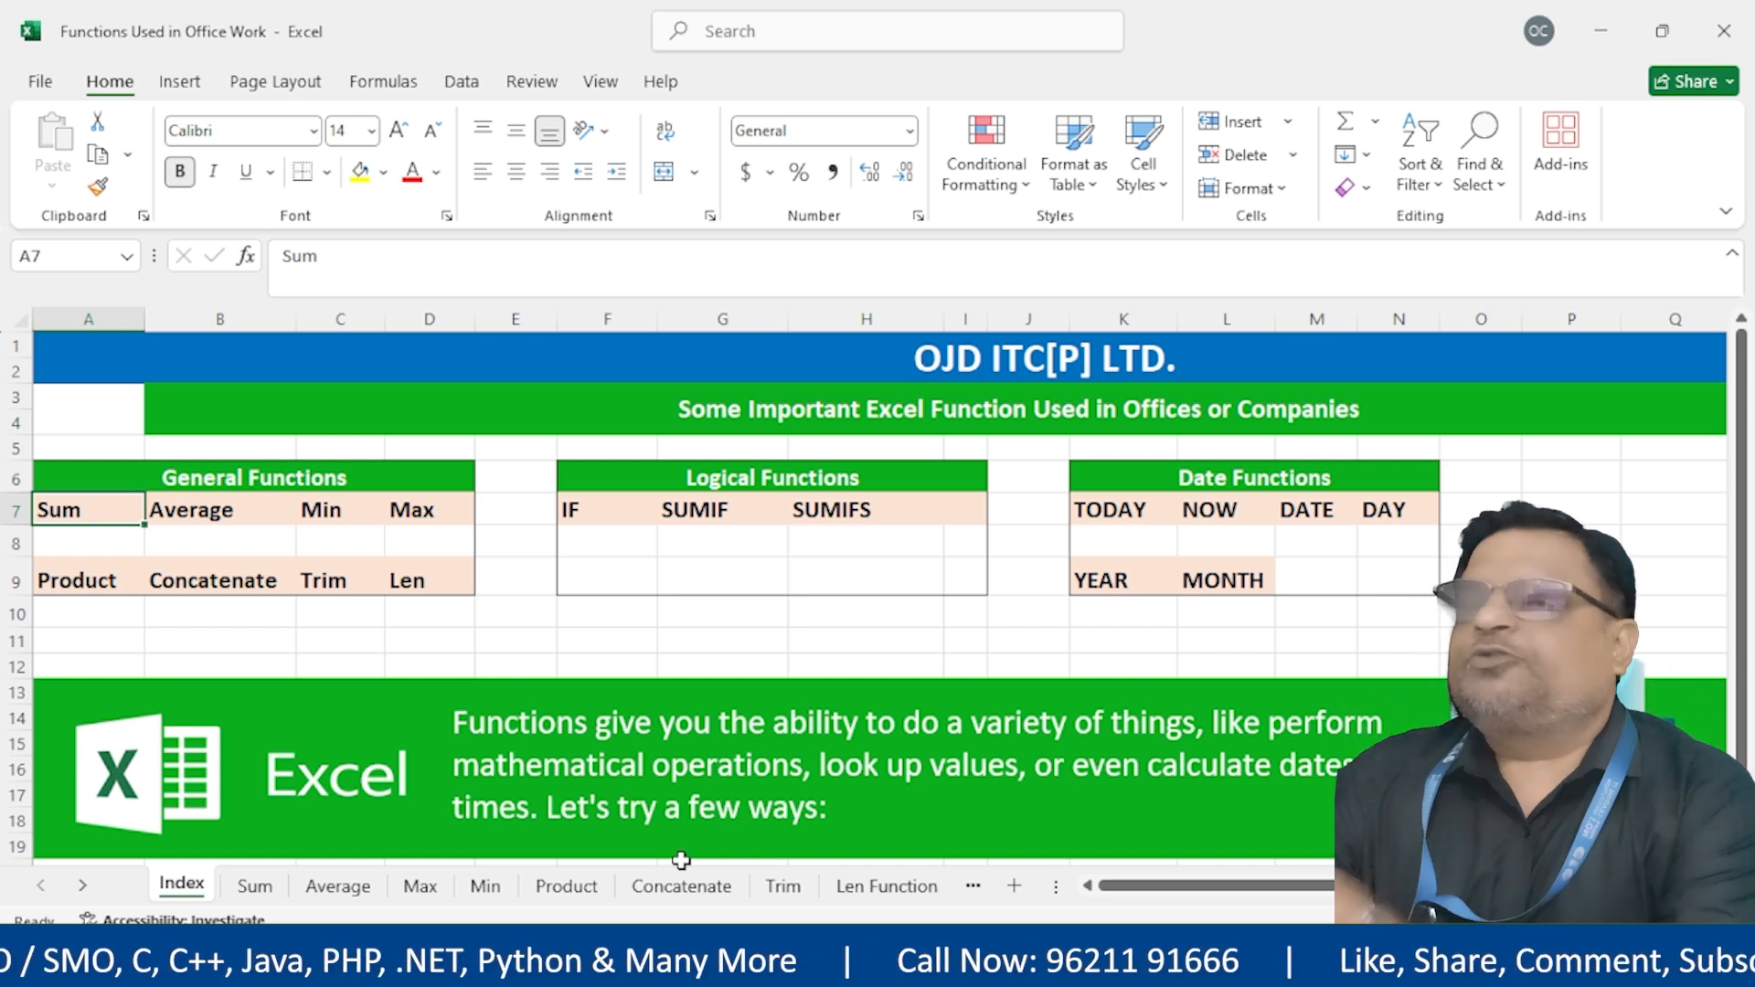
On the Sum sheet, total the Fruit amounts in H8 with =SUM(H3:H7), giving 282
left_click(254, 887)
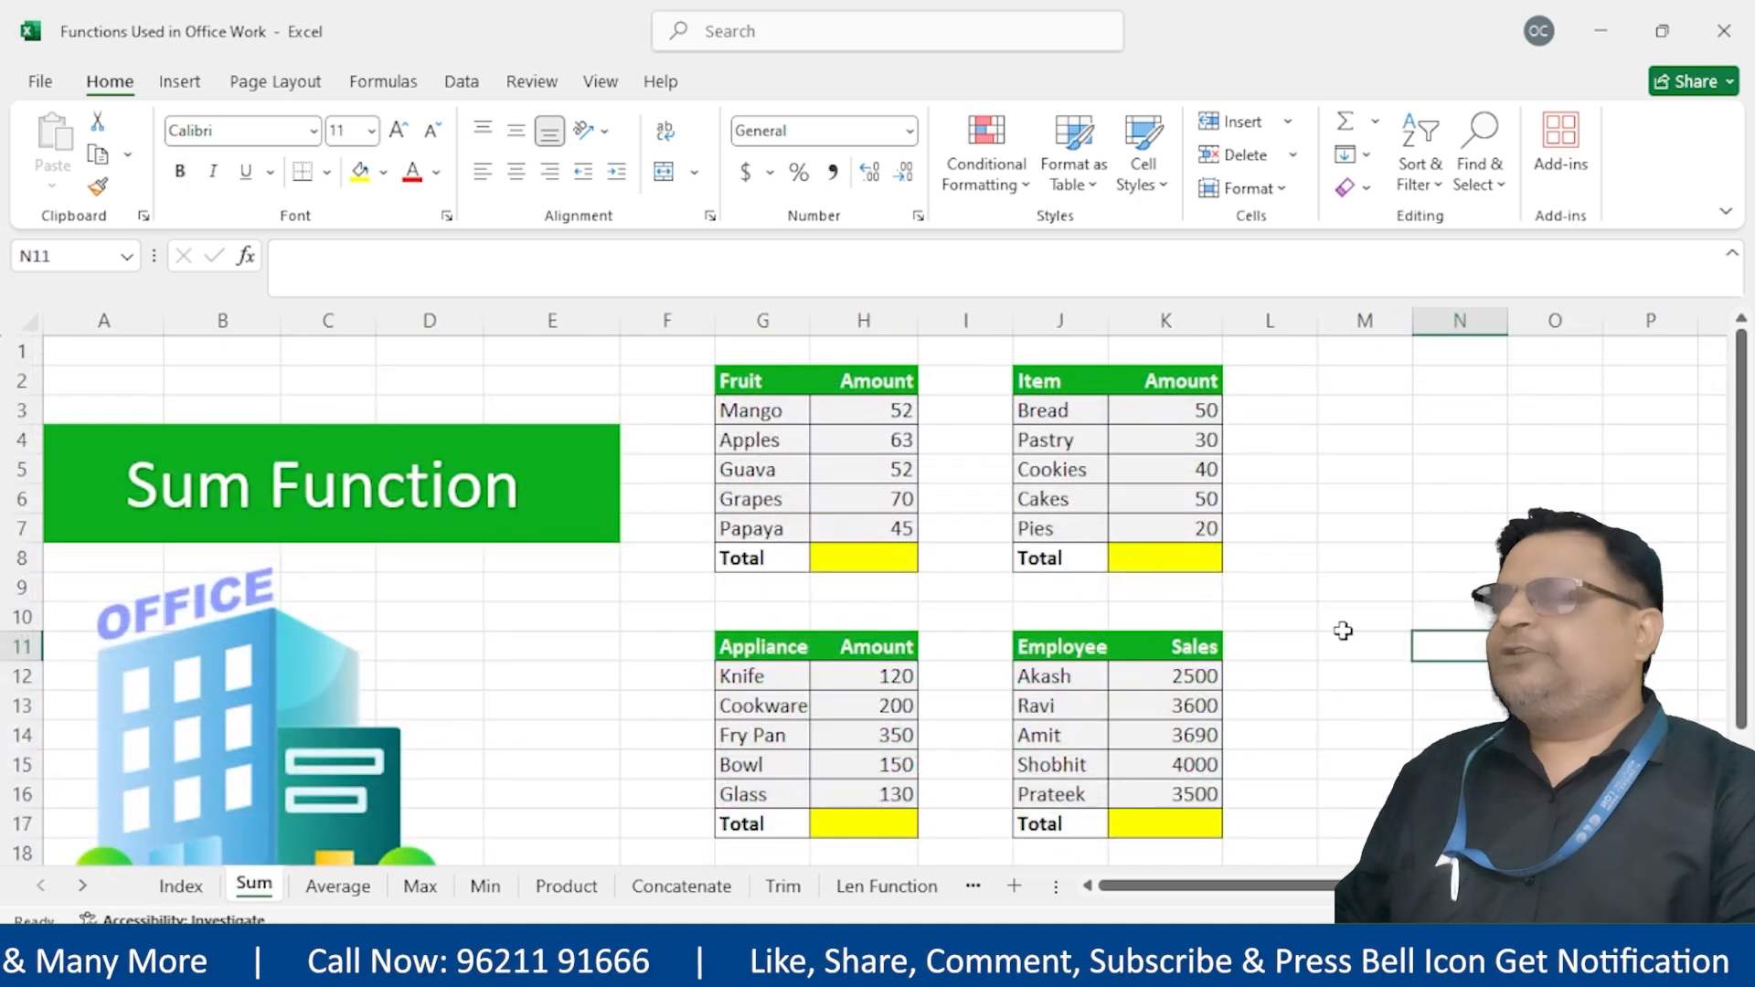
left_click(872, 558)
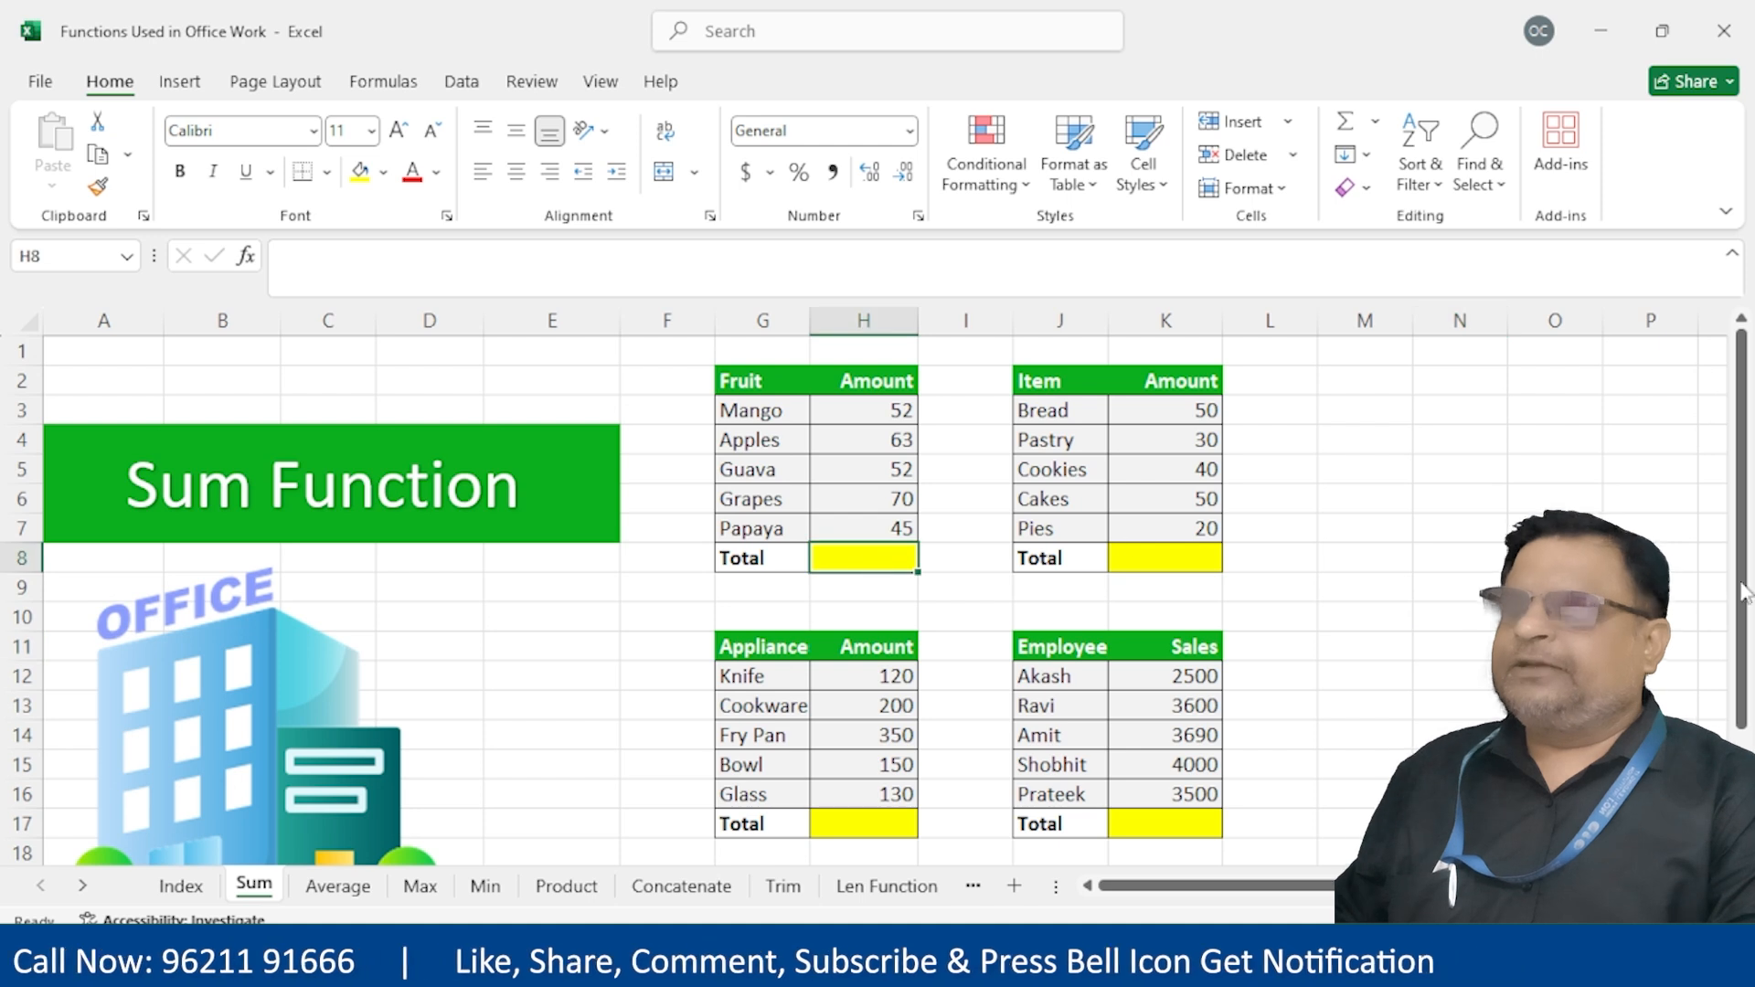
type("=")
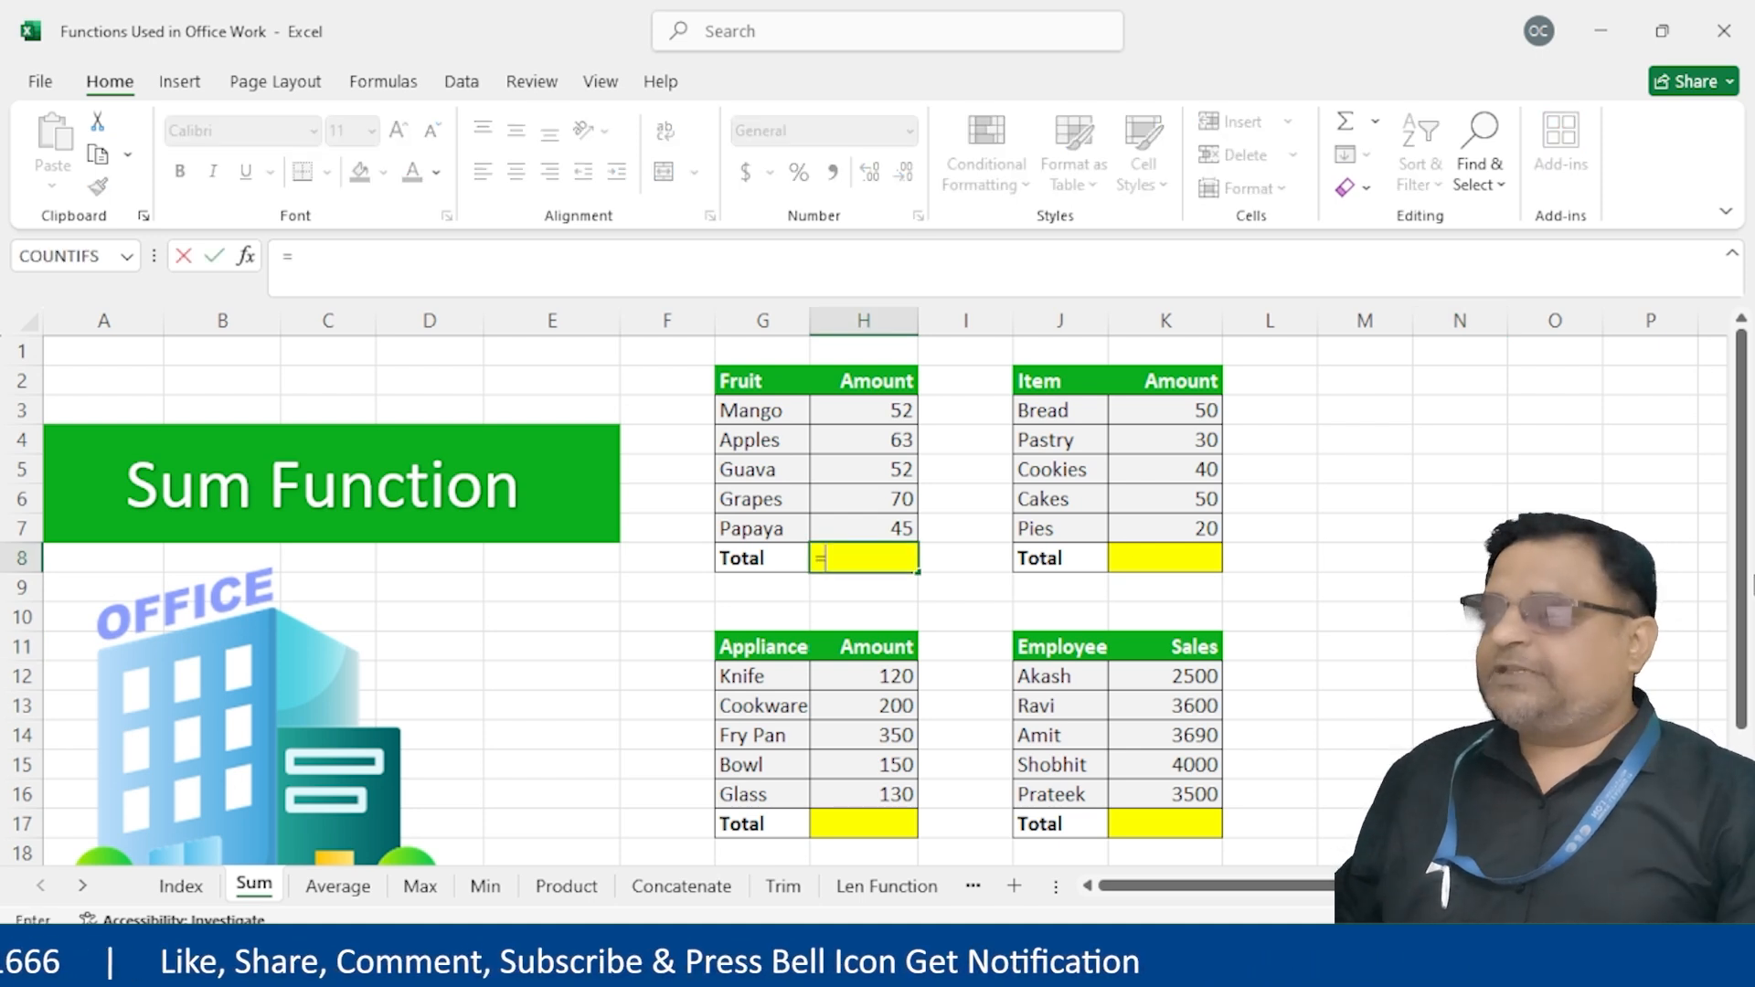
type("sum(")
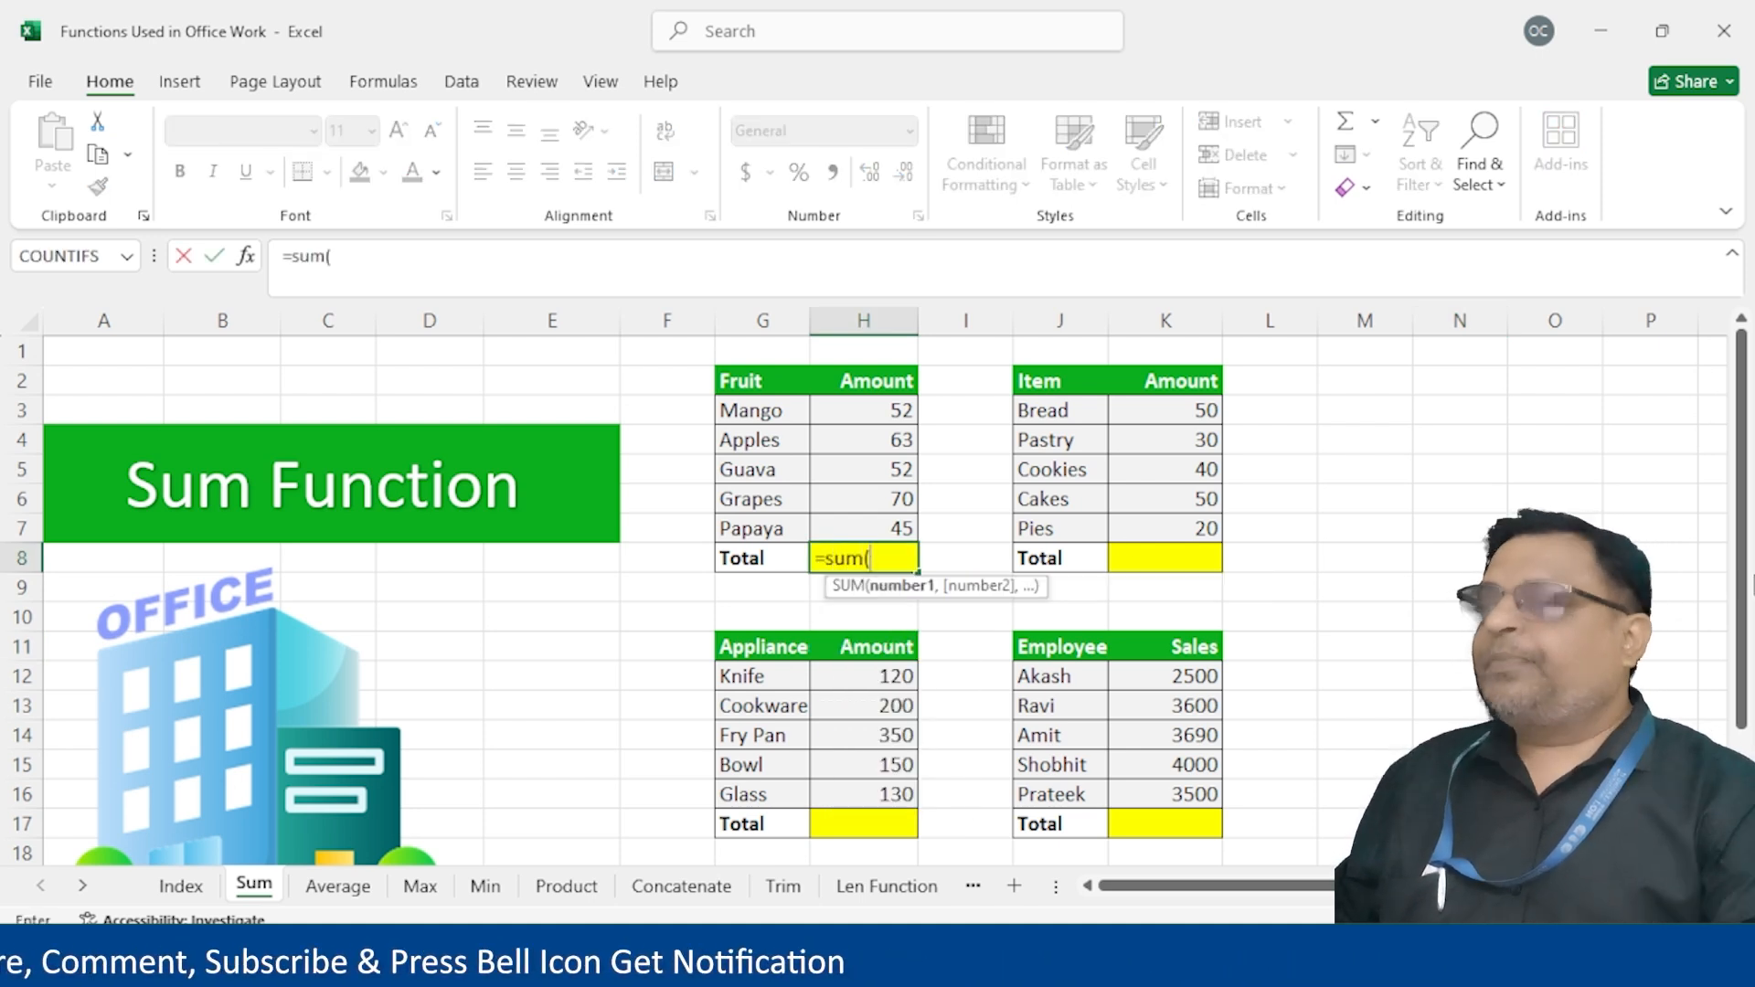
left_click_drag(865, 410, 895, 532)
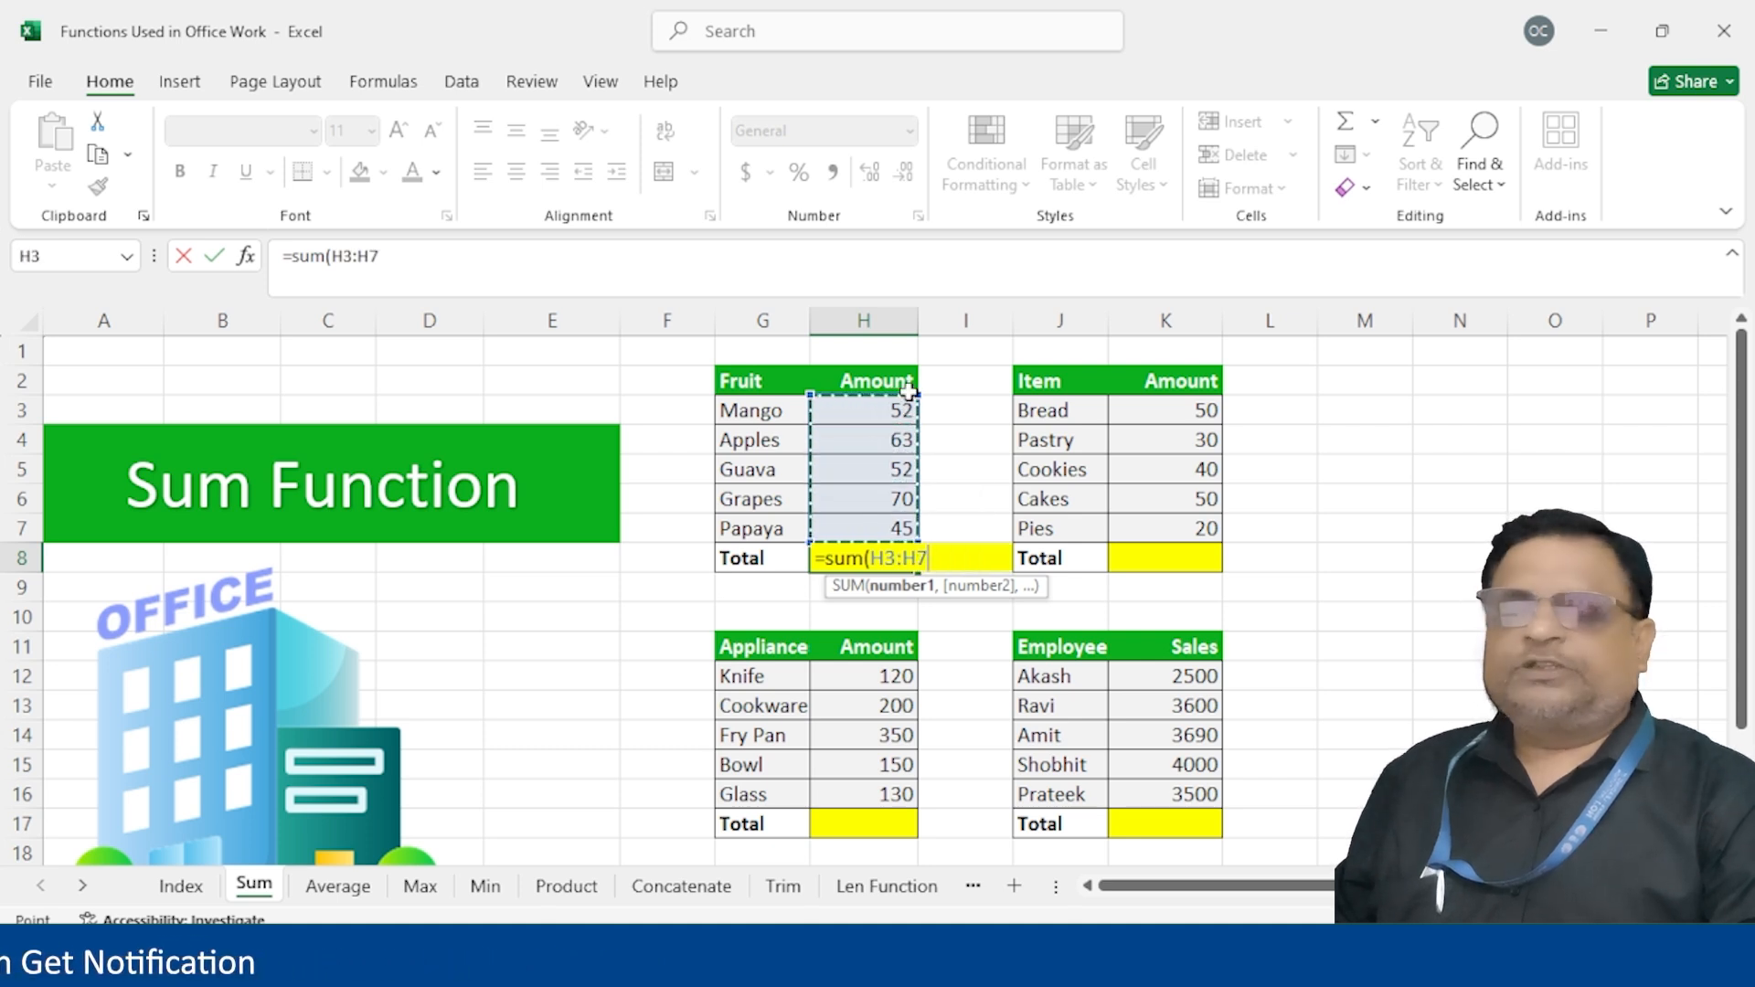
left_click_drag(901, 405, 887, 523)
type(")")
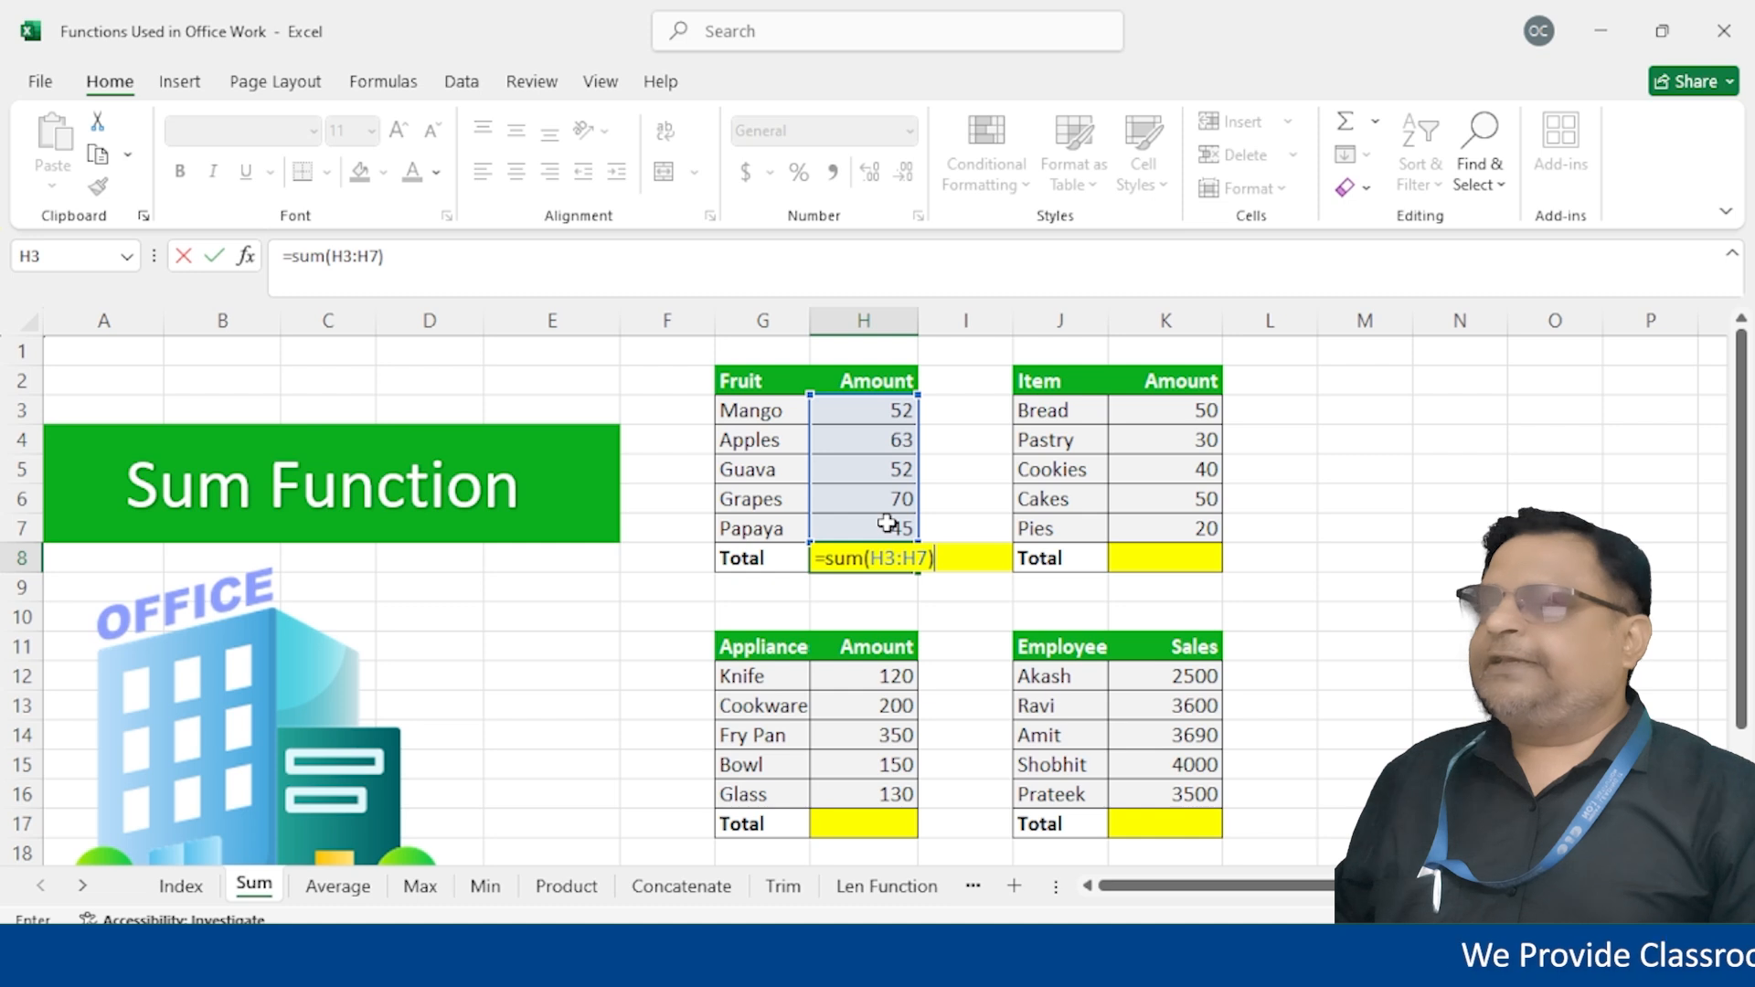
key("Return")
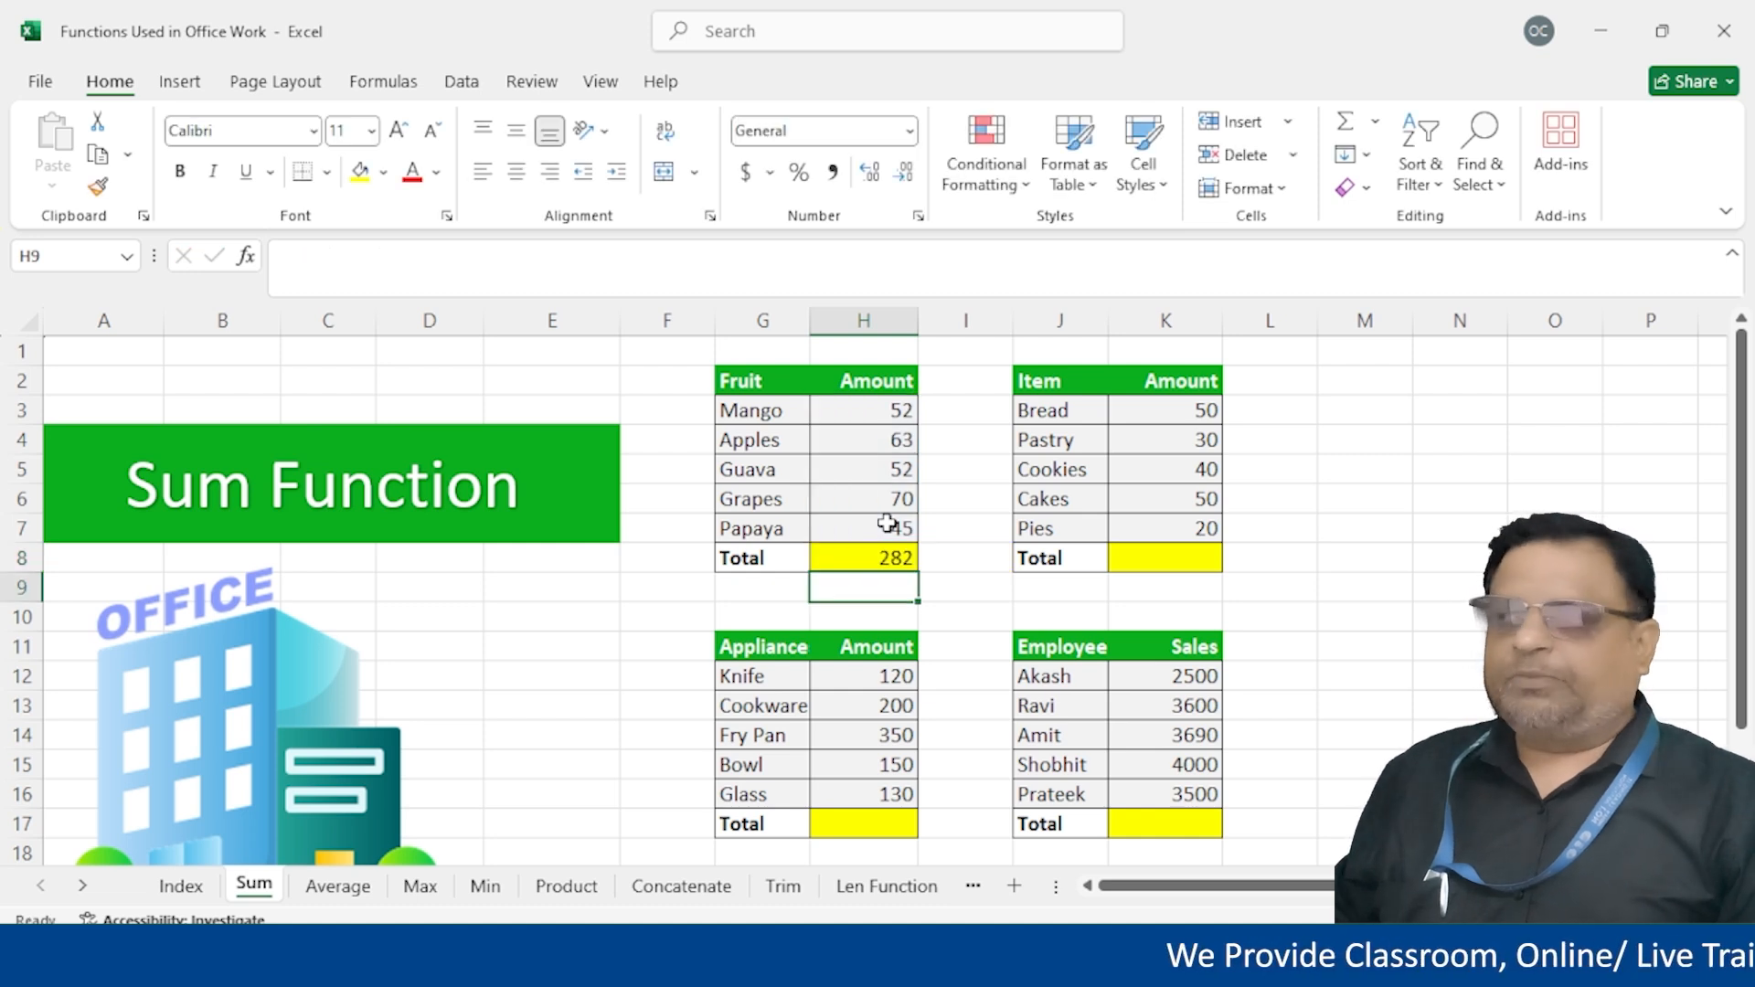
AutoSum the Item amounts into the Item Total cell K8, giving 190
left_click(1168, 565)
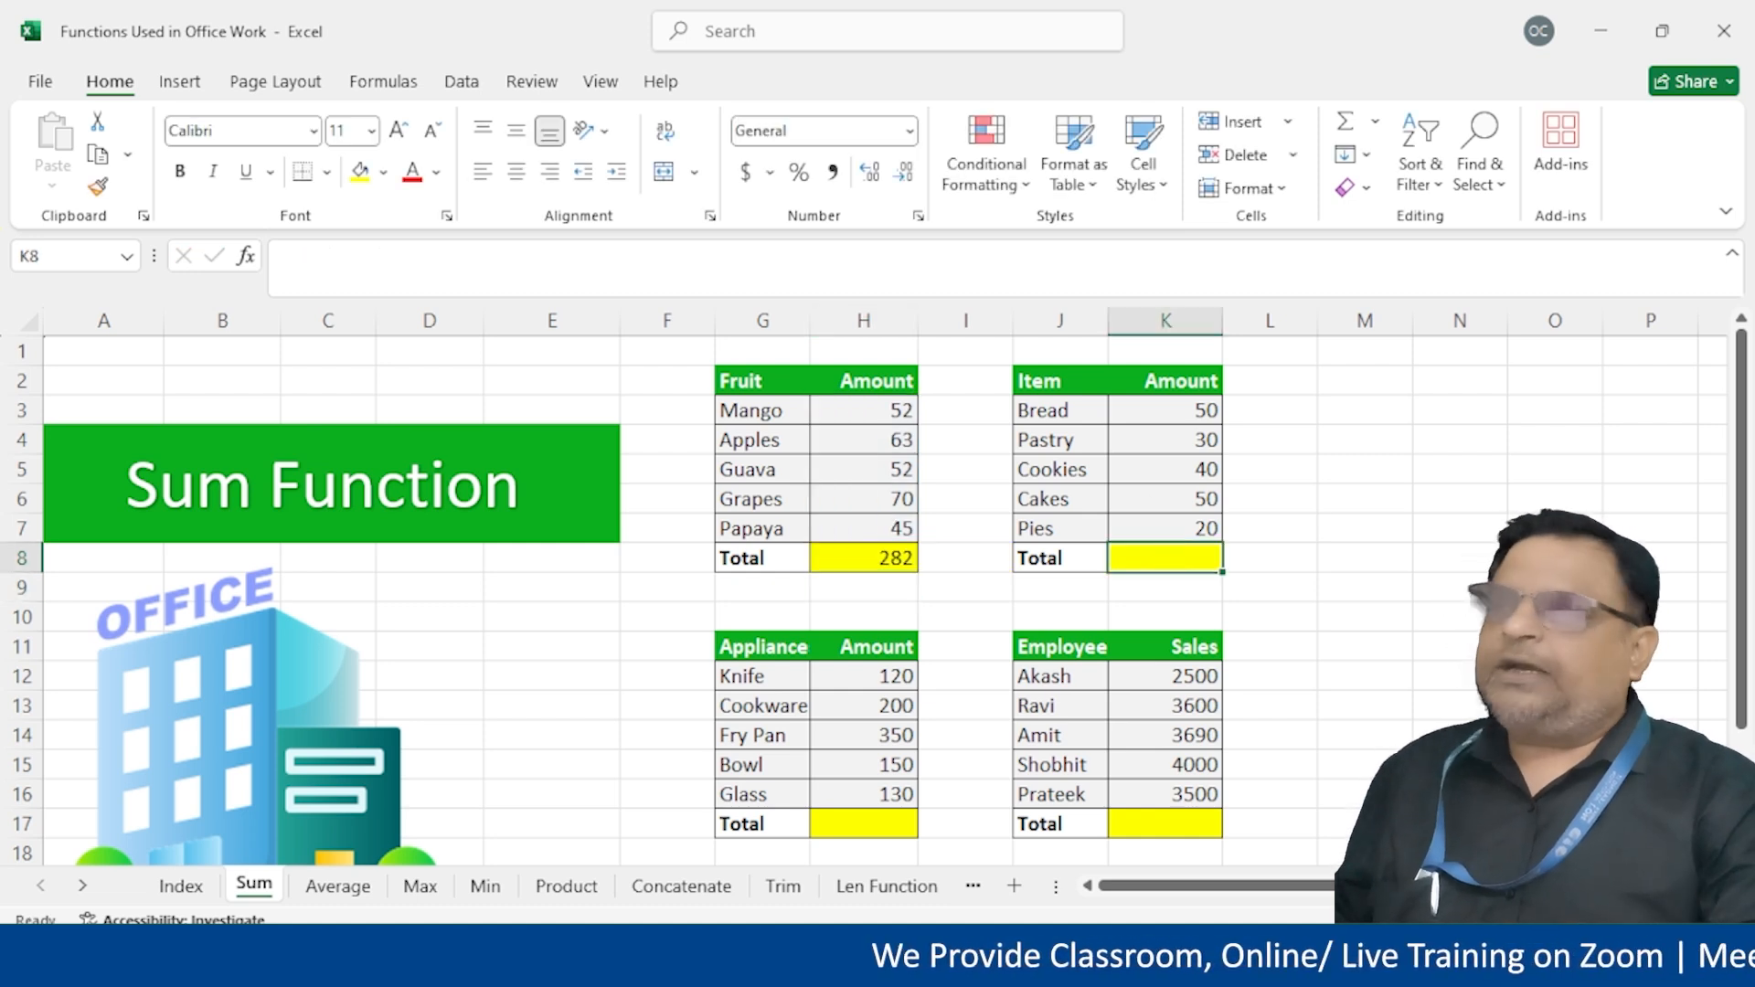
key("alt+equal")
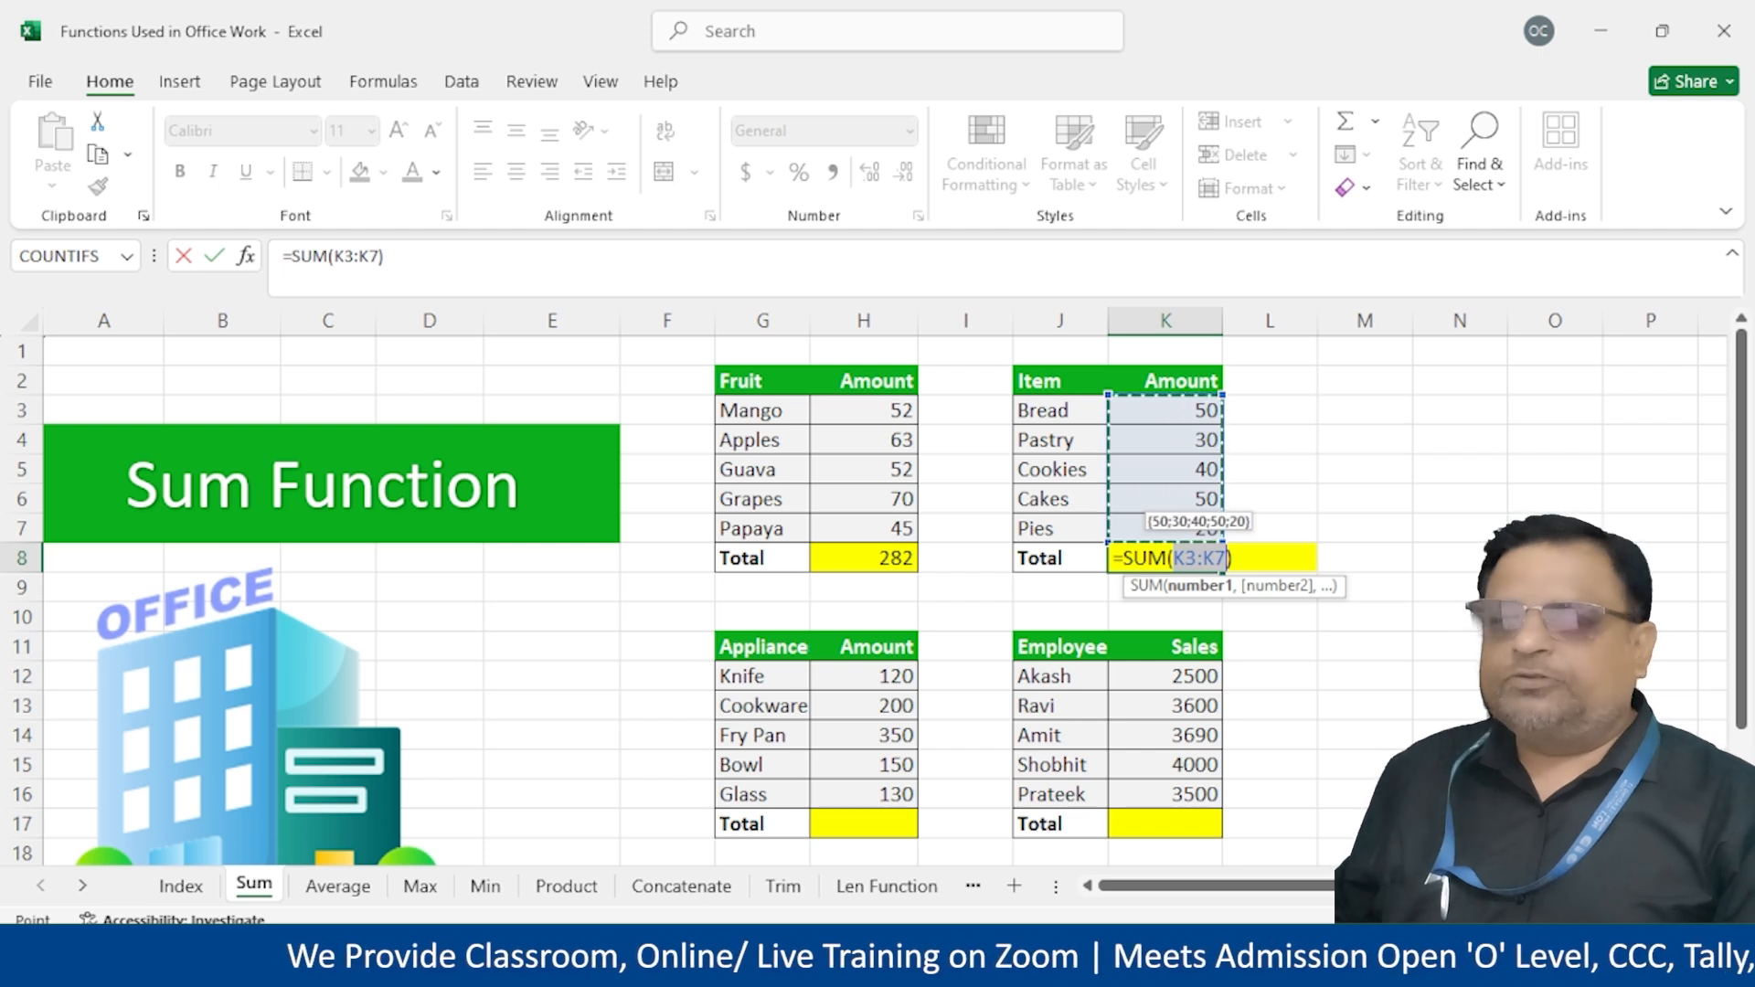
key("Return")
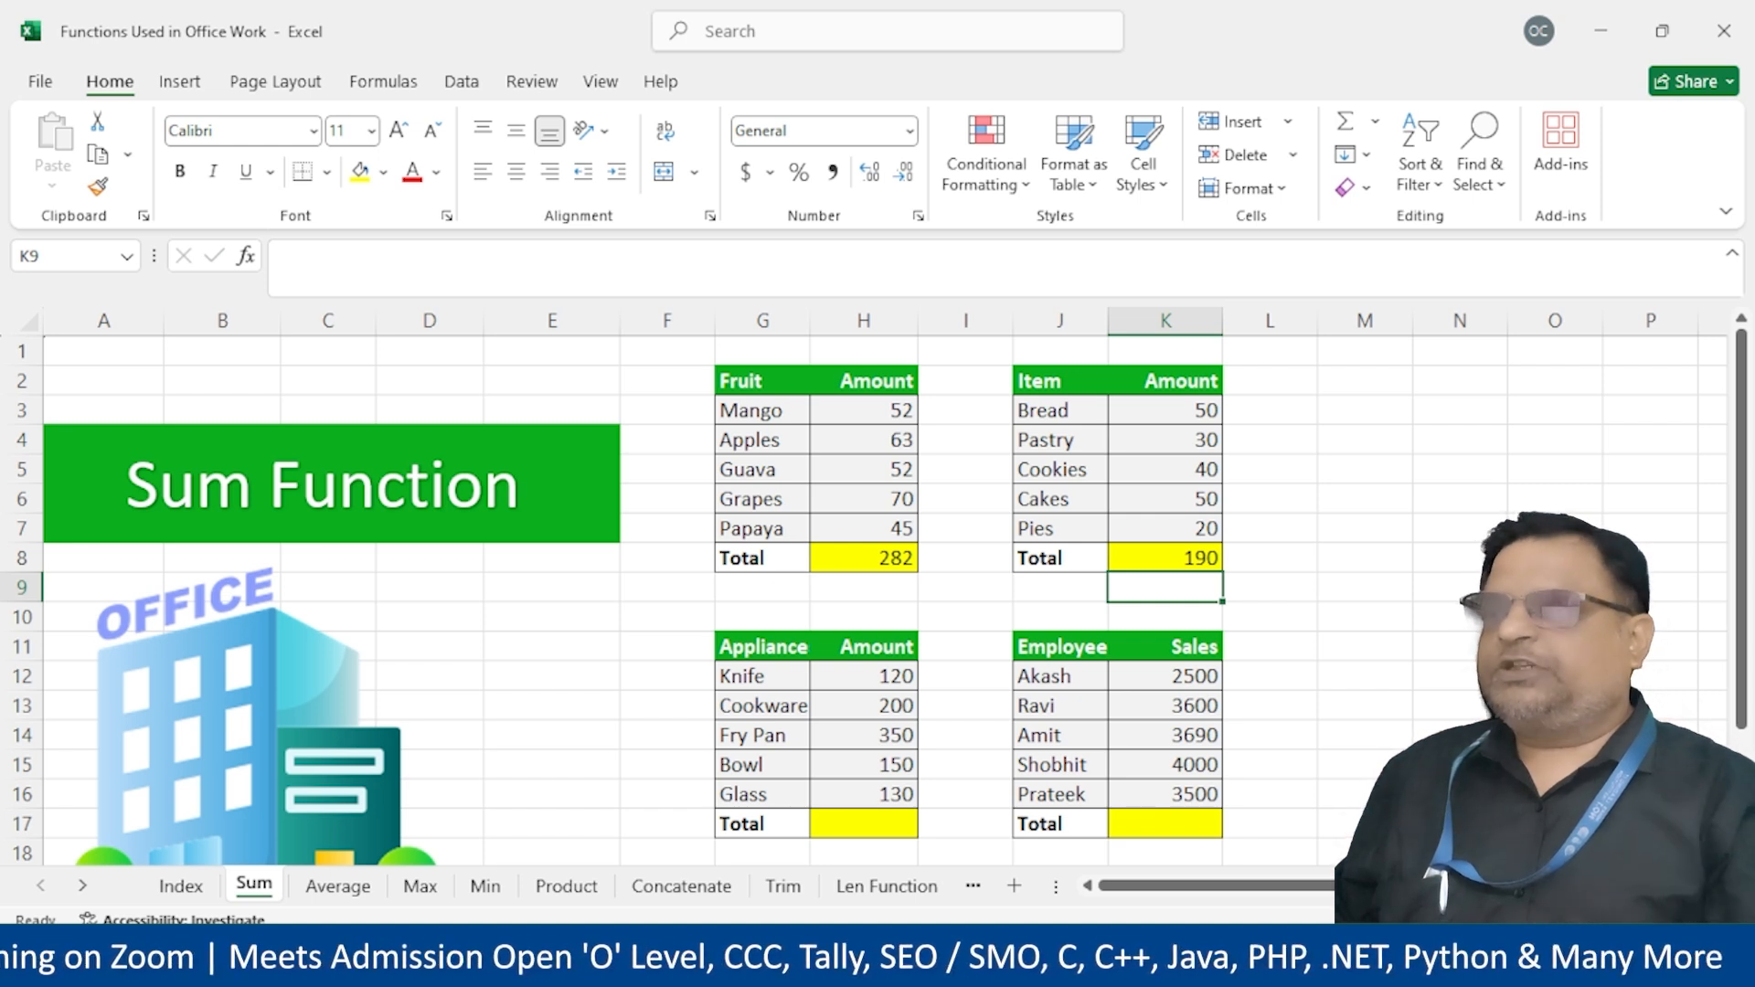
Compare the existing Fruit and Item SUM formulas in H8 and K8
left_click(867, 559)
left_click(1180, 553)
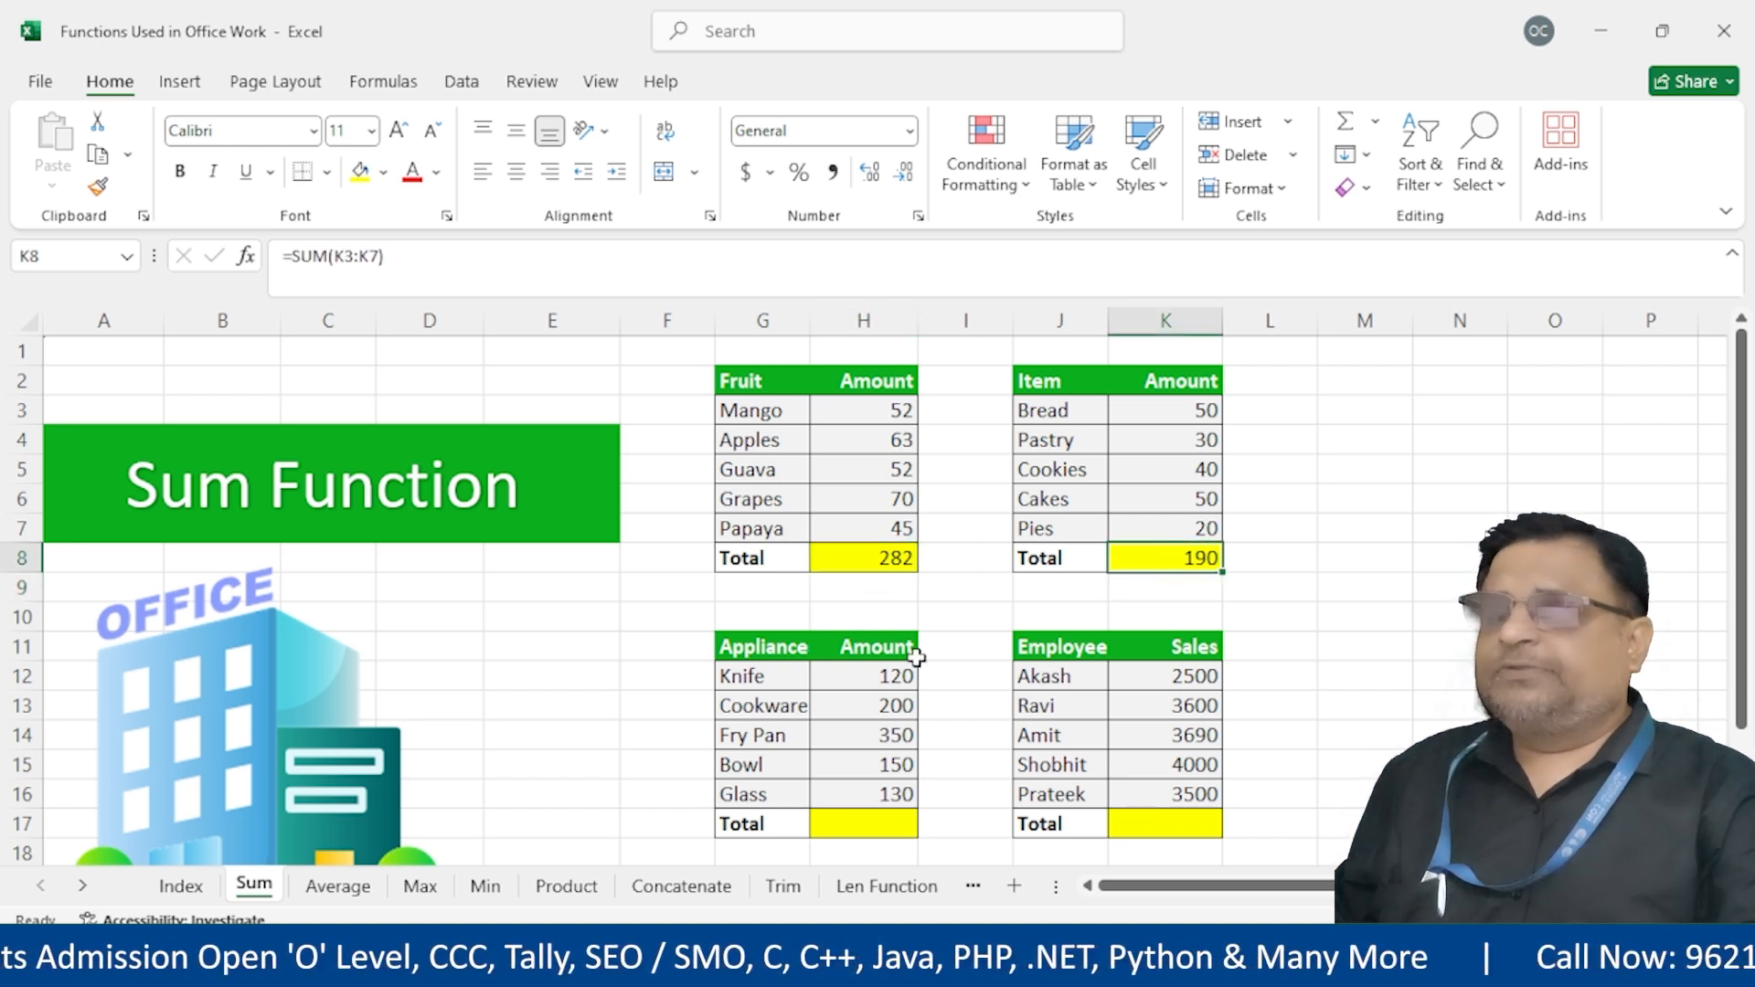
left_click(867, 813)
left_click(1440, 379)
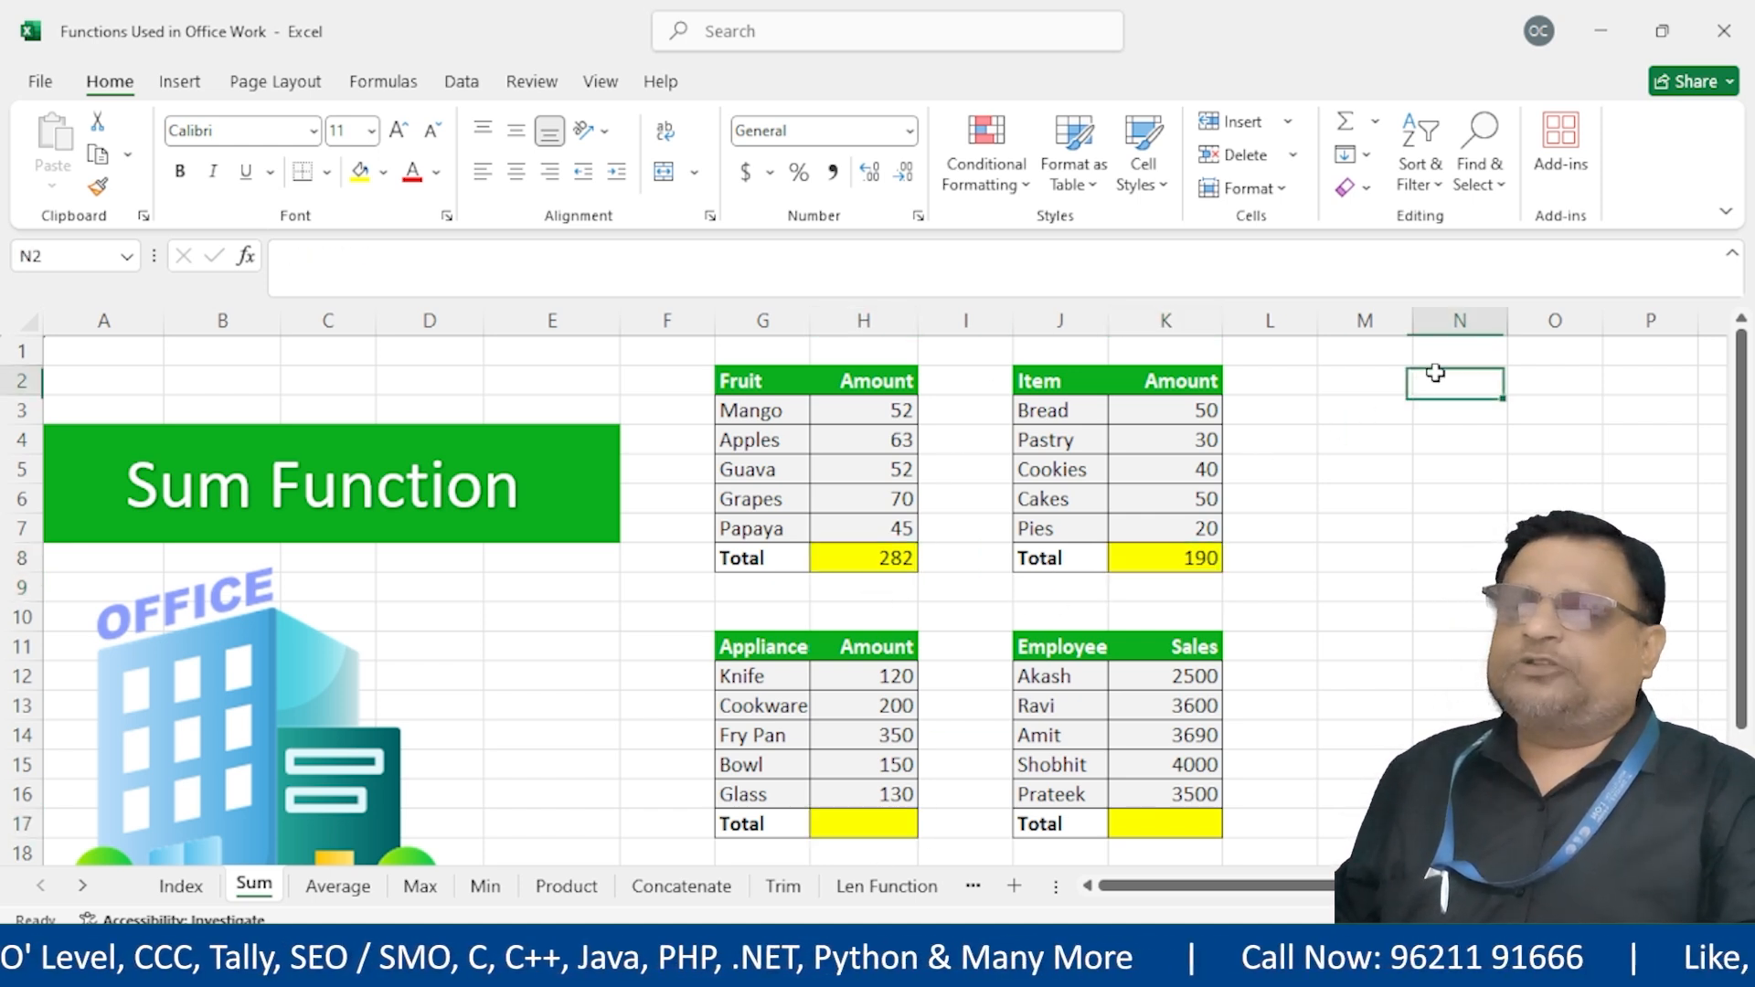
left_click_drag(1504, 388, 1463, 823)
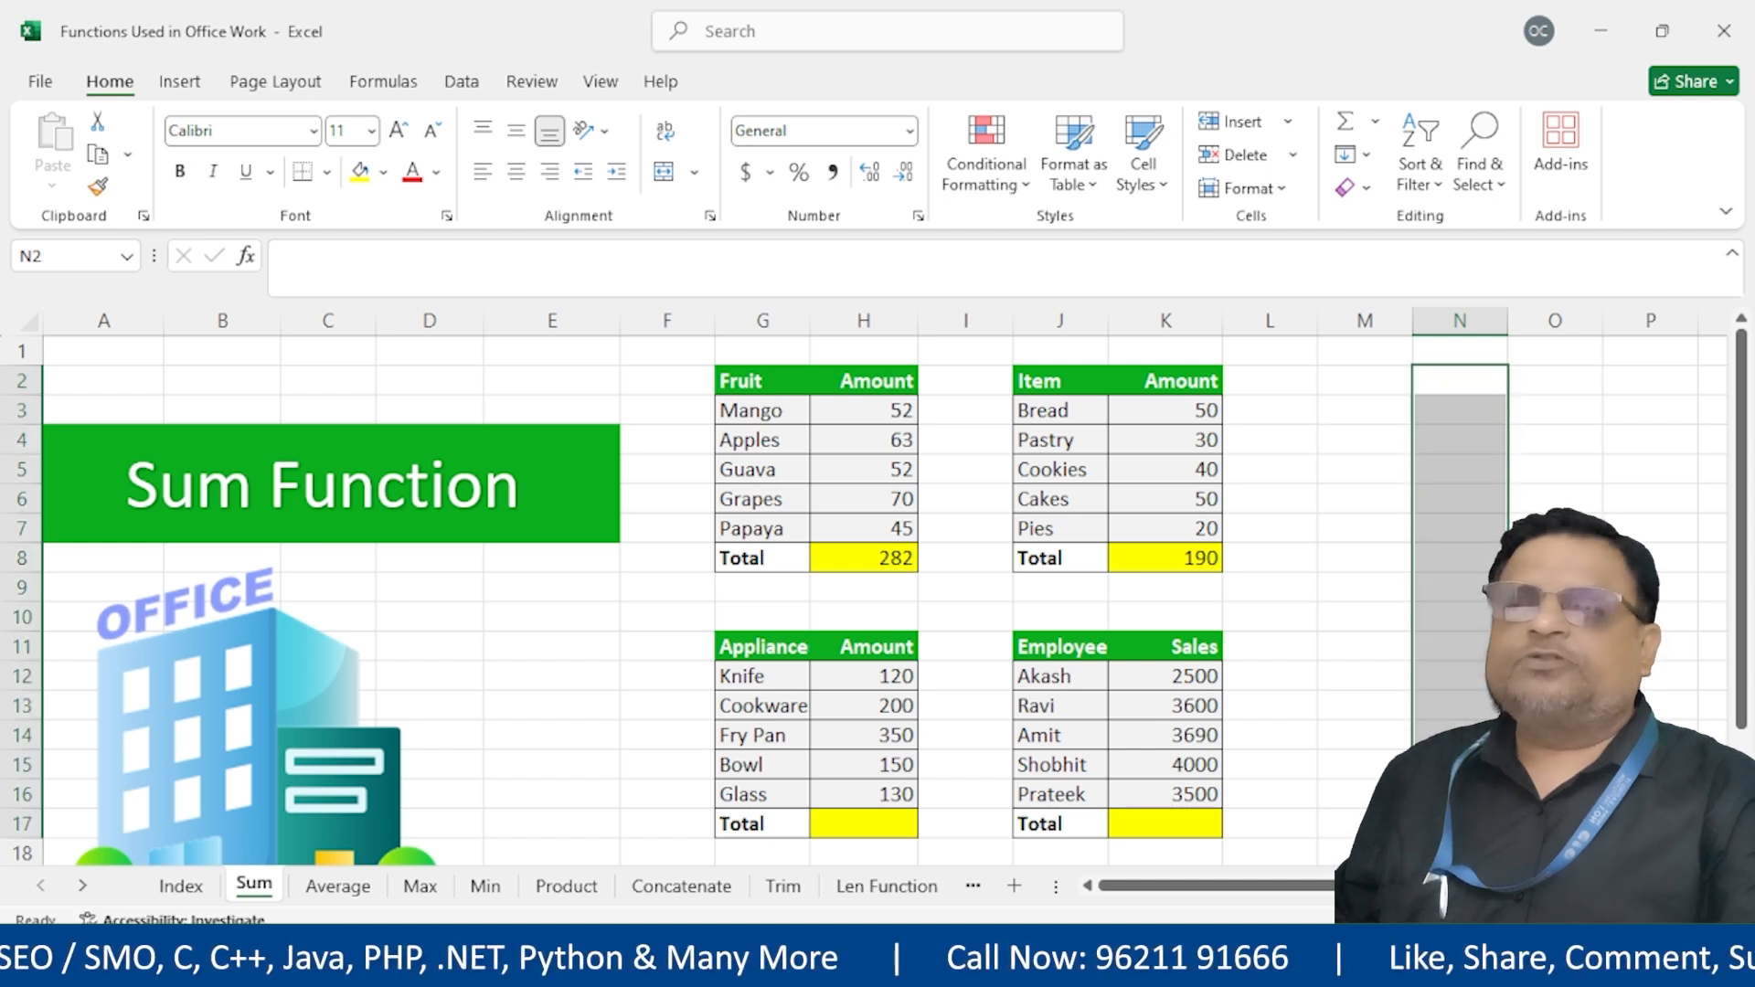
left_click(868, 821)
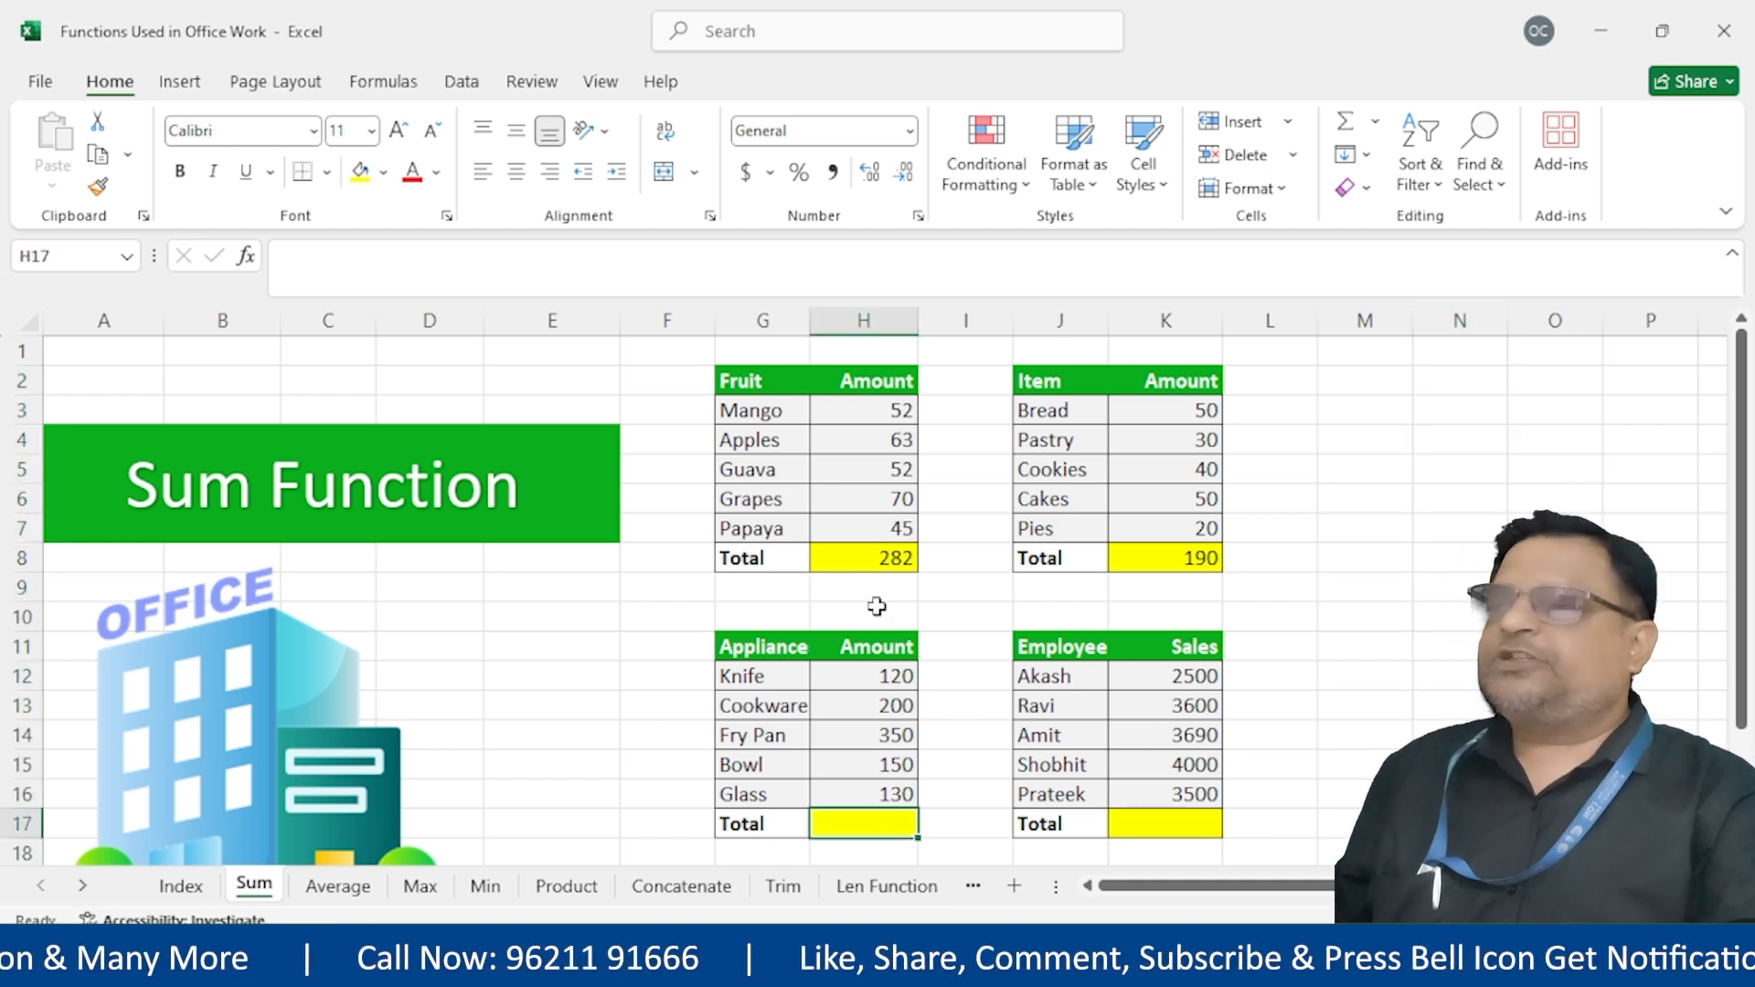
left_click(874, 560)
left_click(1129, 559)
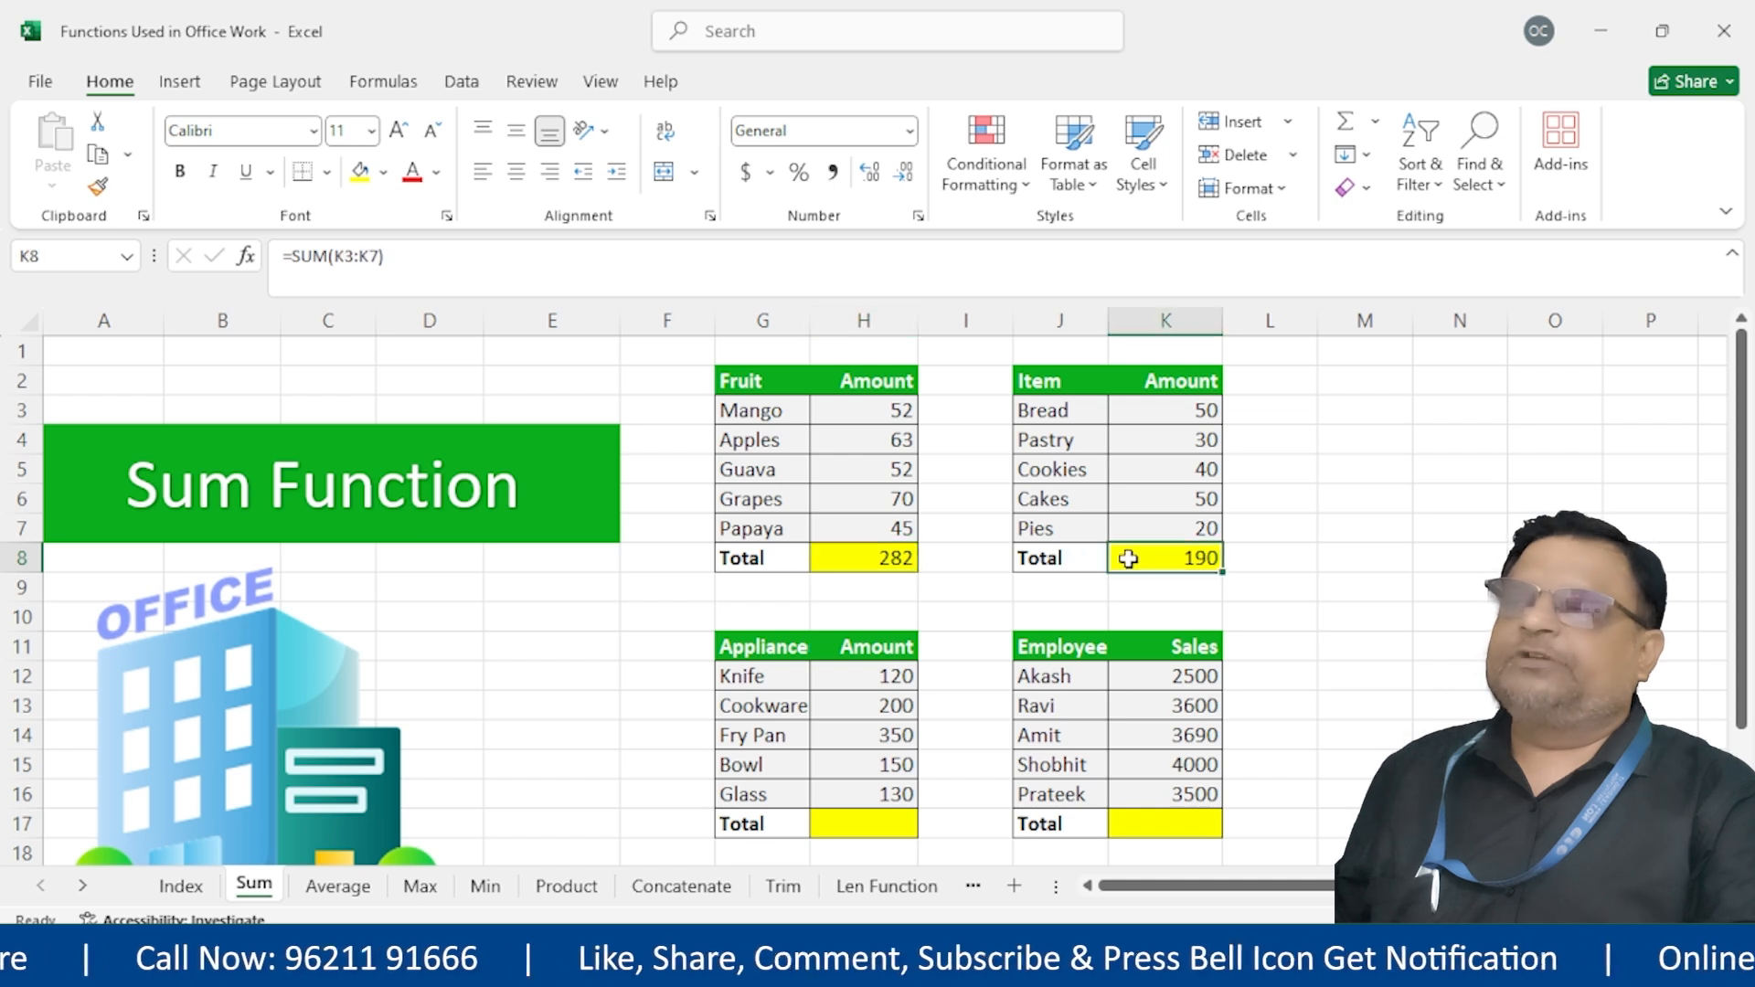
left_click(891, 554)
left_click(1161, 553)
left_click(855, 567)
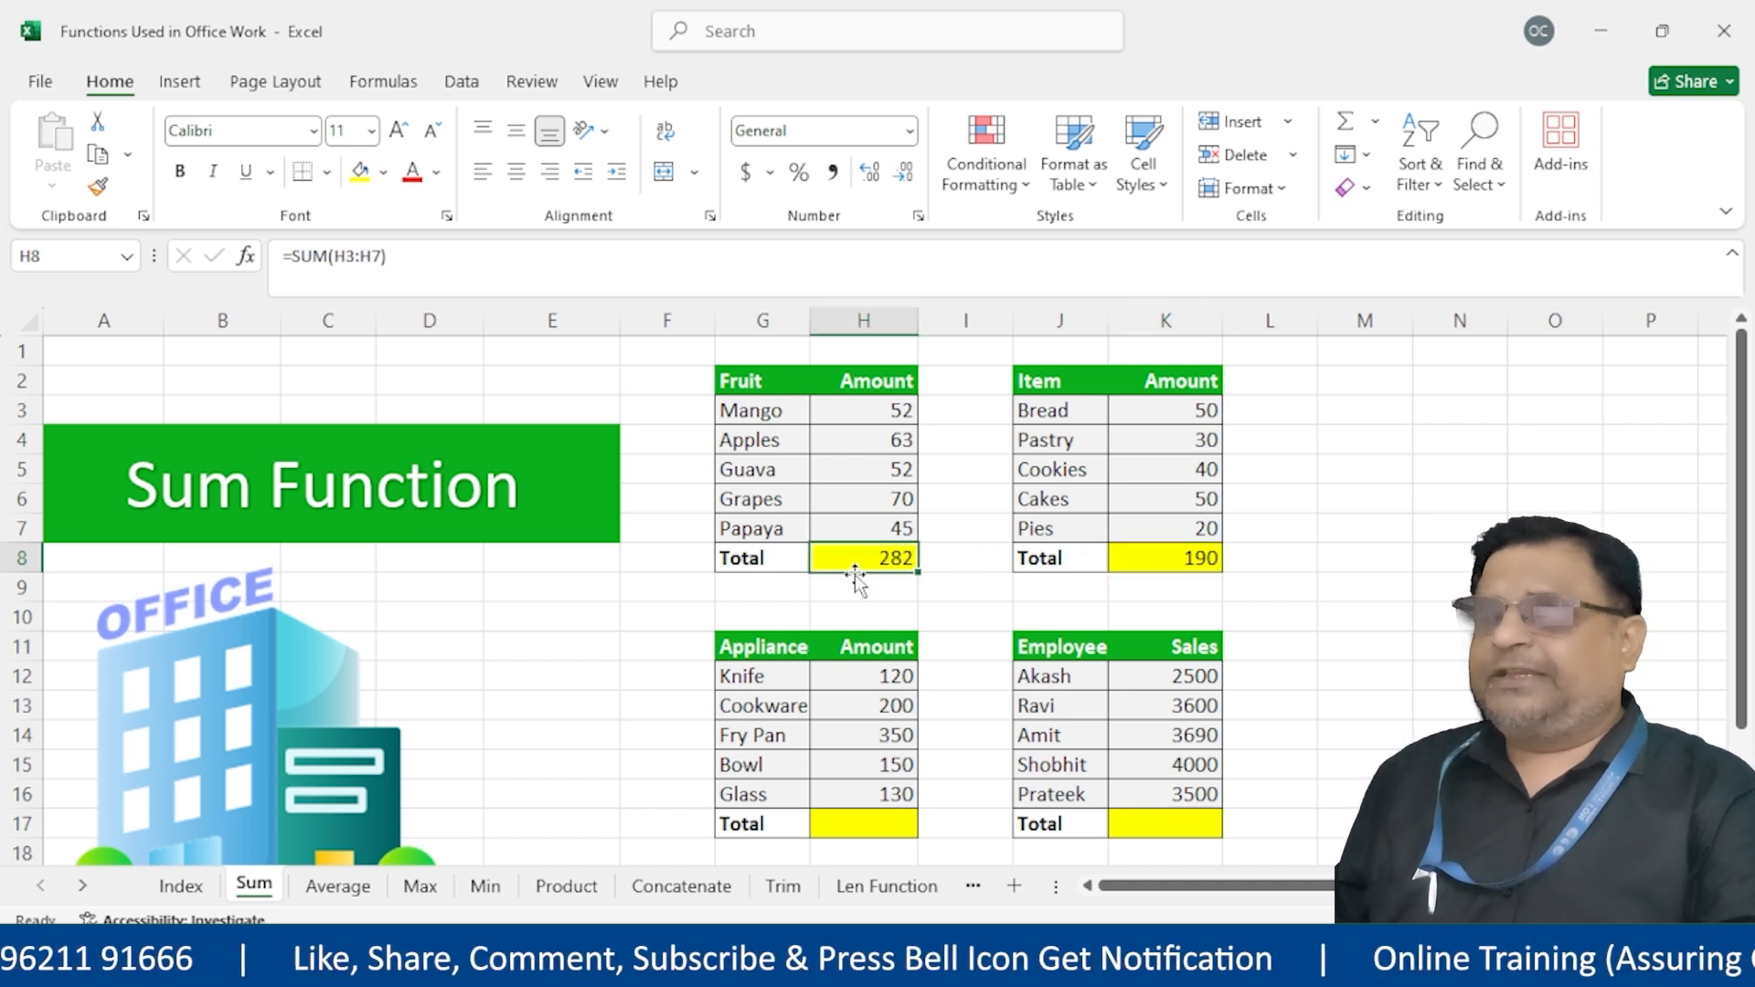
left_click(1160, 556)
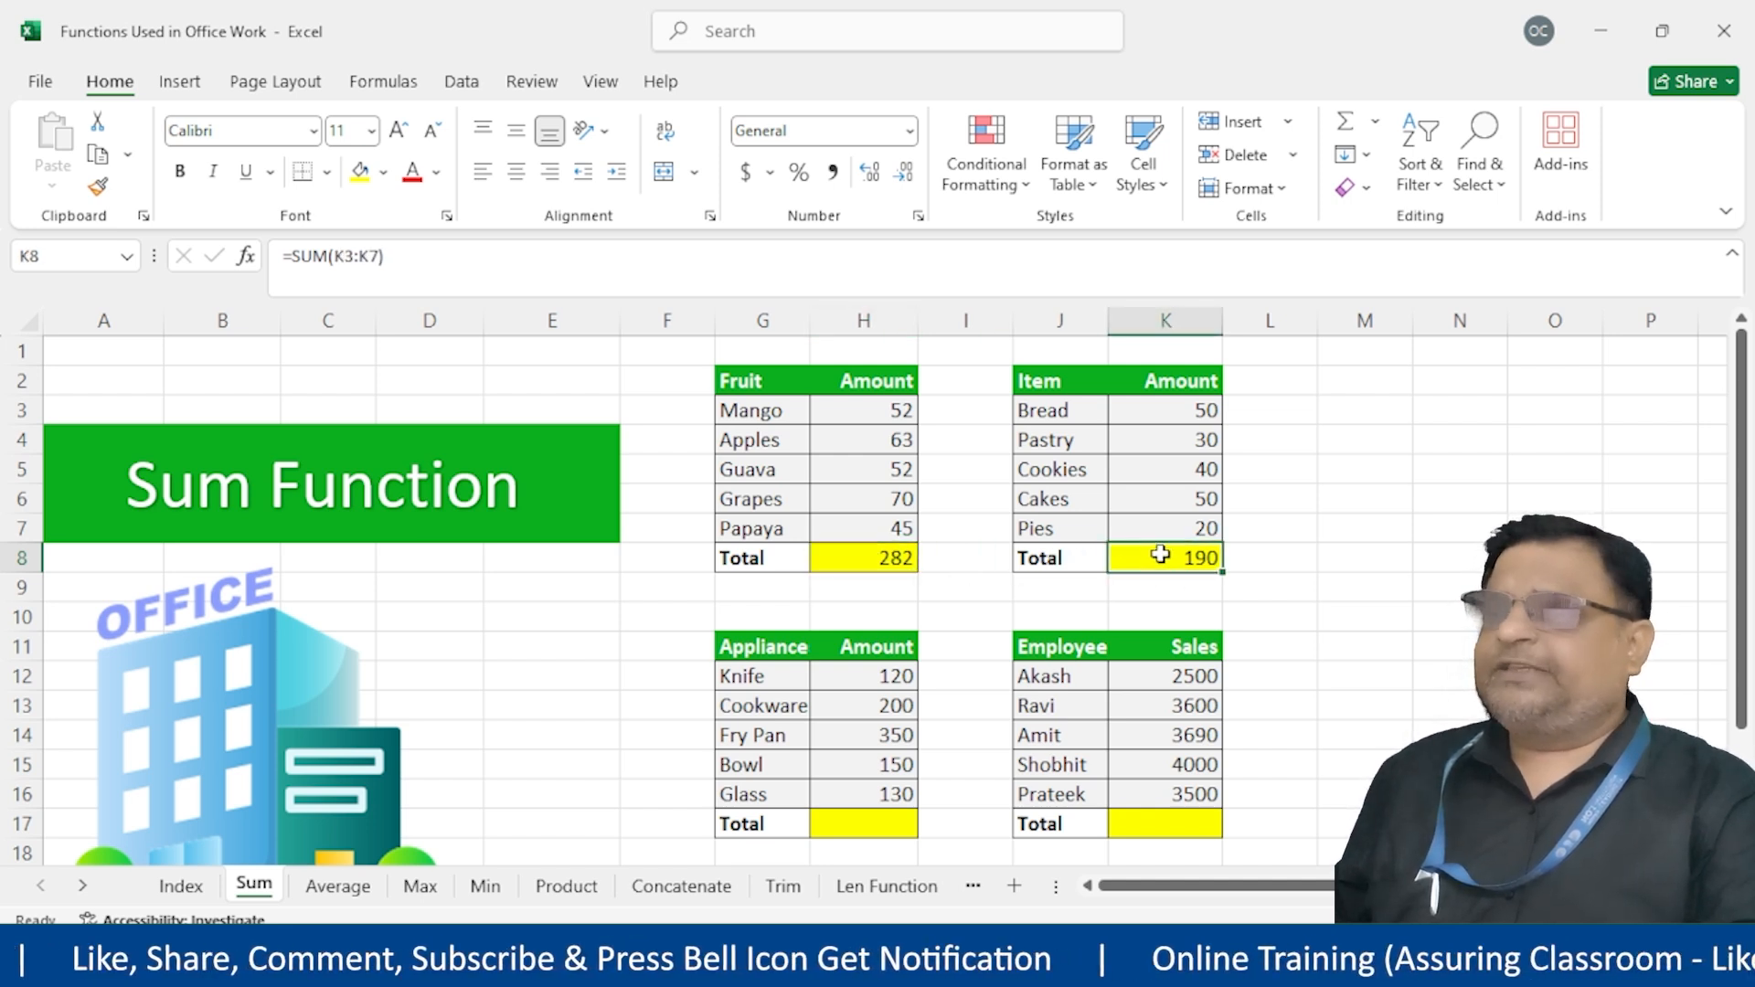
AutoSum the Appliance and Employee Totals H17 and K17 together, giving 950 and 17290
left_click(850, 825)
left_click(1193, 812)
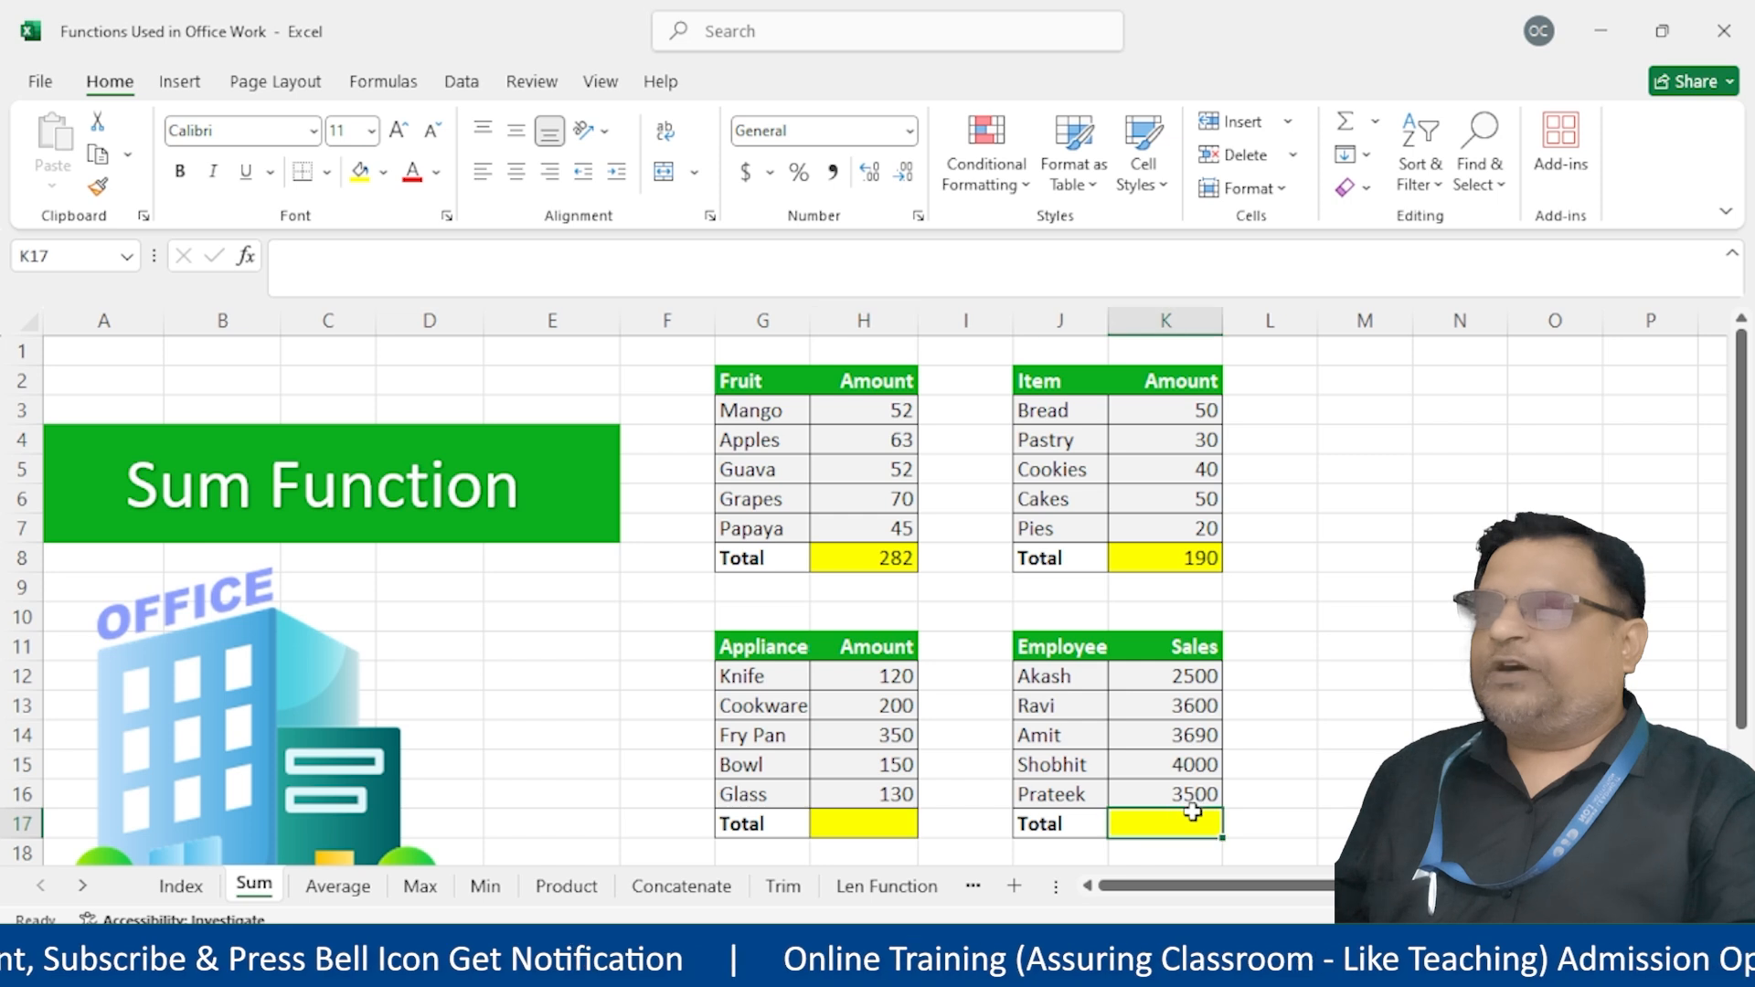
left_click(869, 828)
left_click(1189, 811)
left_click(880, 832)
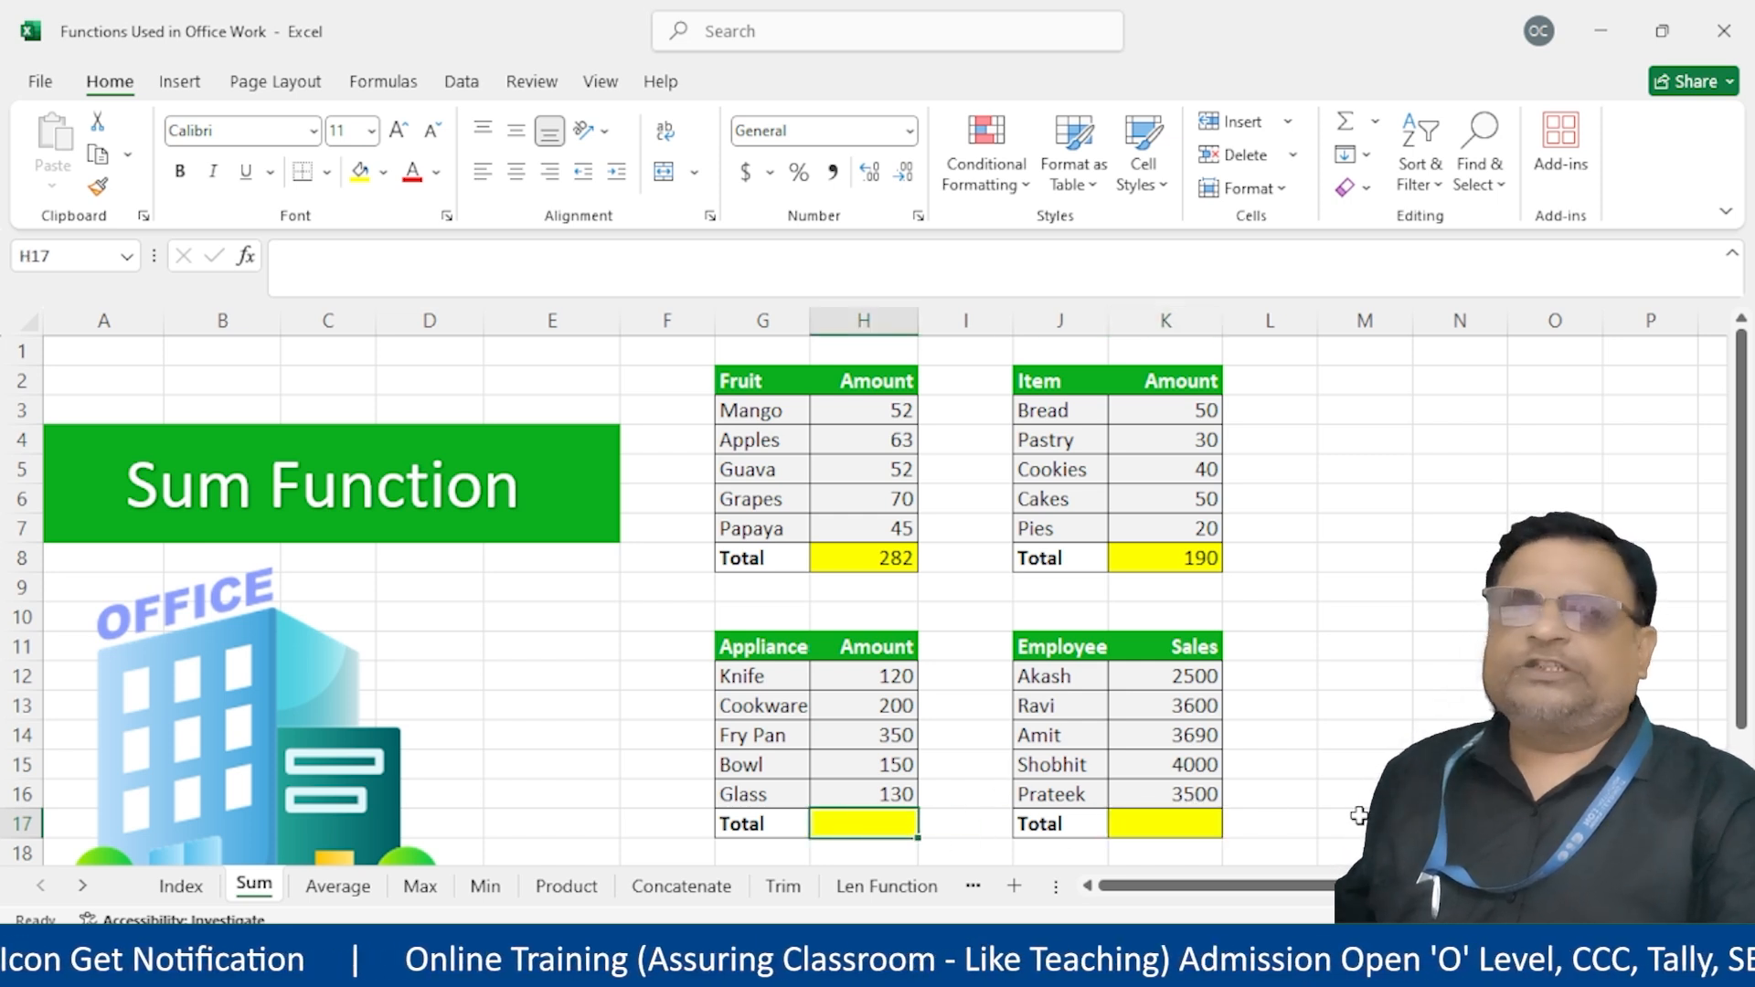
left_click(1454, 795)
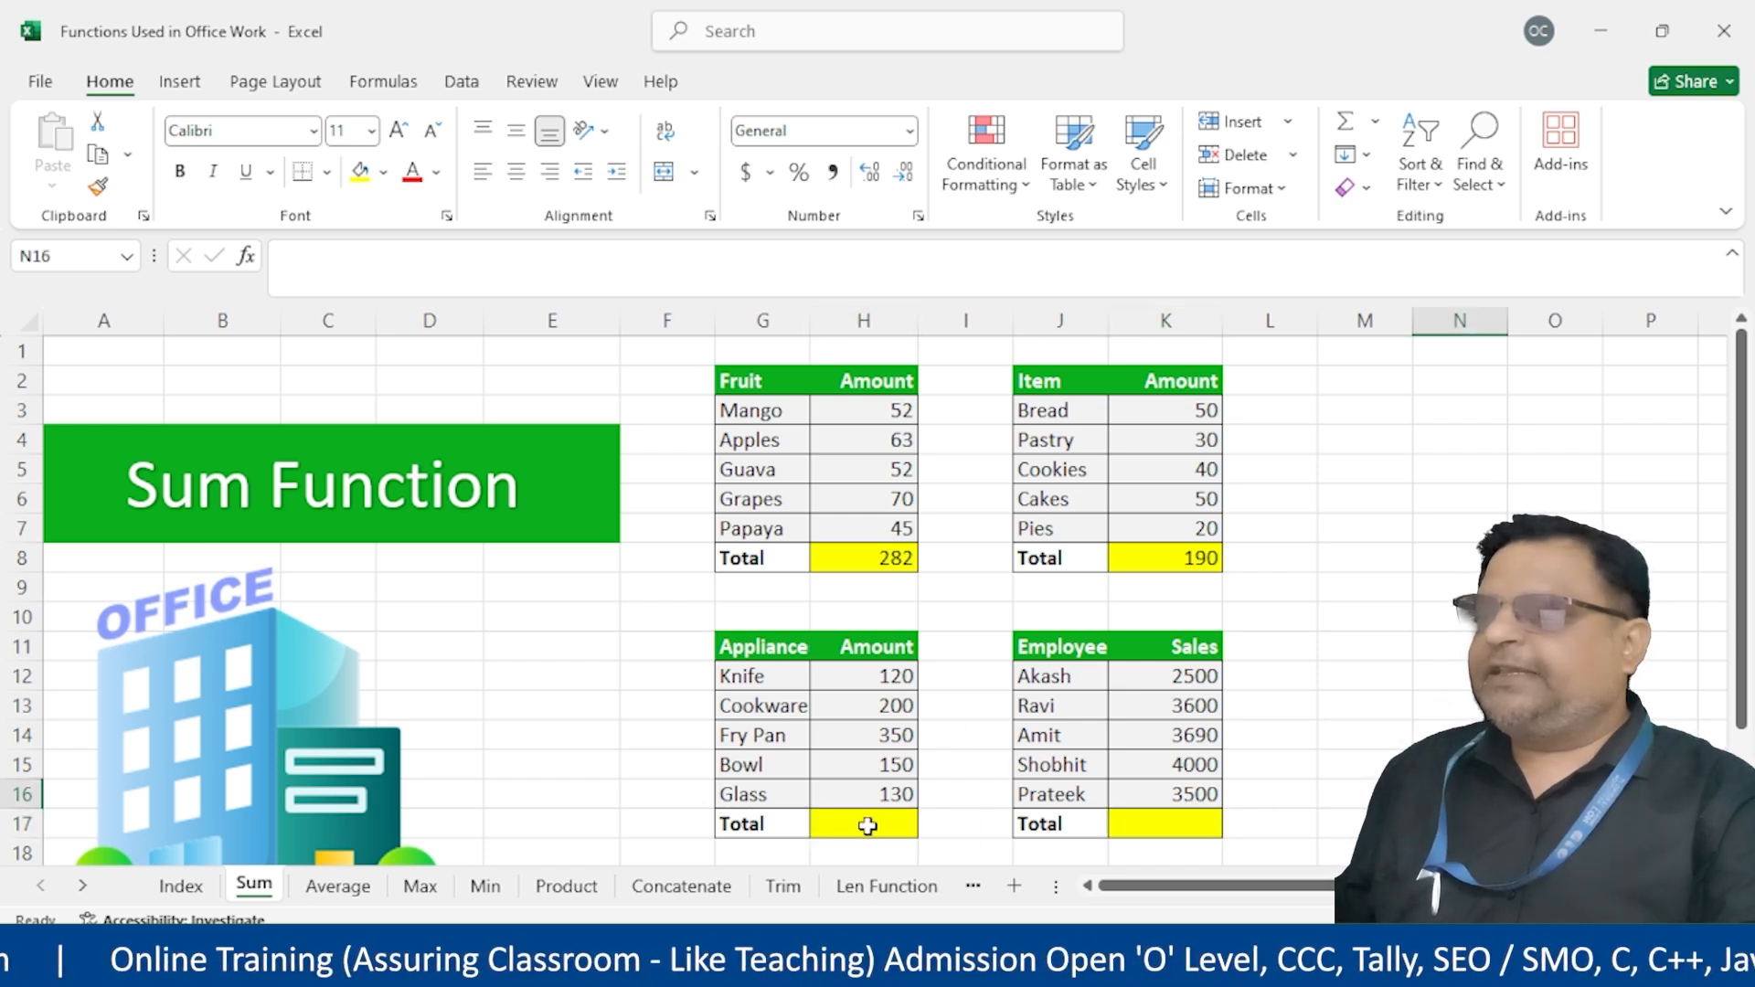
left_click(862, 826)
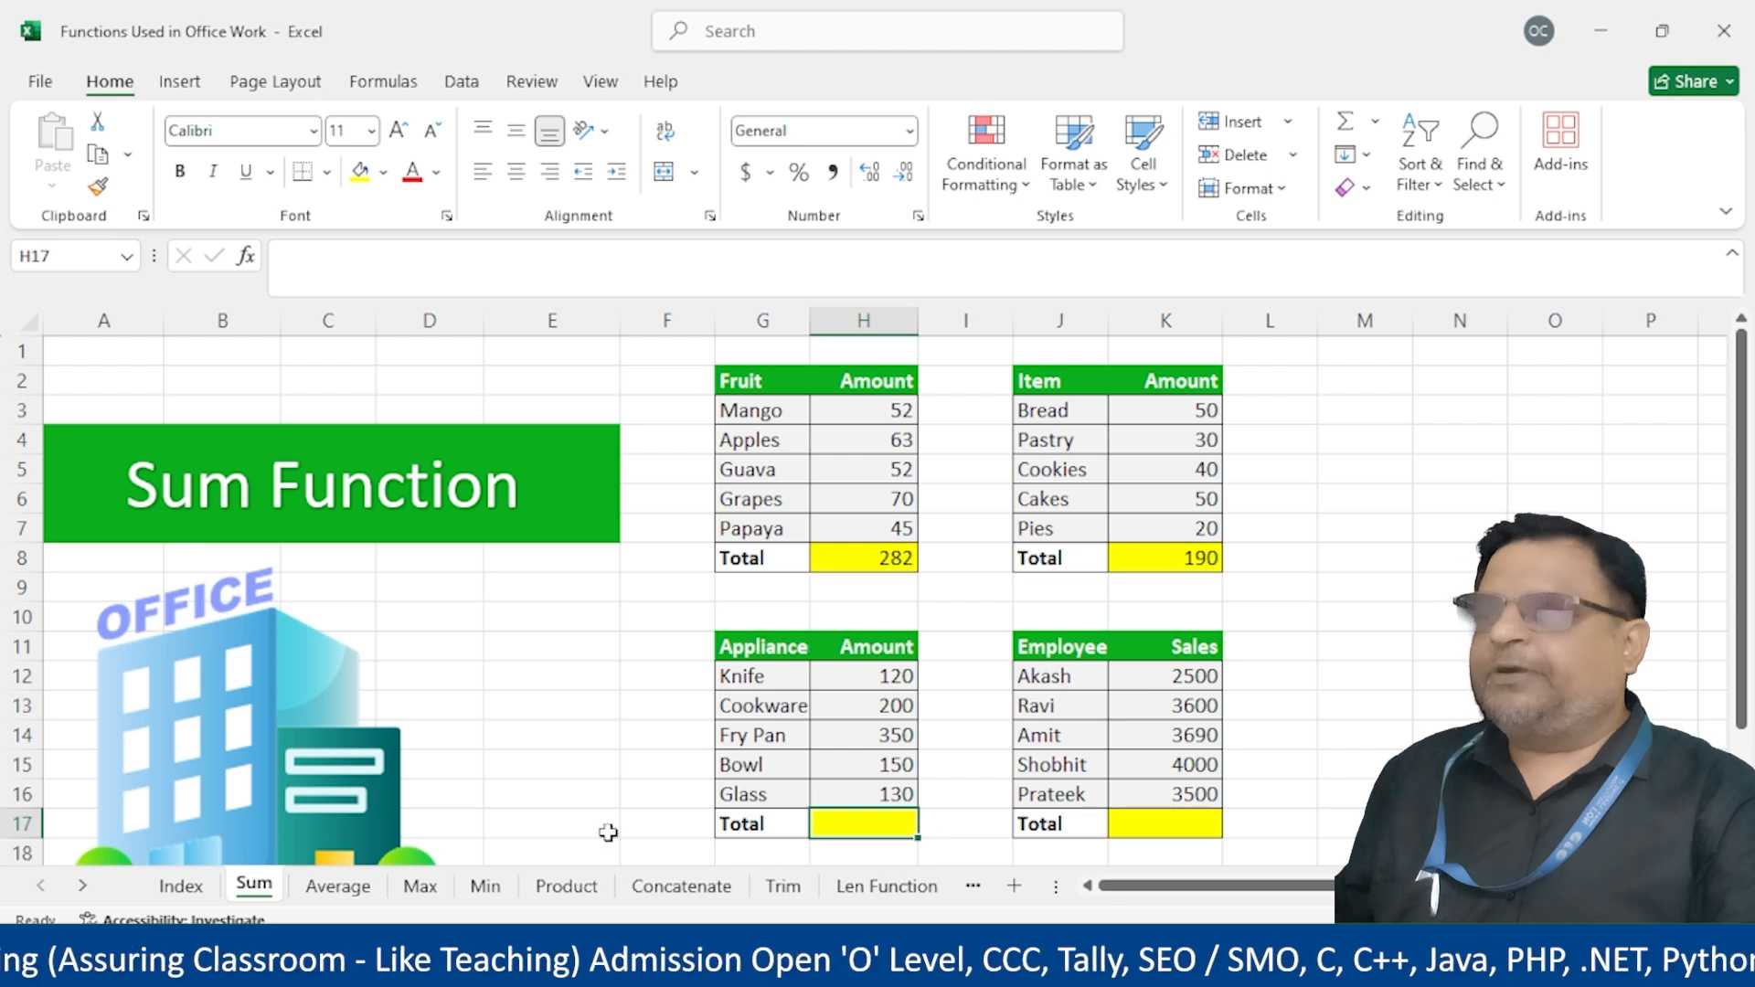
left_click(1190, 823)
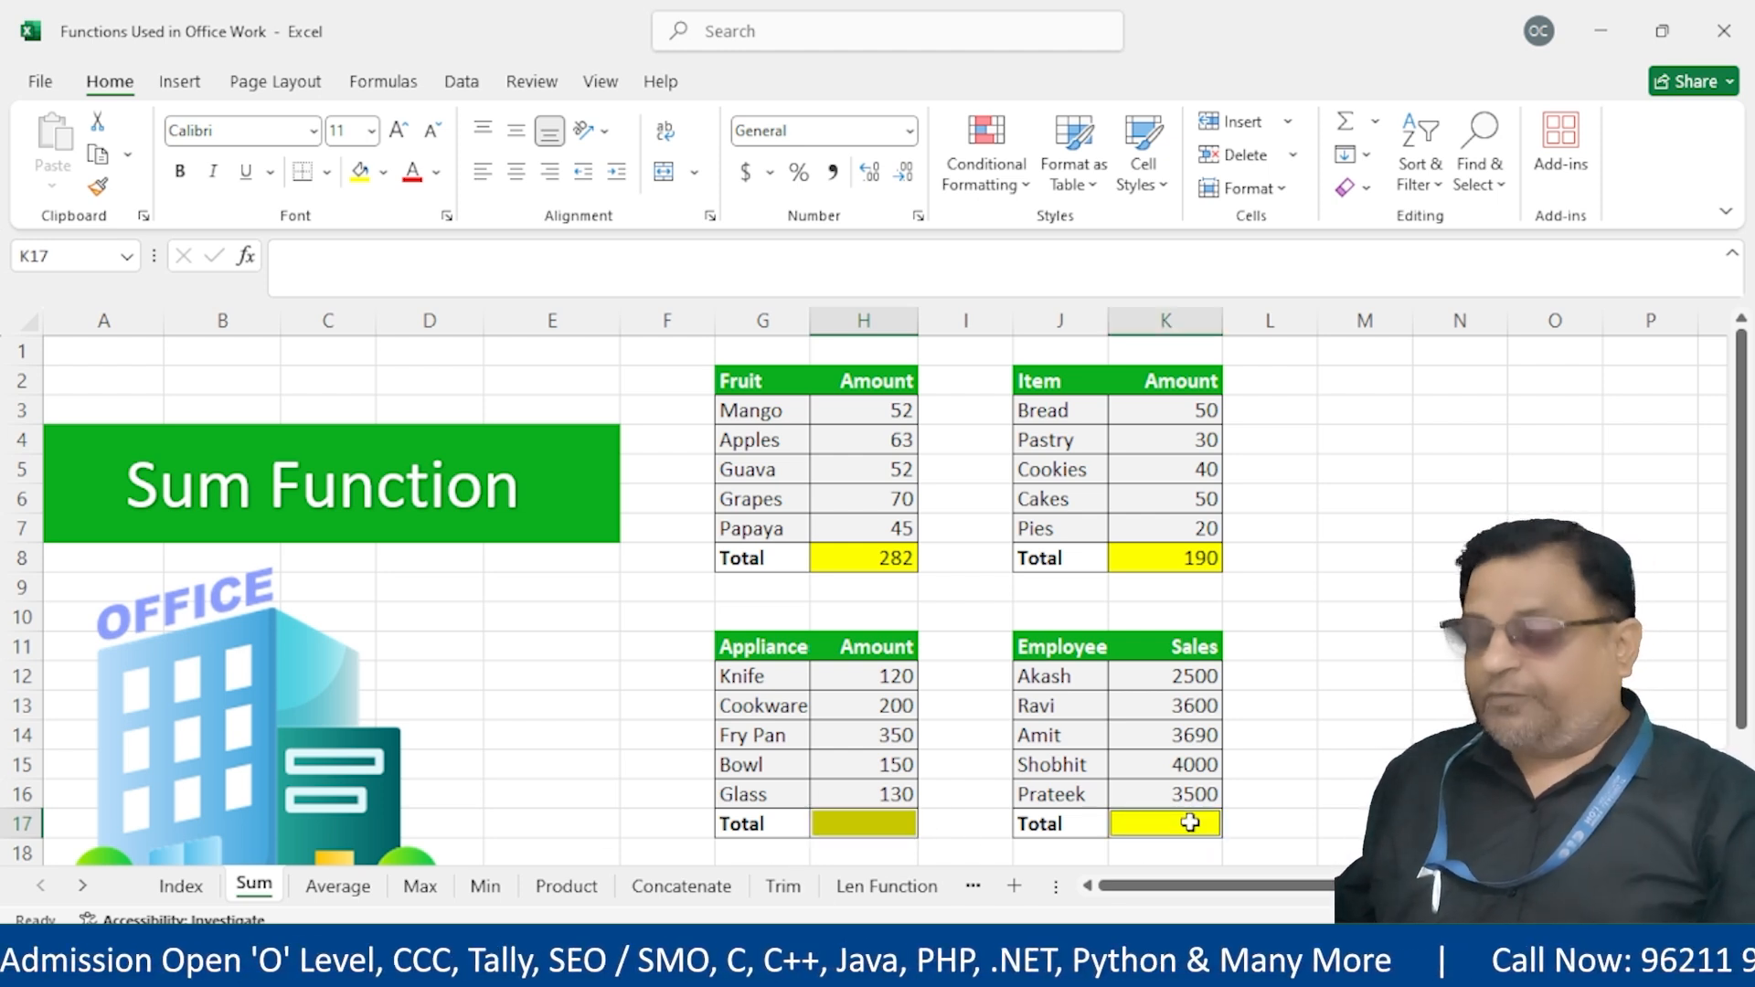
key("alt+equal")
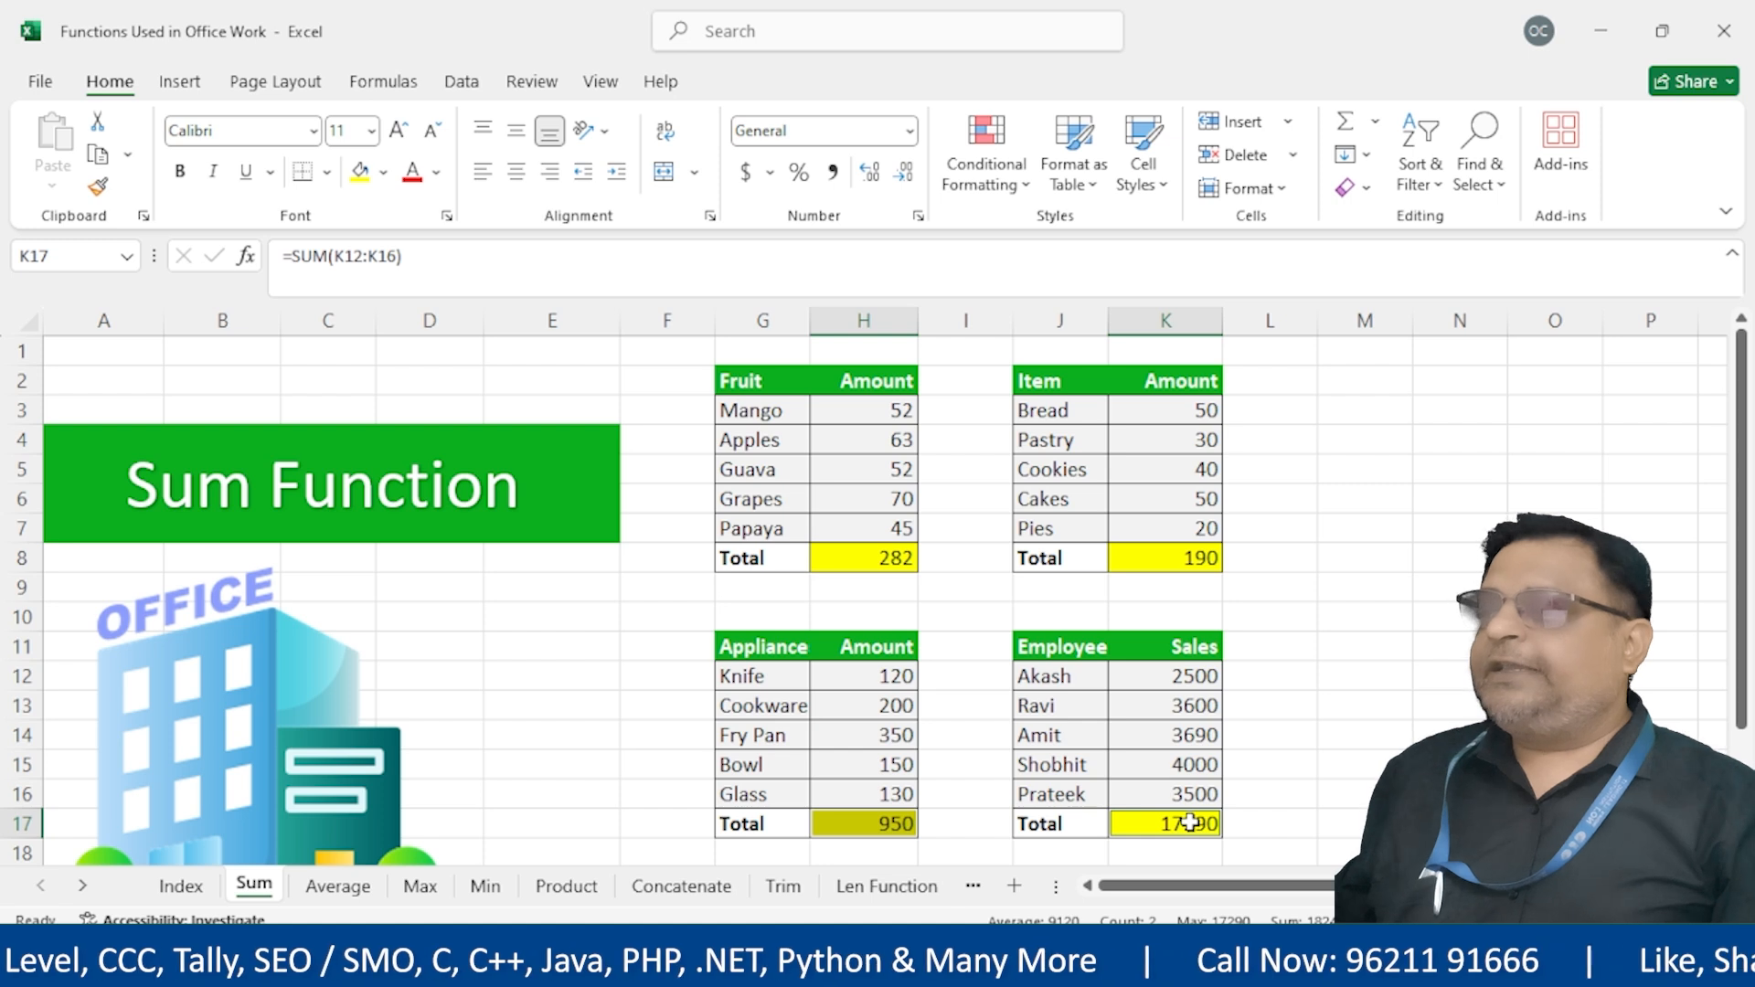
key("Return")
left_click(1390, 694)
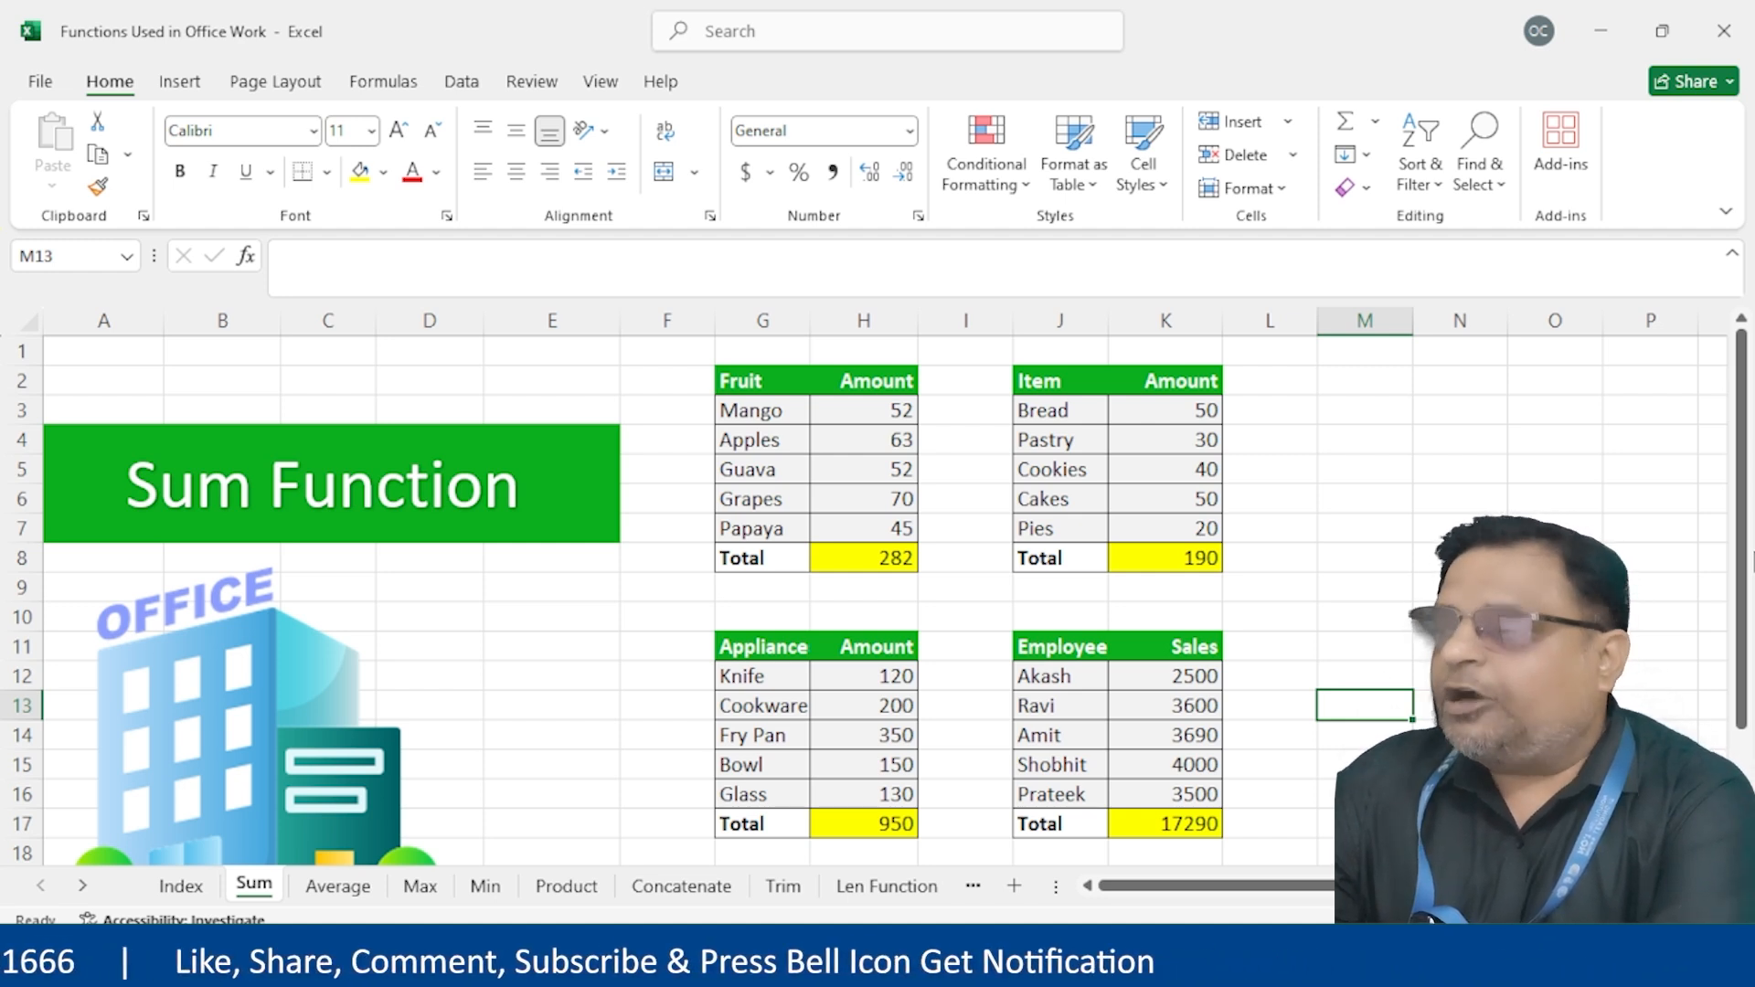
left_click(182, 887)
Open the Average sheet and select the Fruit amounts H3:H7 to preview their average
left_click(229, 513)
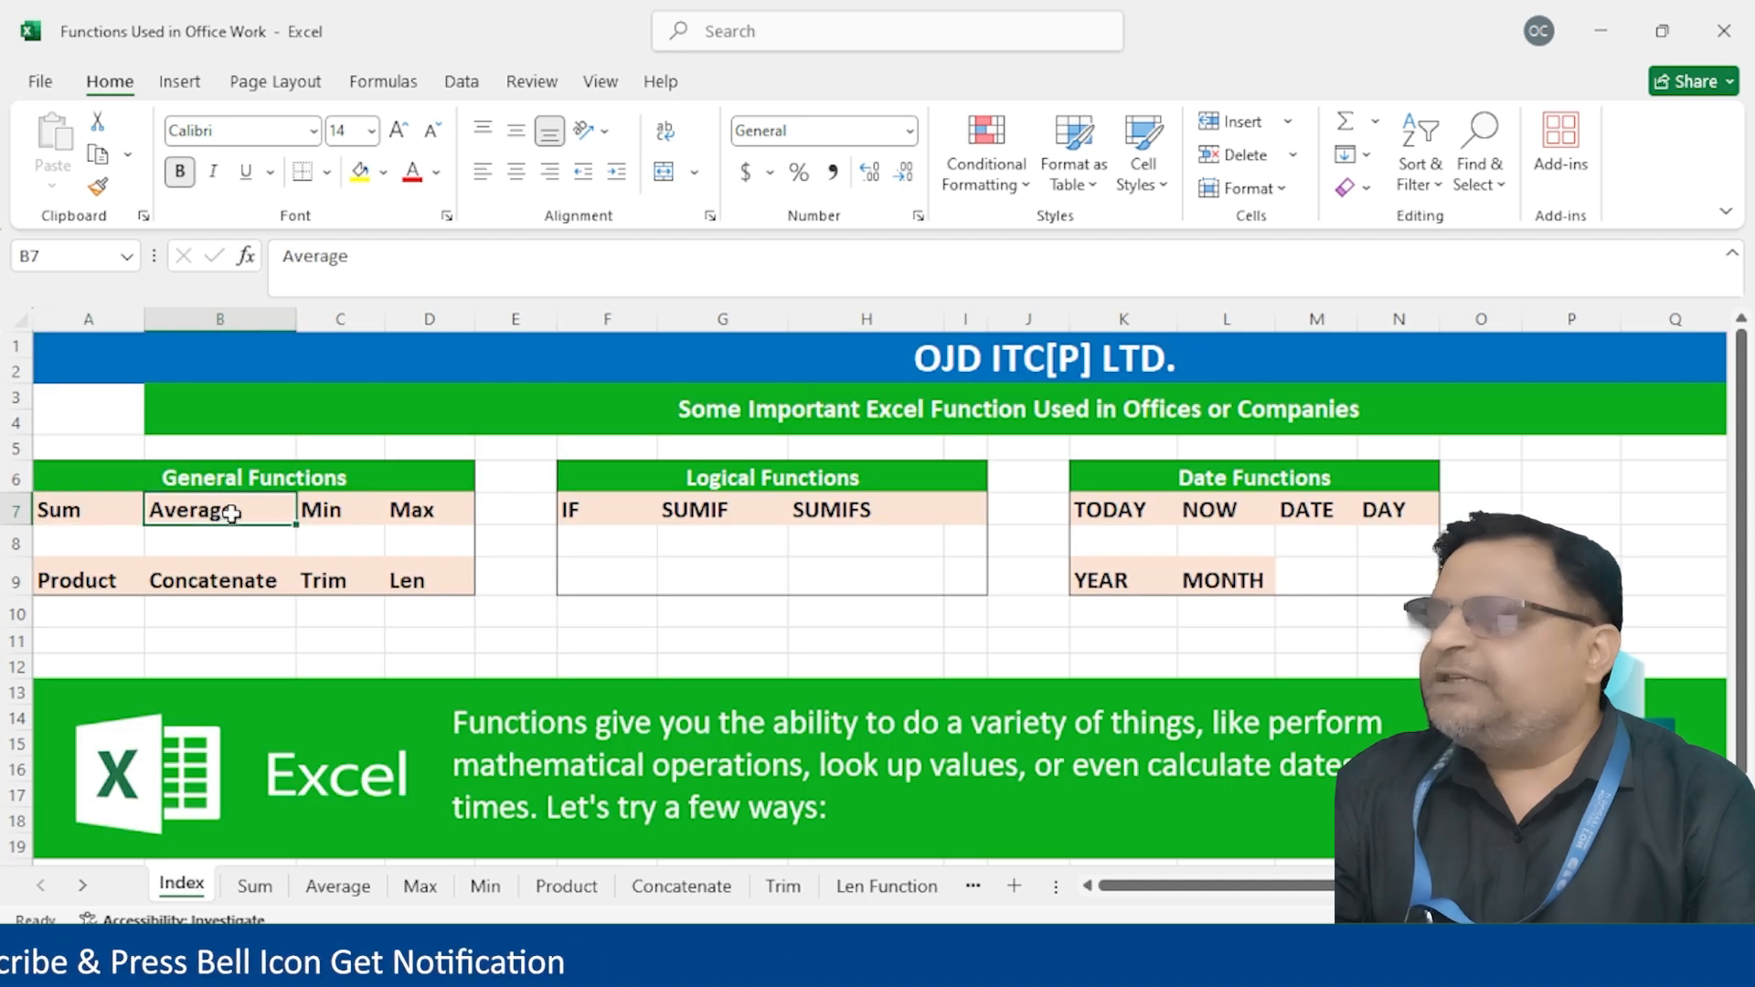
left_click(348, 892)
left_click(905, 561)
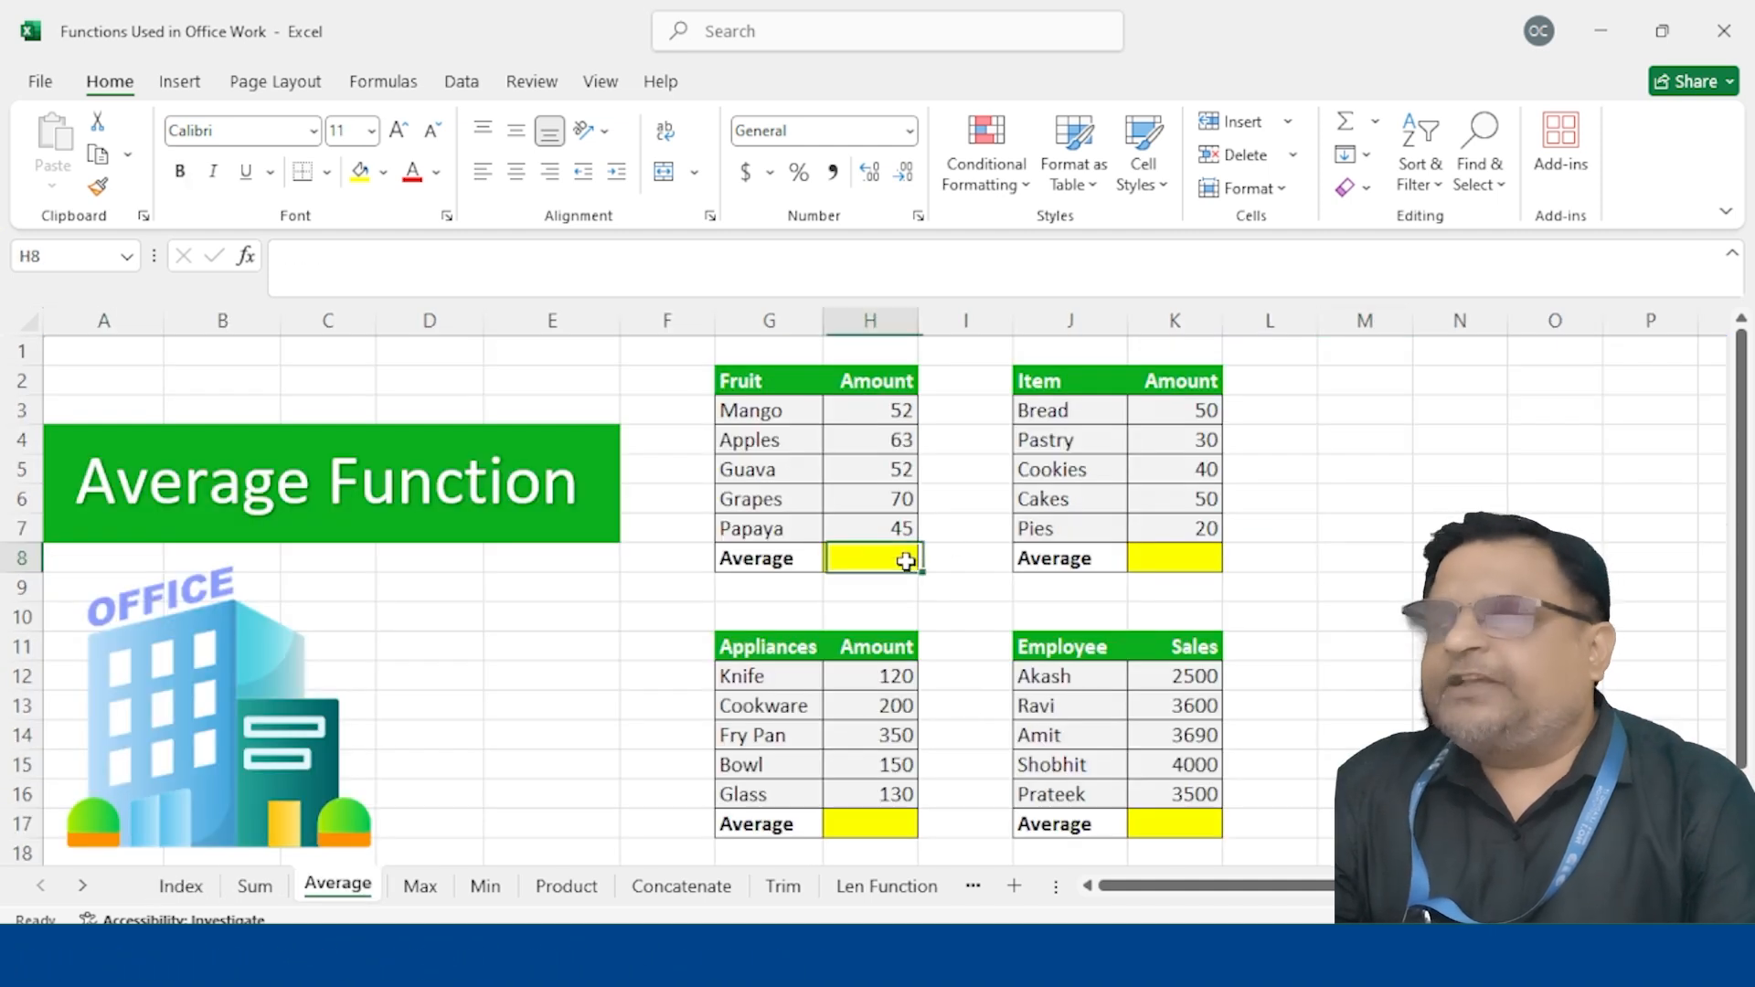
left_click_drag(870, 411, 869, 537)
left_click_drag(859, 408, 889, 529)
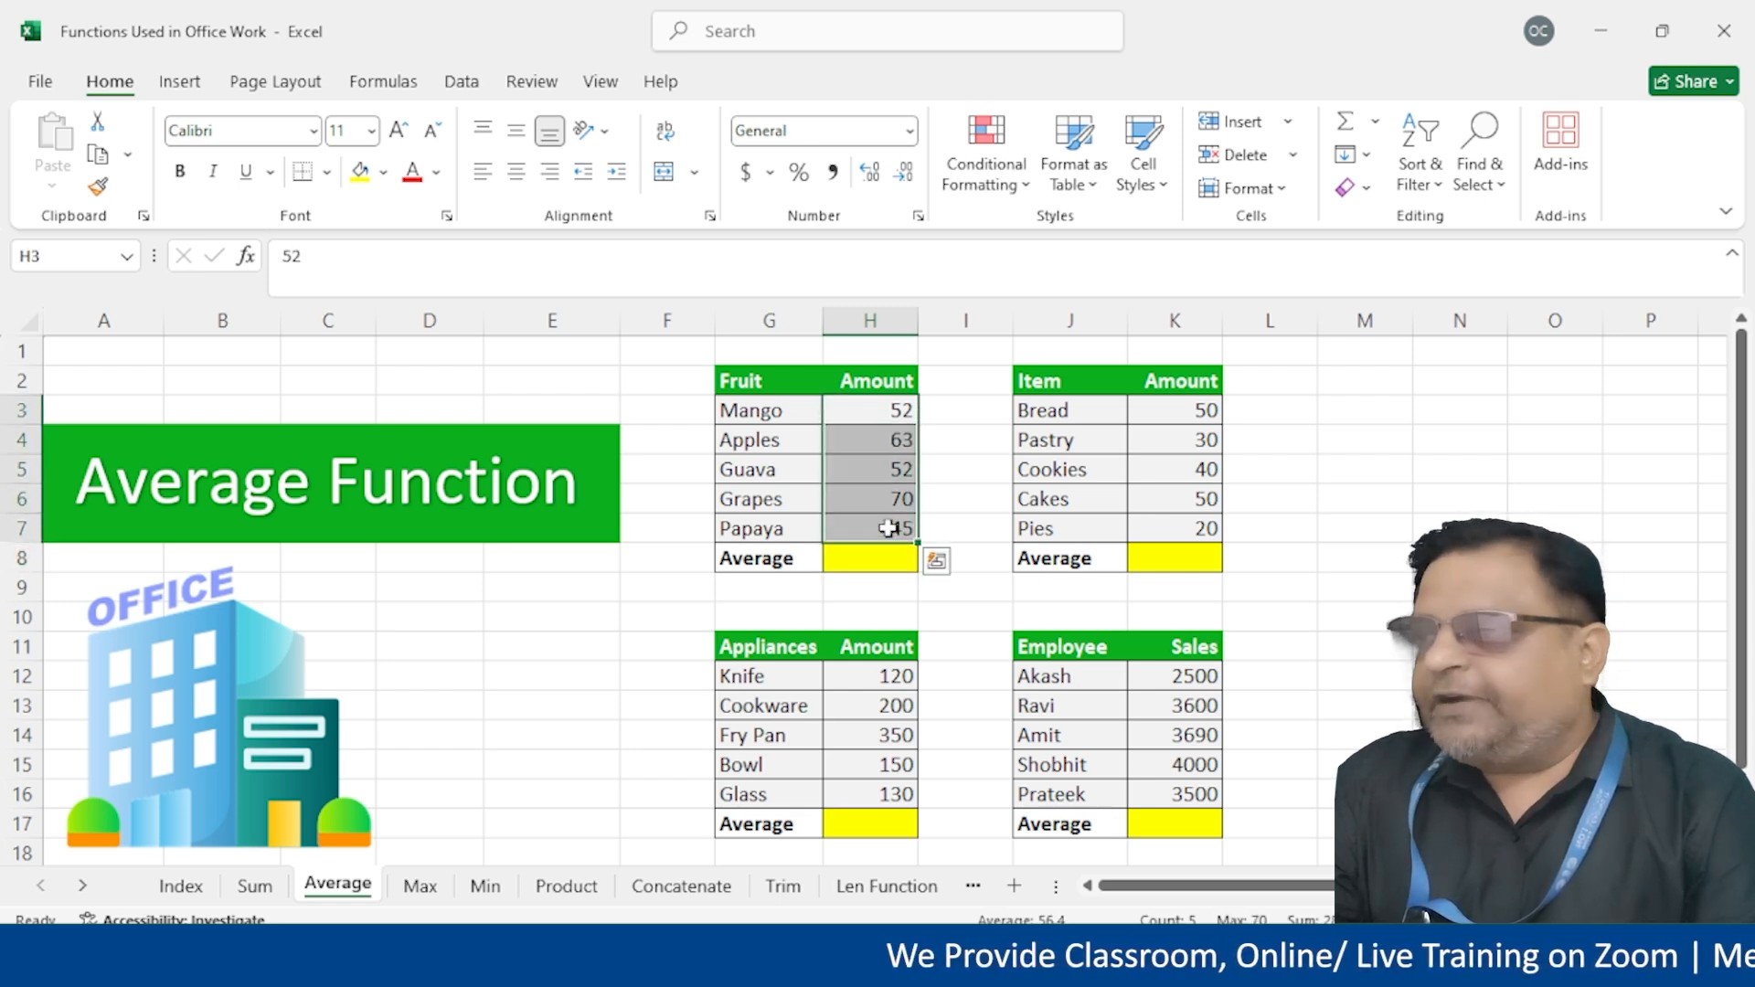
Enter =AVERAGE(H3:H7) in the Fruit Average cell H8, giving 56.4
left_click(875, 568)
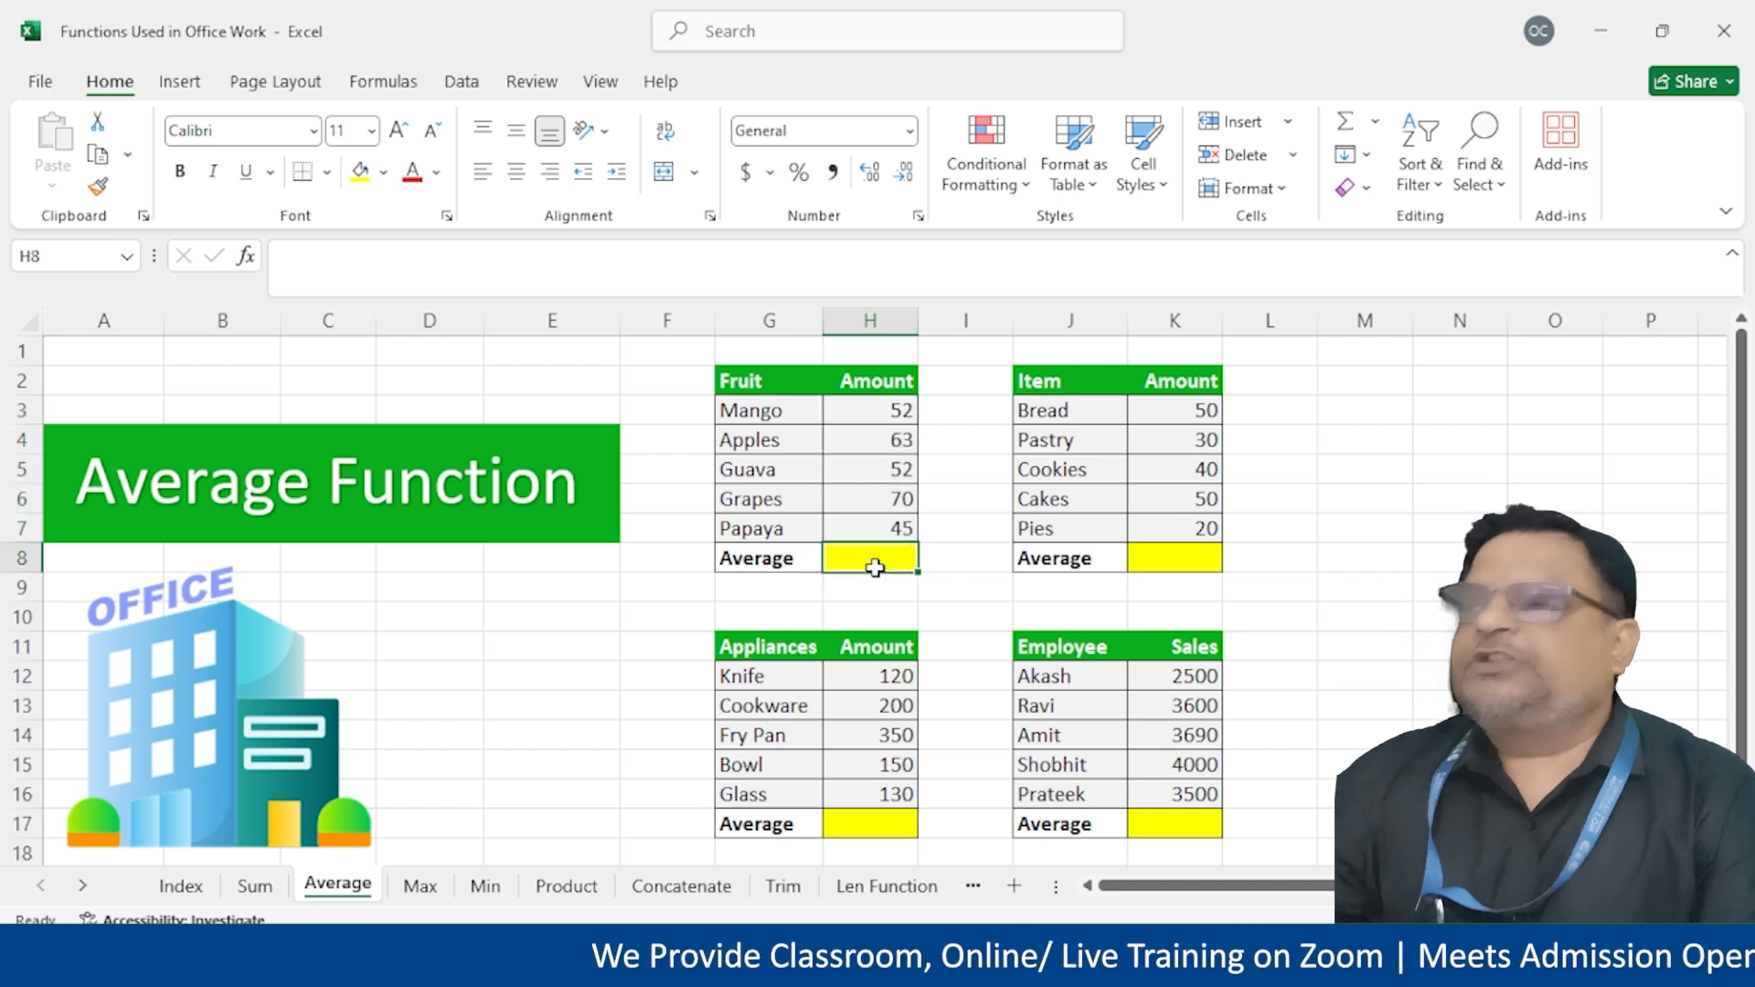
type("=average")
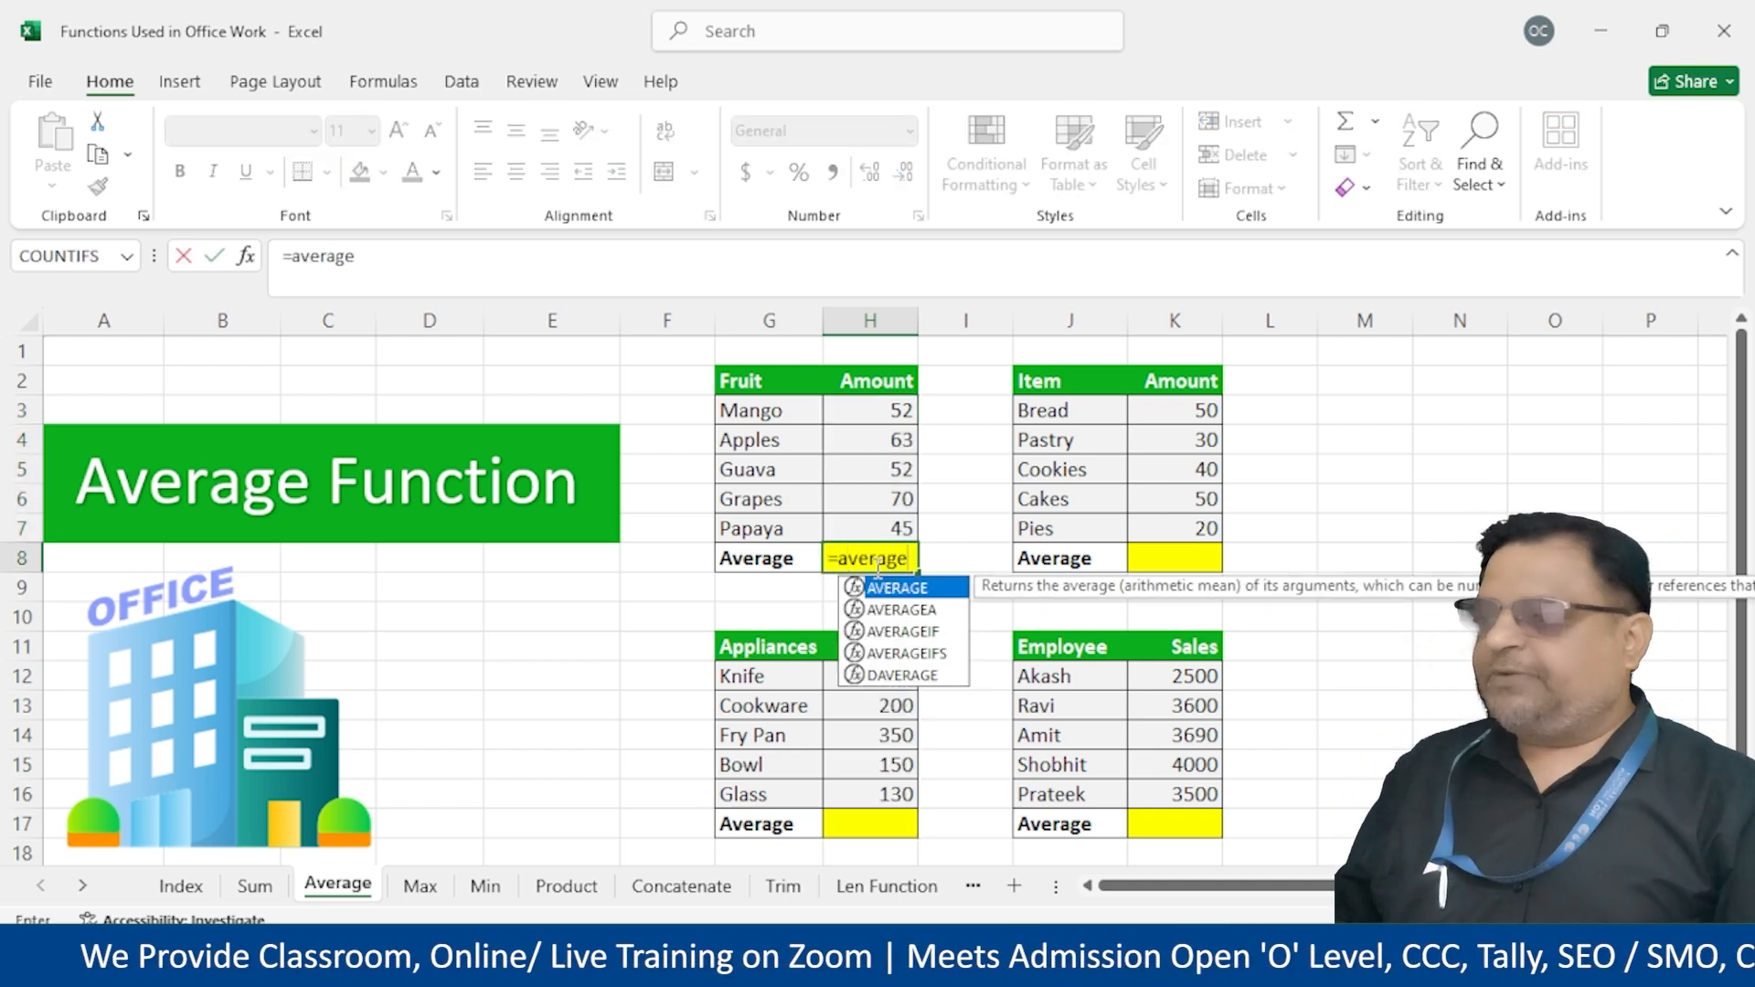
key("Tab")
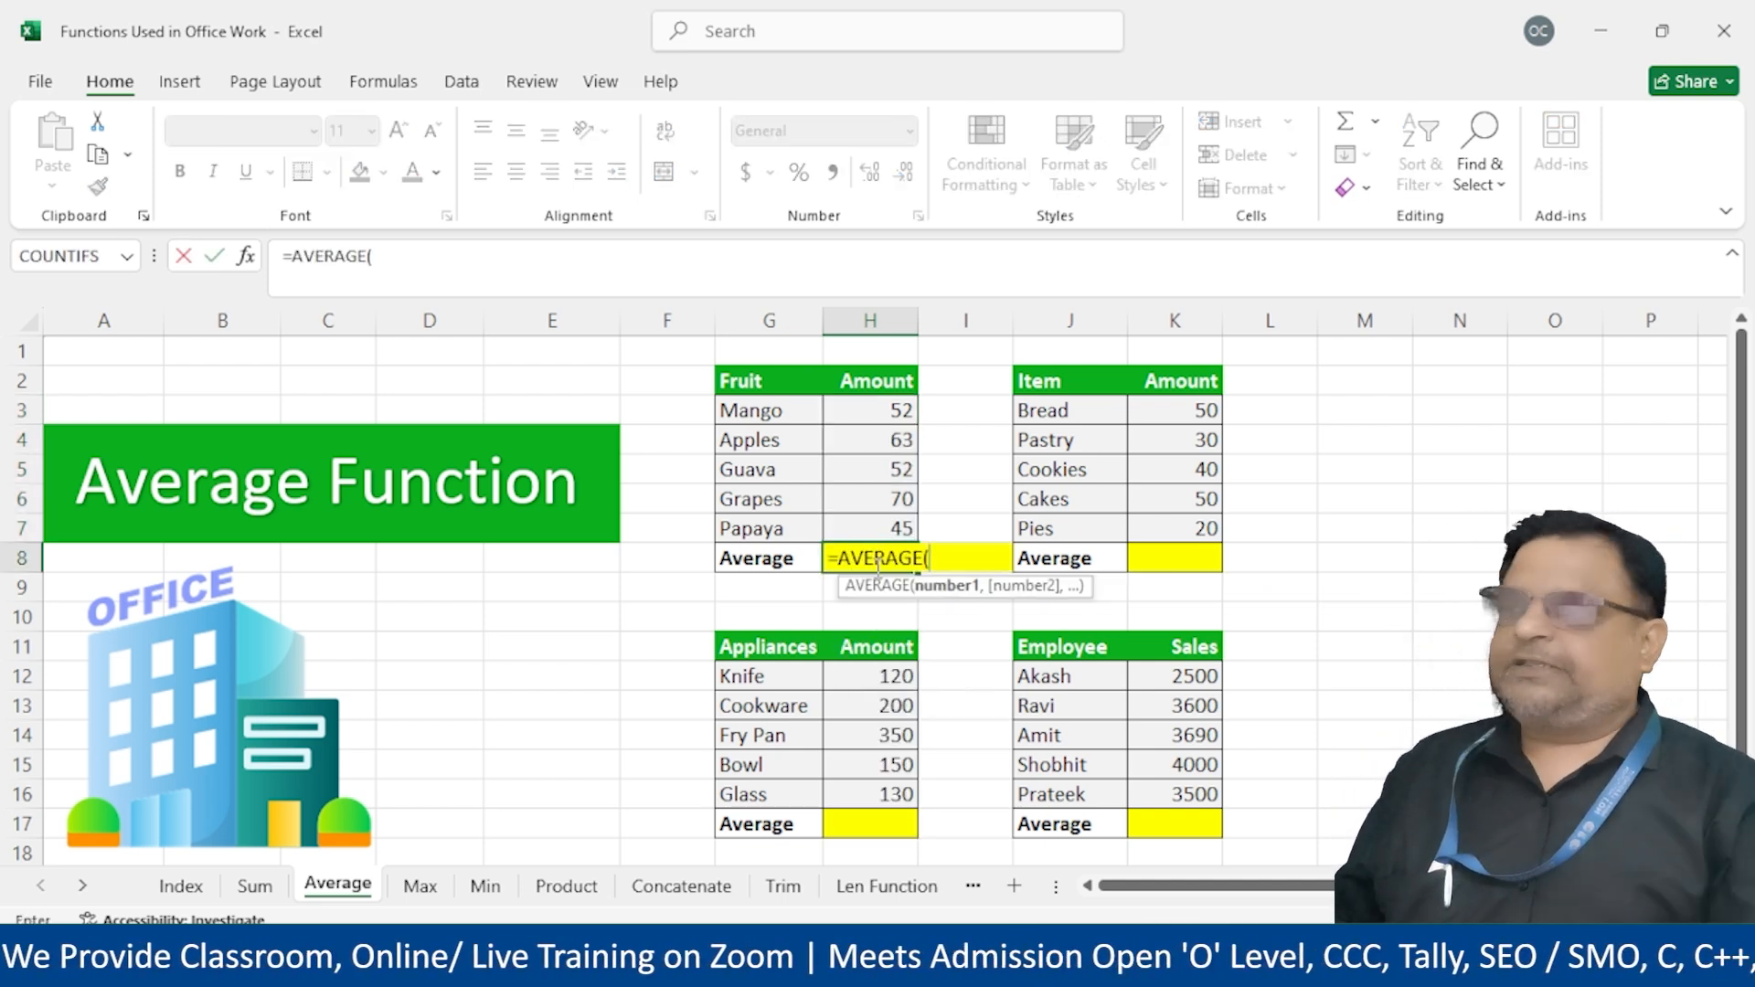
left_click_drag(870, 411, 868, 514)
type(")")
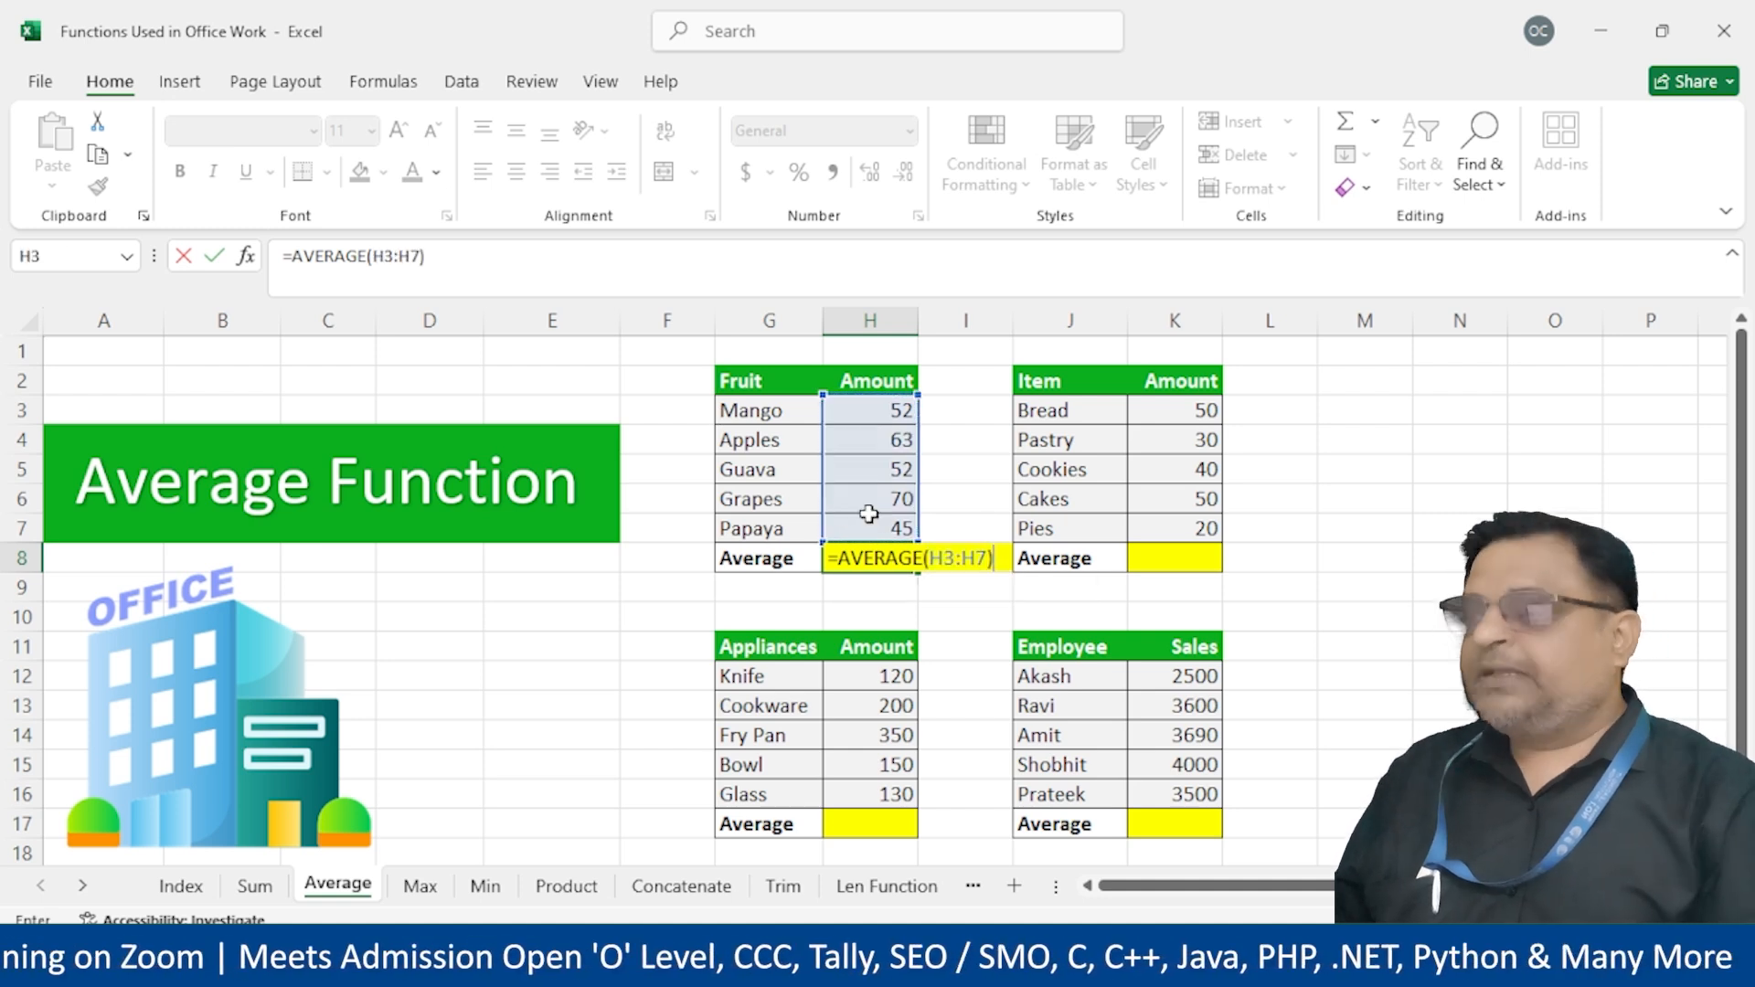
key("ctrl+Return")
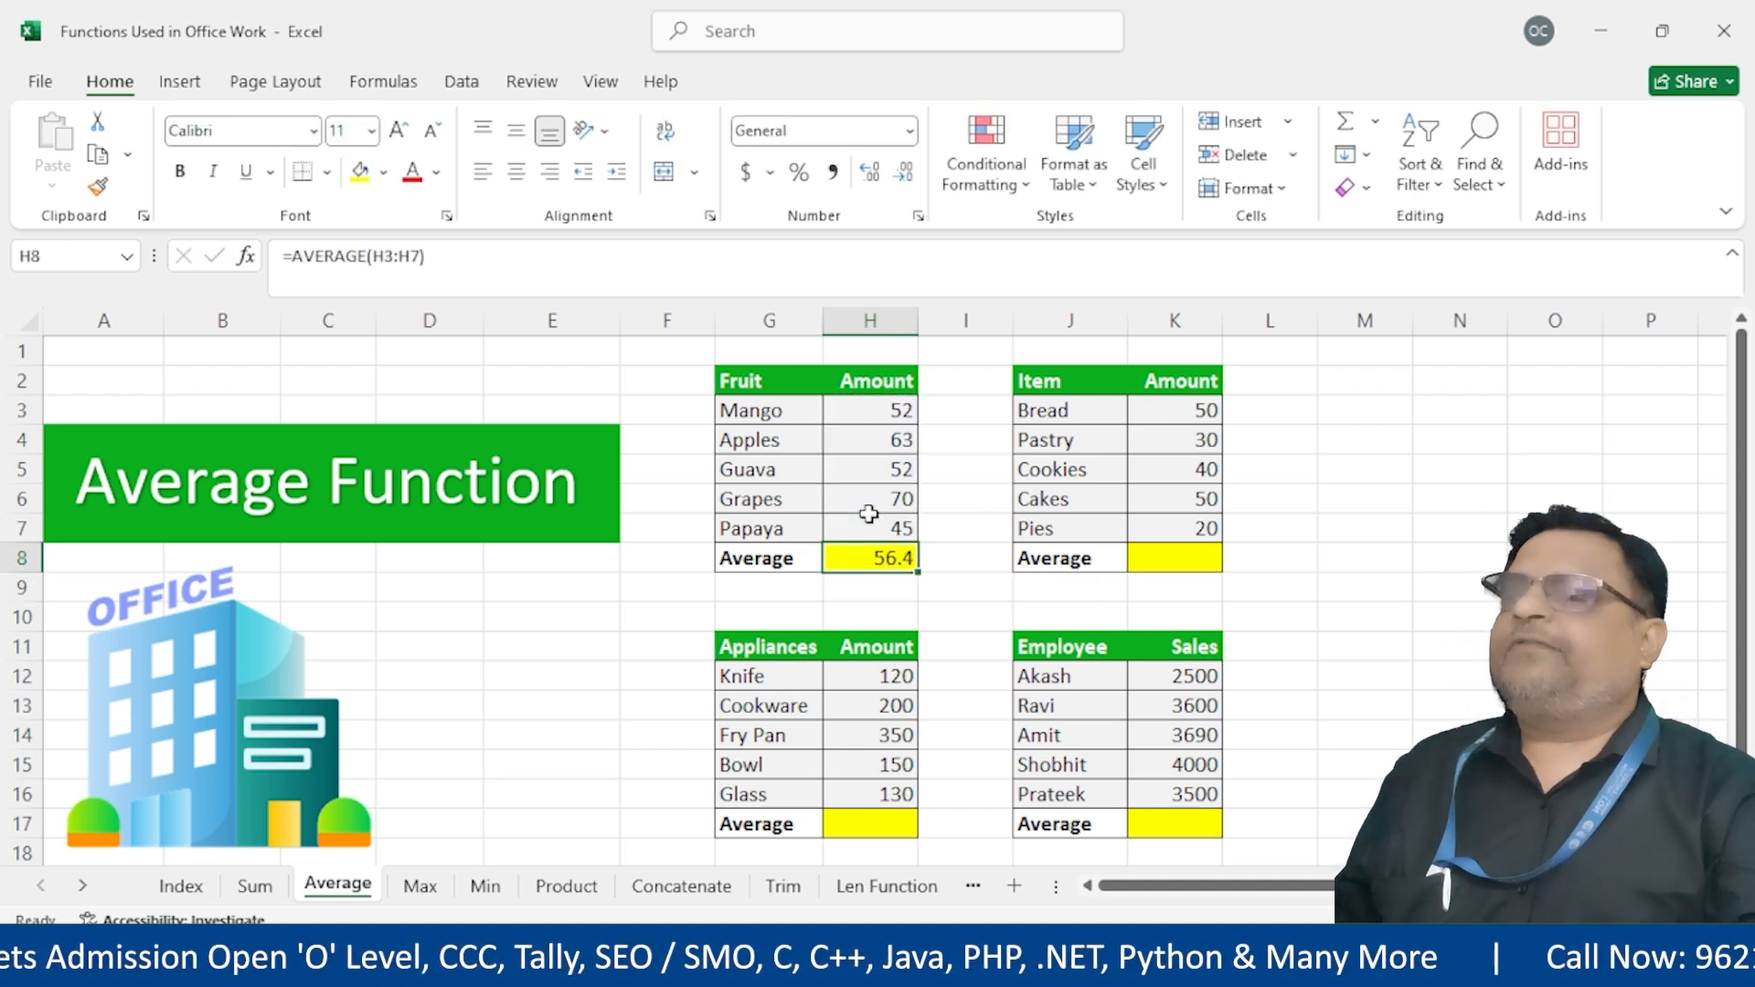
left_click(1168, 560)
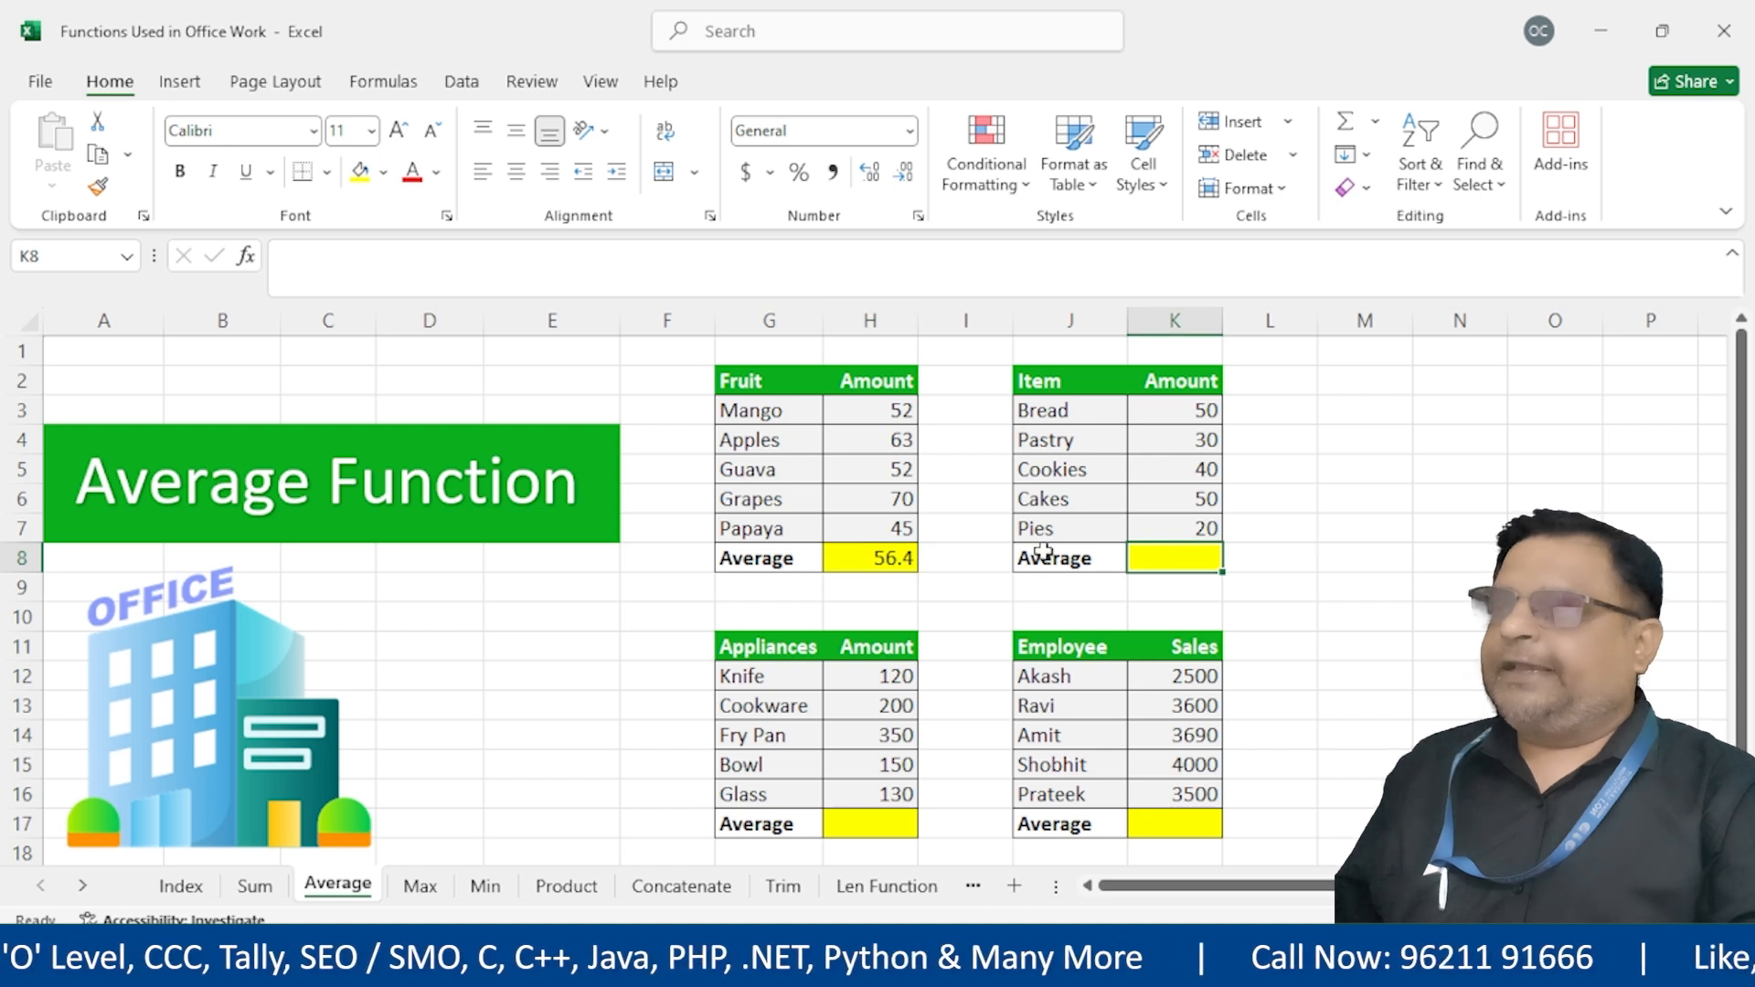
Select the Item, Appliances and Employee Average cells K8, H17 and K17 together
left_click(858, 821)
left_click(1175, 568)
left_click(1177, 818)
left_click(1360, 402)
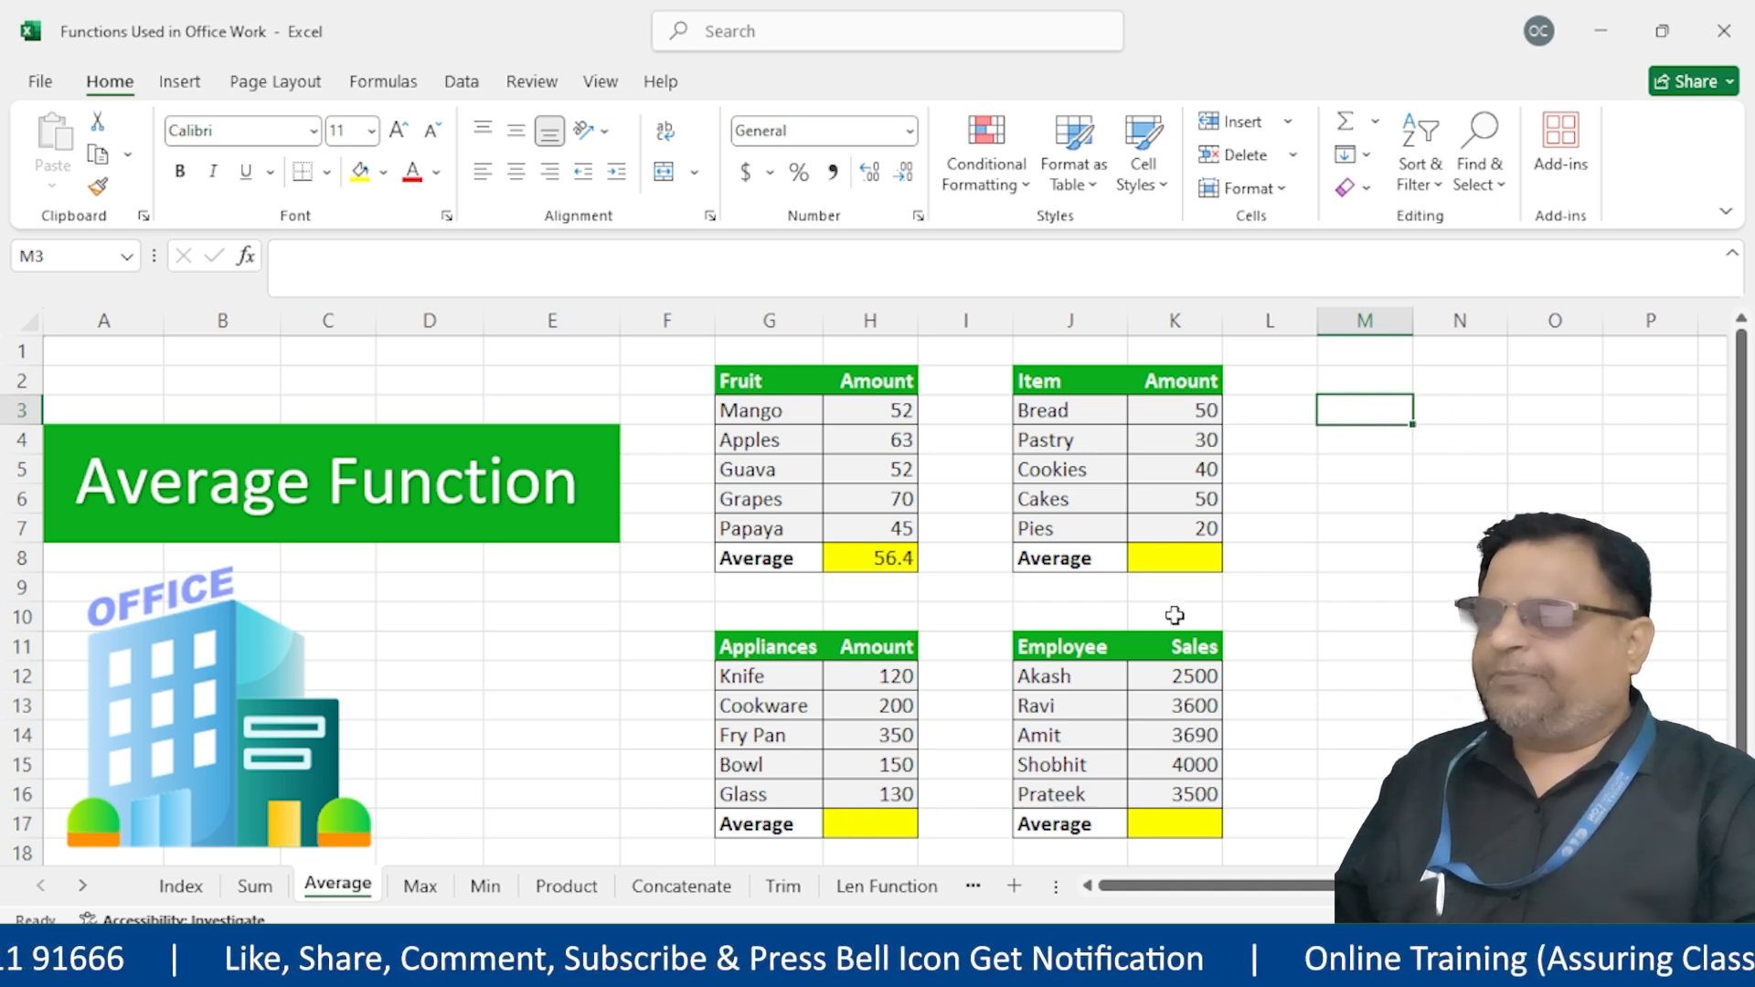
left_click(1195, 551)
left_click(885, 820, "ctrl")
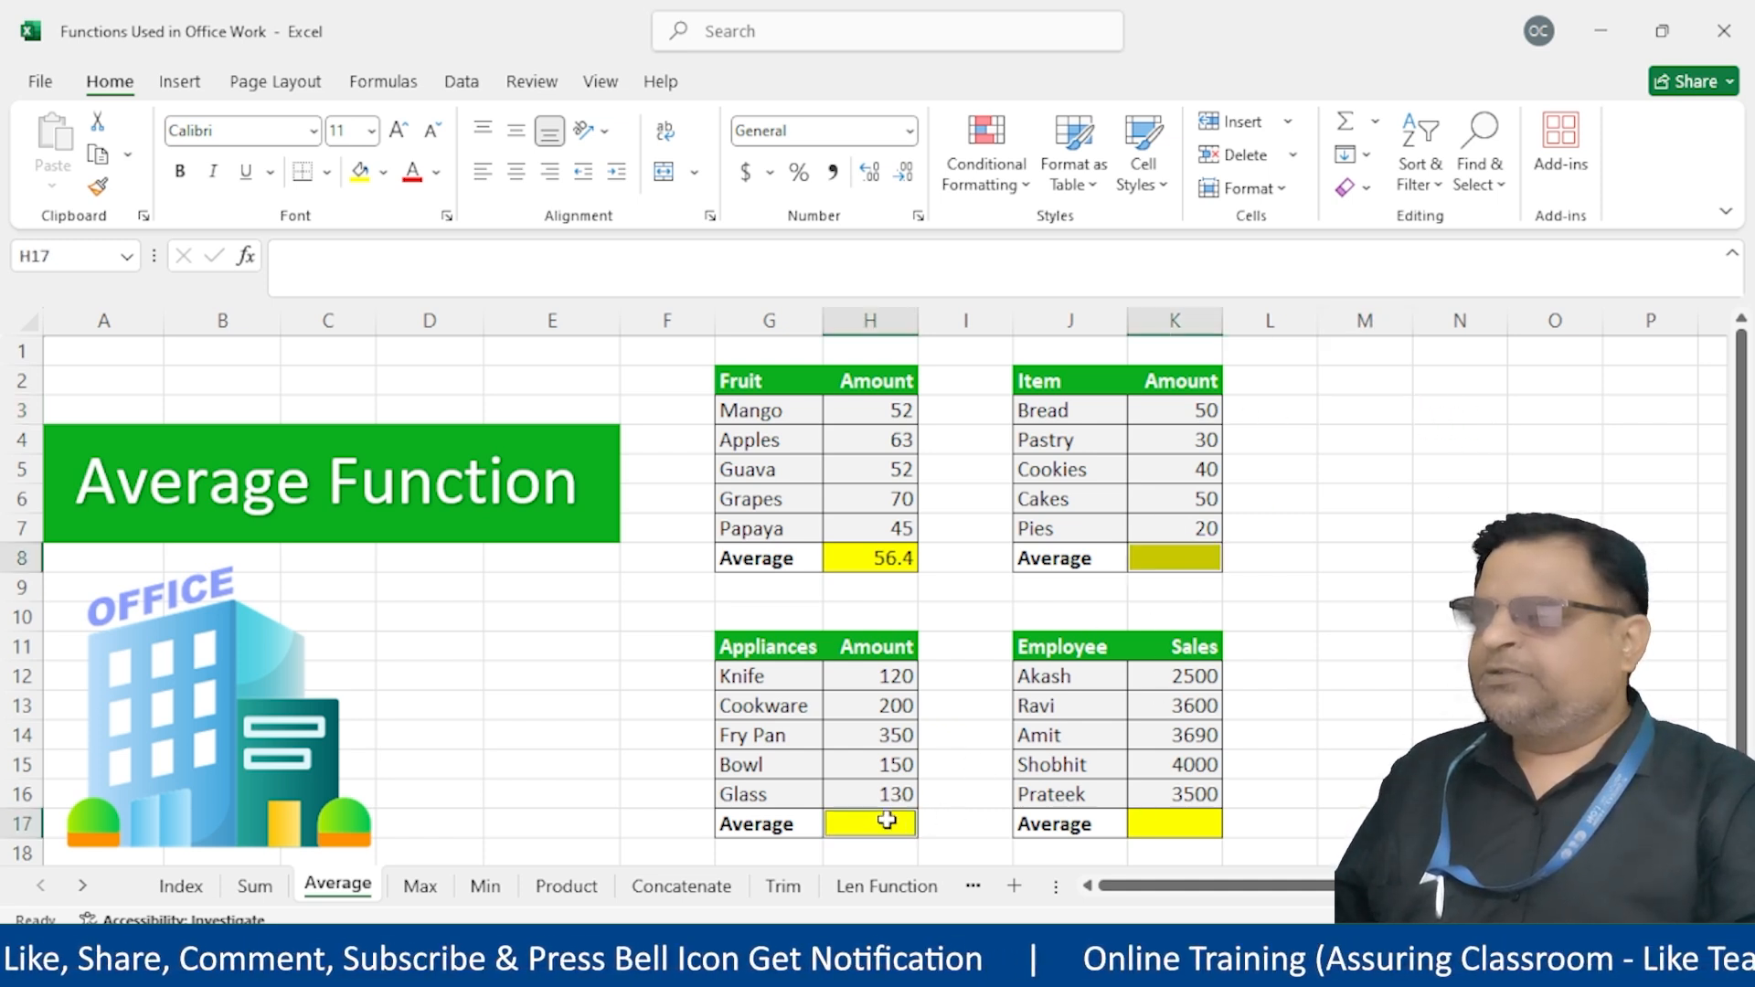
left_click(1190, 828, "ctrl")
Enter =AVERAGE(K12:K16) into all three selected Average cells at once
type("=av")
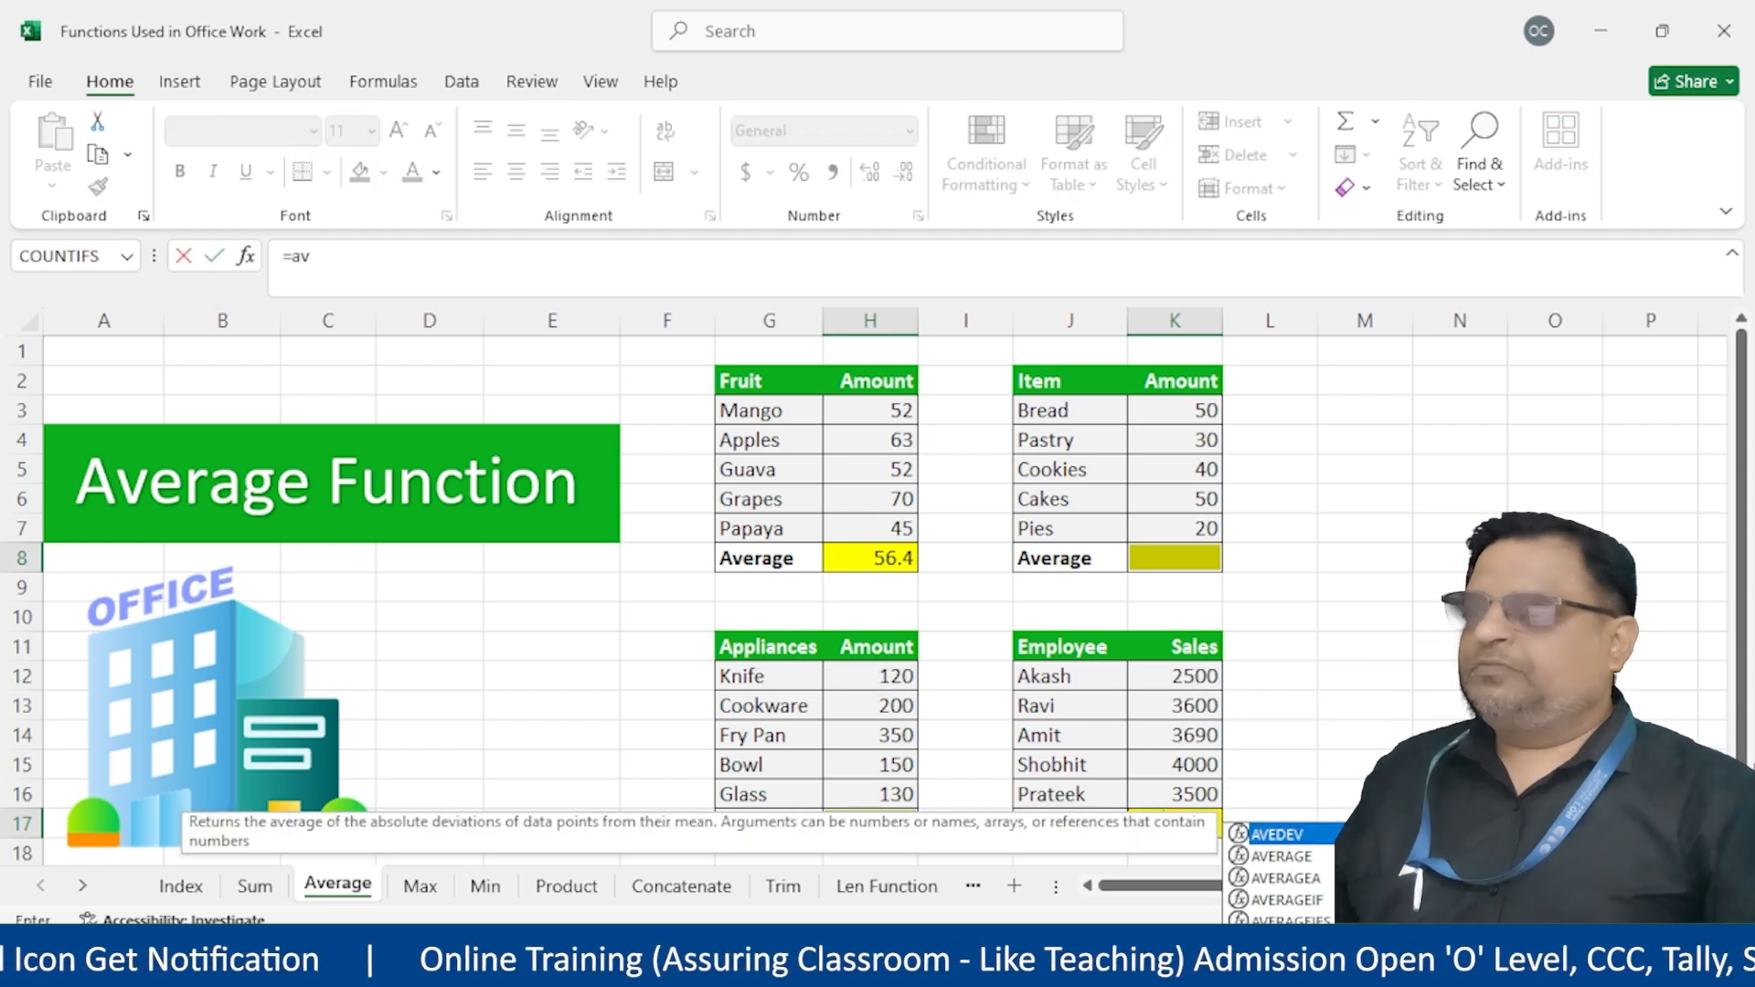
key("Down")
key("Tab")
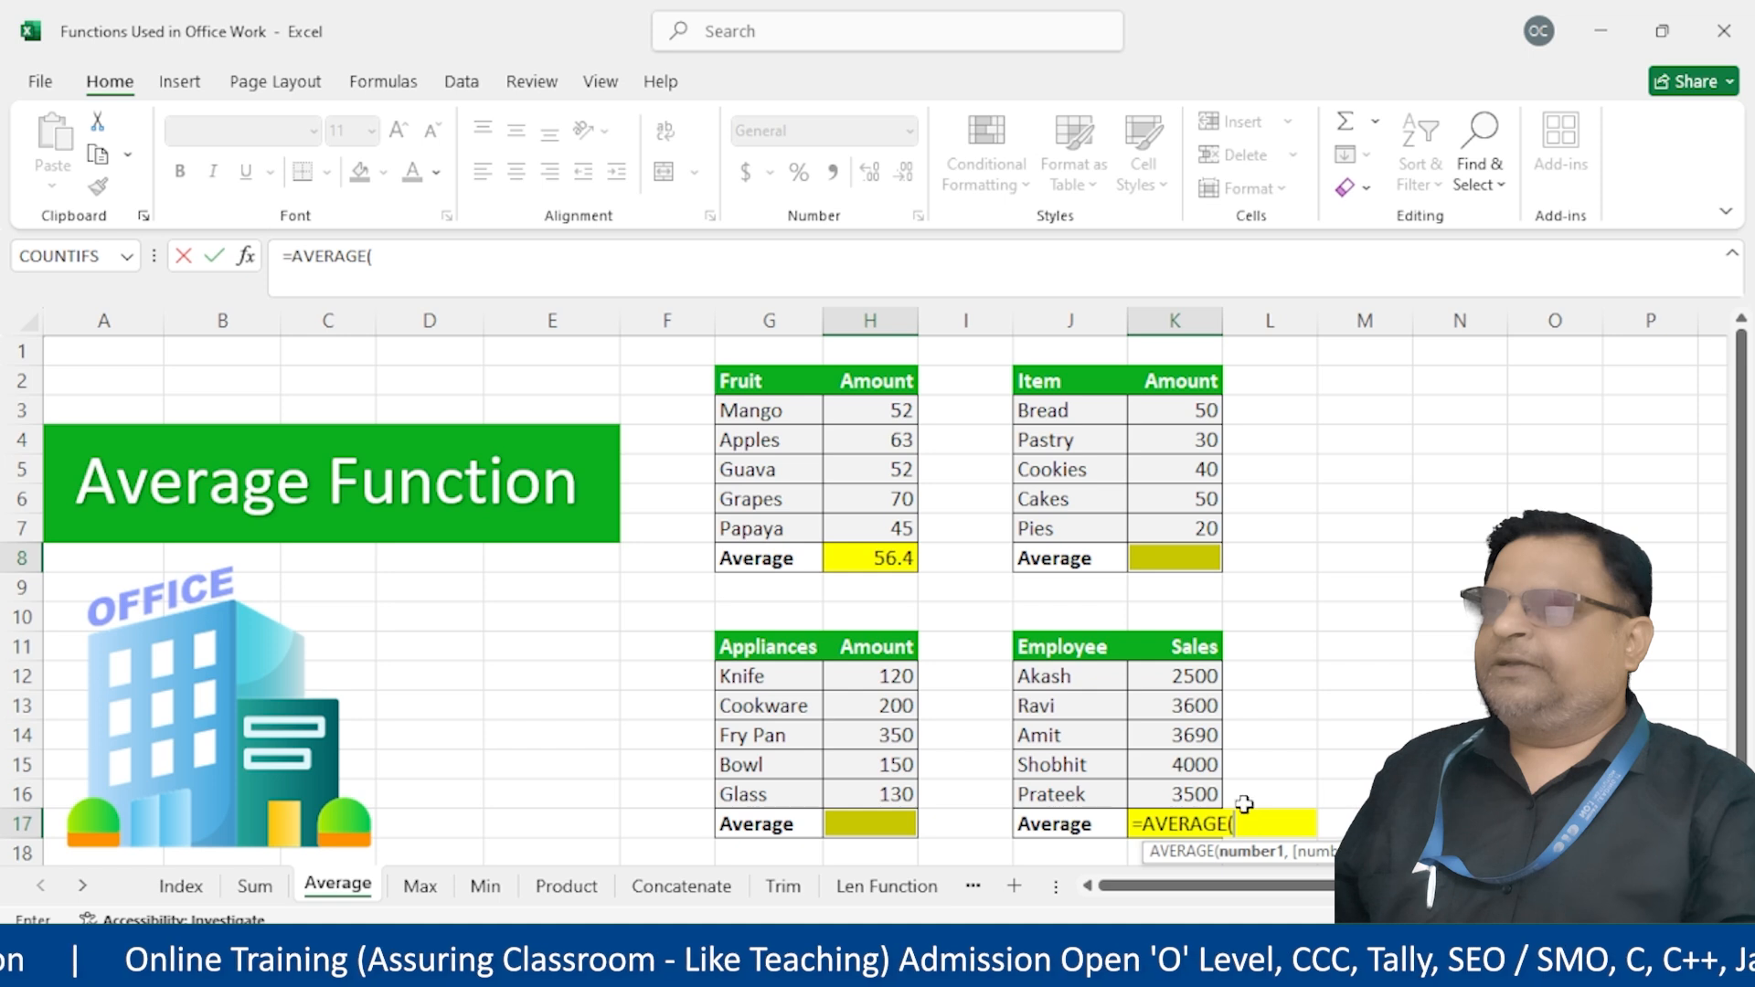
left_click_drag(1161, 677, 1178, 790)
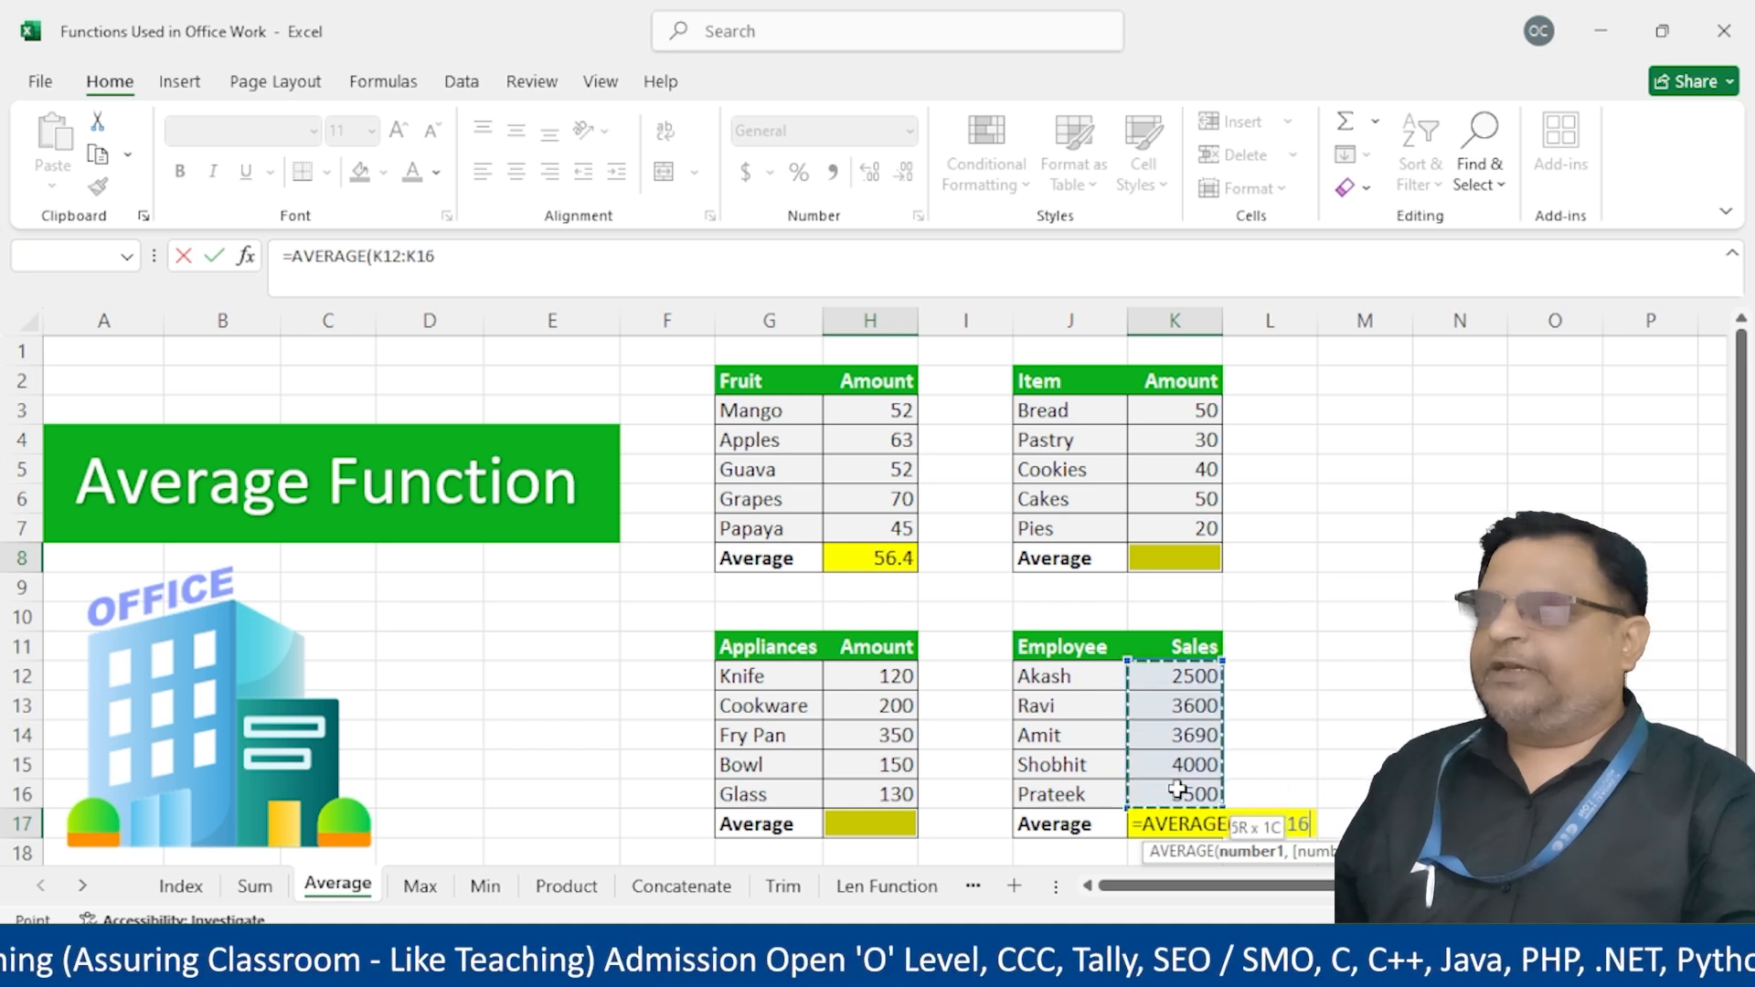
type(")")
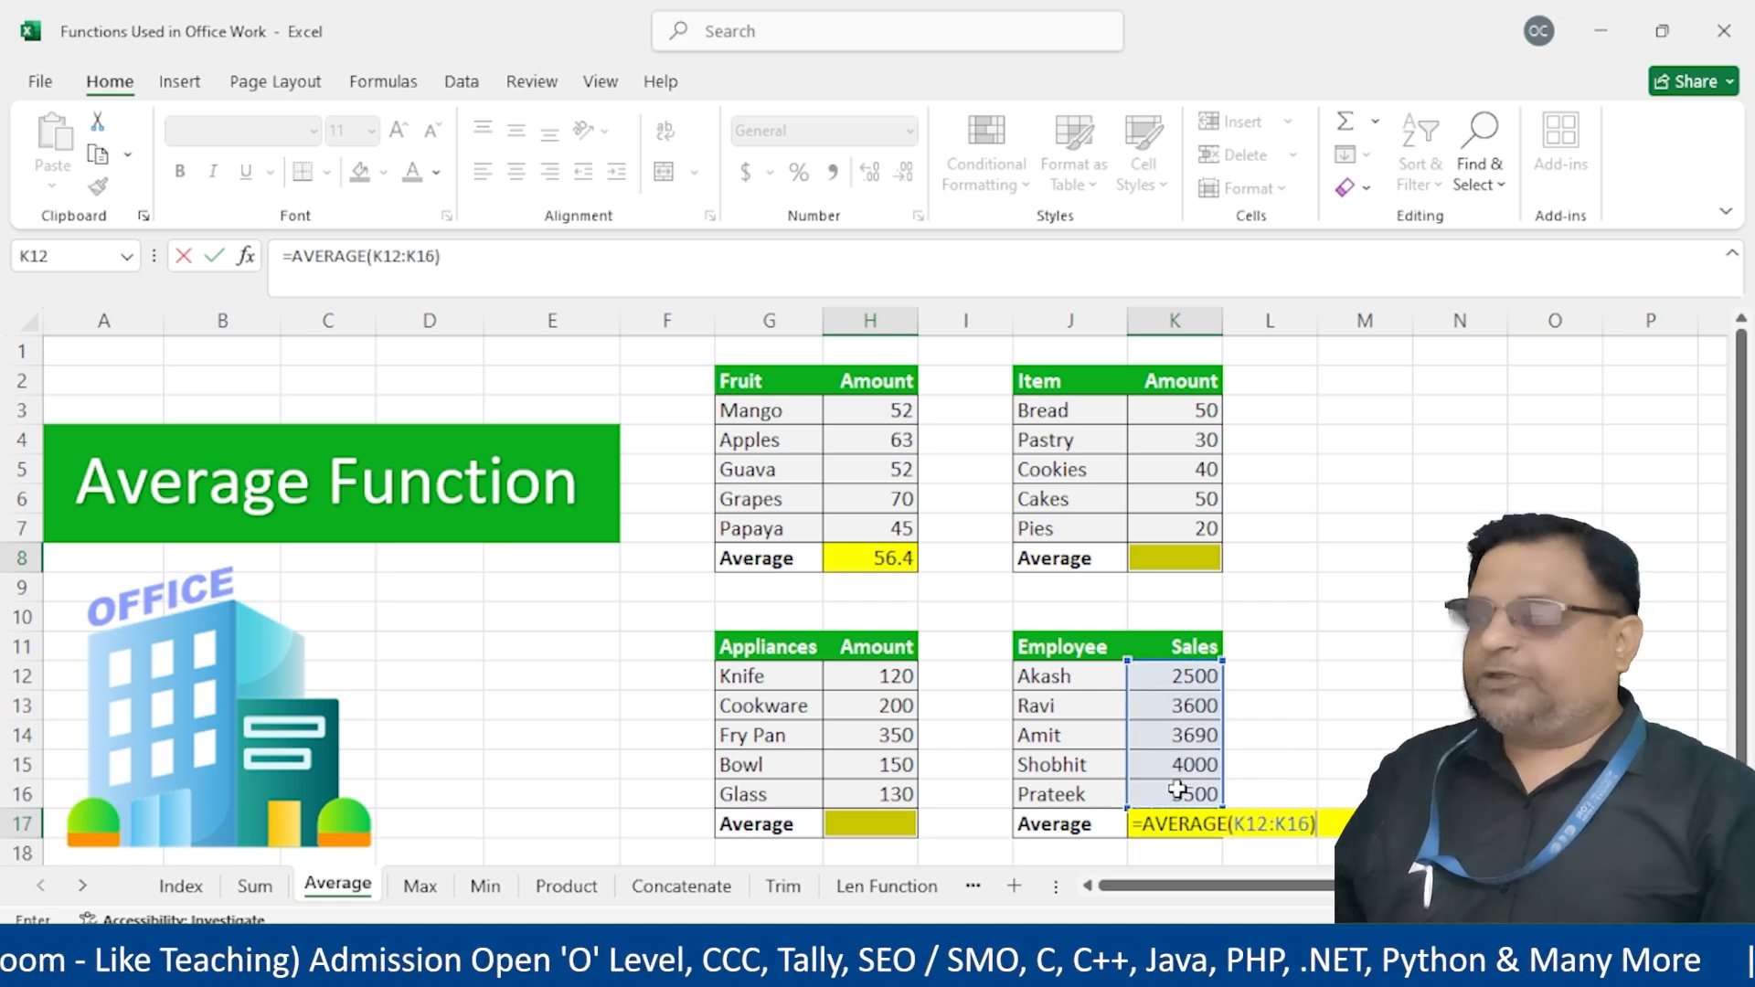
key("Return")
left_click(1271, 793)
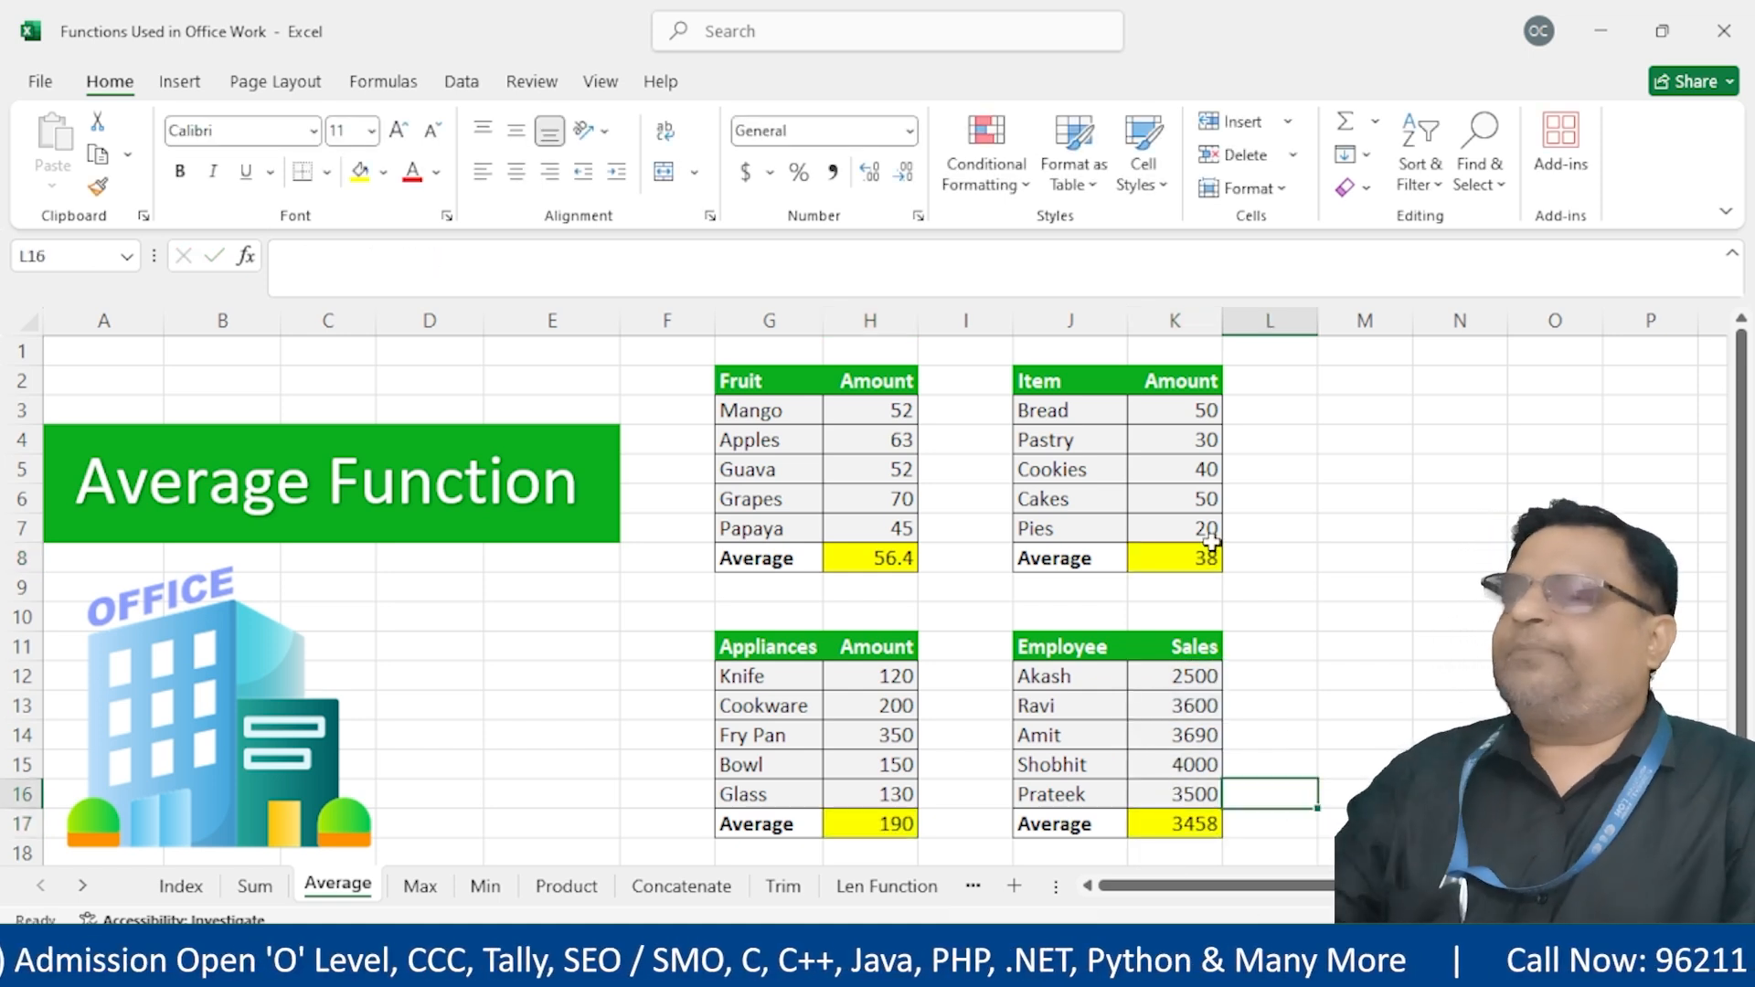
Check that K8 and H17 now show averages of 38 and 190
double_click(1193, 560)
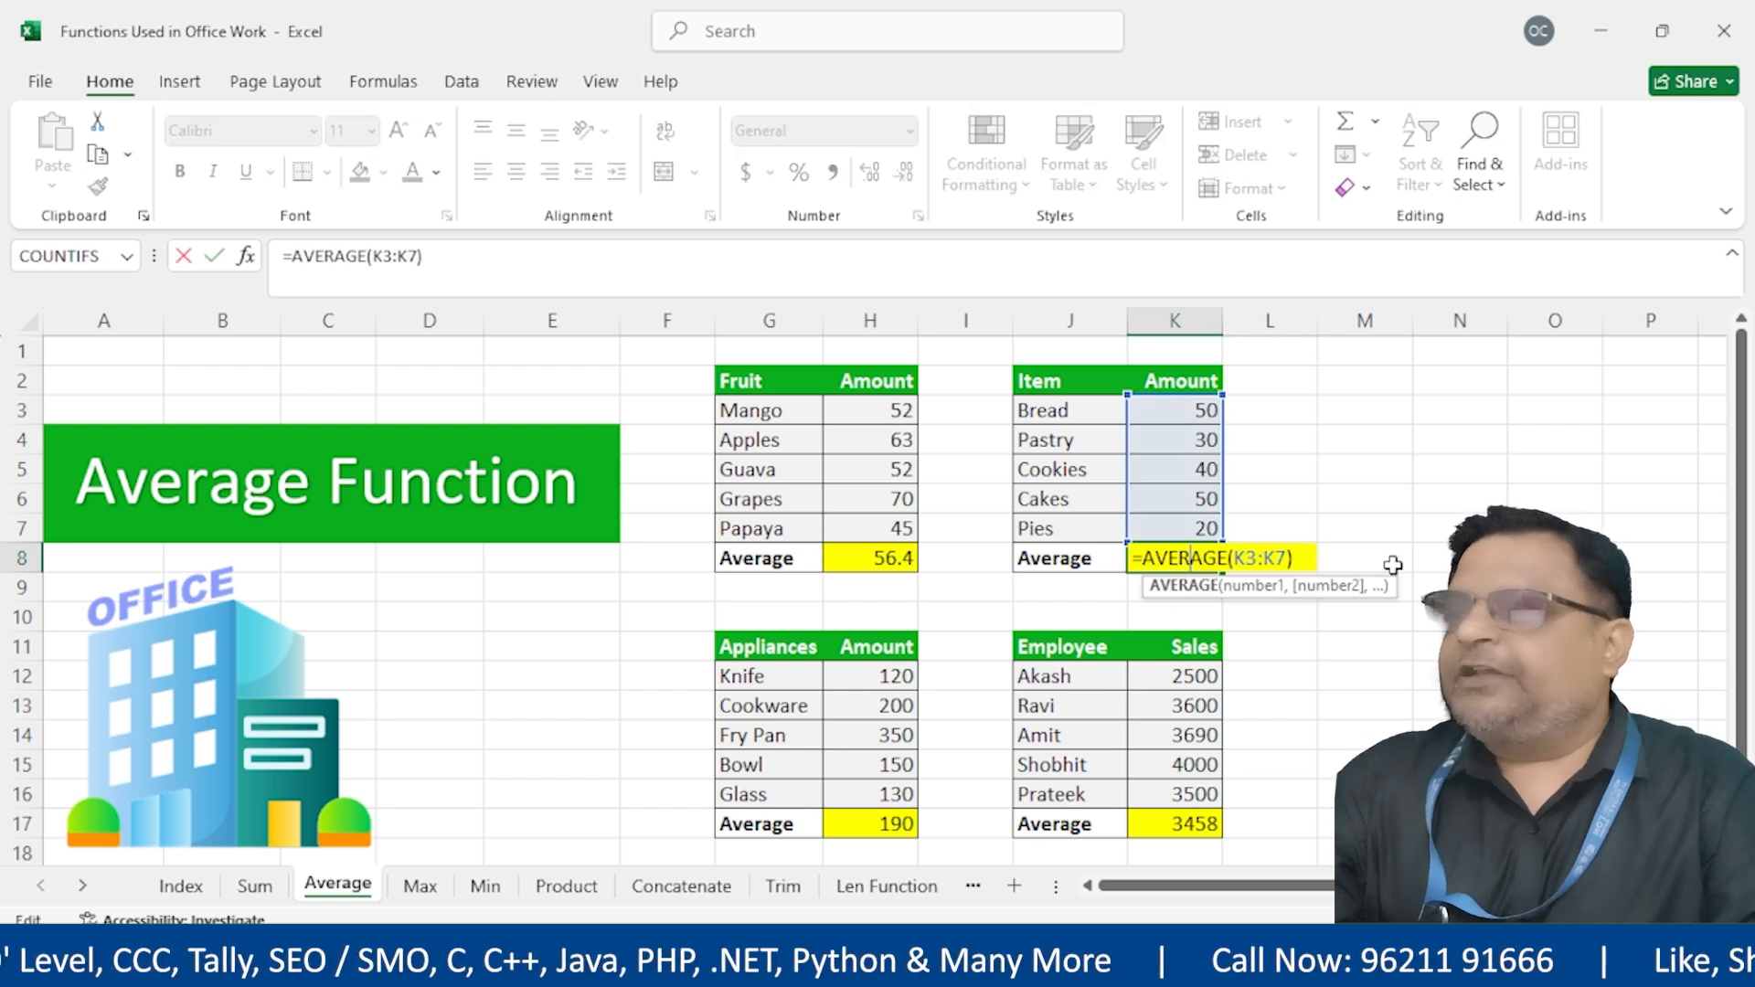
key("Return")
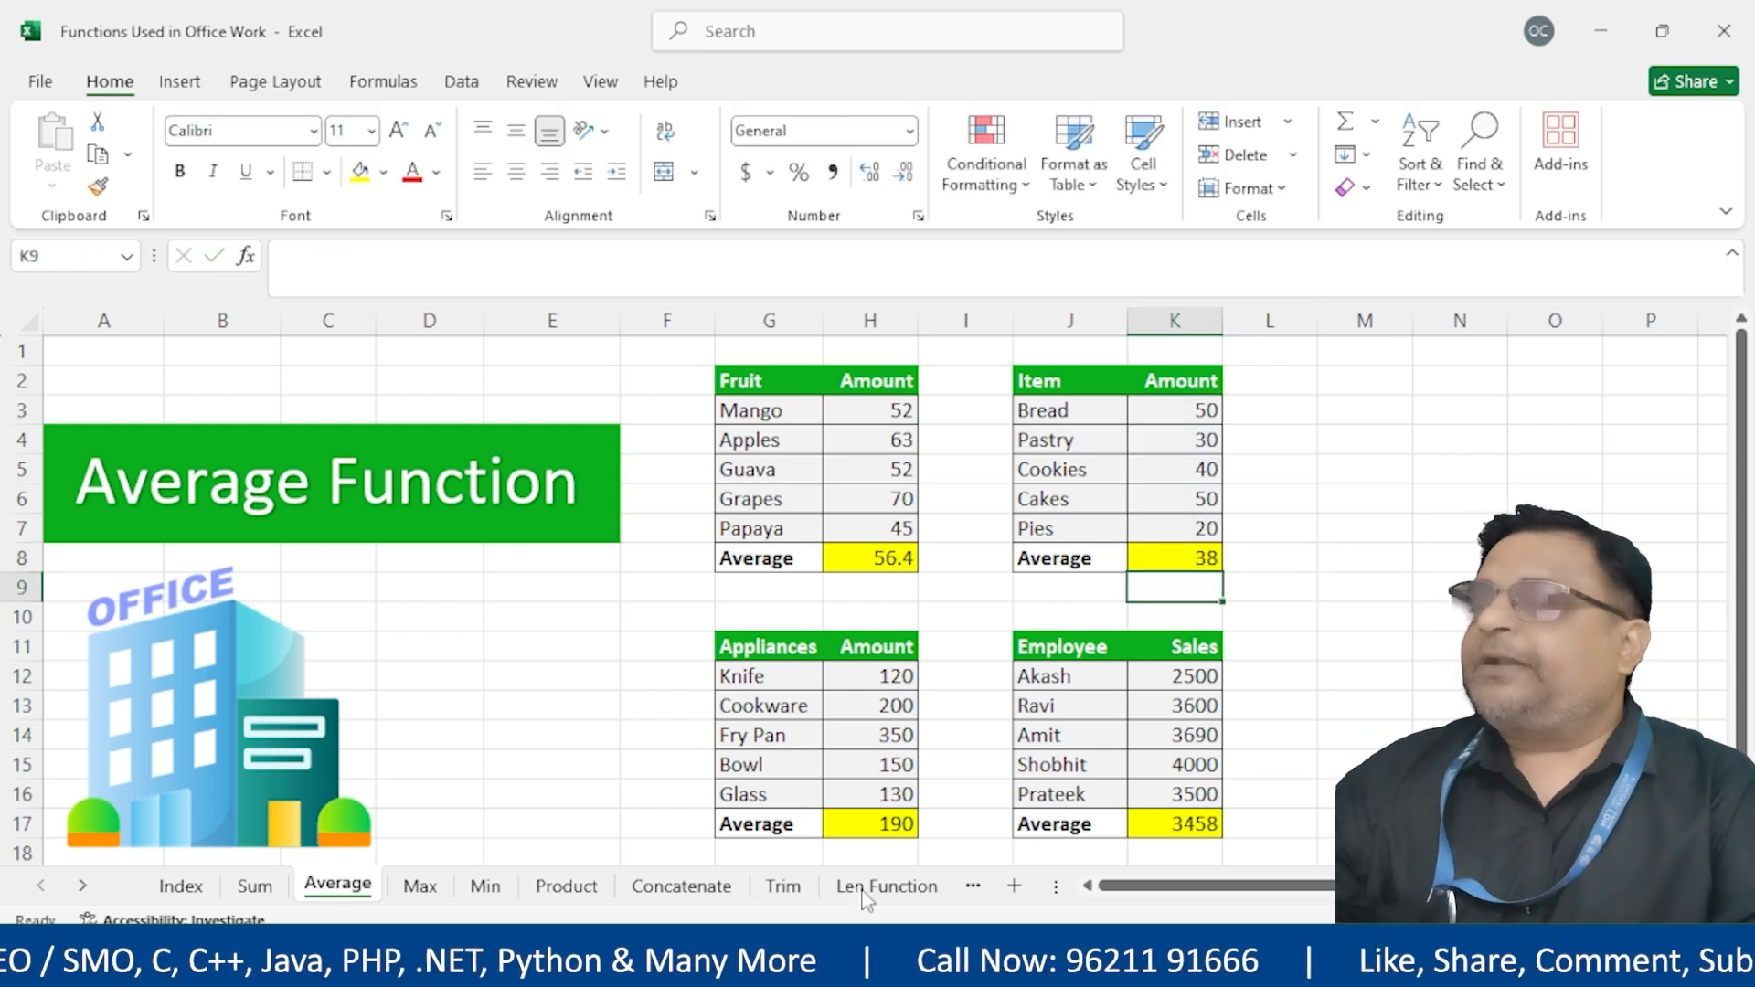
double_click(865, 826)
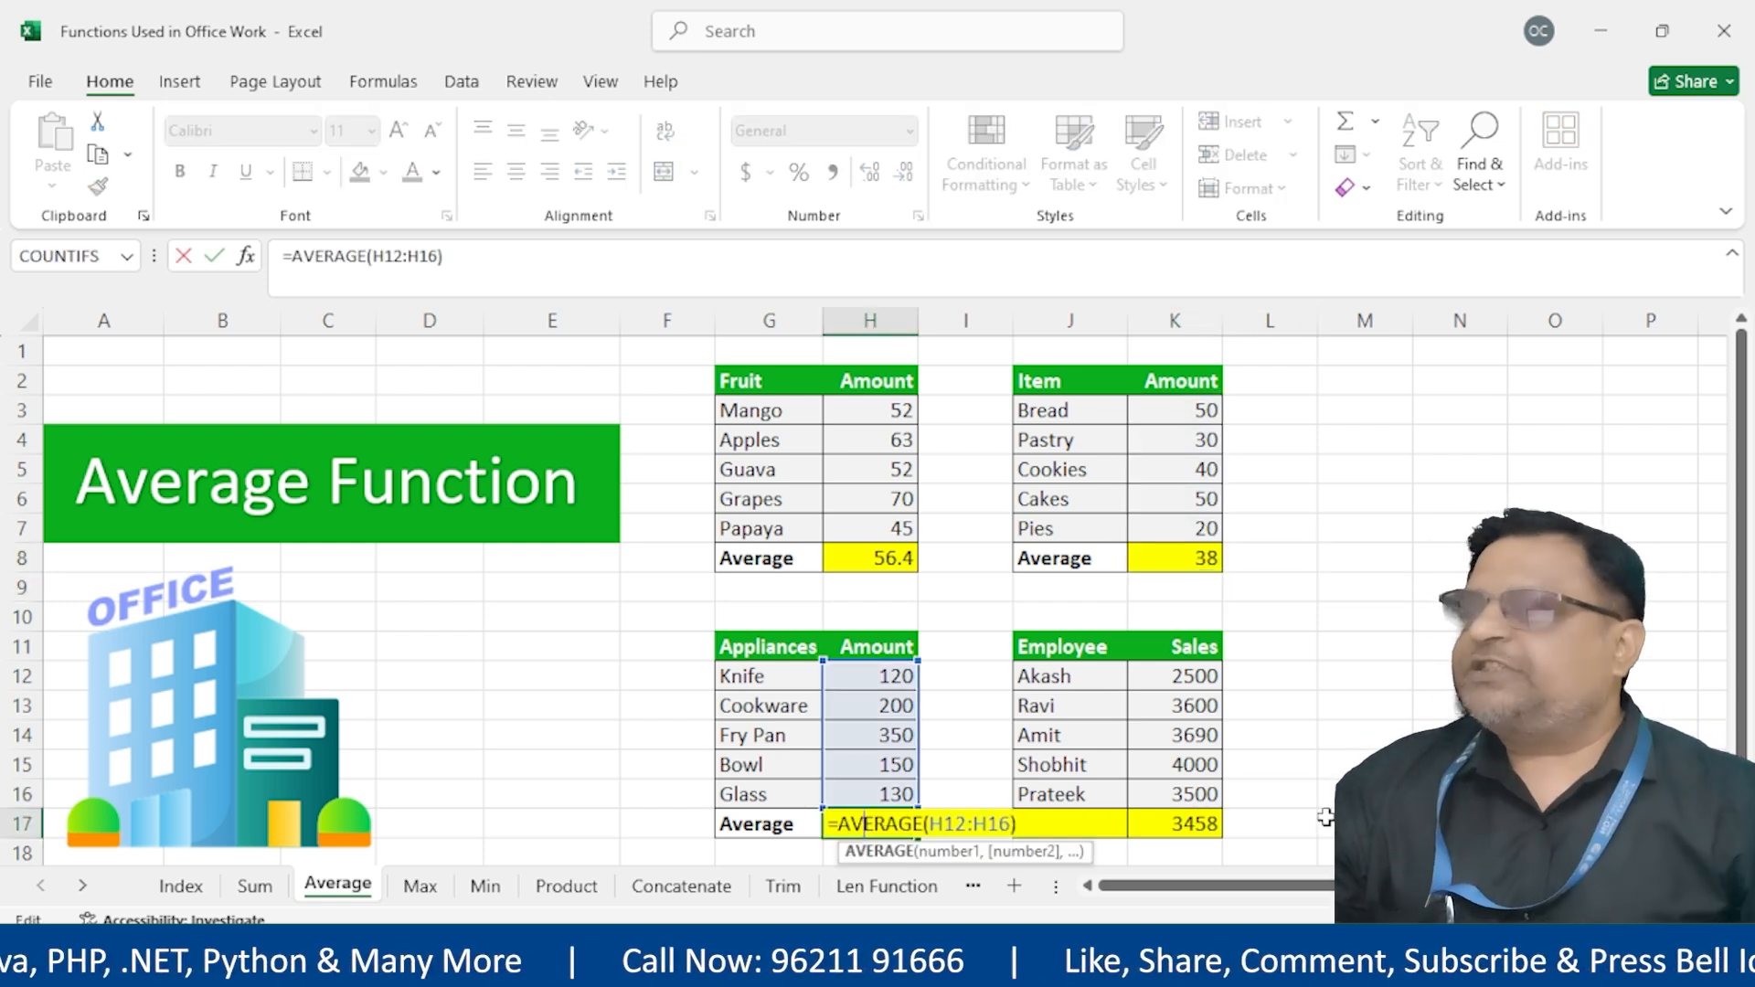
key("Return")
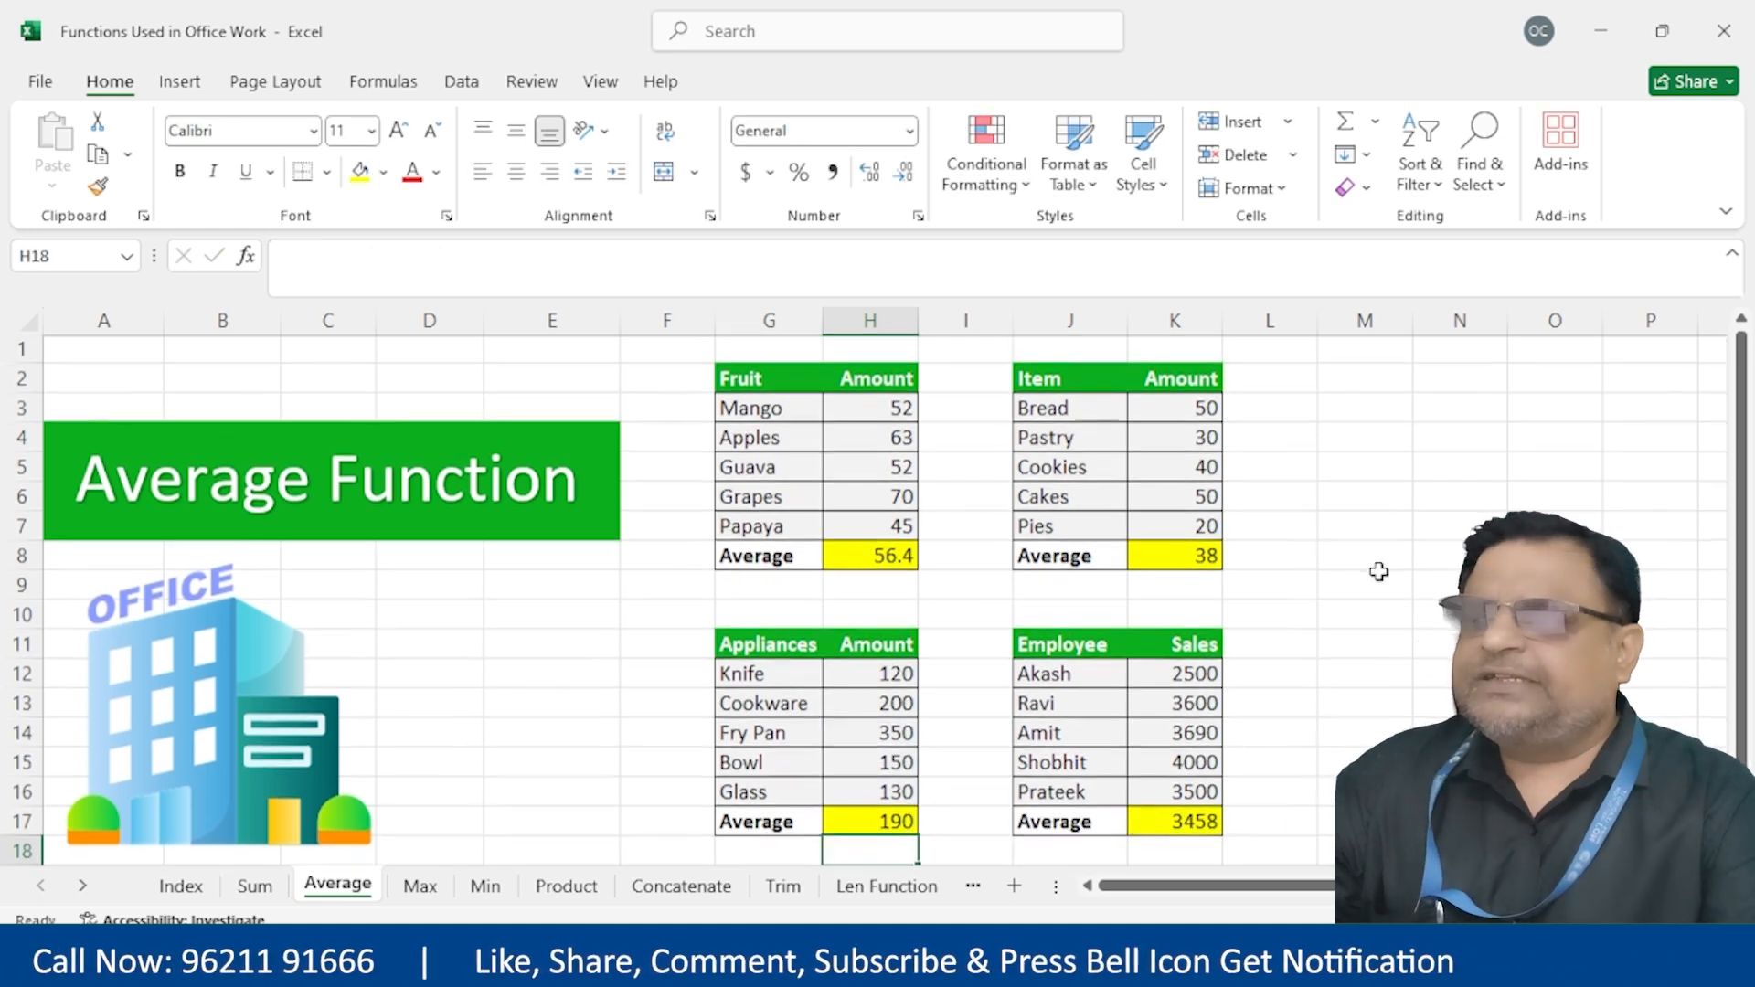
scroll(588, 658, "down", 1)
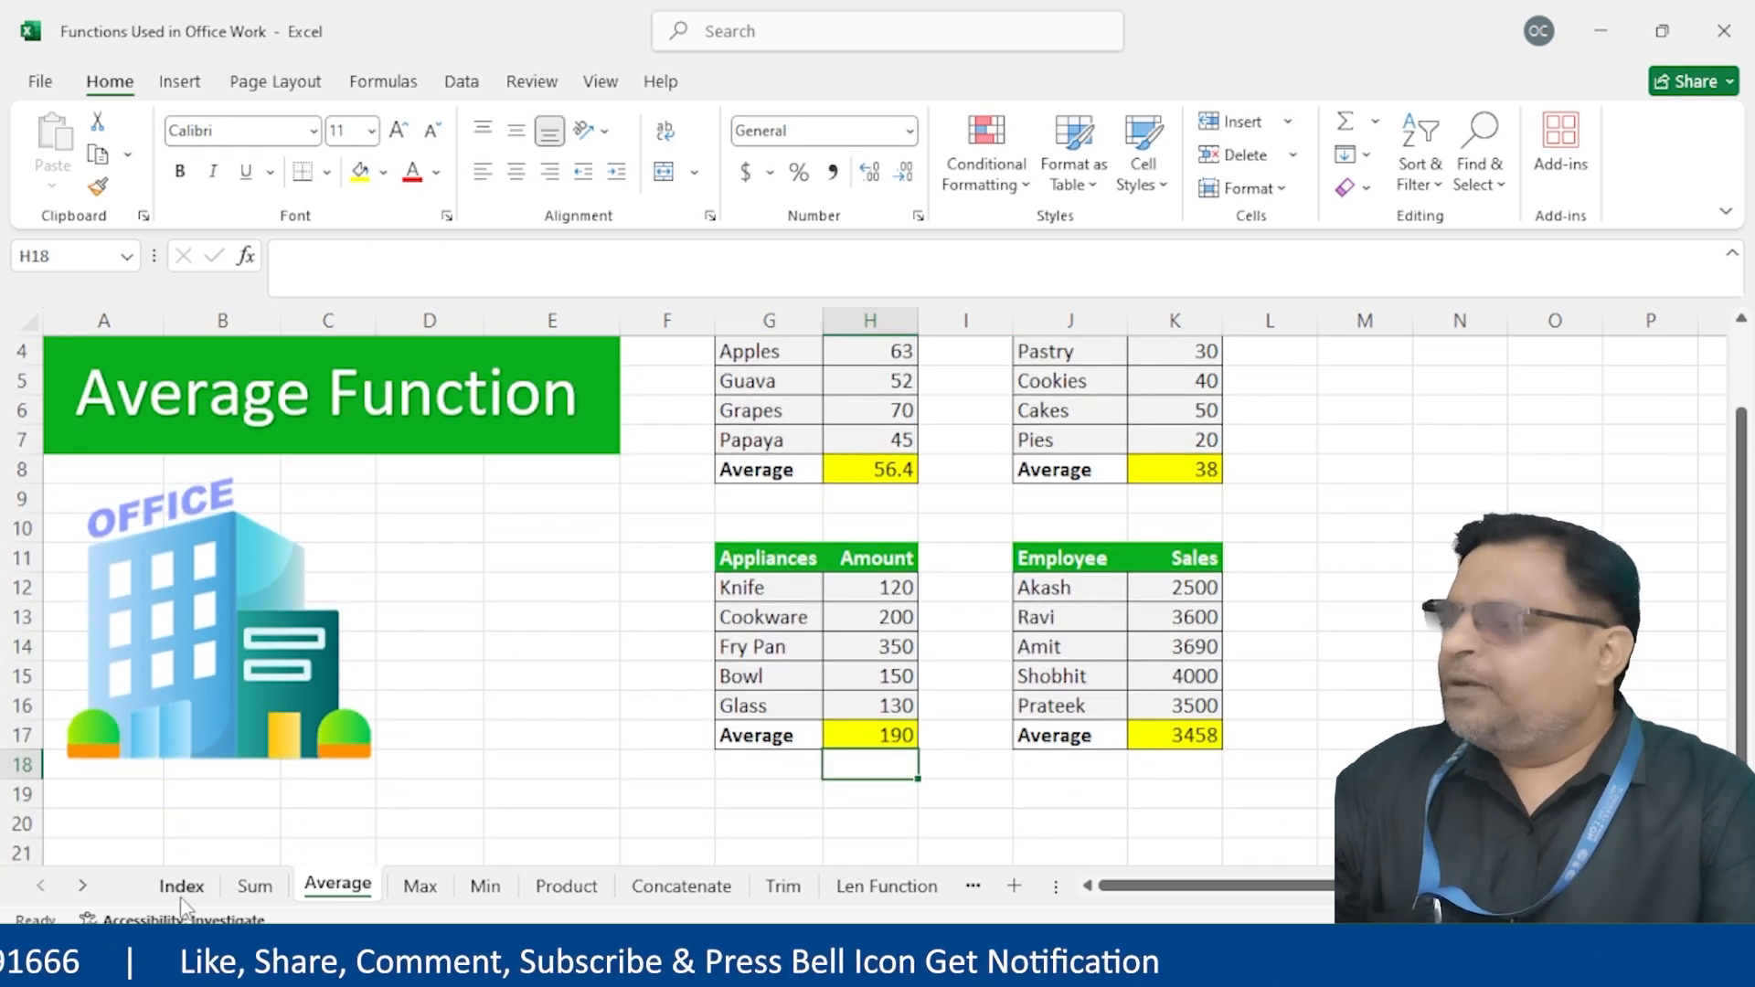
left_click(181, 885)
On the Min sheet, enter =MIN(H3:H7) in the Fruit Lowest cell H8, giving 45
left_click(335, 509)
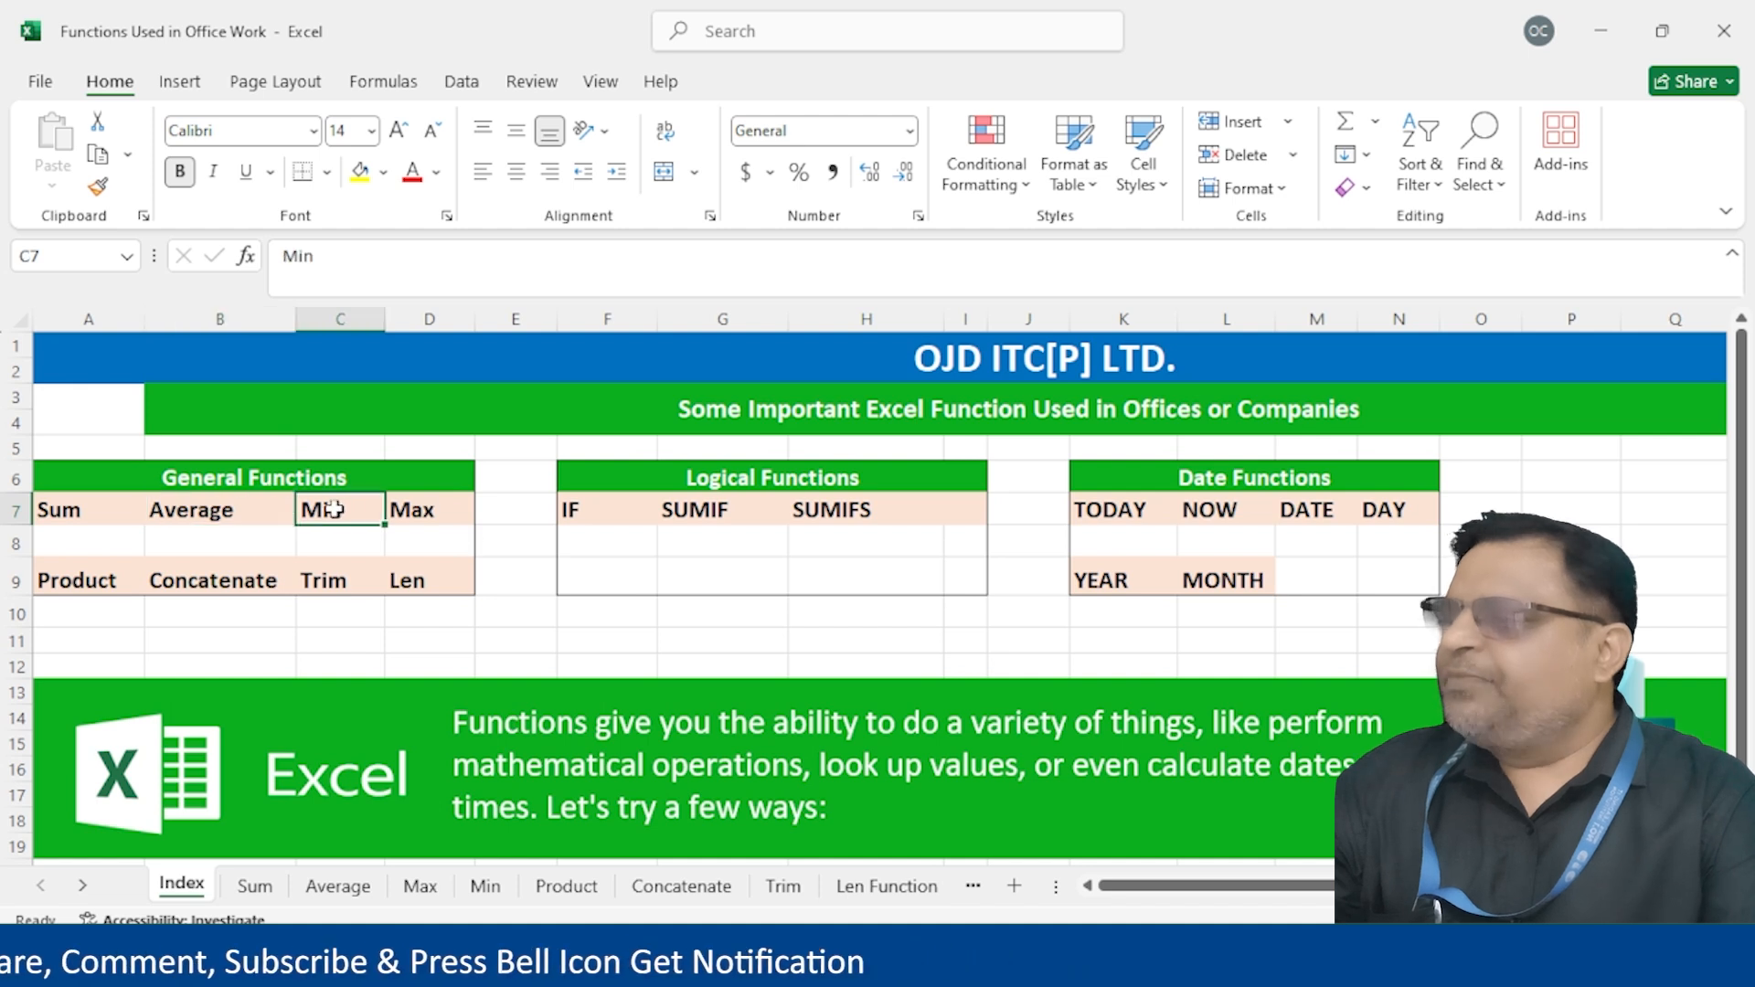
left_click(489, 892)
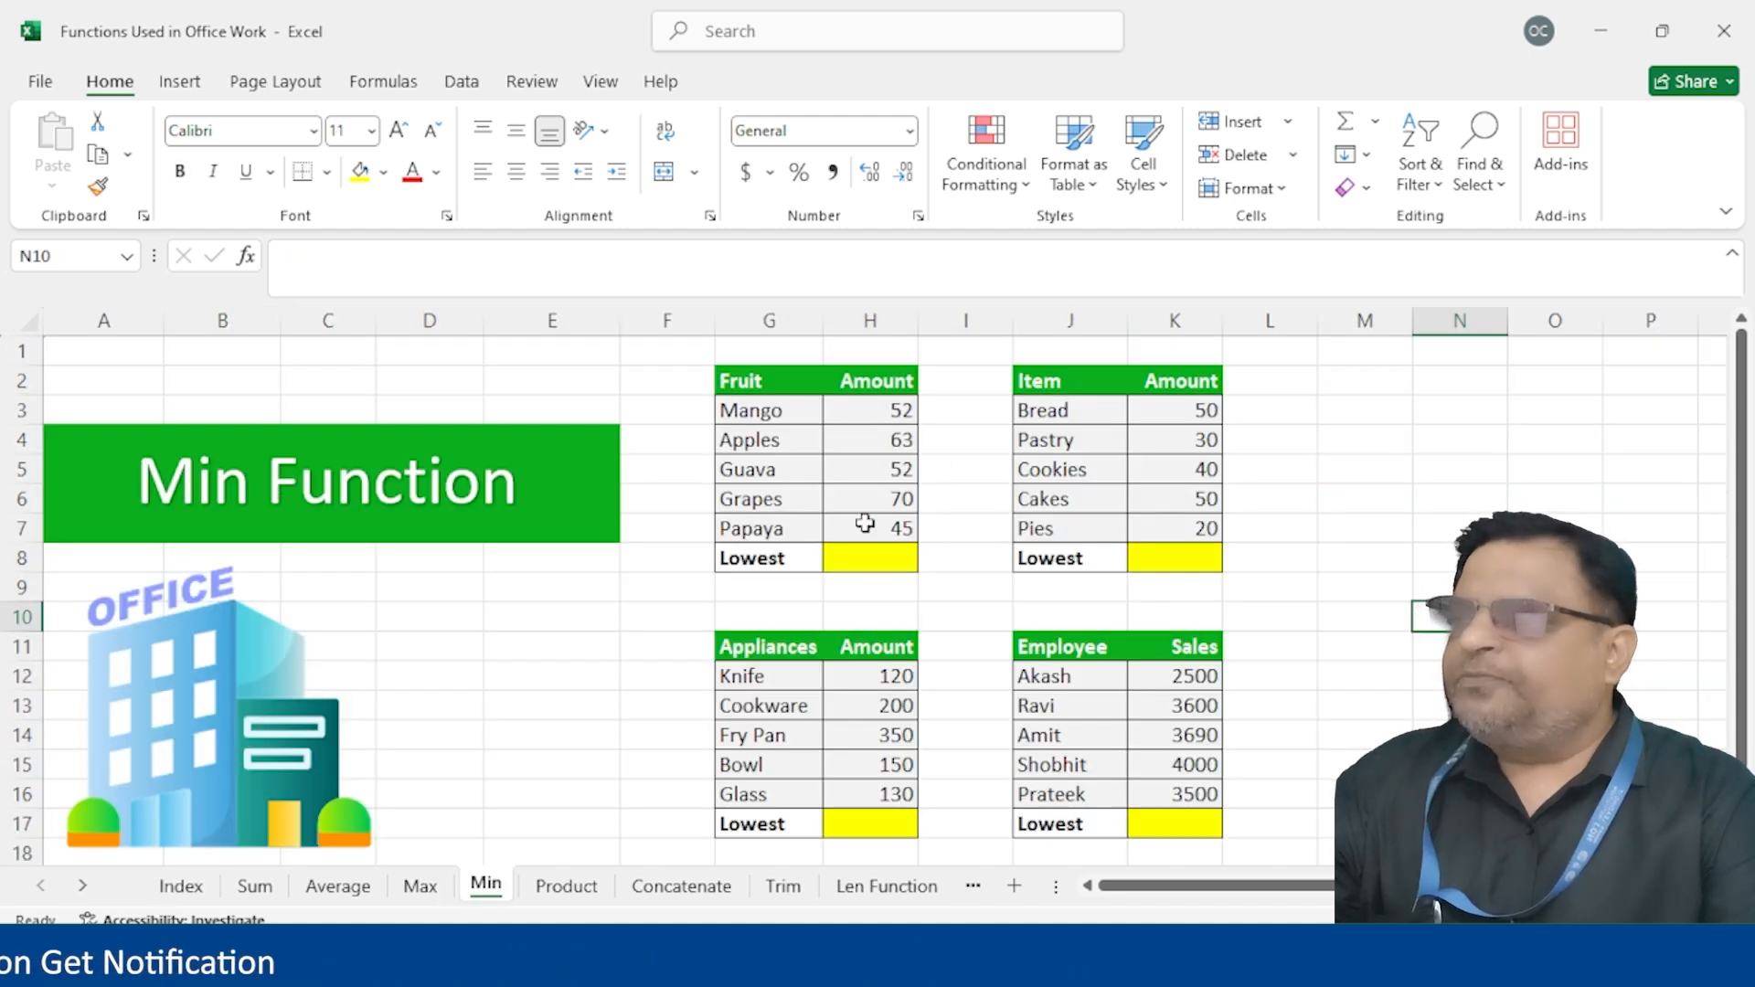
left_click(852, 559)
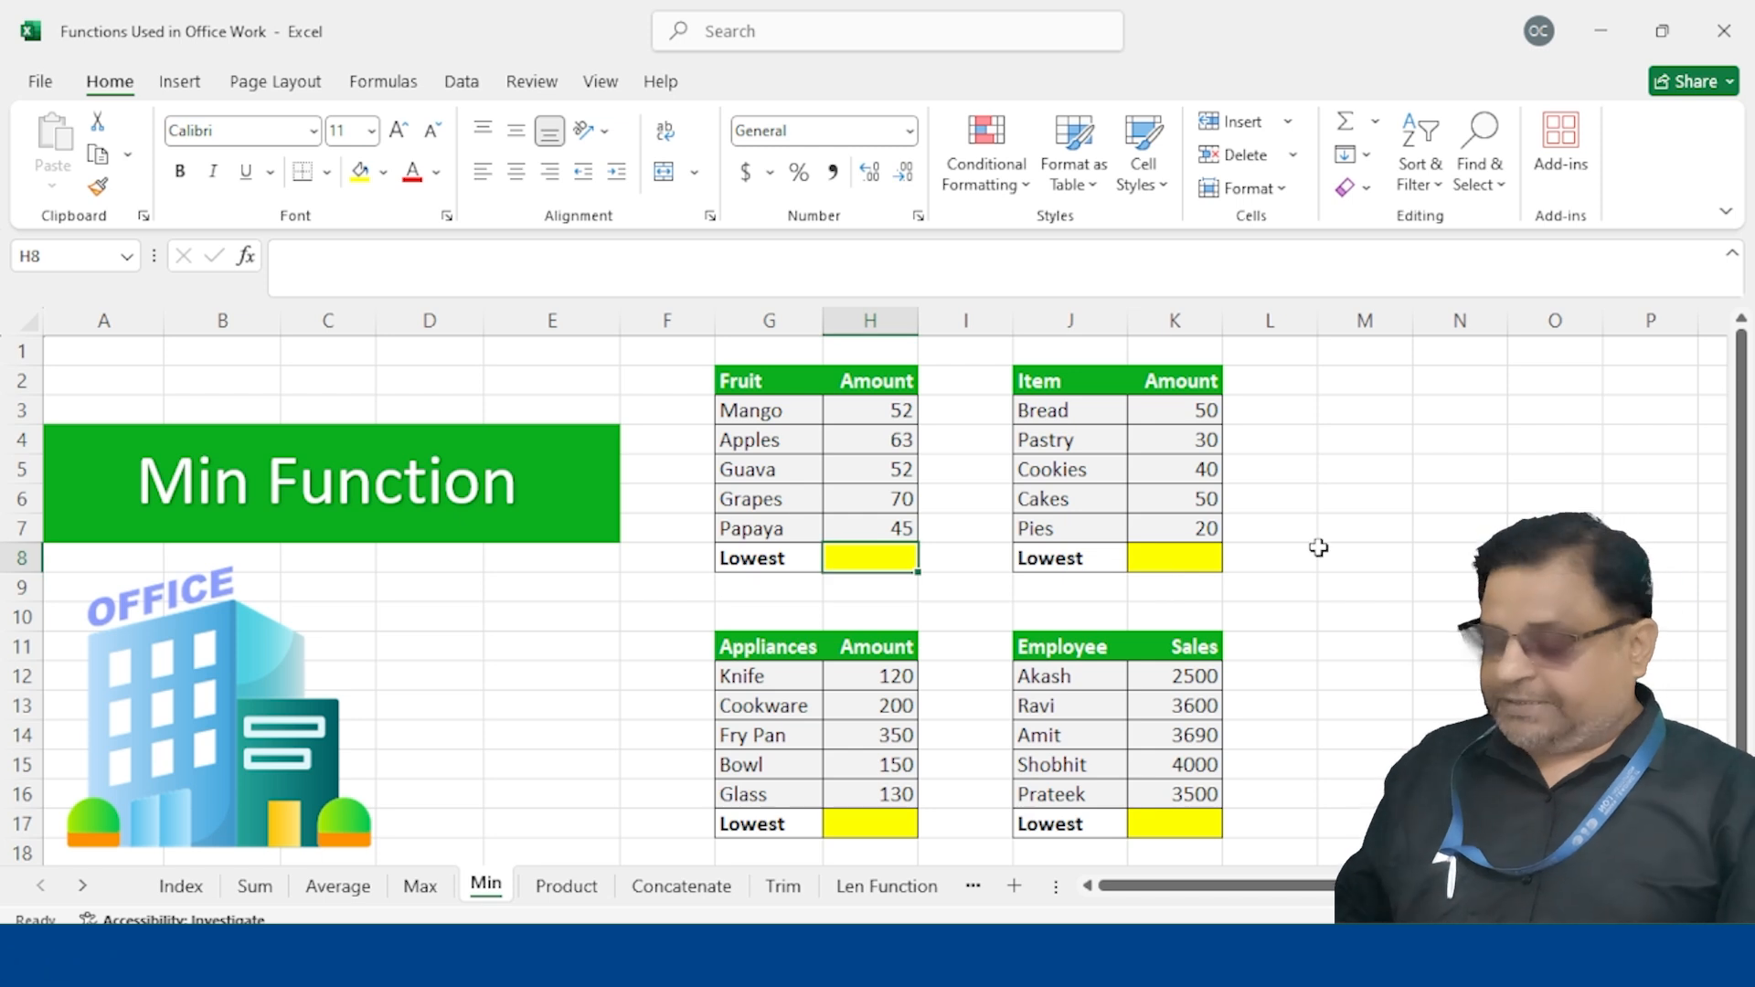
type("=min(")
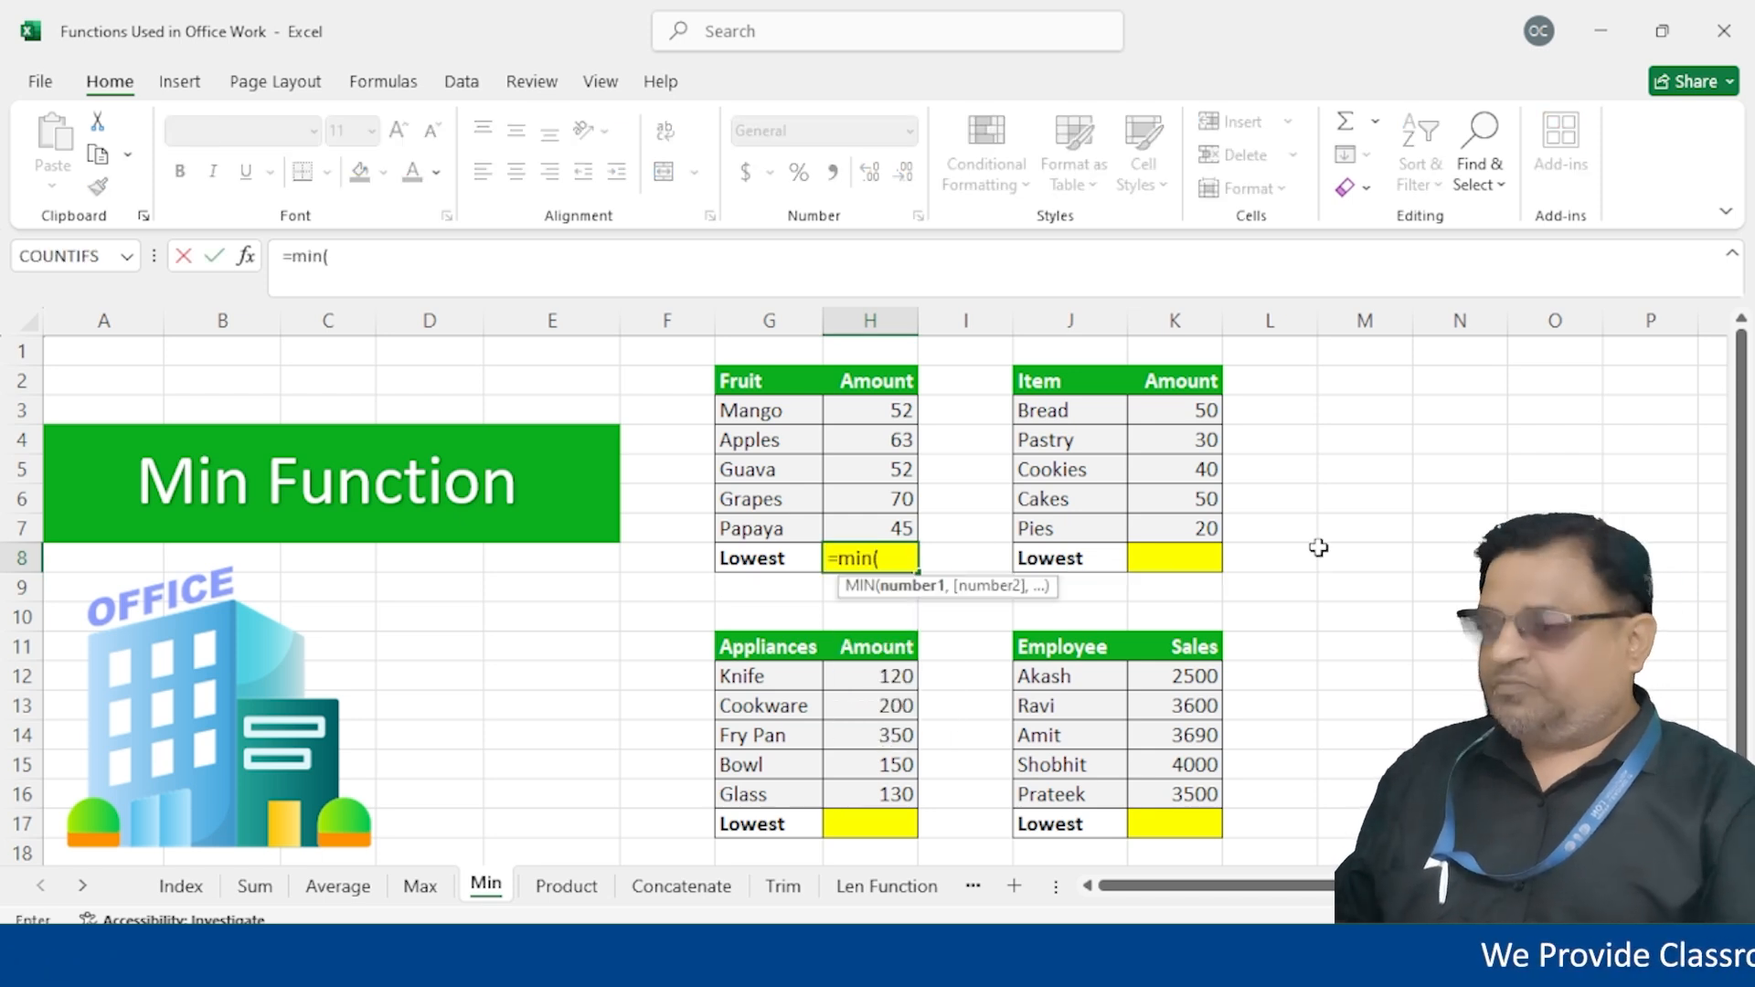
left_click_drag(834, 411, 844, 516)
type(")")
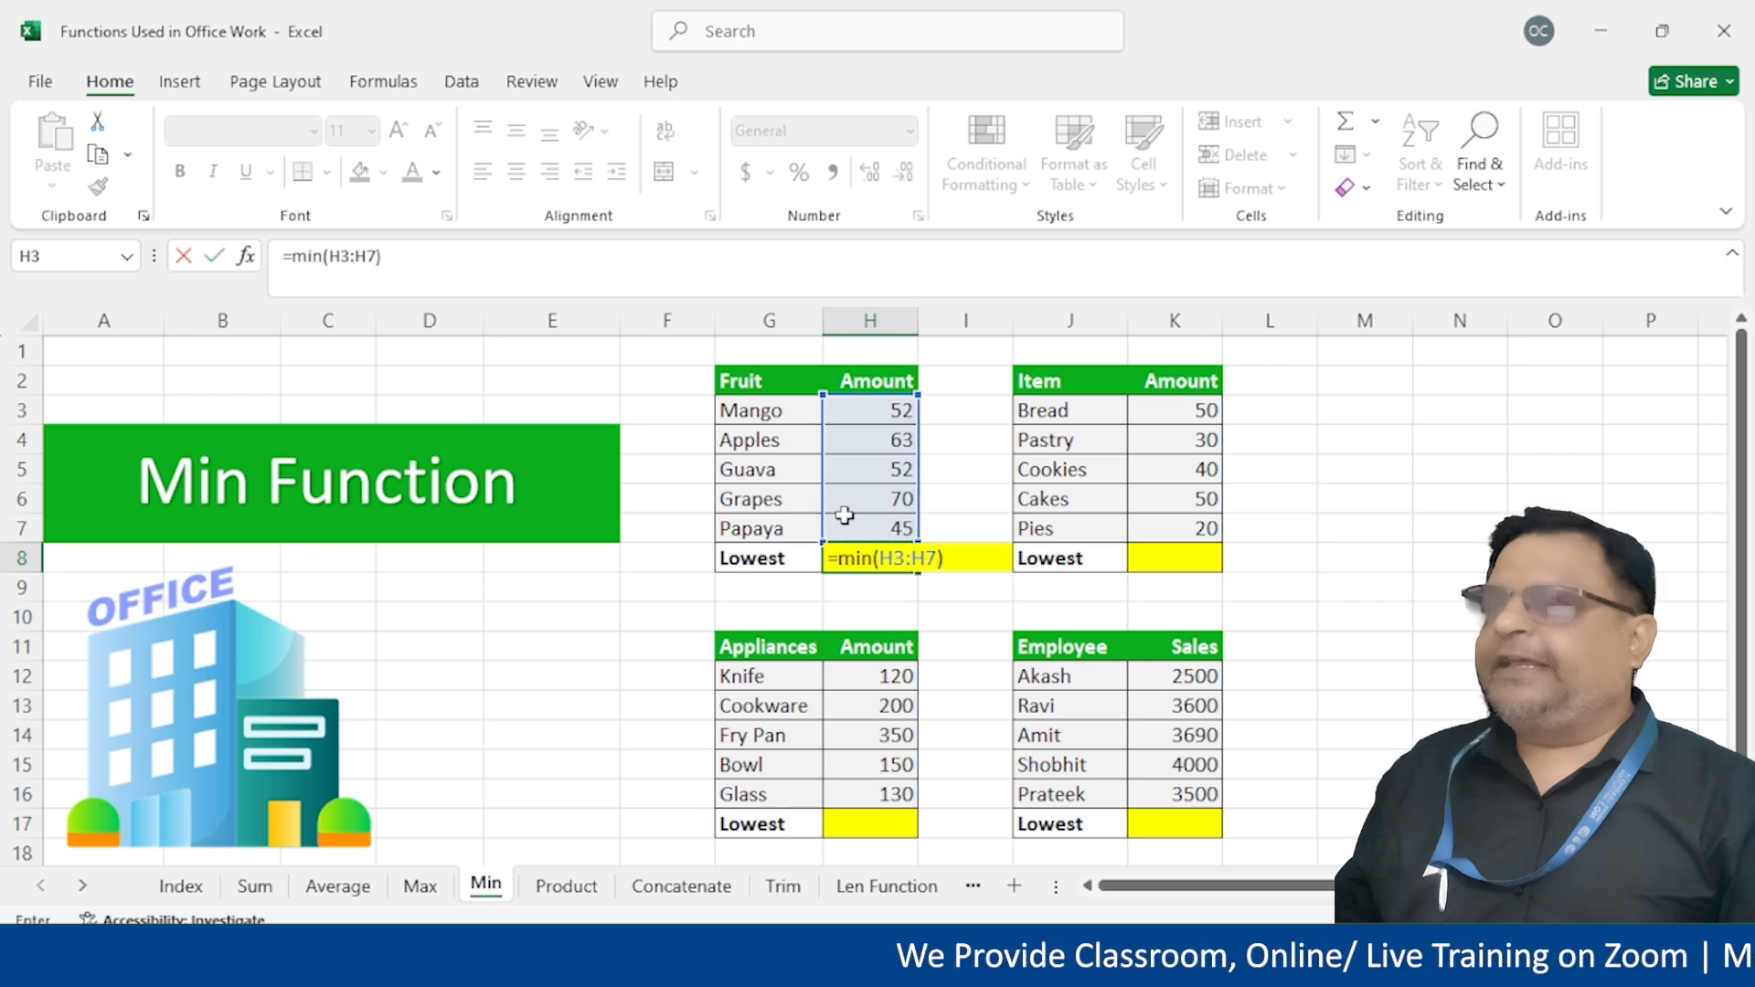
key("Return")
key("Up")
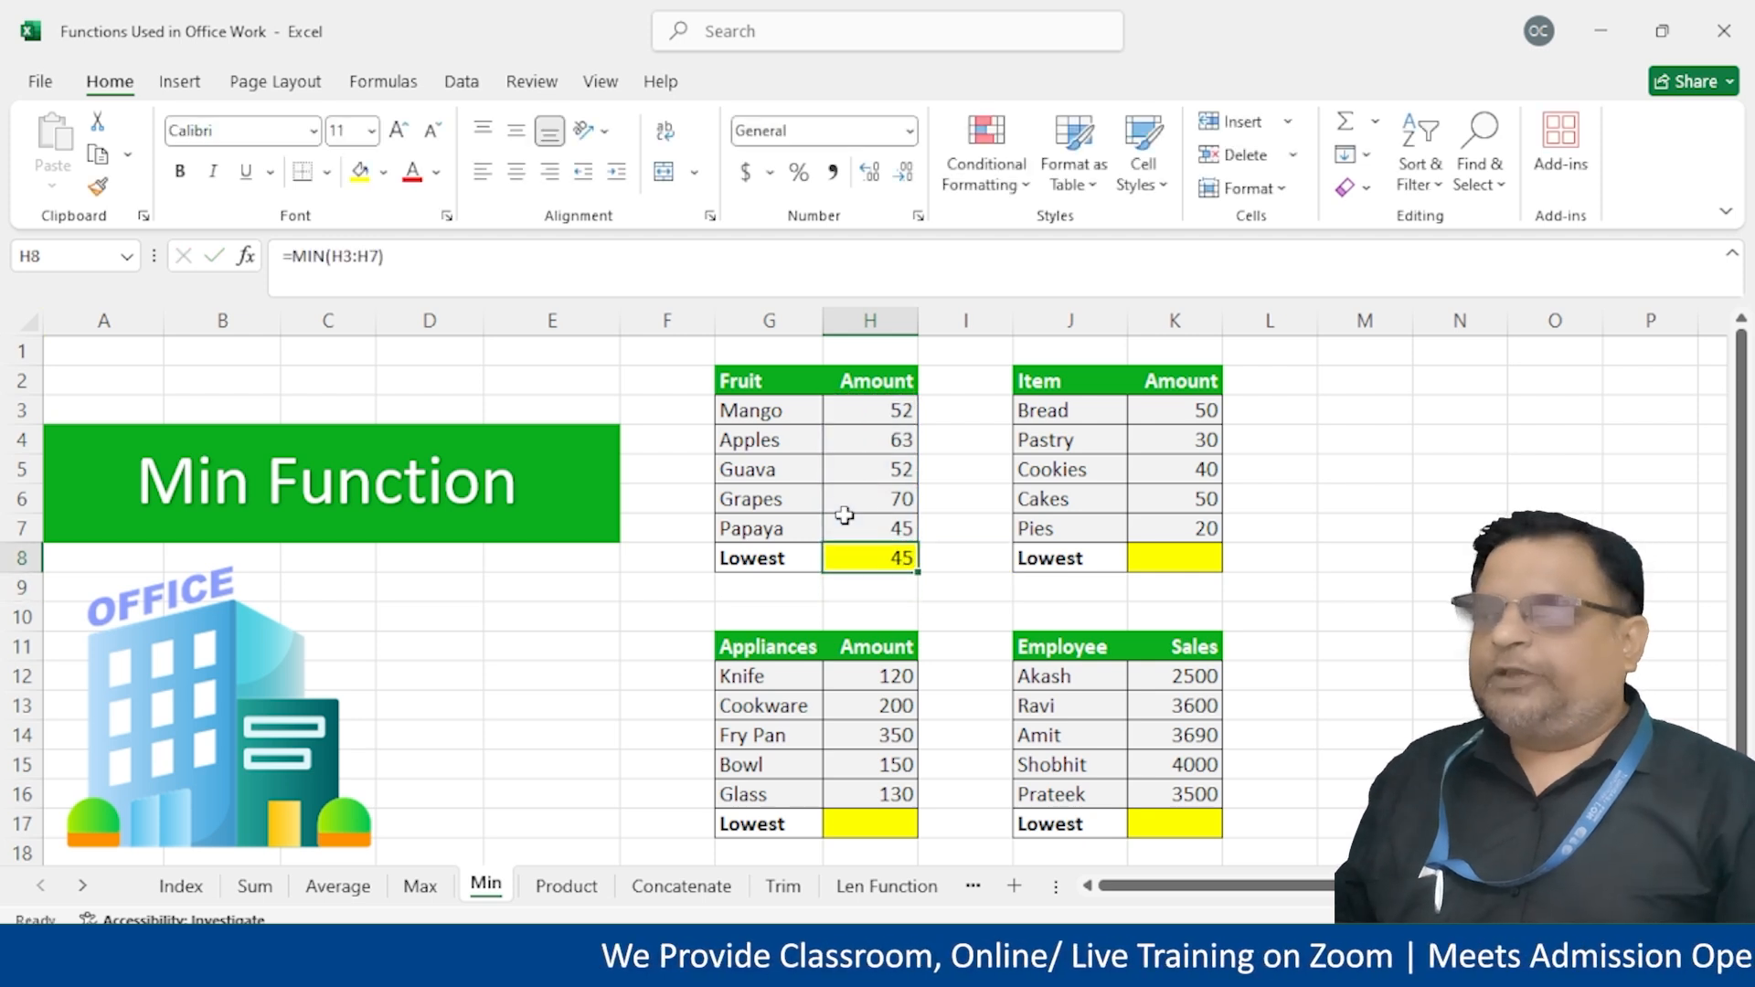
Enter =MIN(K3:K7) in the Item Lowest cell K8, giving 20
left_click(1217, 553)
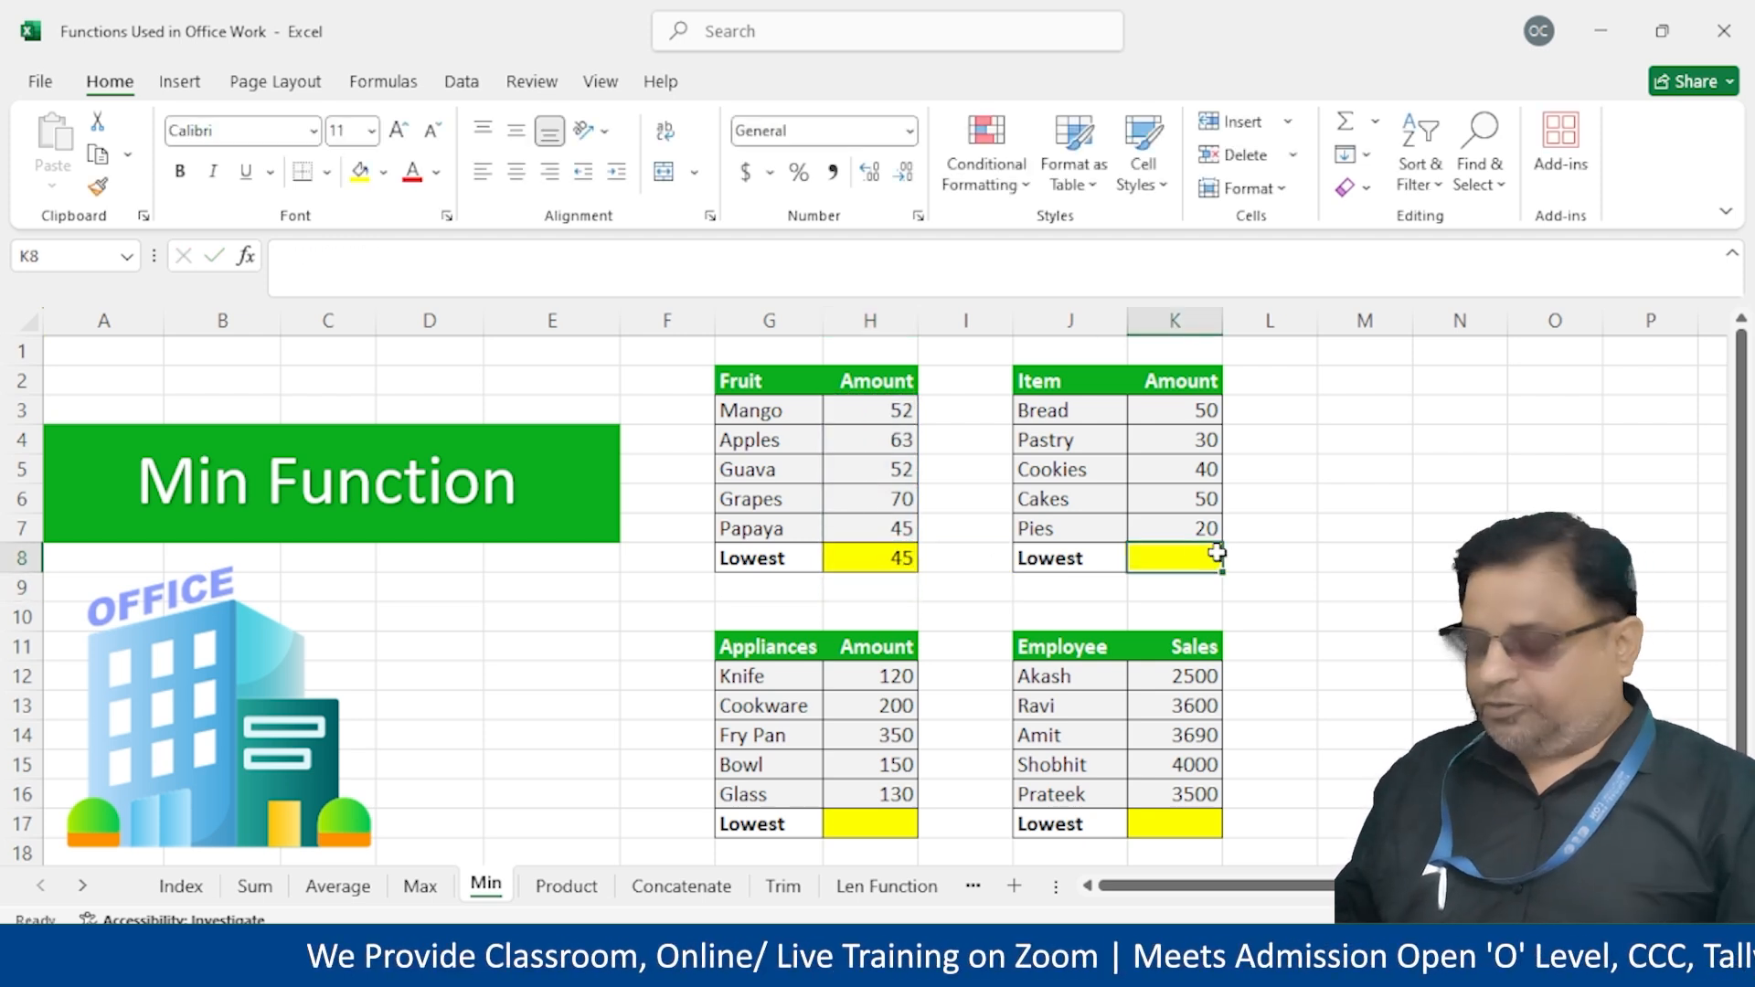
type("=min(")
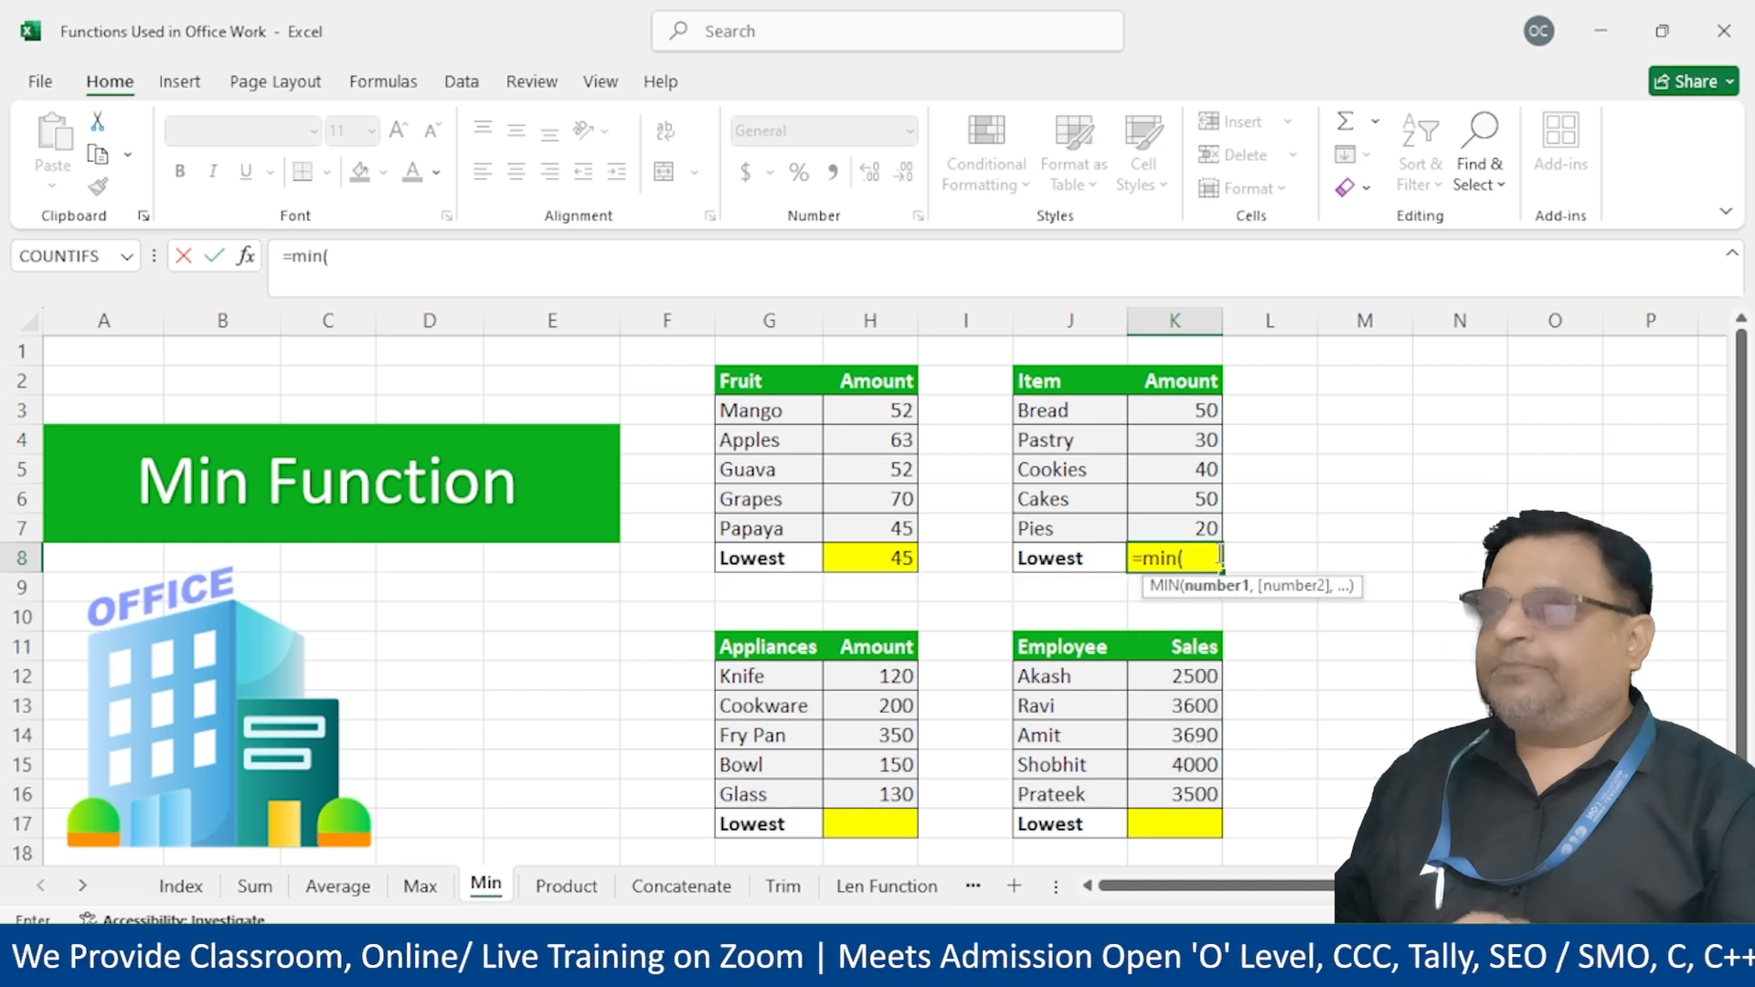
left_click_drag(1168, 409, 1181, 521)
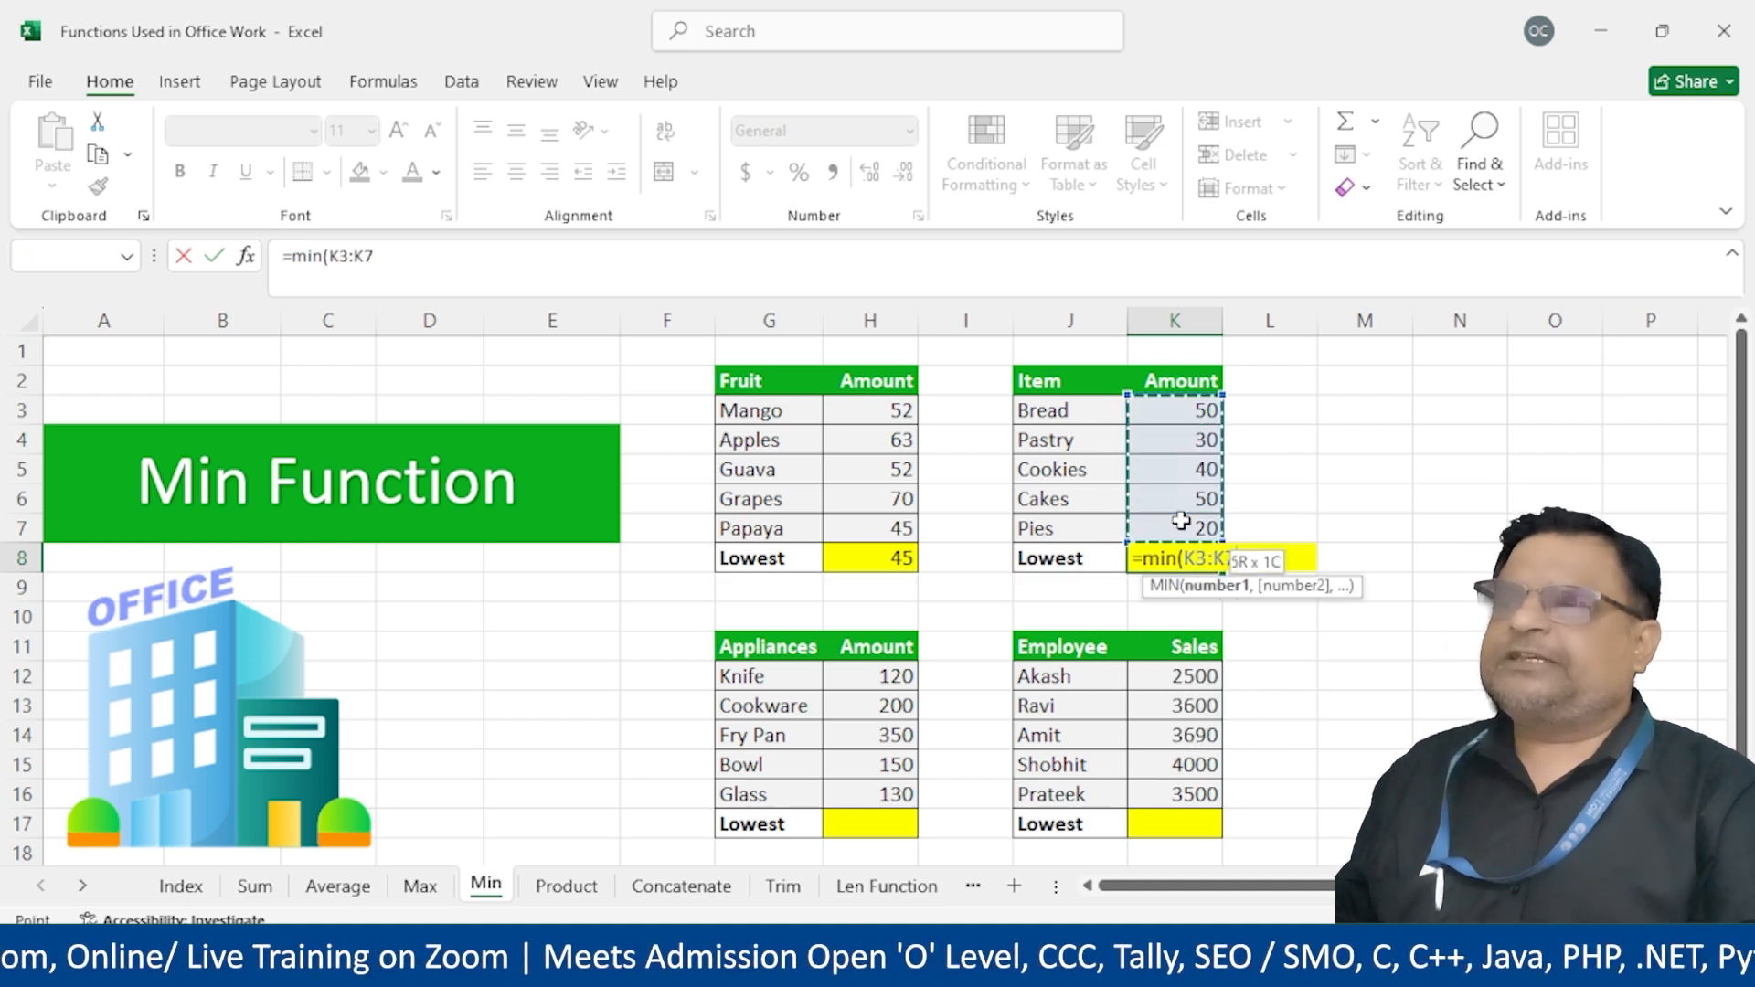
key("Return")
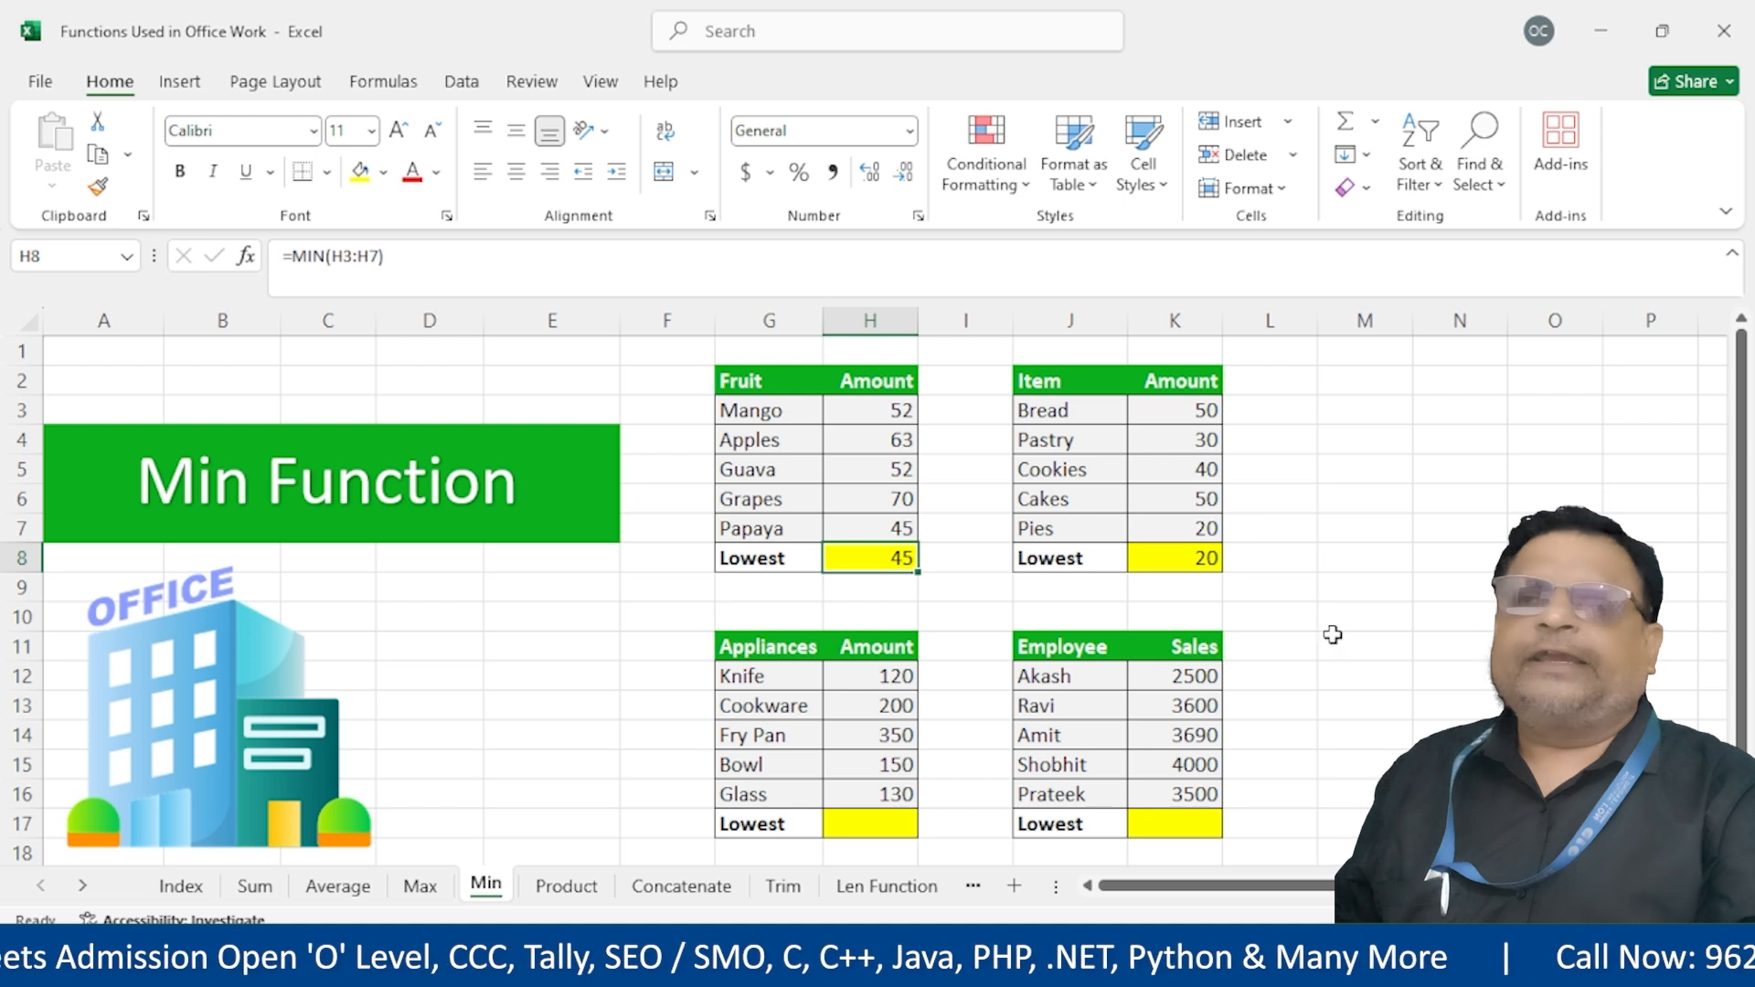
Clear the existing MIN result and select all four Lowest cells H8, K8, H17, K17
left_click(1124, 593)
left_click(905, 565)
key("Delete")
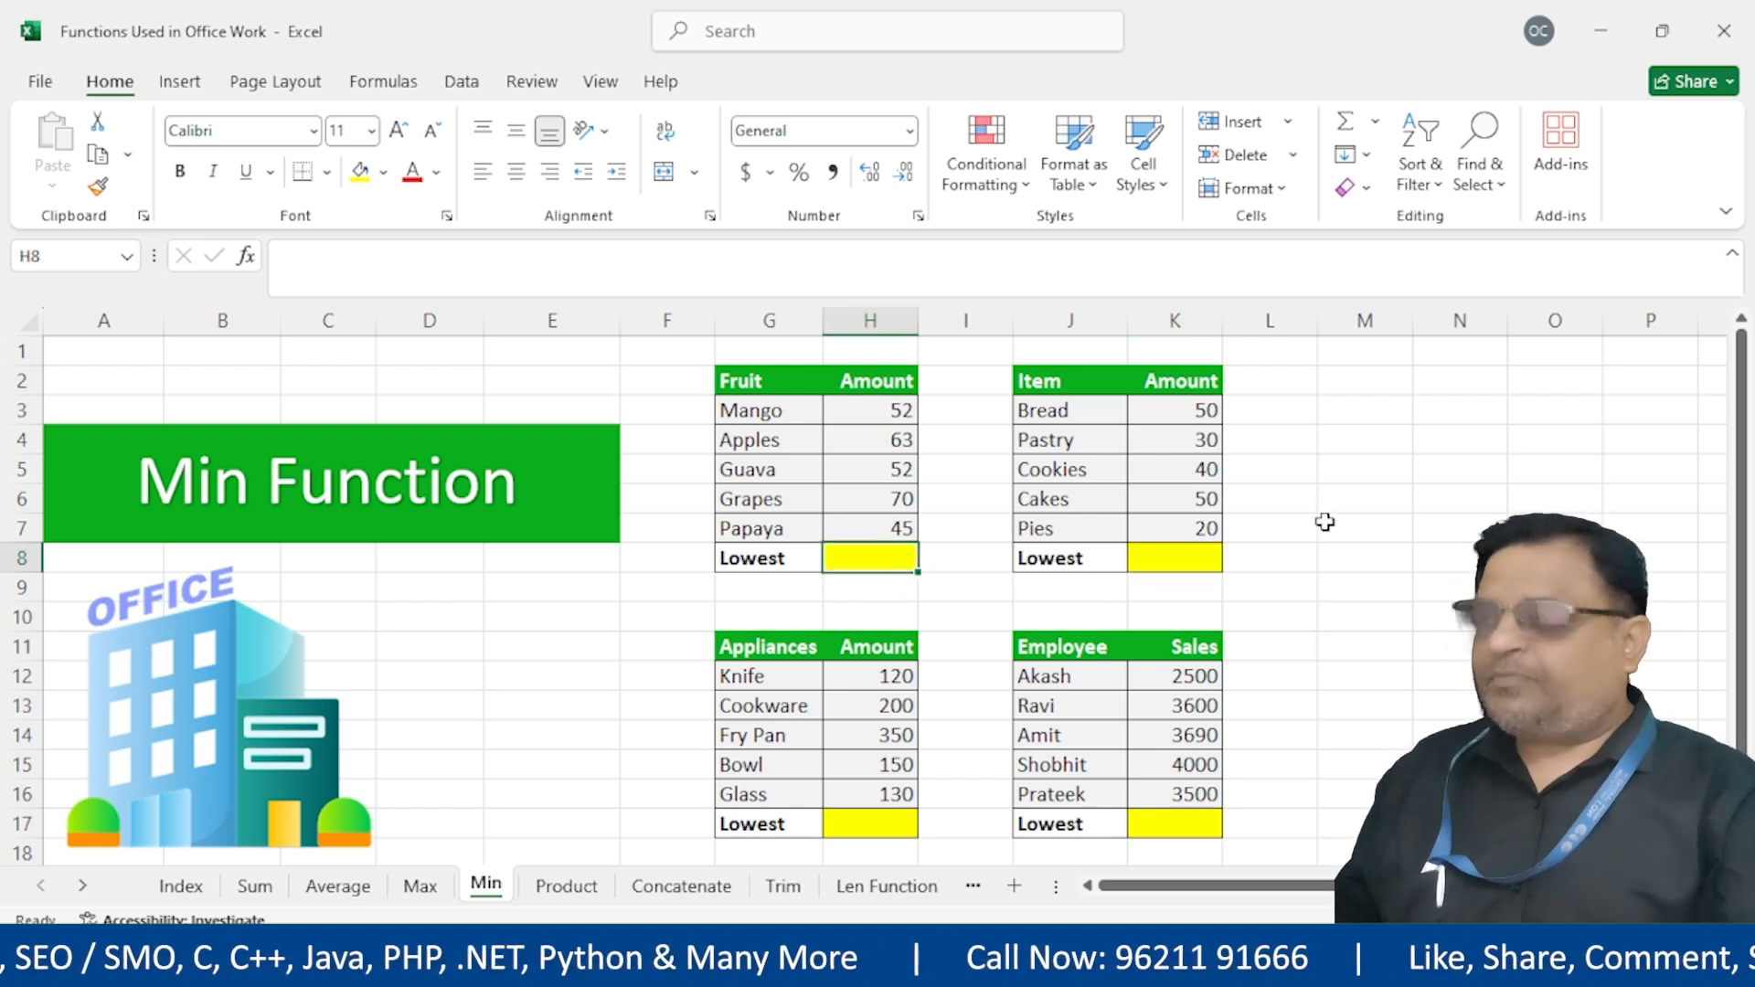
left_click(1177, 562, "ctrl")
left_click(861, 823, "ctrl")
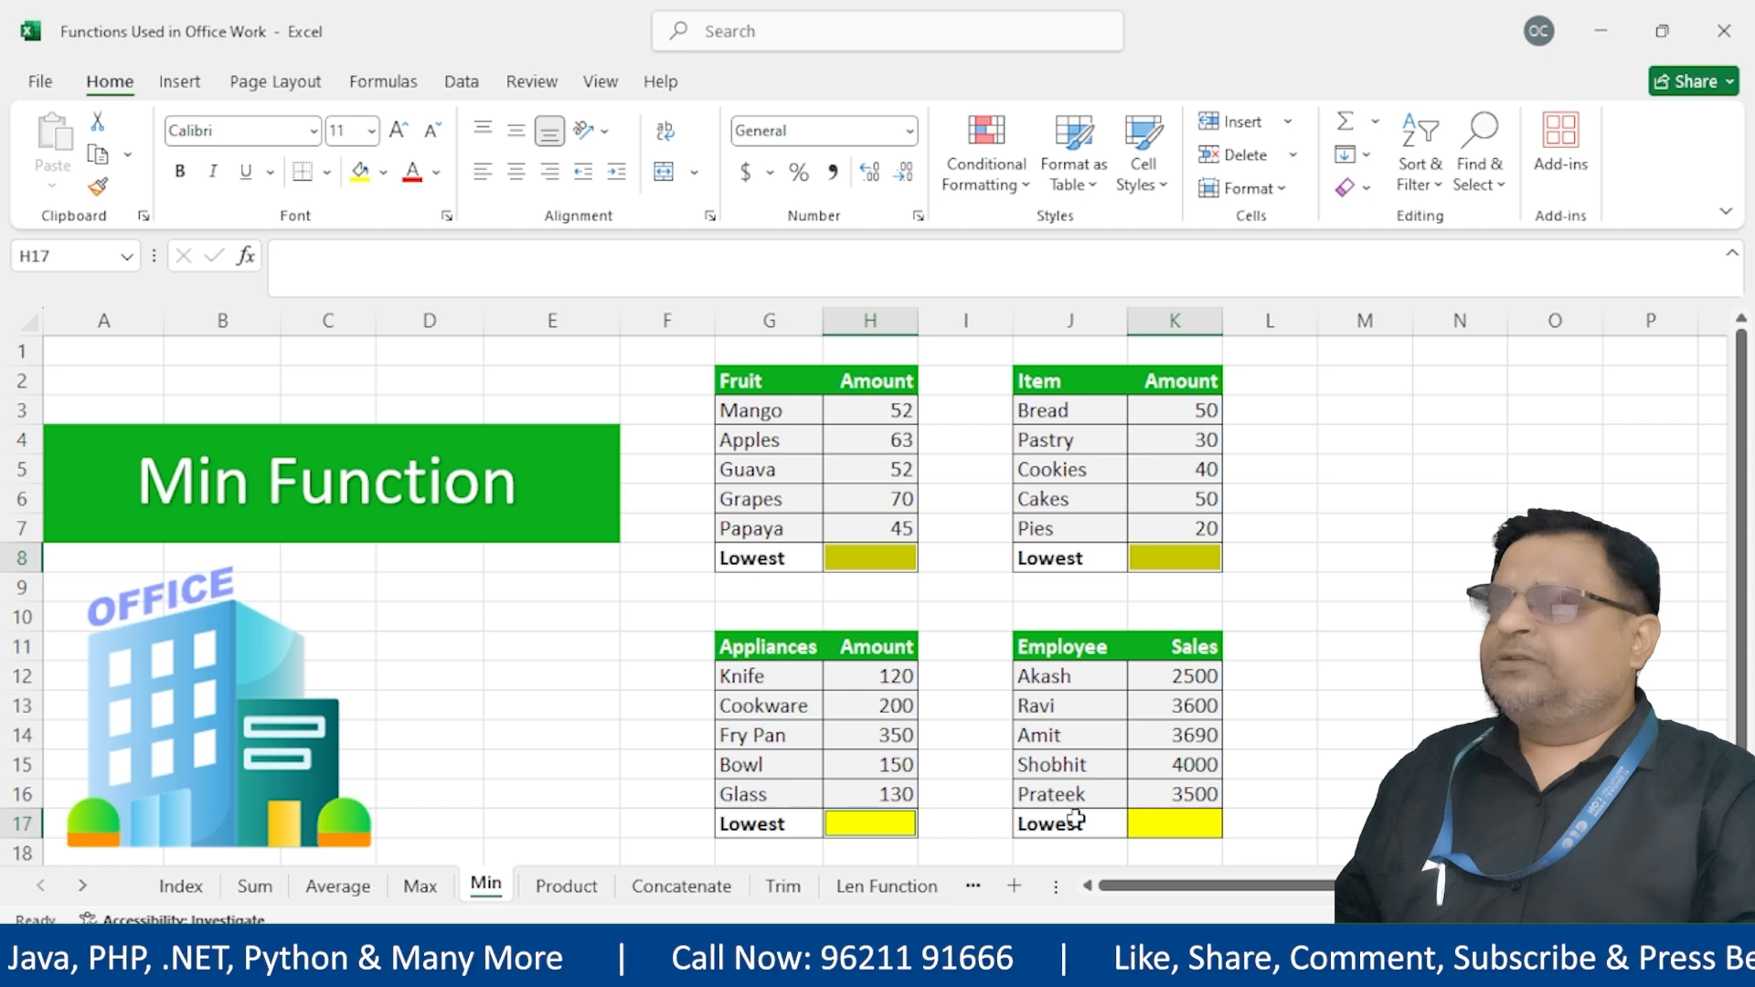
left_click(1201, 823, "ctrl")
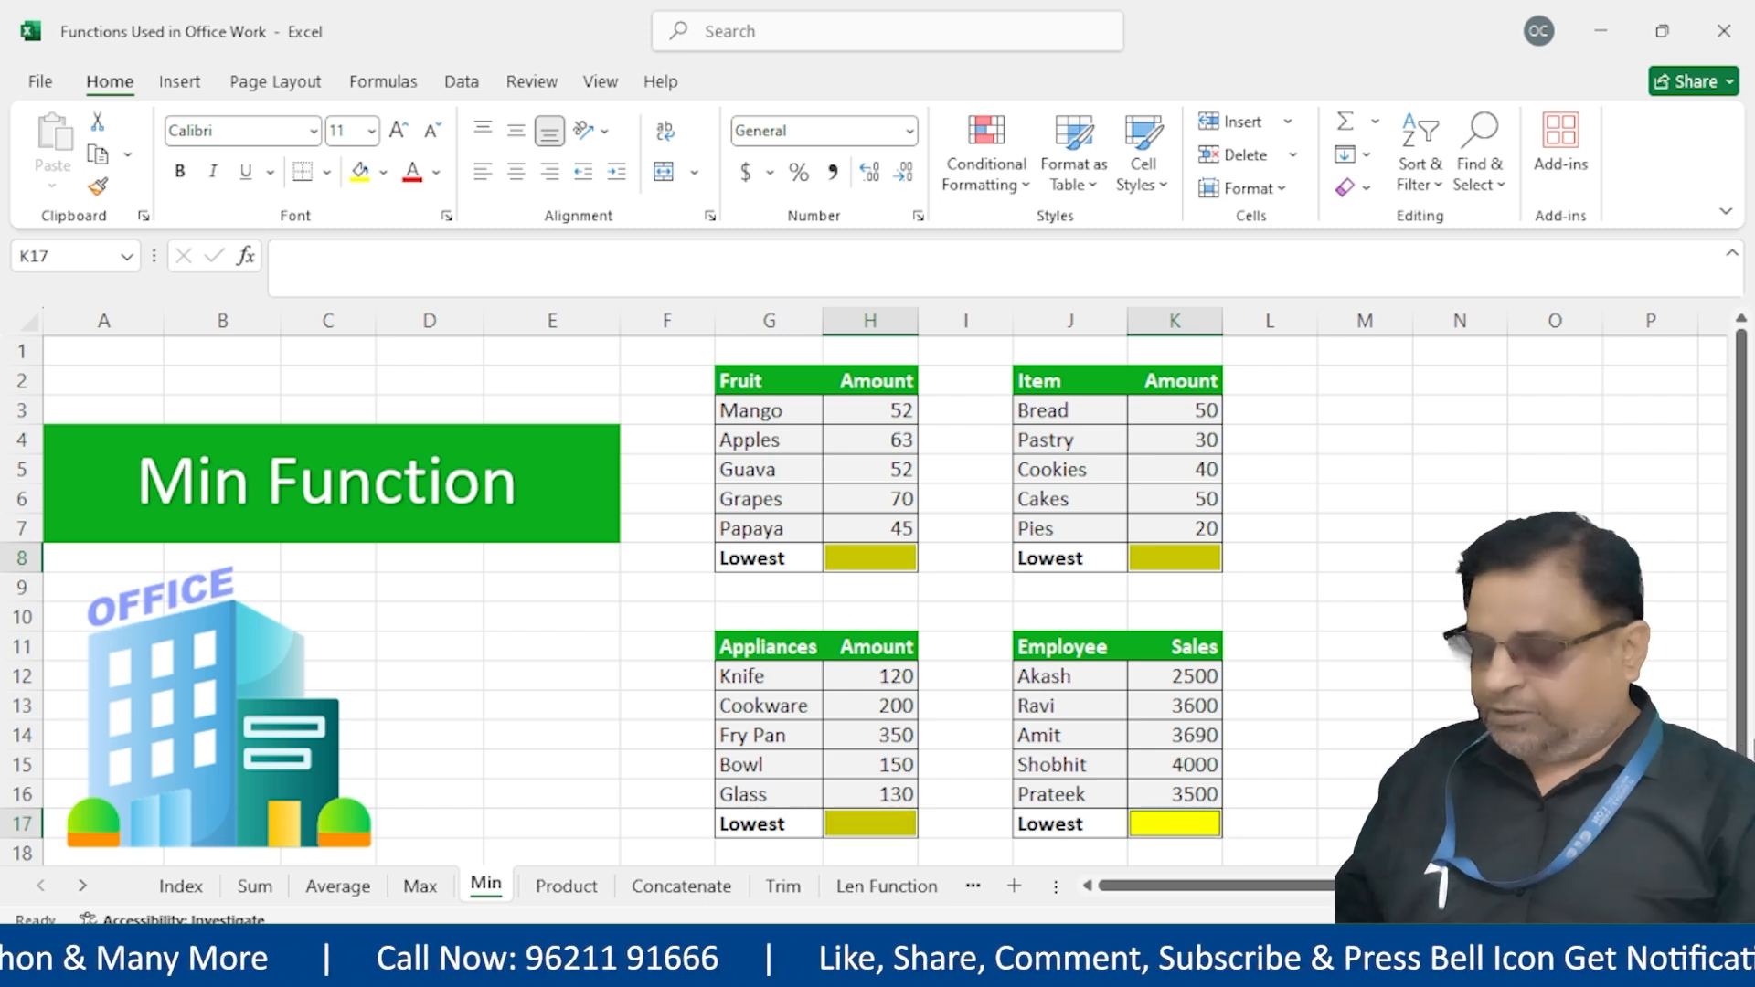
Enter =MIN(K12:K16) into all four at once, giving 45, 20, 120 and 2500
type("=min(")
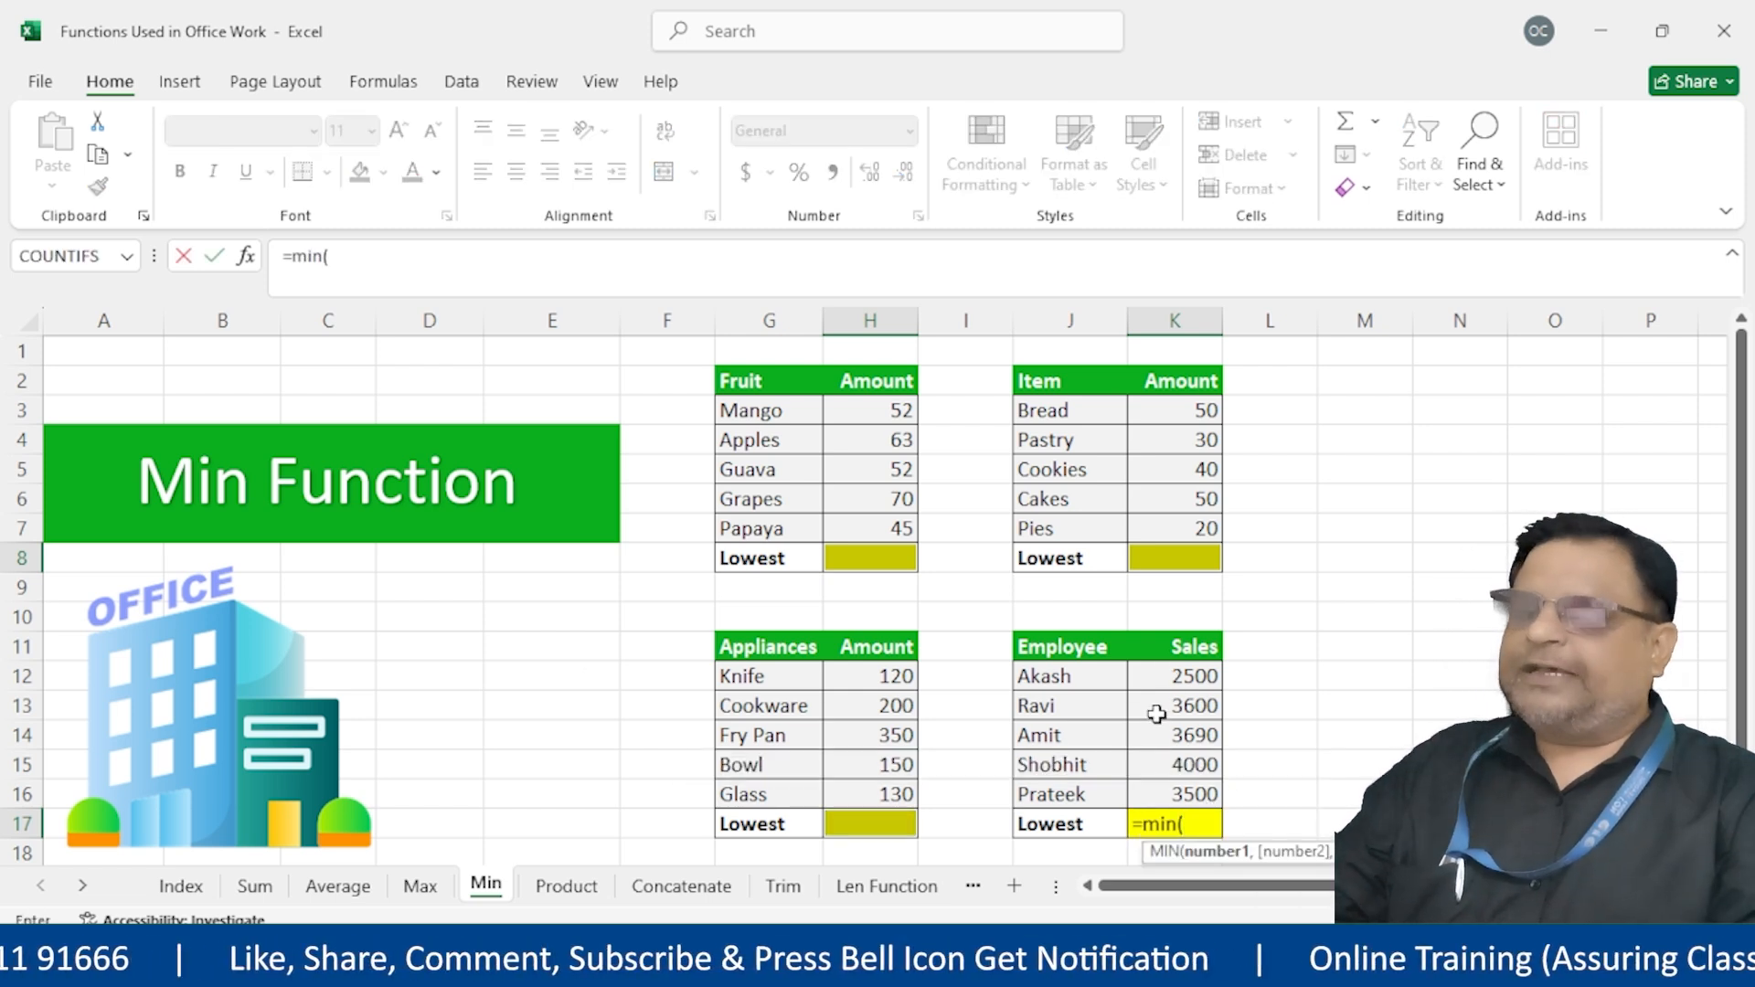
left_click_drag(1186, 674, 1195, 792)
type(")")
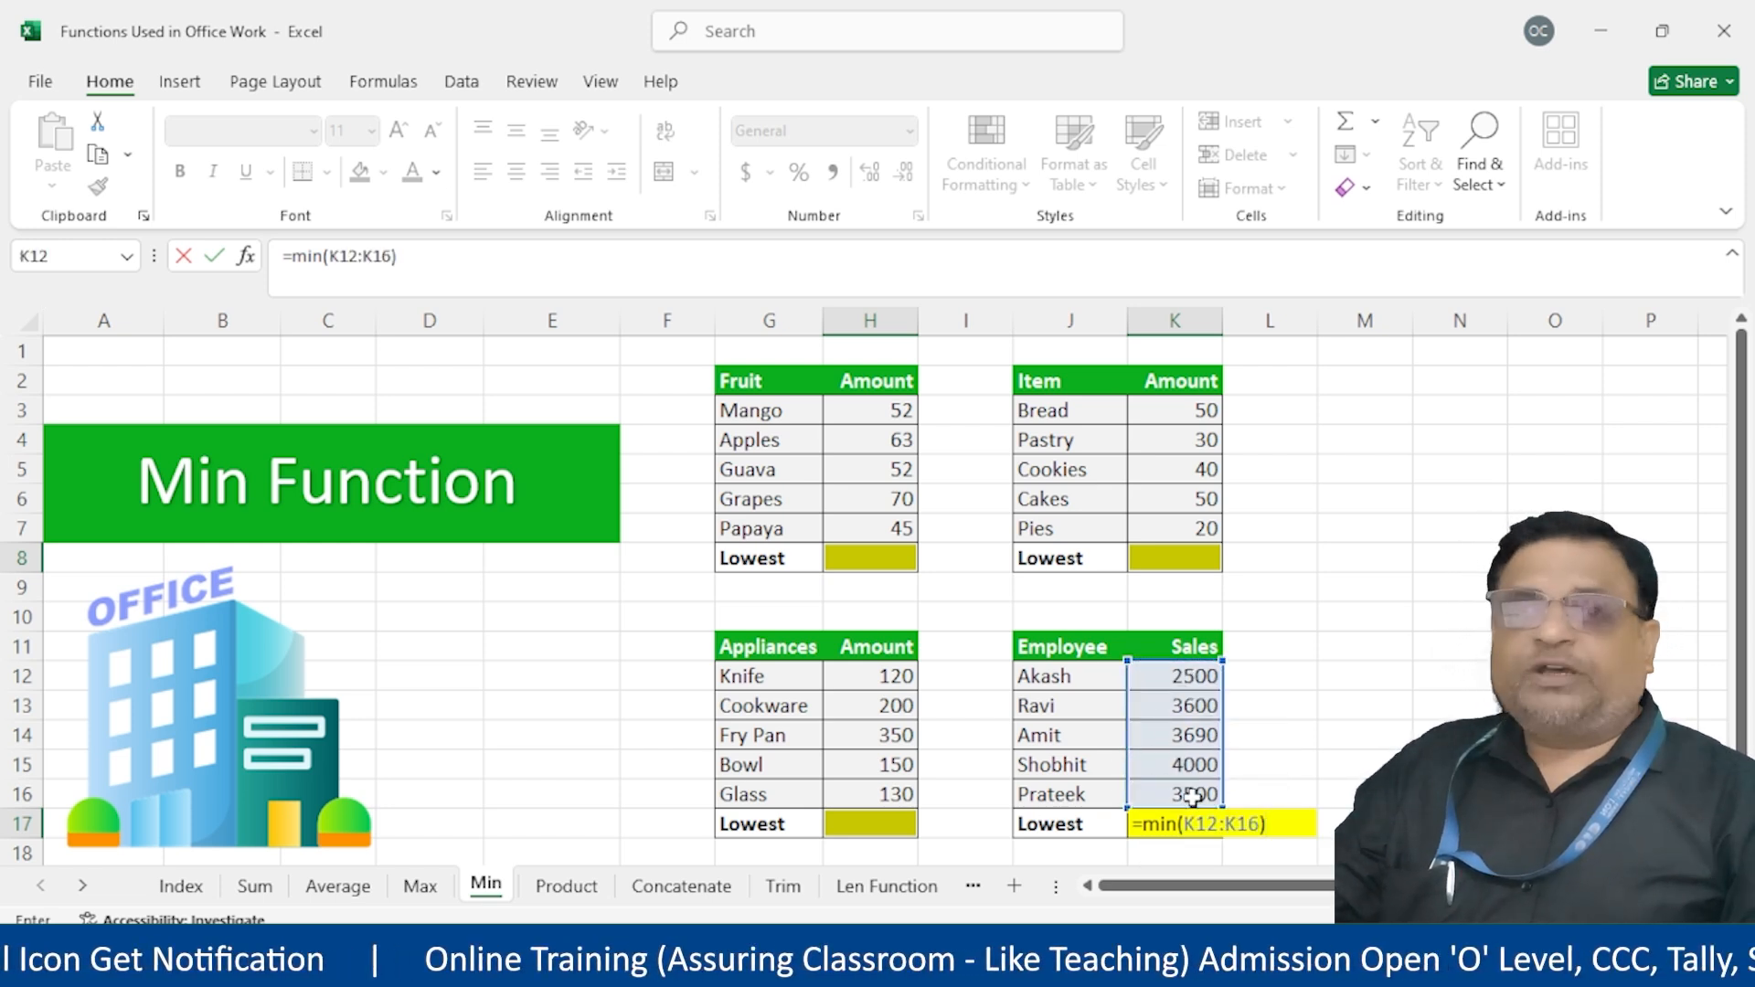
key("ctrl+Return")
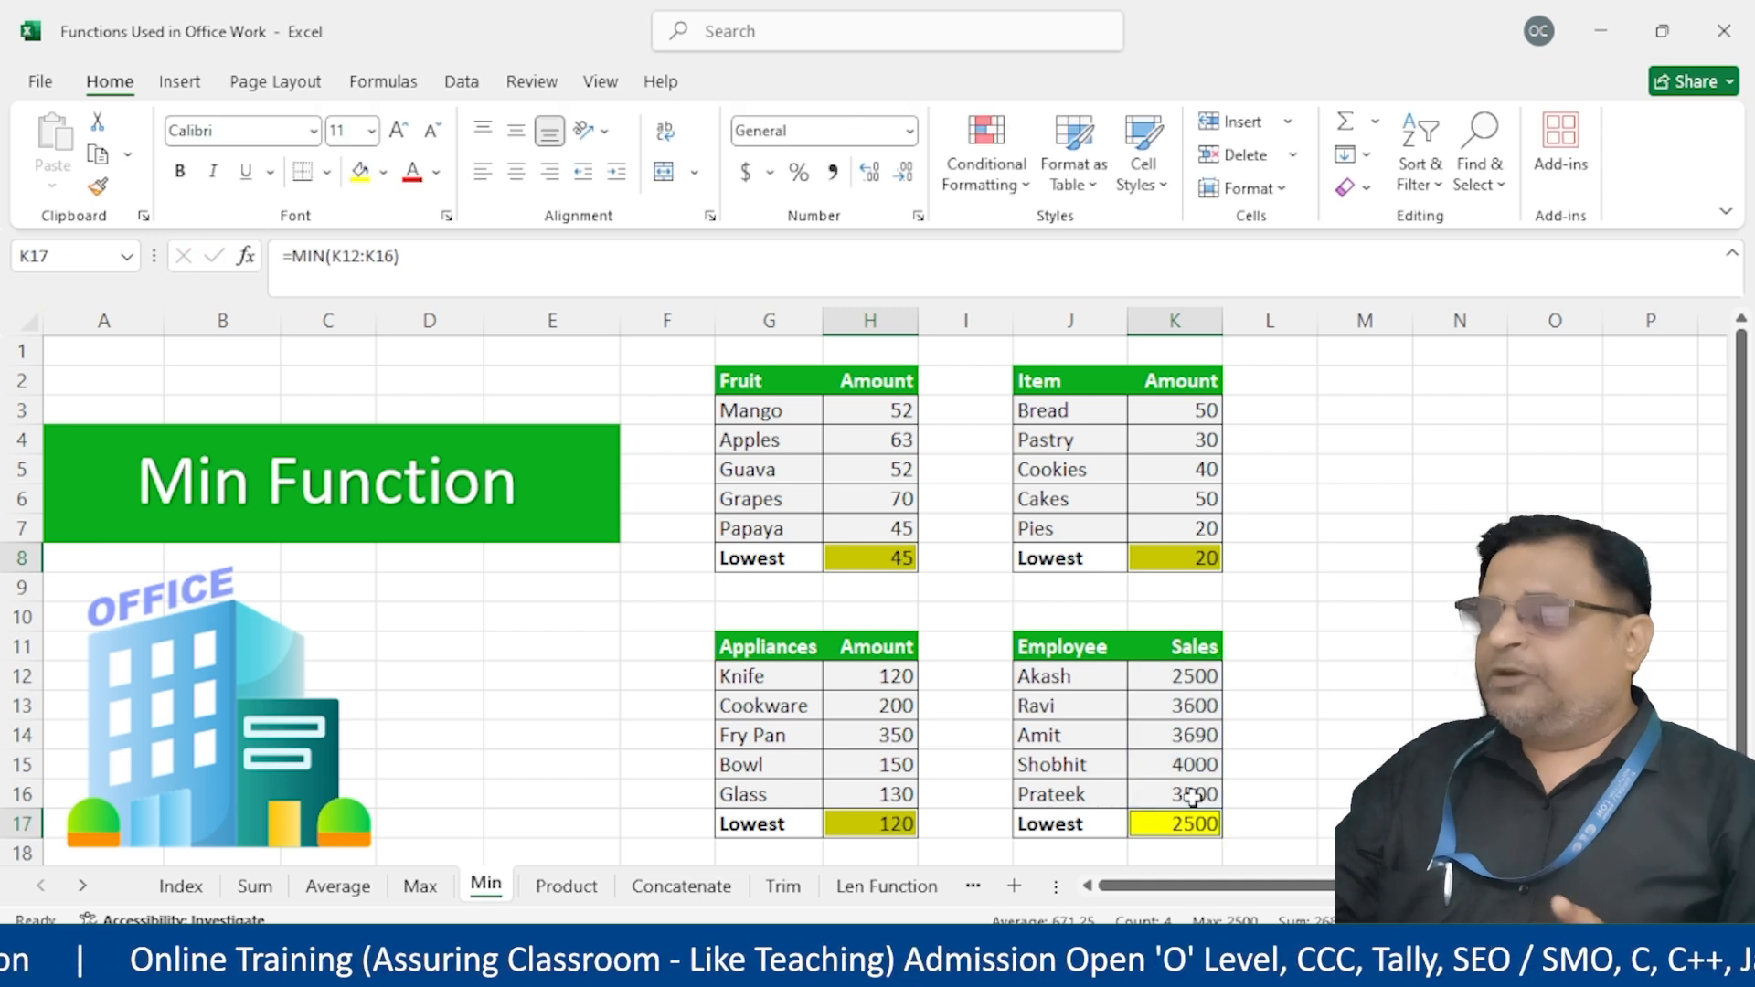
left_click(1291, 732)
Inspect the MIN formulas in H8, K8, H17 and K17 without changing them
double_click(849, 568)
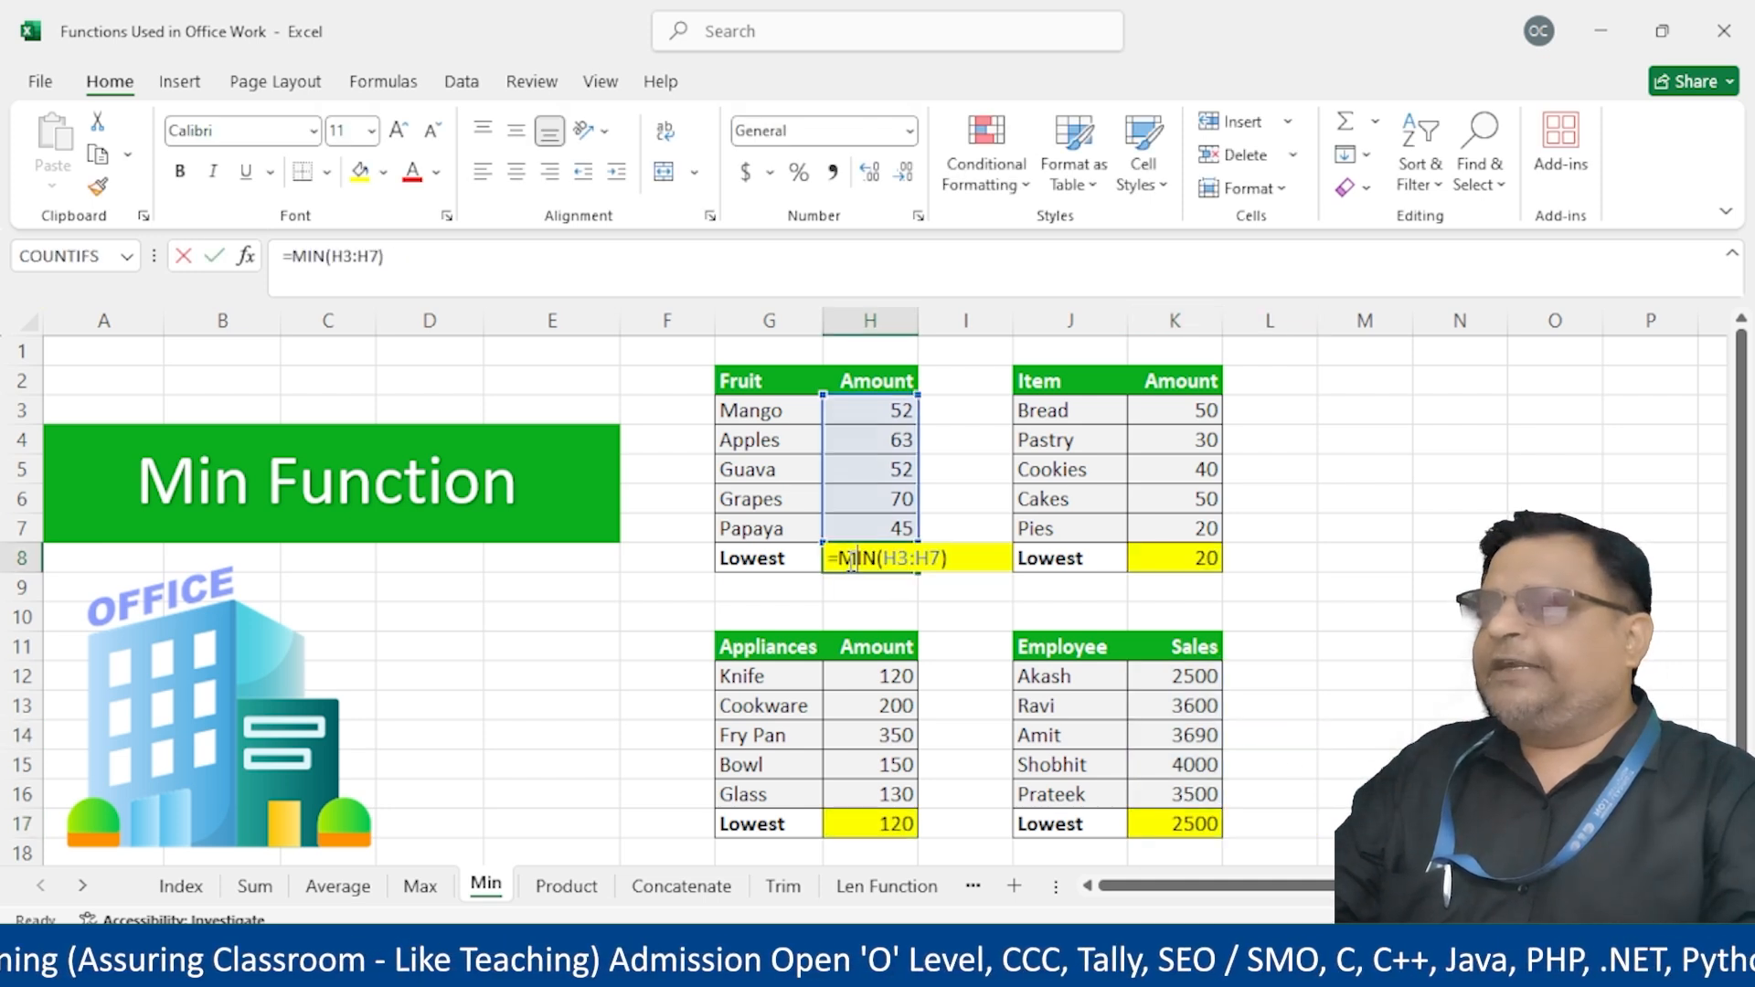
left_click(1212, 558)
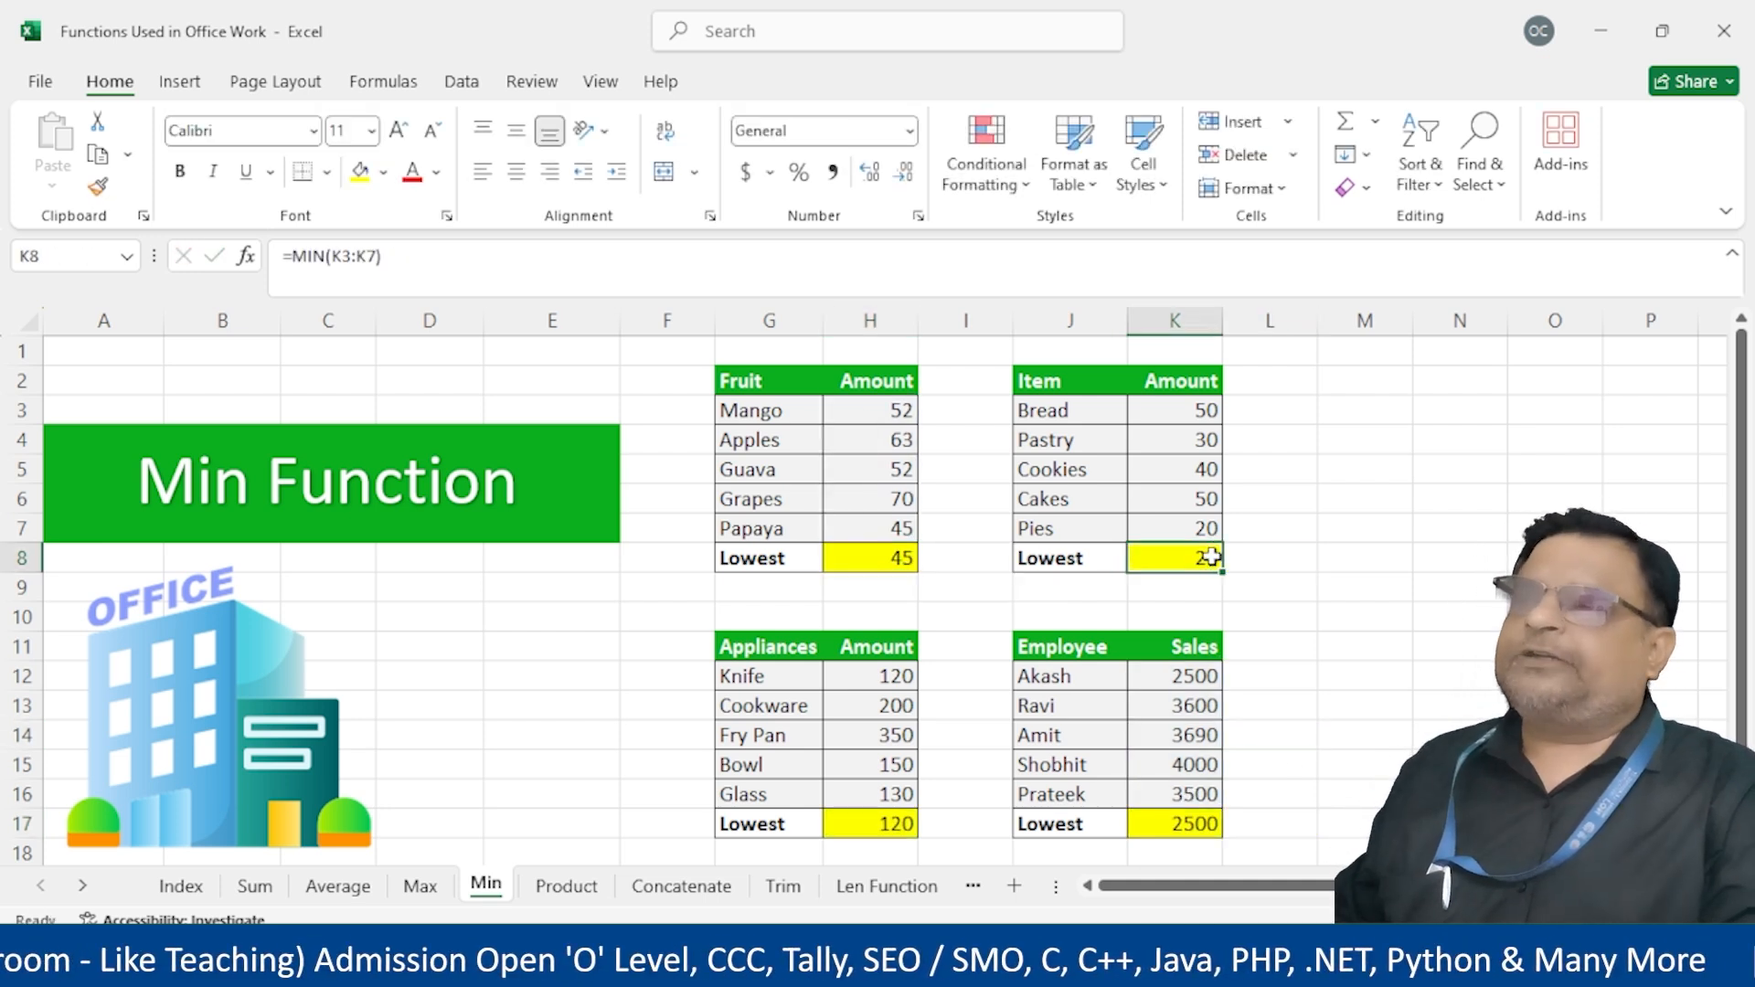
double_click(1211, 558)
key("Escape")
left_click(900, 835)
double_click(899, 836)
key("Escape")
double_click(1212, 826)
key("Escape")
Go to the Index sheet and open the Max sheet from it
left_click(182, 887)
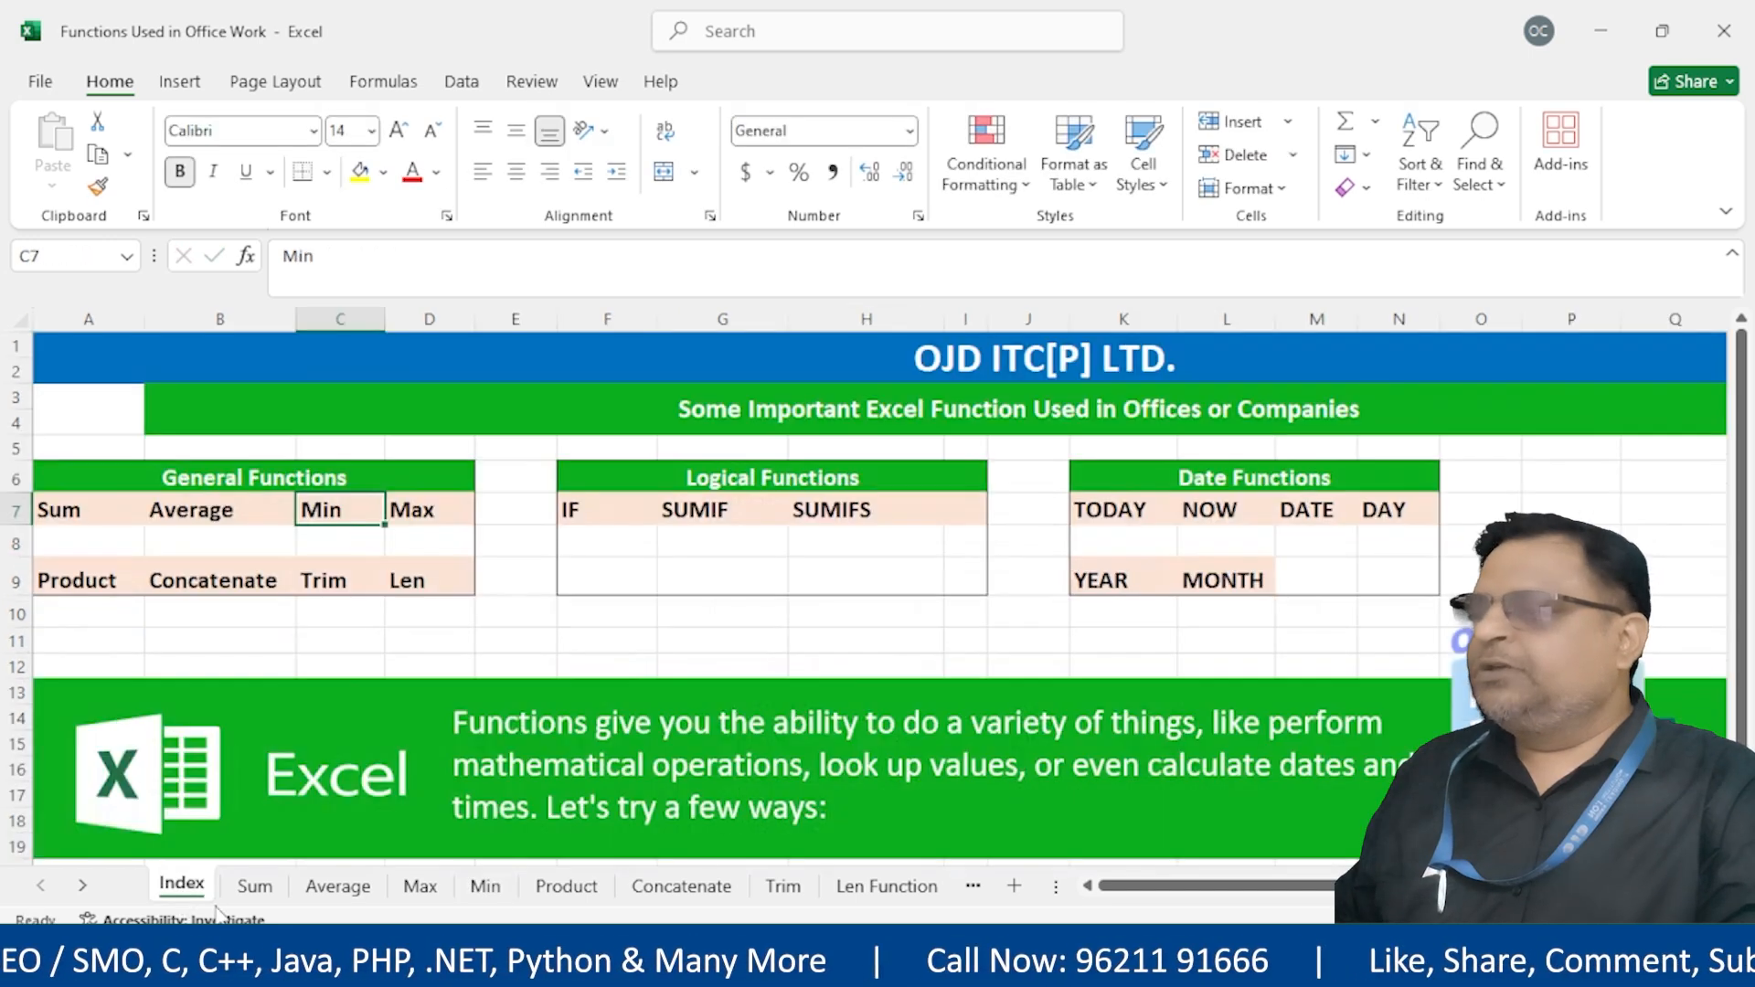
left_click(452, 512)
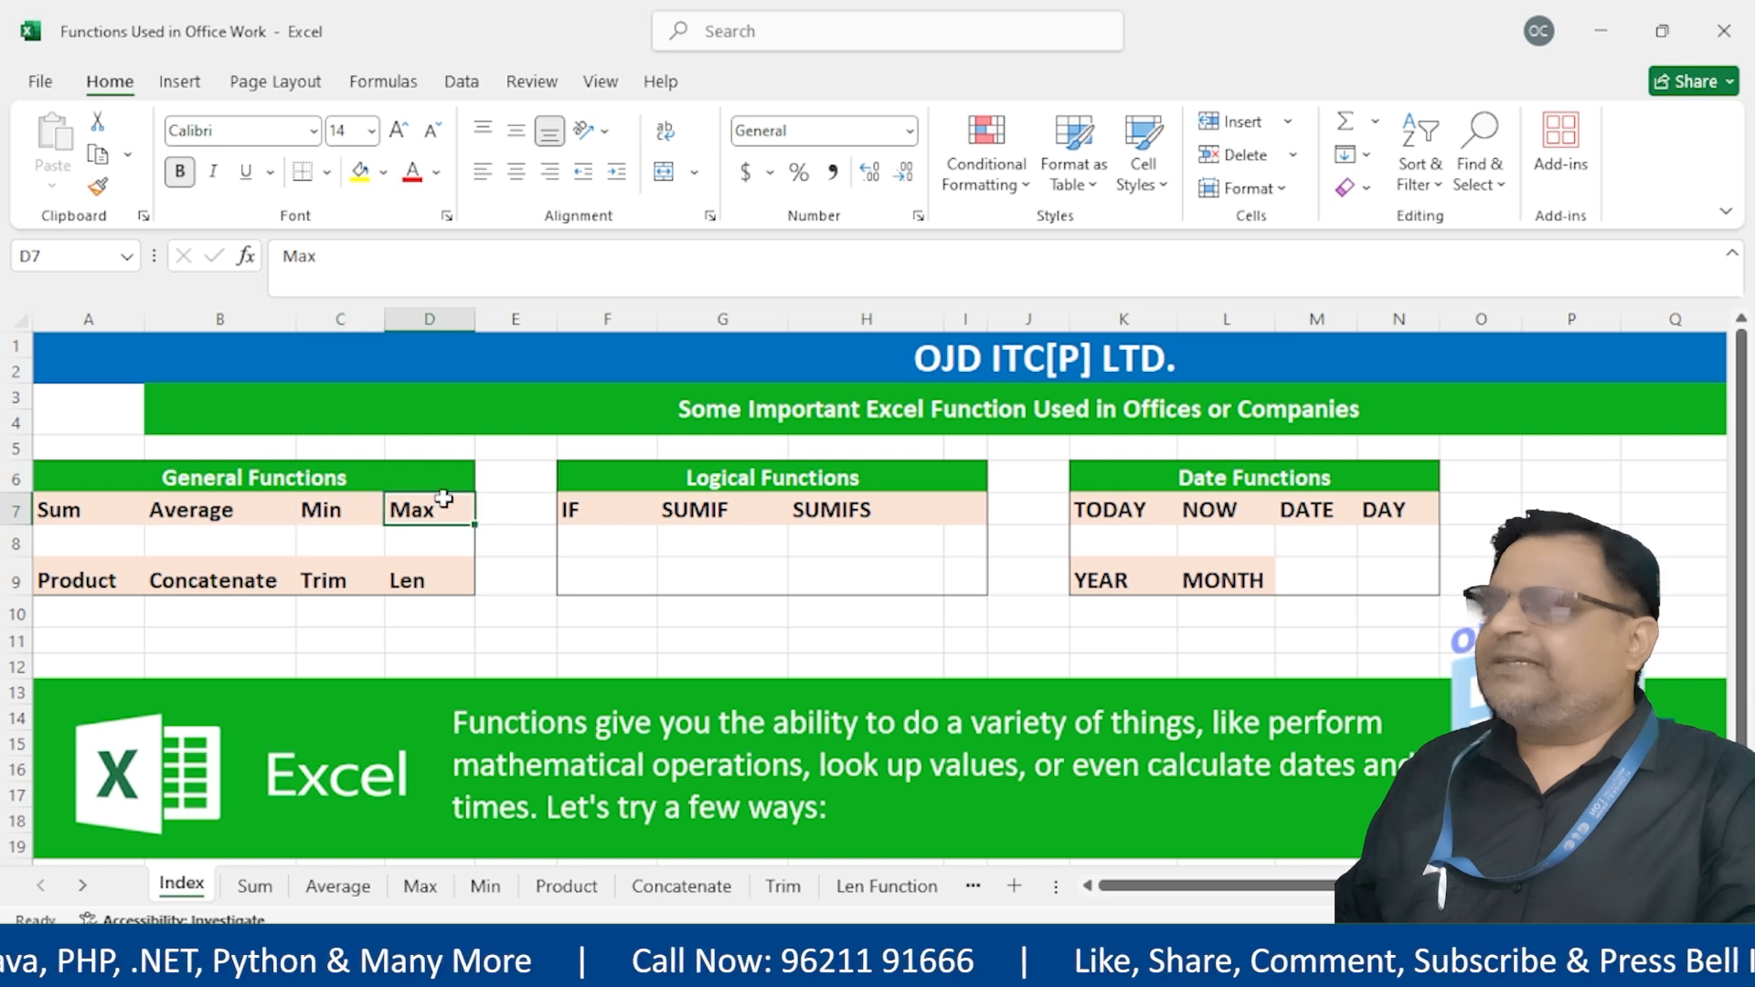
left_click(419, 887)
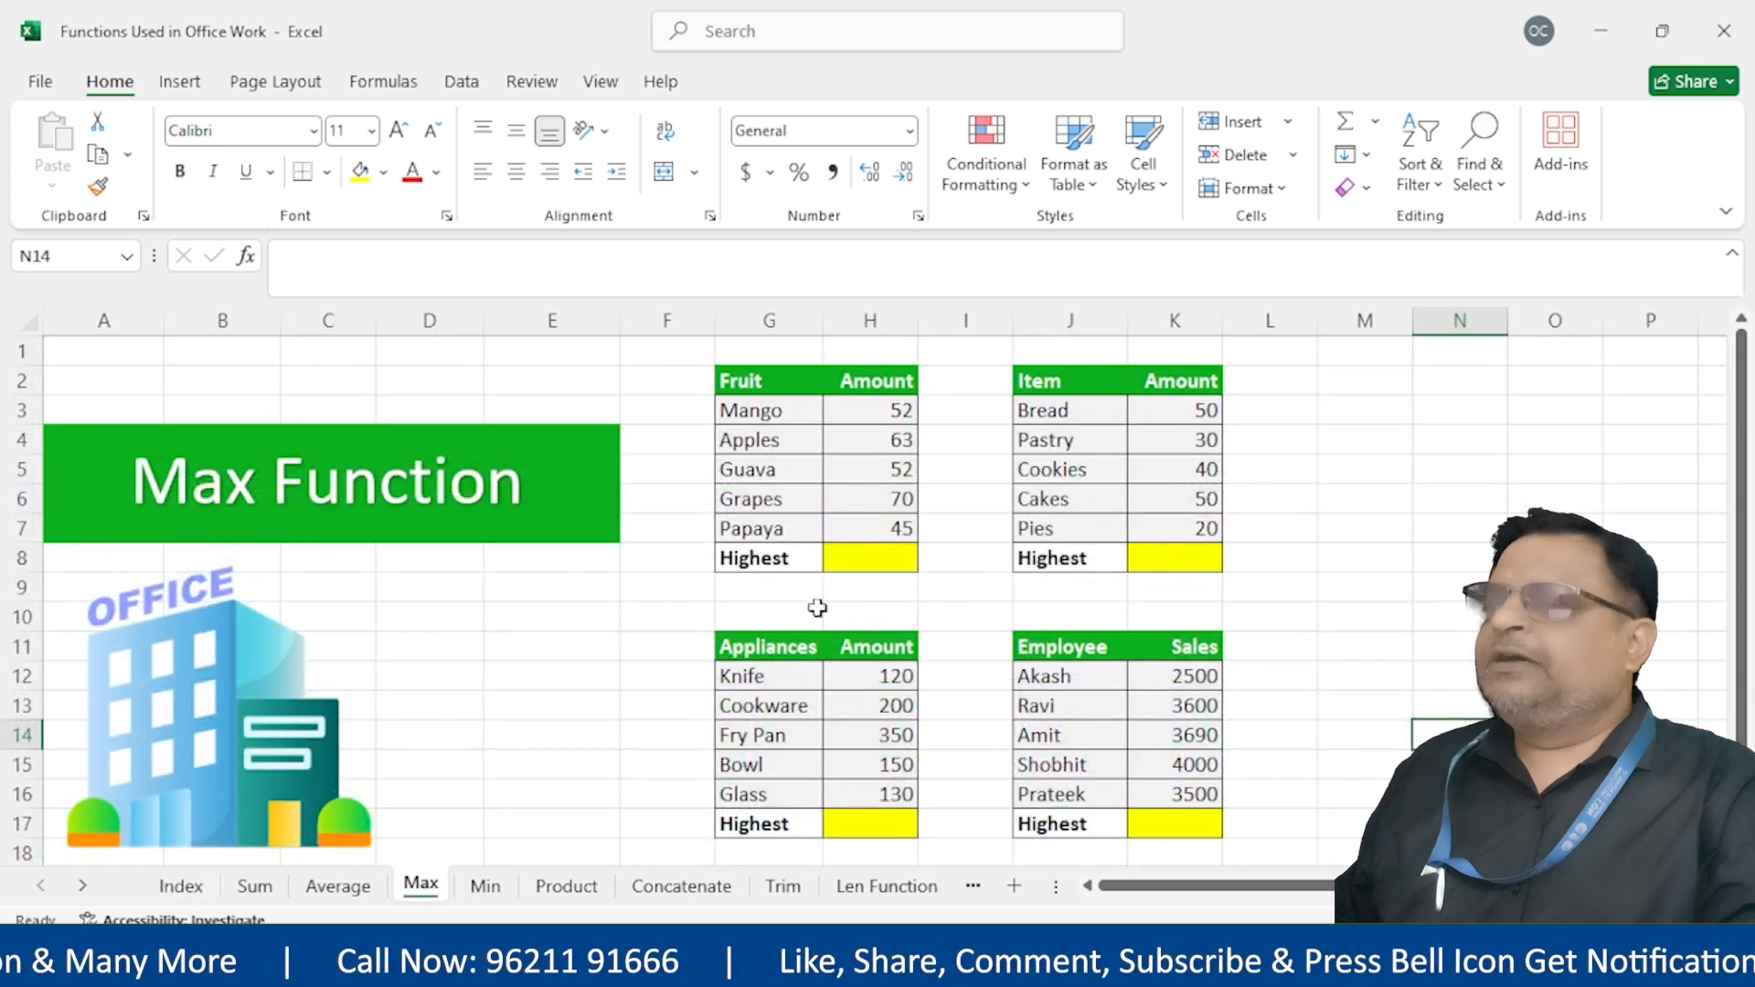
Fill Highest cells H8, K8, H17 and K17 with =MAX(K12:K16), giving 70, 50, 350, 4000
left_click(865, 567)
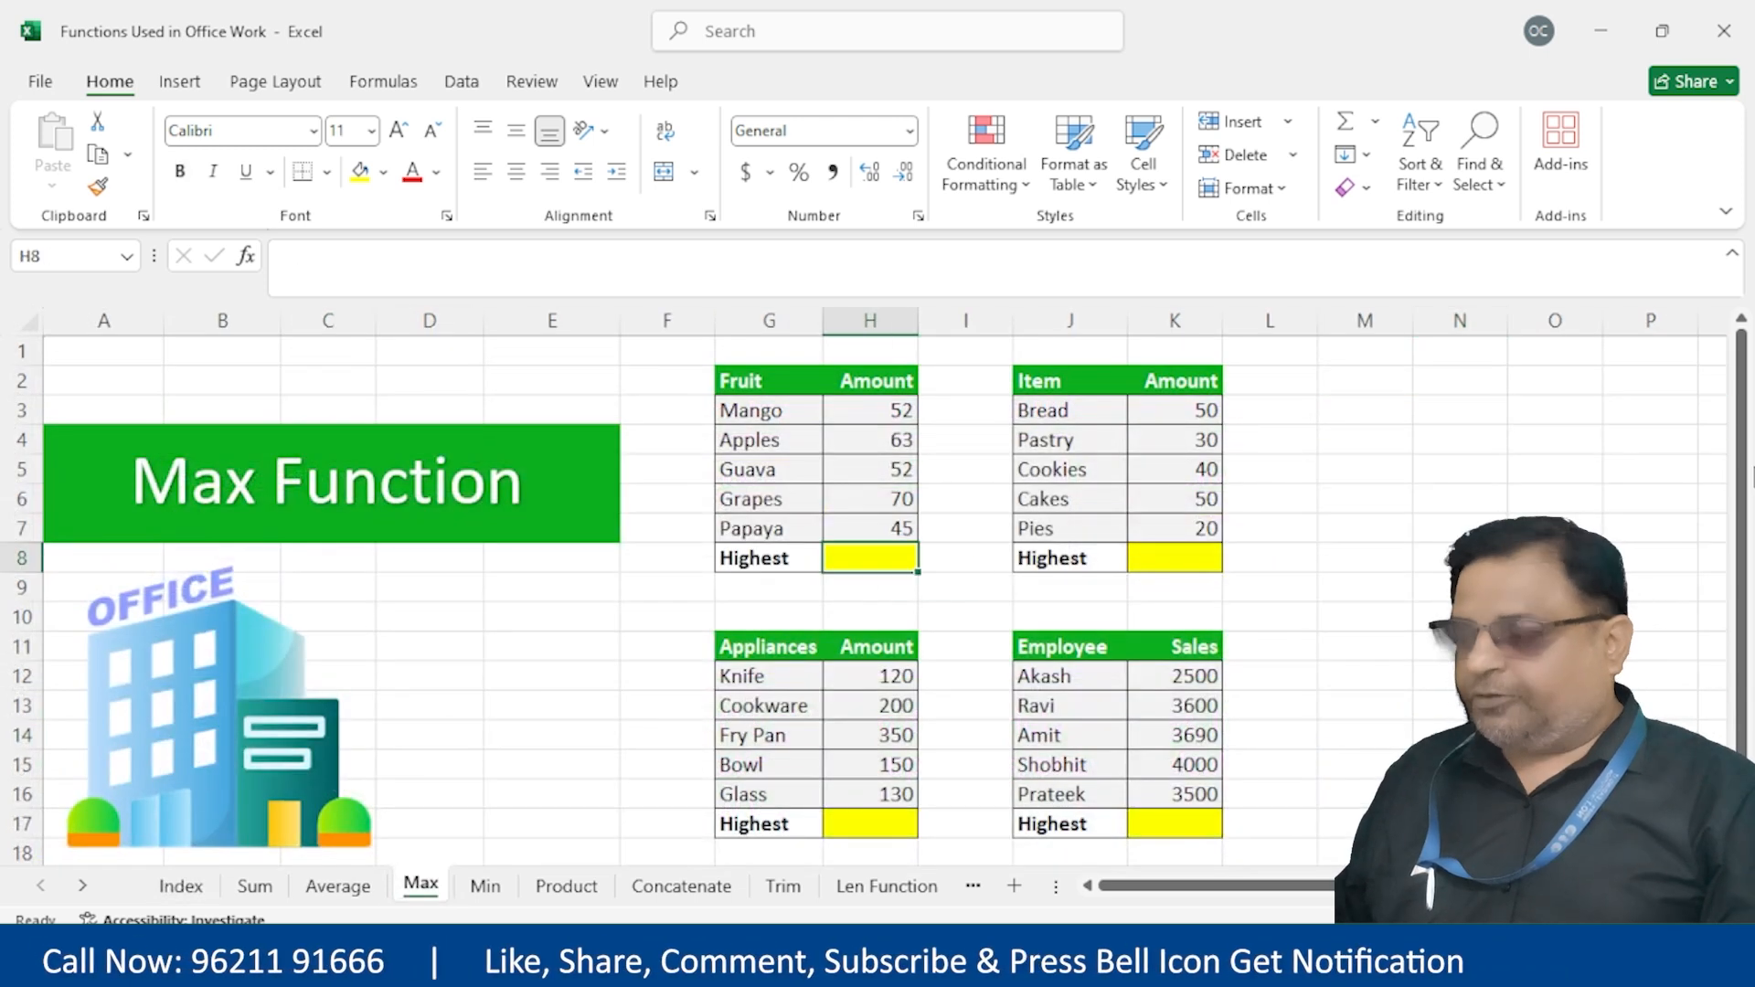
left_click(1191, 556, "ctrl")
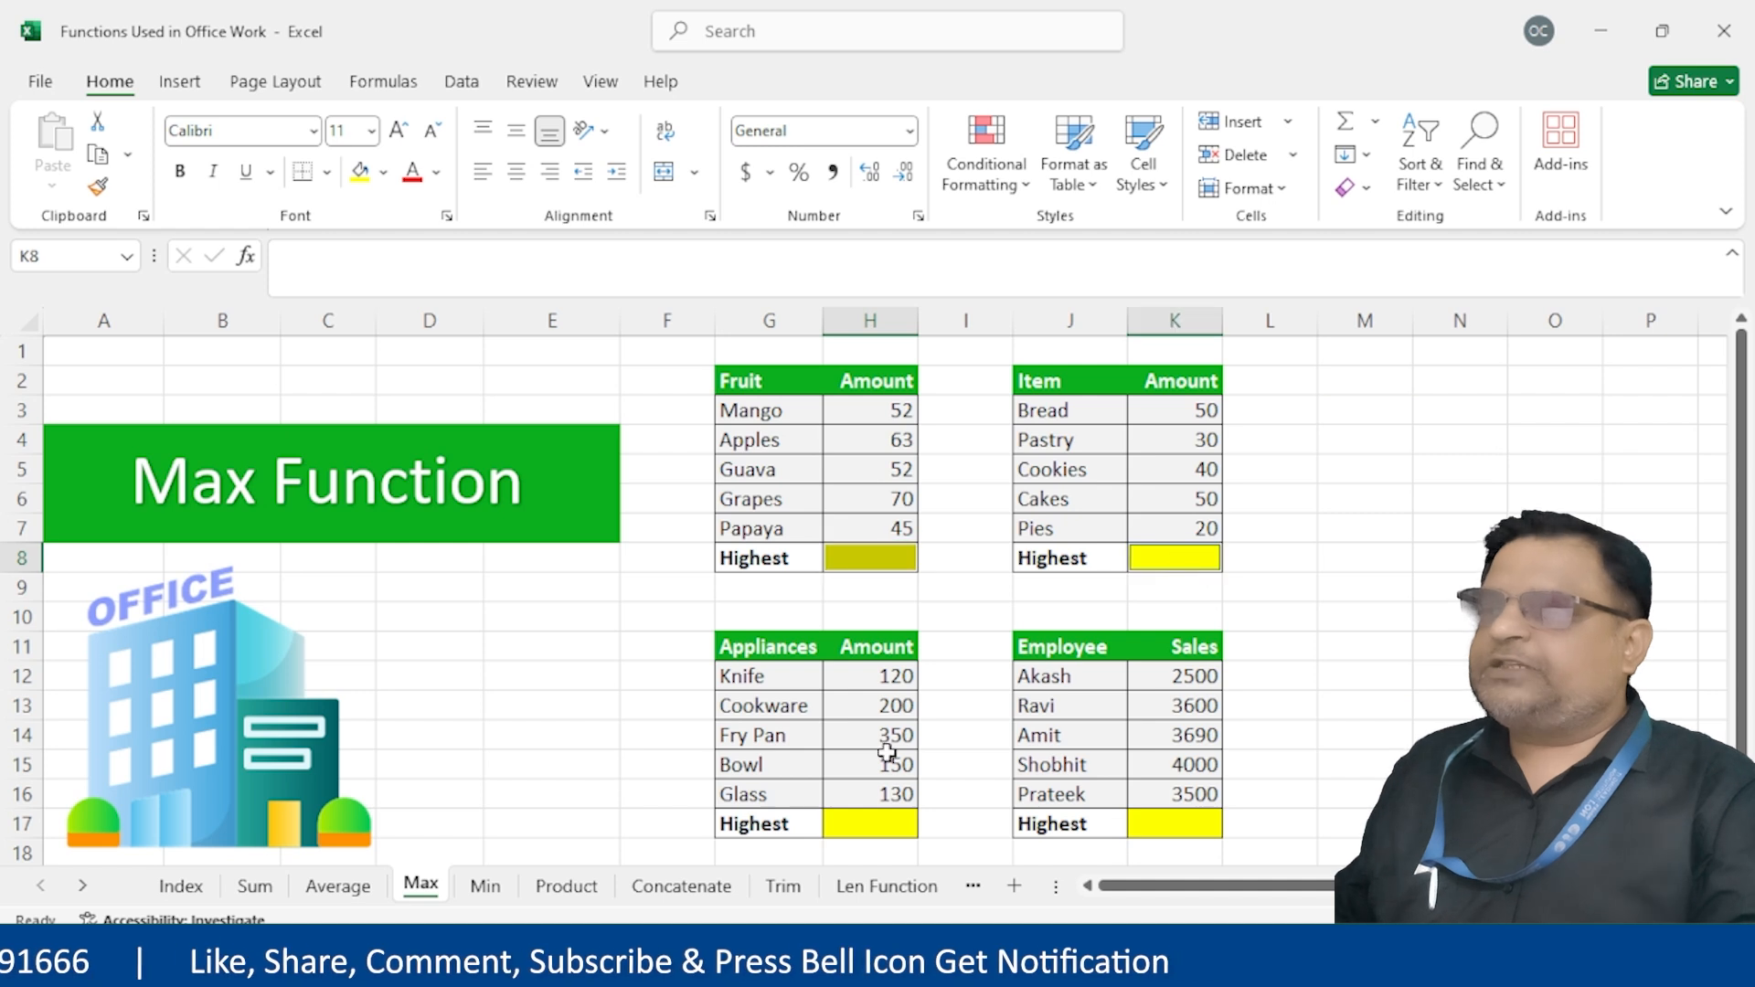
left_click(888, 825, "ctrl")
left_click(1203, 823, "ctrl")
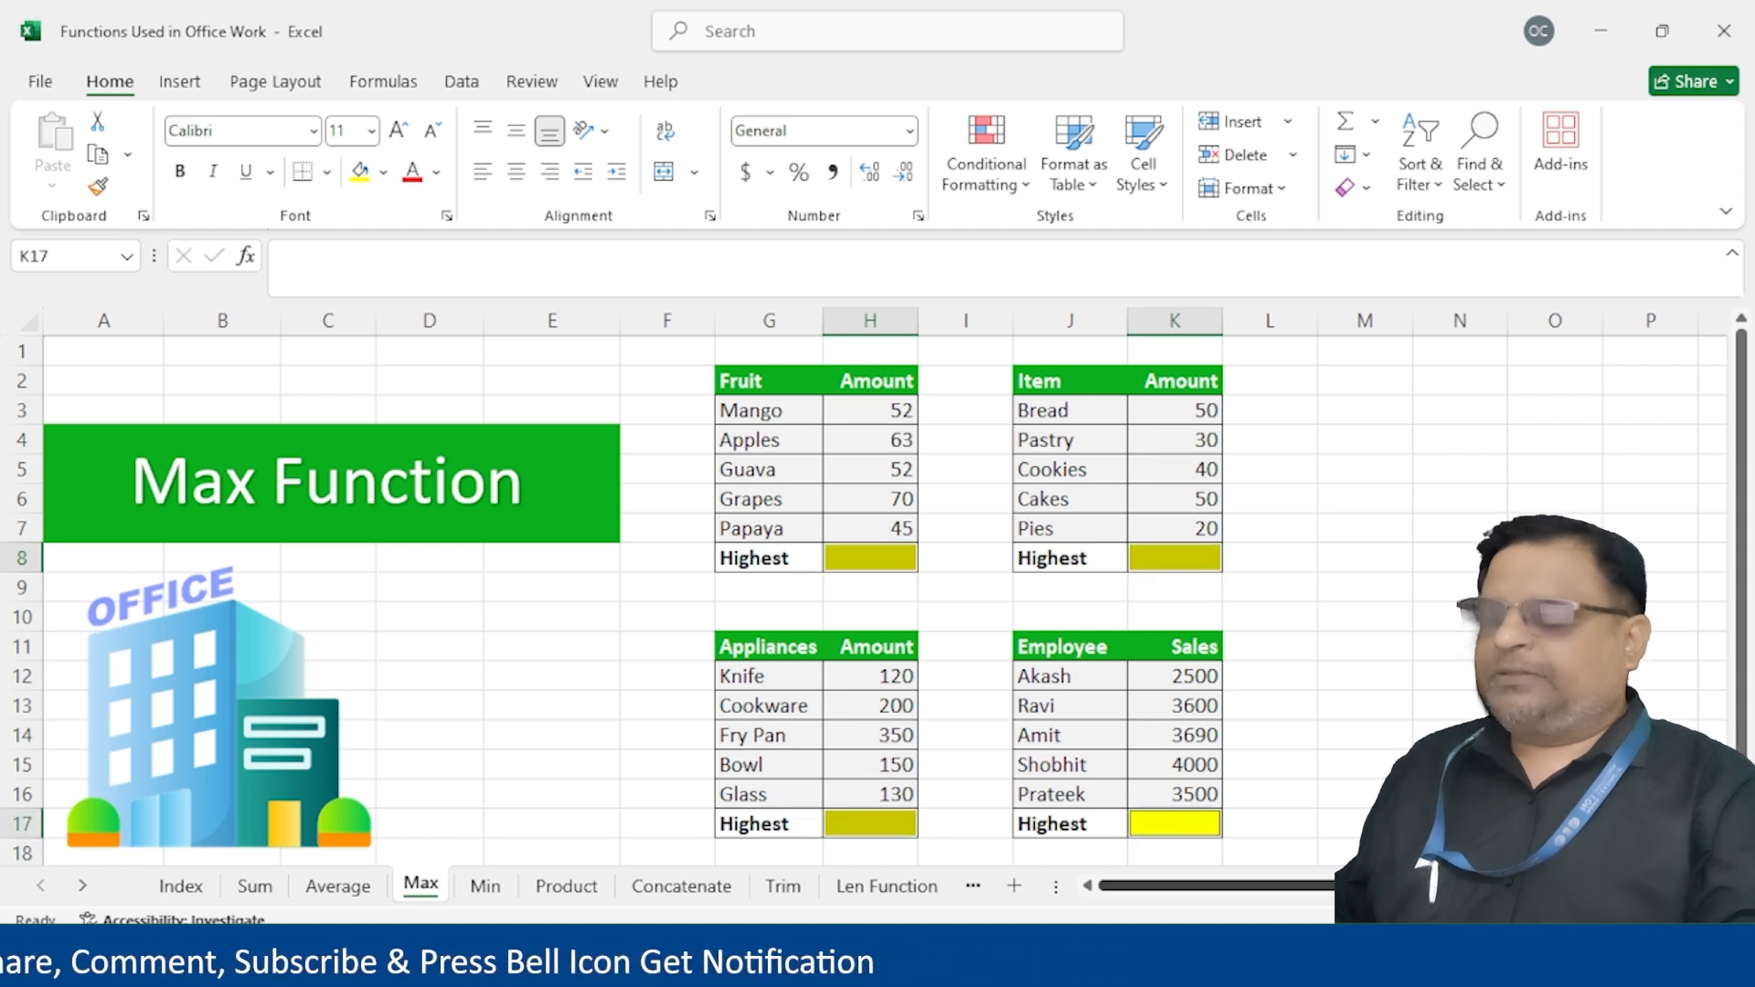
type("=max")
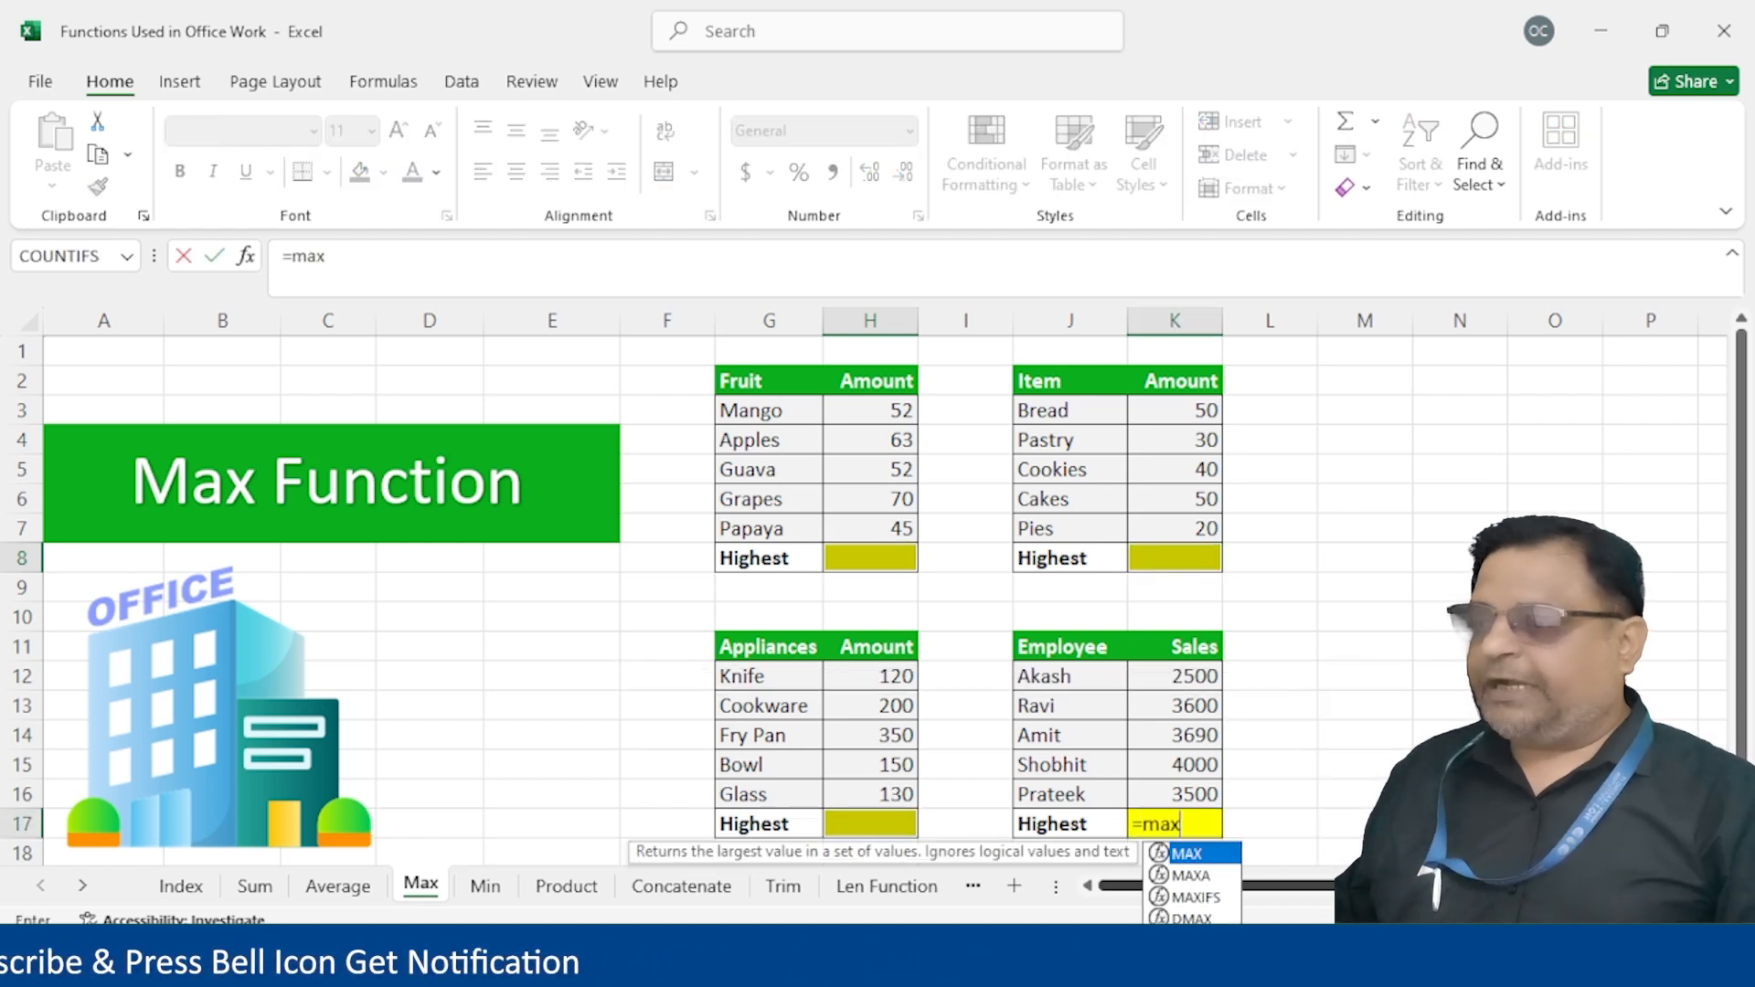
type("()")
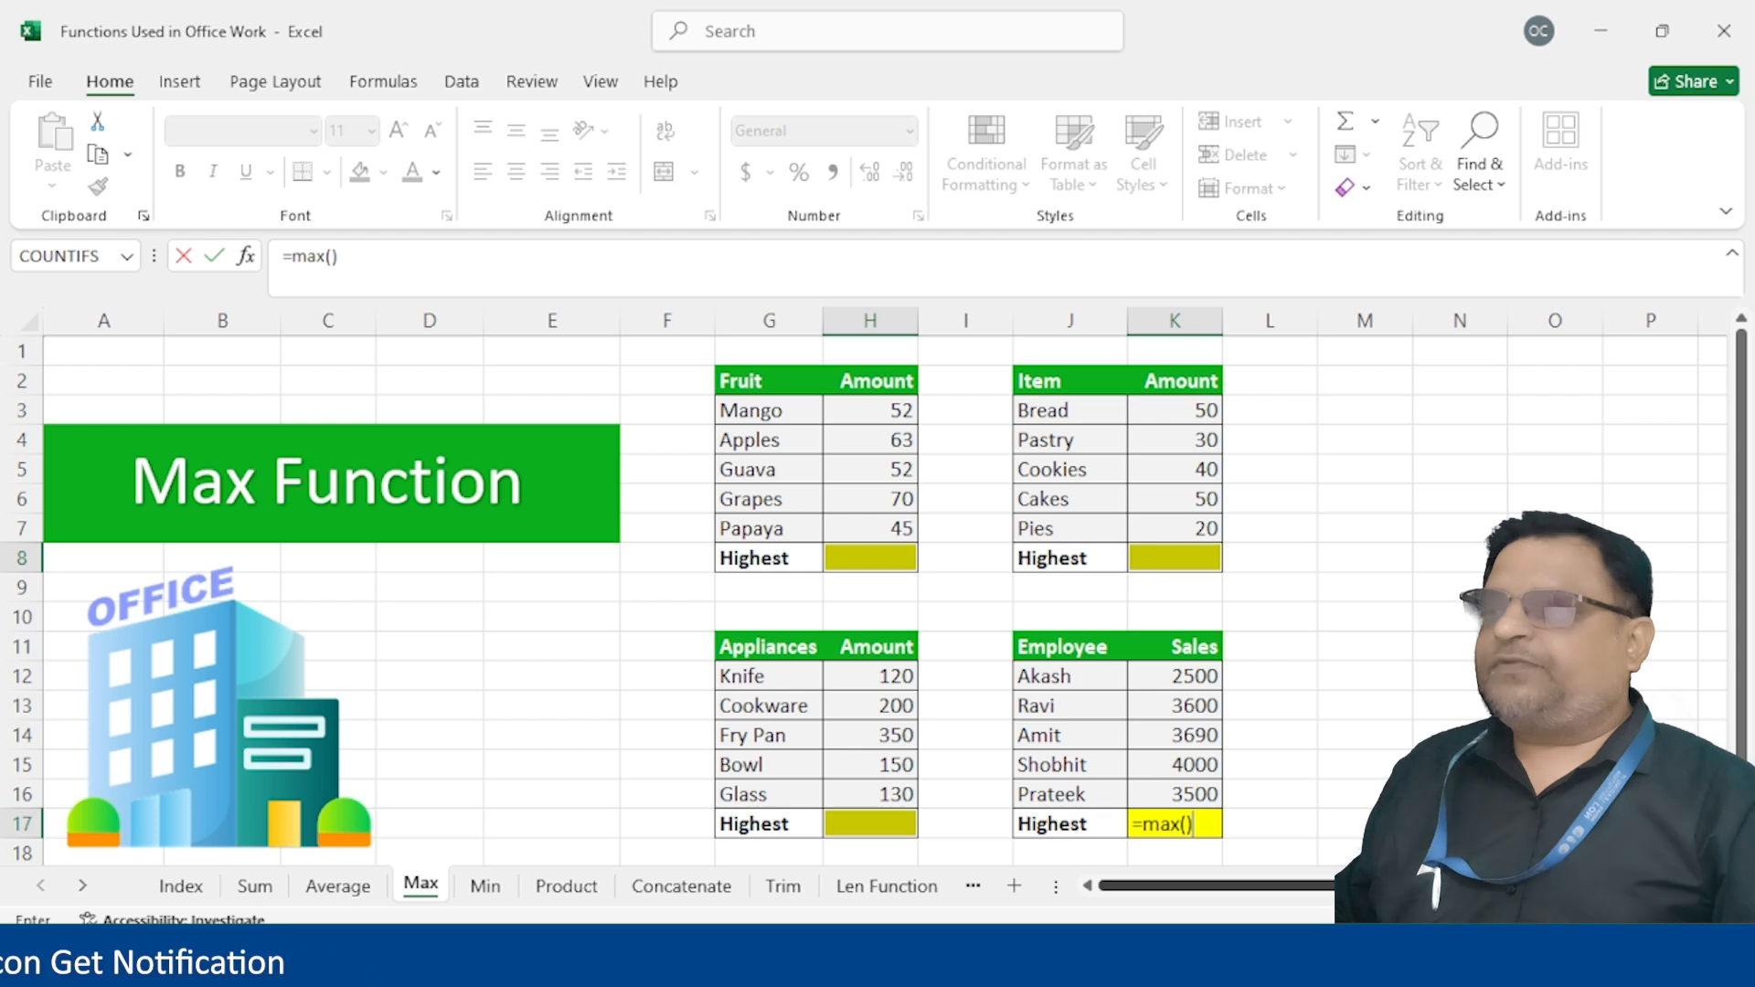
key("BackSpace")
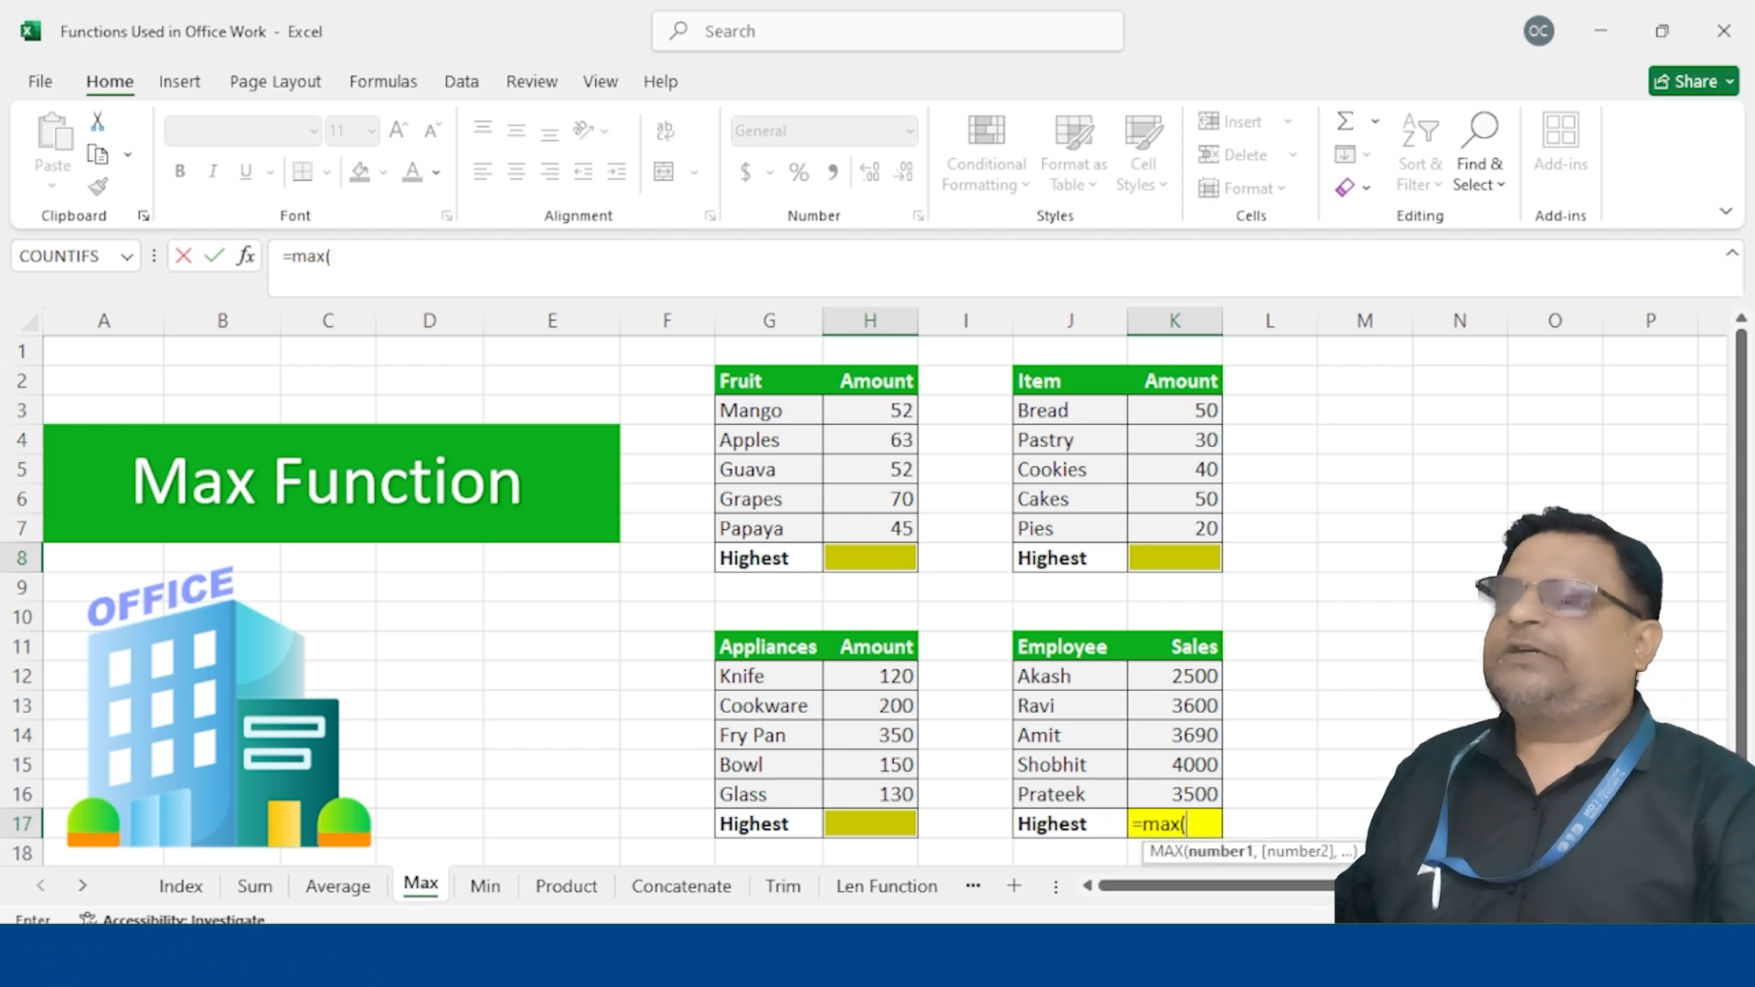
left_click_drag(1185, 674, 1176, 796)
type(")")
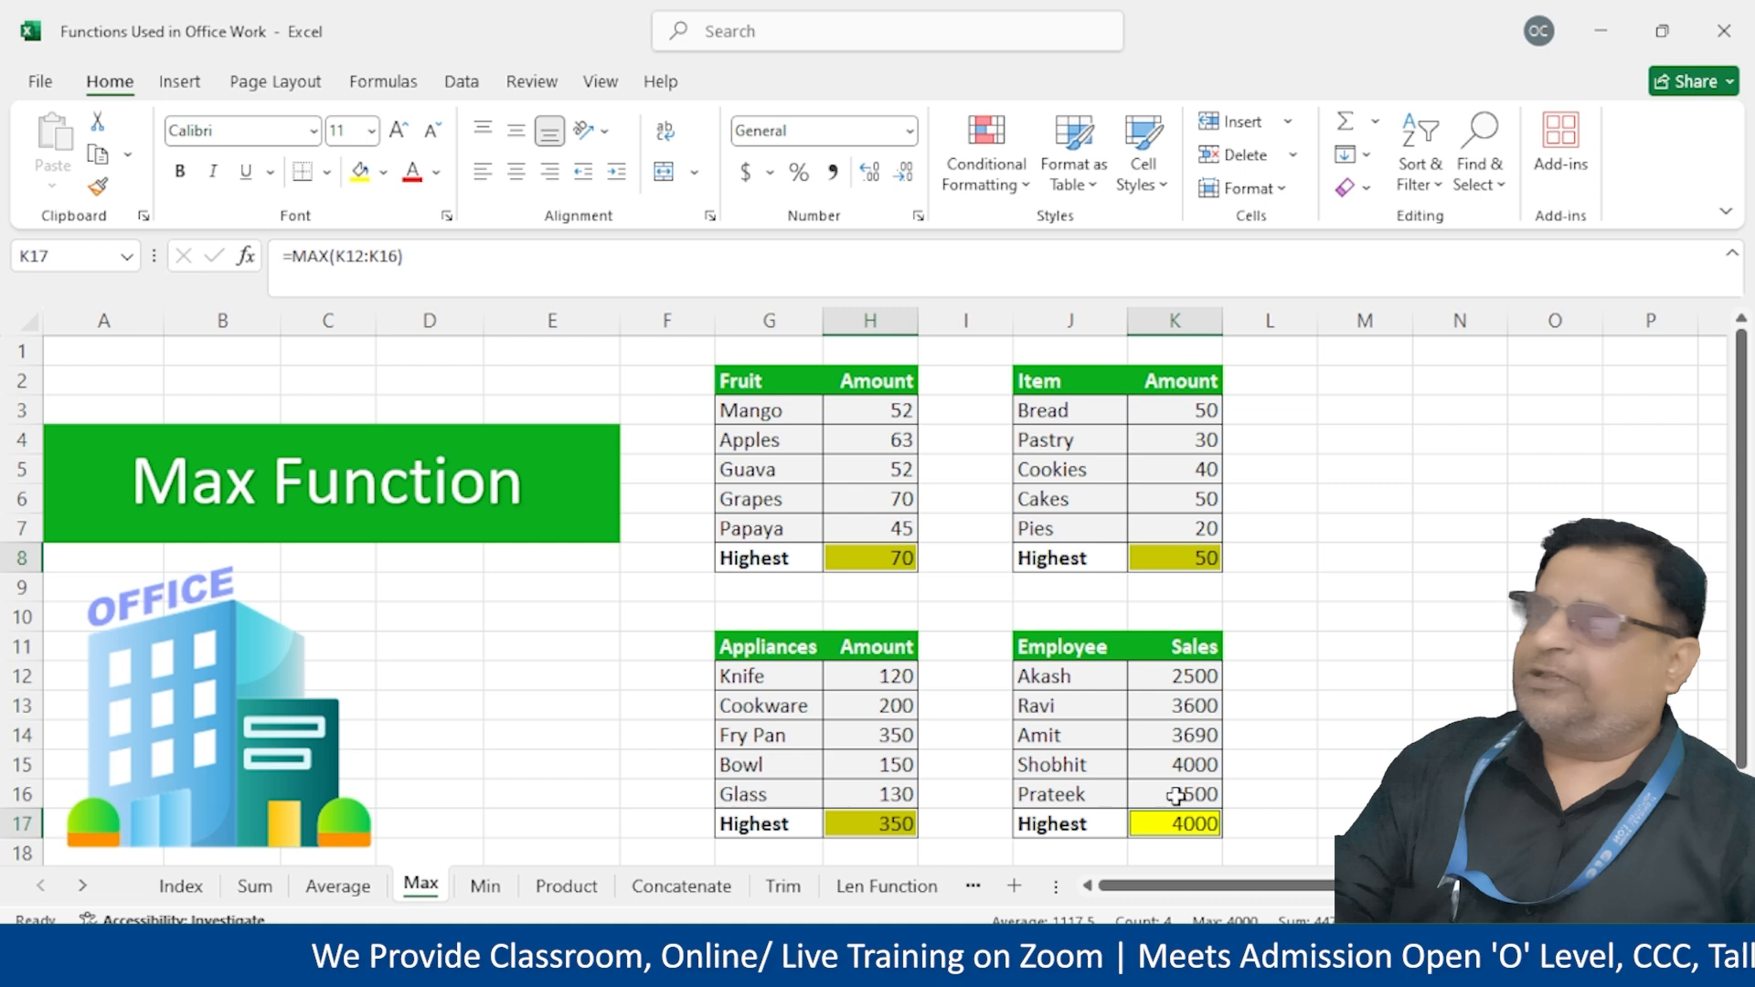
Check the MAX formulas in H8 and H17, then begin typing =max in empty cell M5
left_click(855, 561)
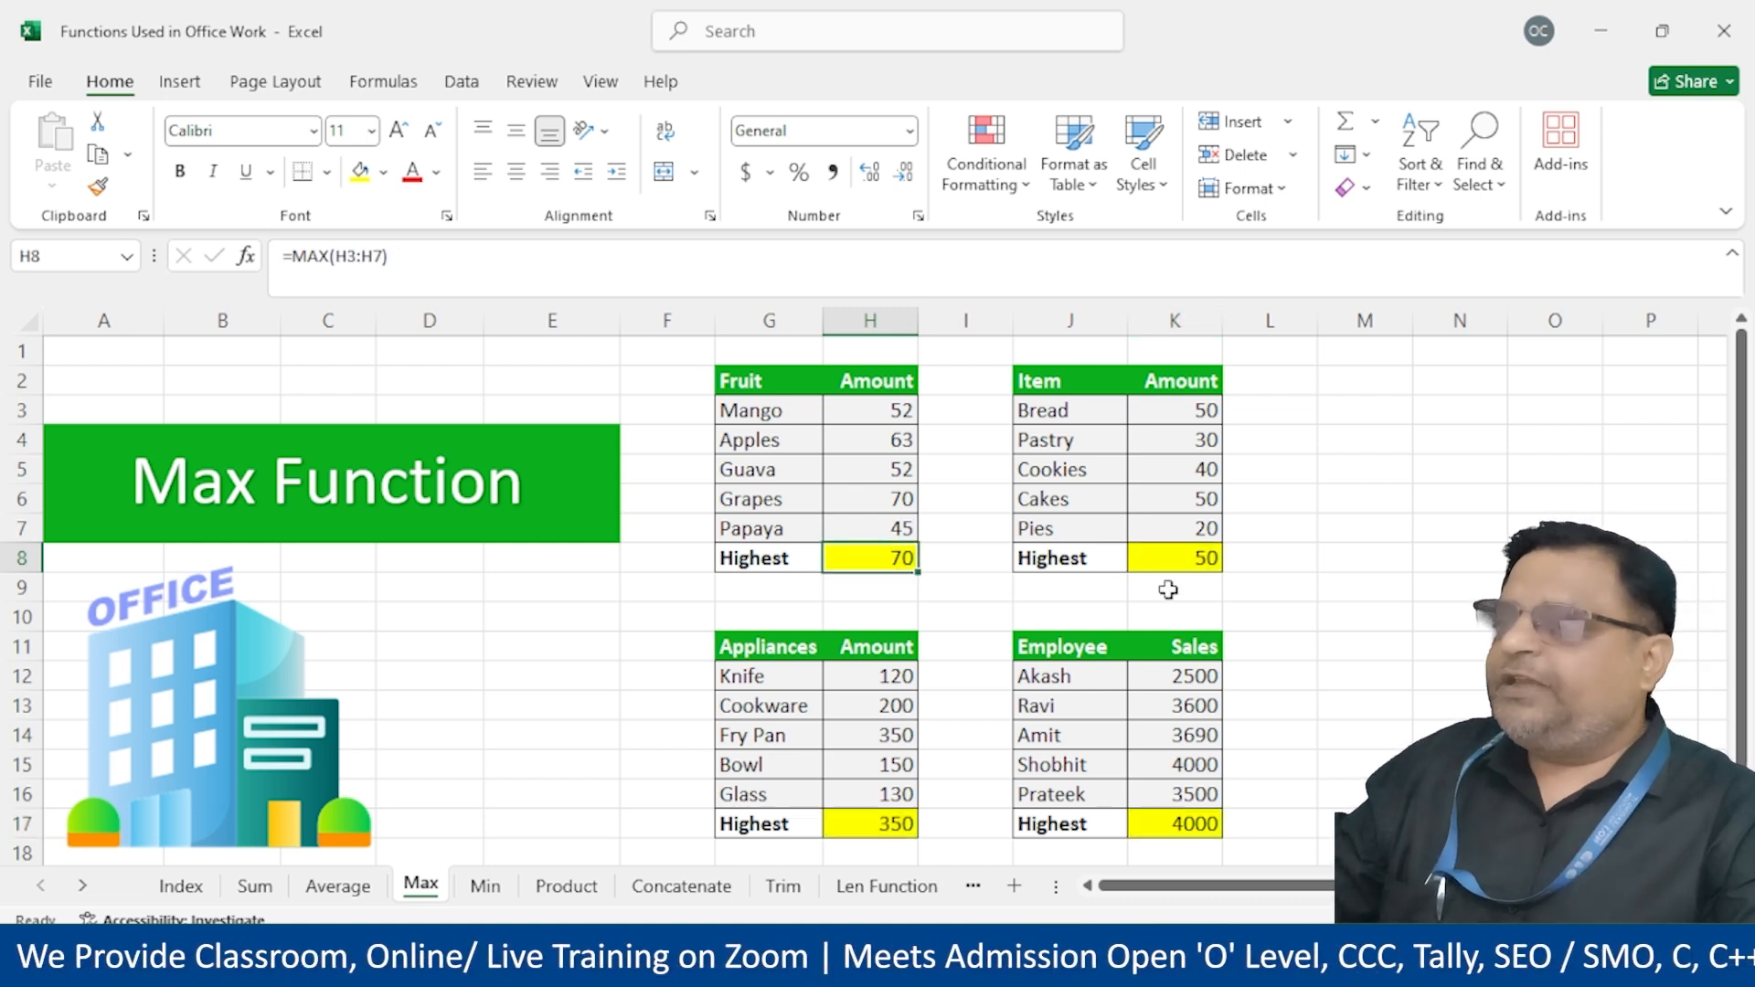
left_click(845, 825)
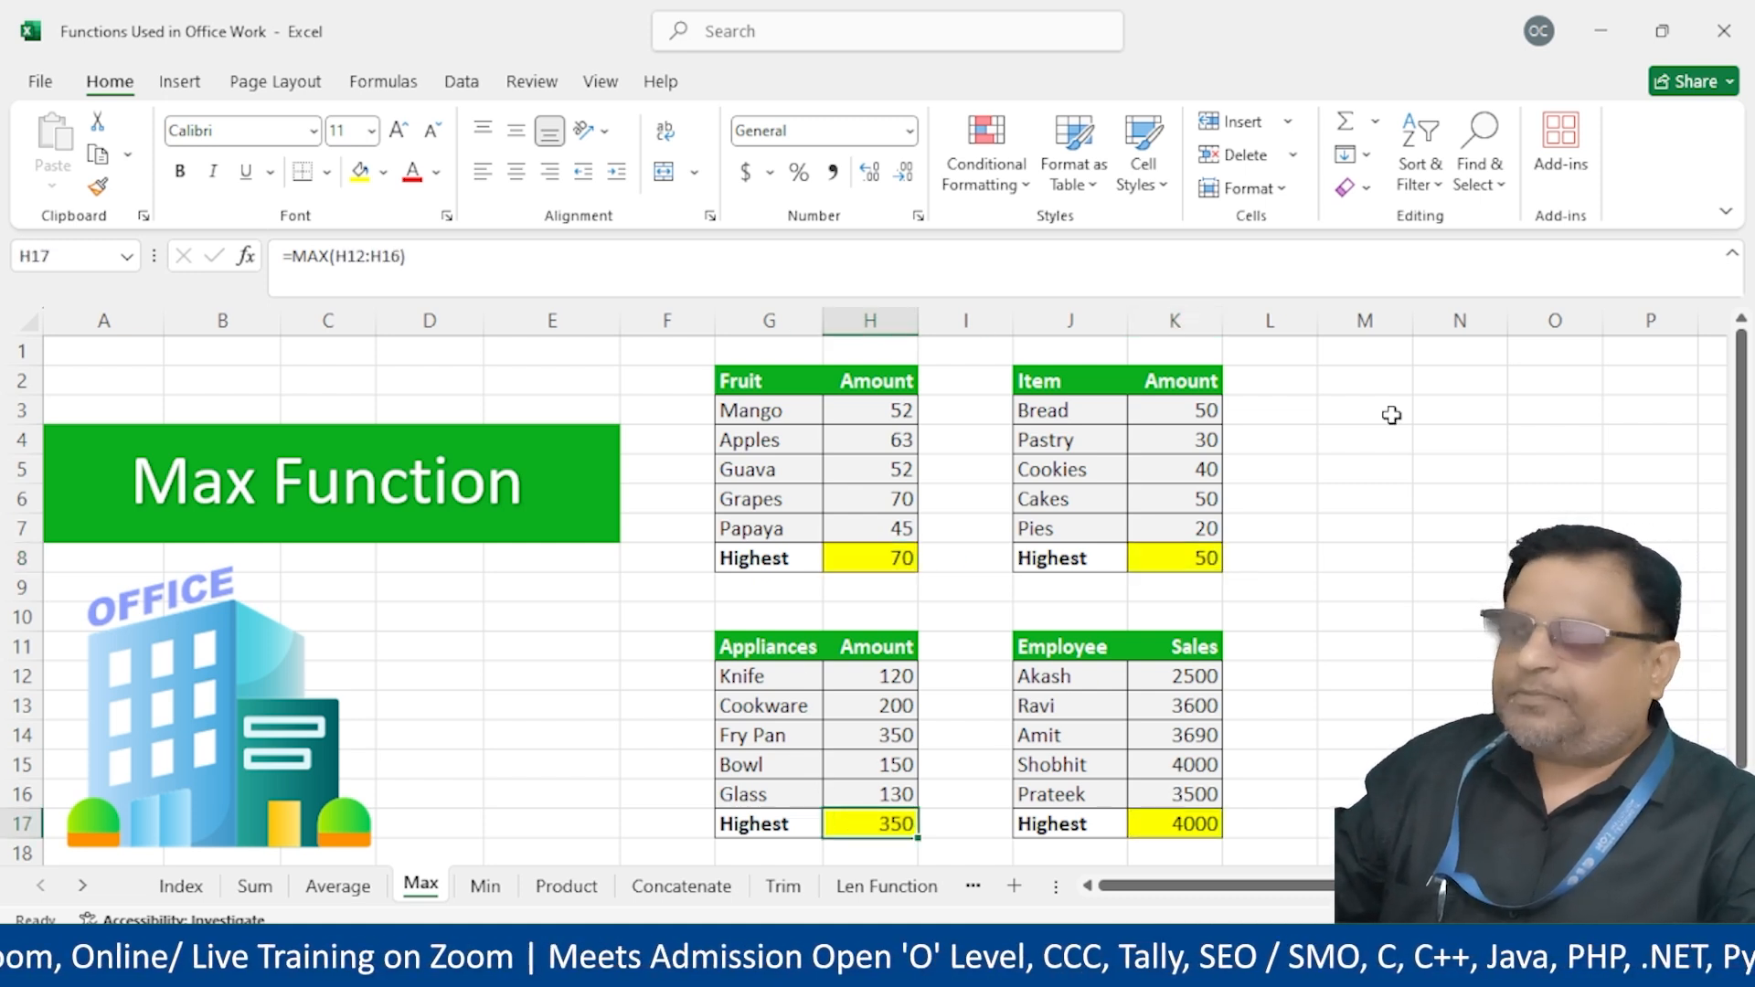
left_click(1342, 440)
left_click(1364, 531)
left_click(1377, 474)
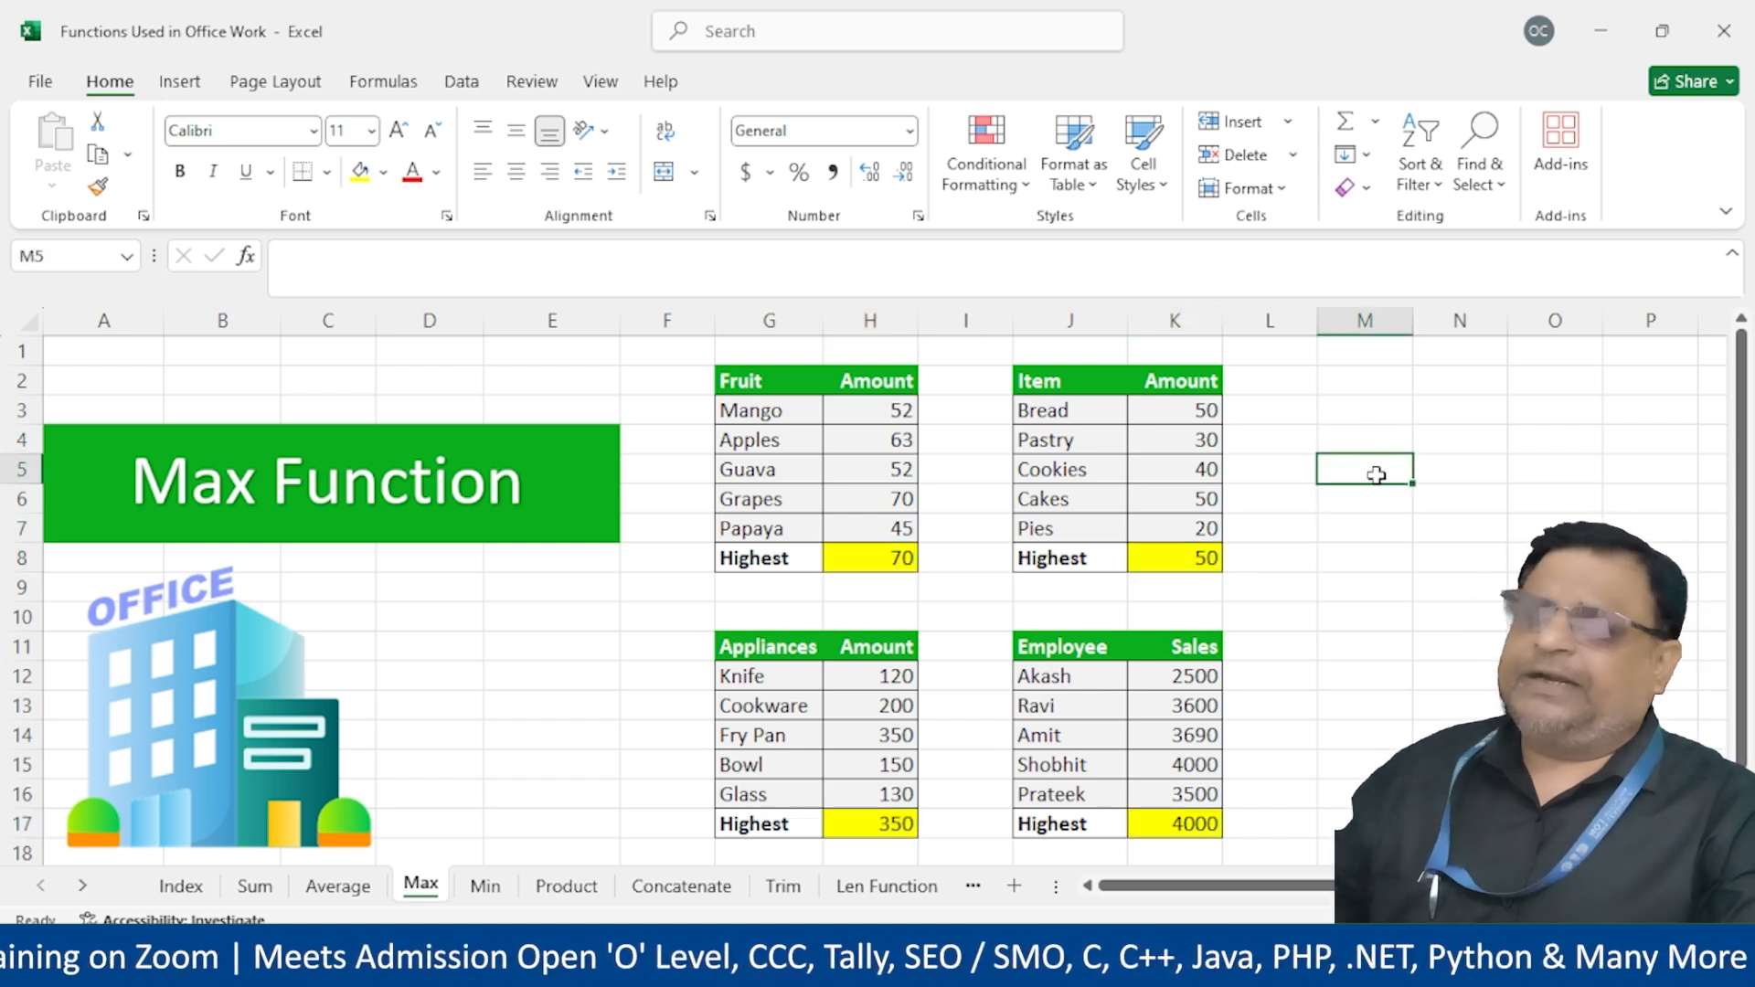
type("=max")
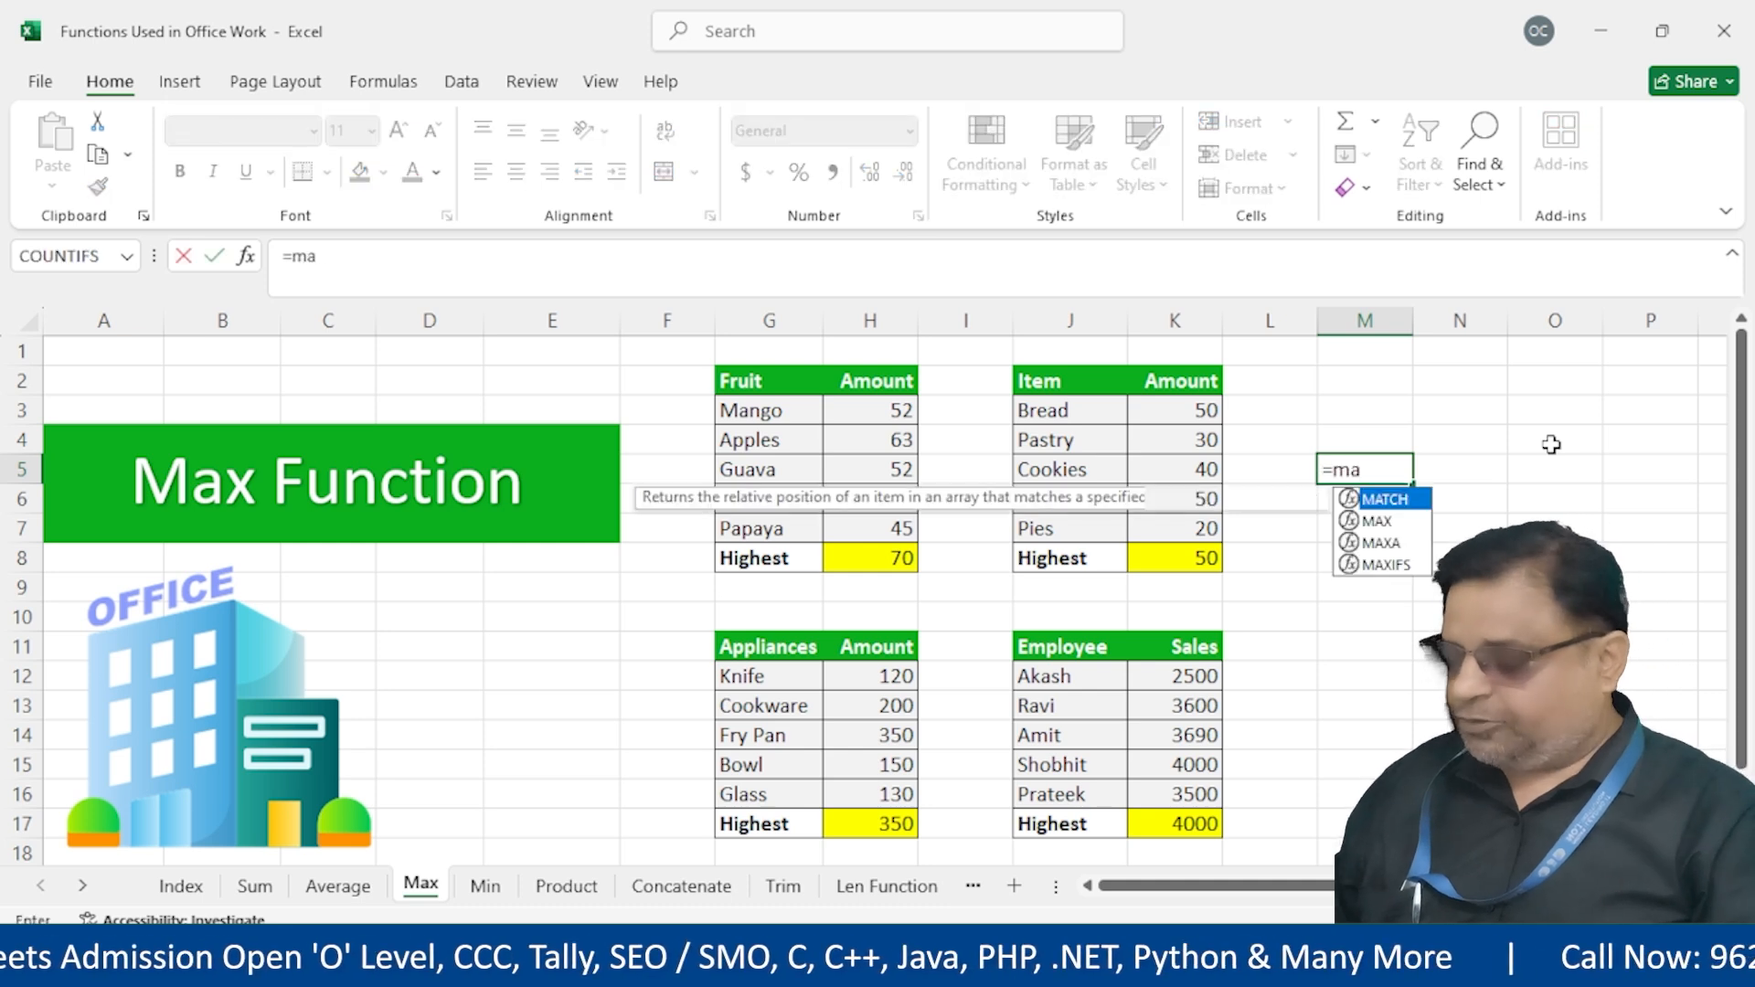
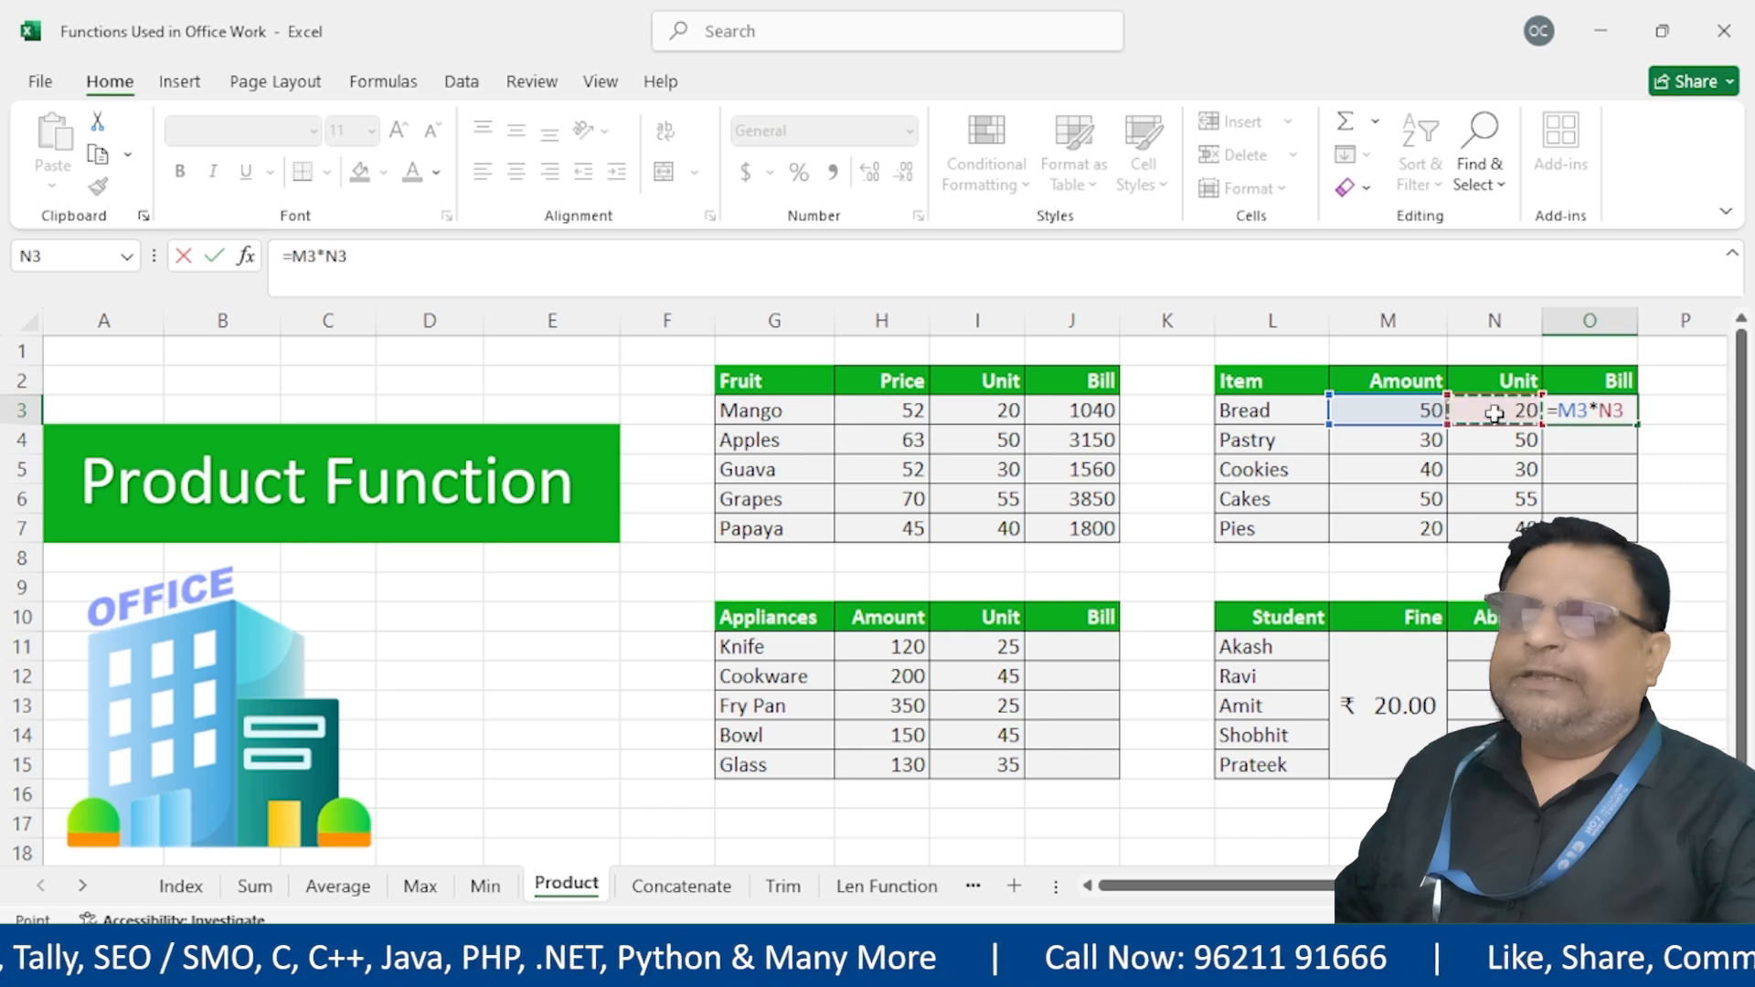
Confirm Bread's Amount-times-Unit bill and fill the Bill formulas down the Item and Fruit tables
key("Return")
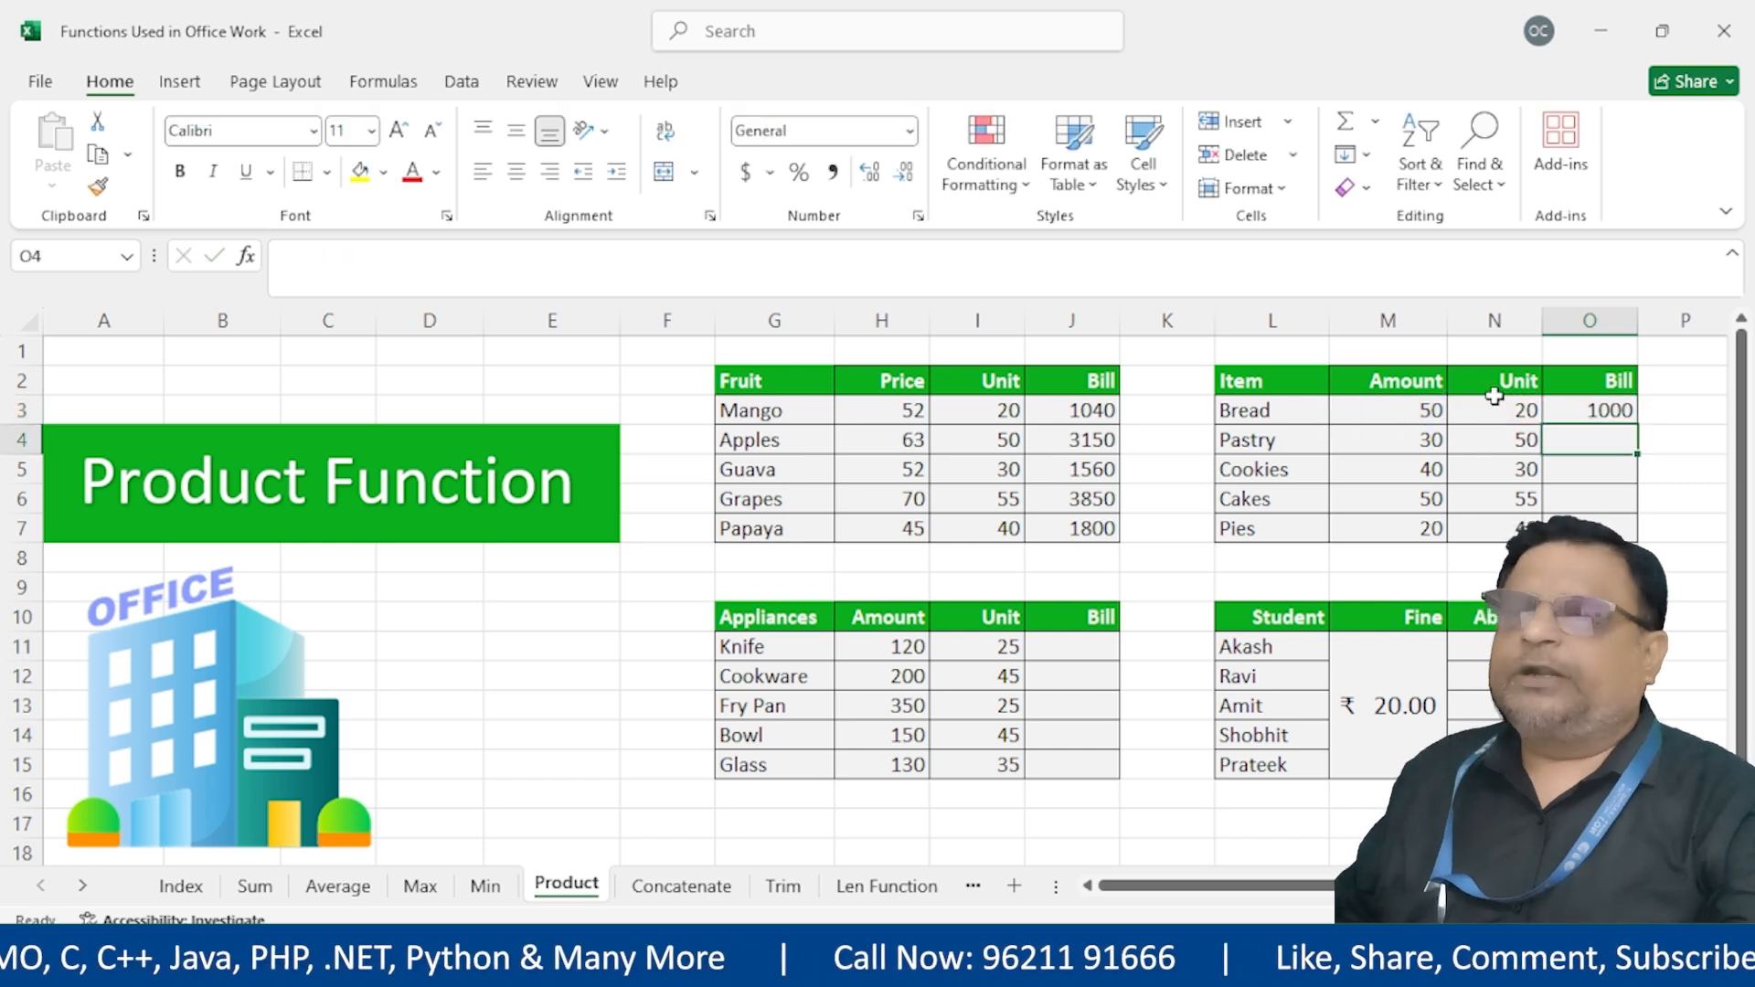
left_click(1595, 410)
left_click_drag(1636, 427, 1632, 538)
left_click_drag(1081, 402, 1084, 537)
left_click(1577, 466)
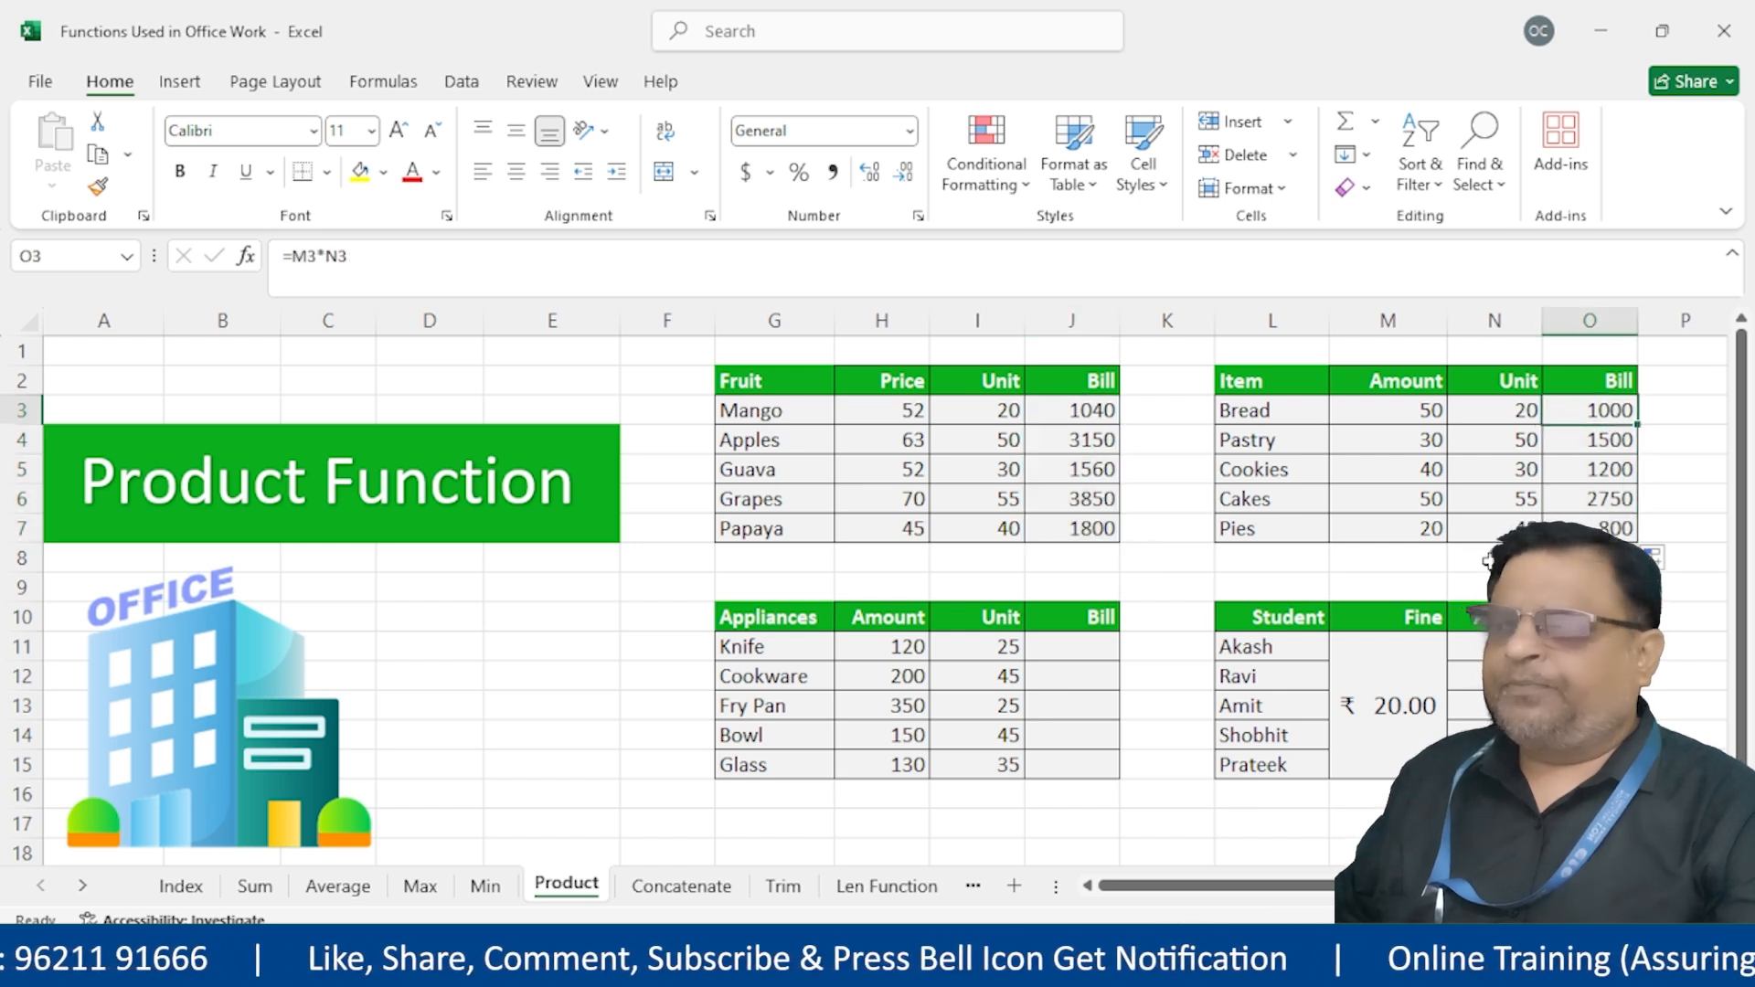
Enter =PRODUCT(H11:I11) into all Appliances Bill cells, giving 3000, 9000, 8750, 6750, 4550
left_click_drag(1059, 644, 1060, 768)
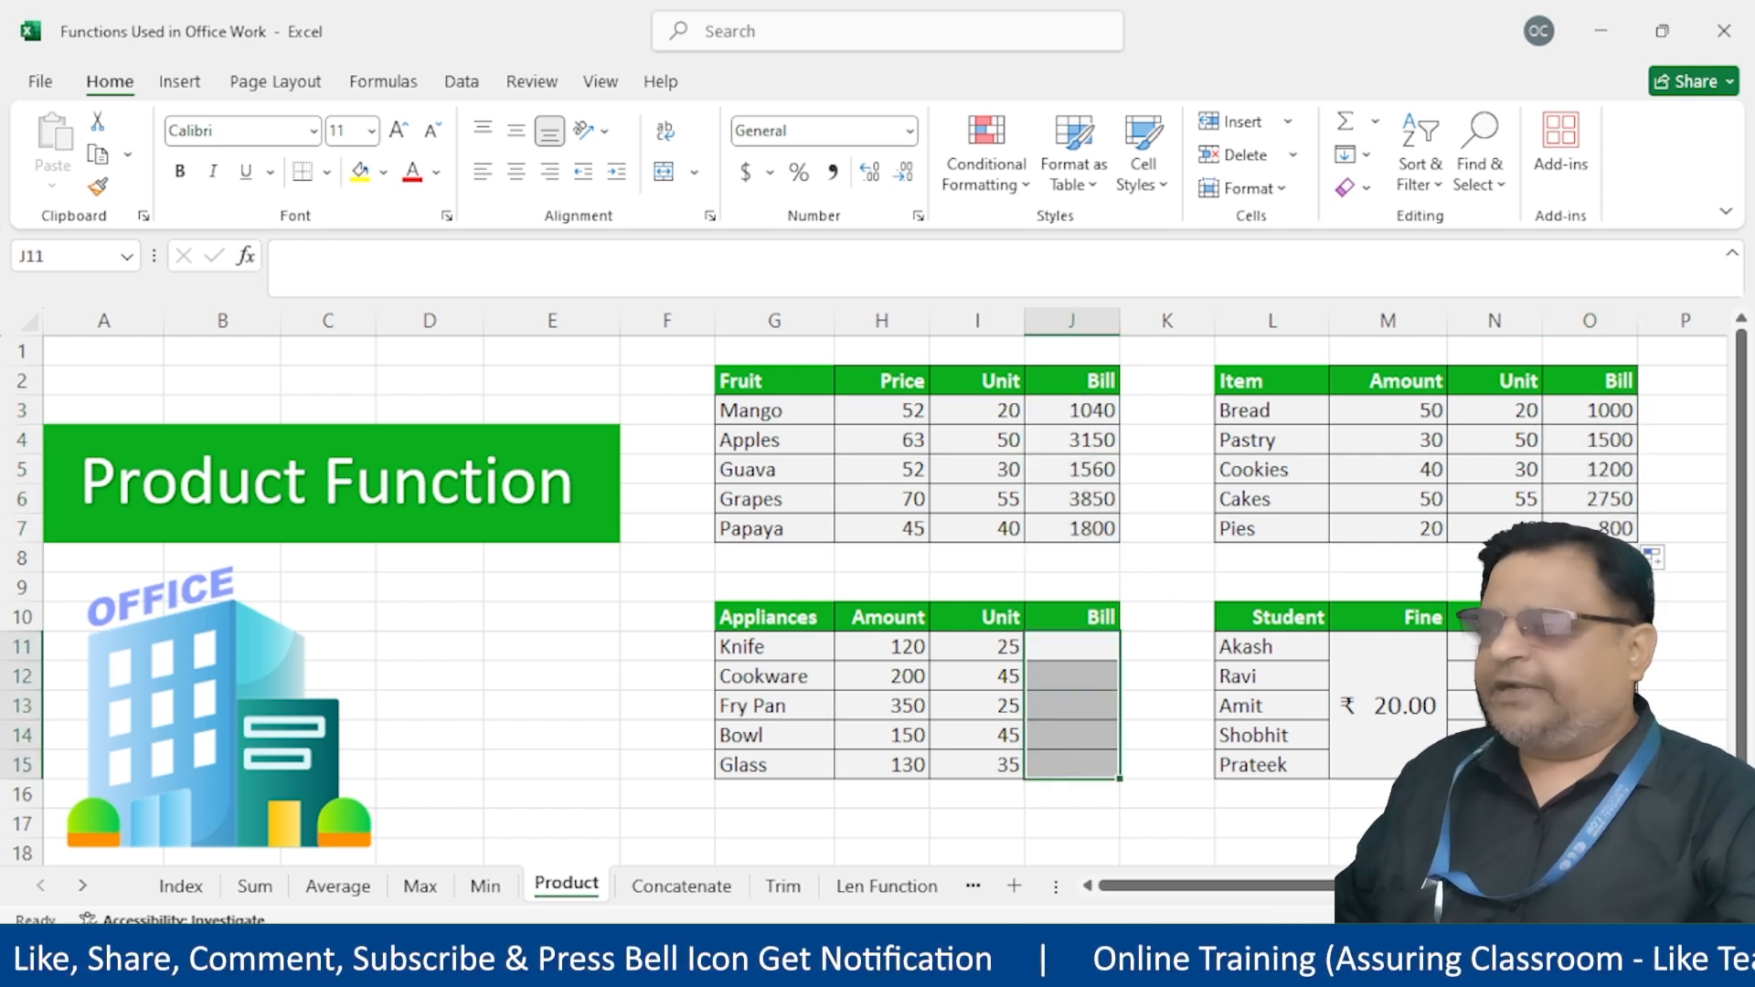
type("=")
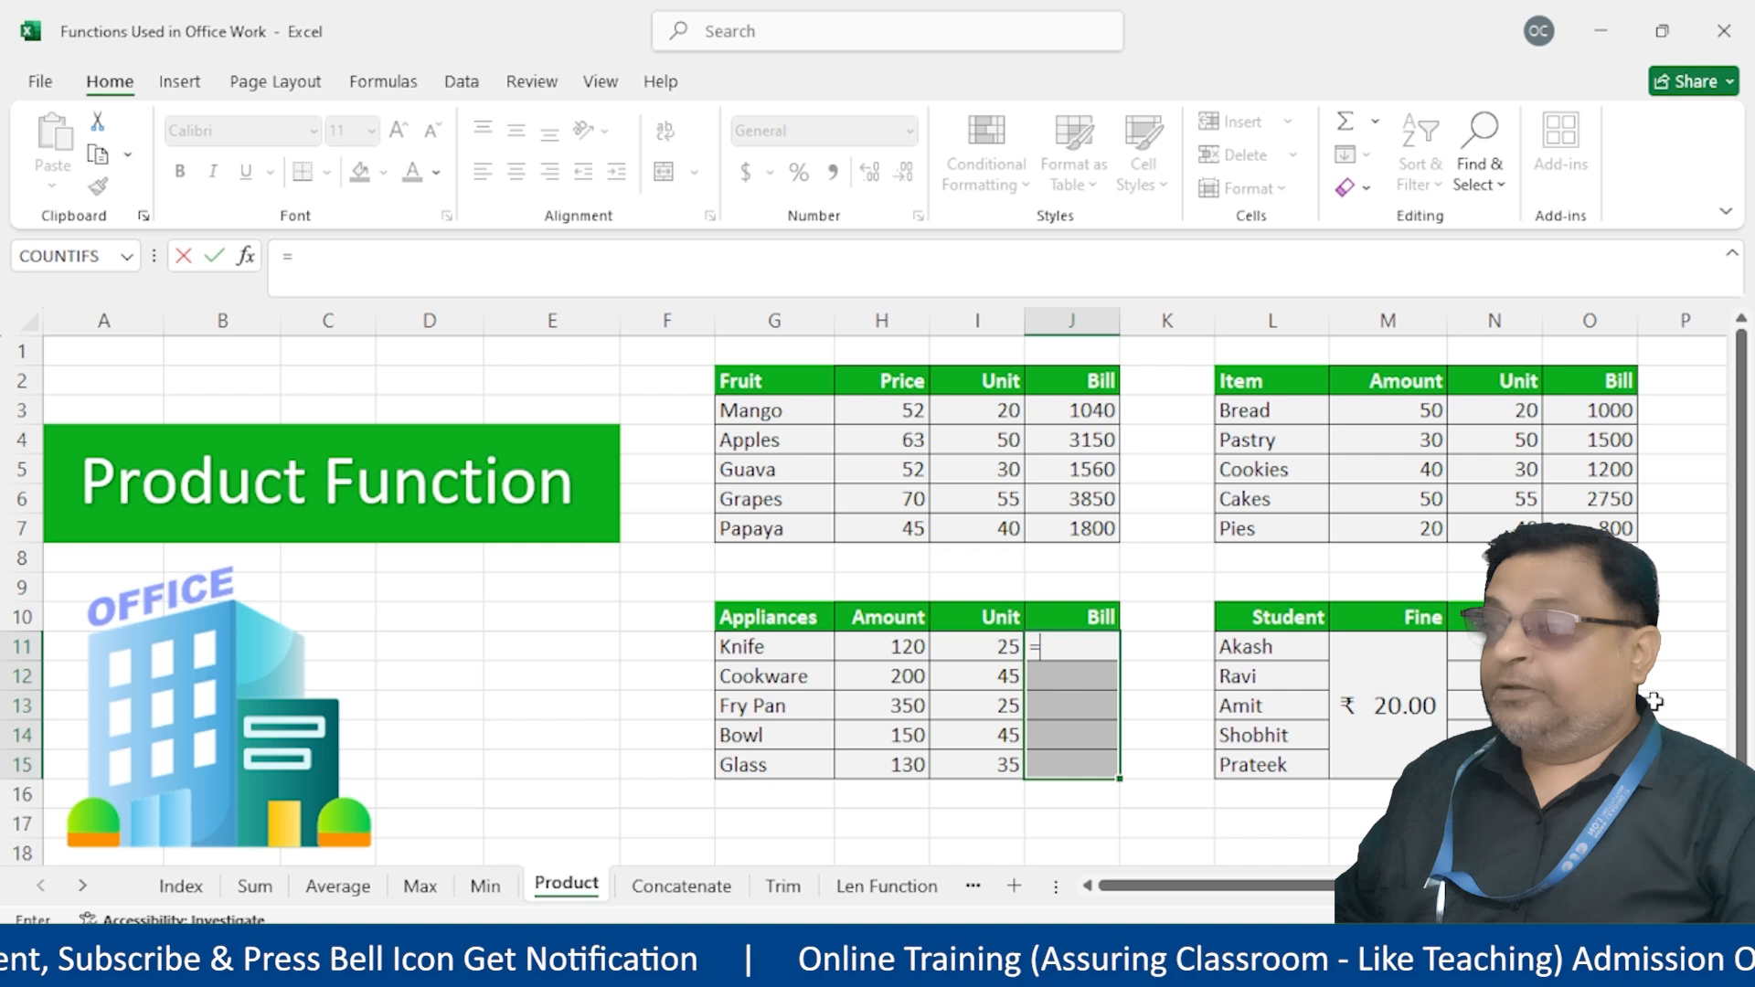
type("p")
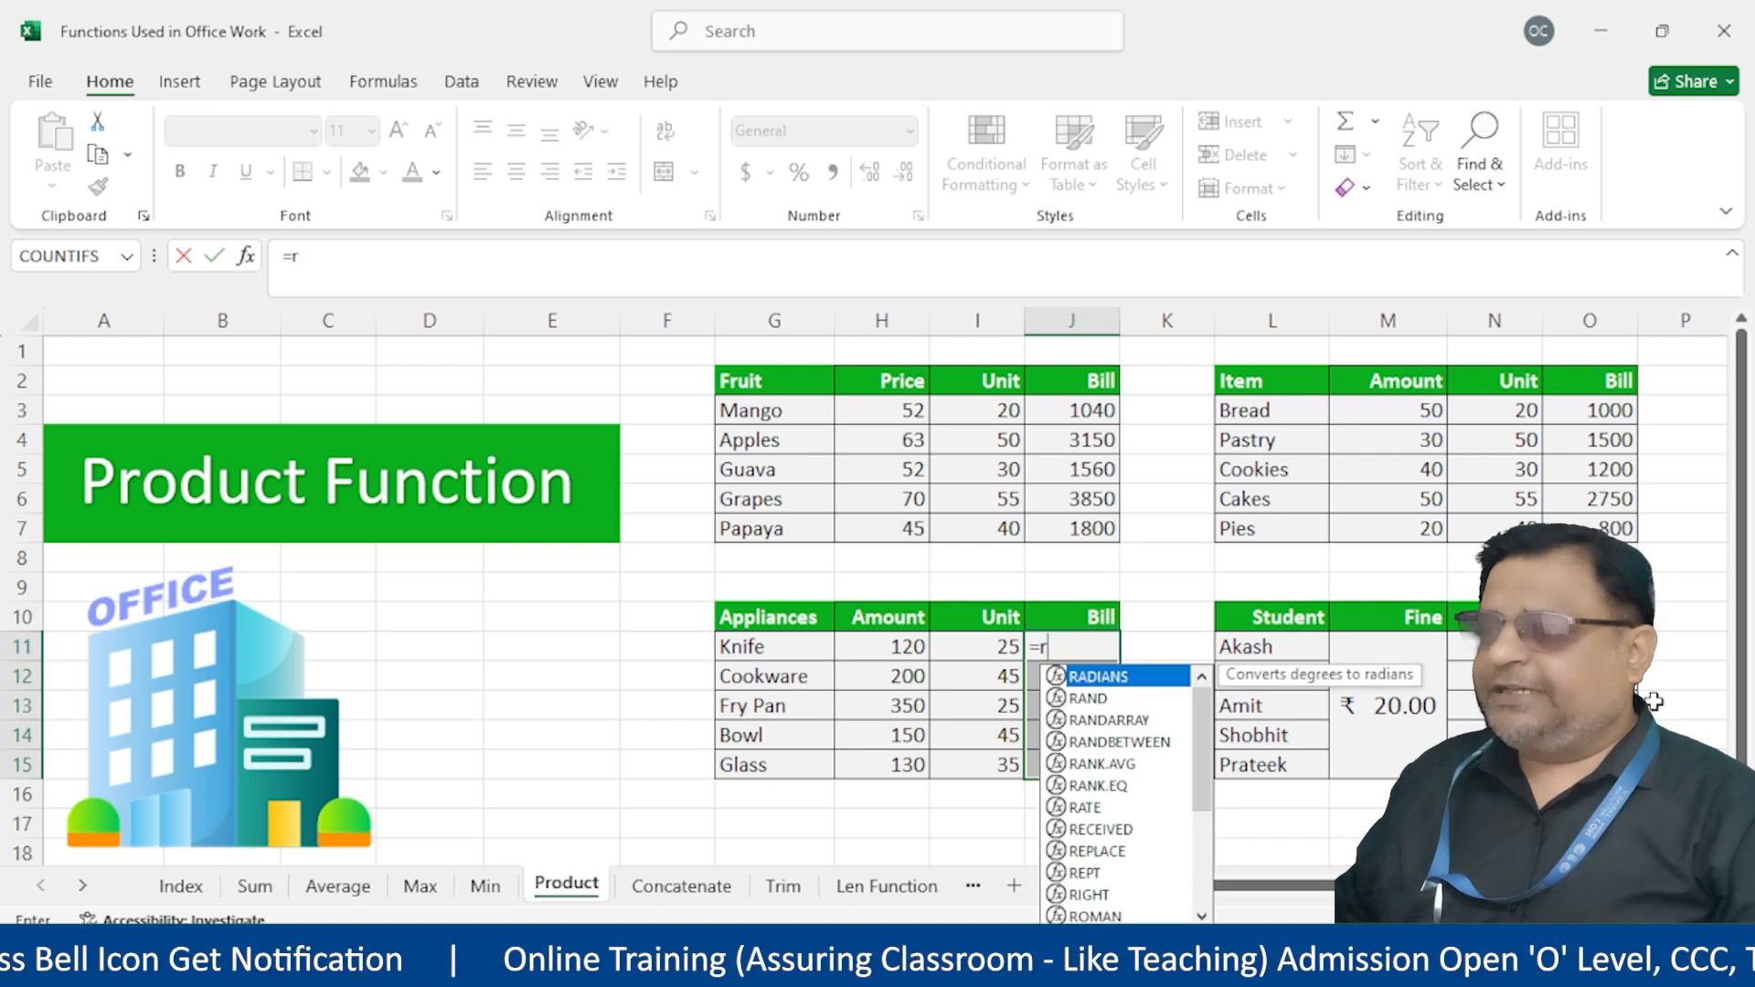
type("r")
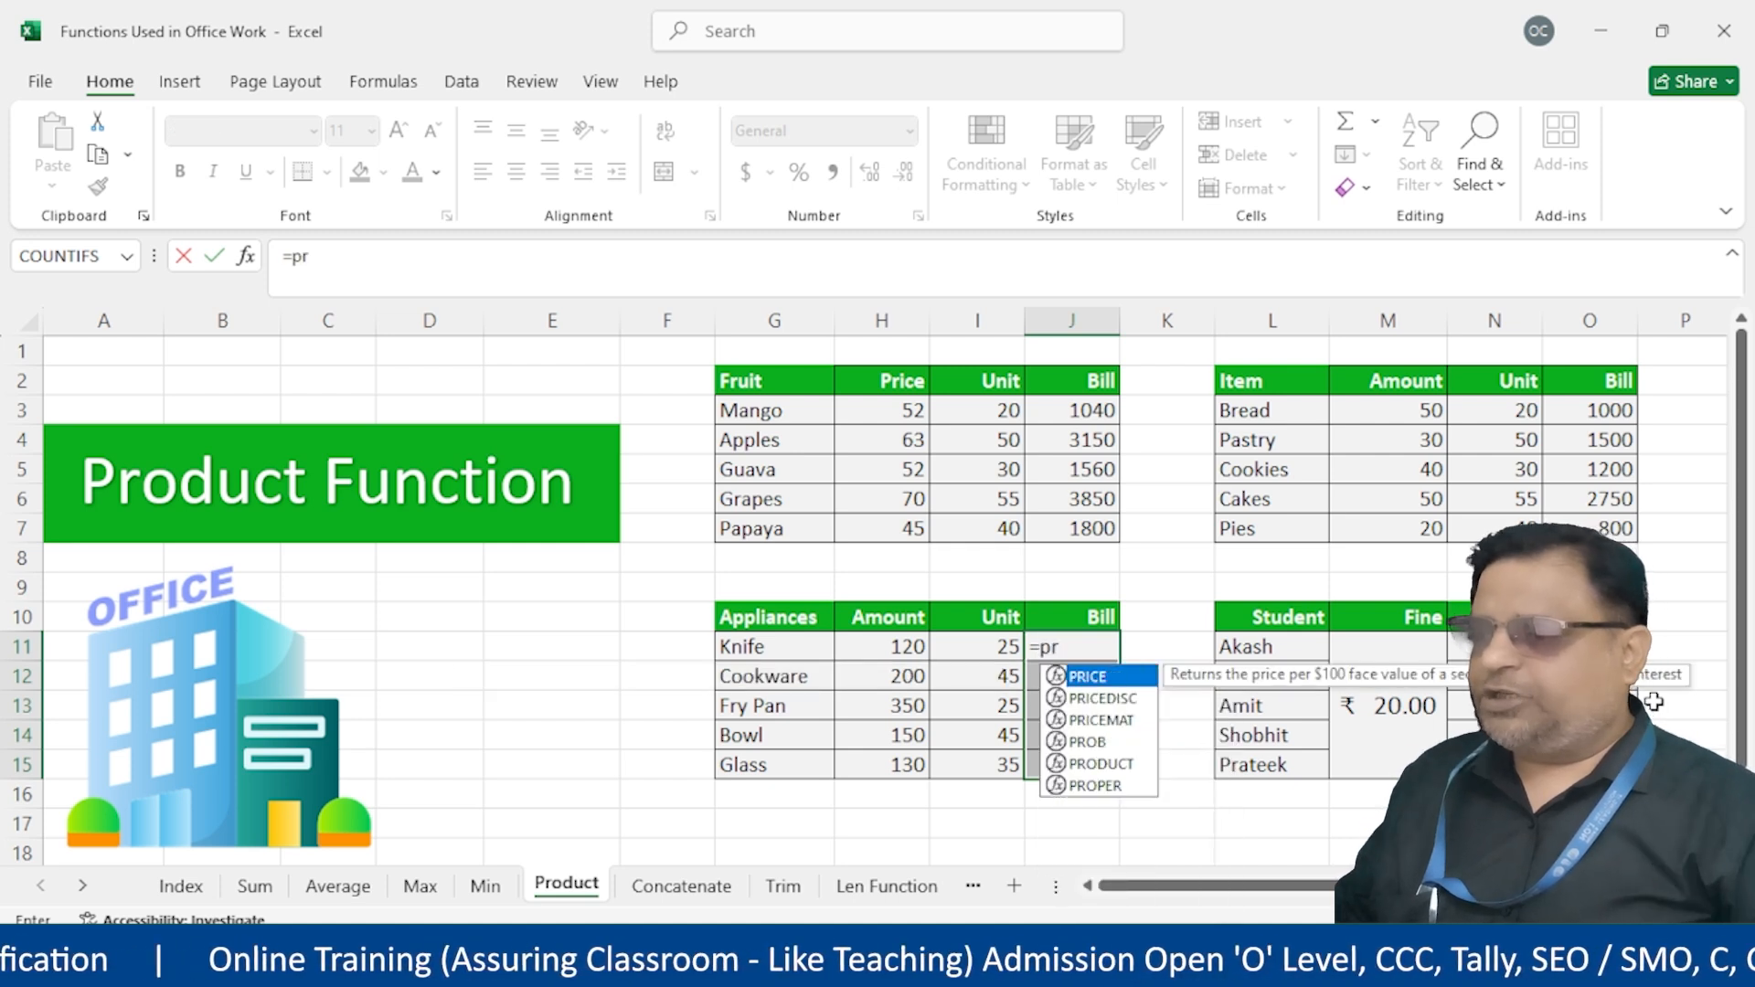
key("Down")
key("Down")
key("Down")
key("Down")
key("Tab")
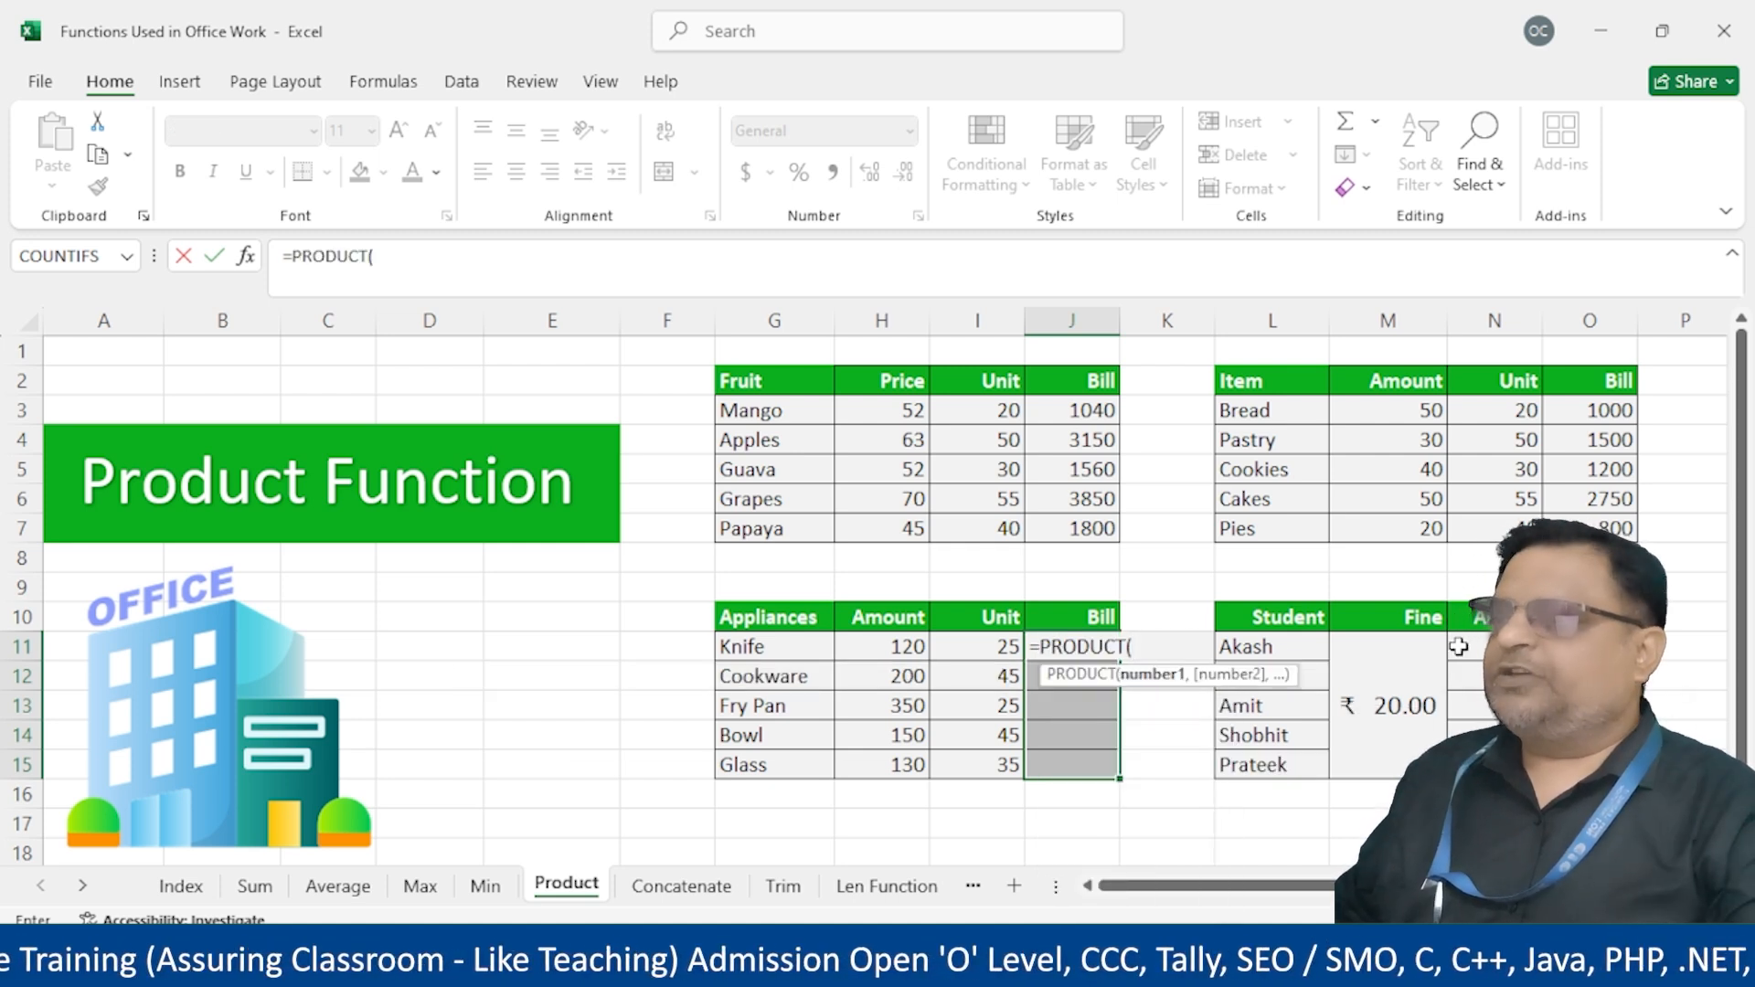
left_click_drag(864, 646, 995, 645)
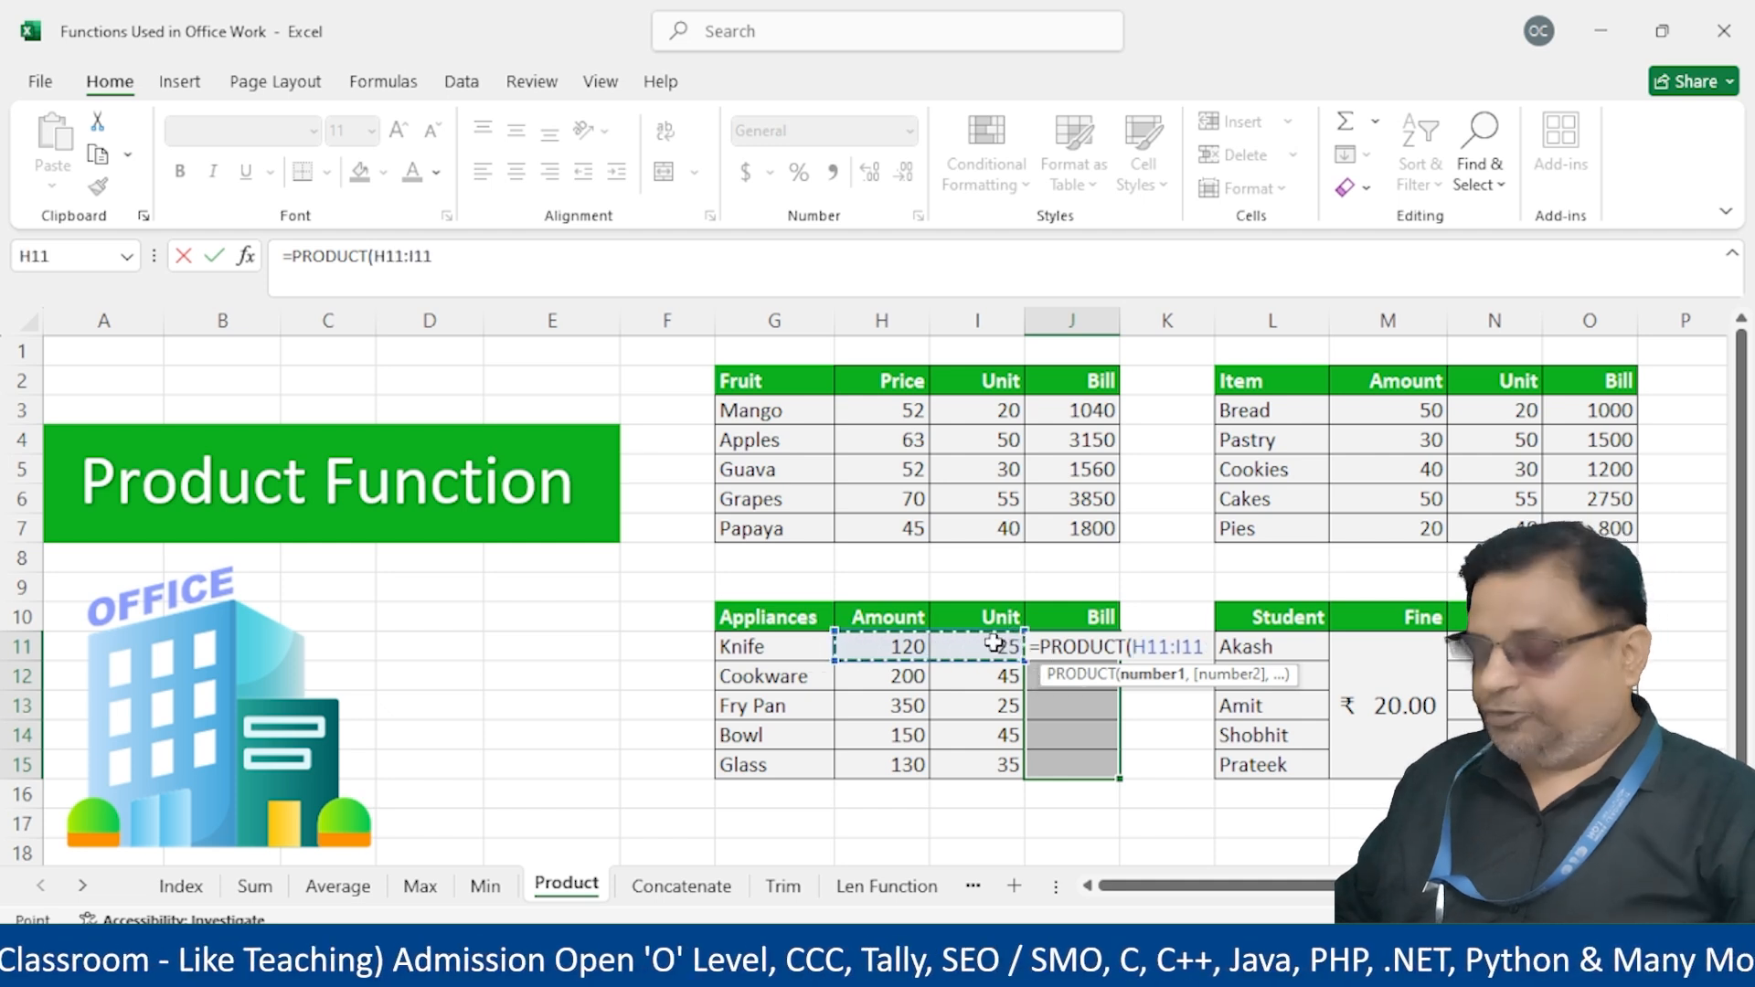
type(")")
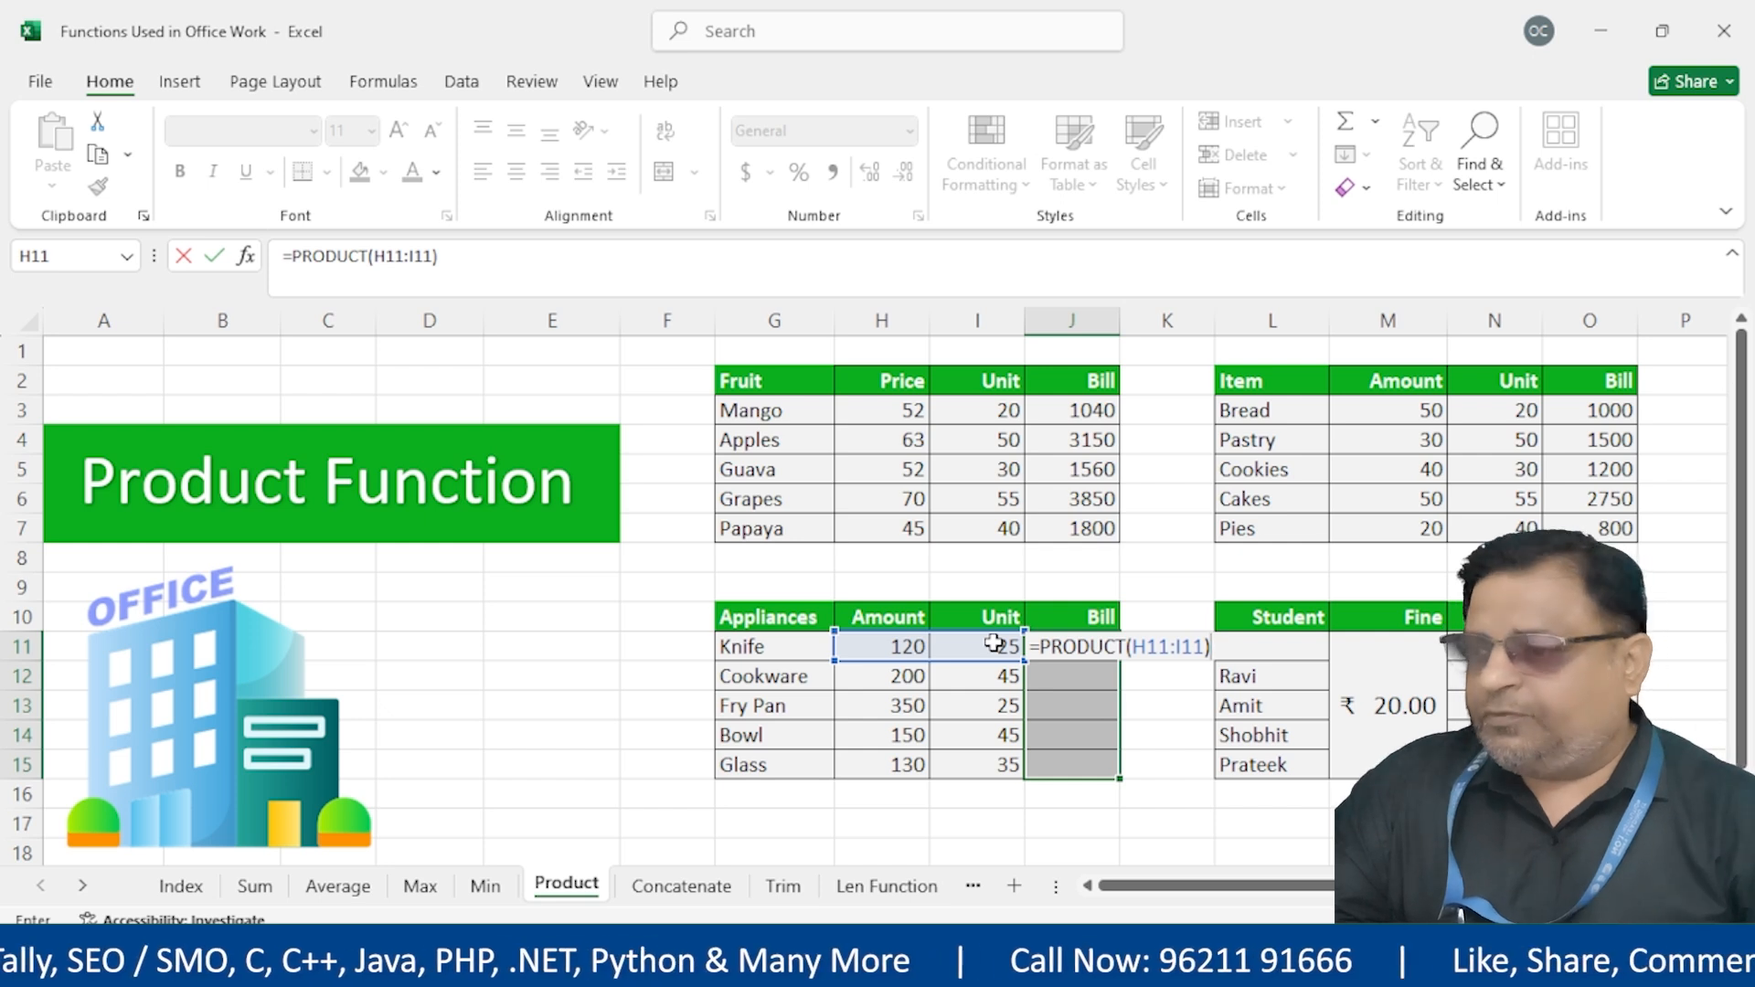
key("ctrl+Return")
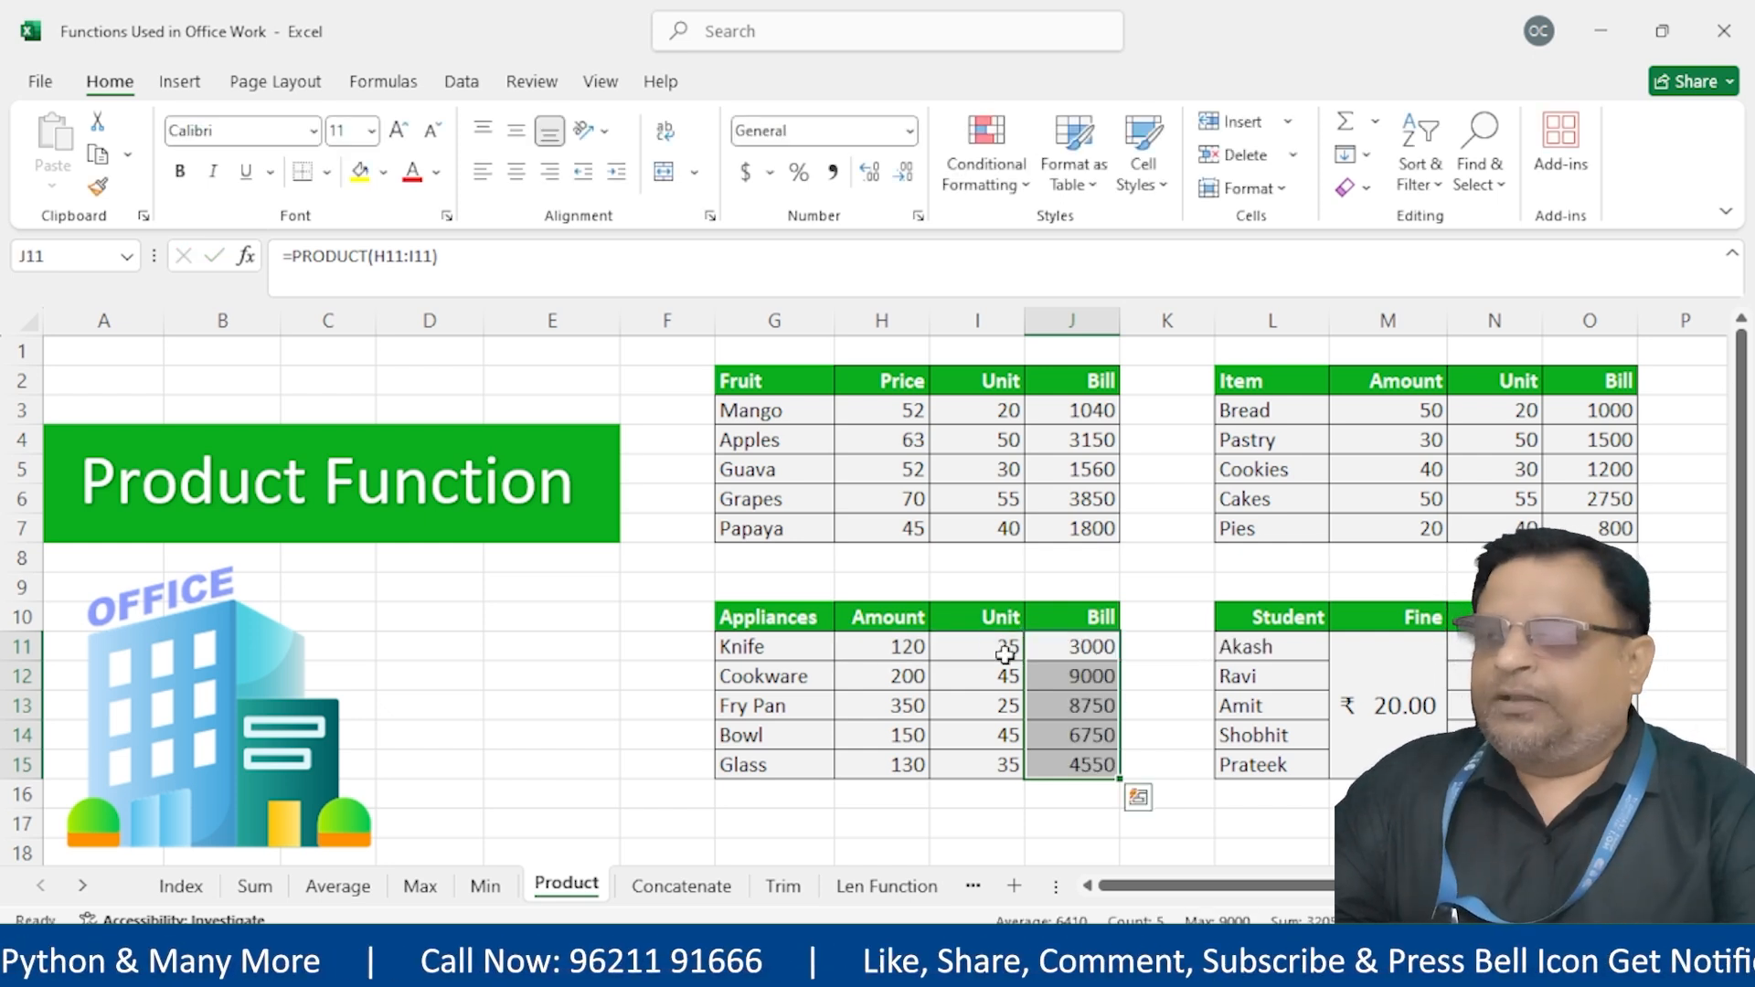
left_click_drag(1070, 410, 1074, 554)
left_click_drag(1609, 425, 1609, 510)
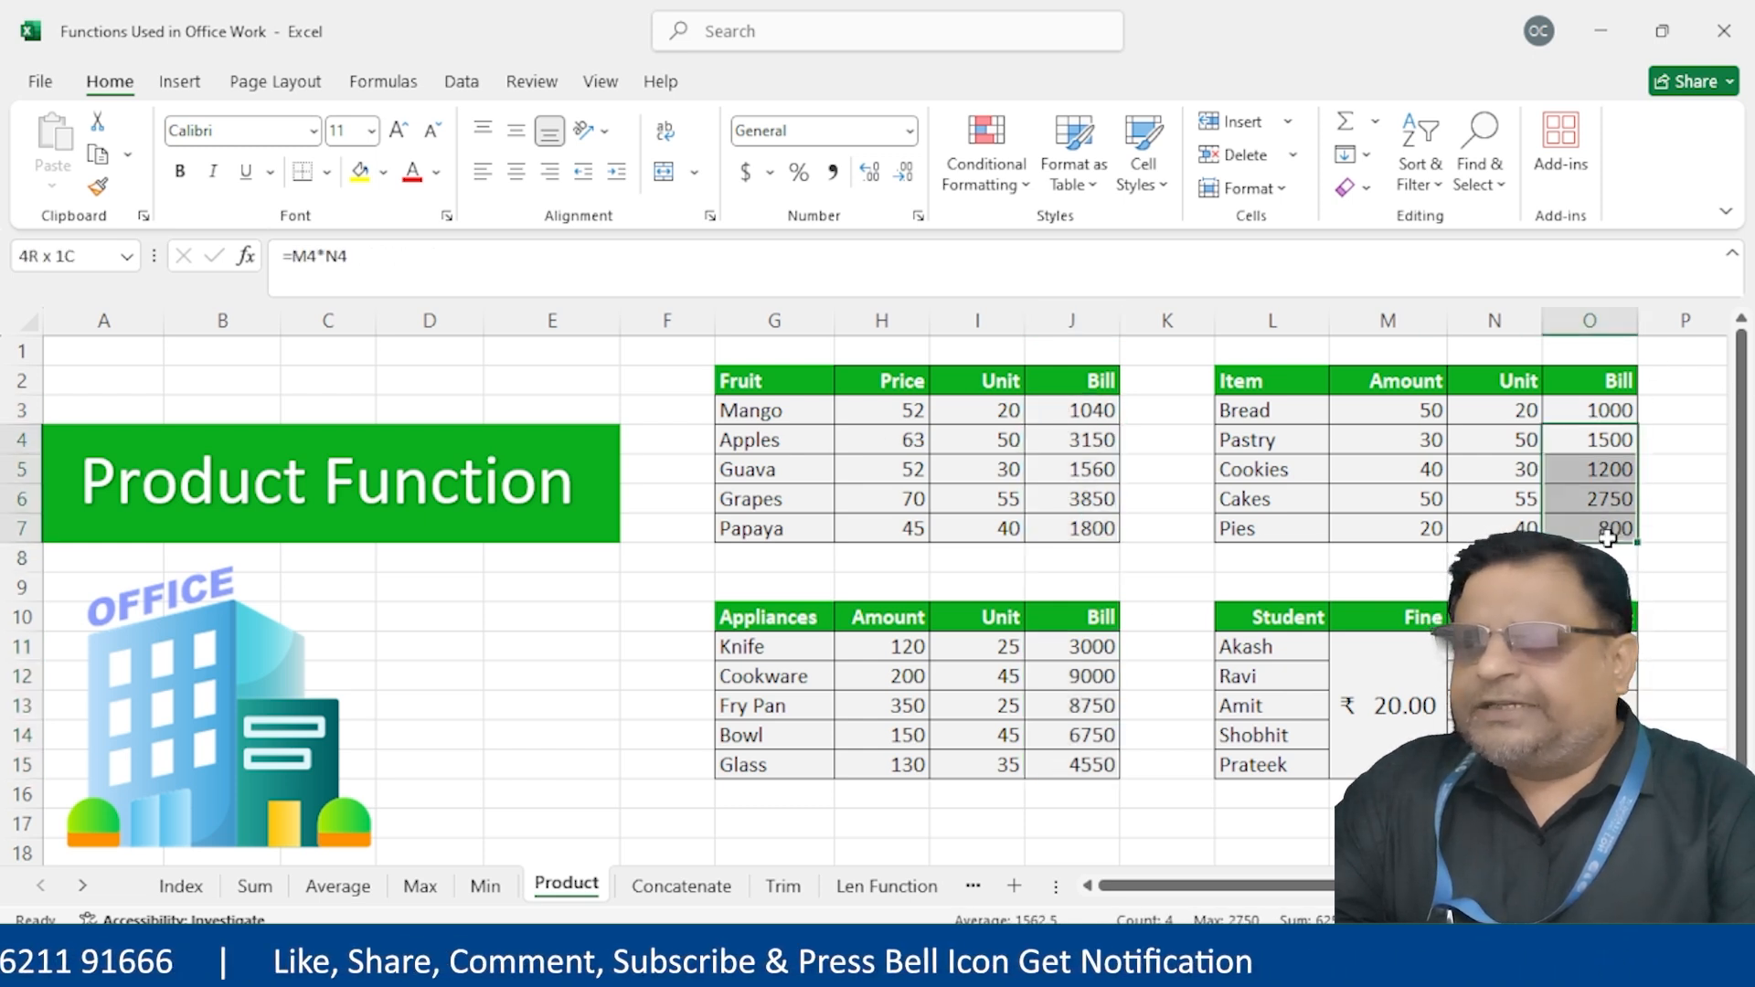
left_click_drag(1100, 413, 1105, 526)
left_click_drag(1069, 659, 1080, 770)
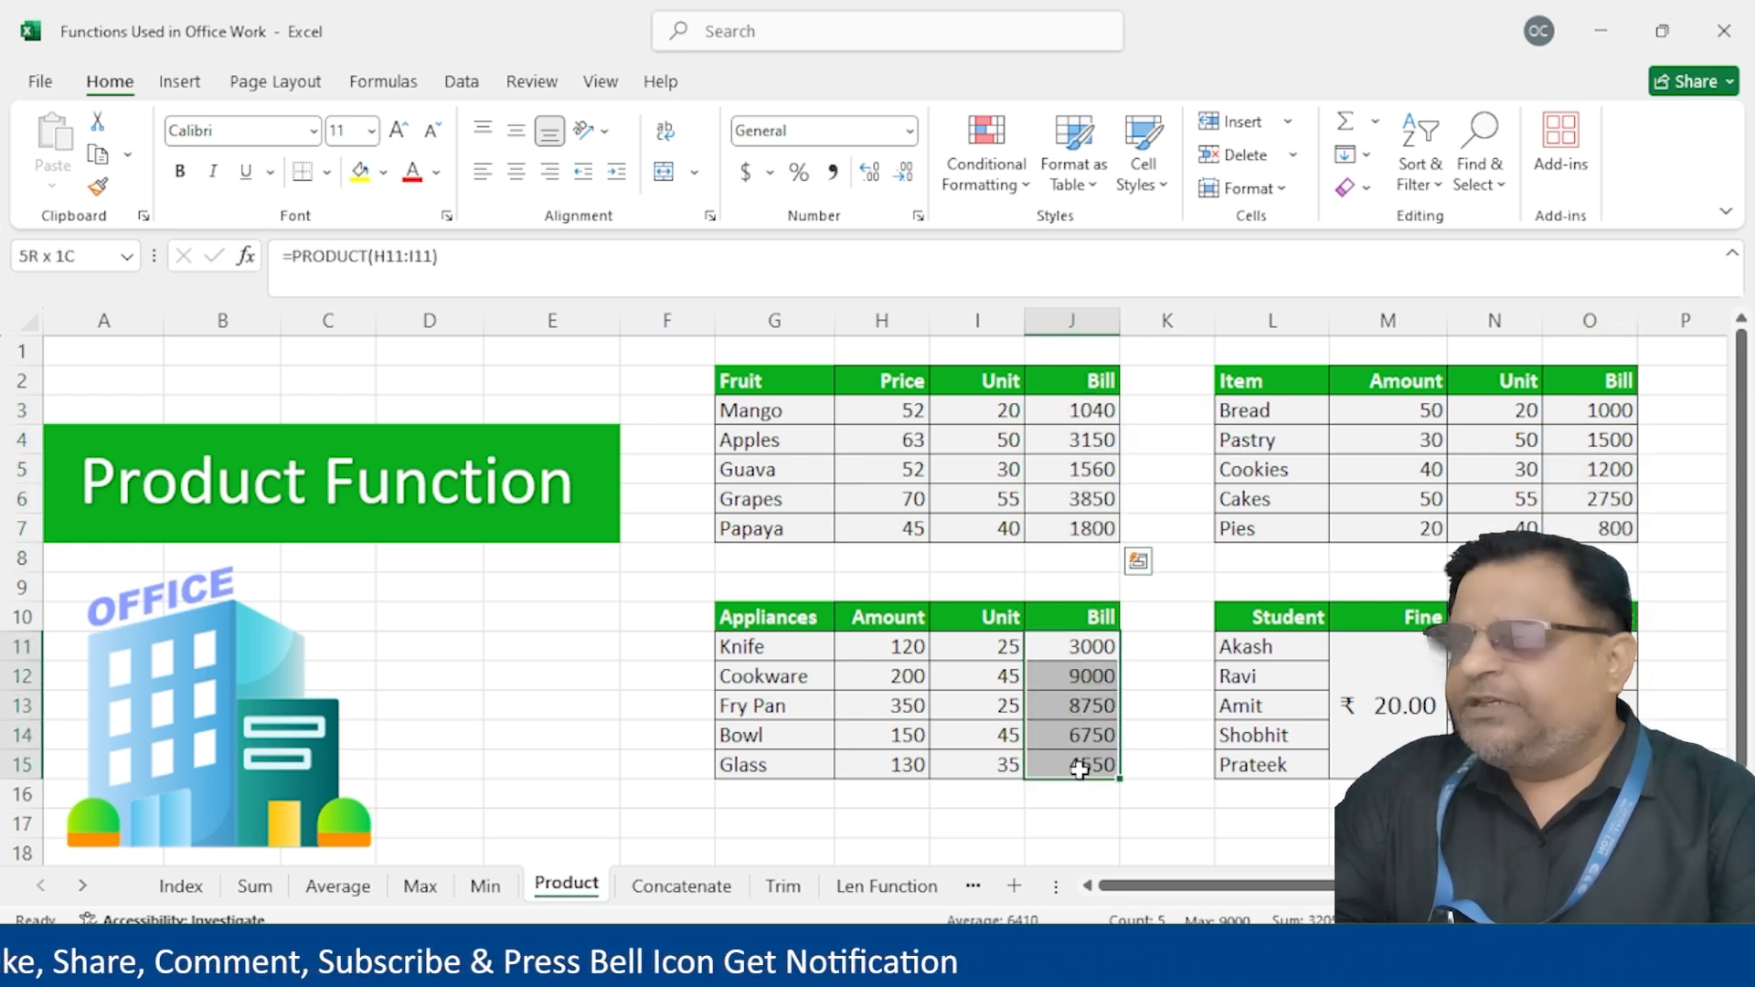
left_click(1088, 650)
left_click_drag(1119, 660, 1120, 770)
left_click_drag(1099, 409, 1107, 549)
left_click_drag(1628, 413, 1602, 535)
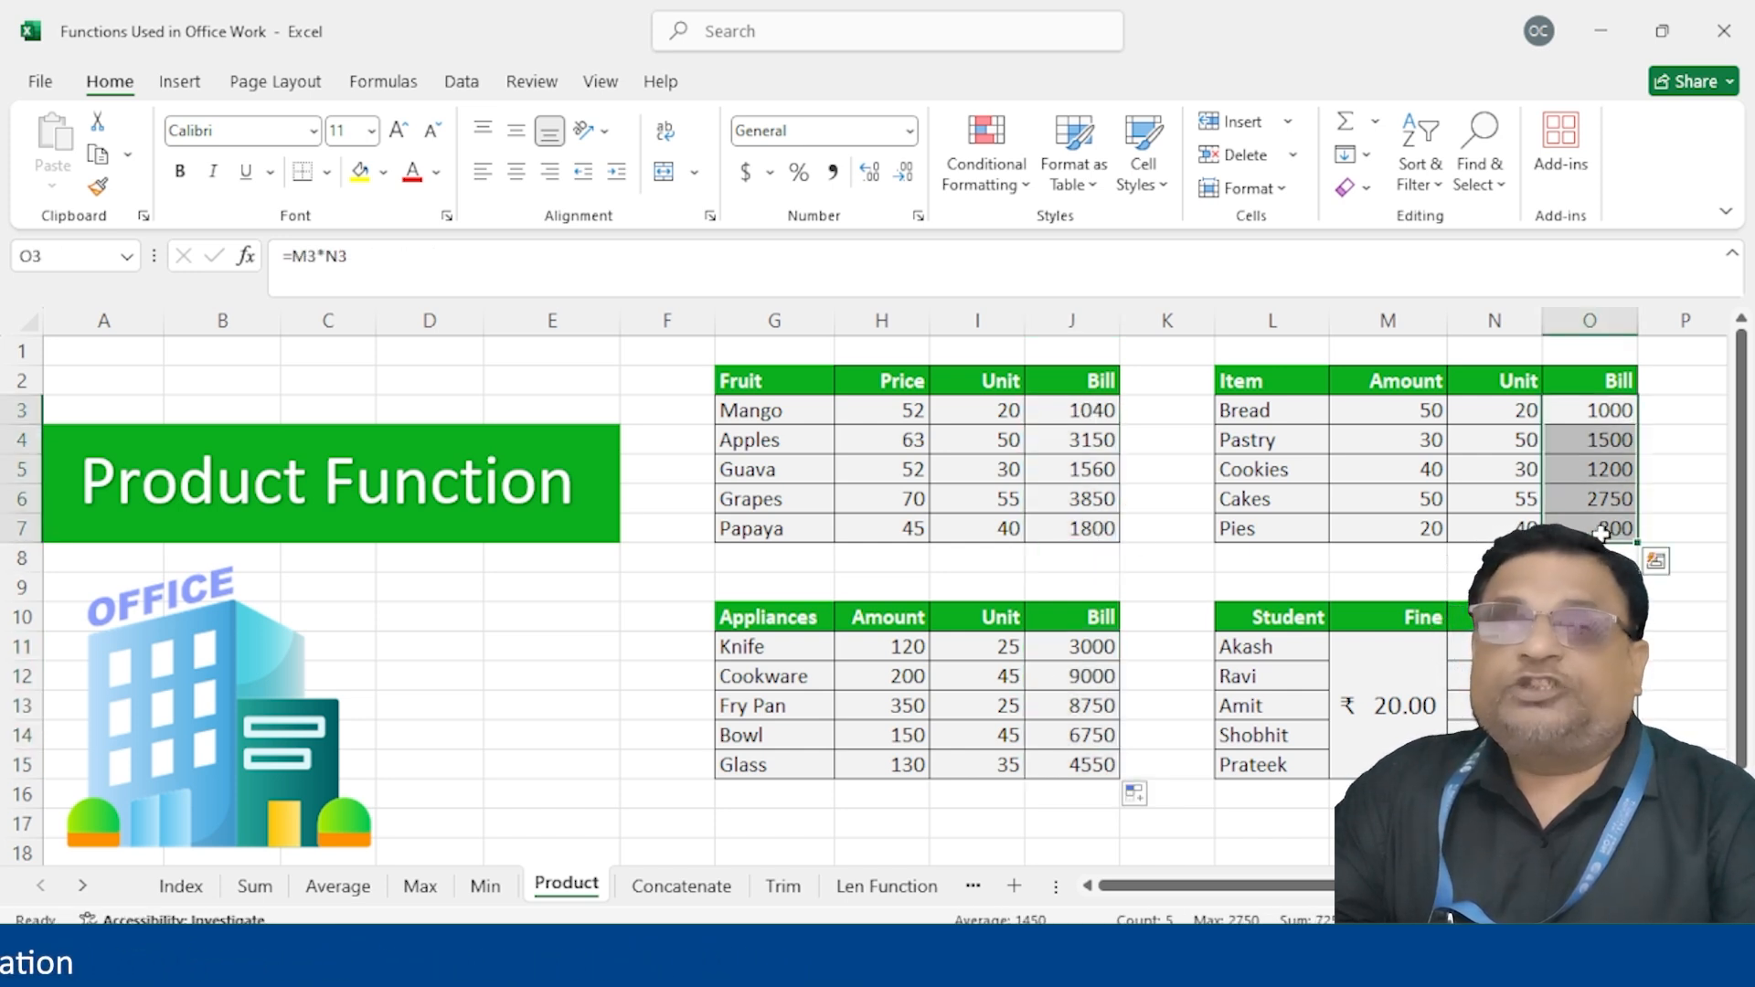
left_click_drag(1592, 648, 1593, 764)
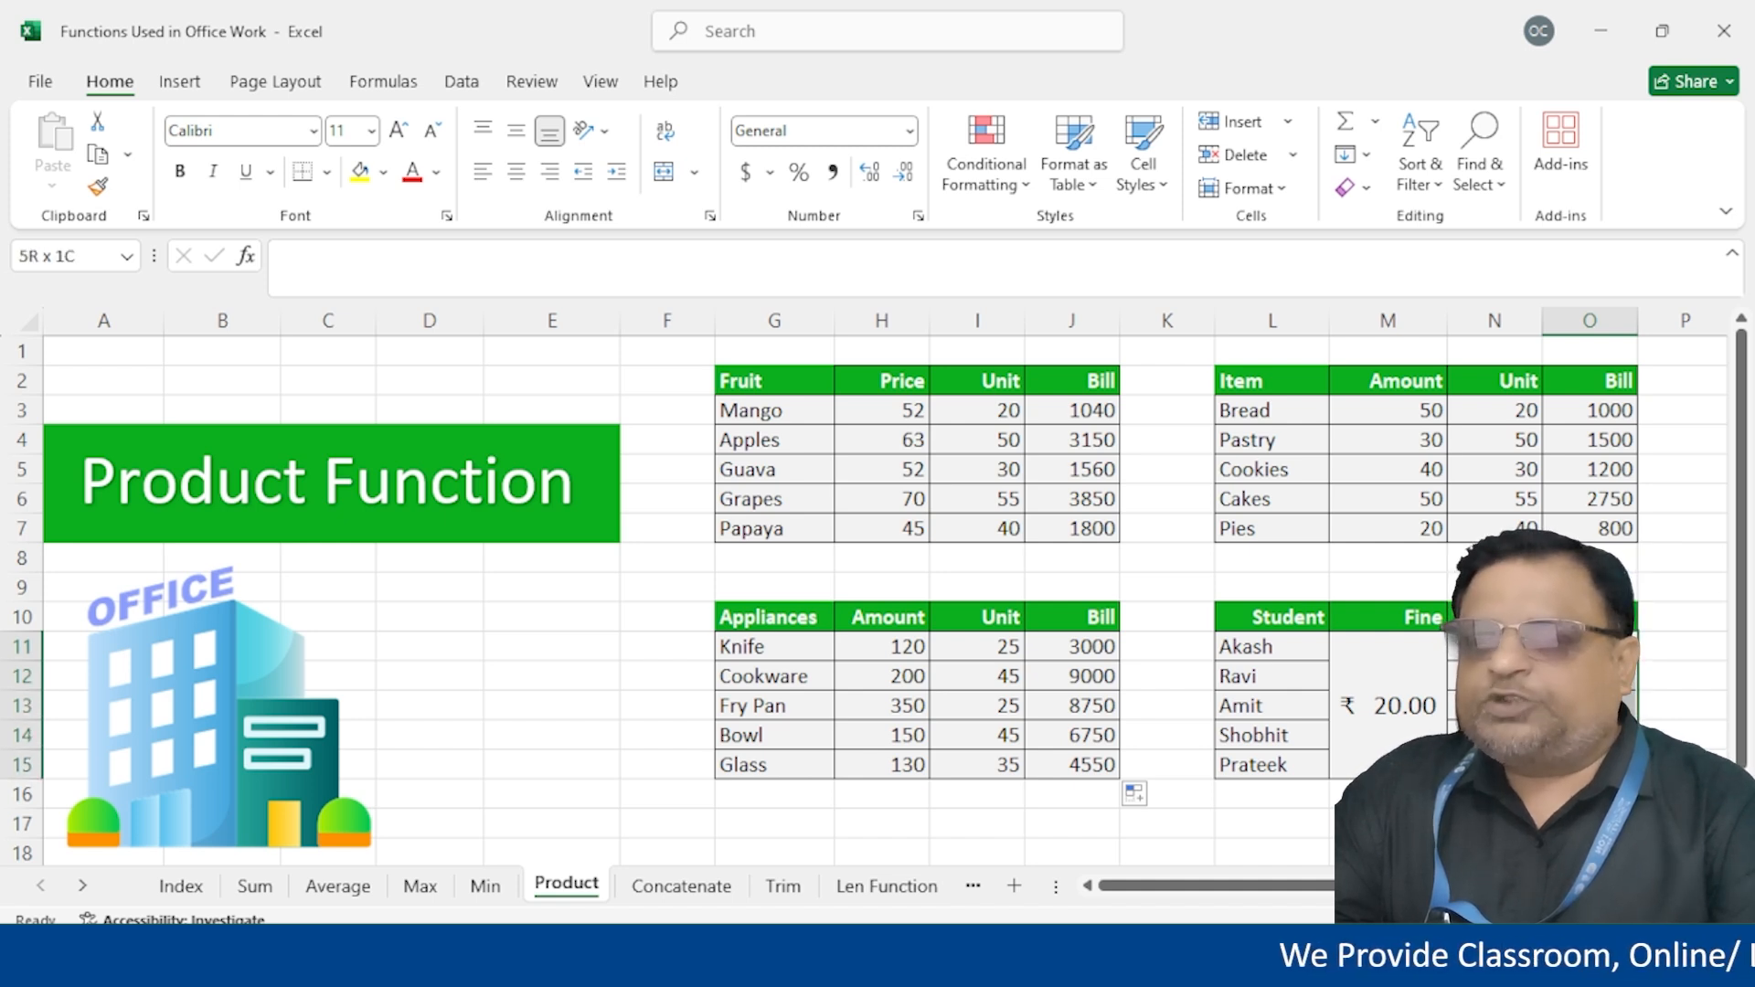
left_click(1409, 639)
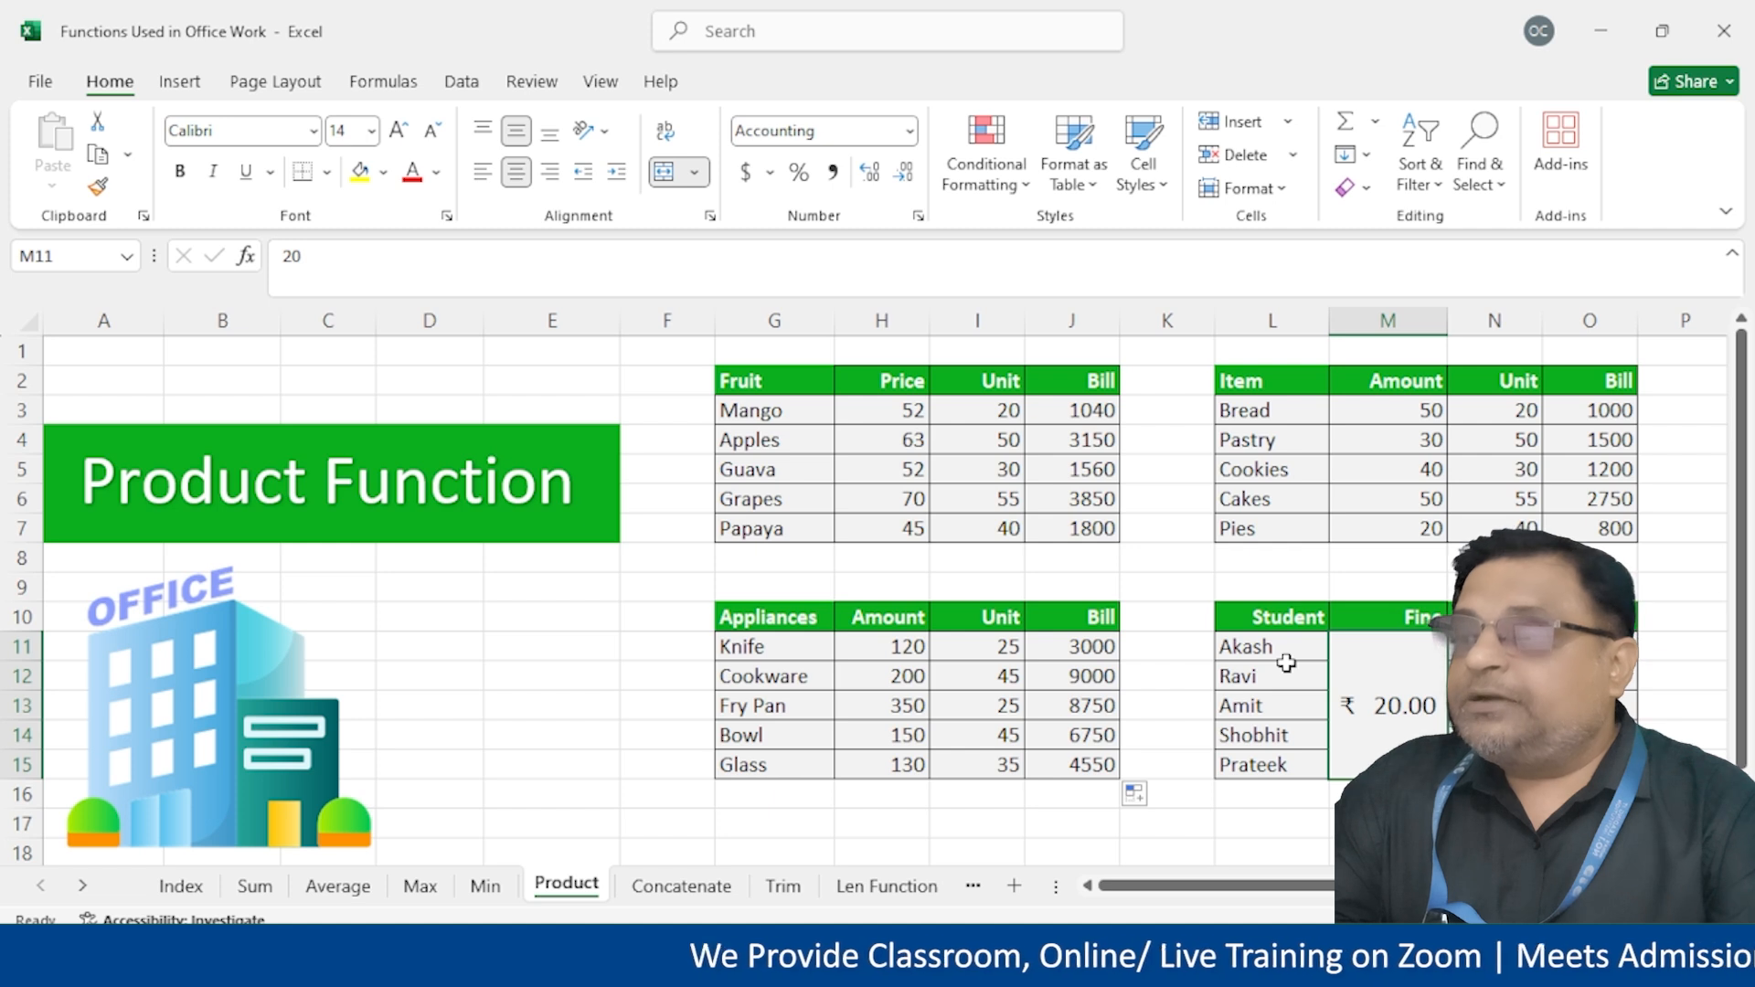
left_click_drag(1495, 647, 1495, 764)
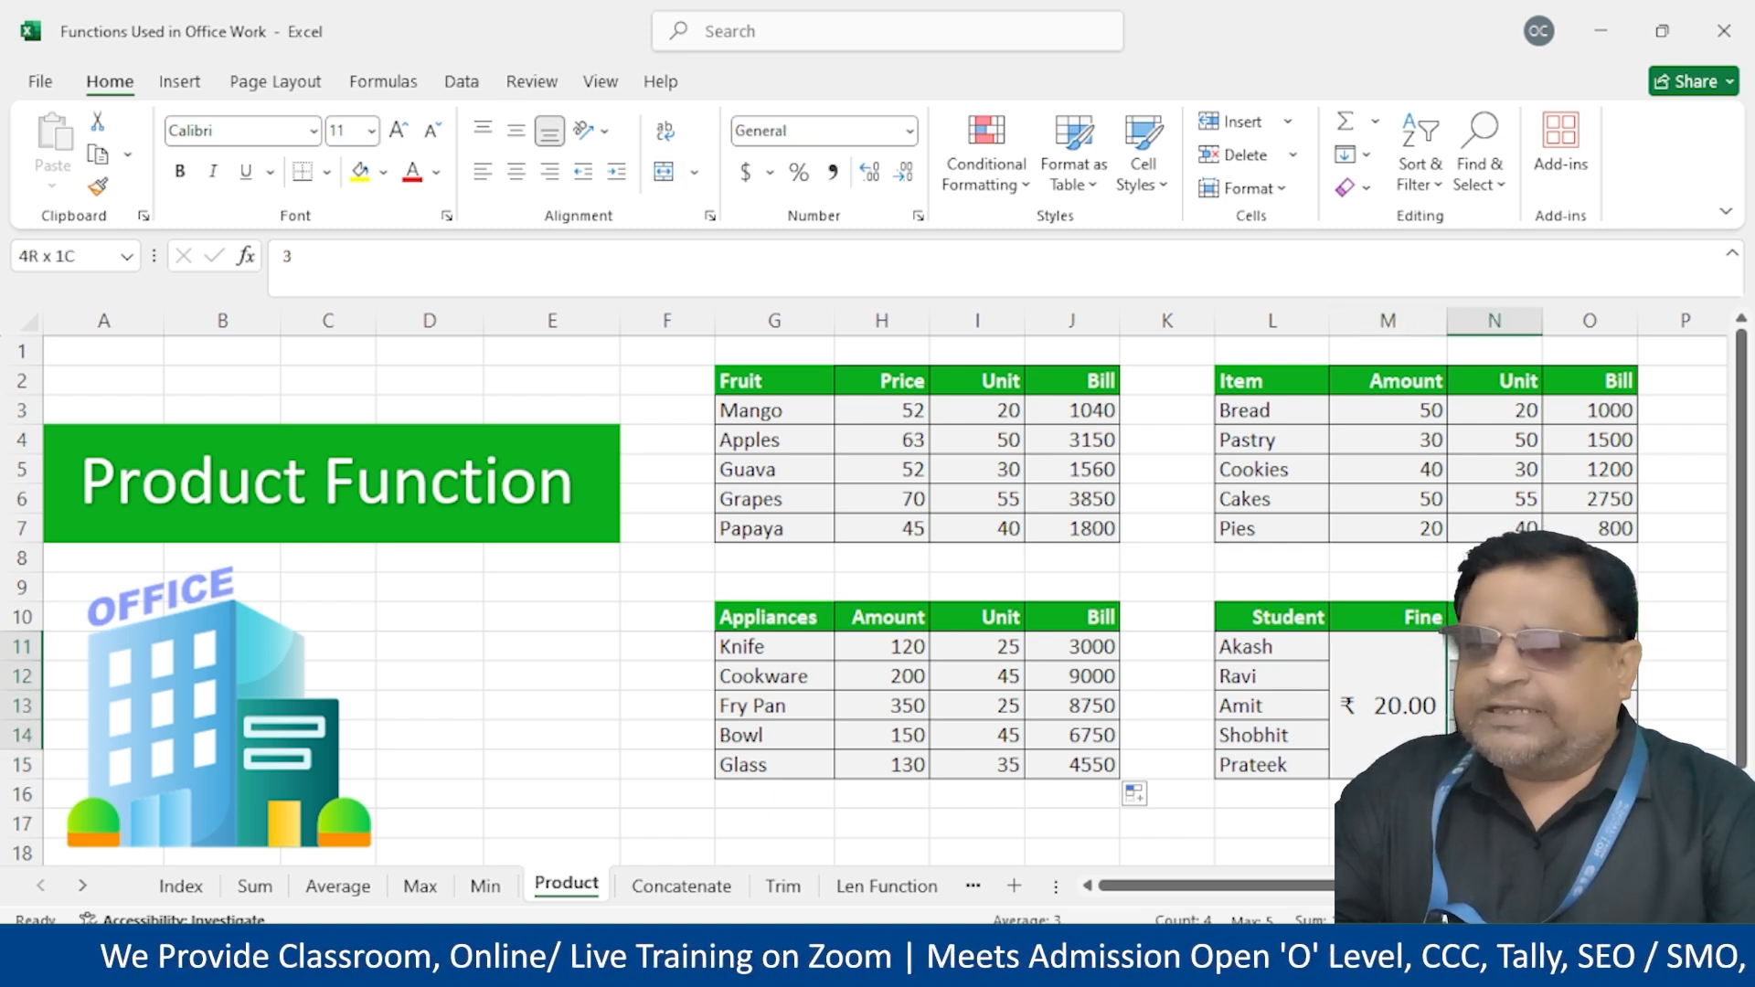
left_click(1589, 647)
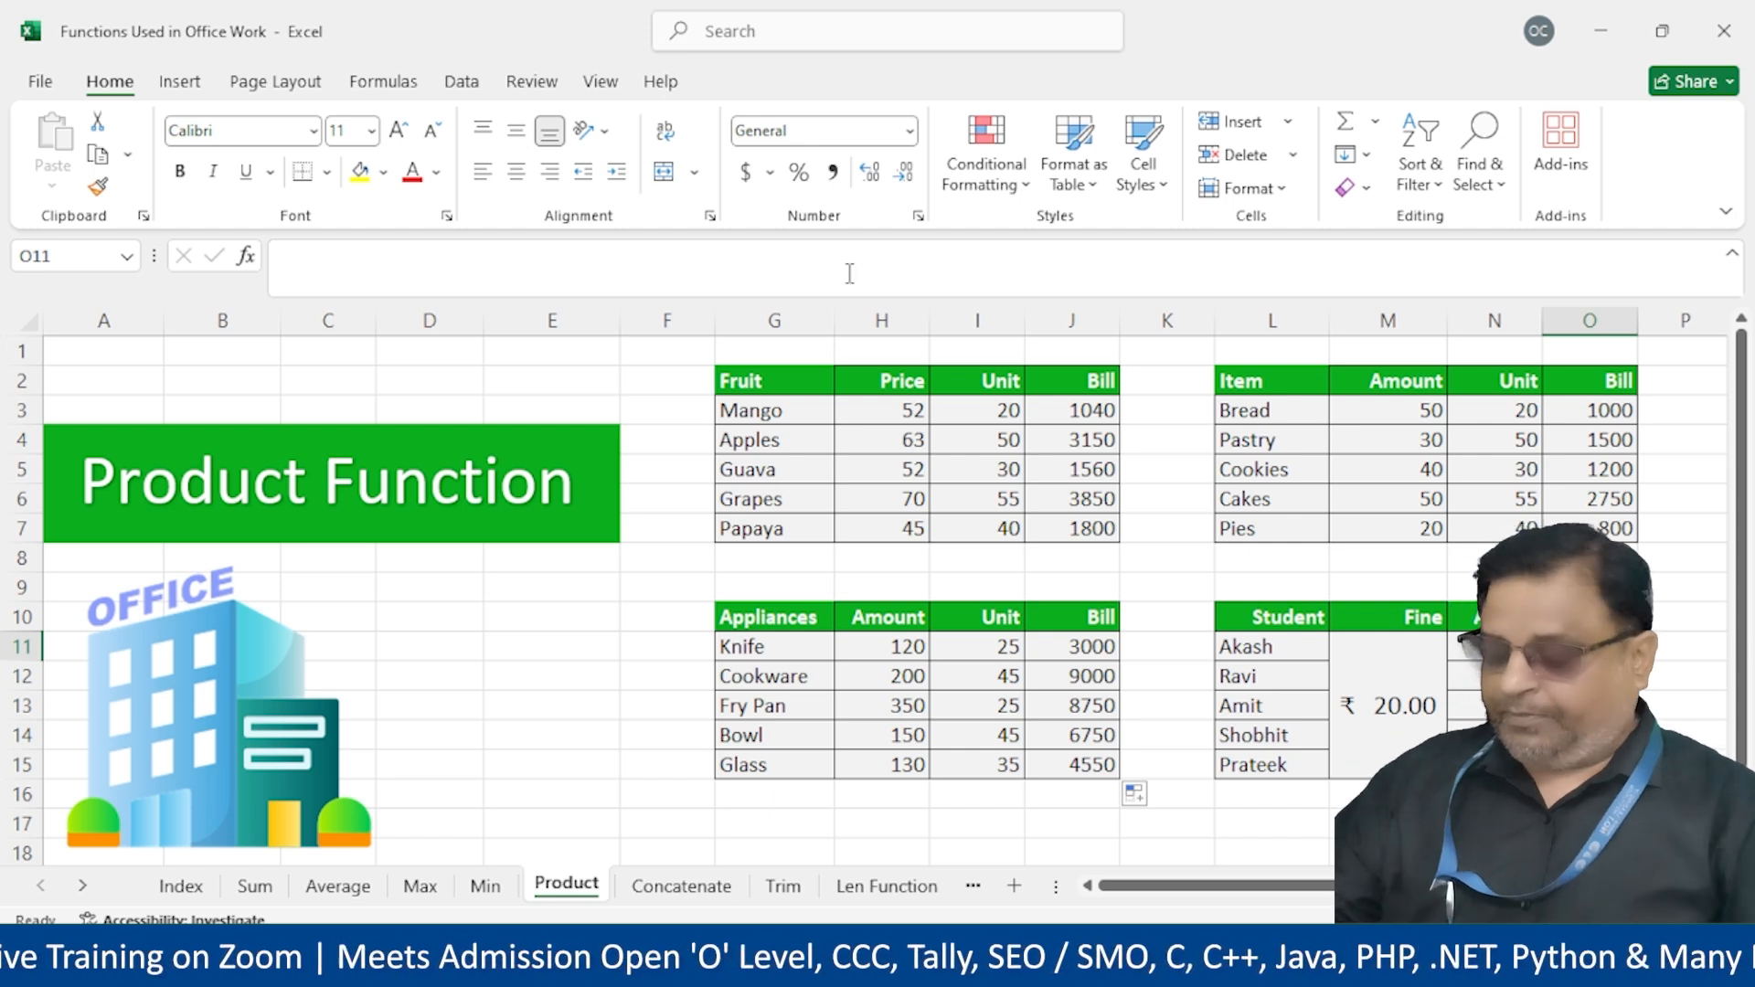
Build Akash's fine formula =$M$11*N12 with an absolute Fine reference and copy it down to Prateek
type("=")
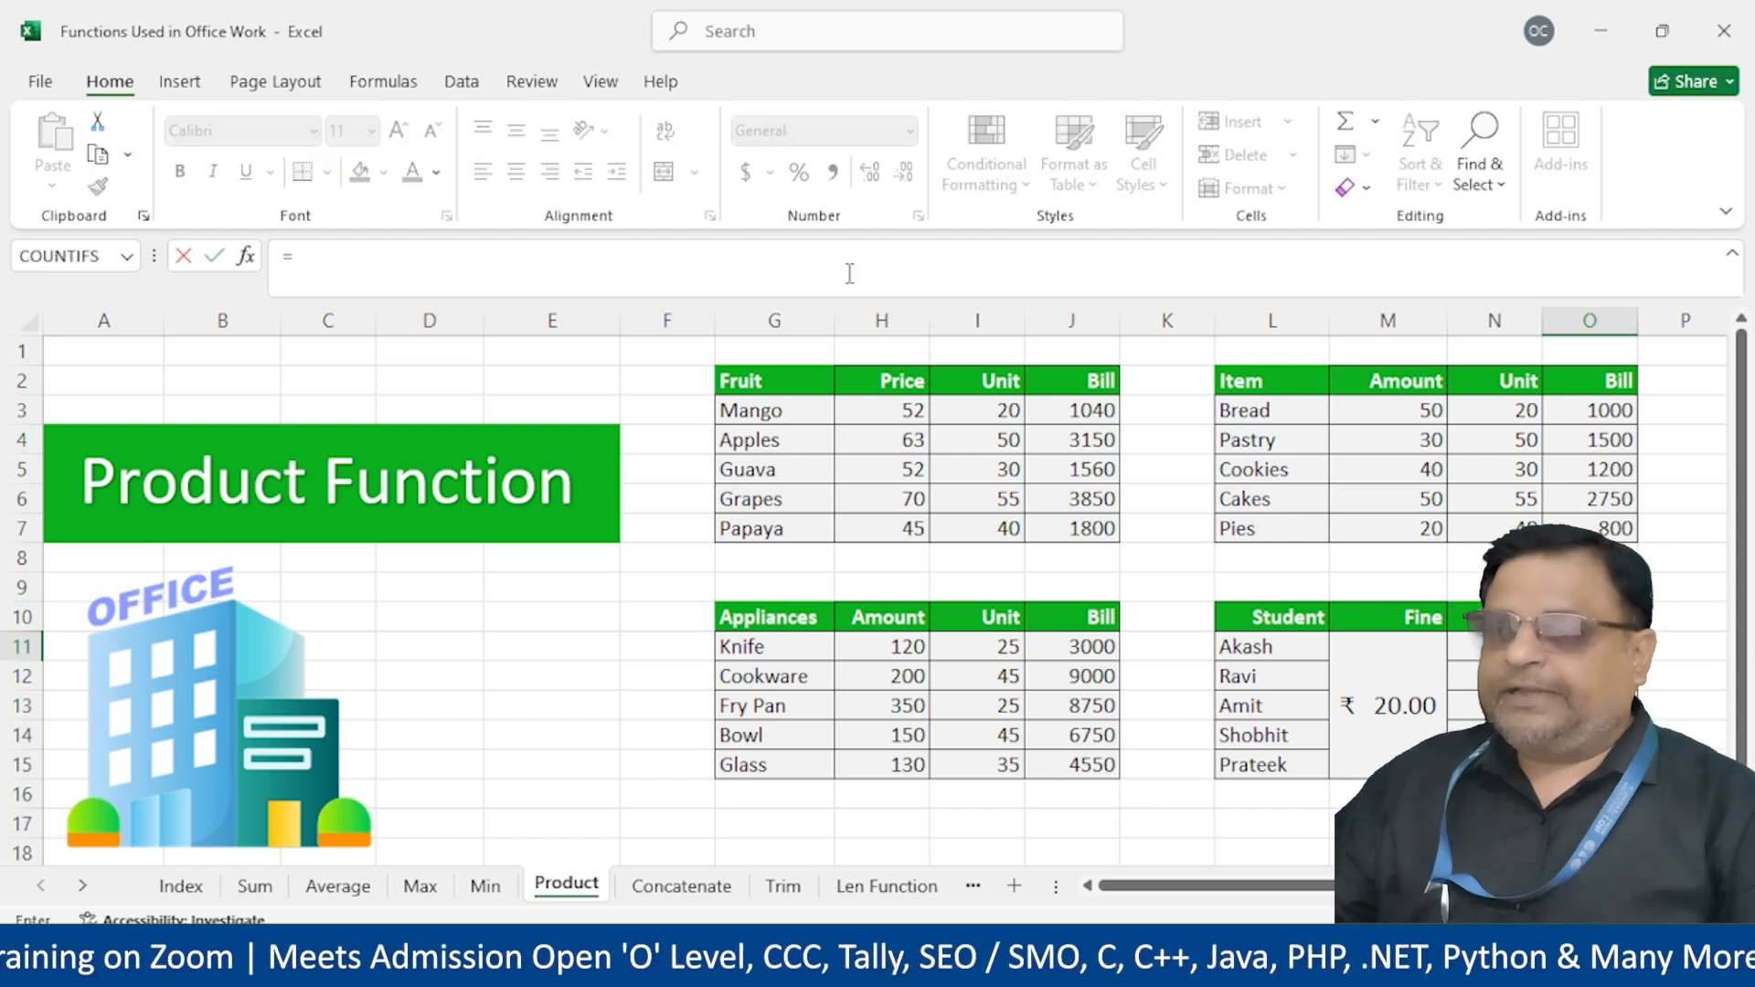
left_click(1408, 692)
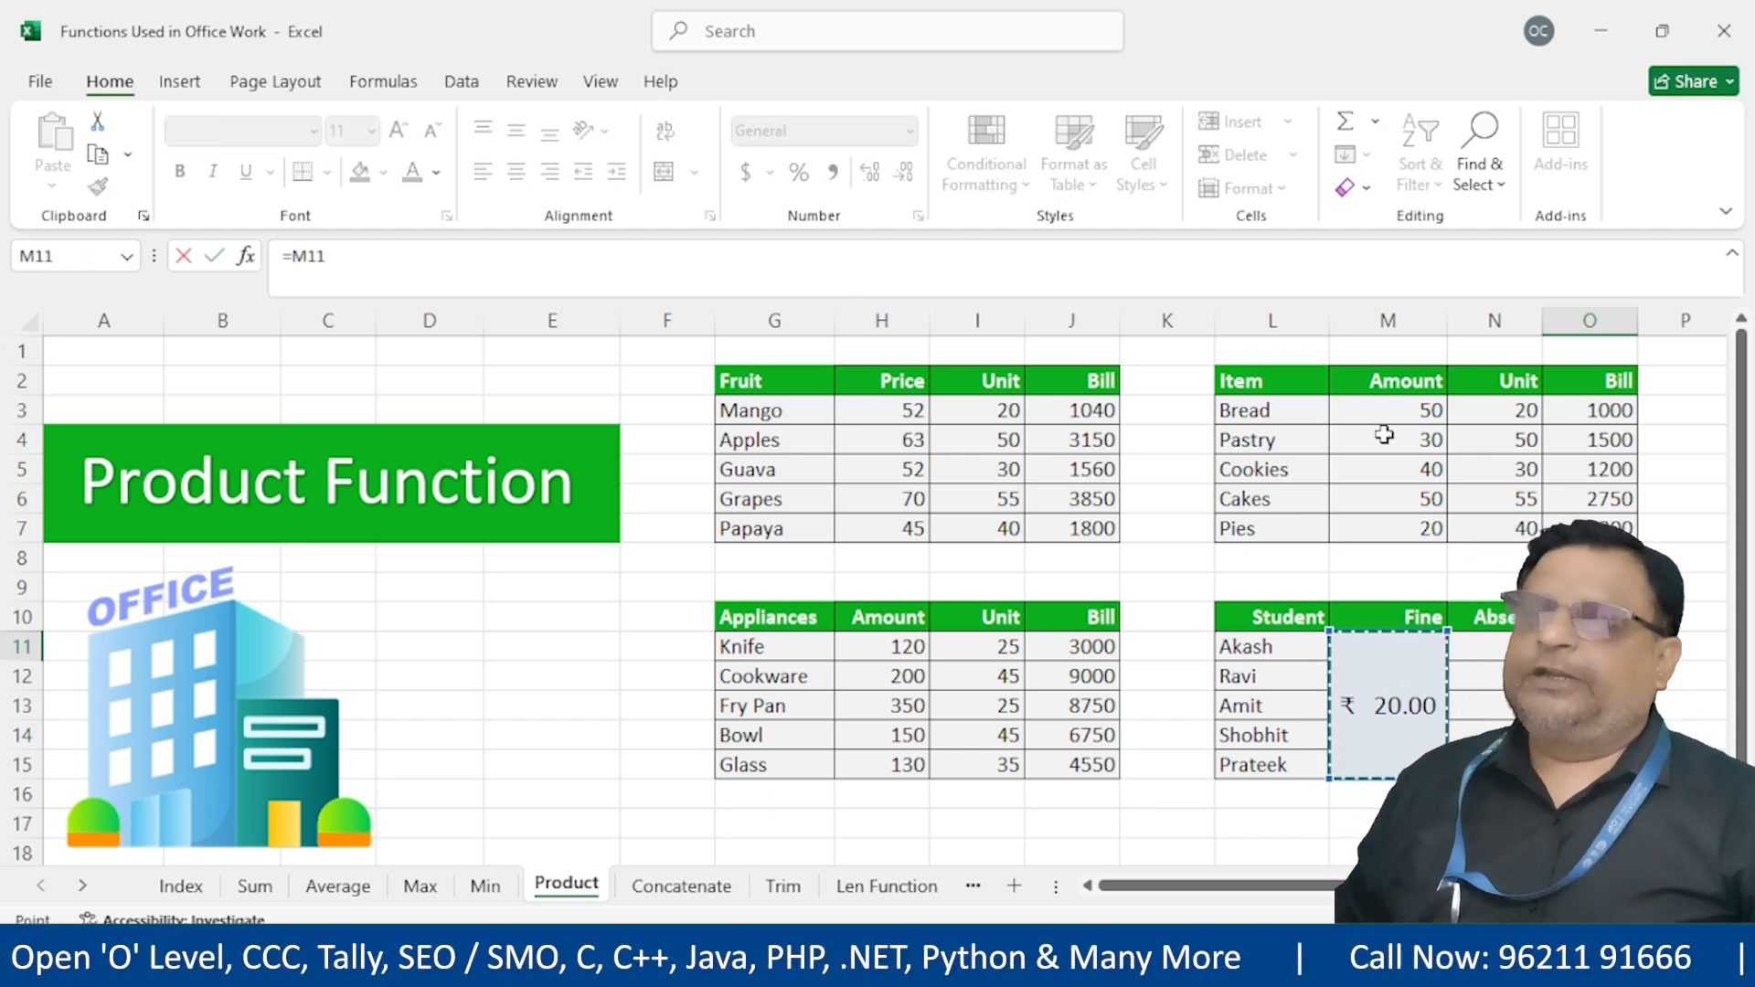
key("F4")
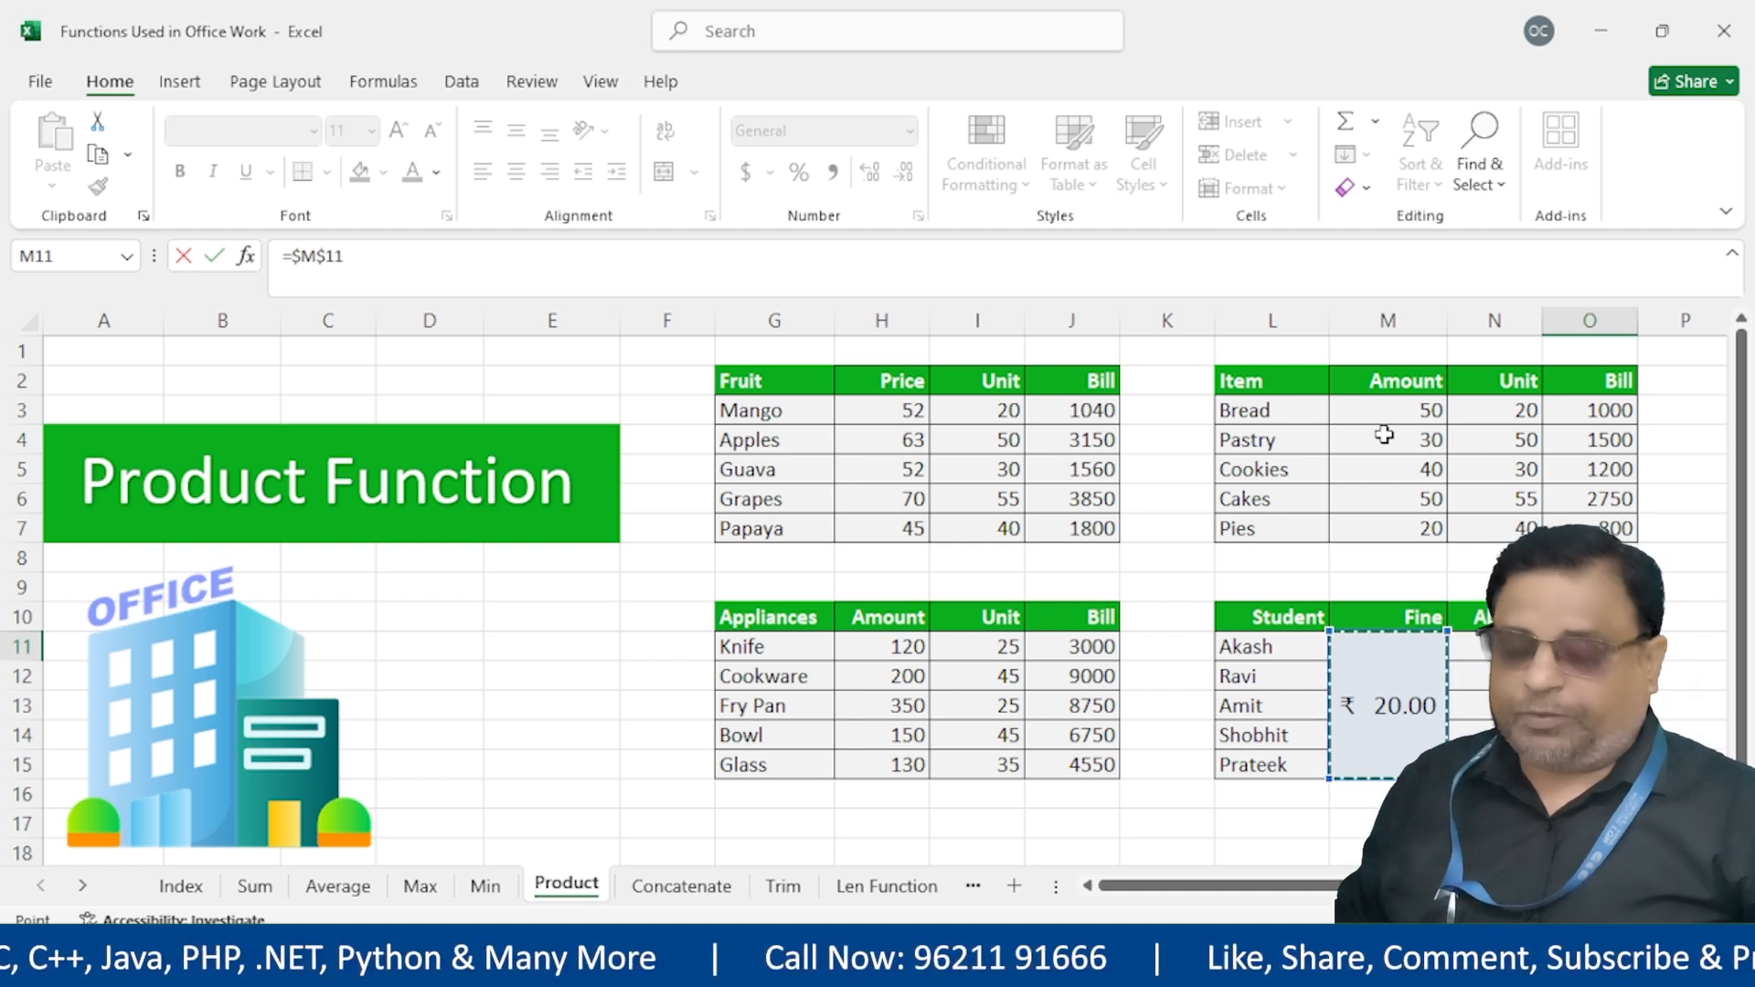
type("*")
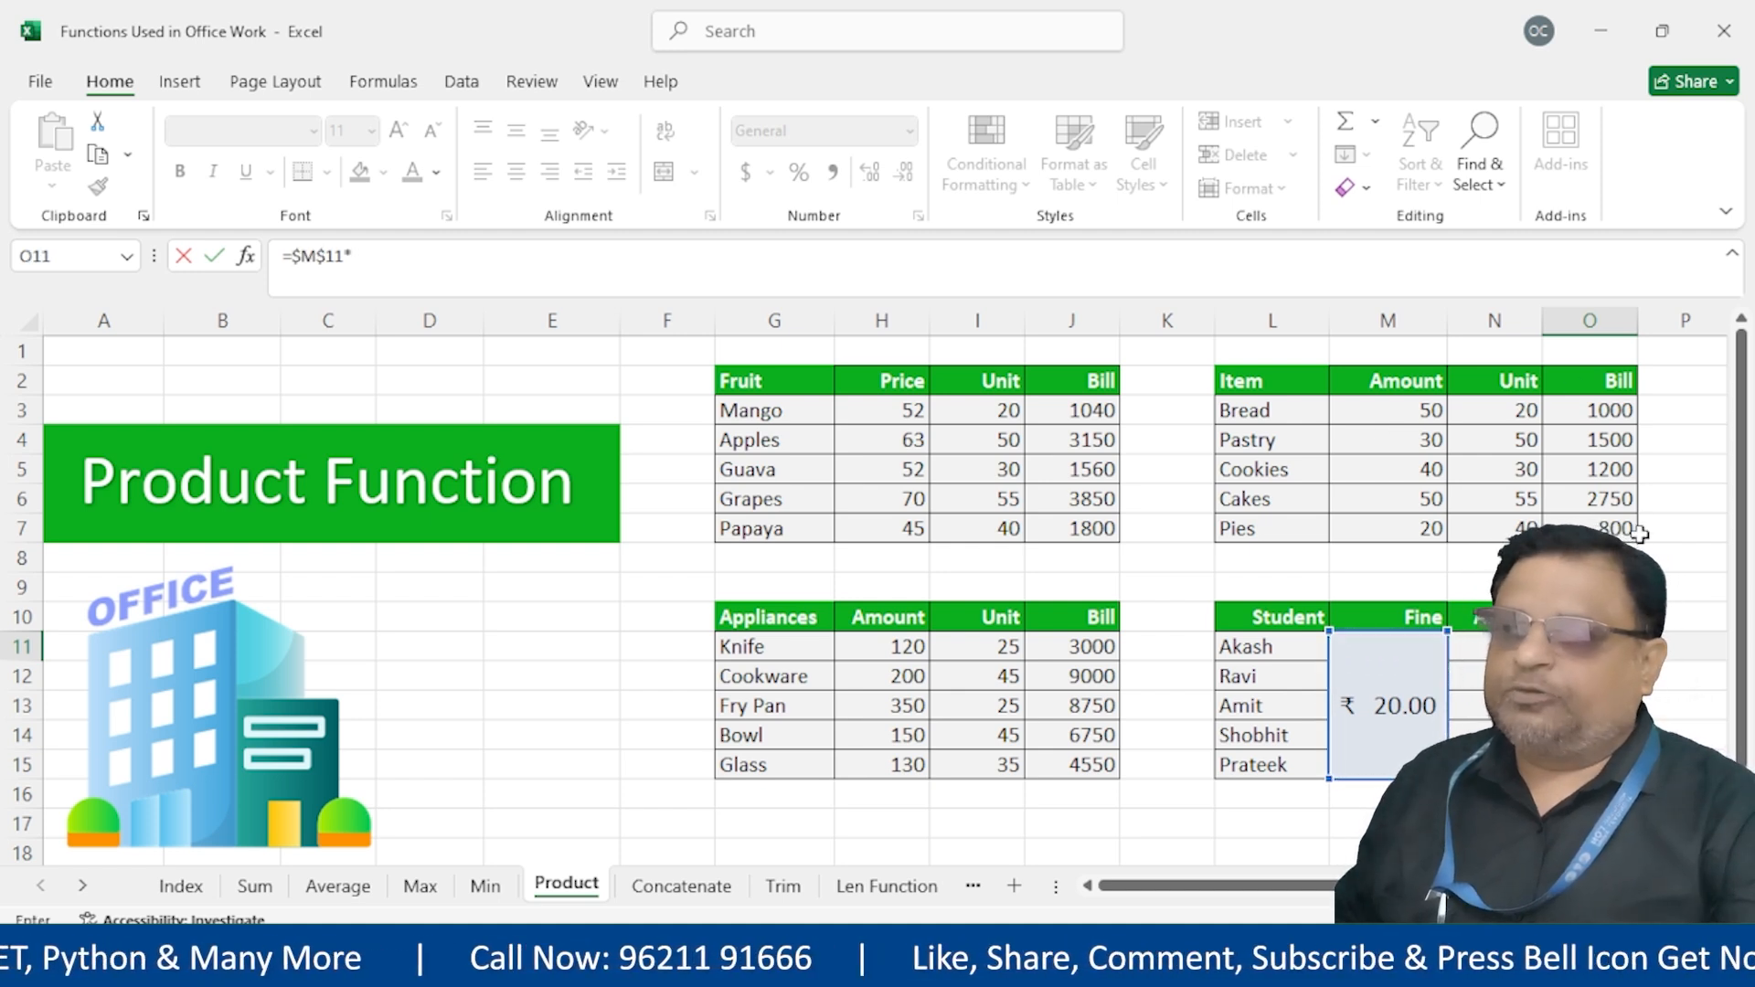
left_click(1505, 647)
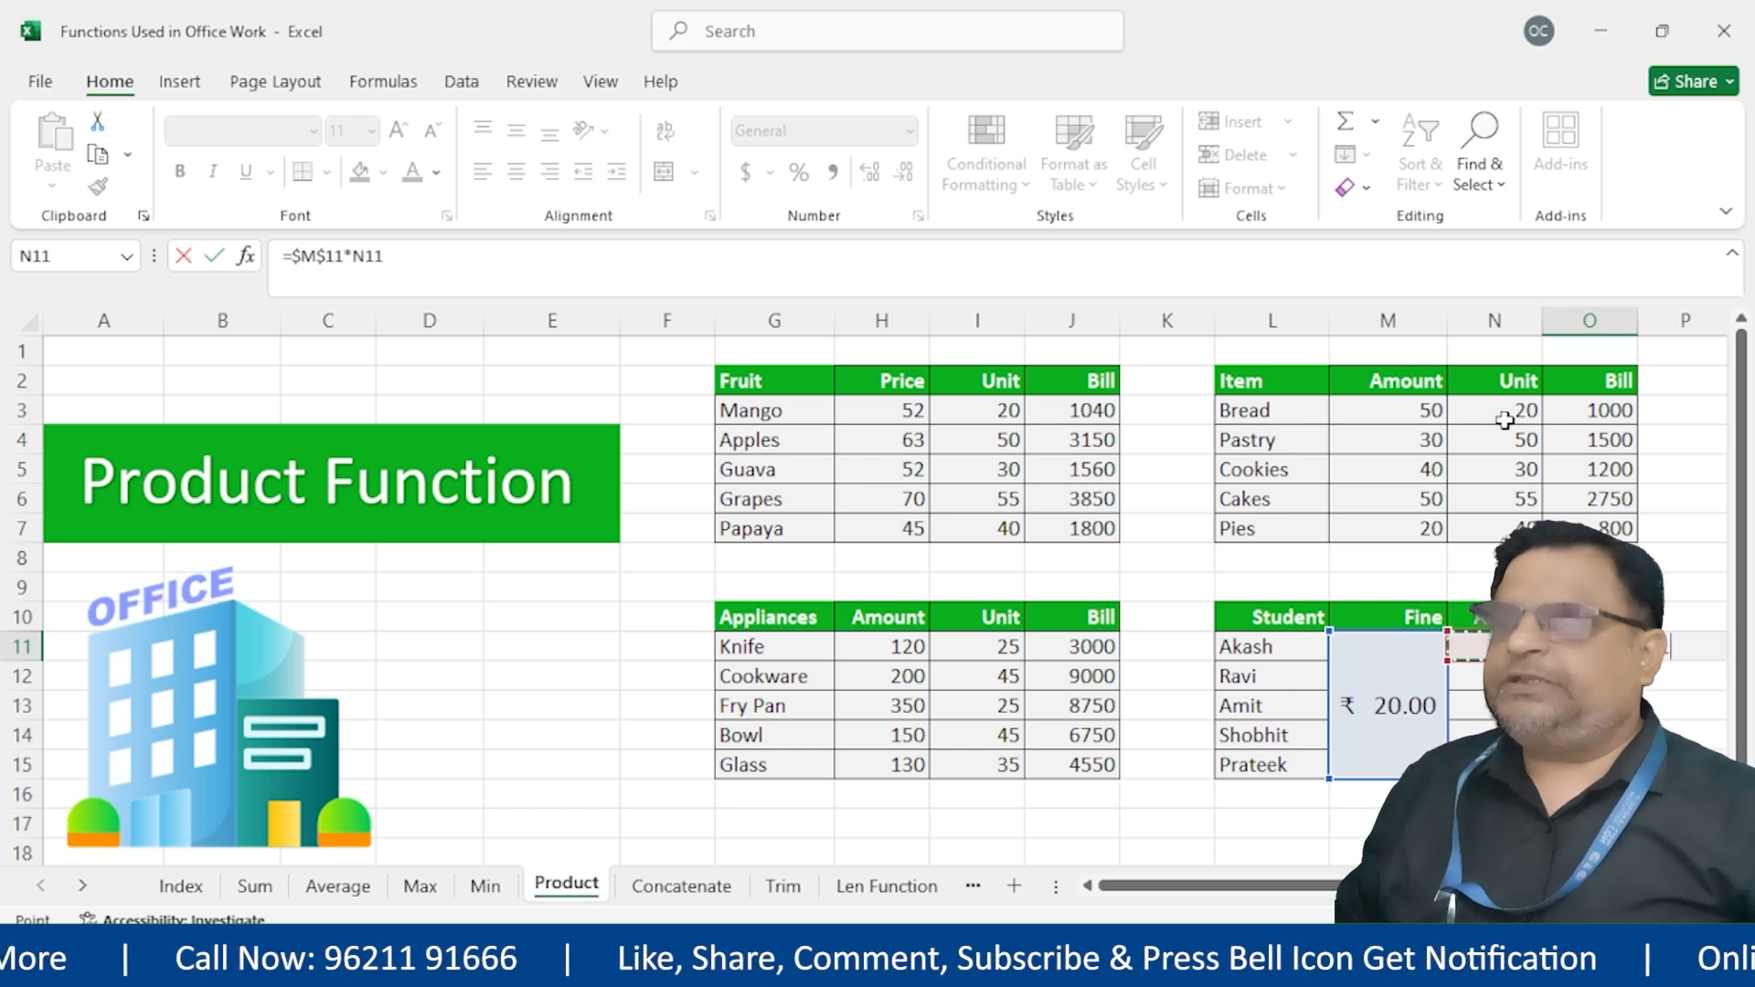
key("Return")
left_click(1590, 647)
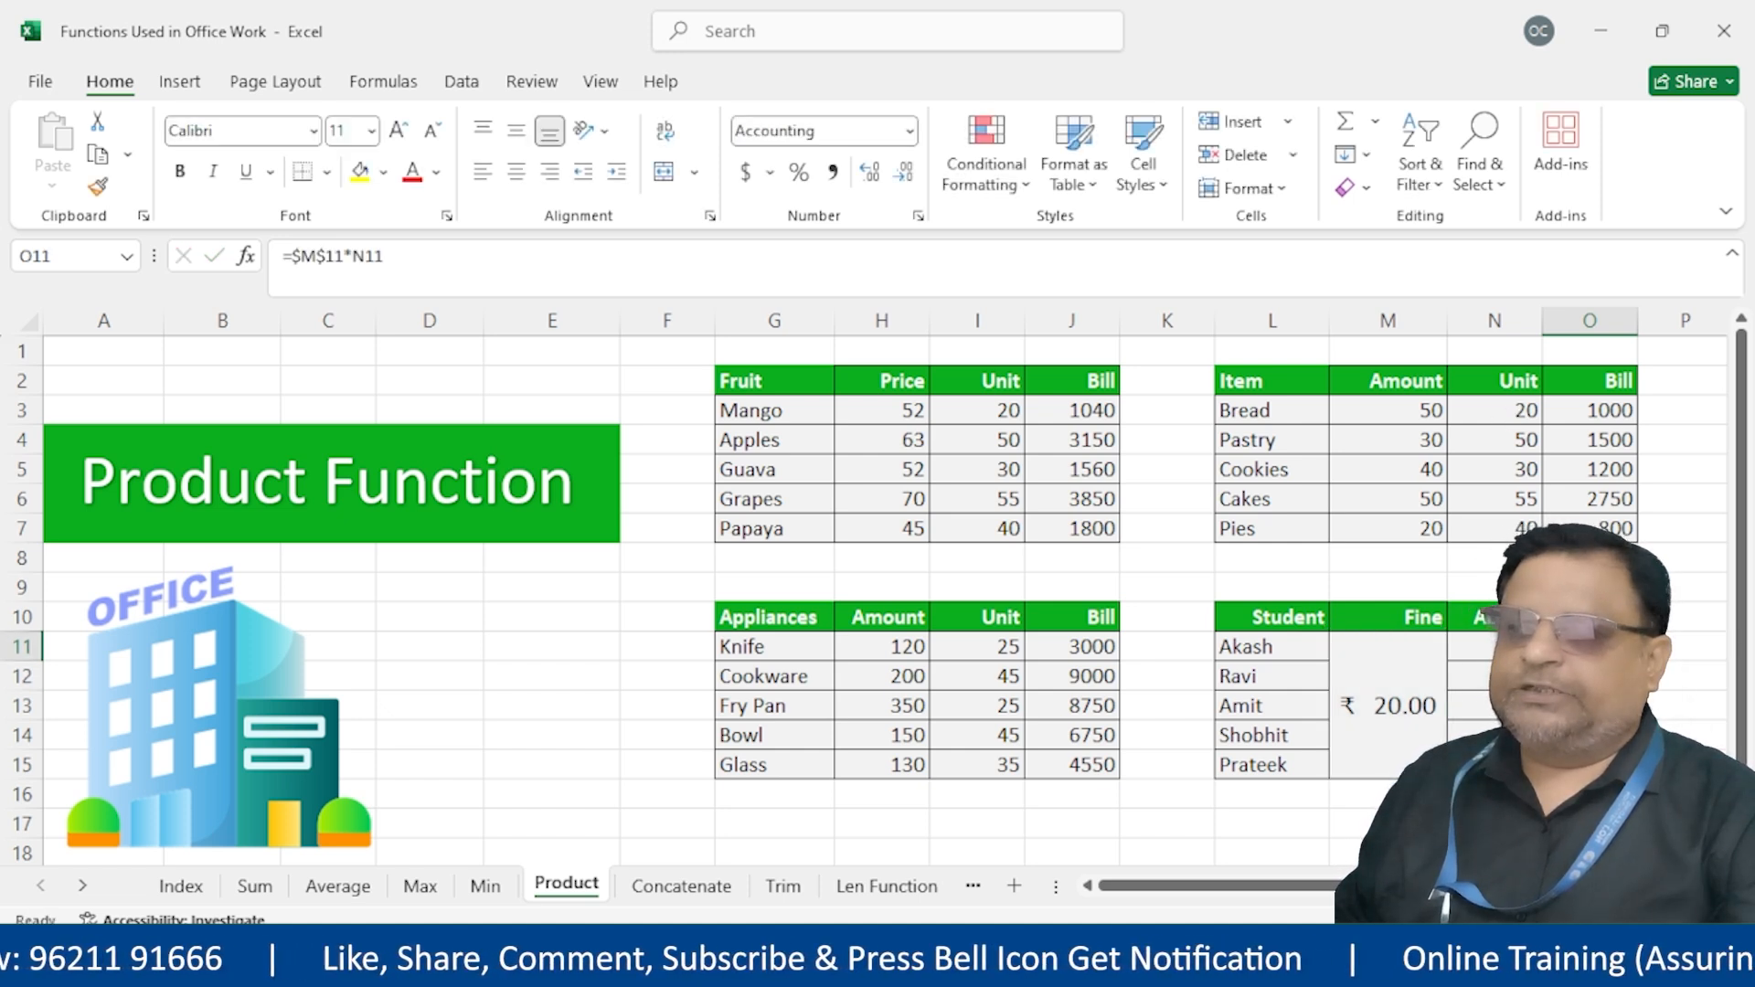
left_click_drag(1637, 660, 1636, 779)
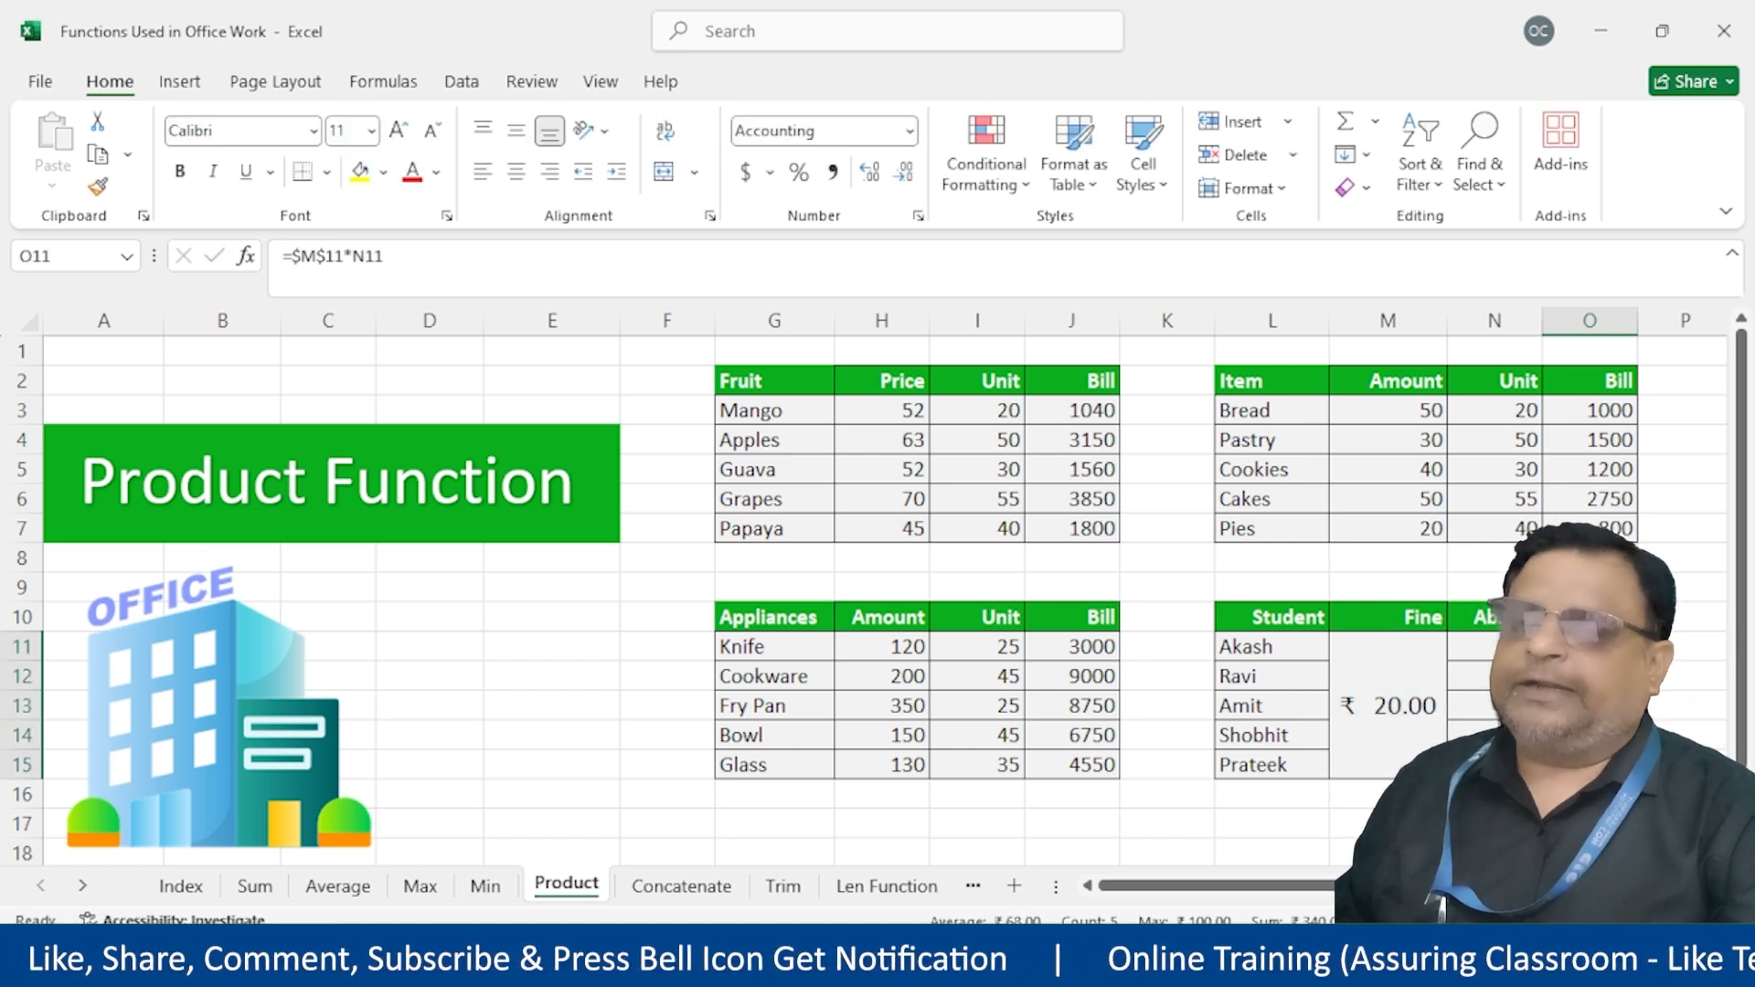
Widen column O, inspect the O12 fine formula, and return to the Index sheet
left_click_drag(1636, 308, 1665, 308)
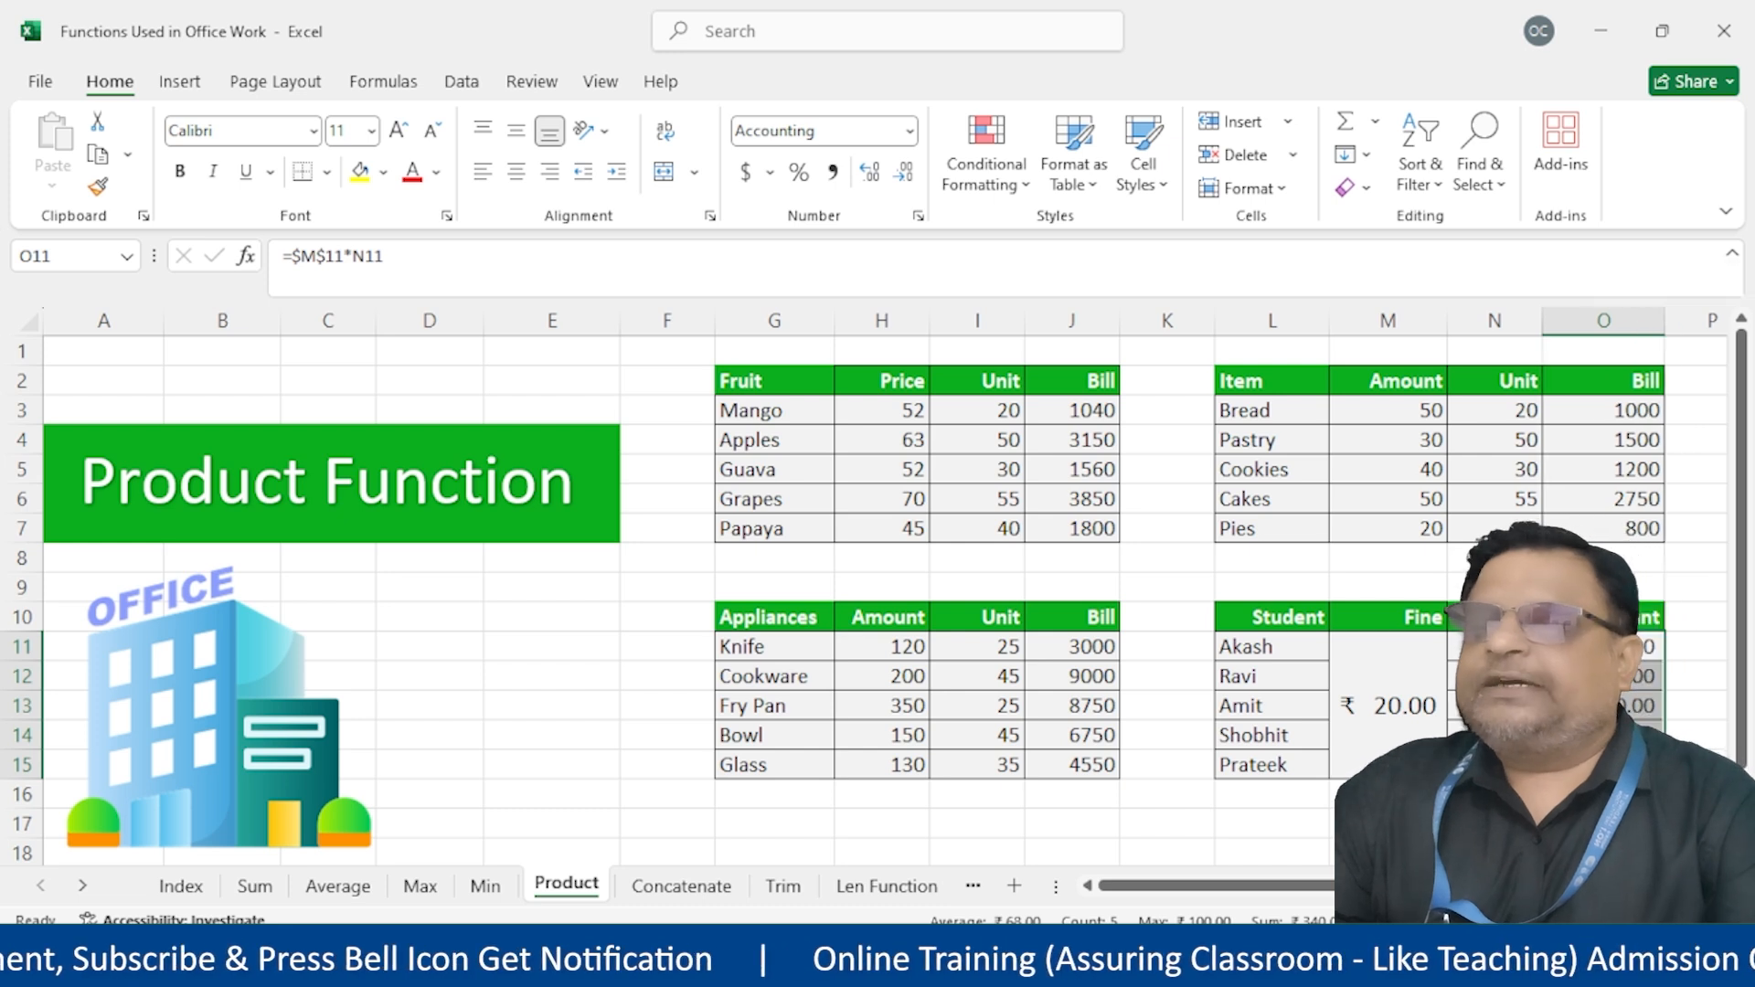
double_click(1419, 709)
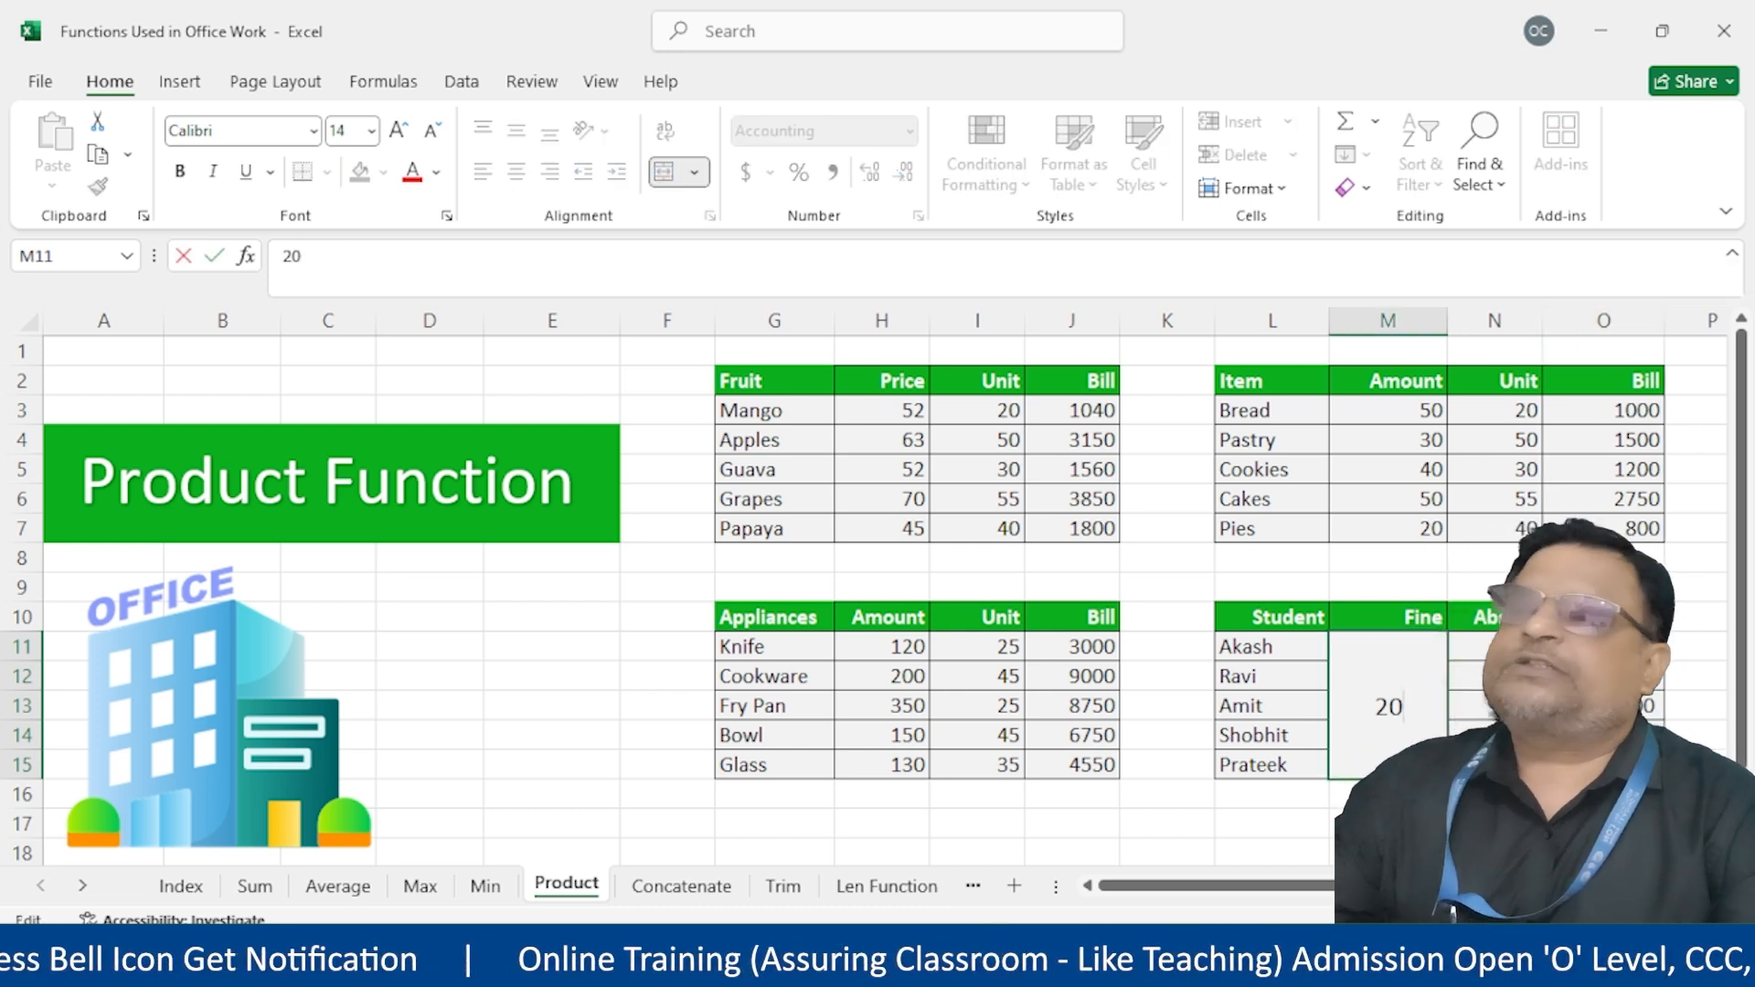
double_click(1606, 677)
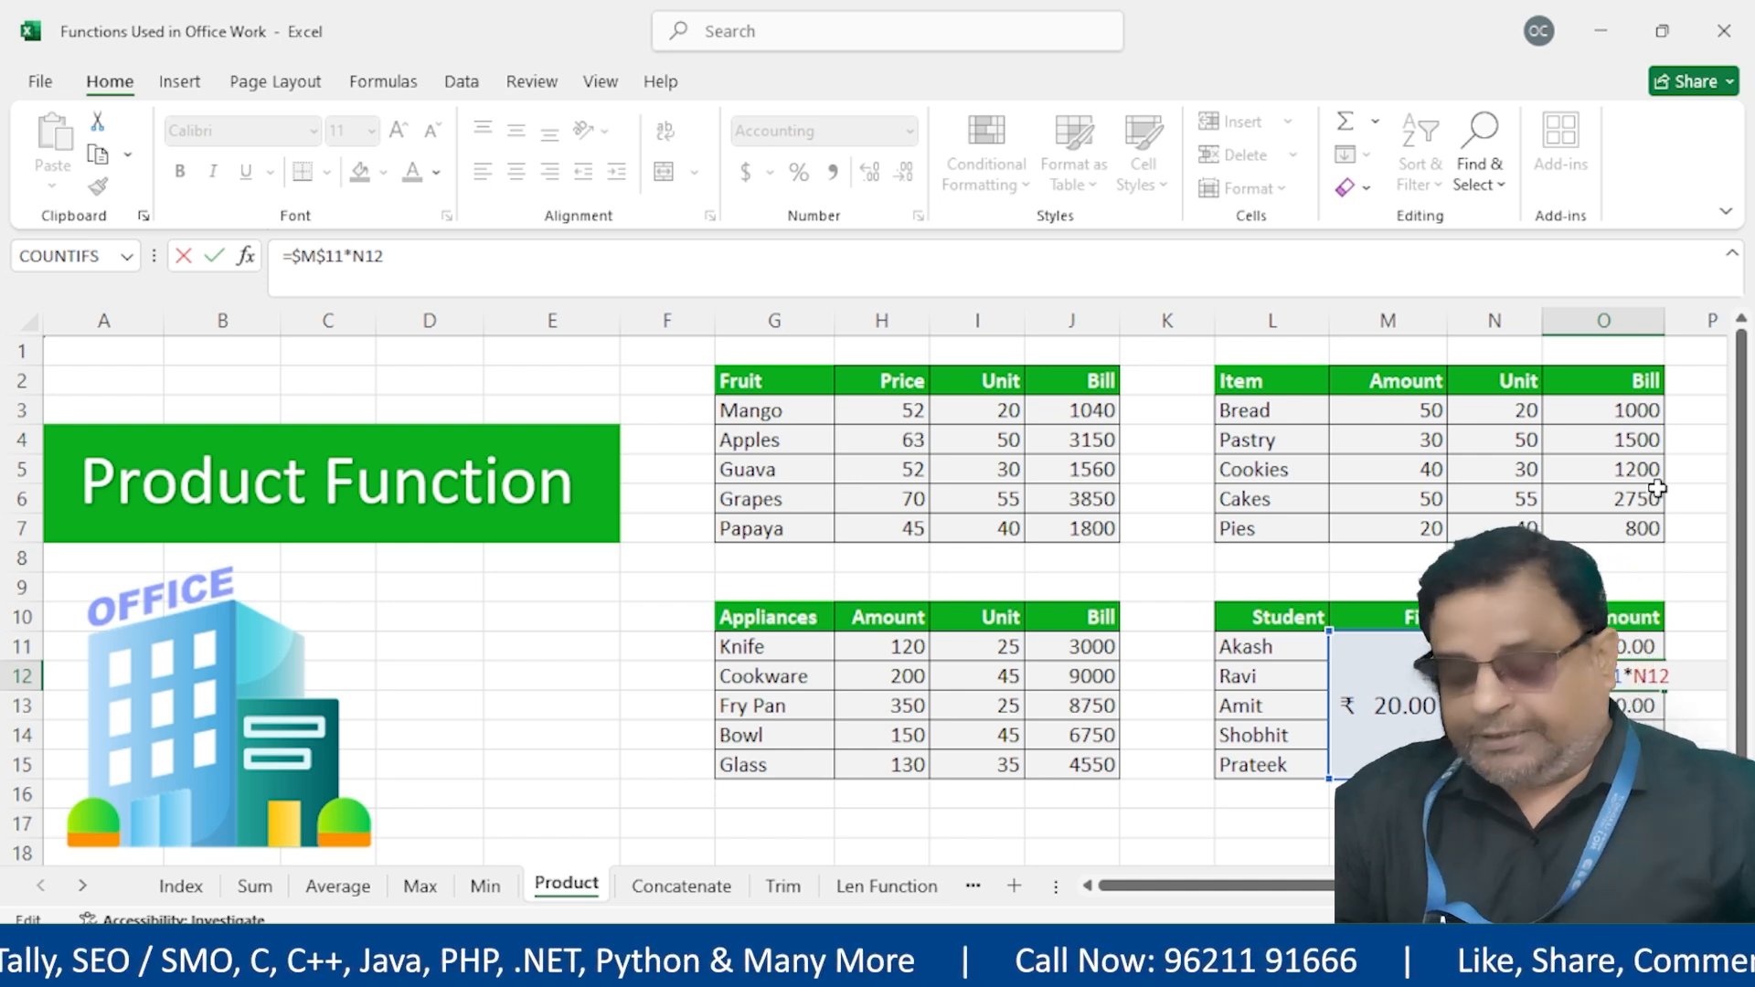
key("Return")
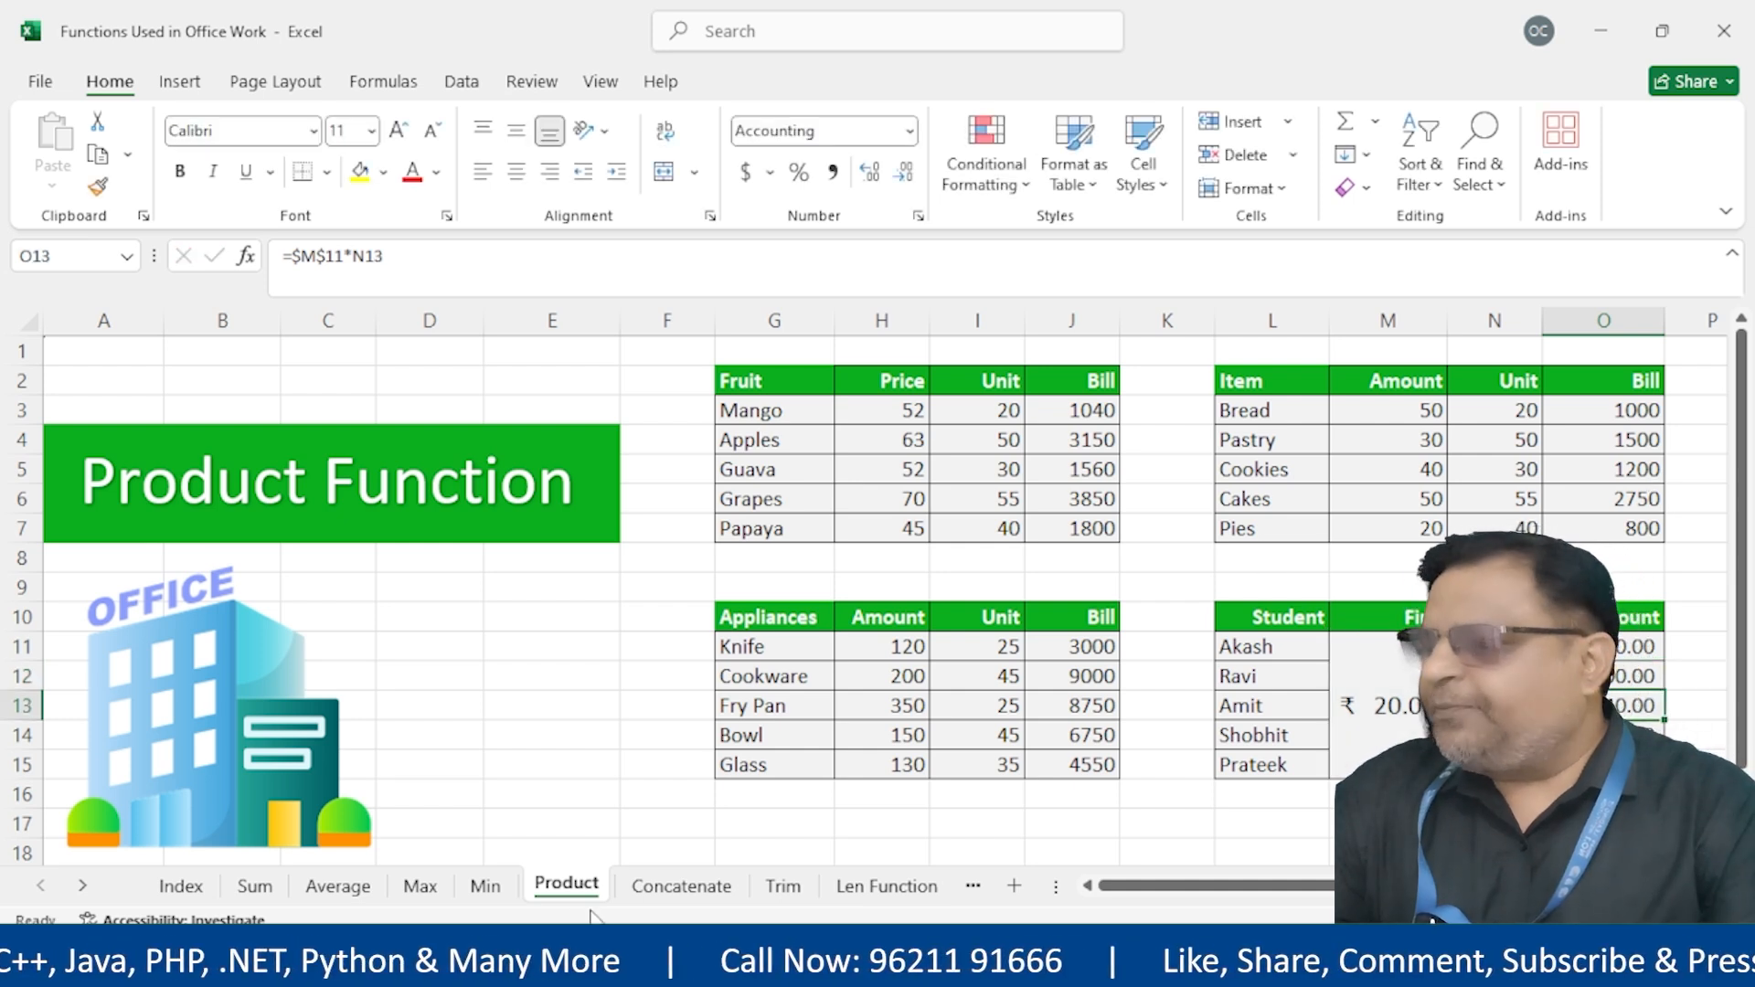
left_click(180, 886)
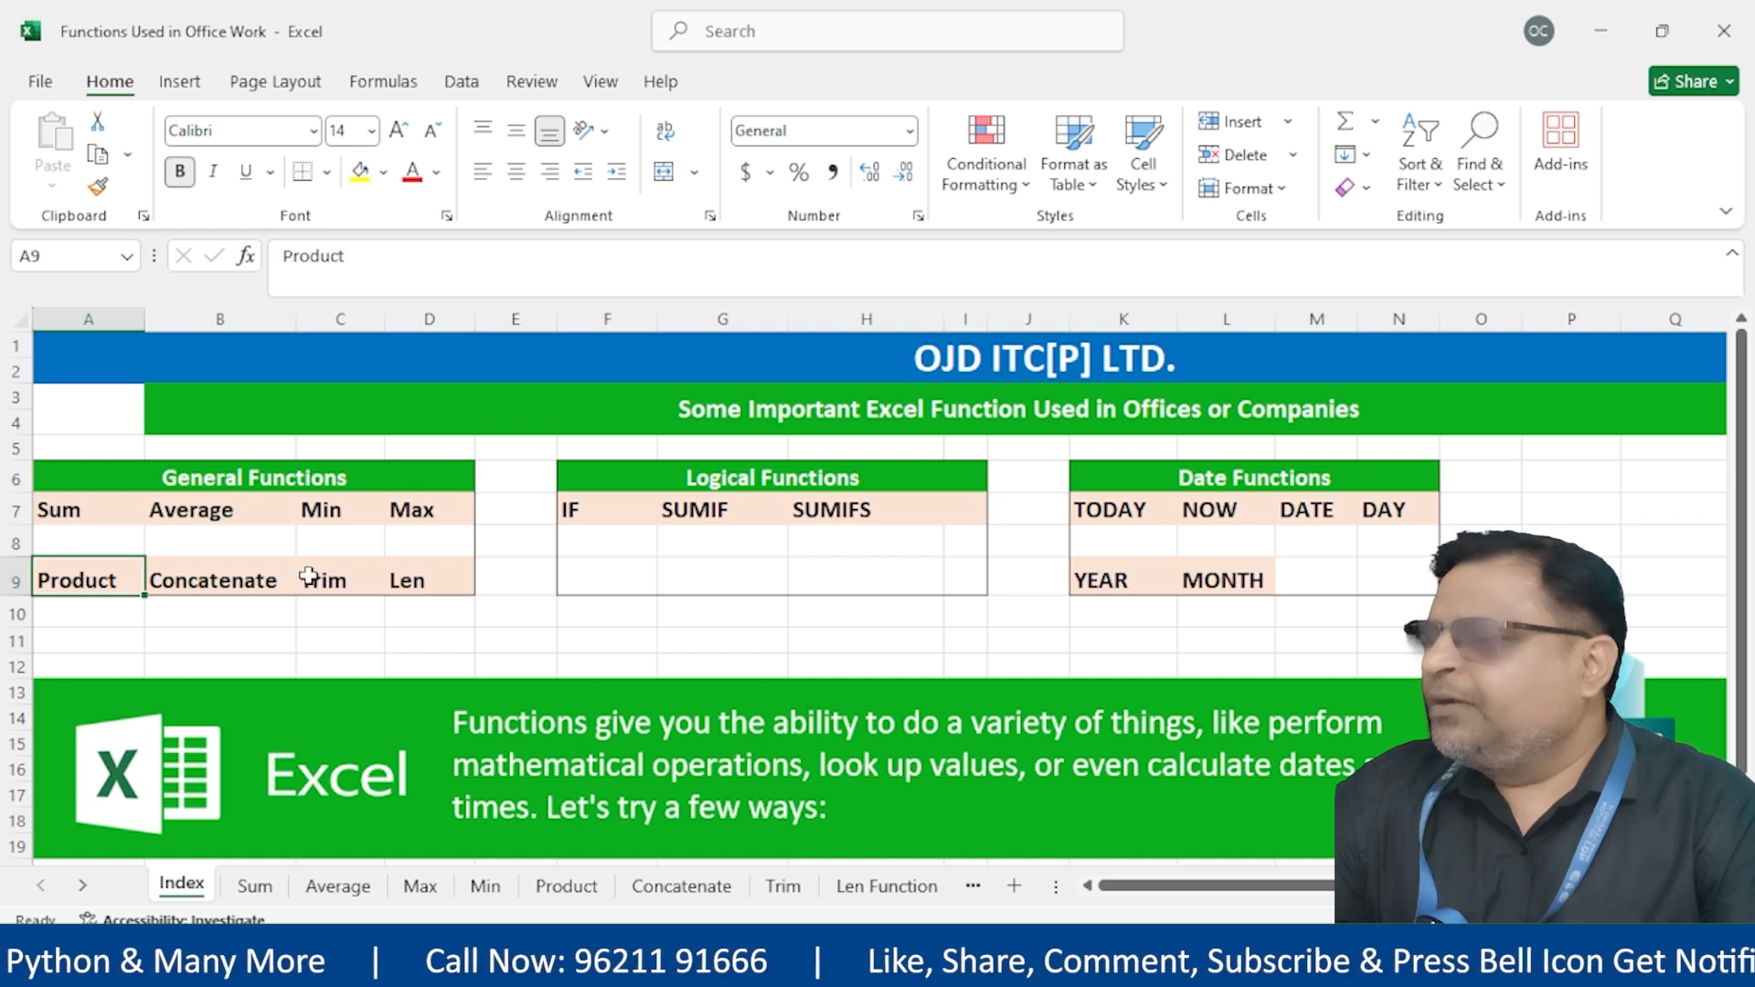
Pick Concatenate on the Index sheet, open its sheet, and select Candidate Name cell I3
left_click(200, 583)
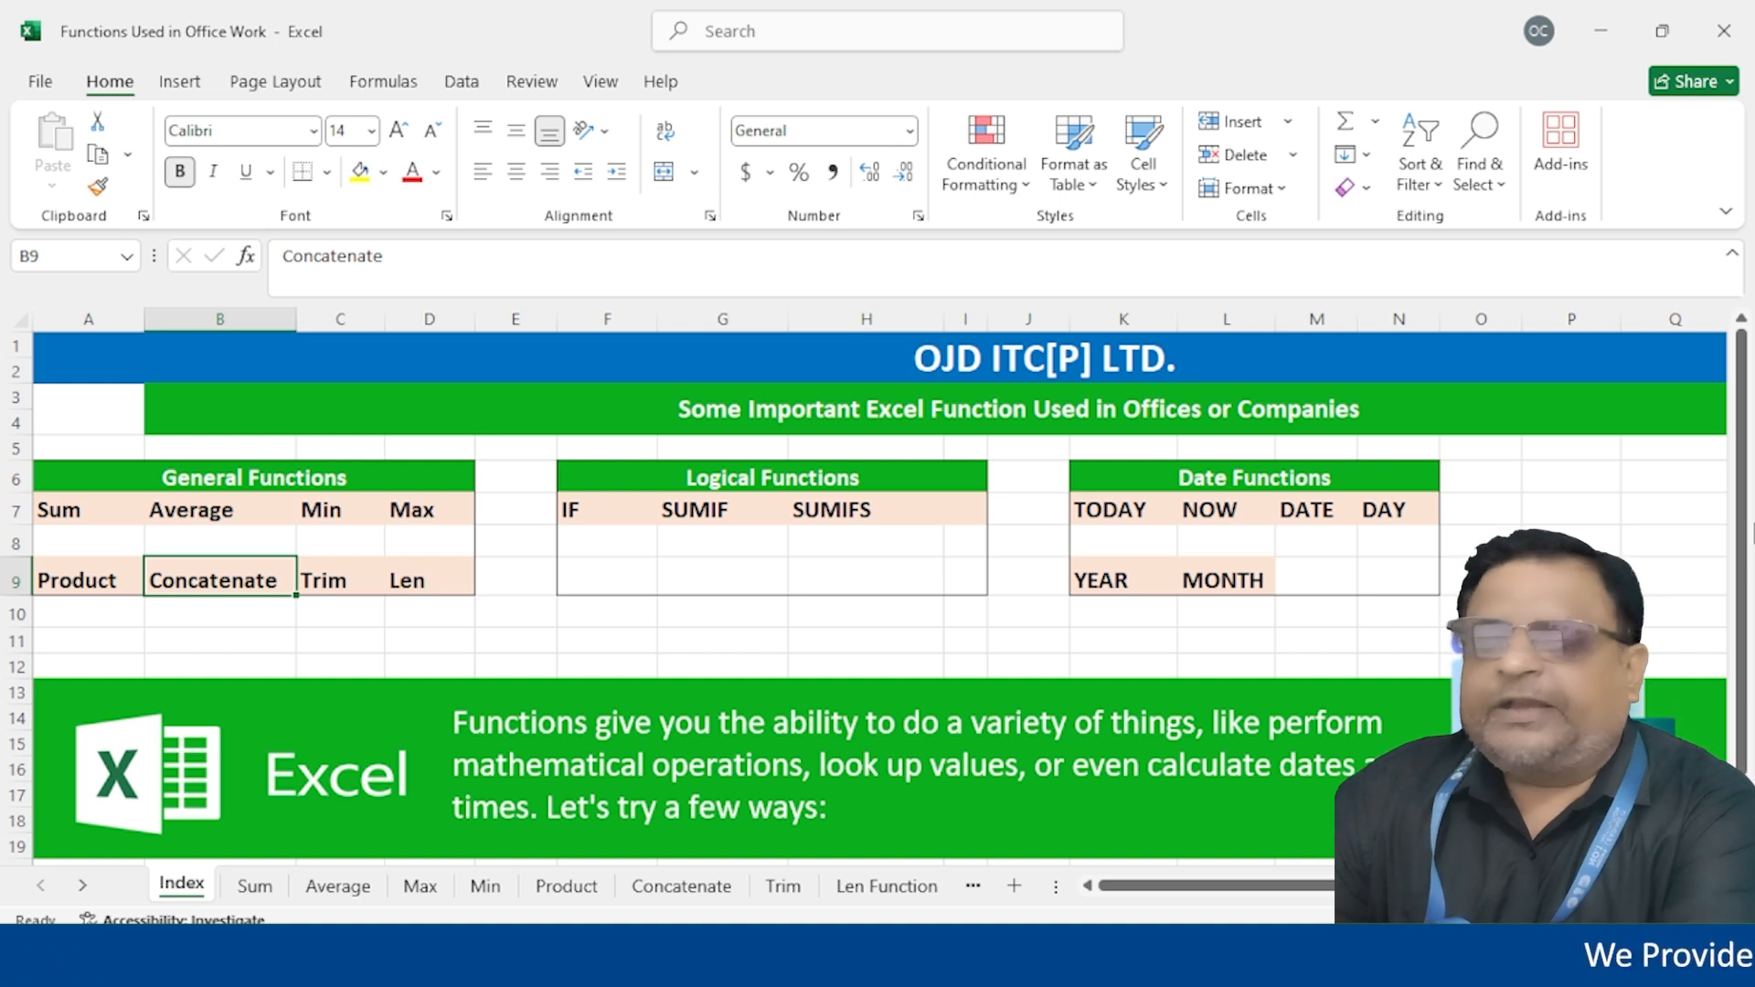
left_click(698, 888)
left_click(1026, 406)
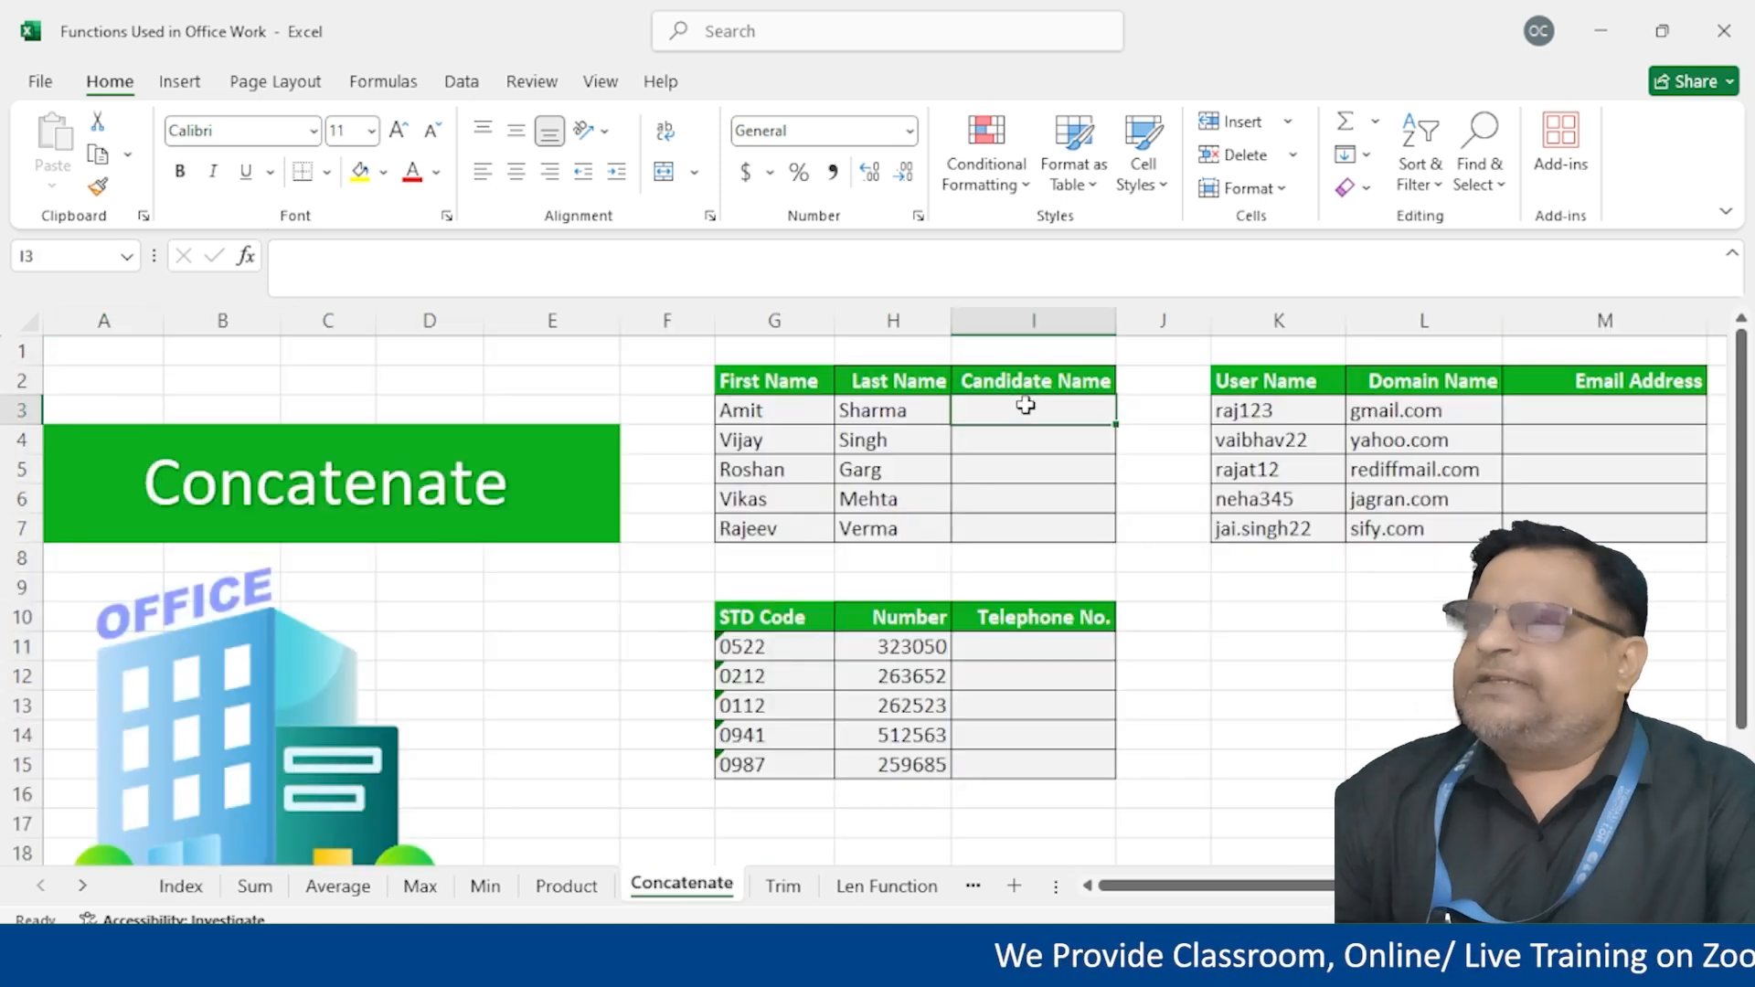
left_click(792, 411)
left_click(869, 409)
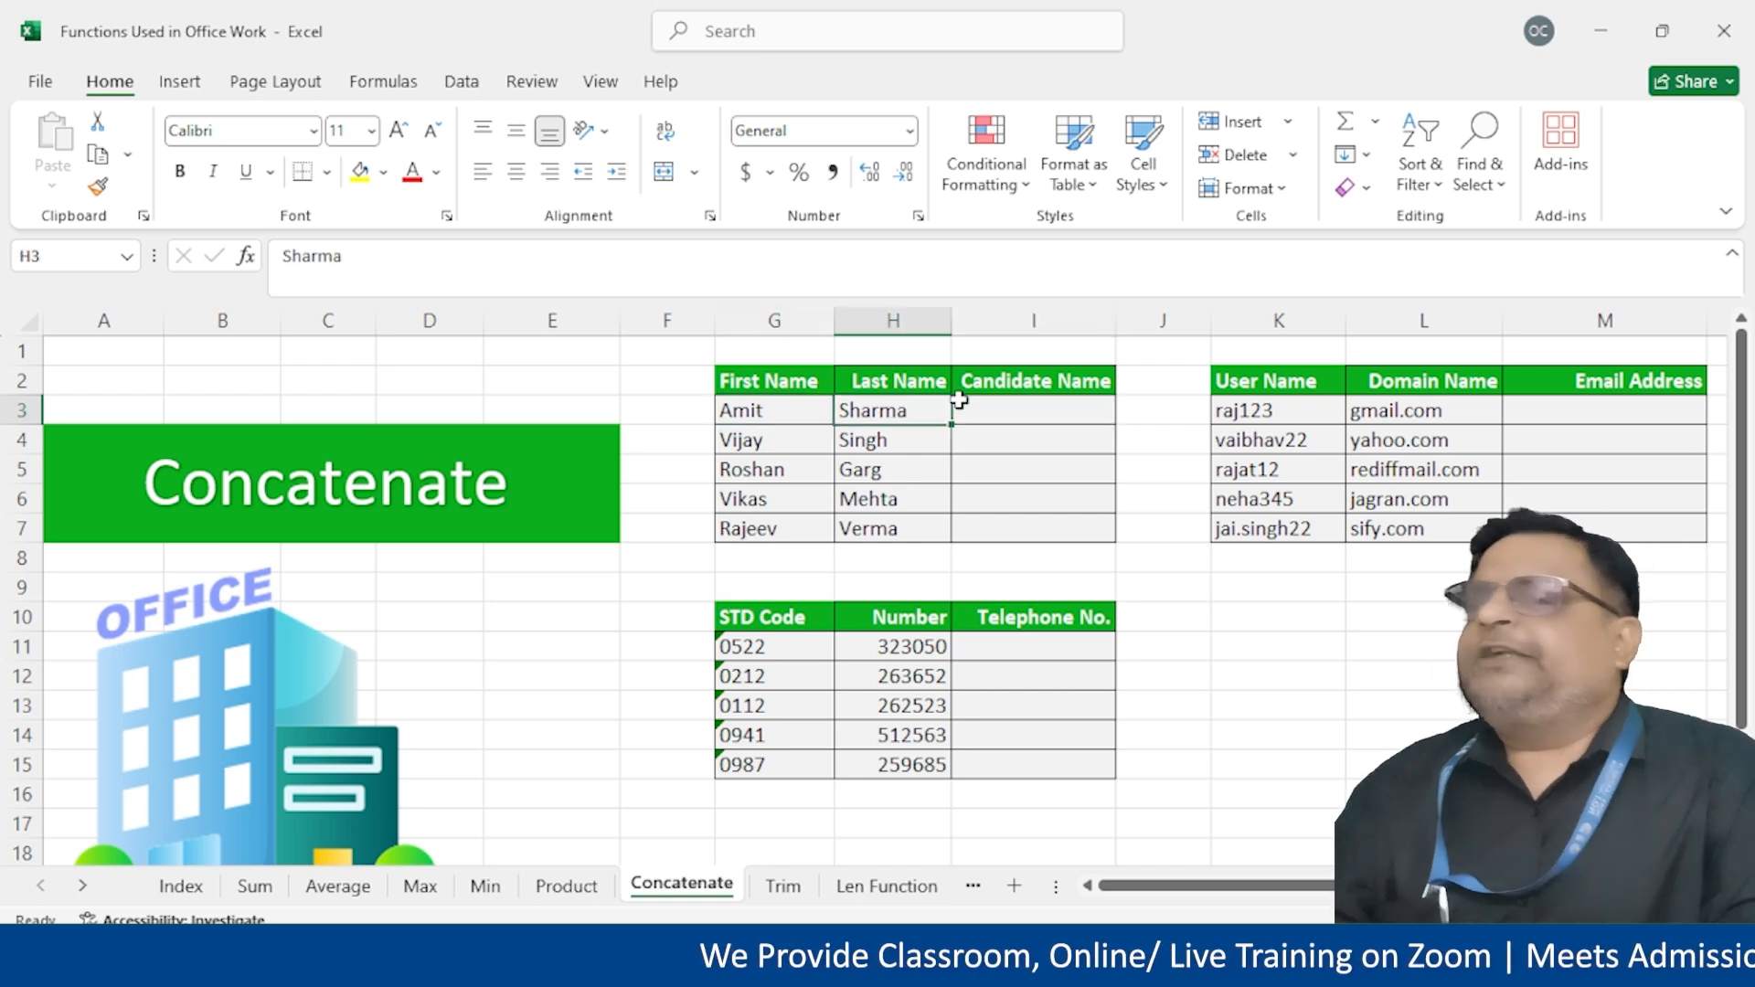
left_click_drag(803, 407, 1029, 412)
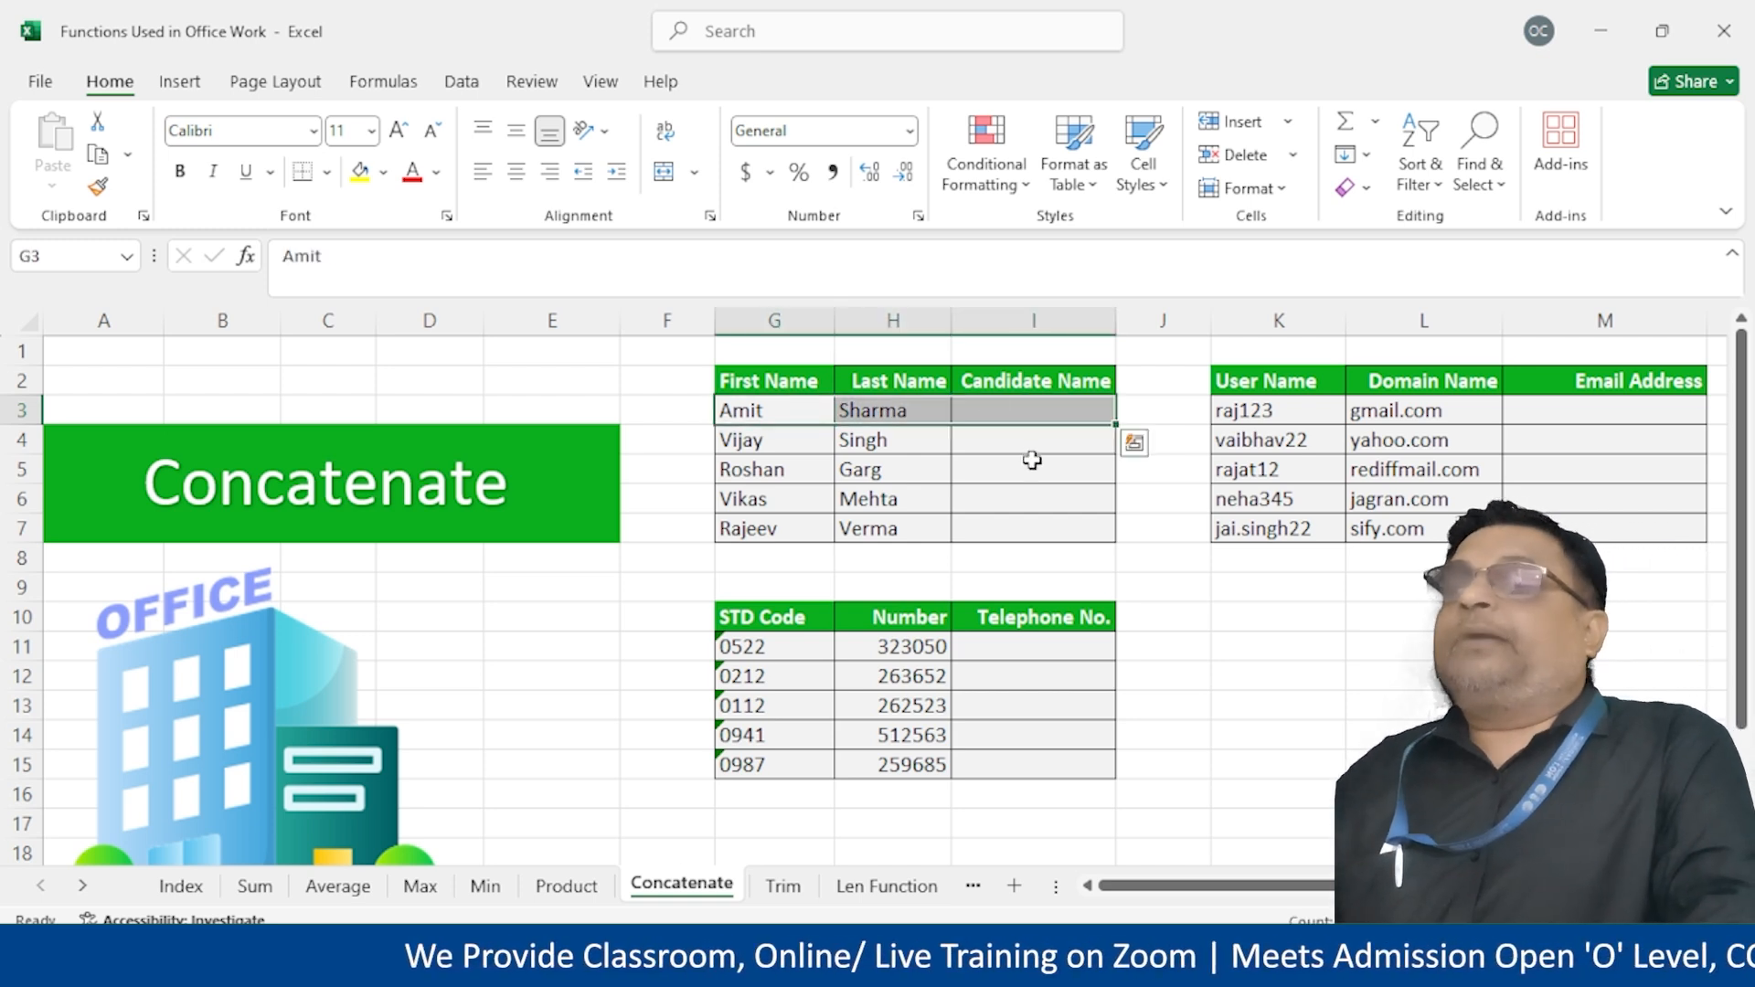
left_click(992, 402)
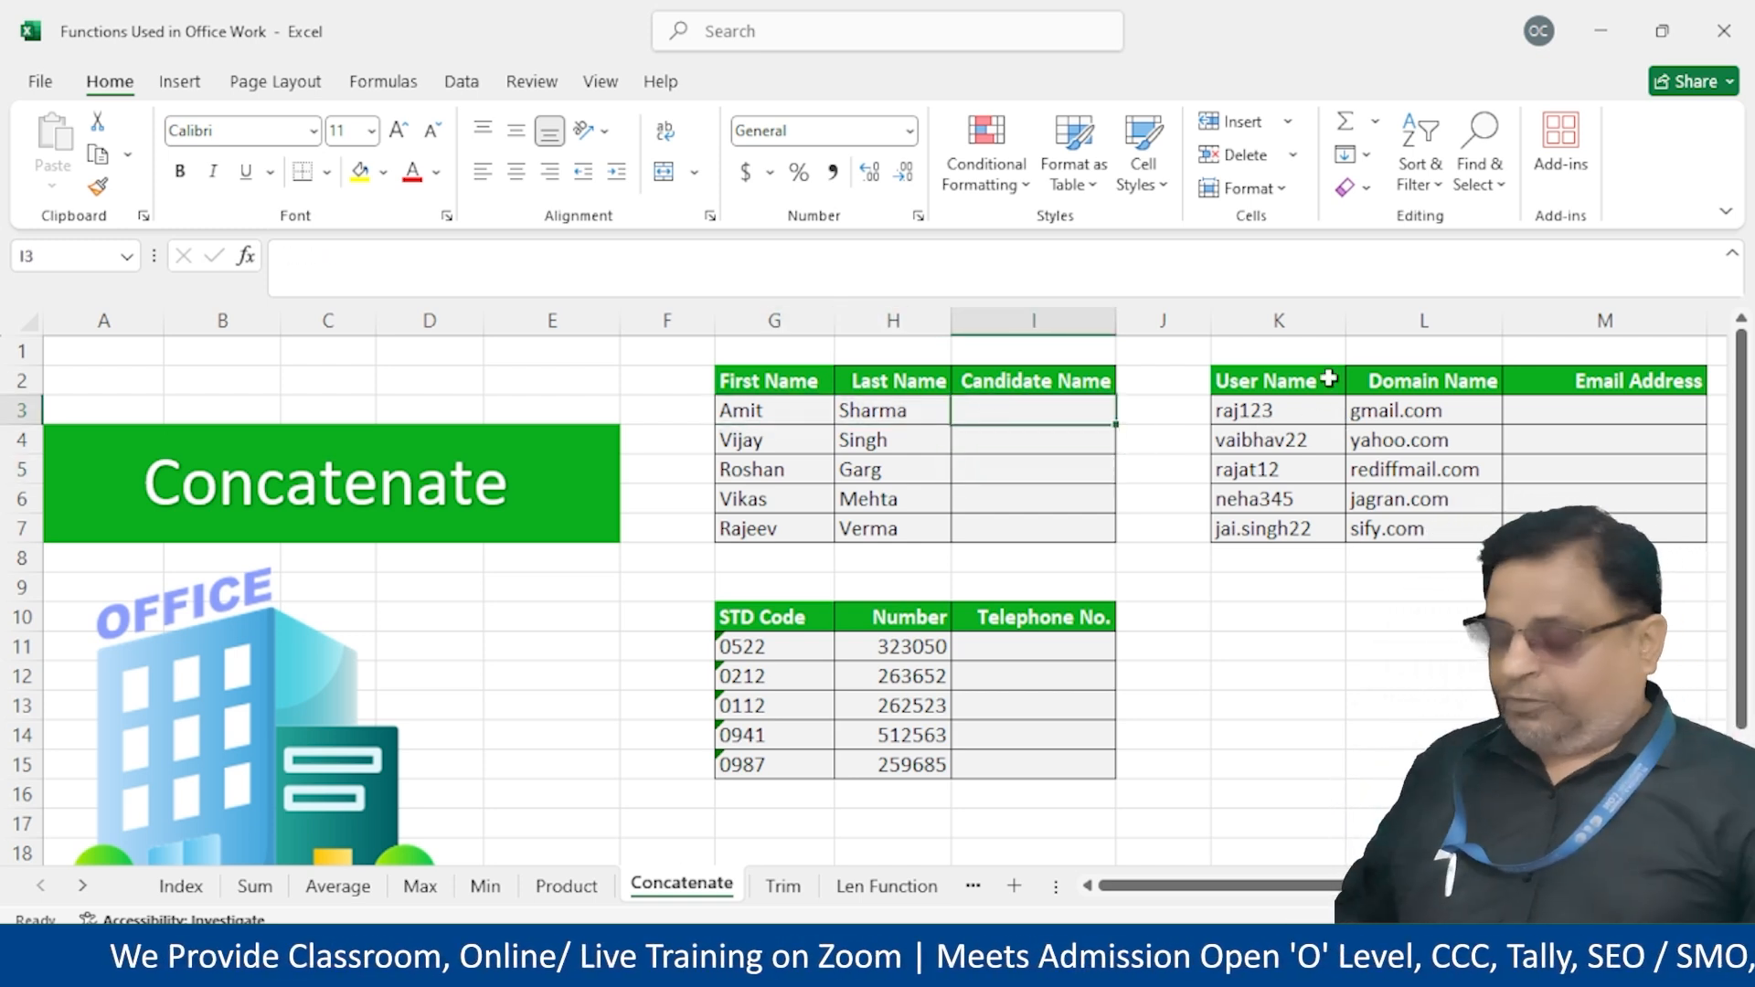
type("=")
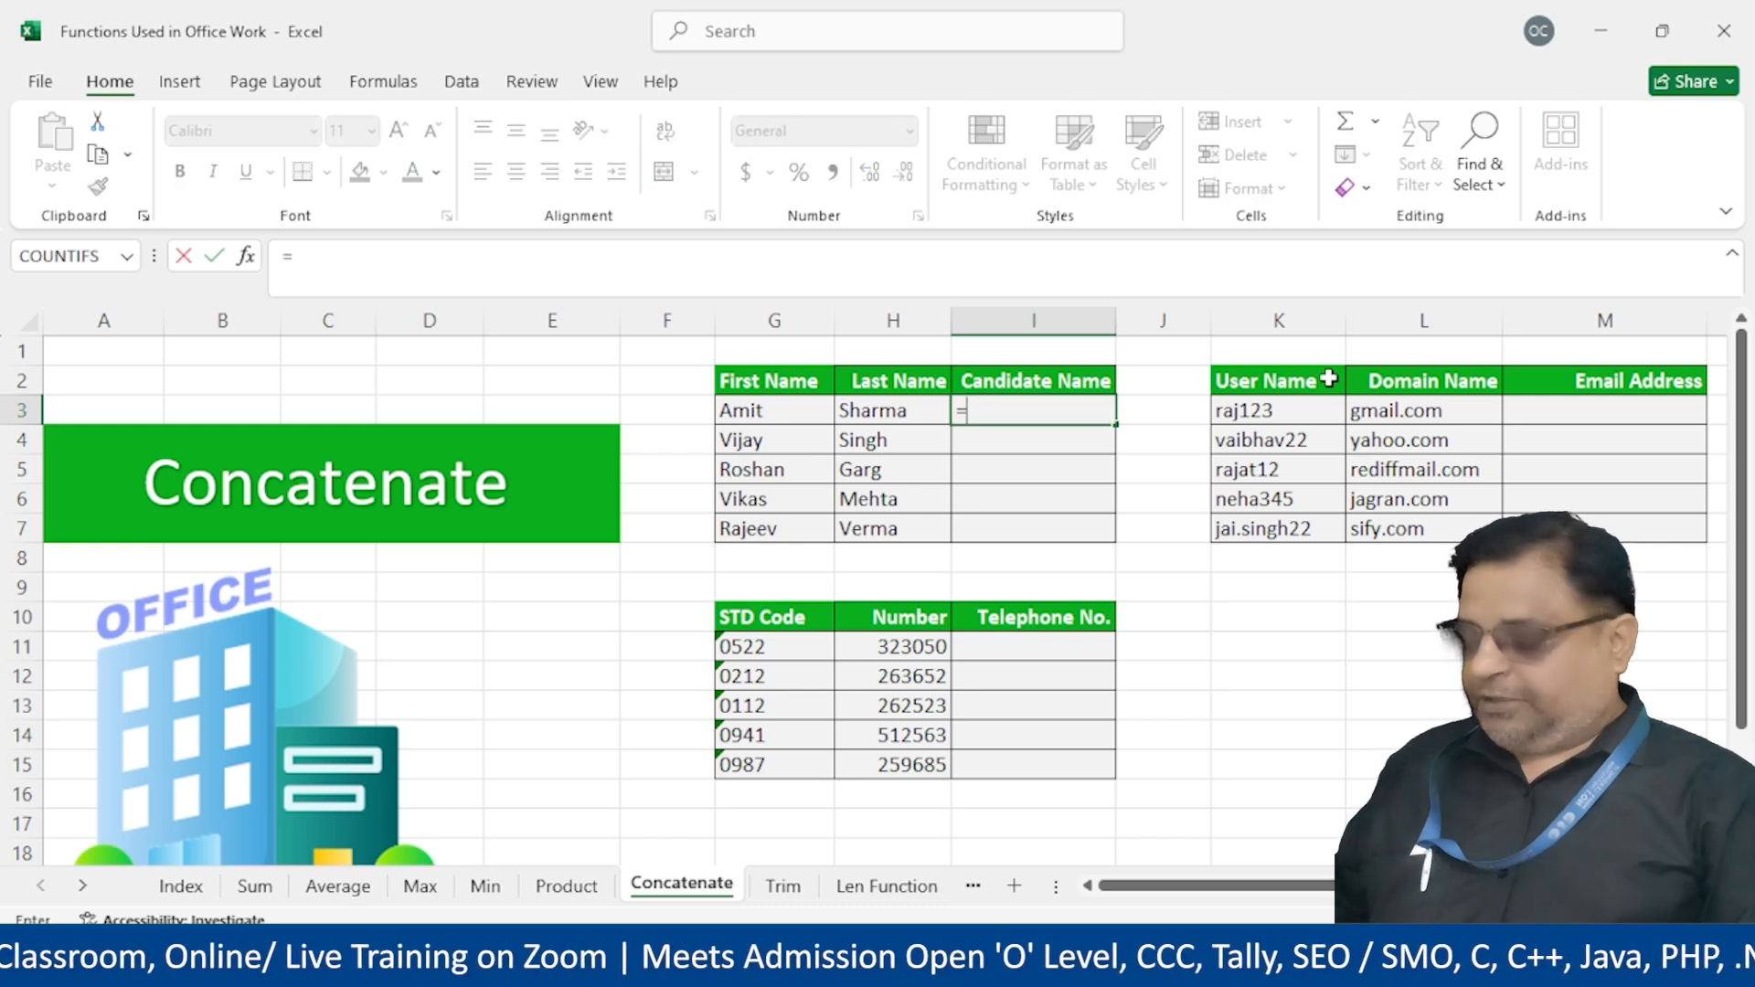
type("con")
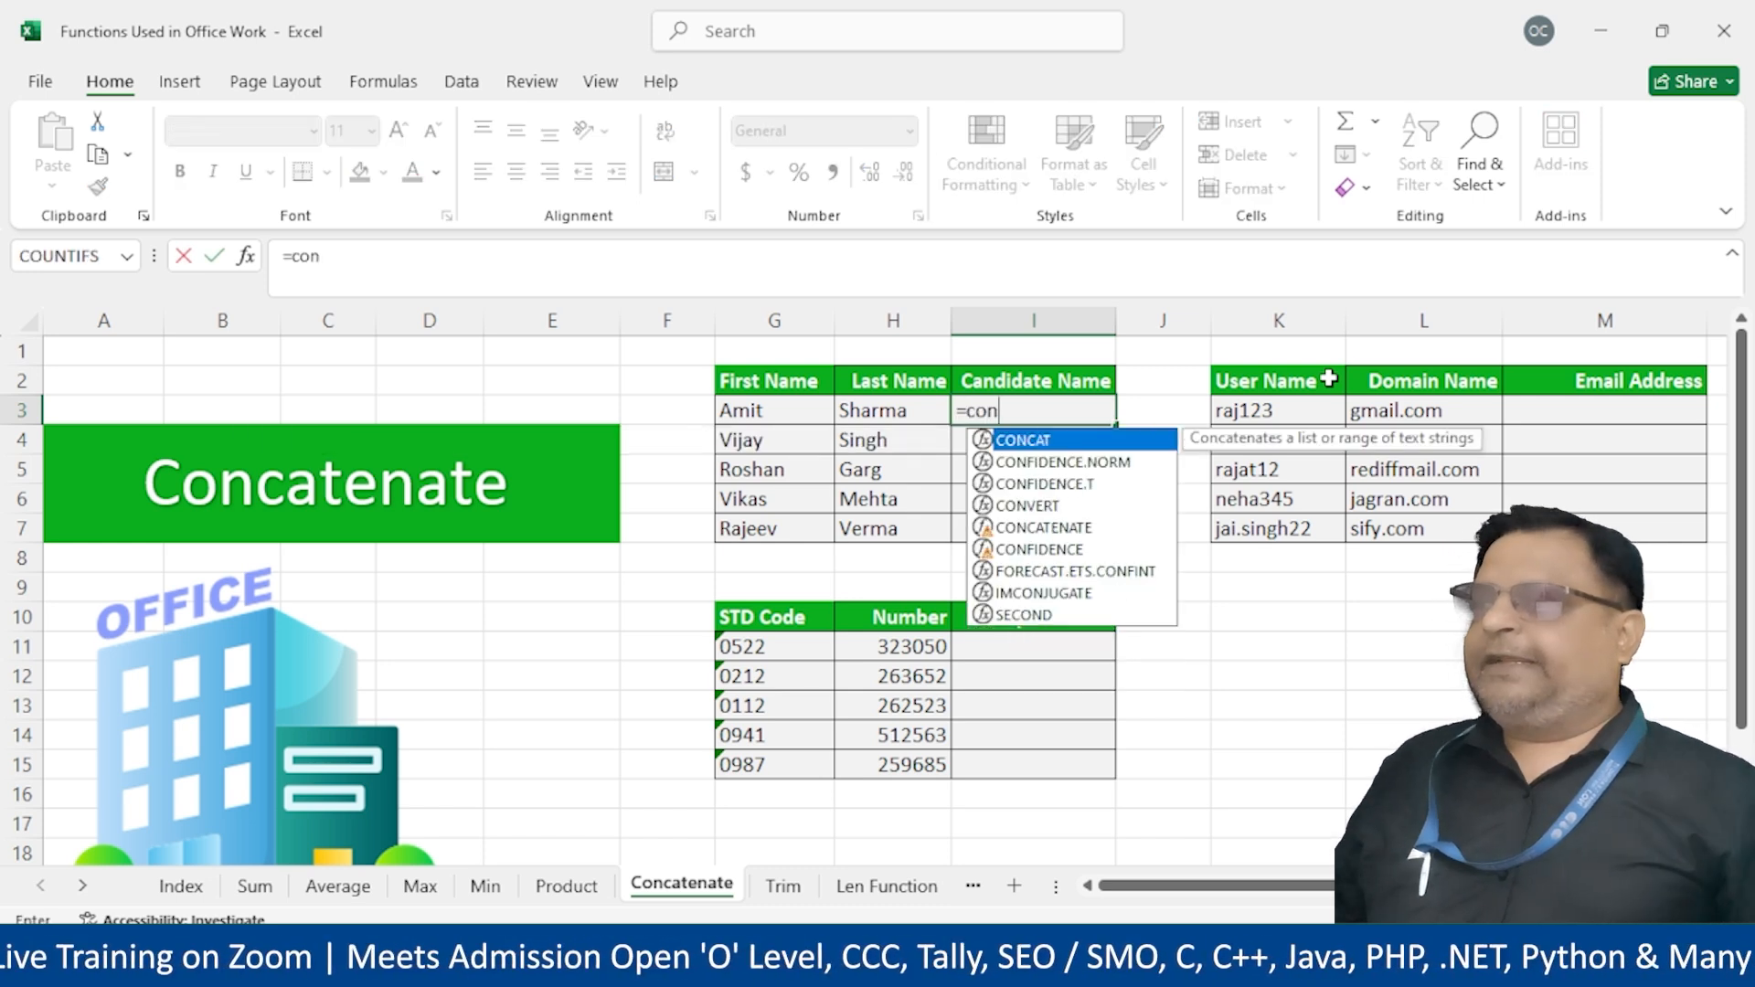
key("Down")
key("Down")
key("Down")
key("Down")
key("Down")
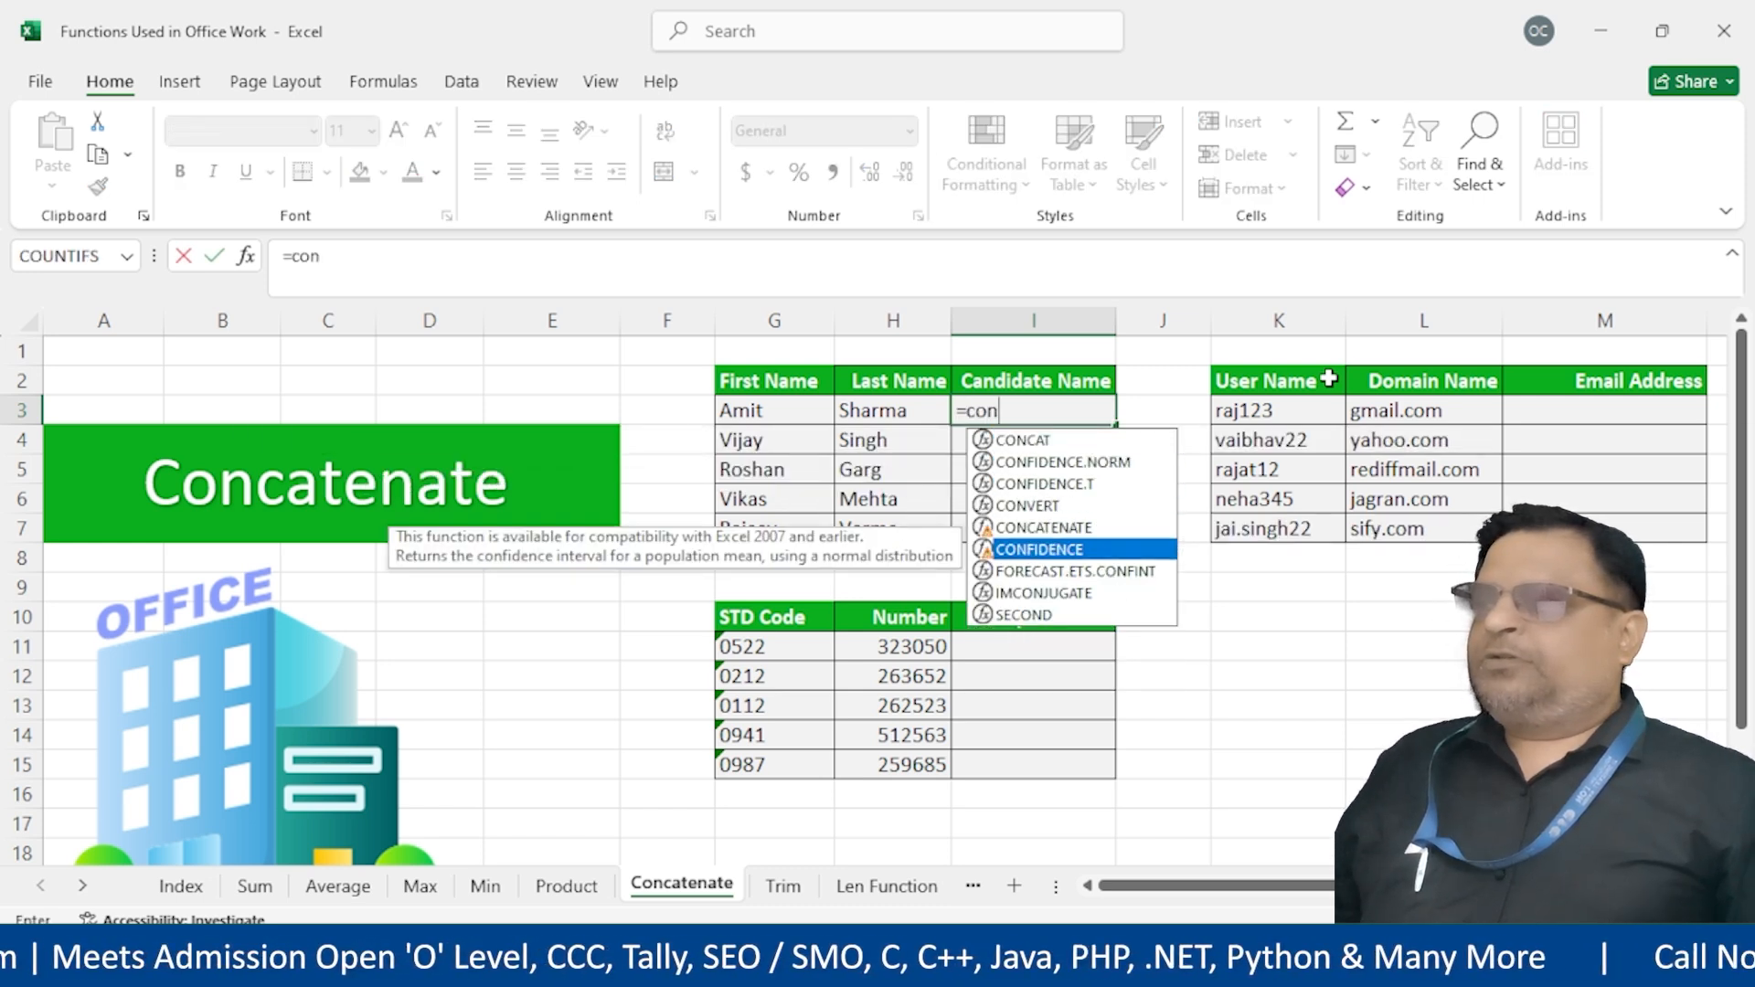
type("ca")
key("Down")
key("Tab")
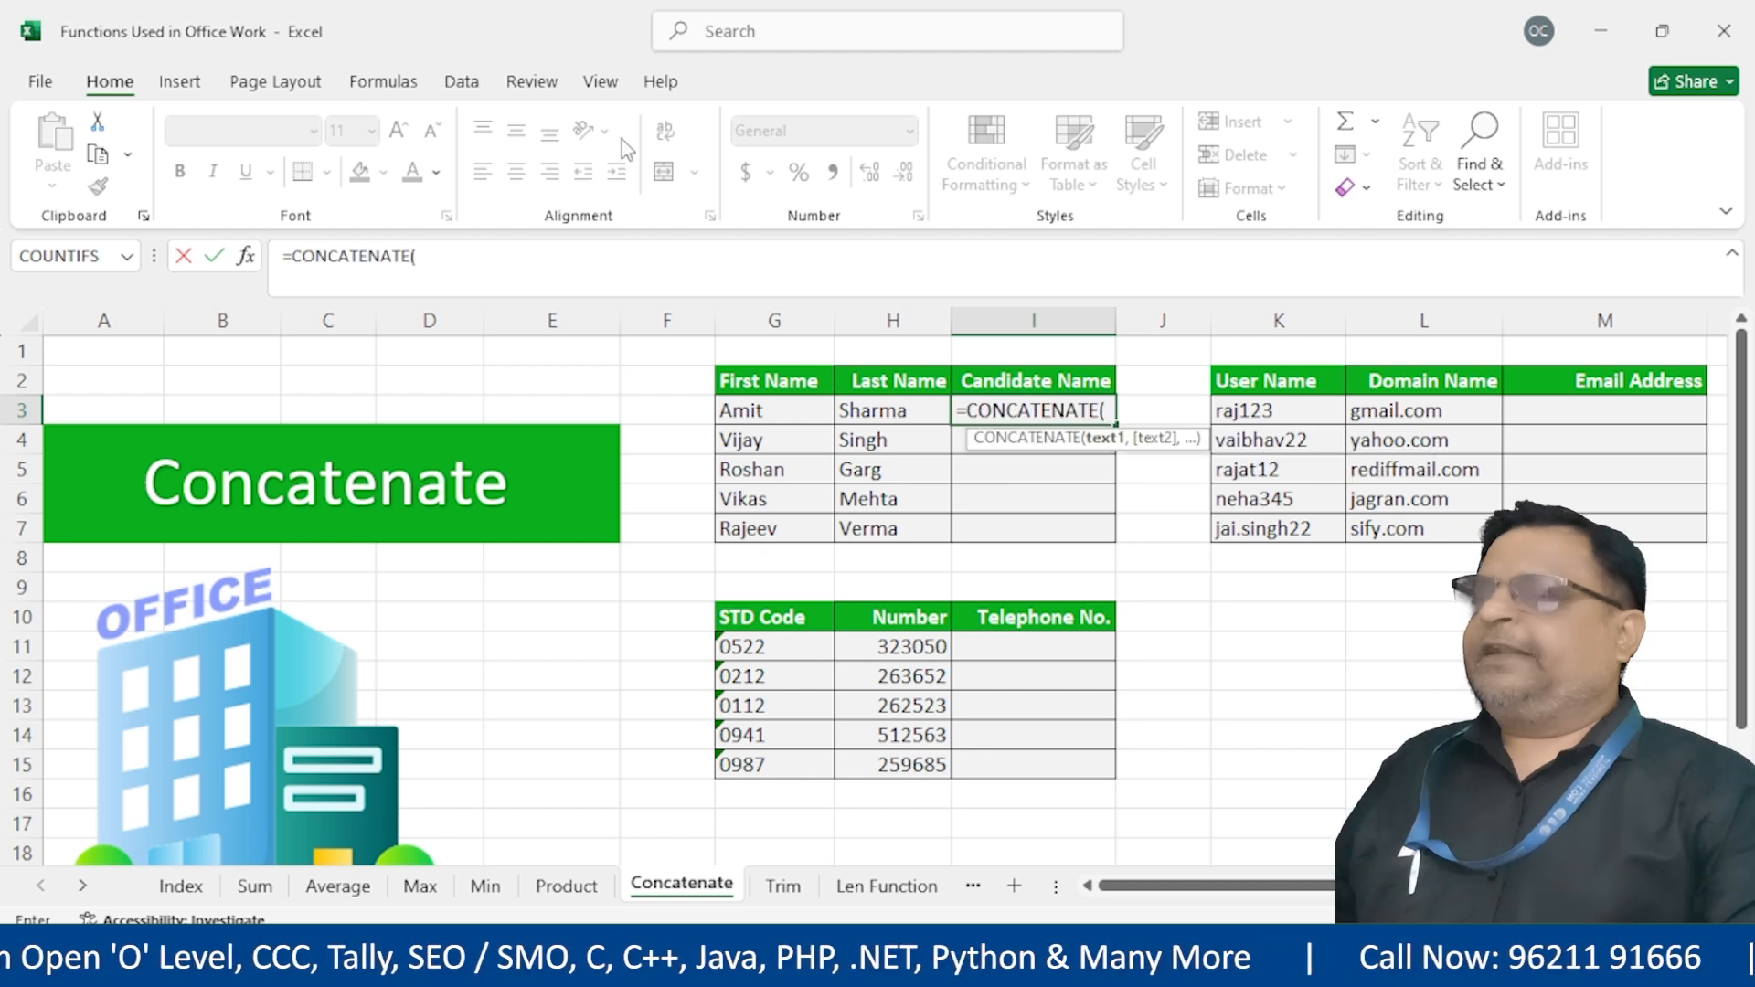
left_click(787, 416)
type(",\" \",")
left_click(873, 408)
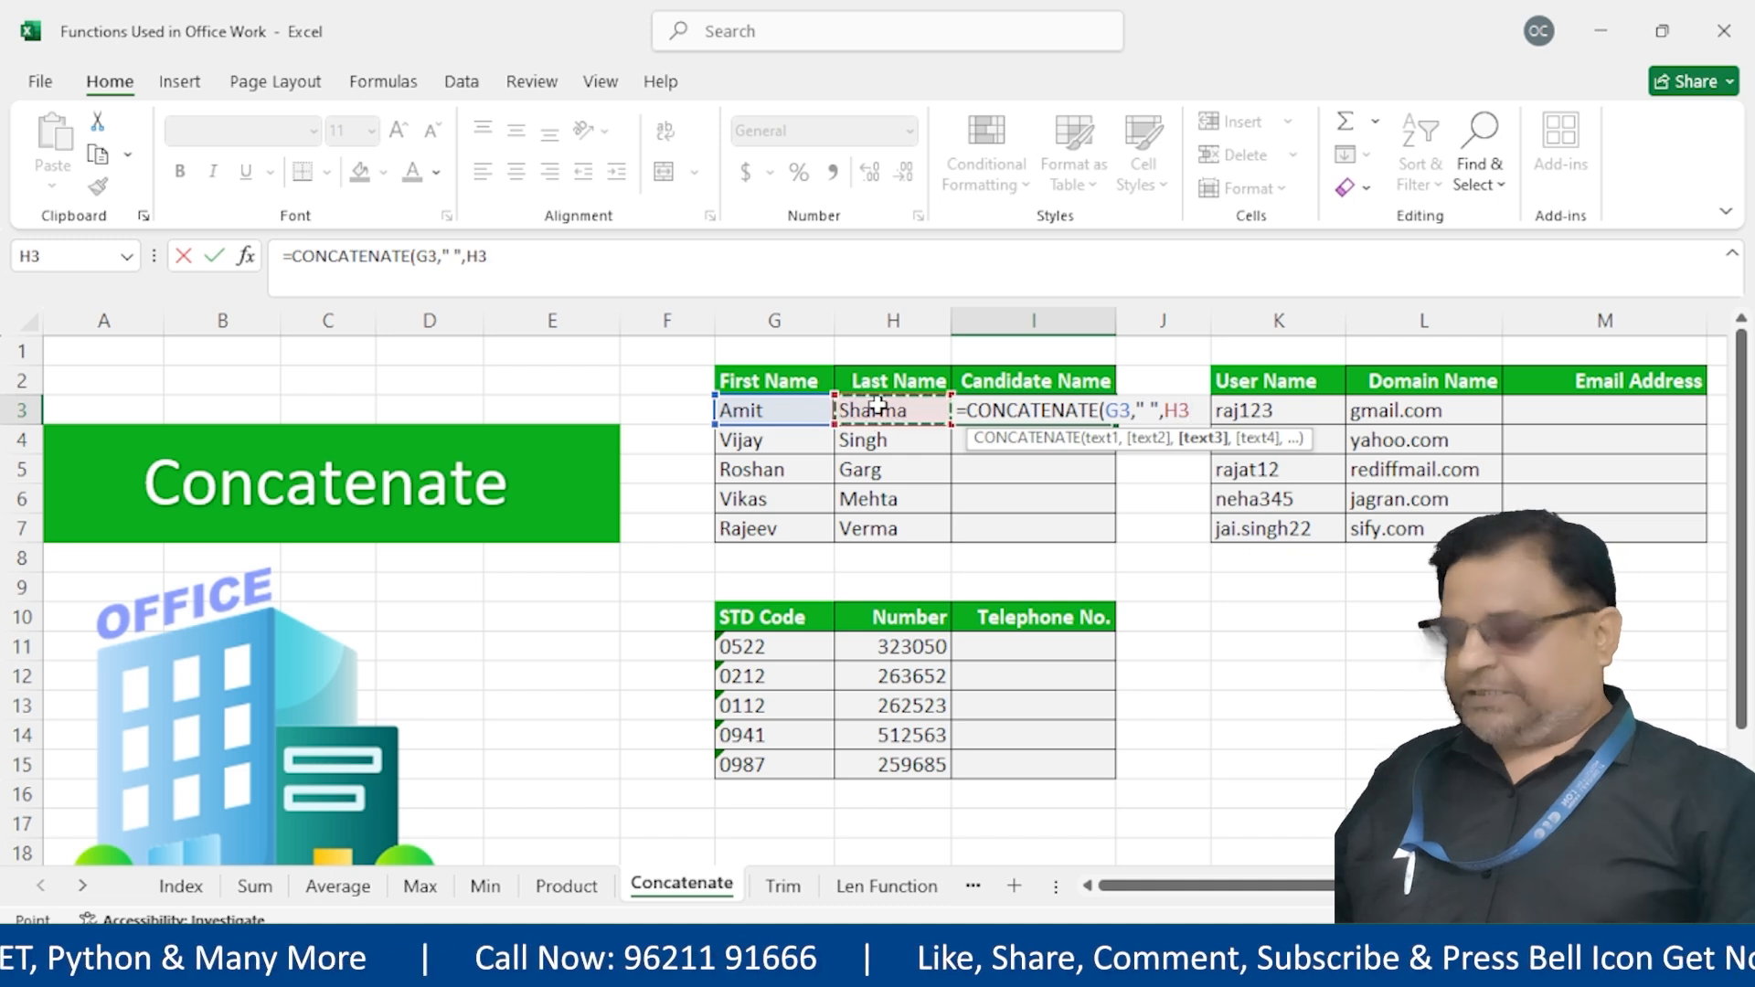
type(")")
key("Return")
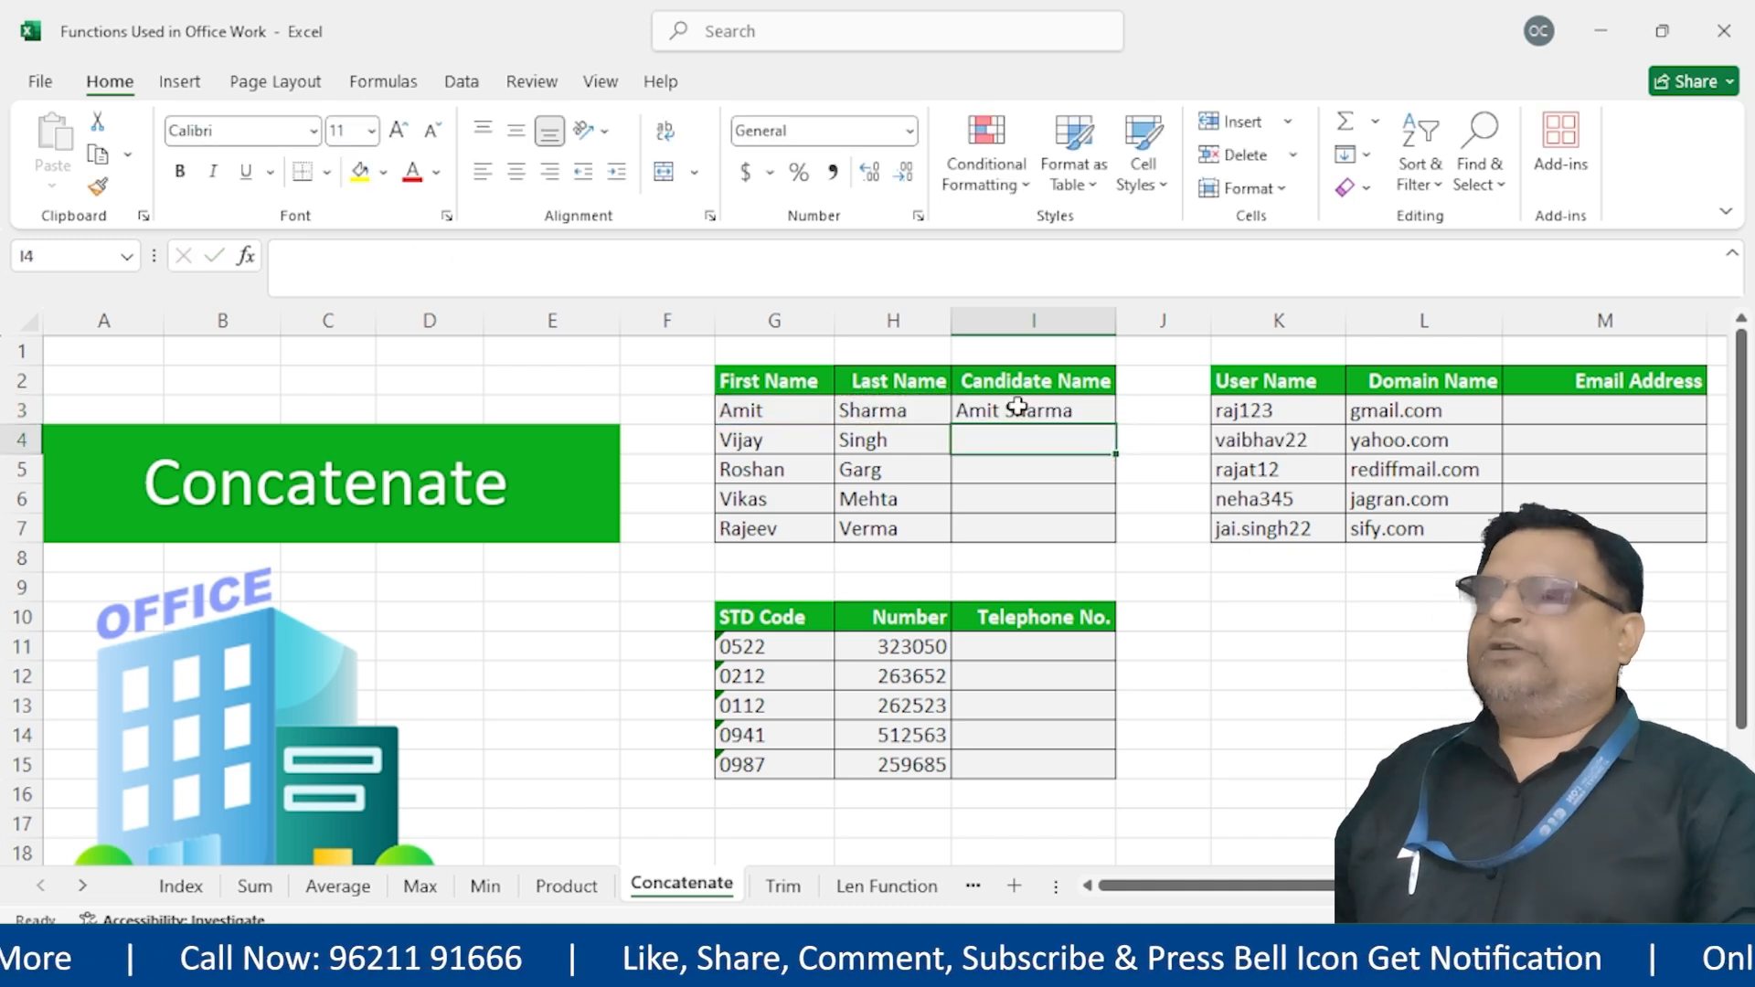
Fill the name formula down to I7 and recheck I3's formula
left_click(1097, 410)
left_click_drag(1118, 425, 1123, 549)
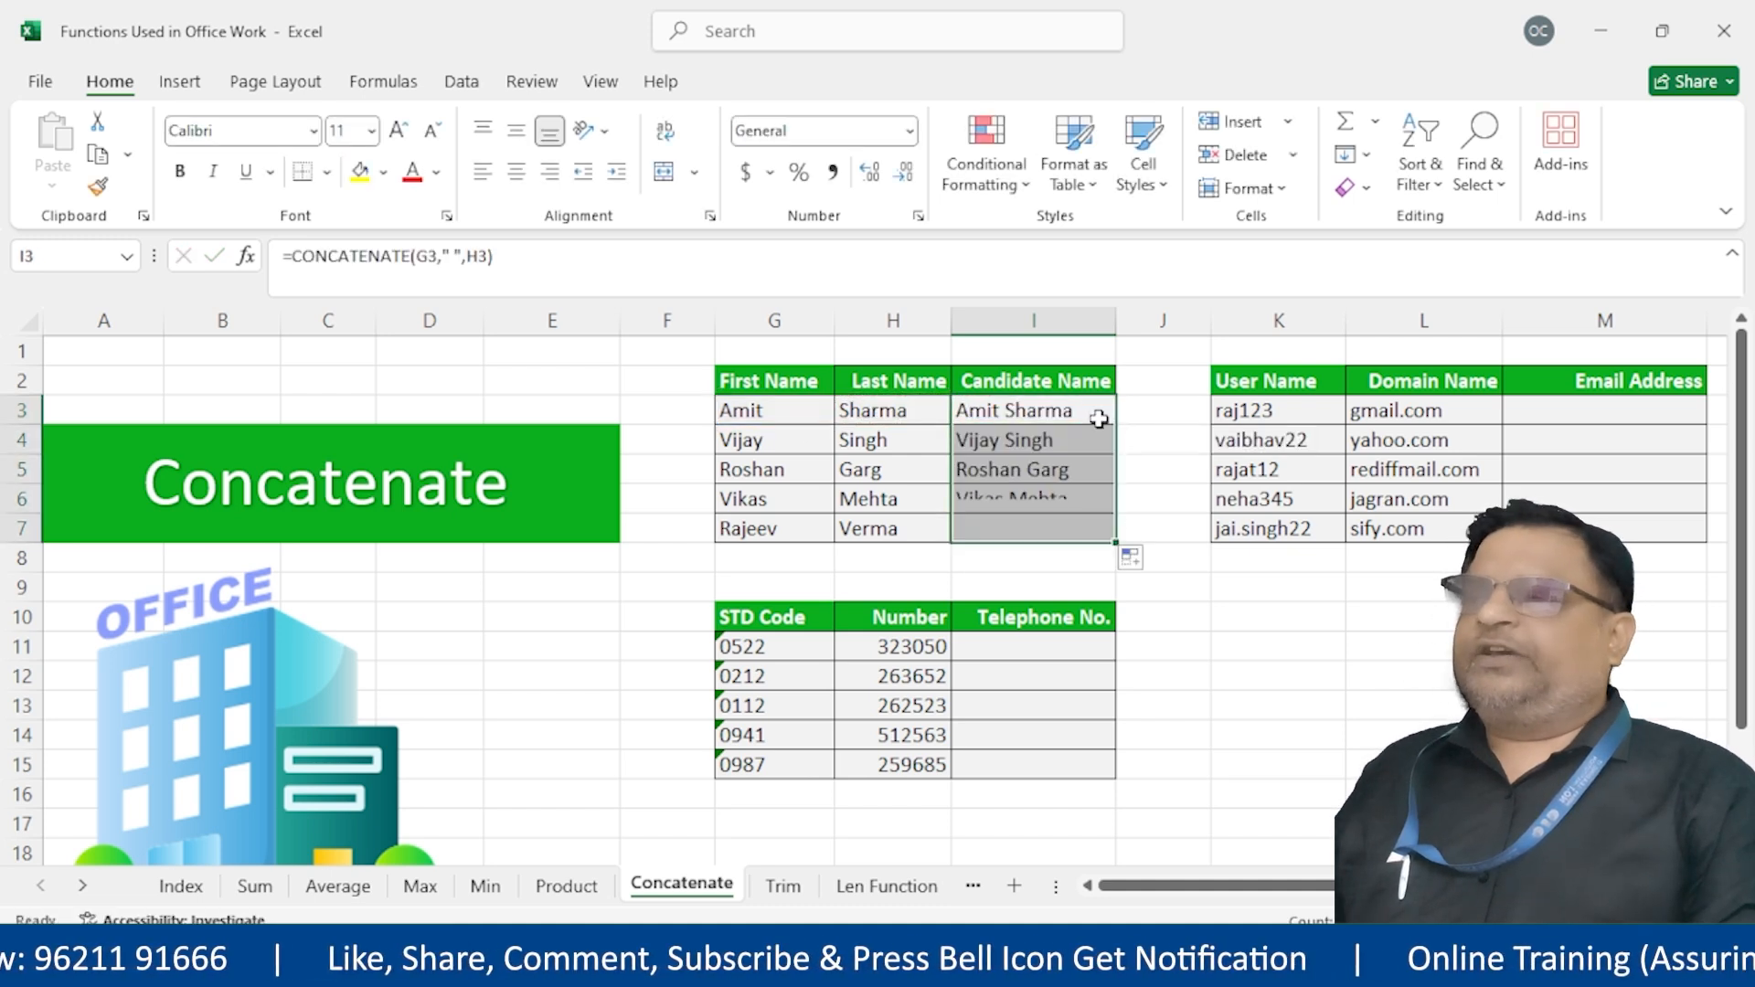
double_click(1100, 410)
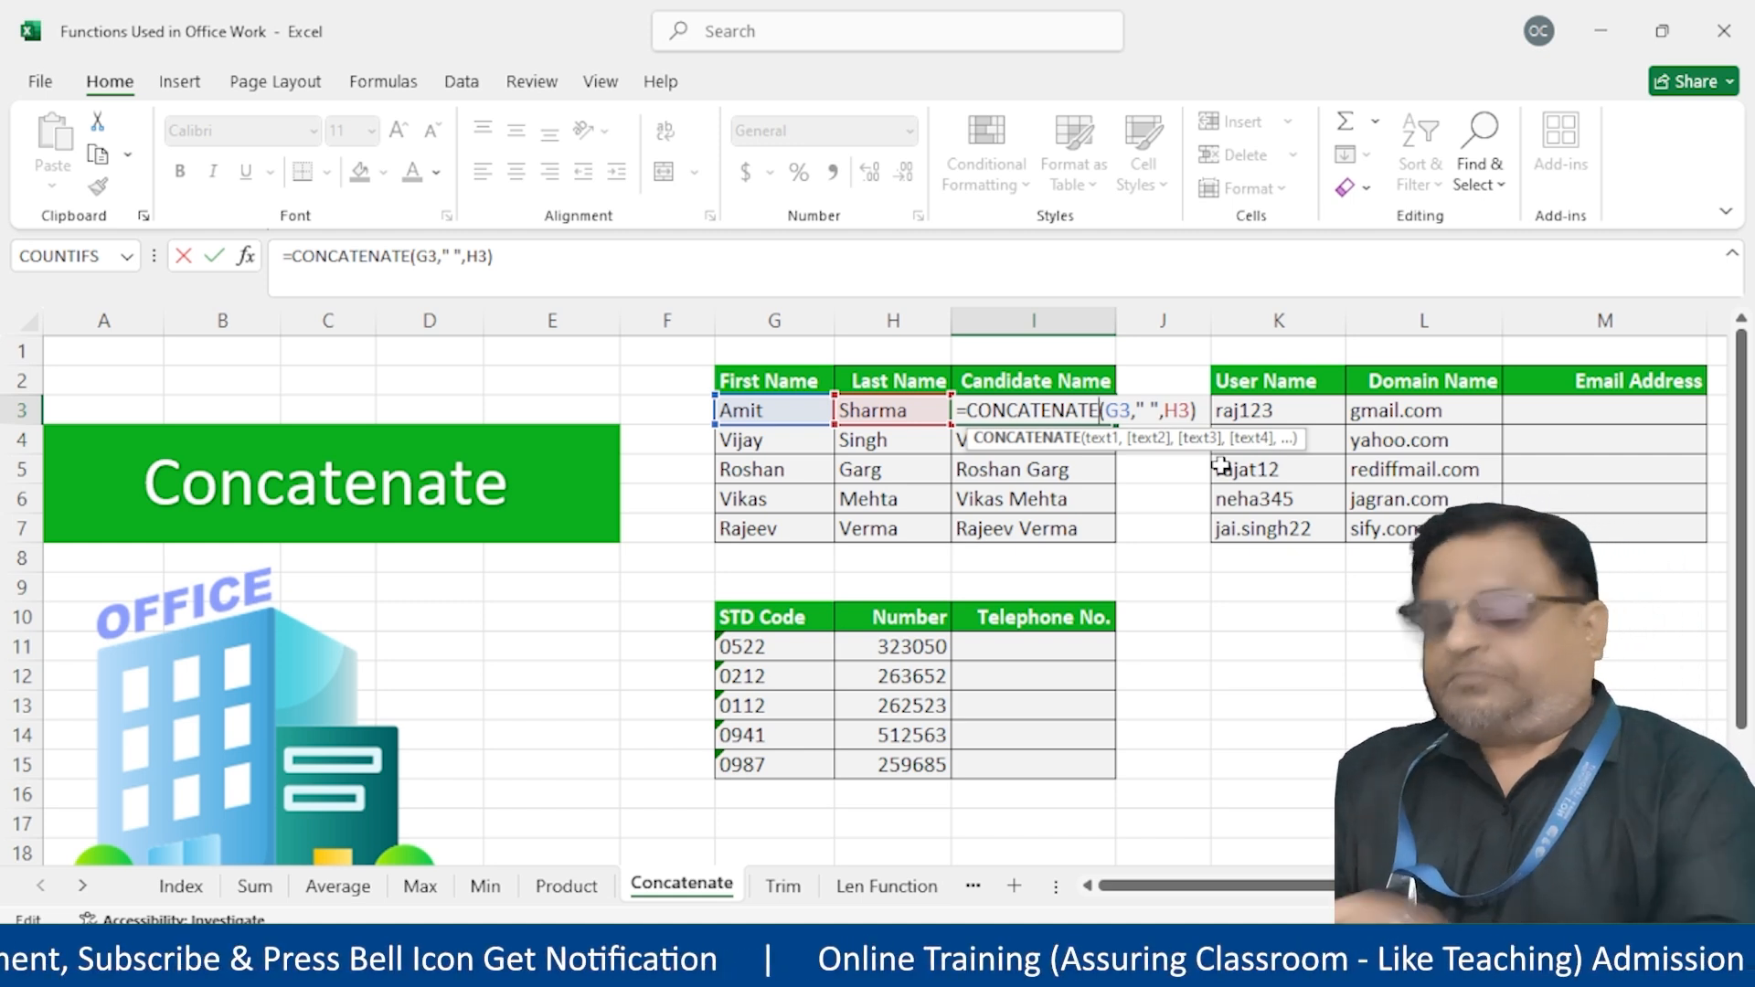
key("Escape")
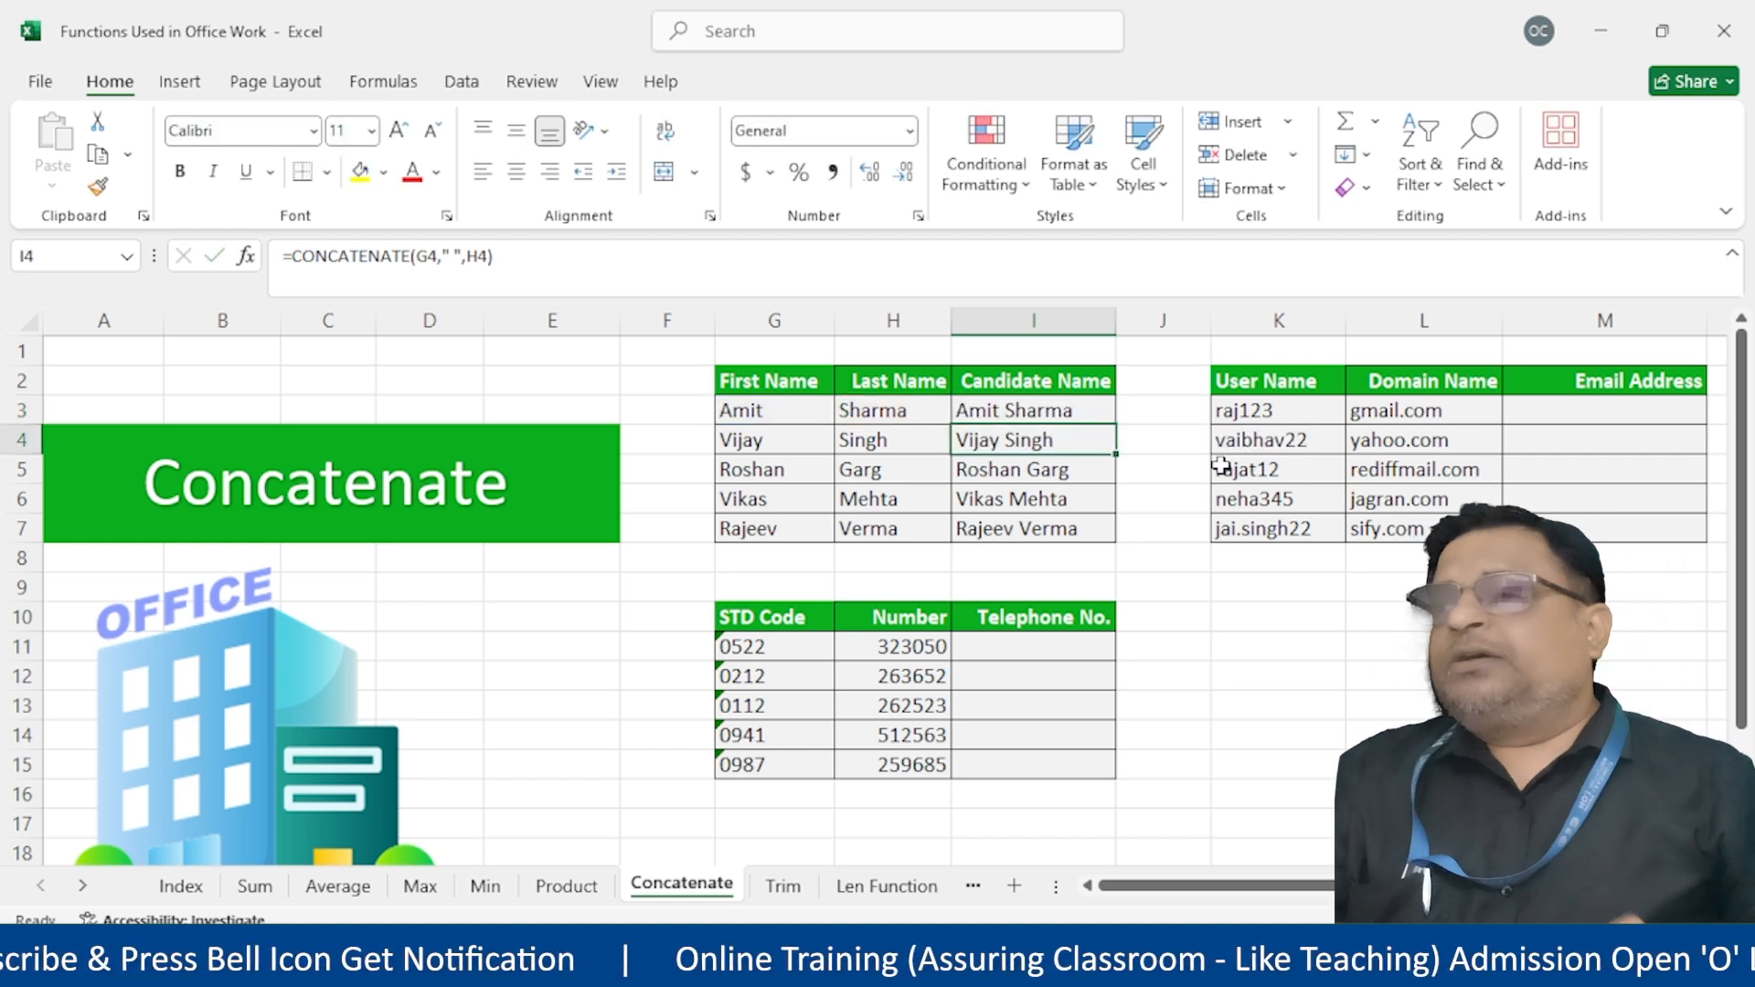
Enter =K3&"@"&L3 in M3 and copy it down to M7 to build each email address
left_click(1588, 403)
type("=")
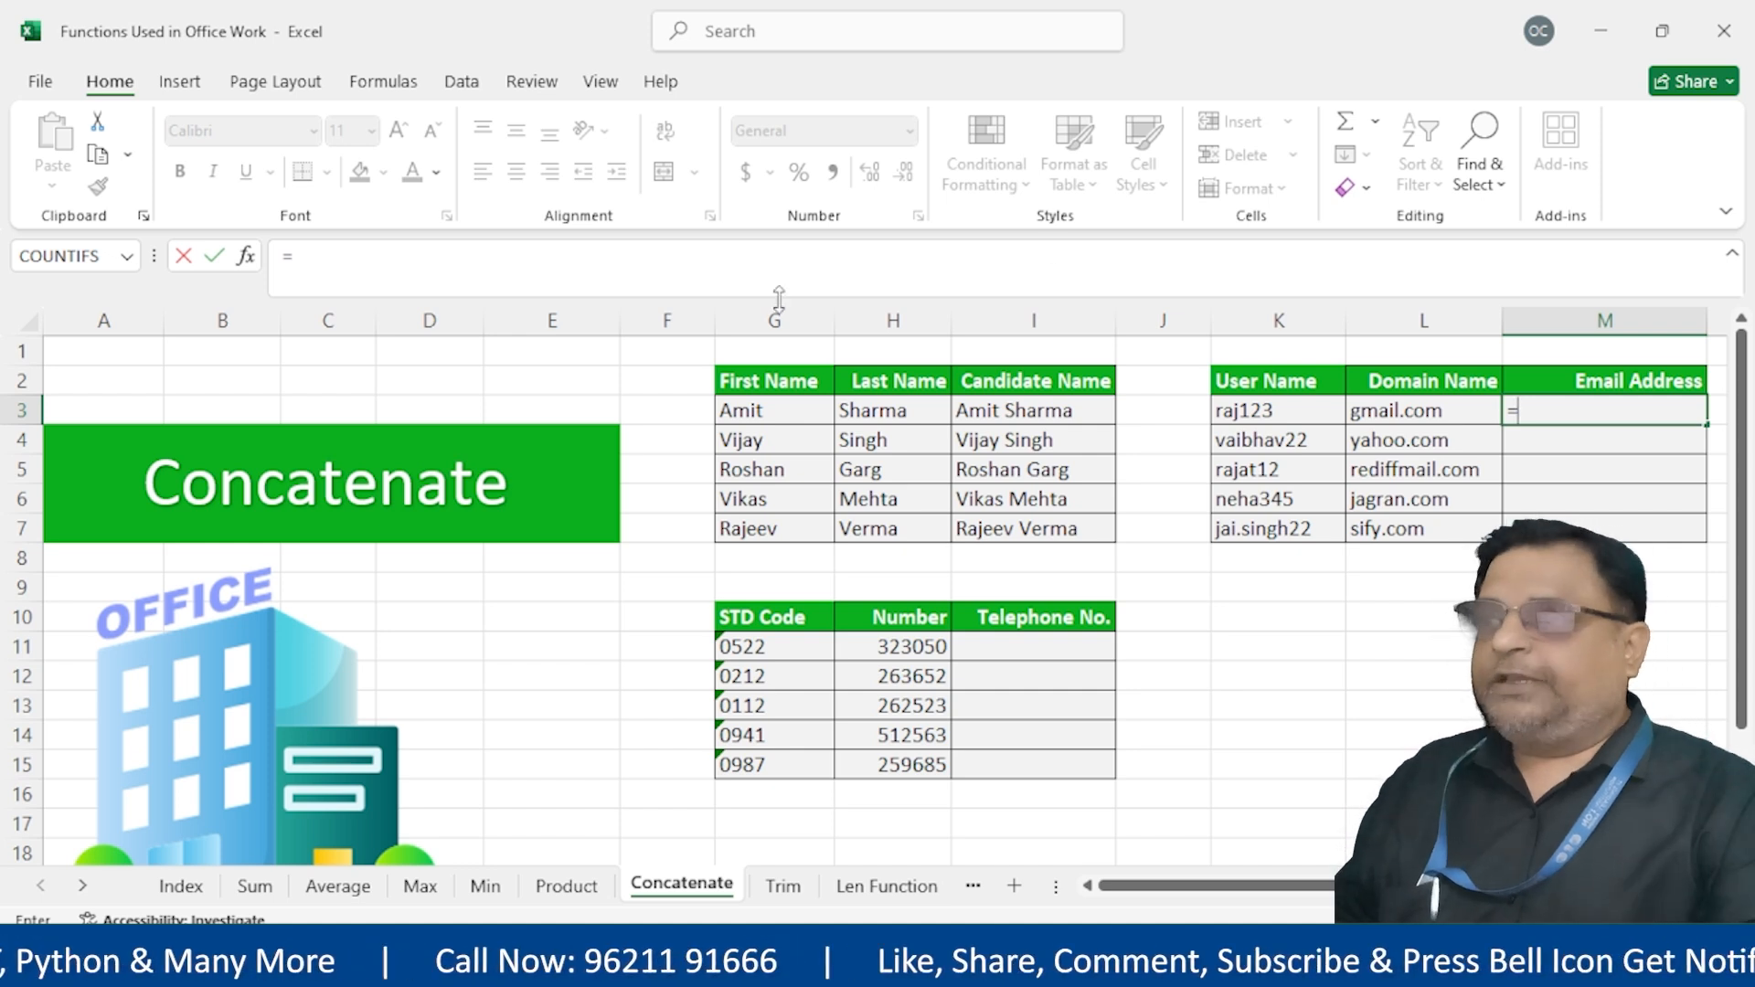
left_click(1287, 409)
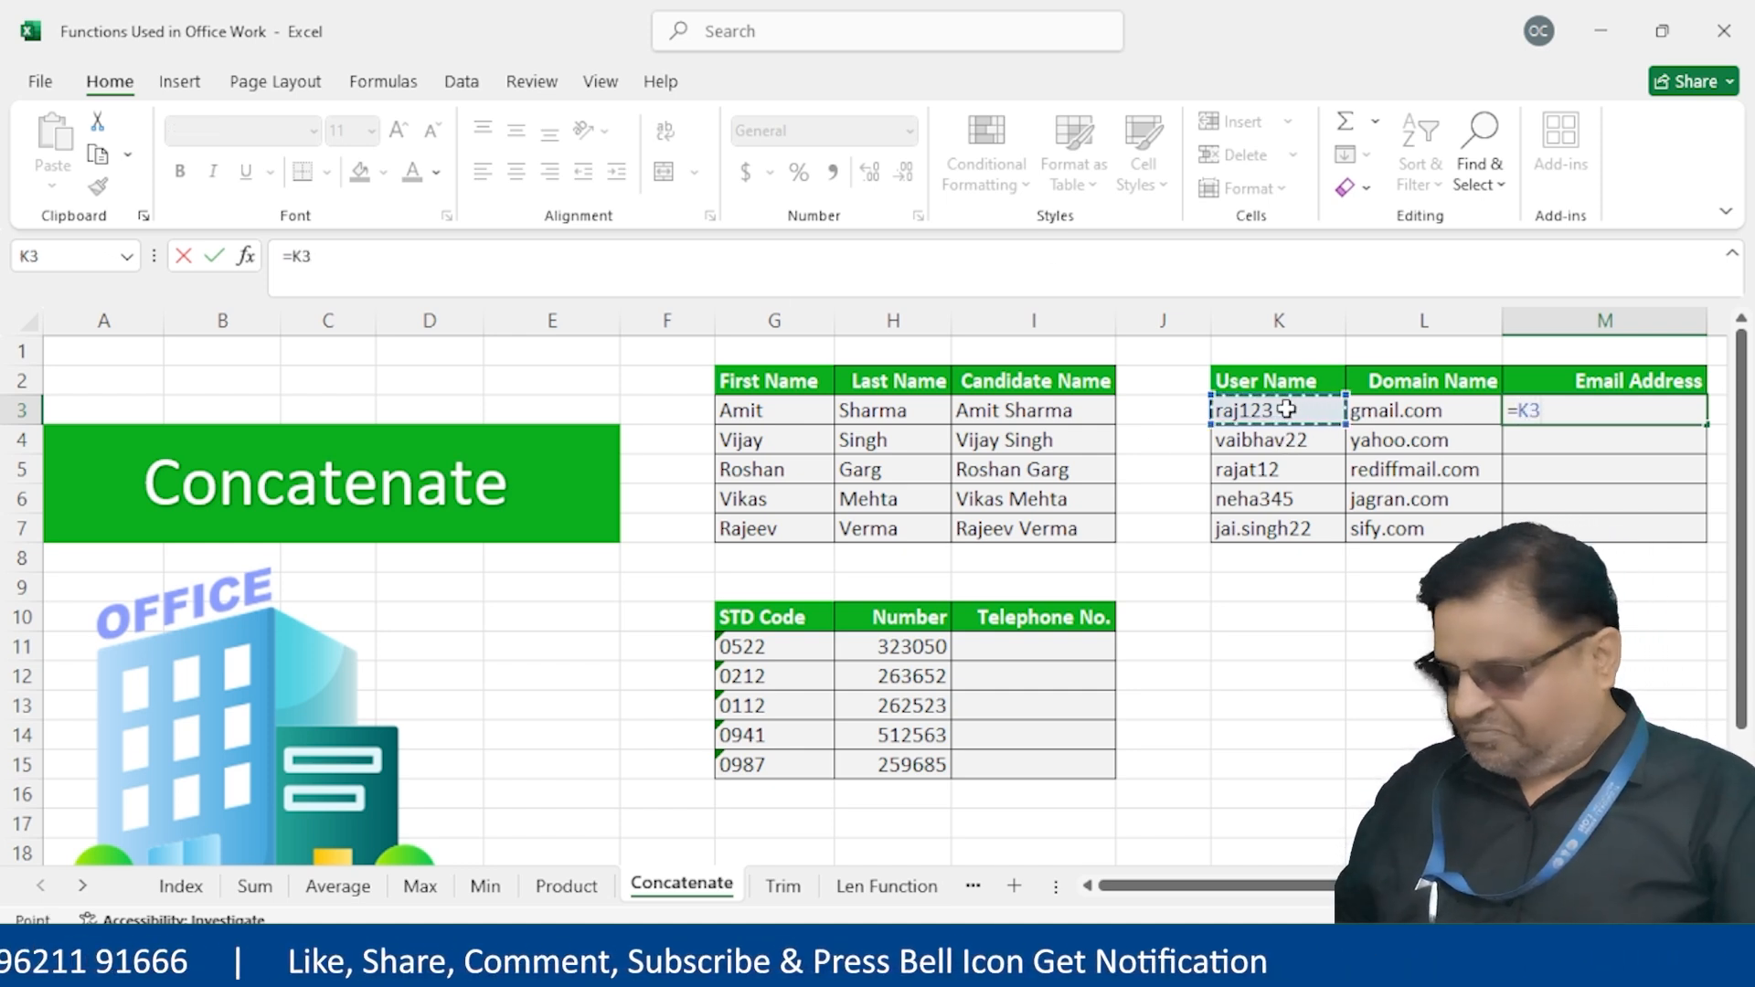
type("&")
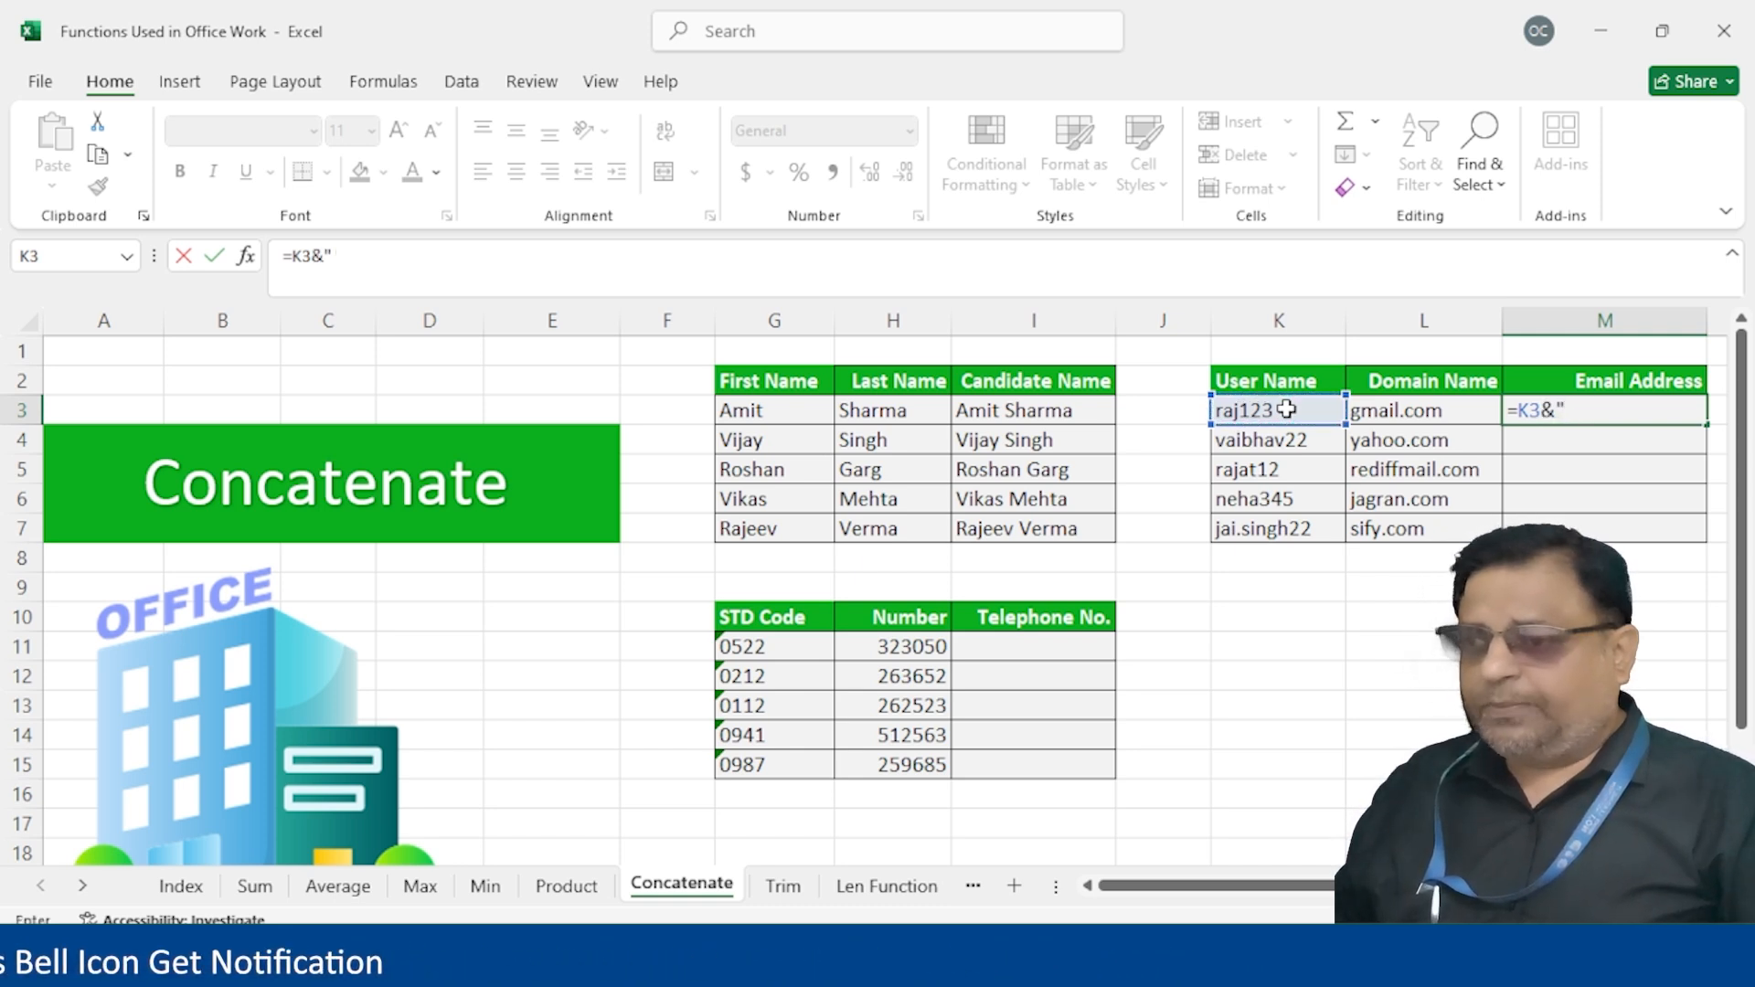
type("\"@")
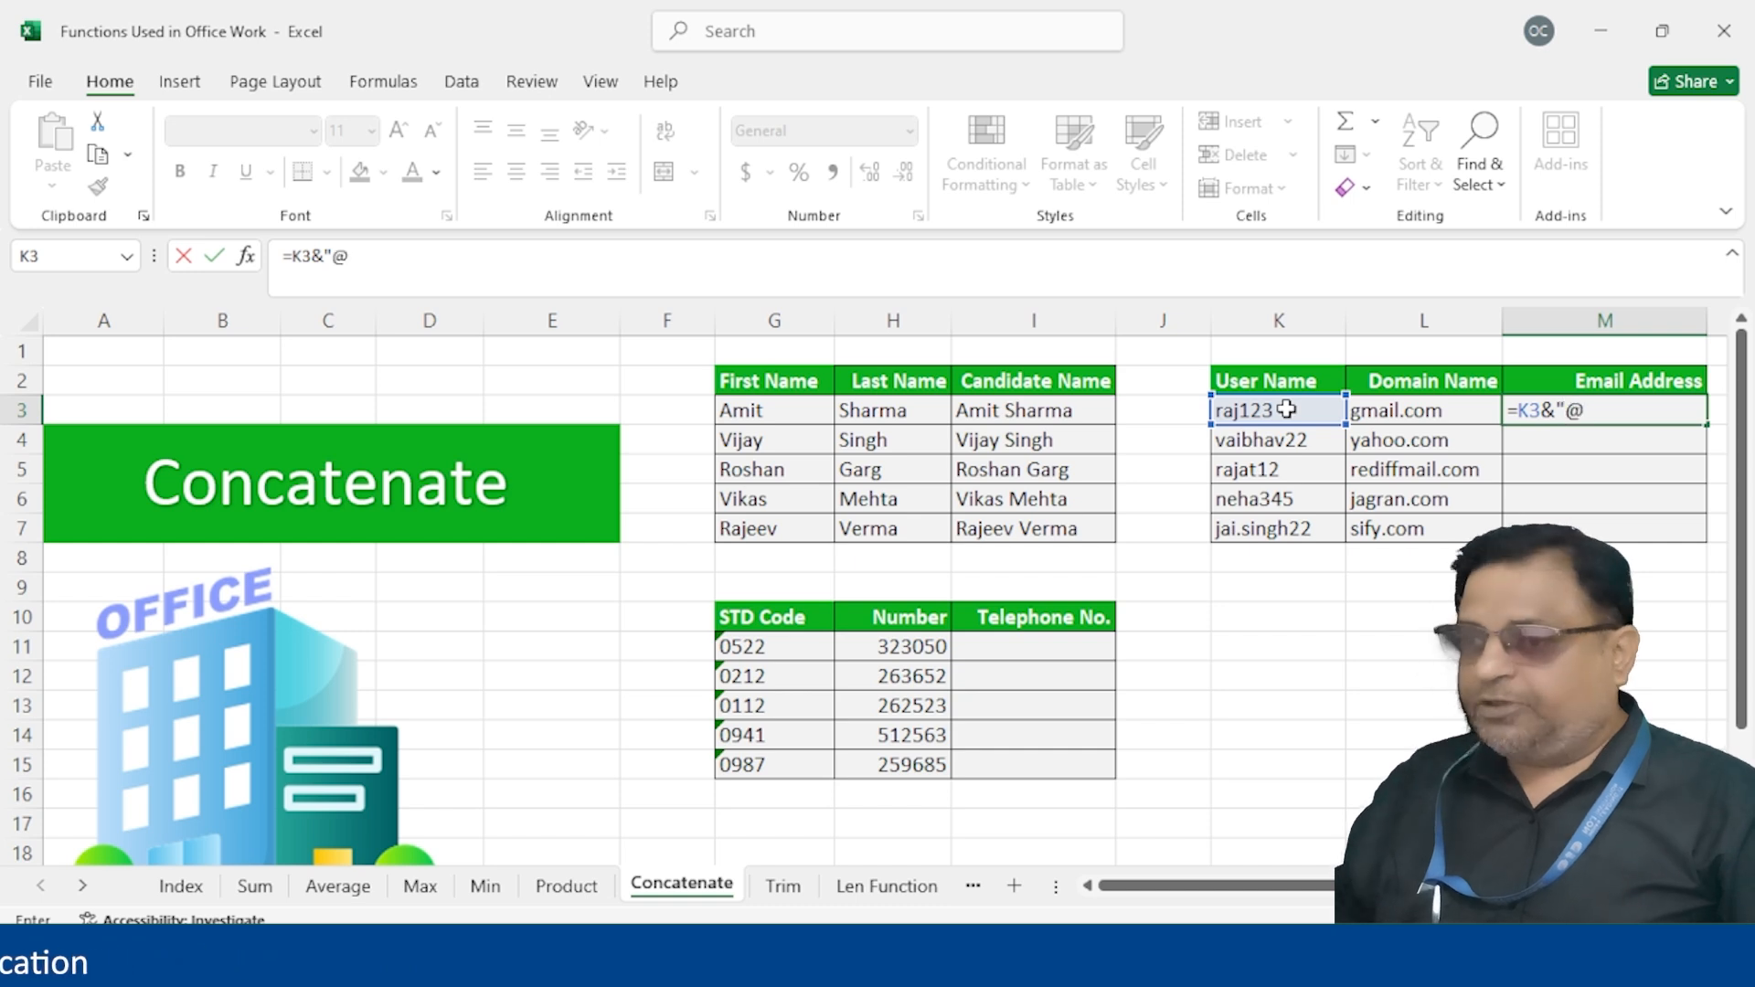
type("\"&")
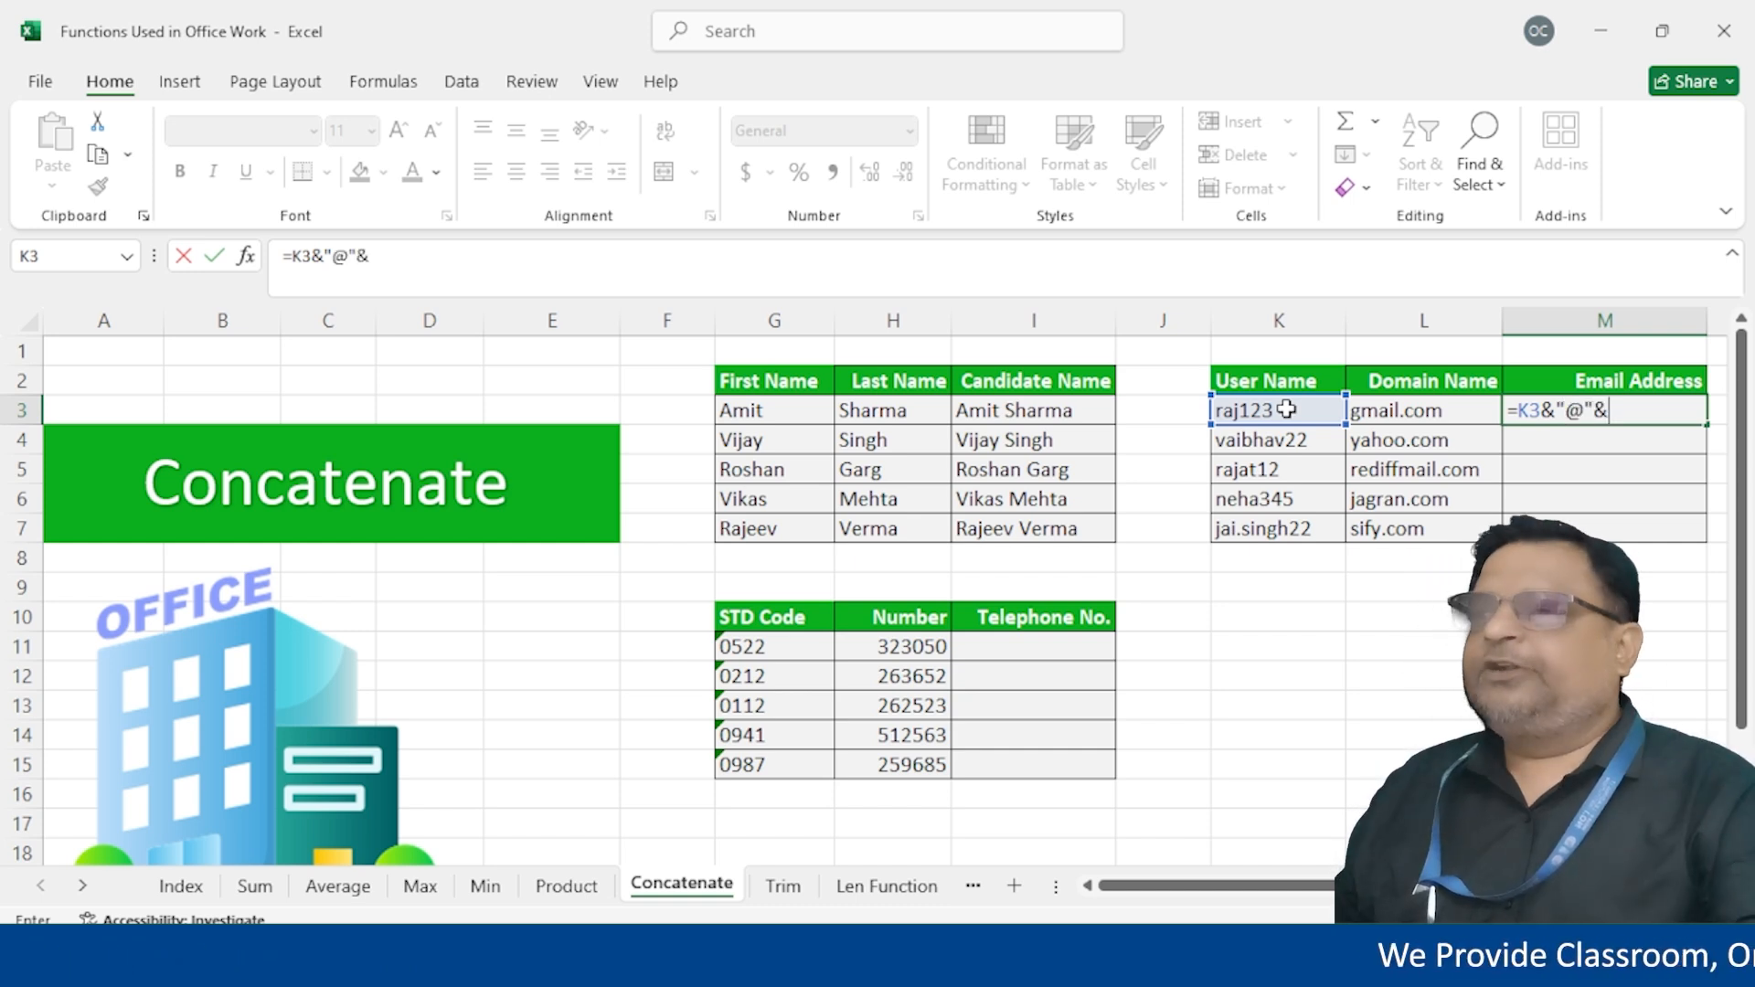
left_click(1390, 410)
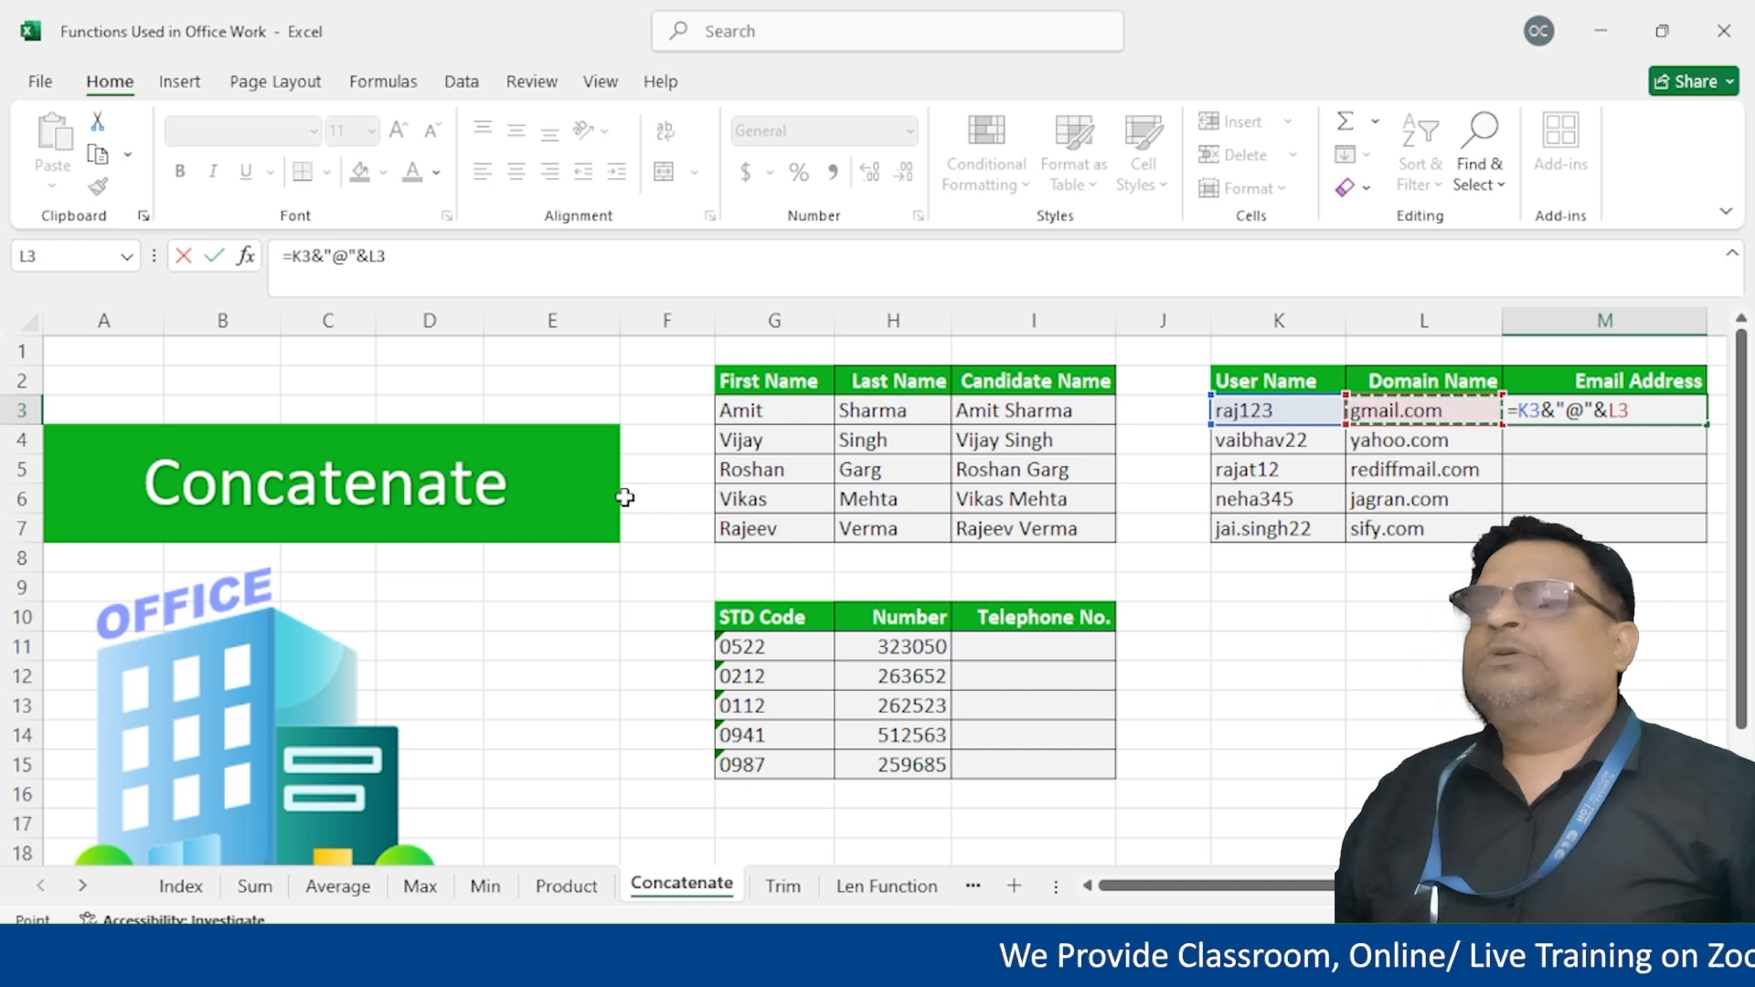
key("Return")
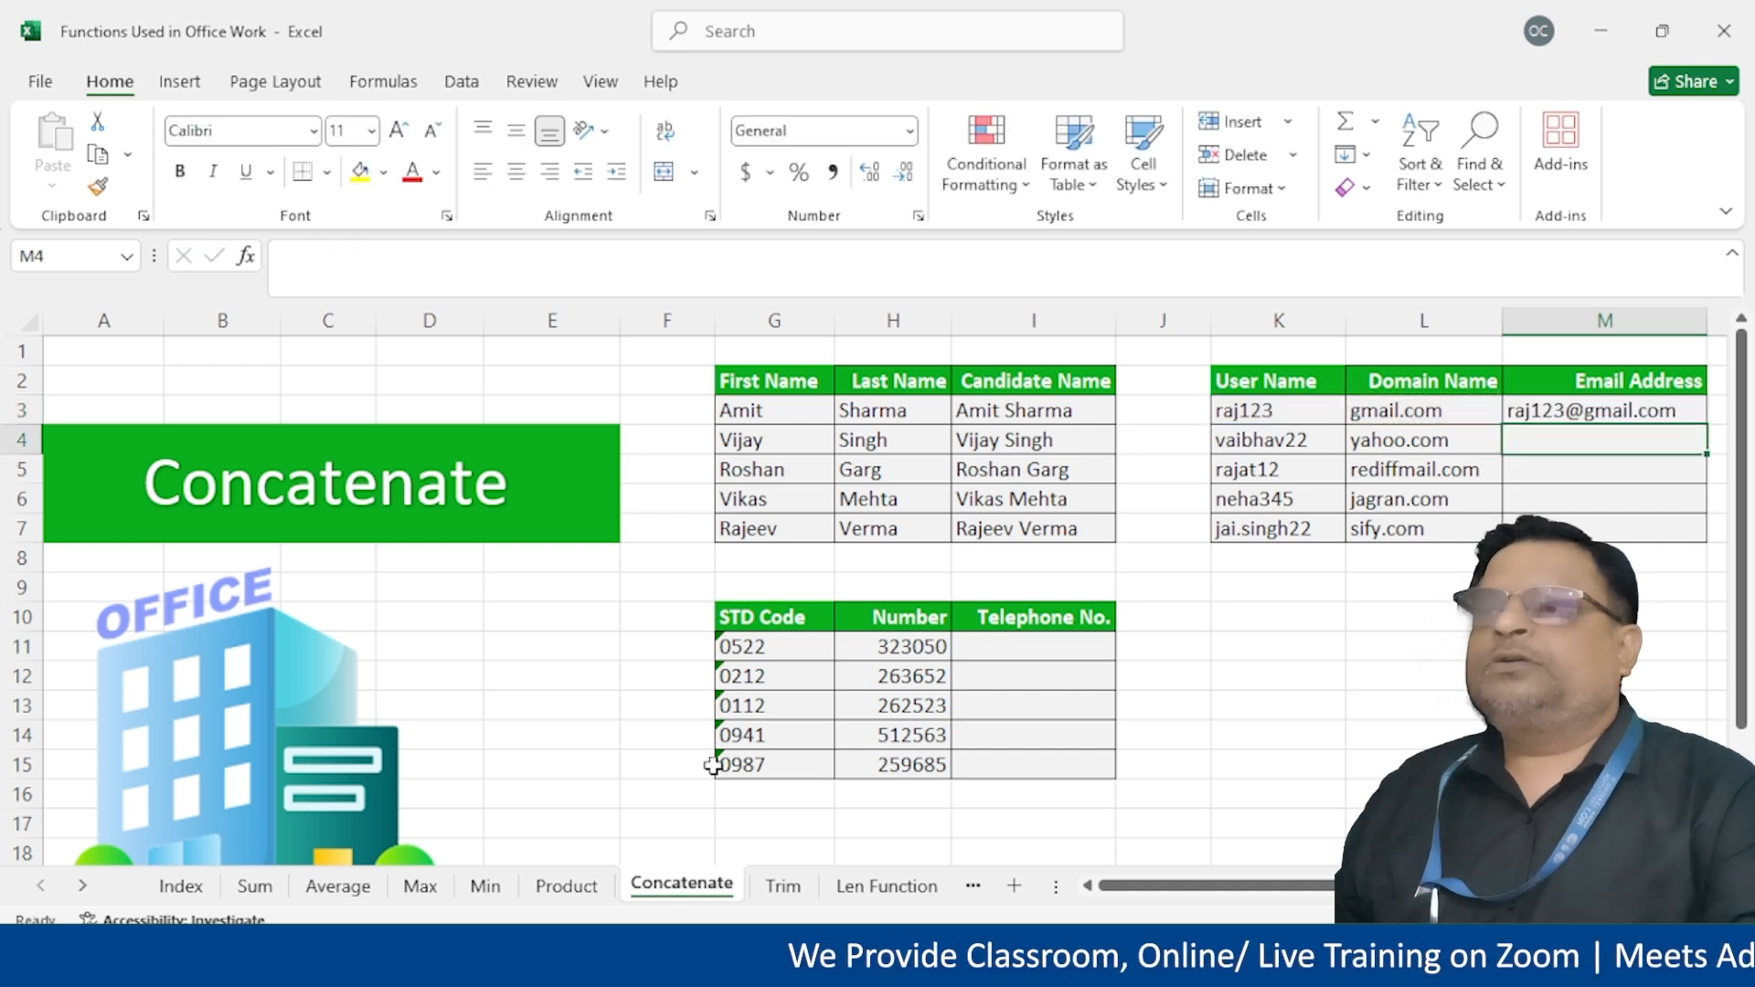
left_click(1666, 413)
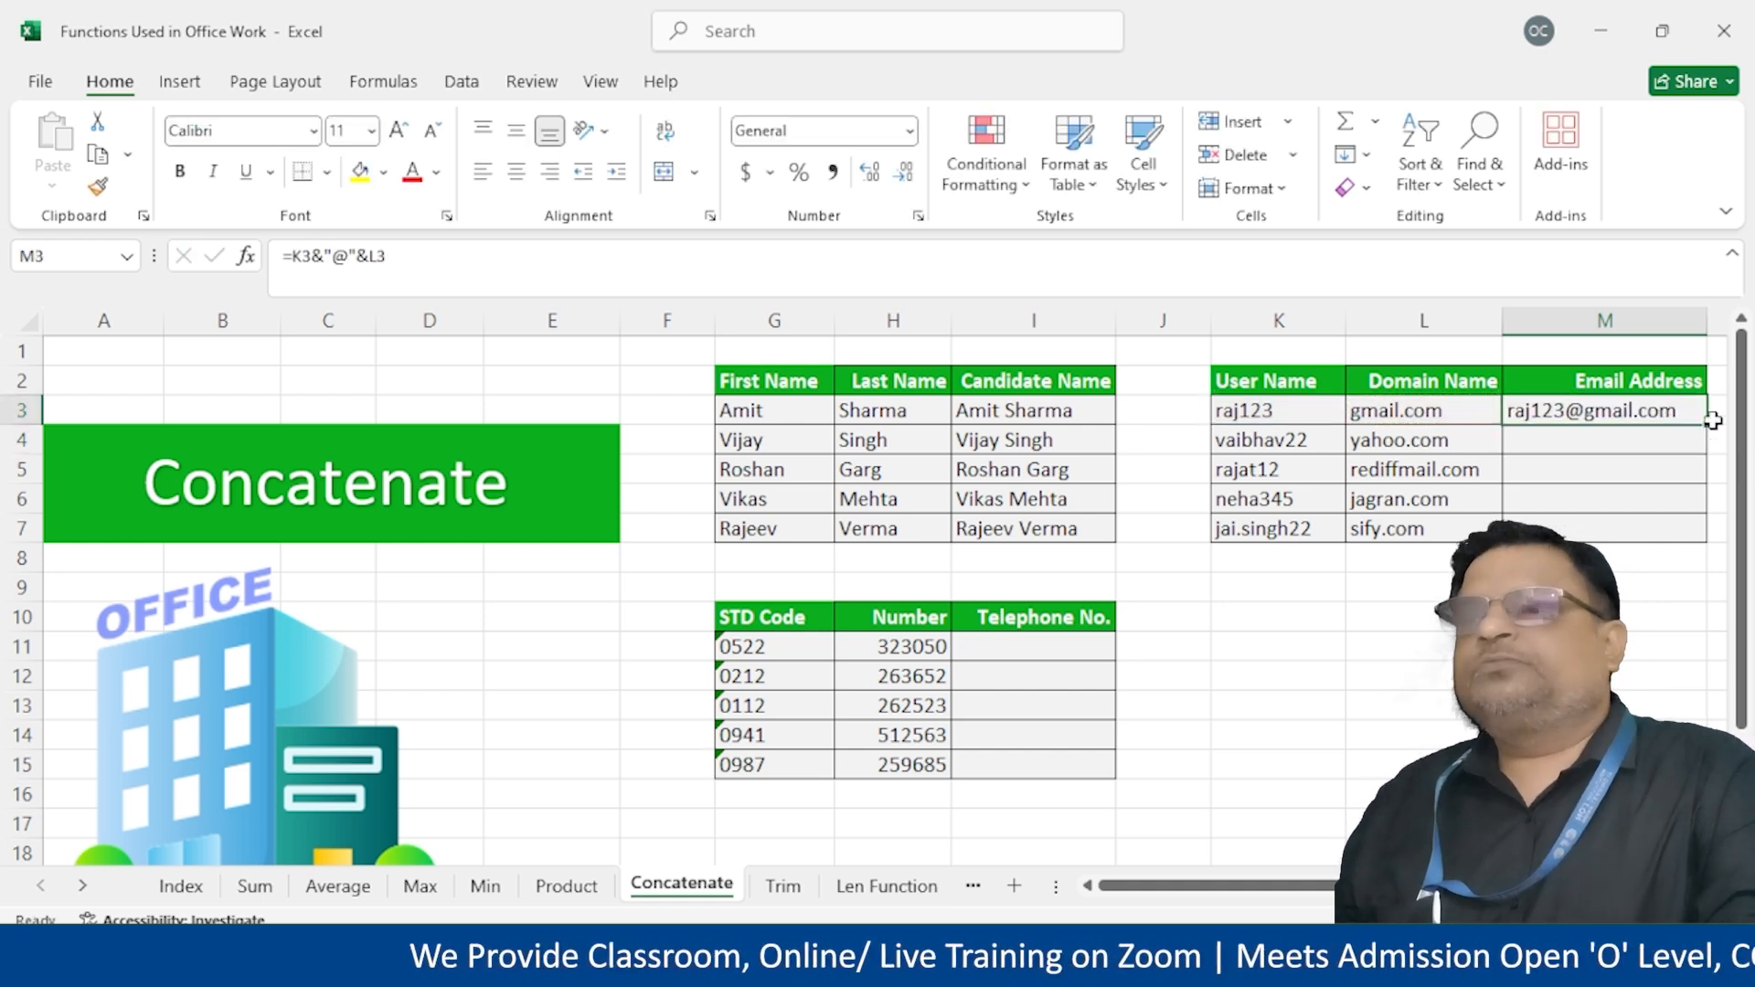
left_click_drag(1706, 422, 1685, 538)
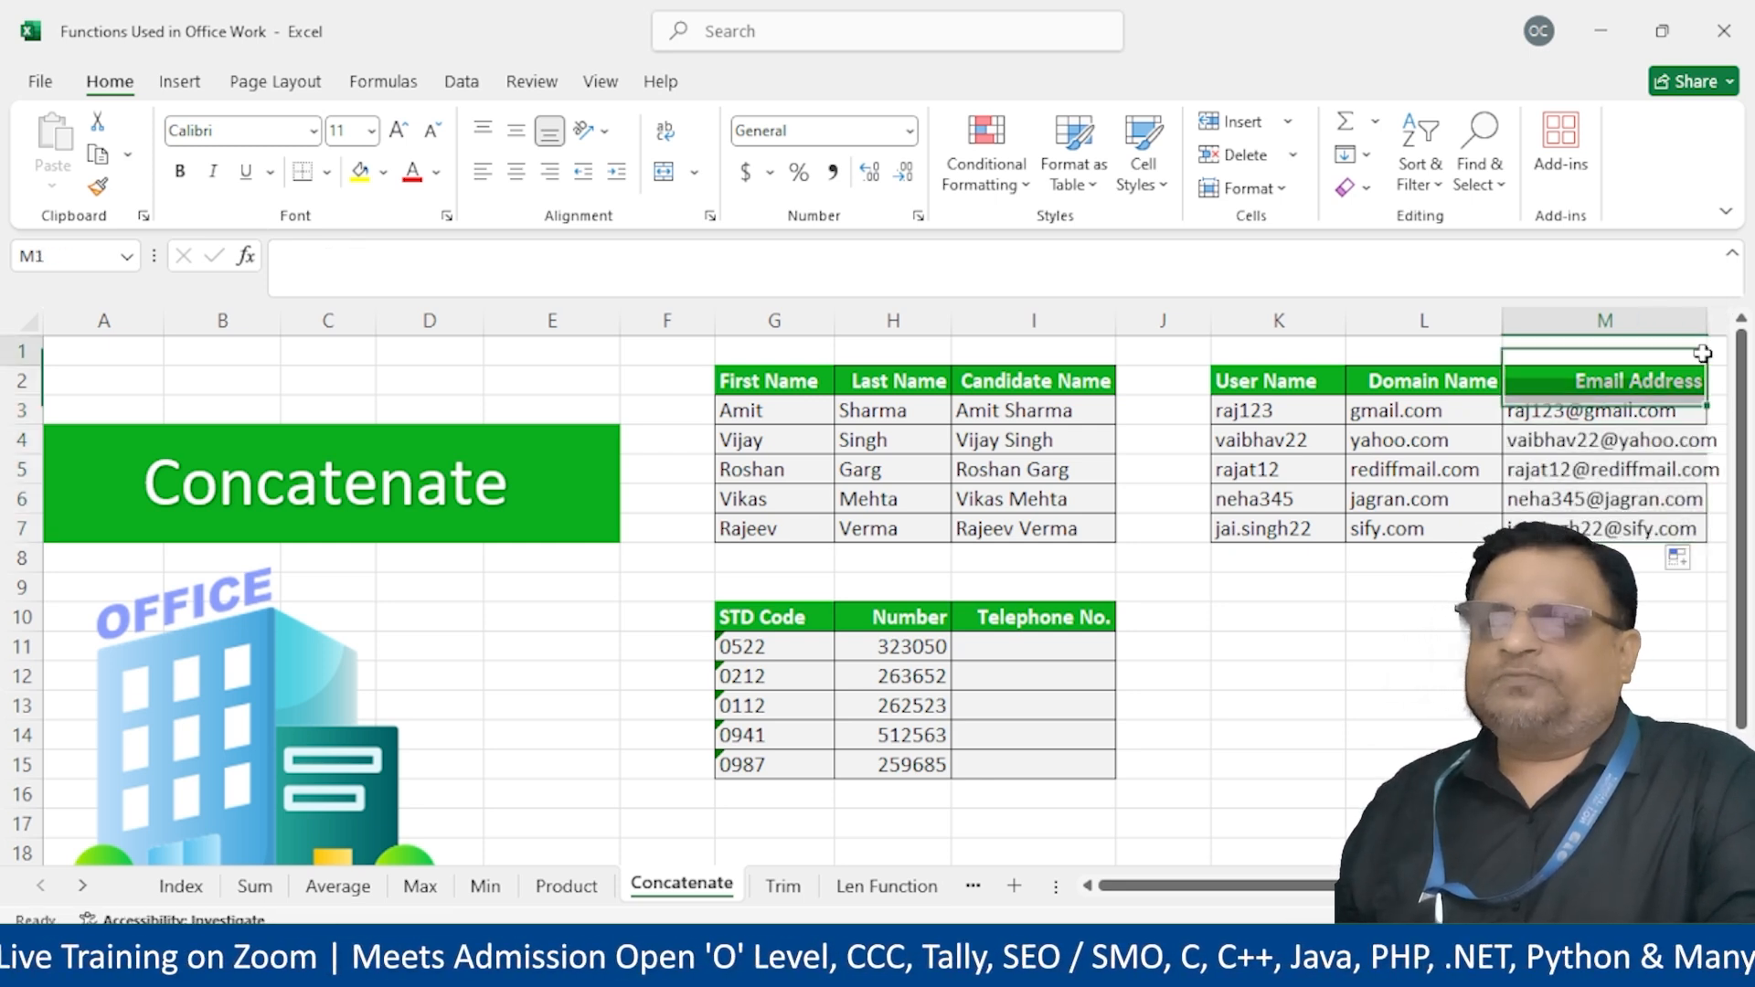
Autofit column M, type the first hyphen-joined telephone number in I11, and Flash Fill I11:I15
double_click(1706, 320)
left_click(1024, 650)
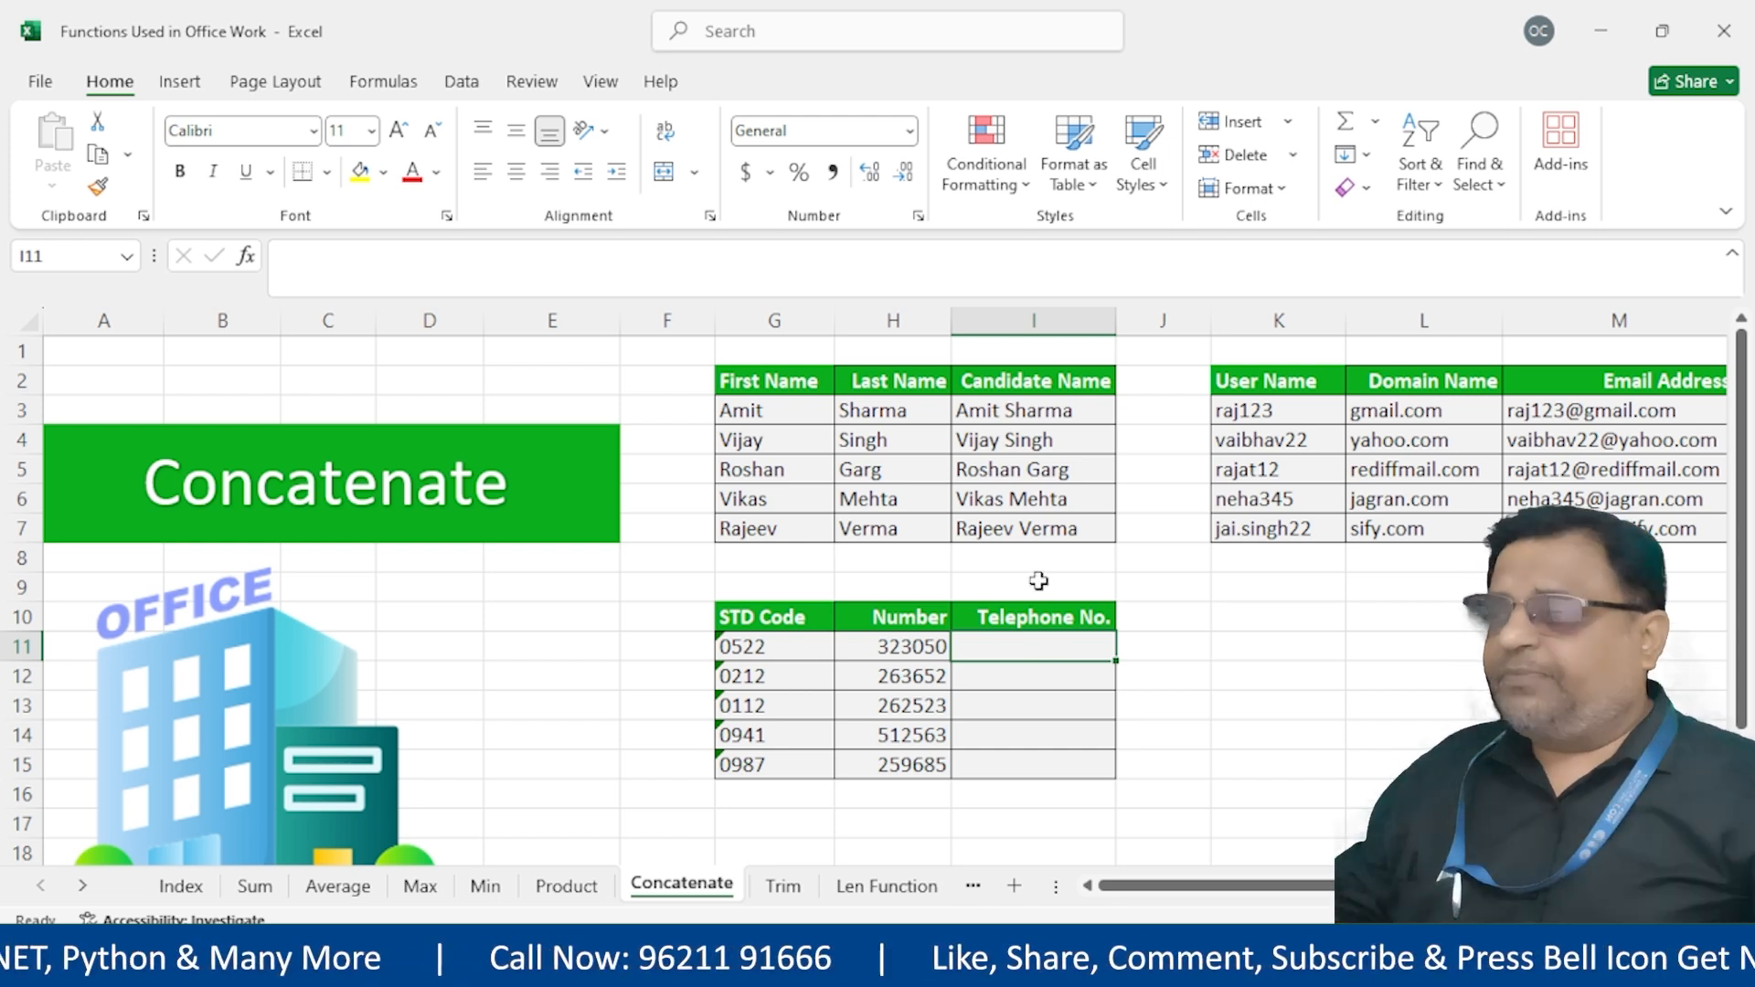
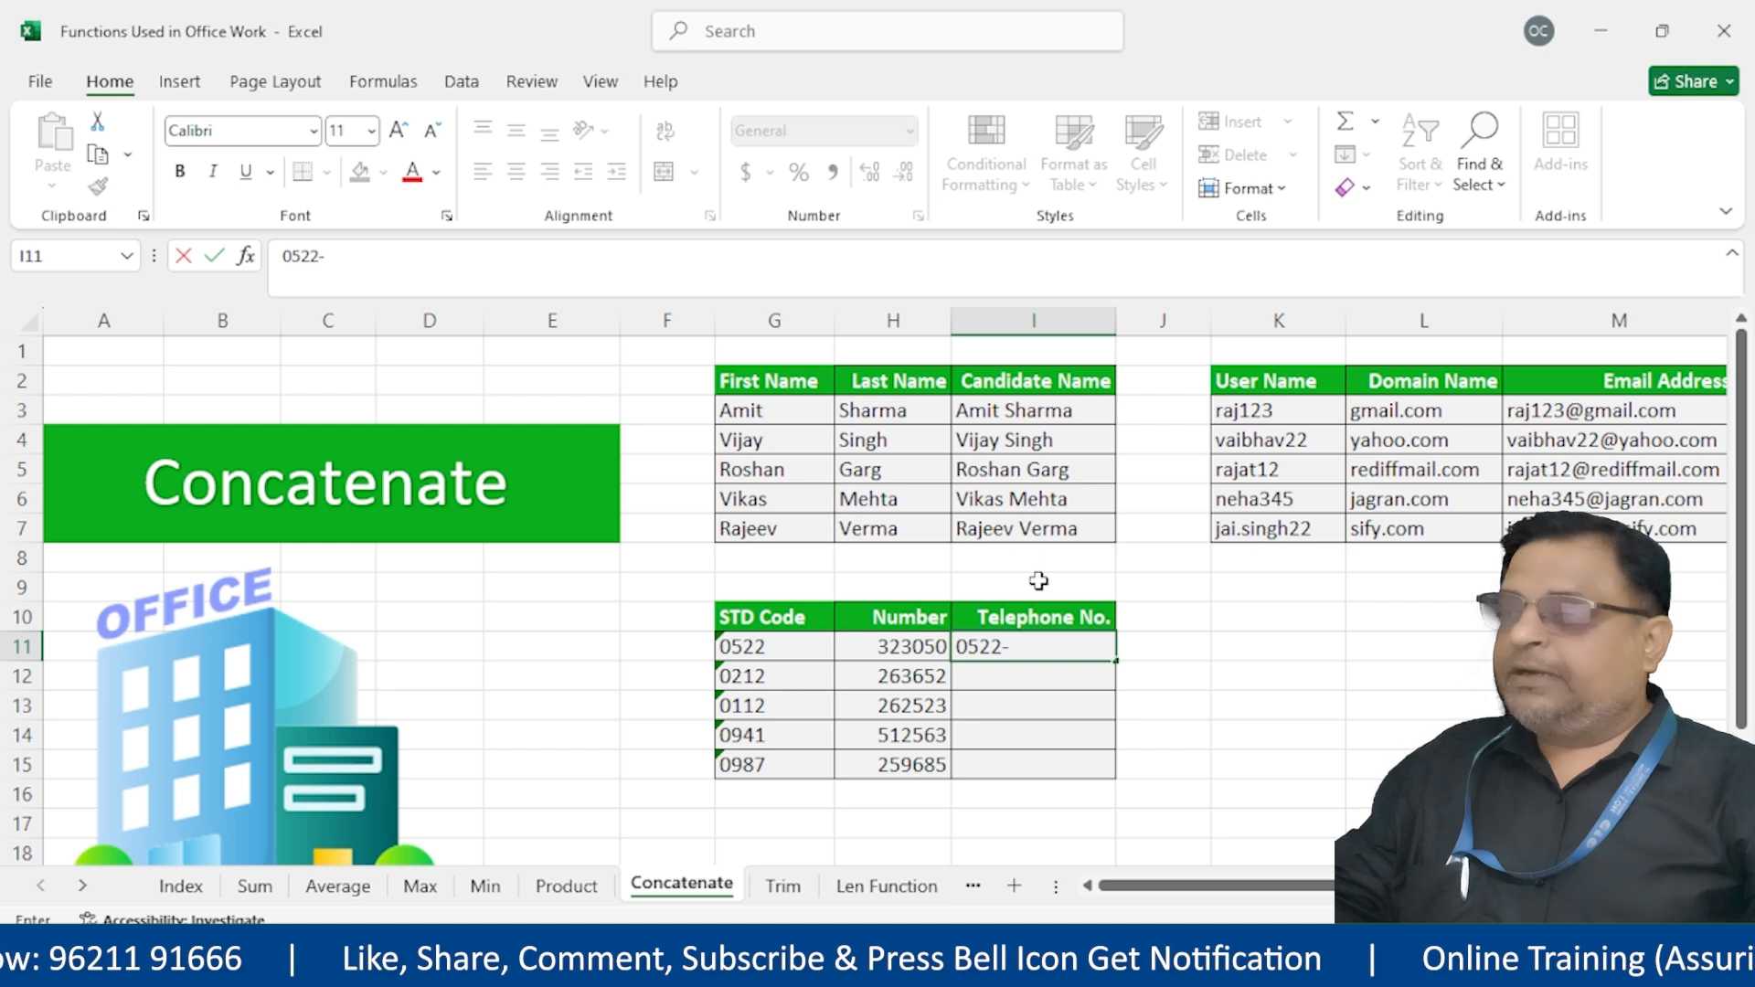
key("Return")
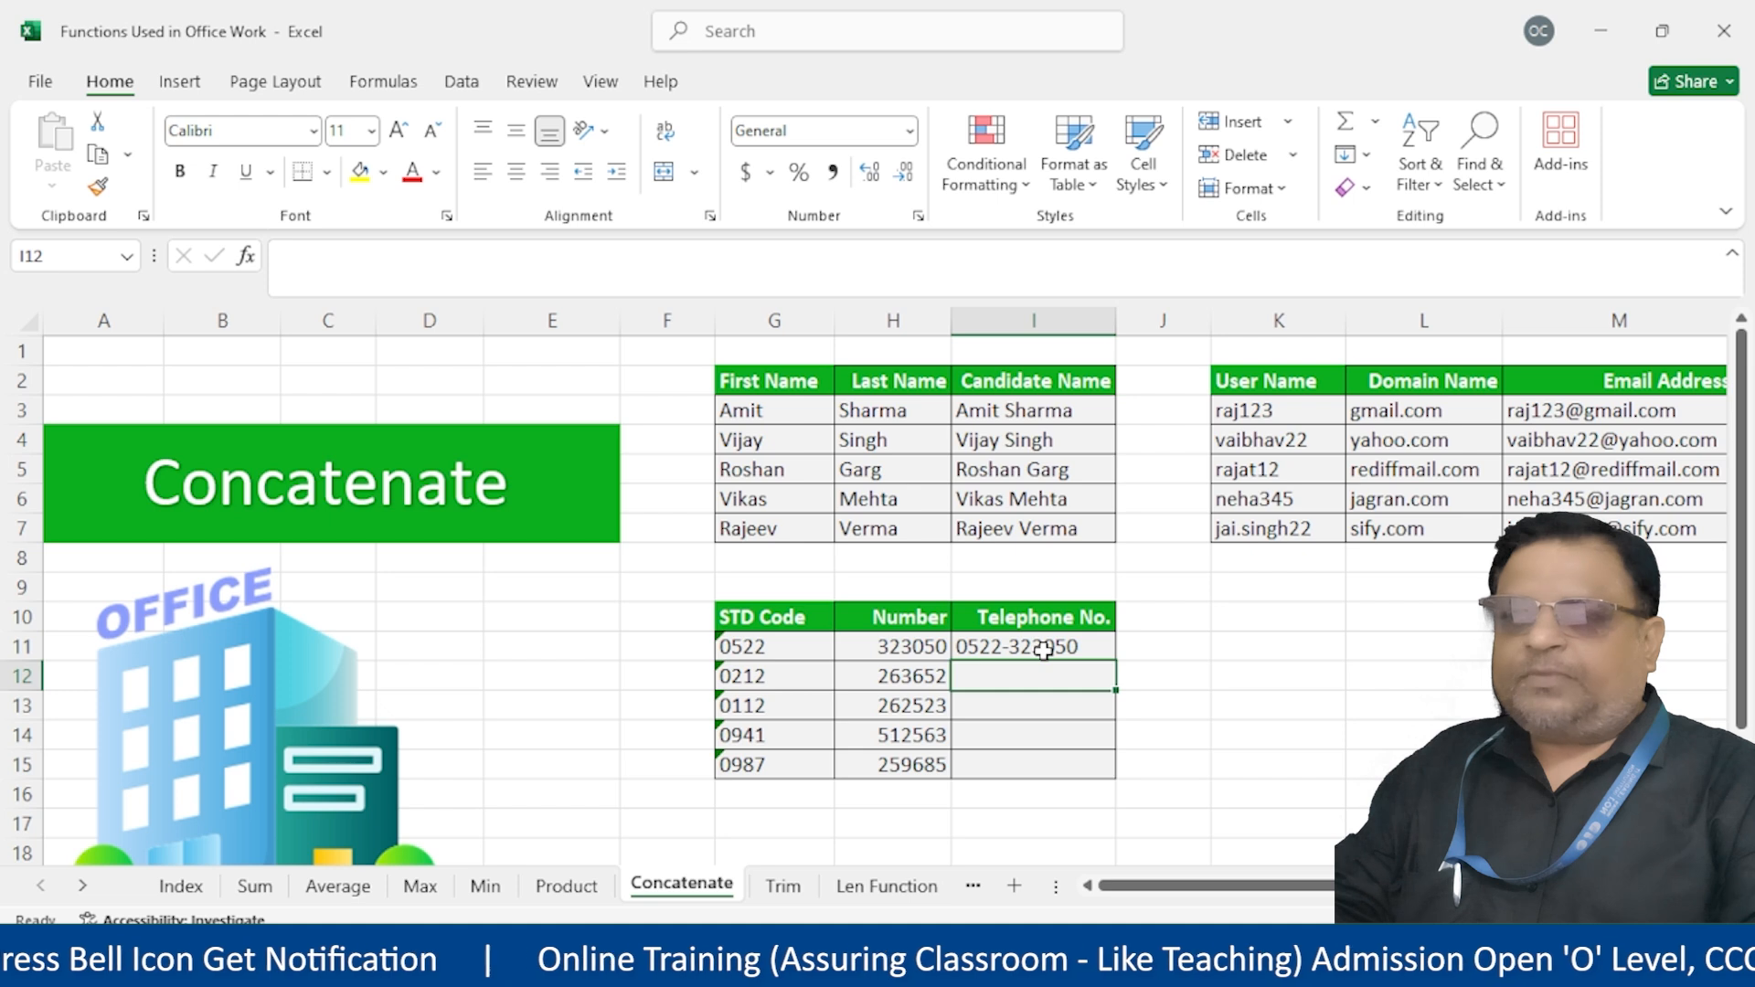
left_click_drag(1044, 649, 1056, 768)
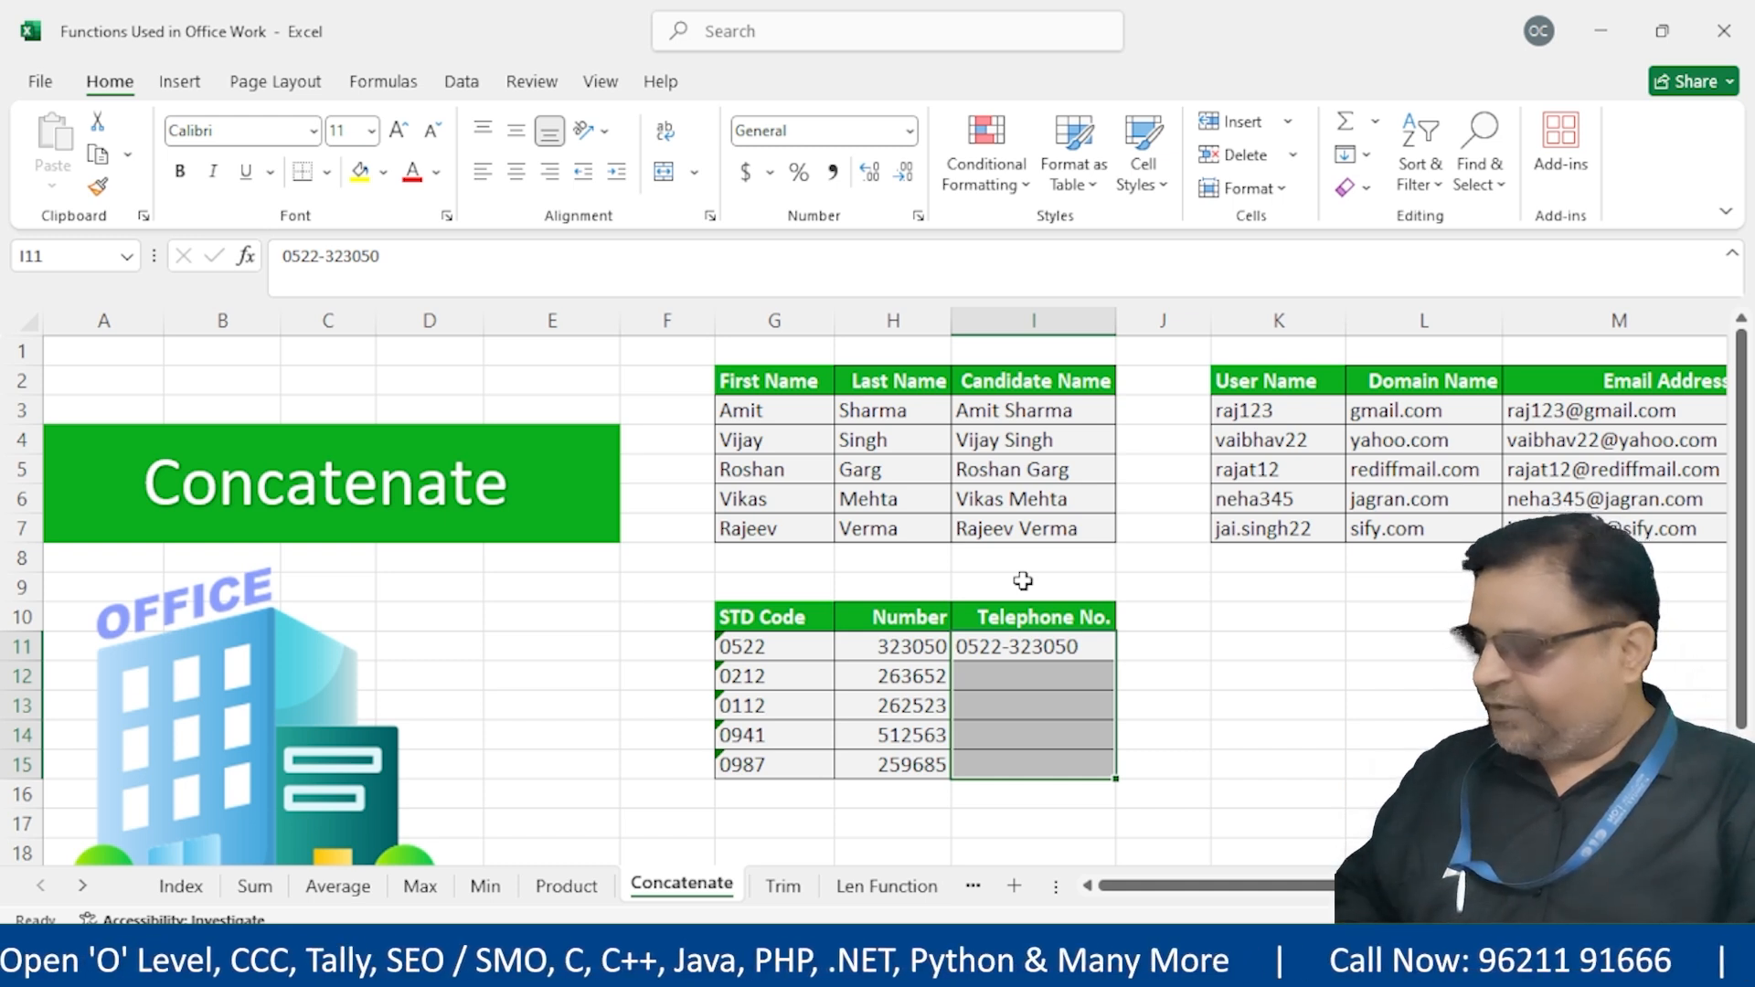
key("ctrl+i")
key("ctrl+i")
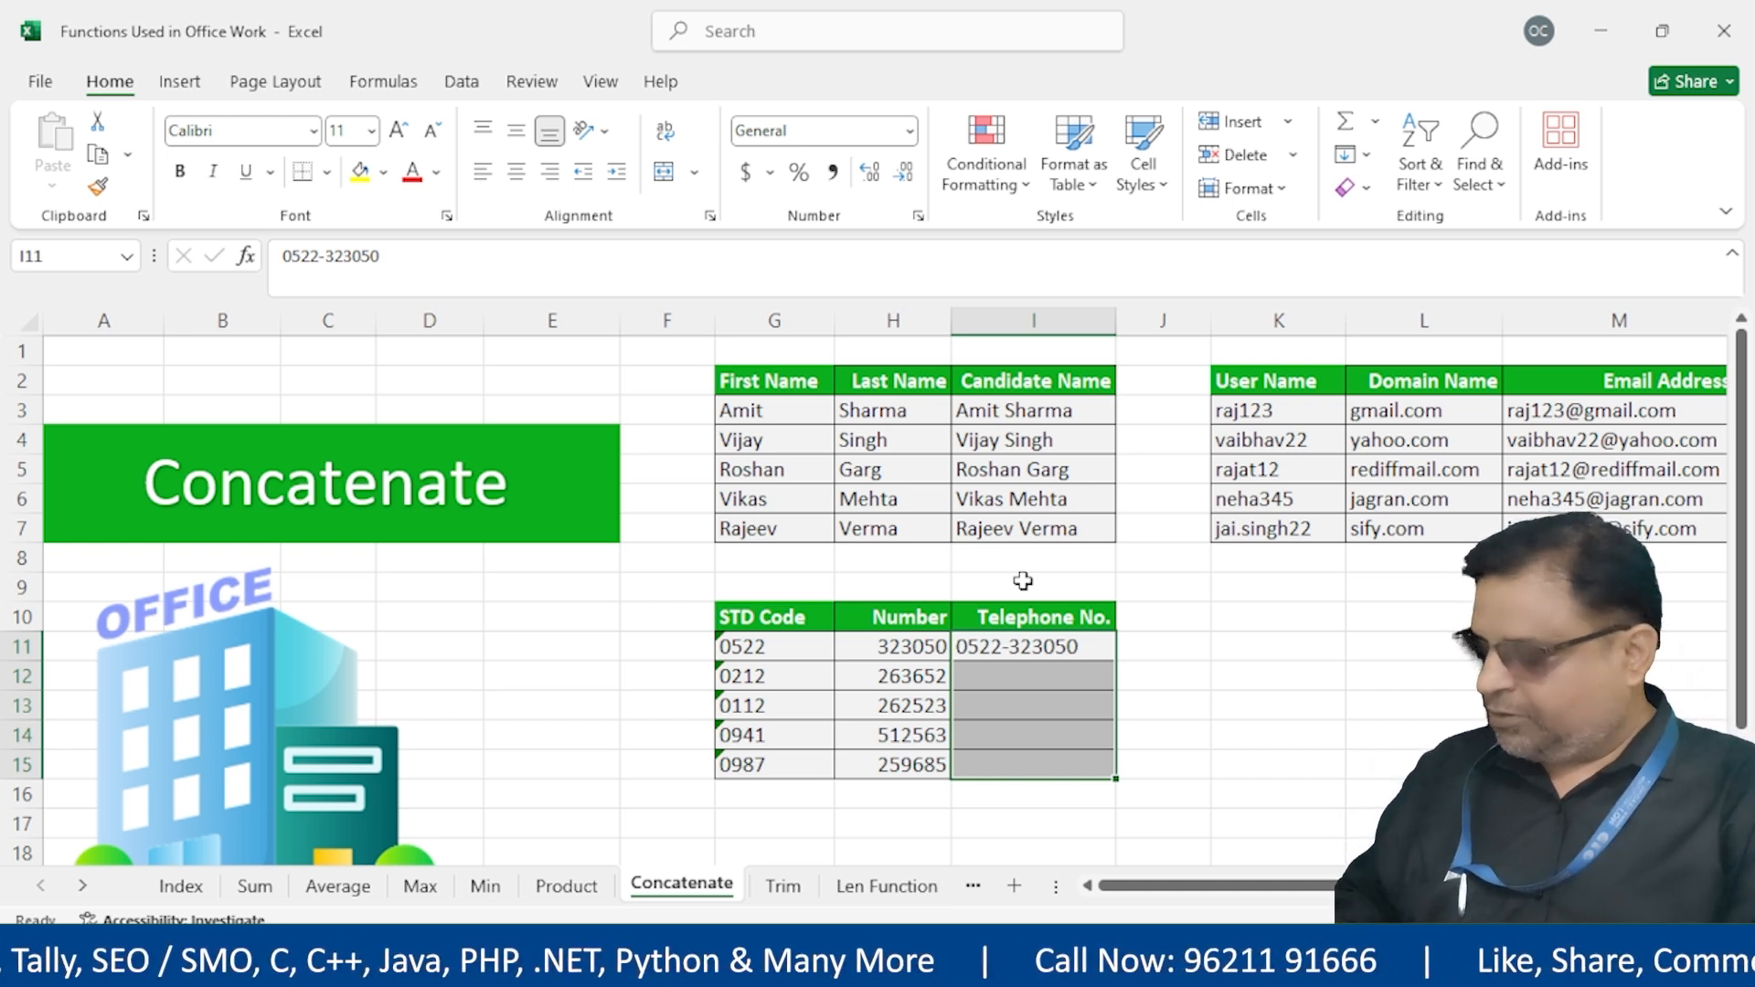
key("ctrl+e")
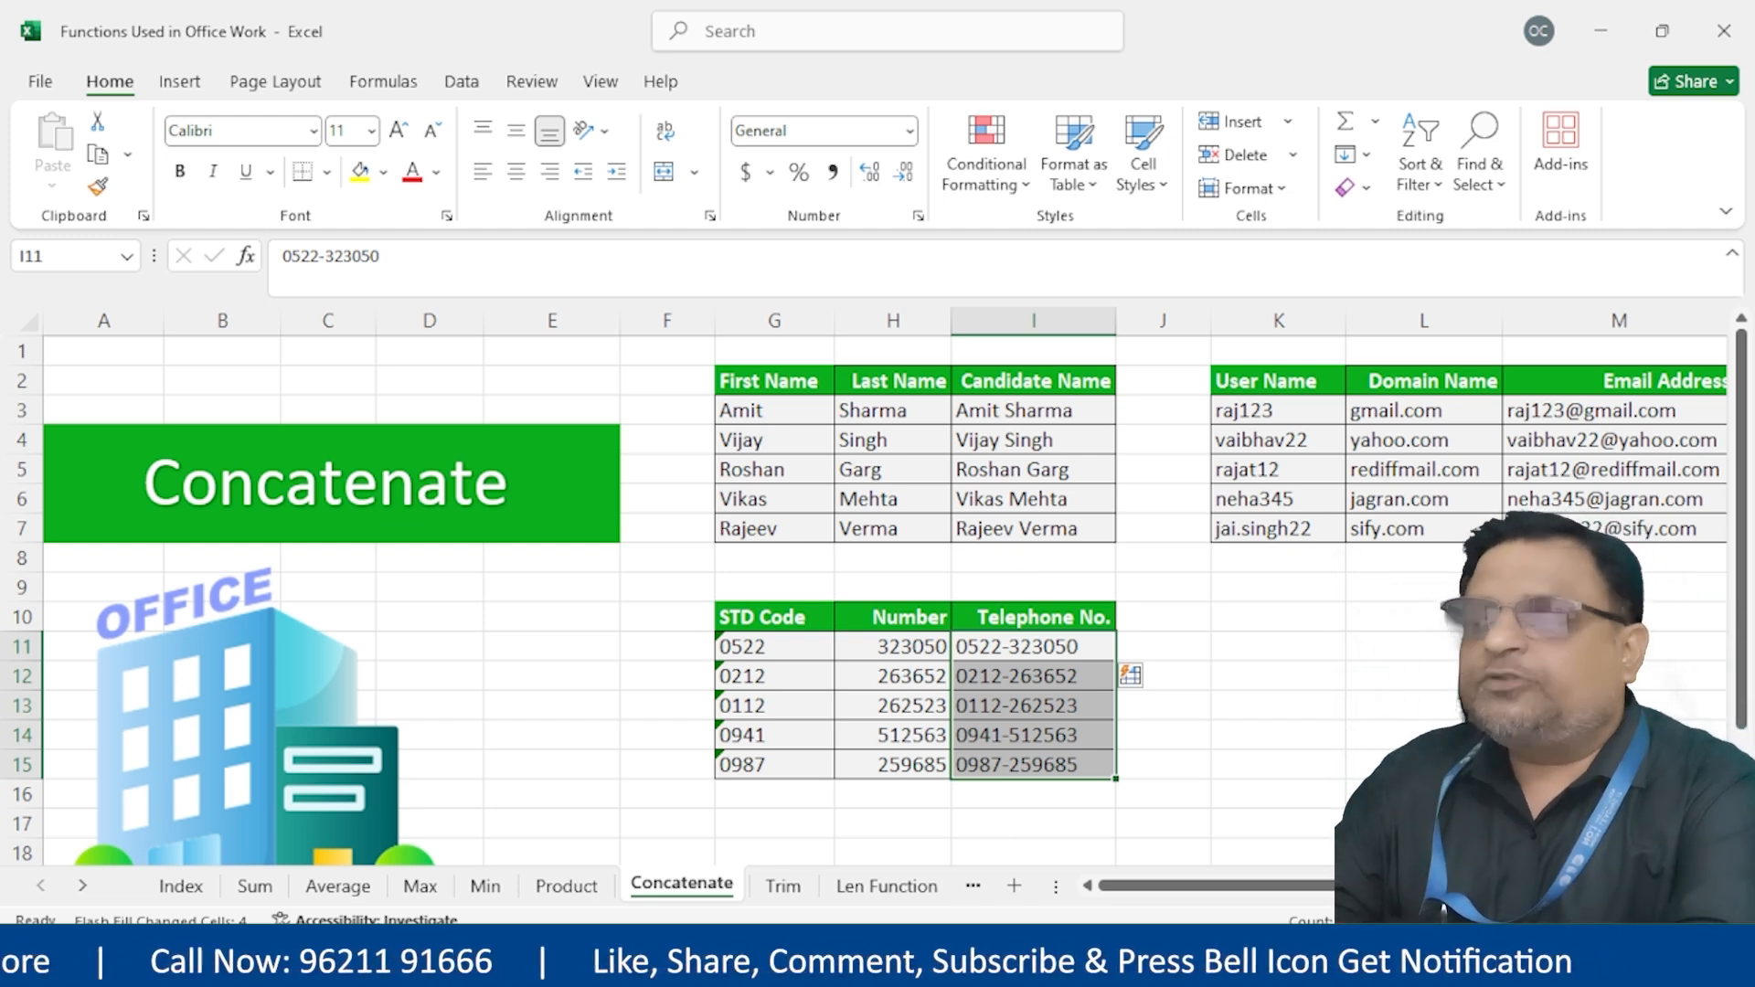
left_click_drag(1065, 616, 1199, 621)
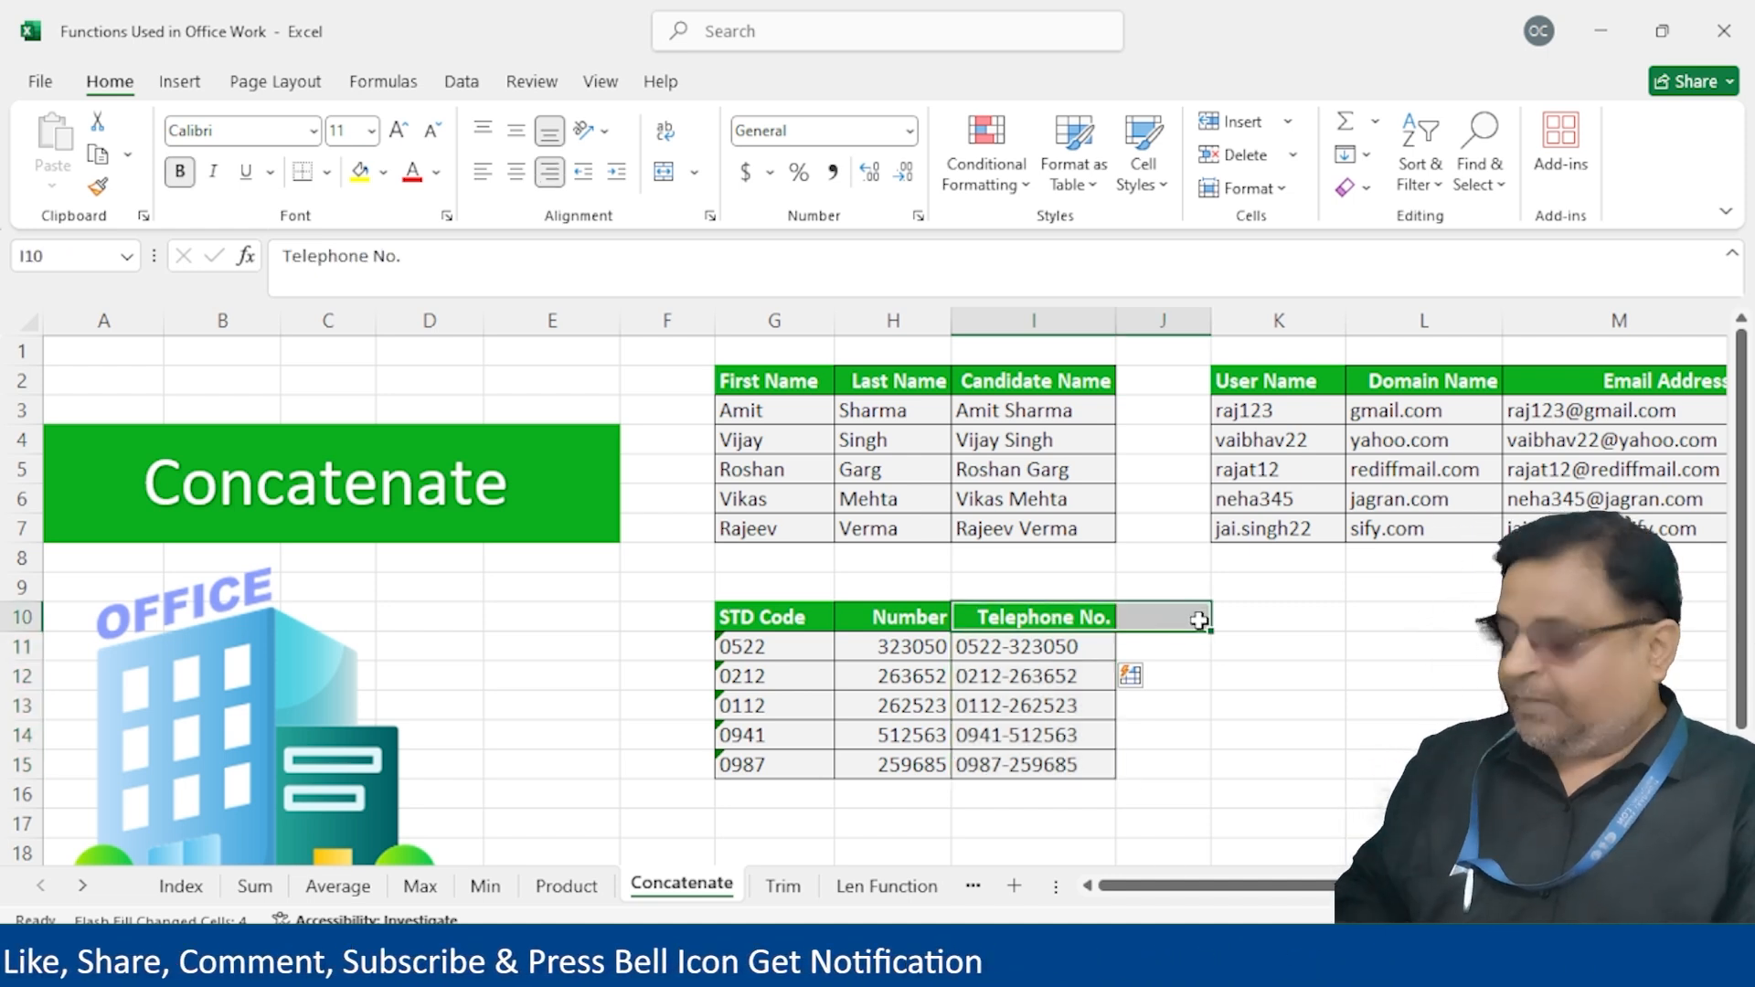
Copy the Telephone No. header into J10 and autofit column J
key("ctrl+r")
left_click(1199, 621)
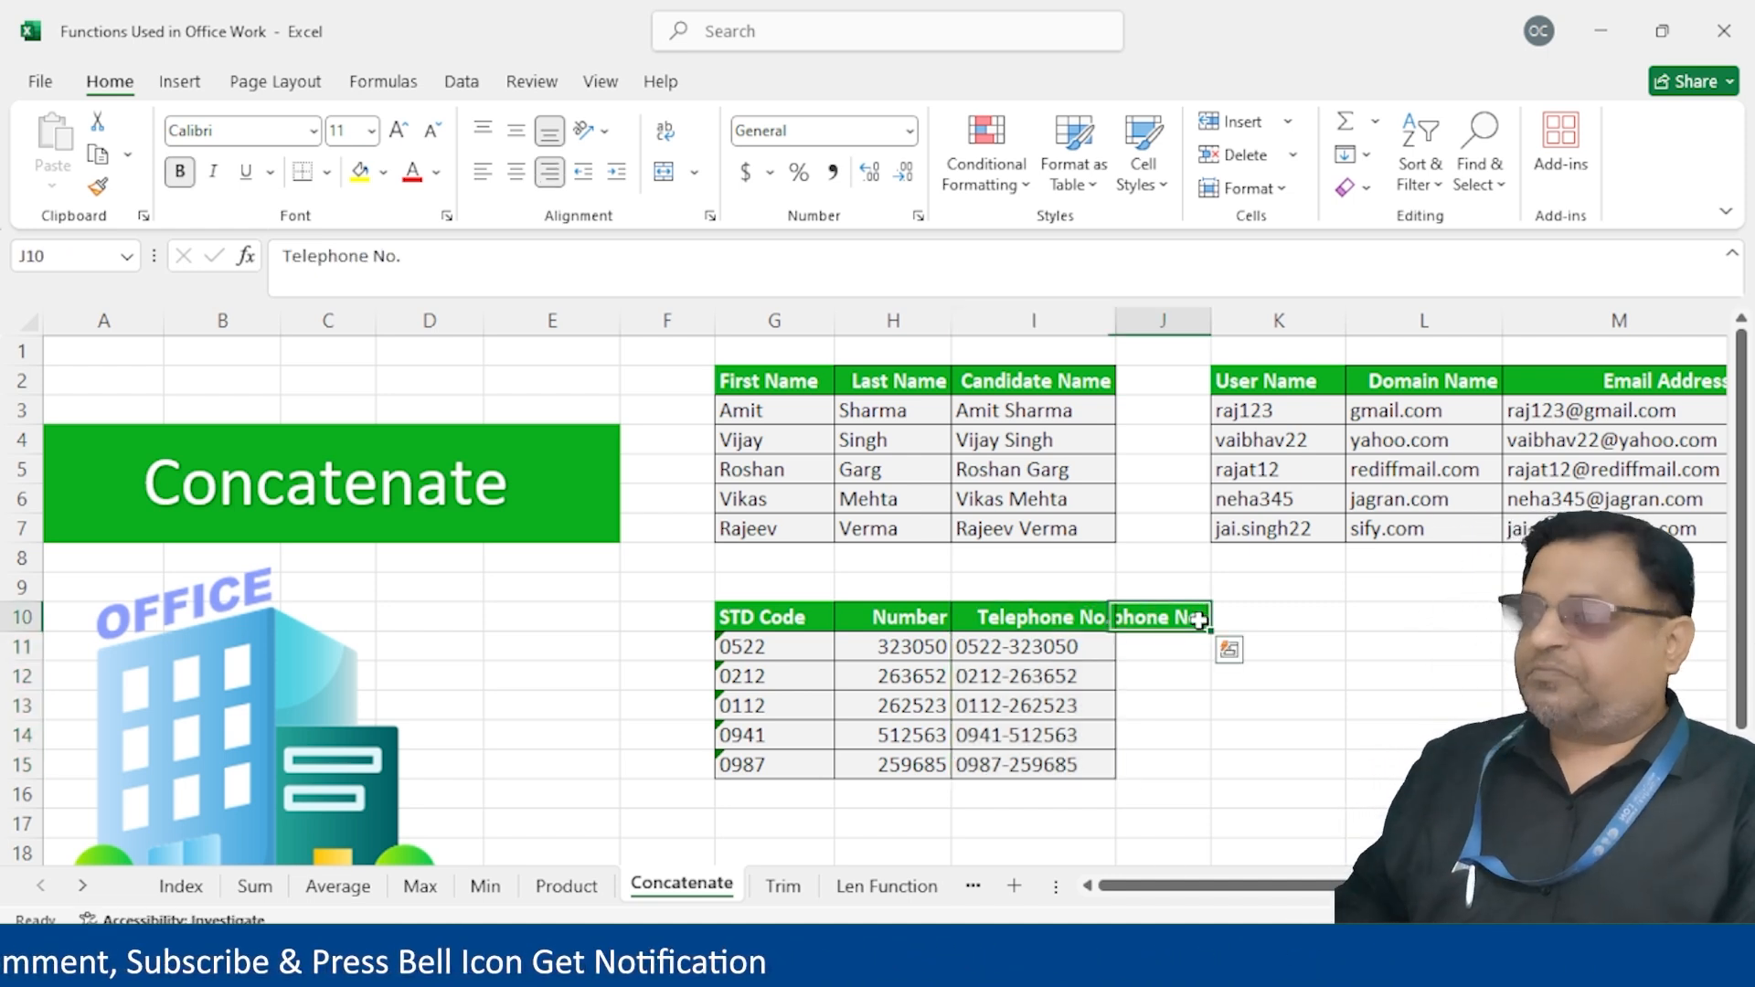
double_click(1216, 322)
Enter =CONCATENATE(G11,"-",H11) in J11
left_click(1199, 646)
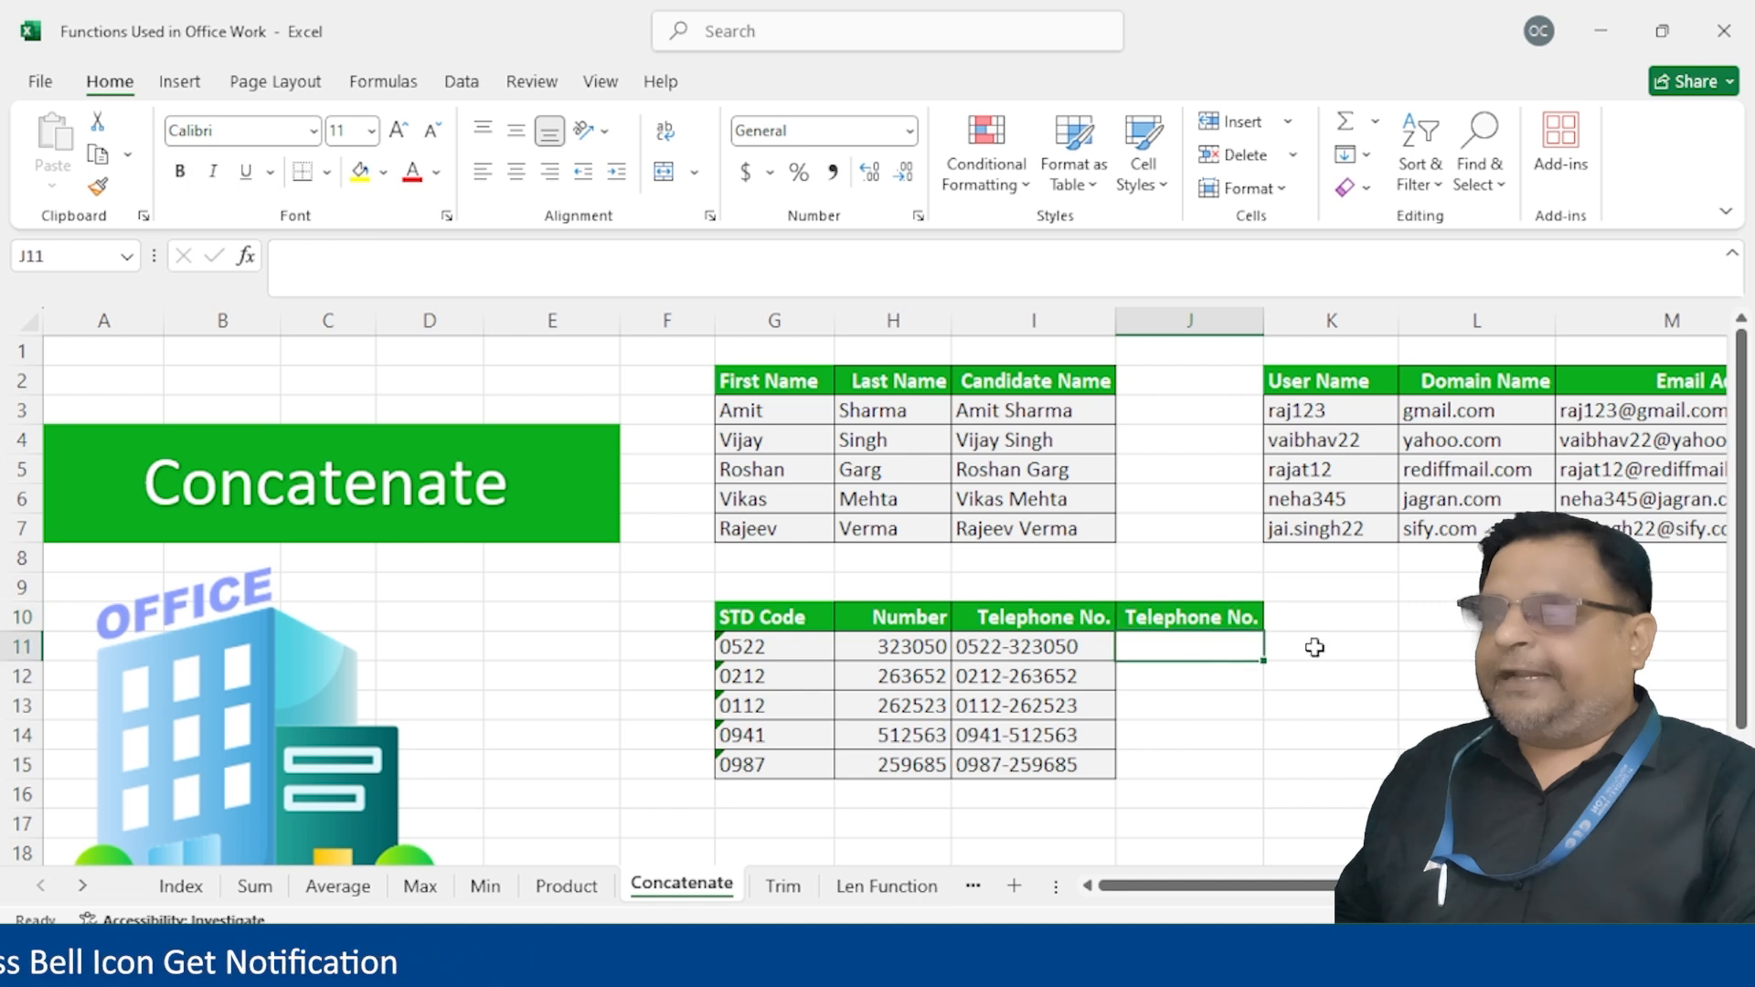
type("=")
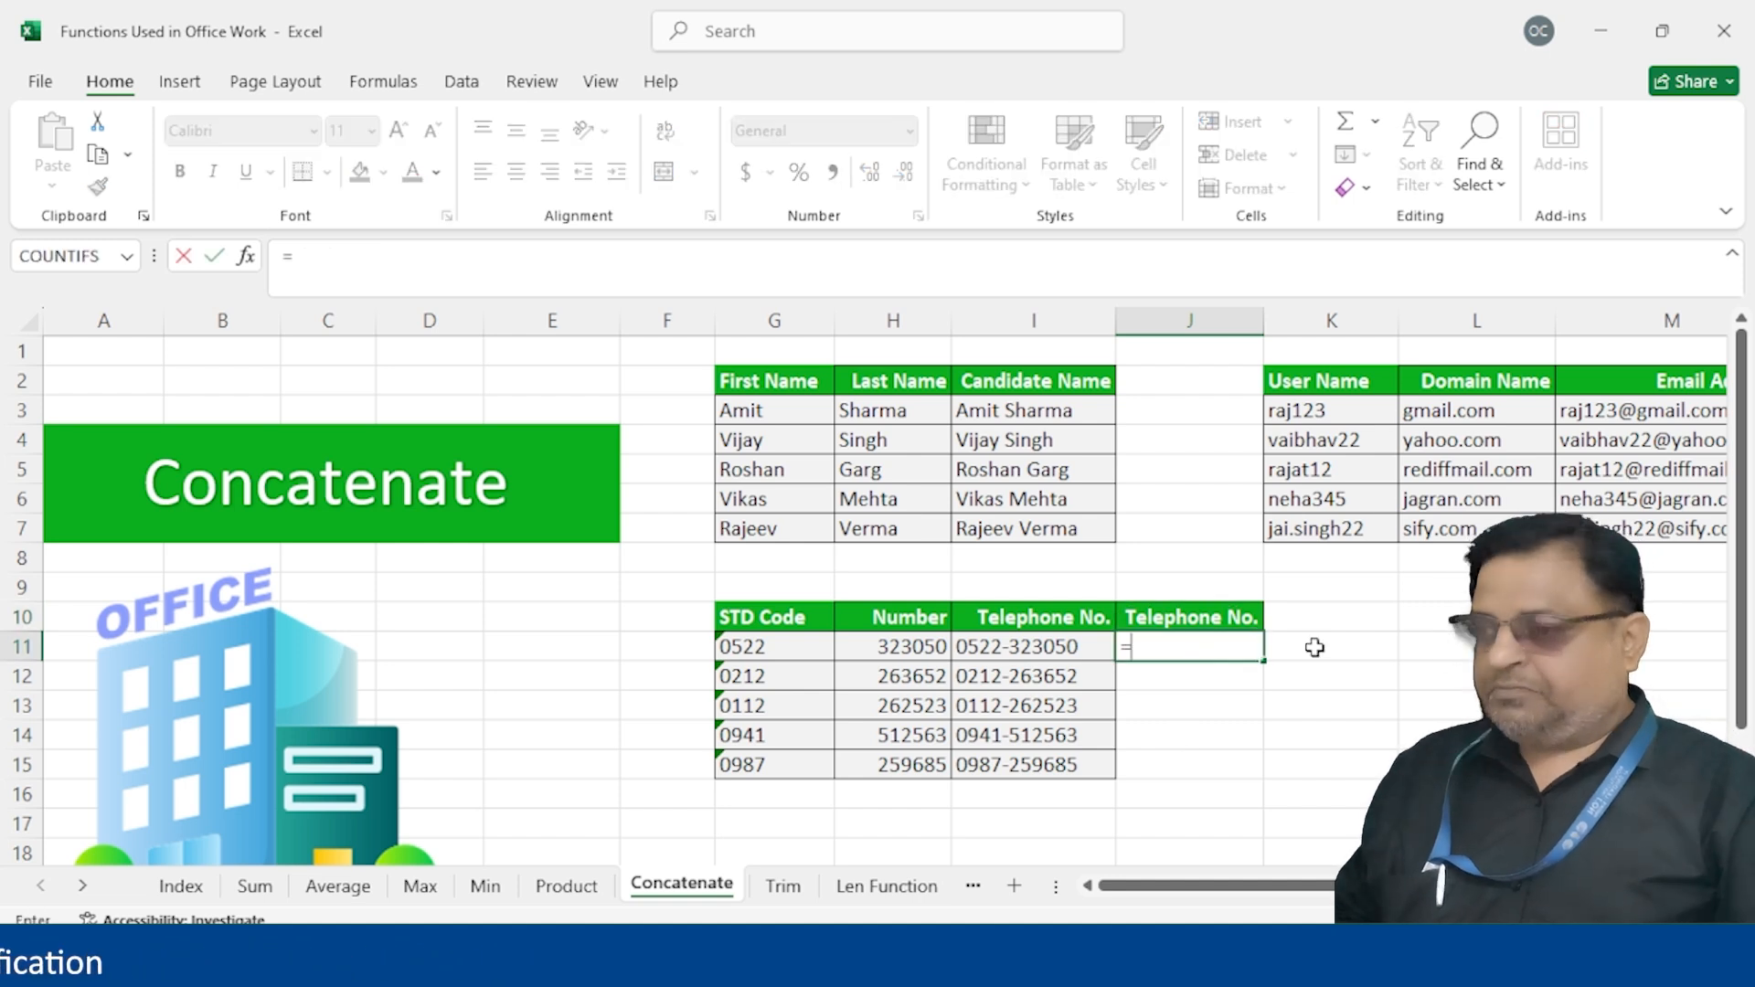
type("conca")
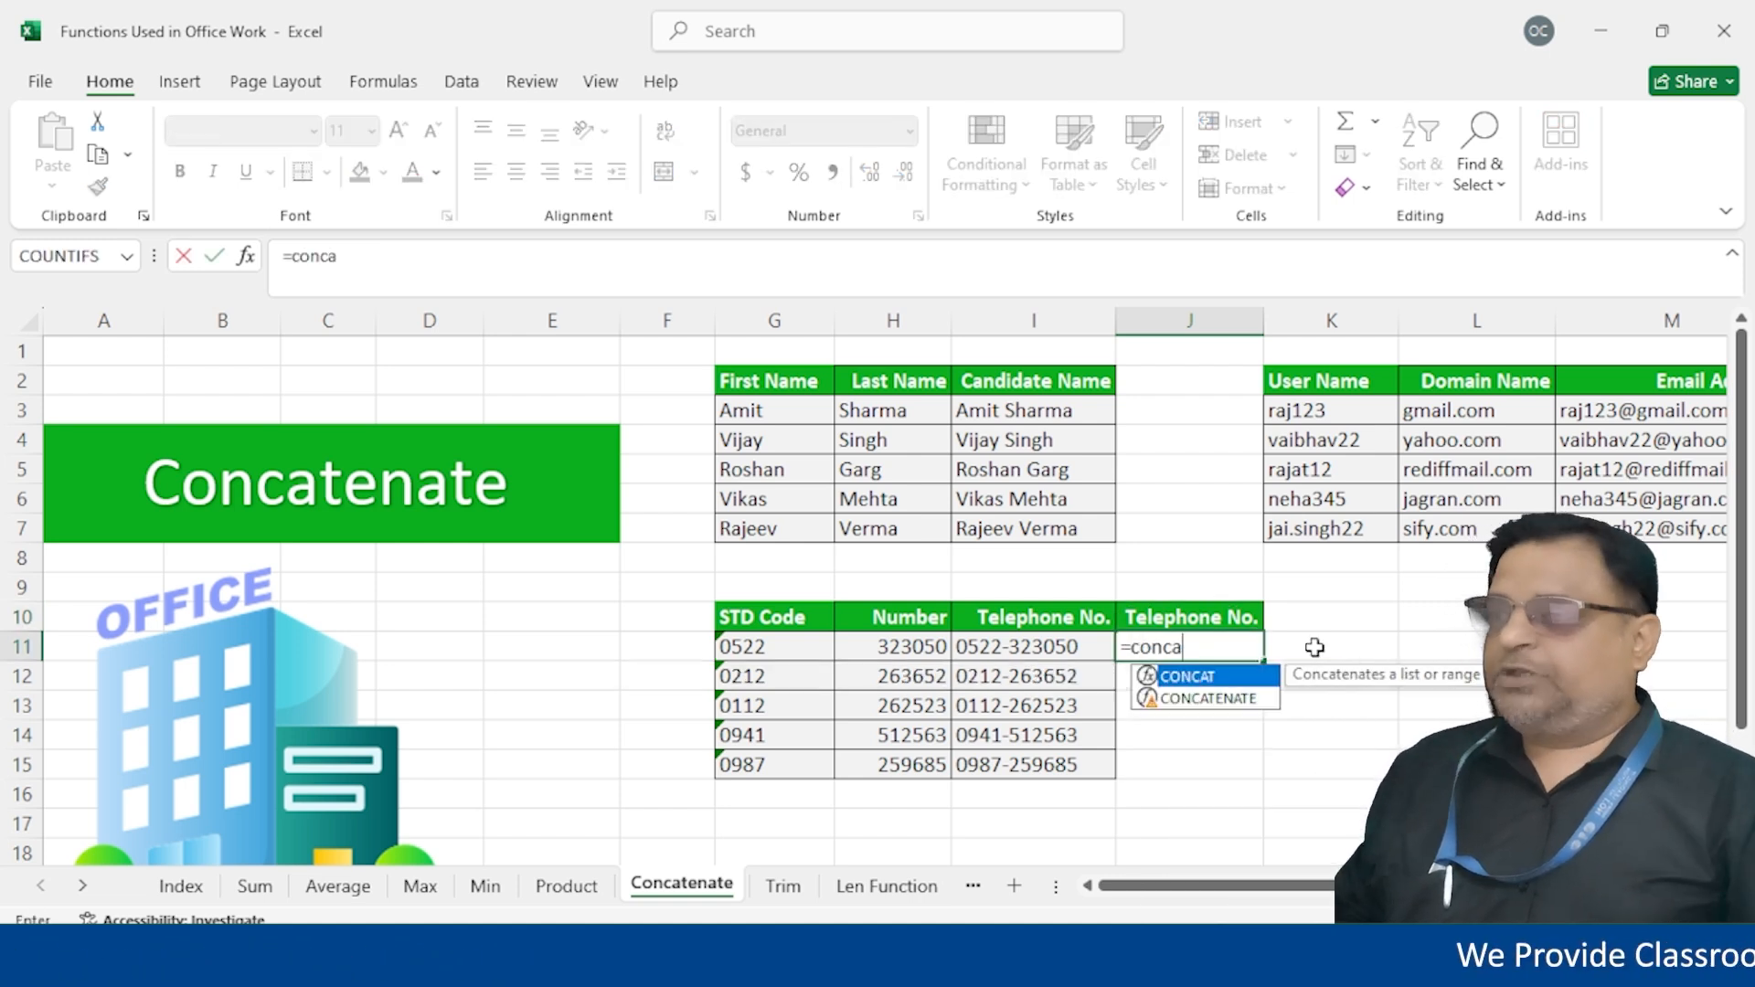
key("Down")
key("Tab")
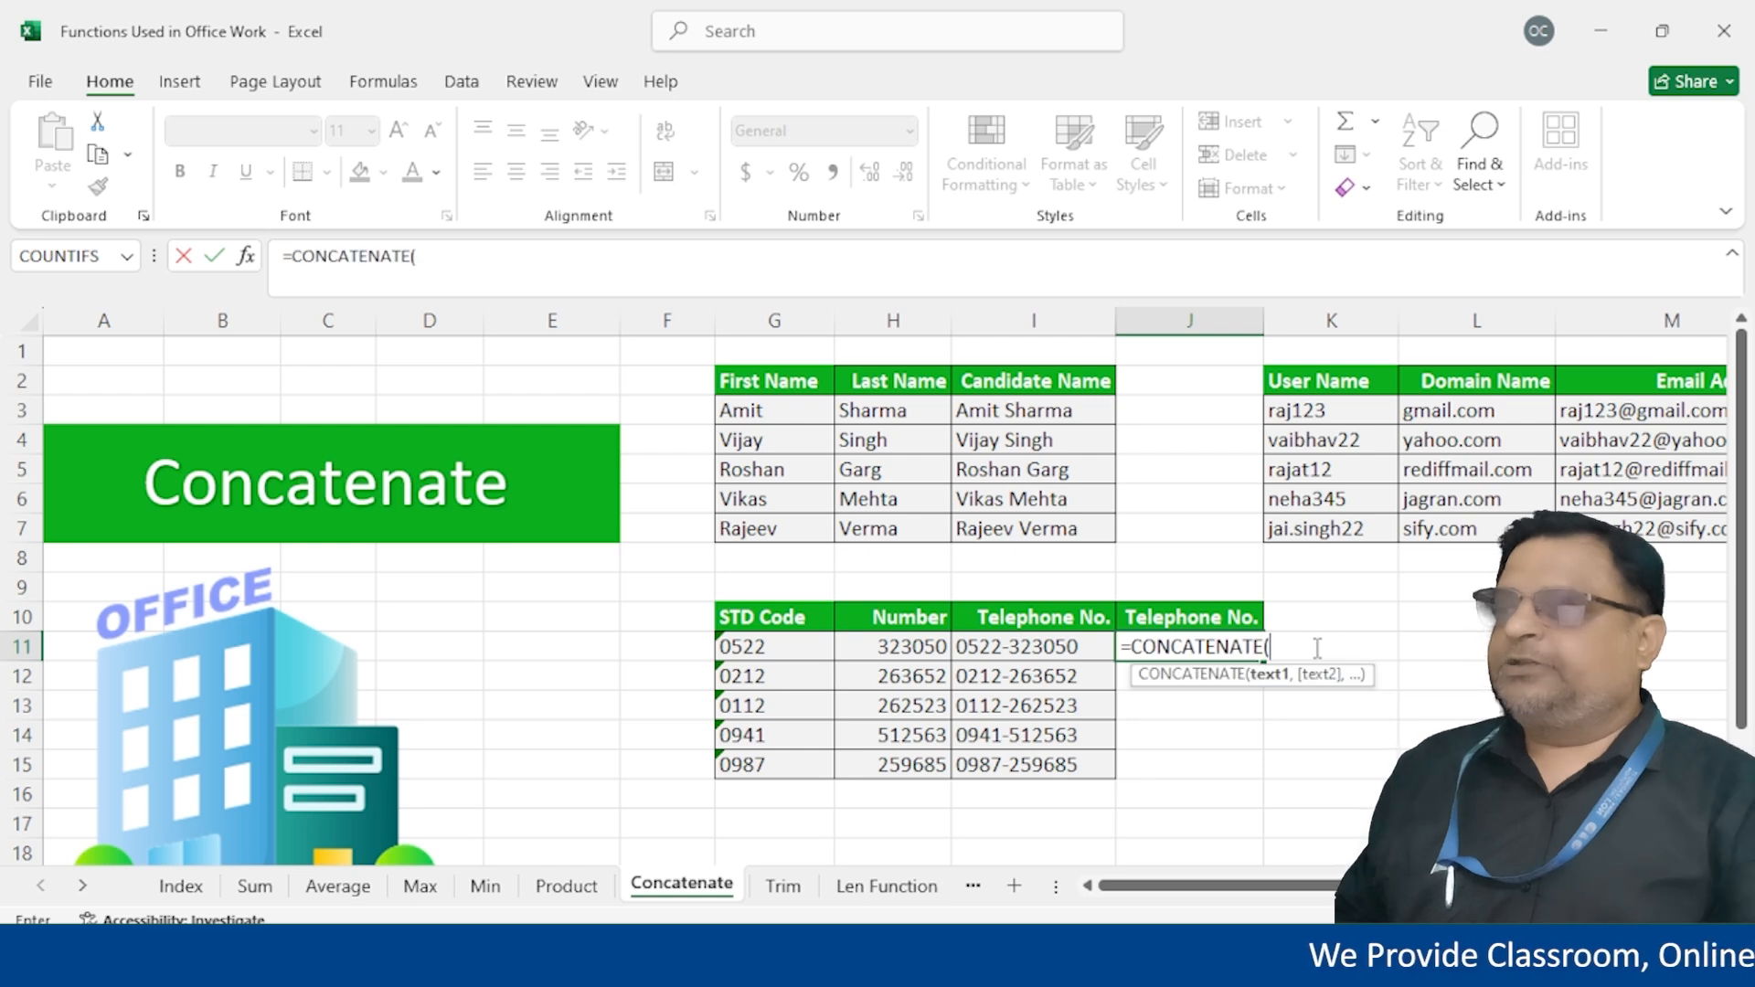
left_click(786, 651)
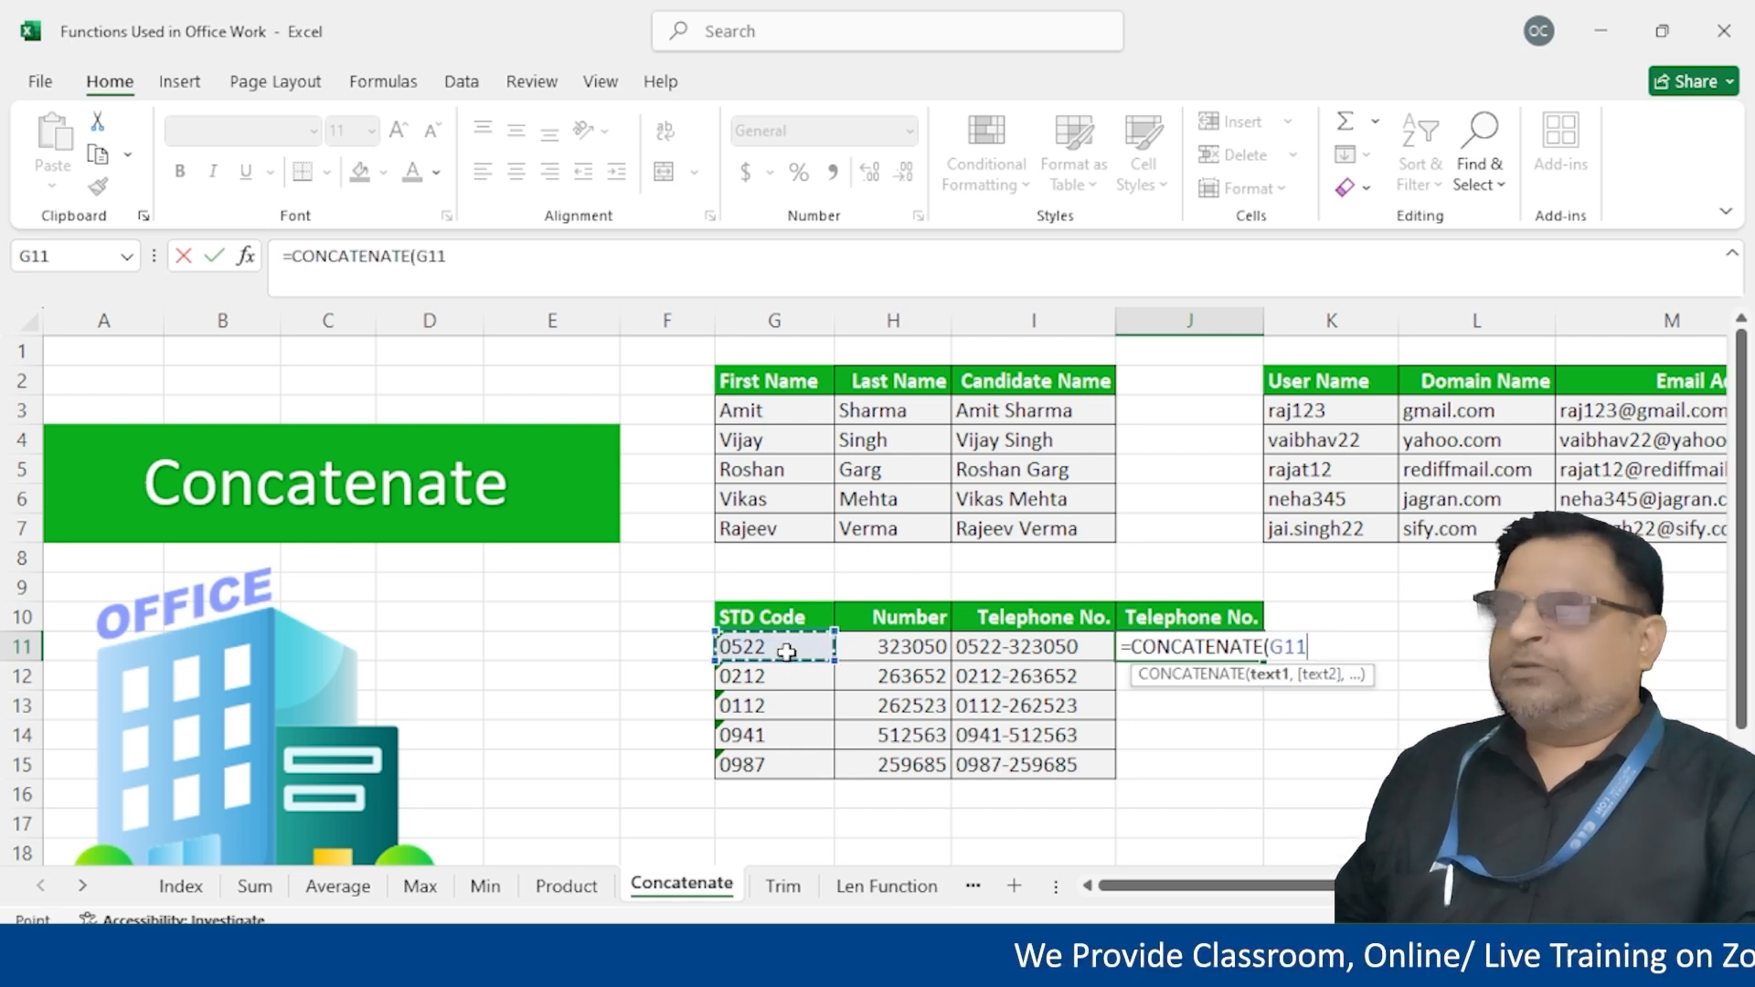
type(",\"-")
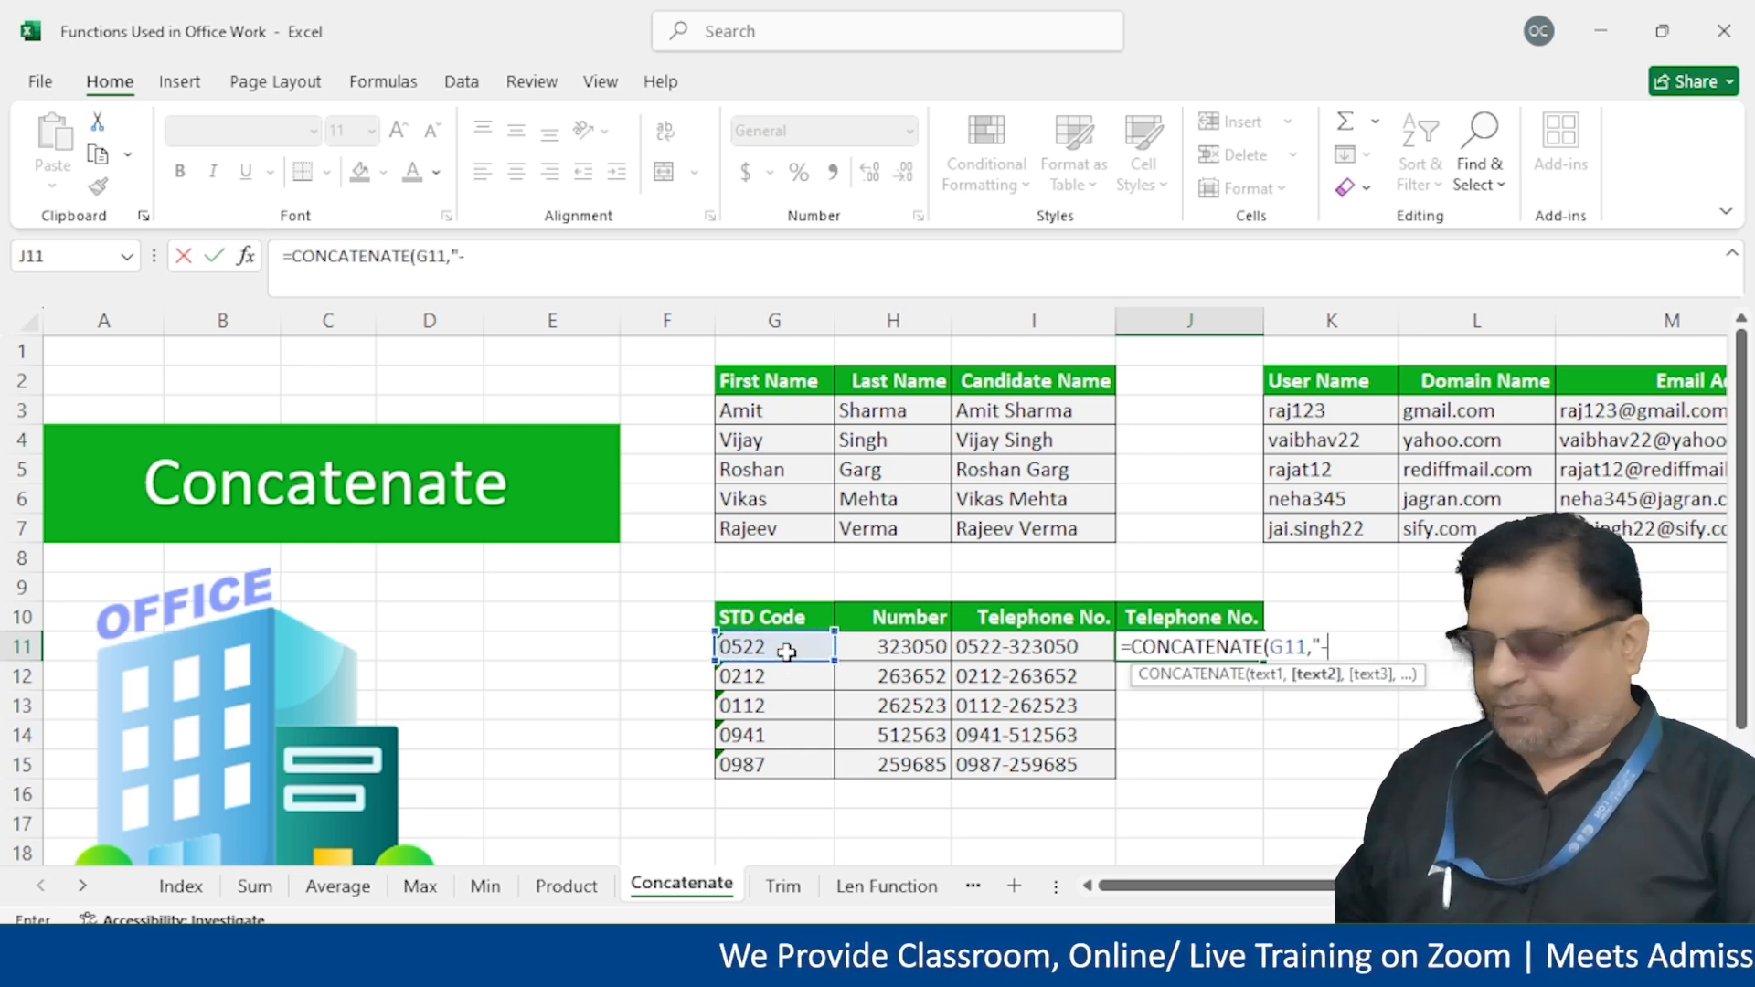
type("\",")
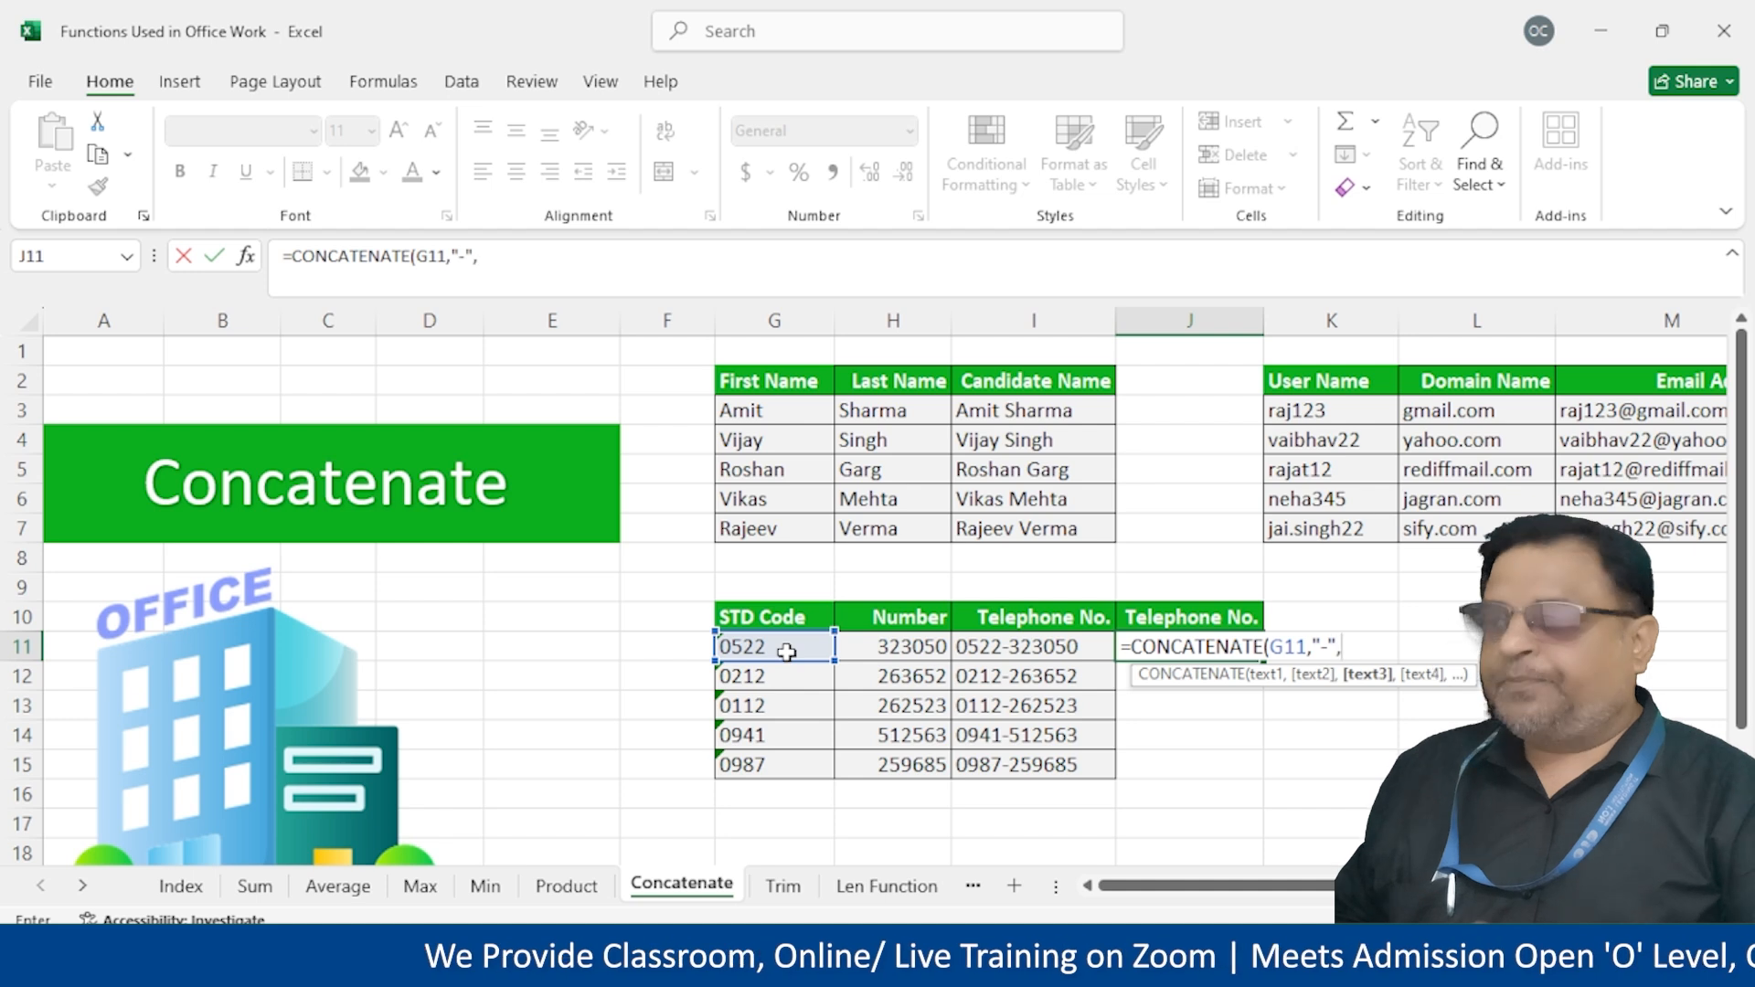
left_click(882, 651)
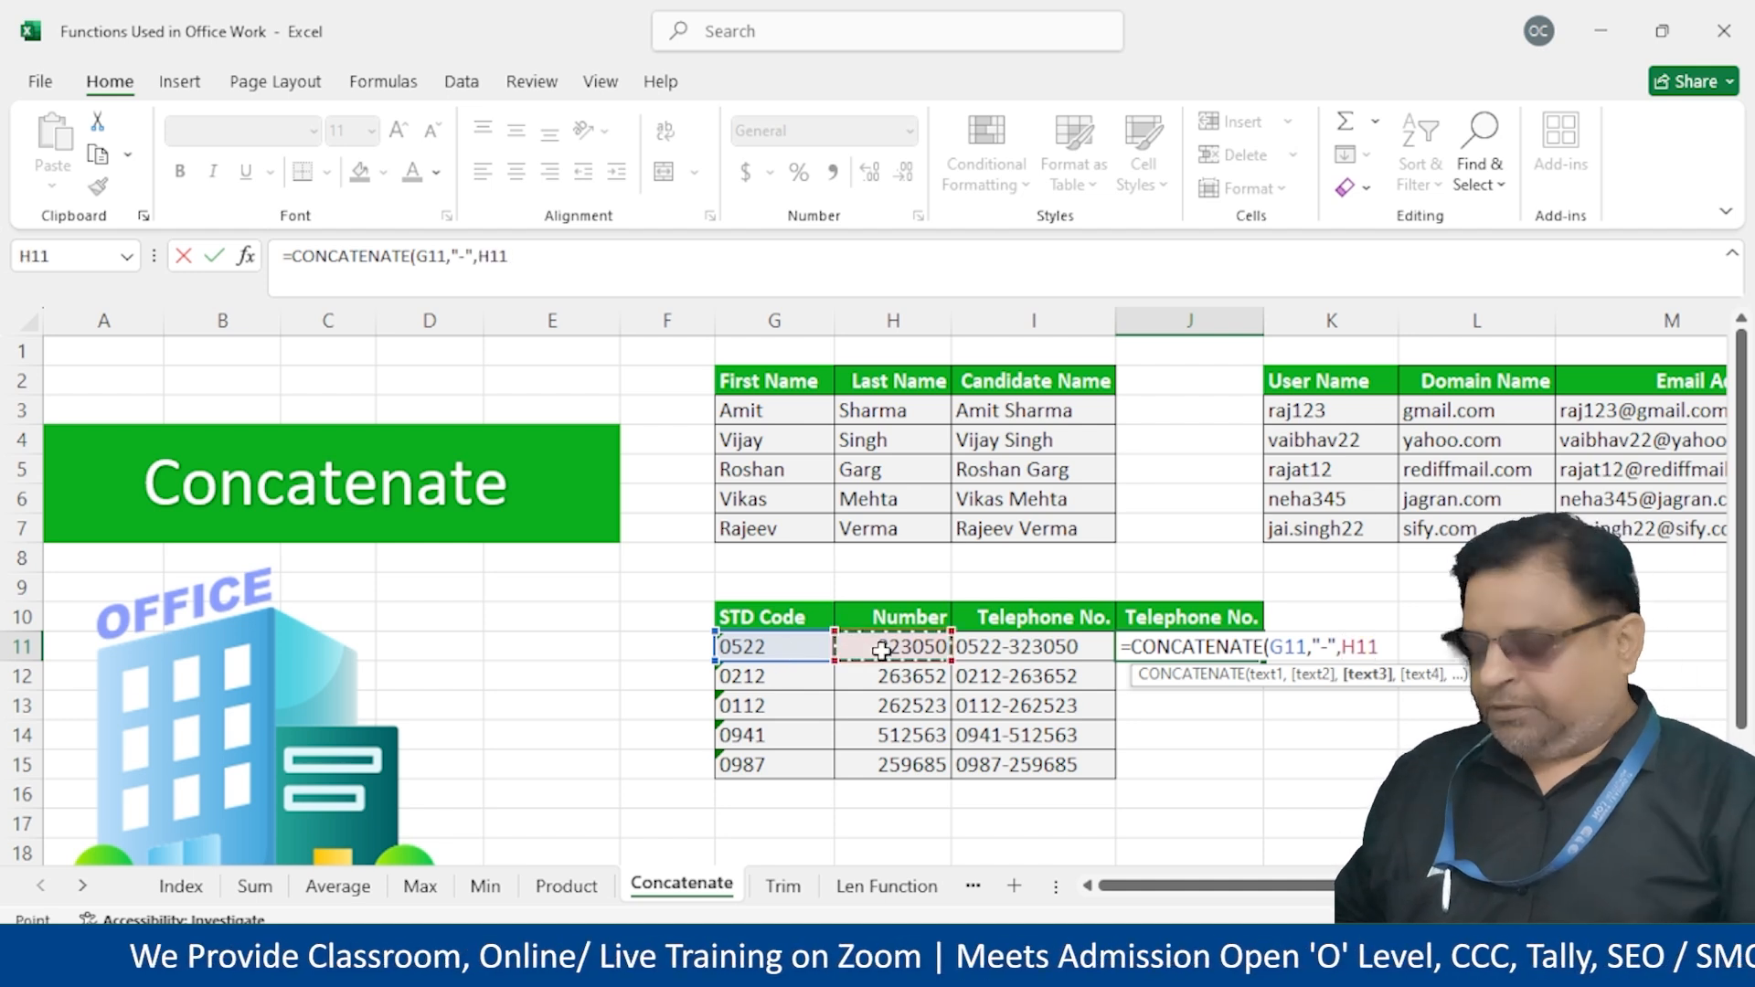
type(")")
key("Return")
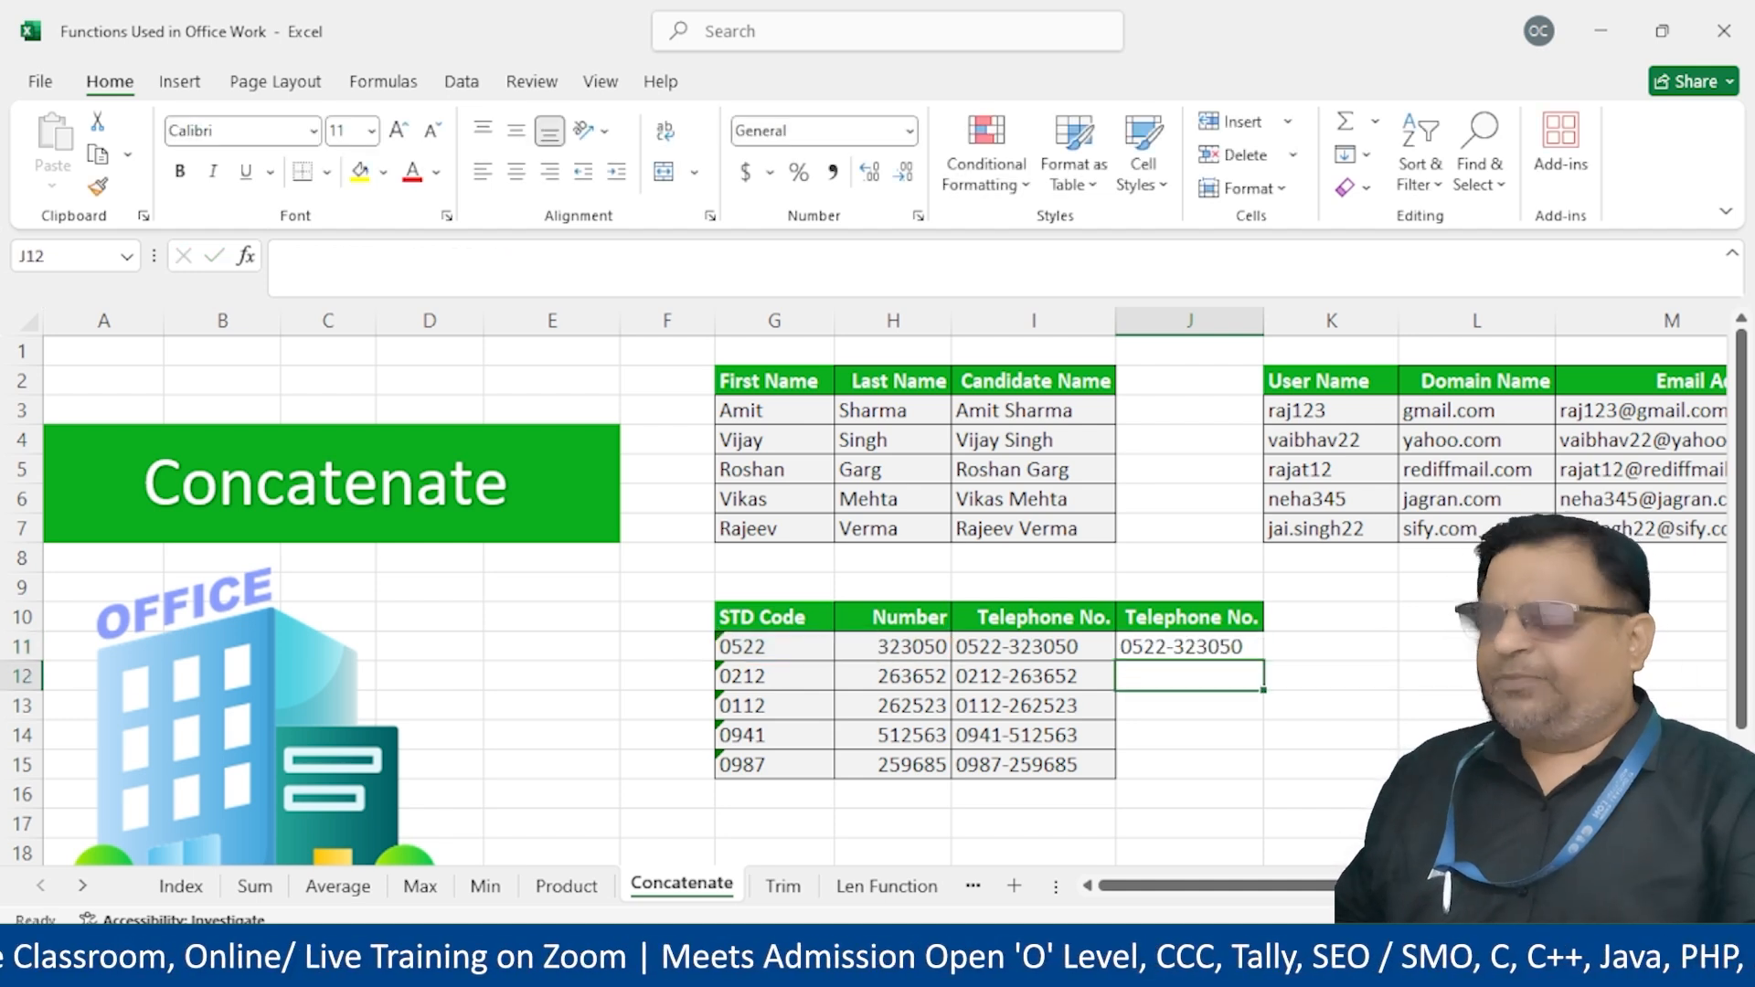
Fill the J11 CONCATENATE formula down through J15
left_click(1222, 640)
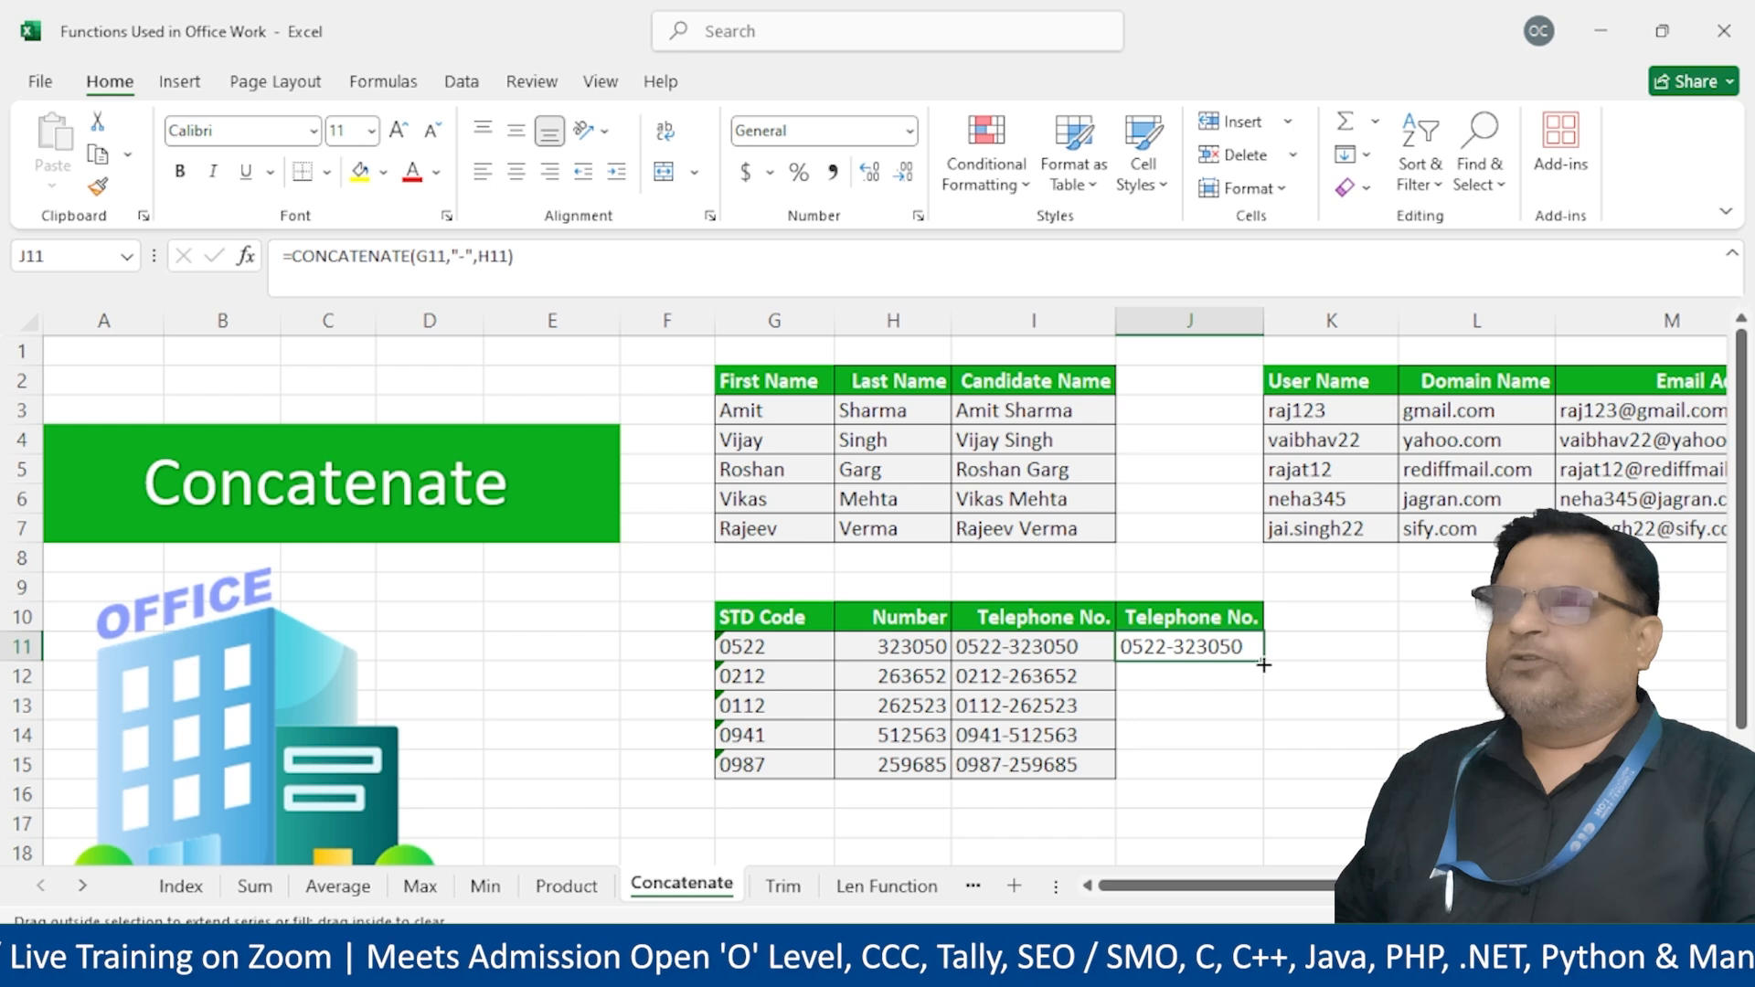
double_click(1264, 661)
left_click(1189, 828)
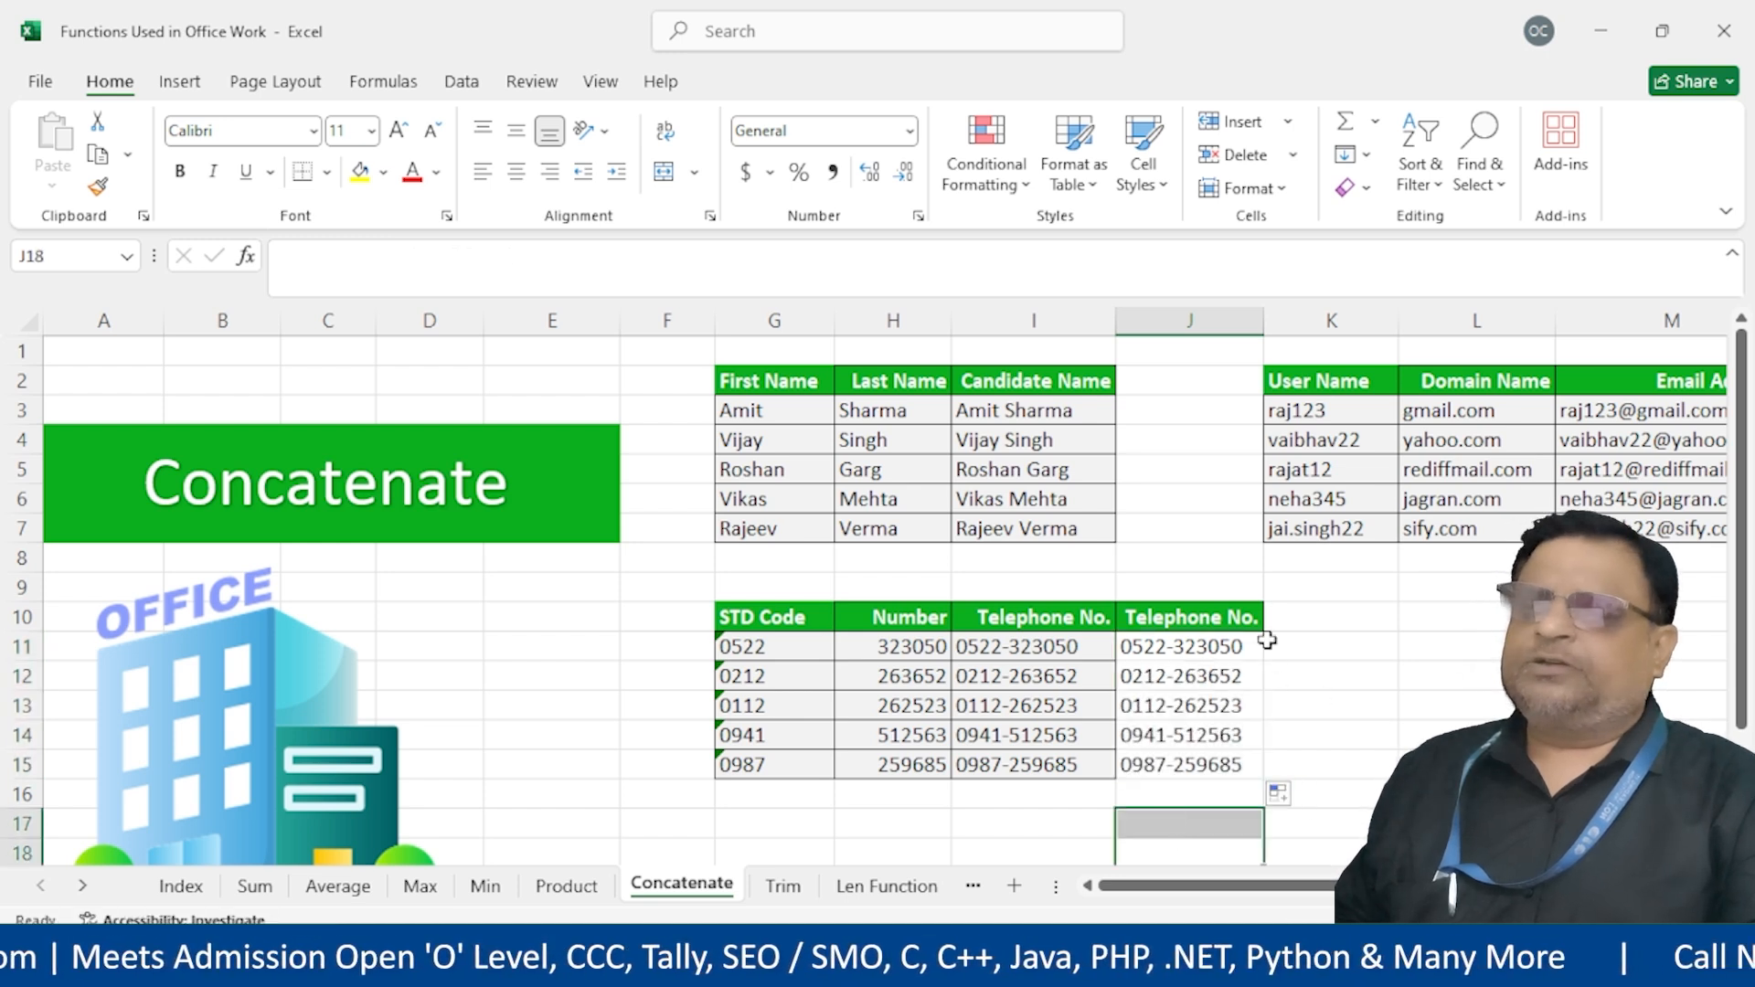
left_click(1298, 630)
Add a green 'Telephone No.' header in K10 and widen column K to about 13.57
type("Telephone")
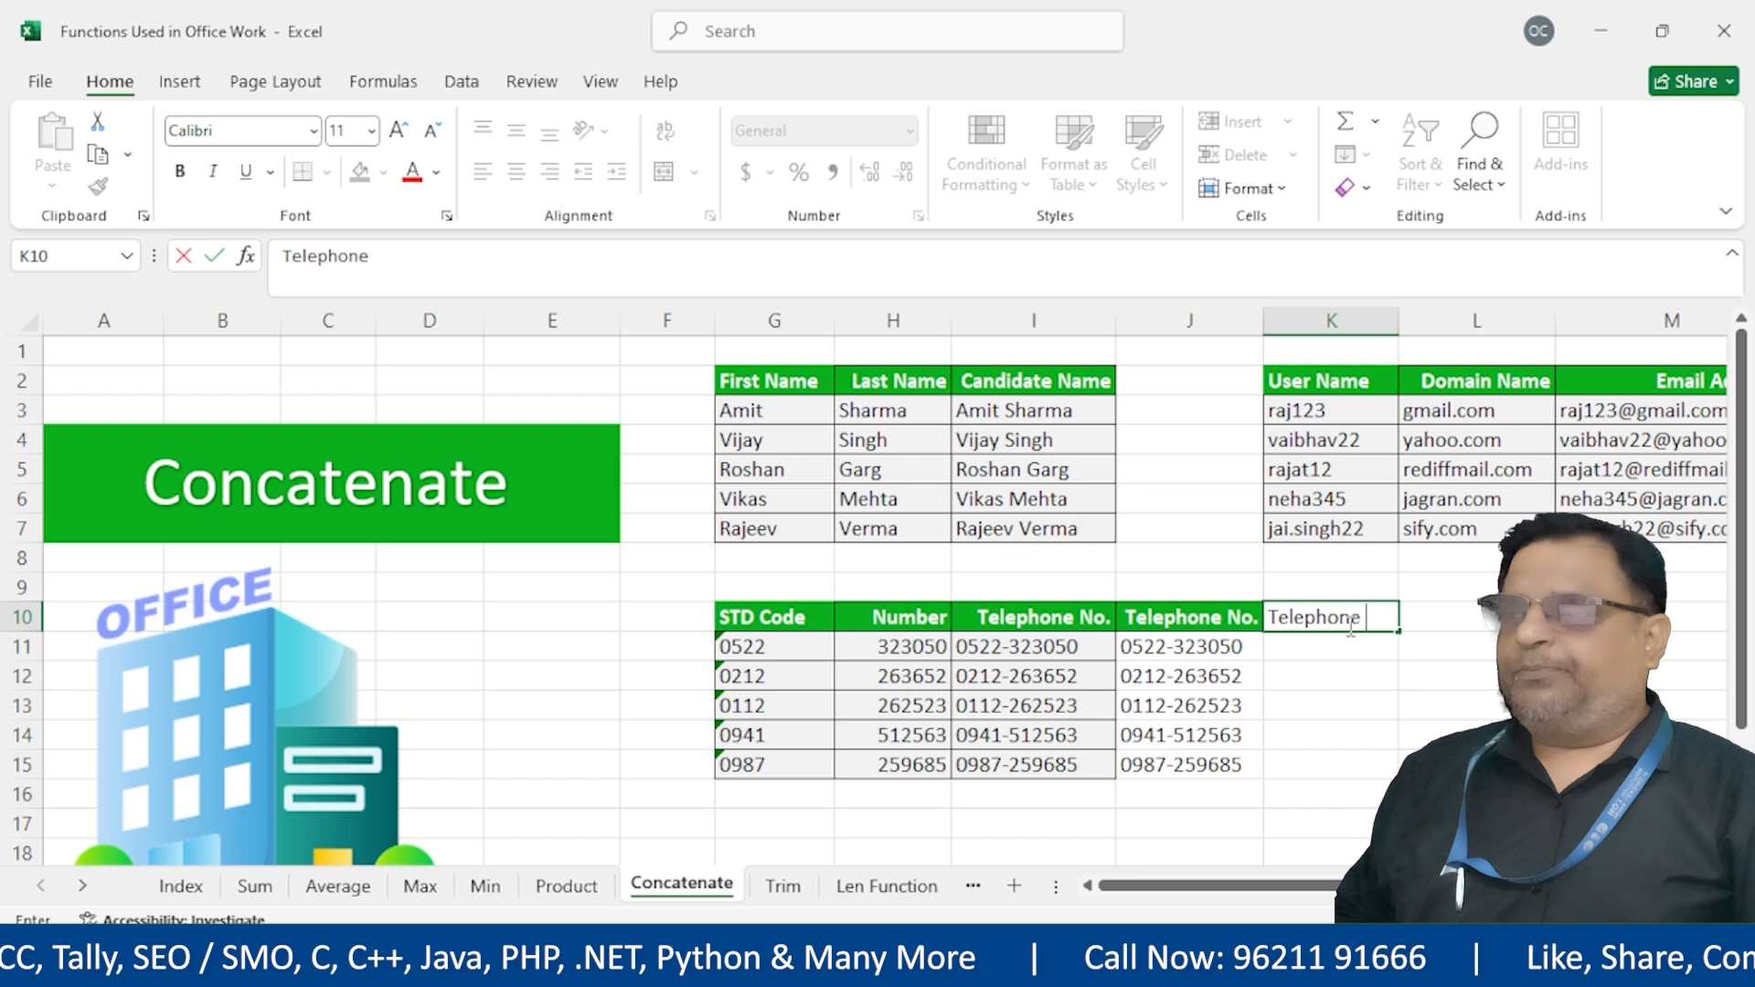
type(" MN")
key("BackSpace")
key("BackSpace")
type("No.")
key("Return")
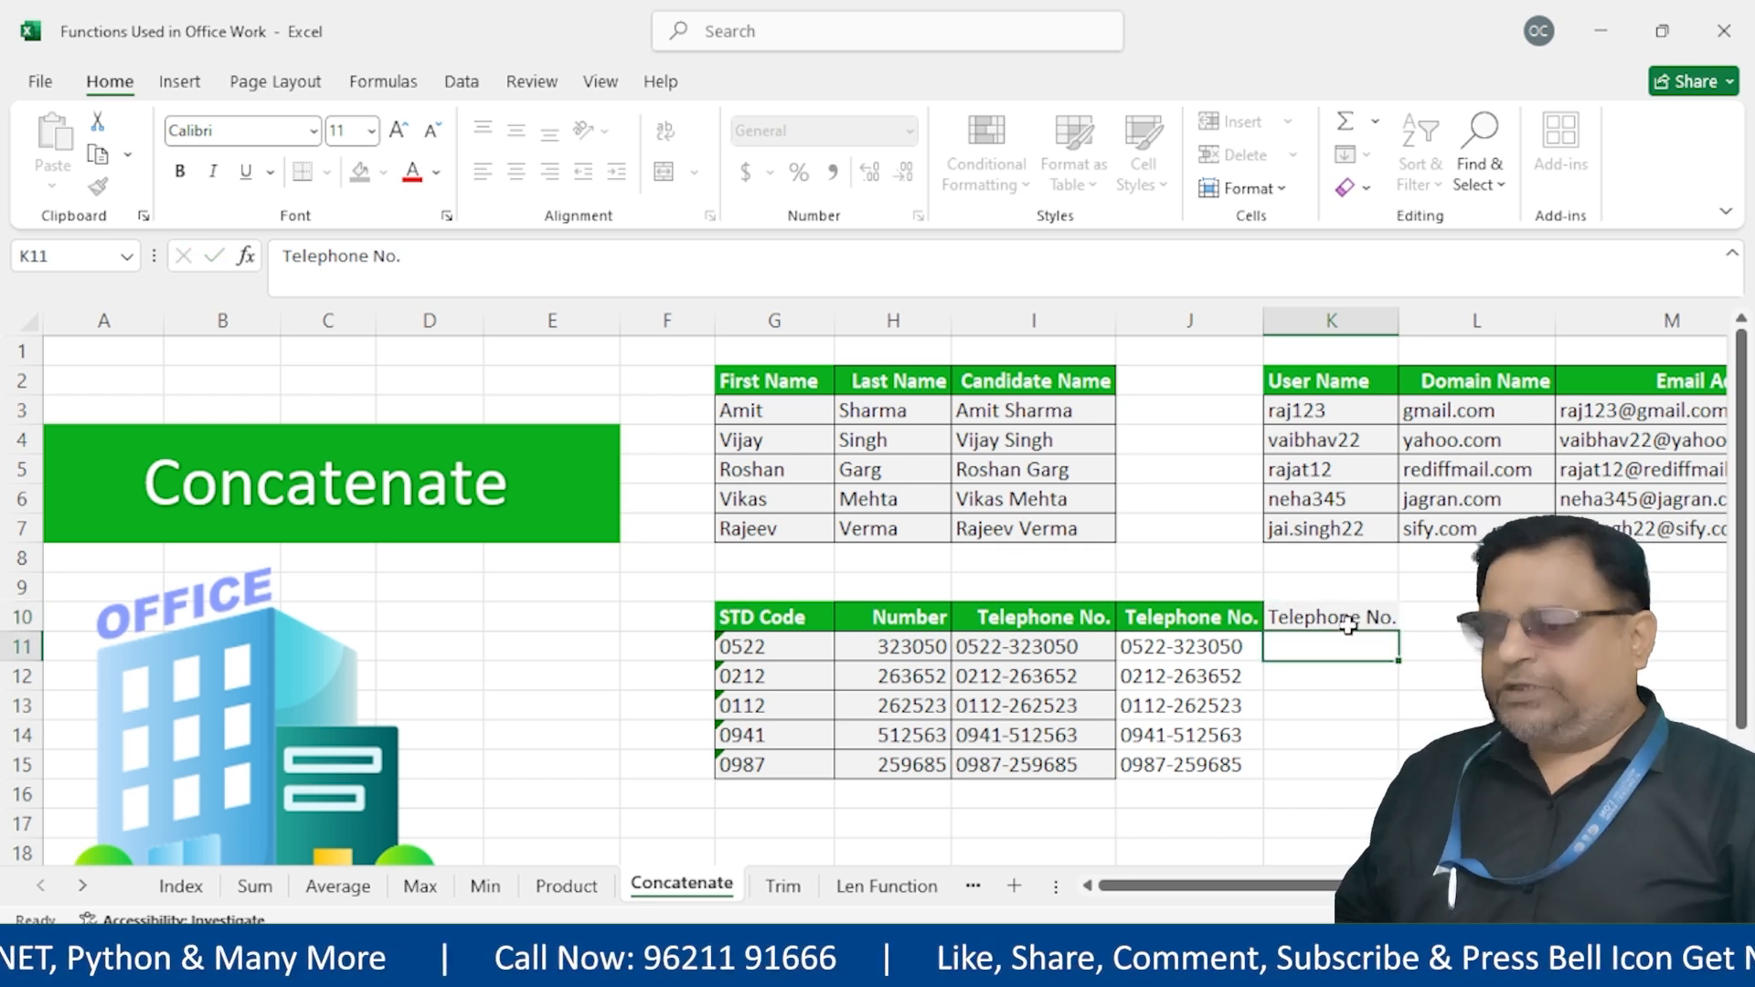
left_click_drag(1399, 320, 1420, 319)
left_click_drag(1241, 611, 1333, 616)
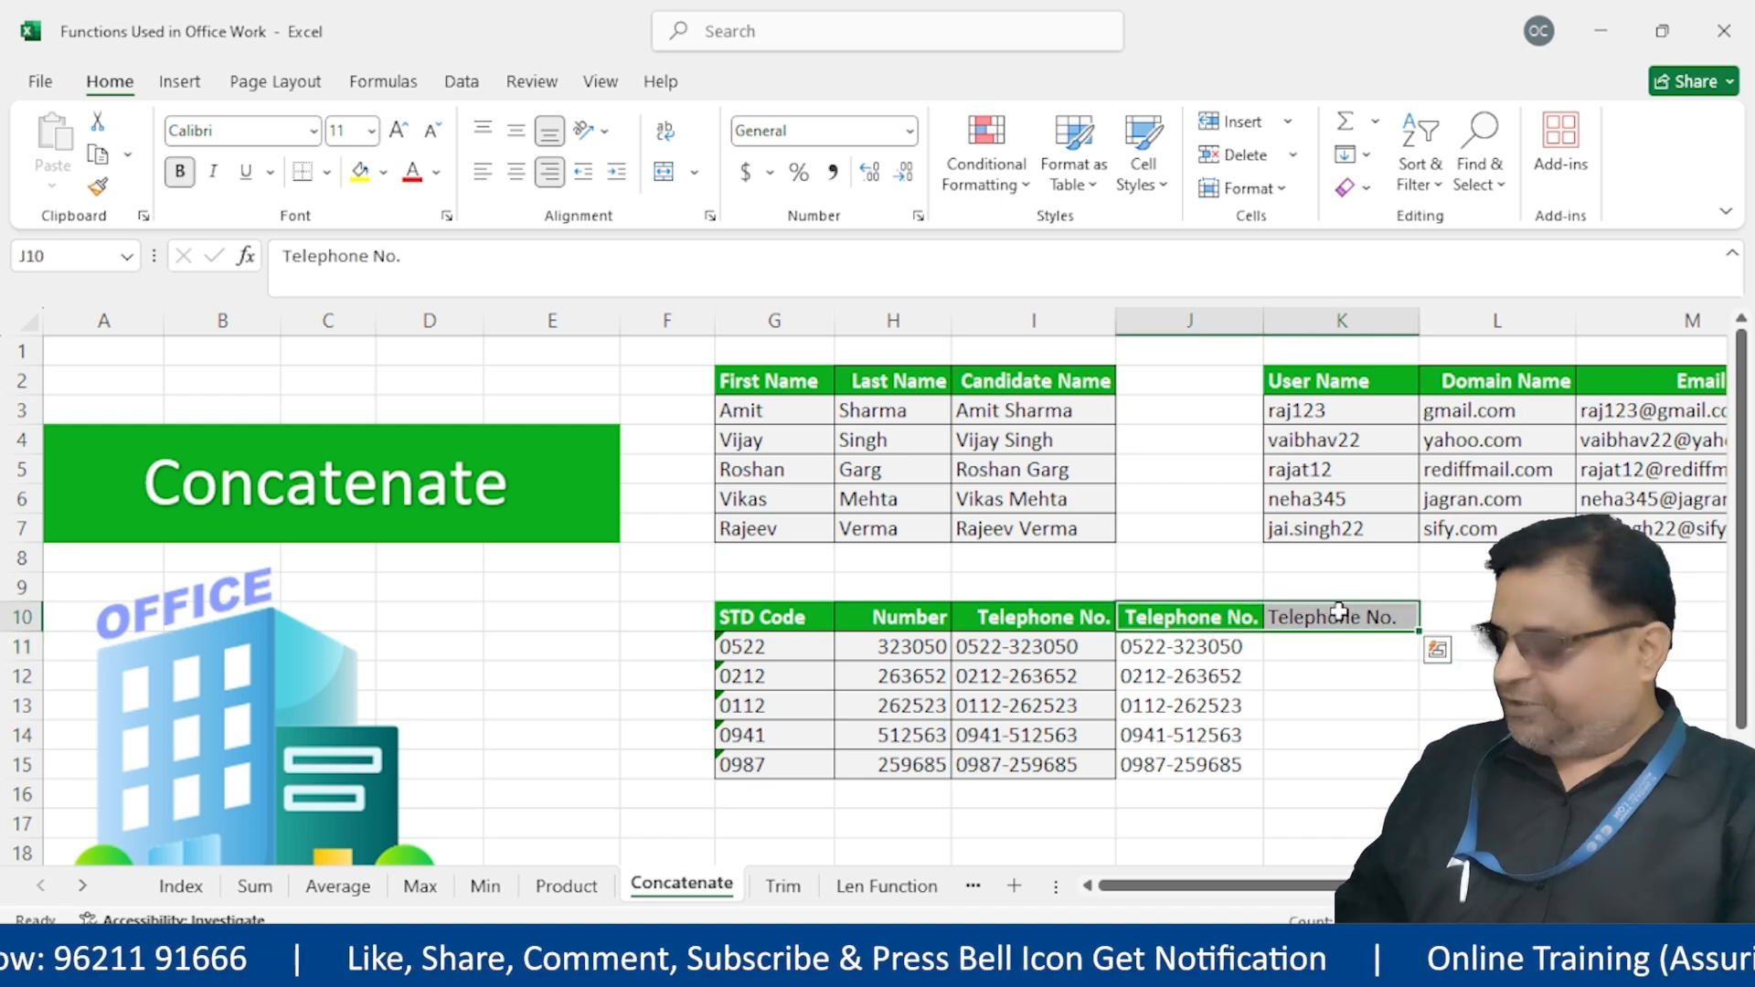
key("ctrl+r")
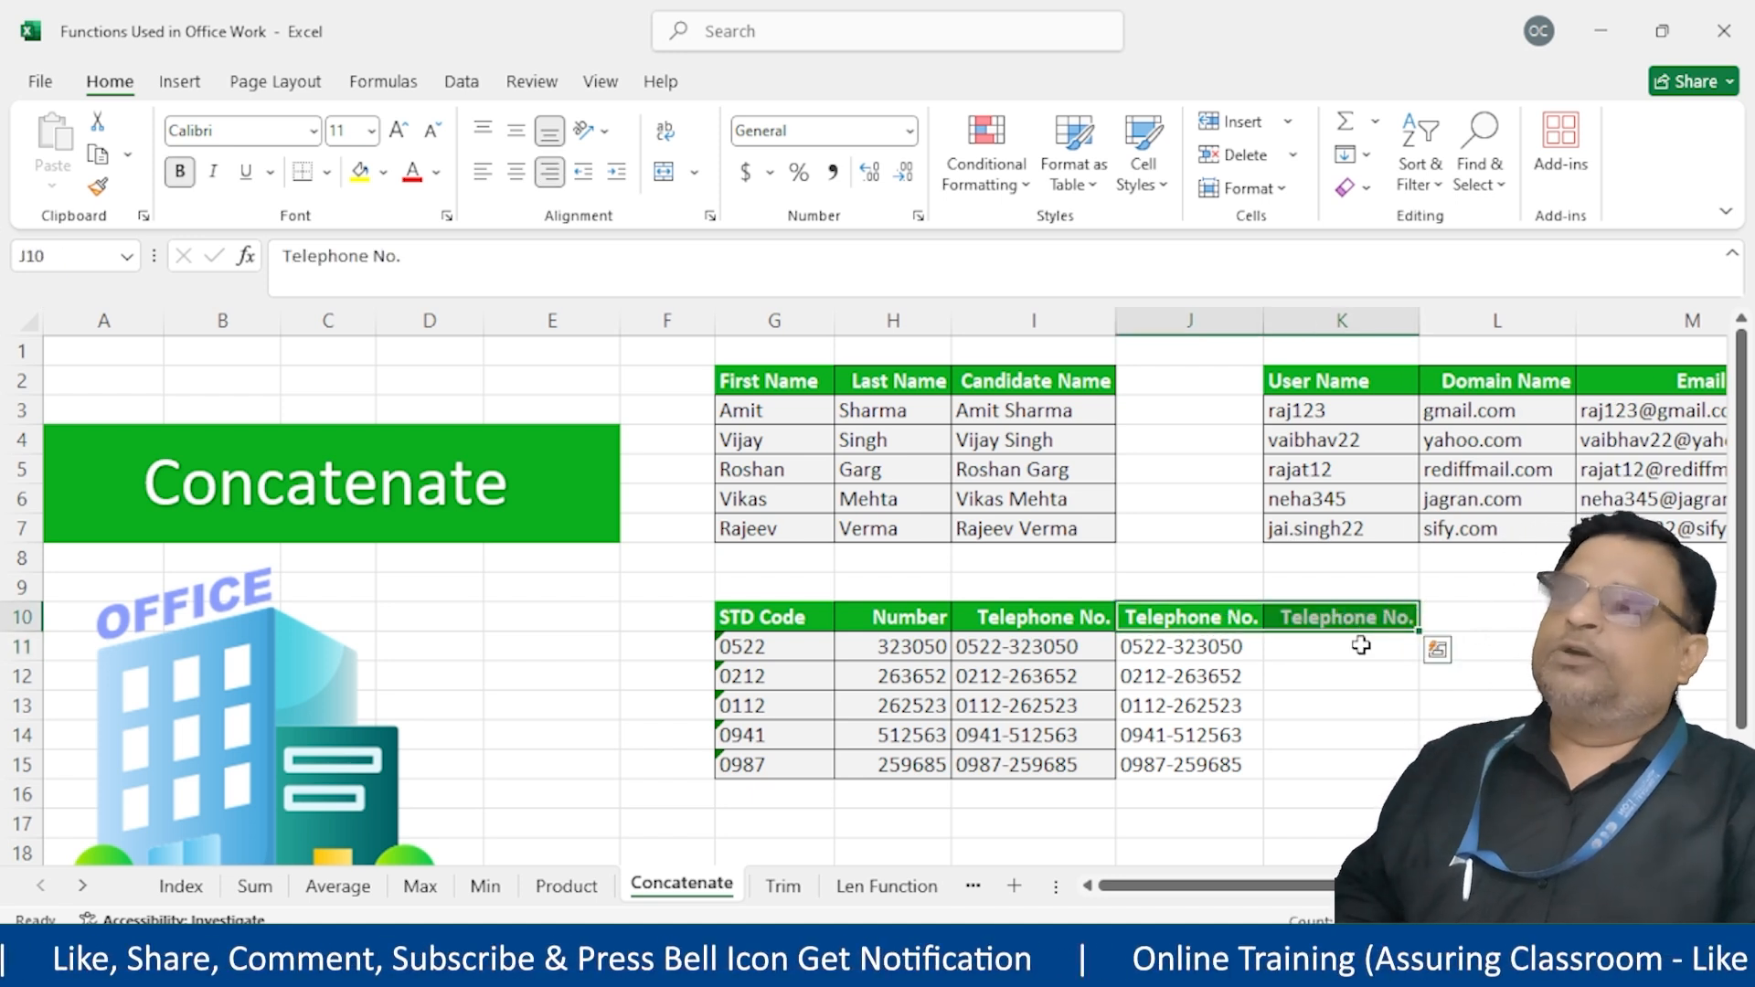
Enter =G11&"-"&H11 in K11 and copy it down to K15
left_click(1361, 646)
type("=")
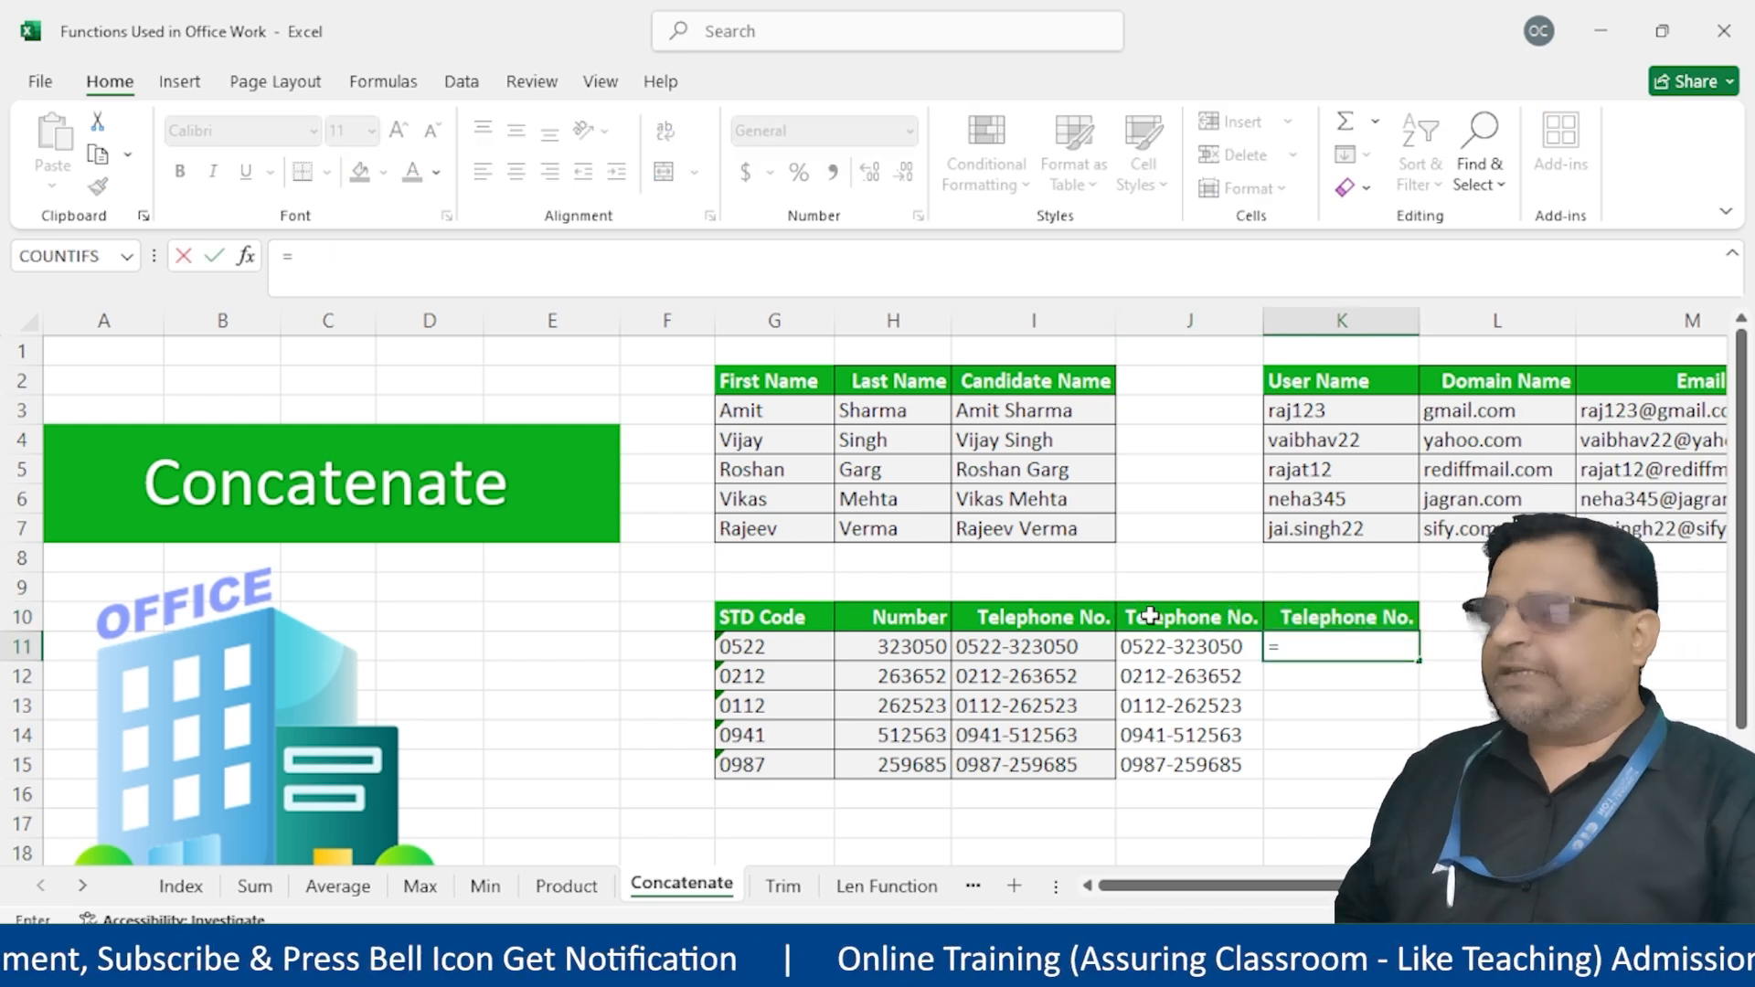
left_click(761, 648)
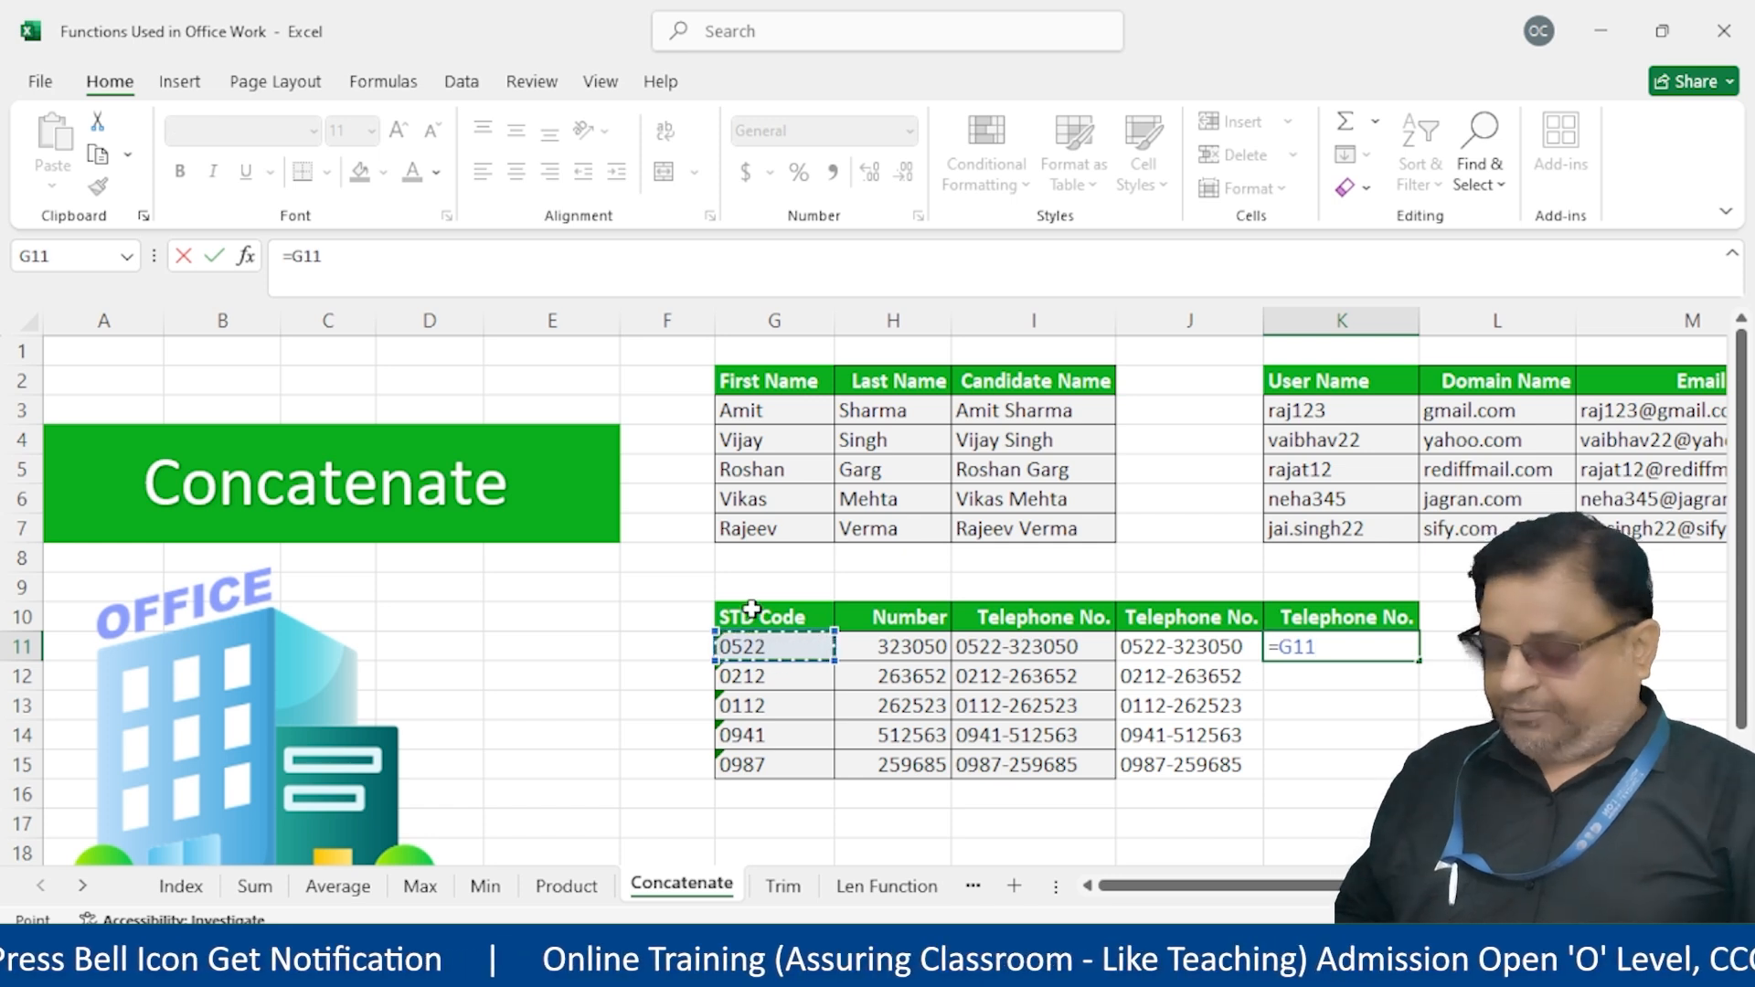
type("&\"-\"&")
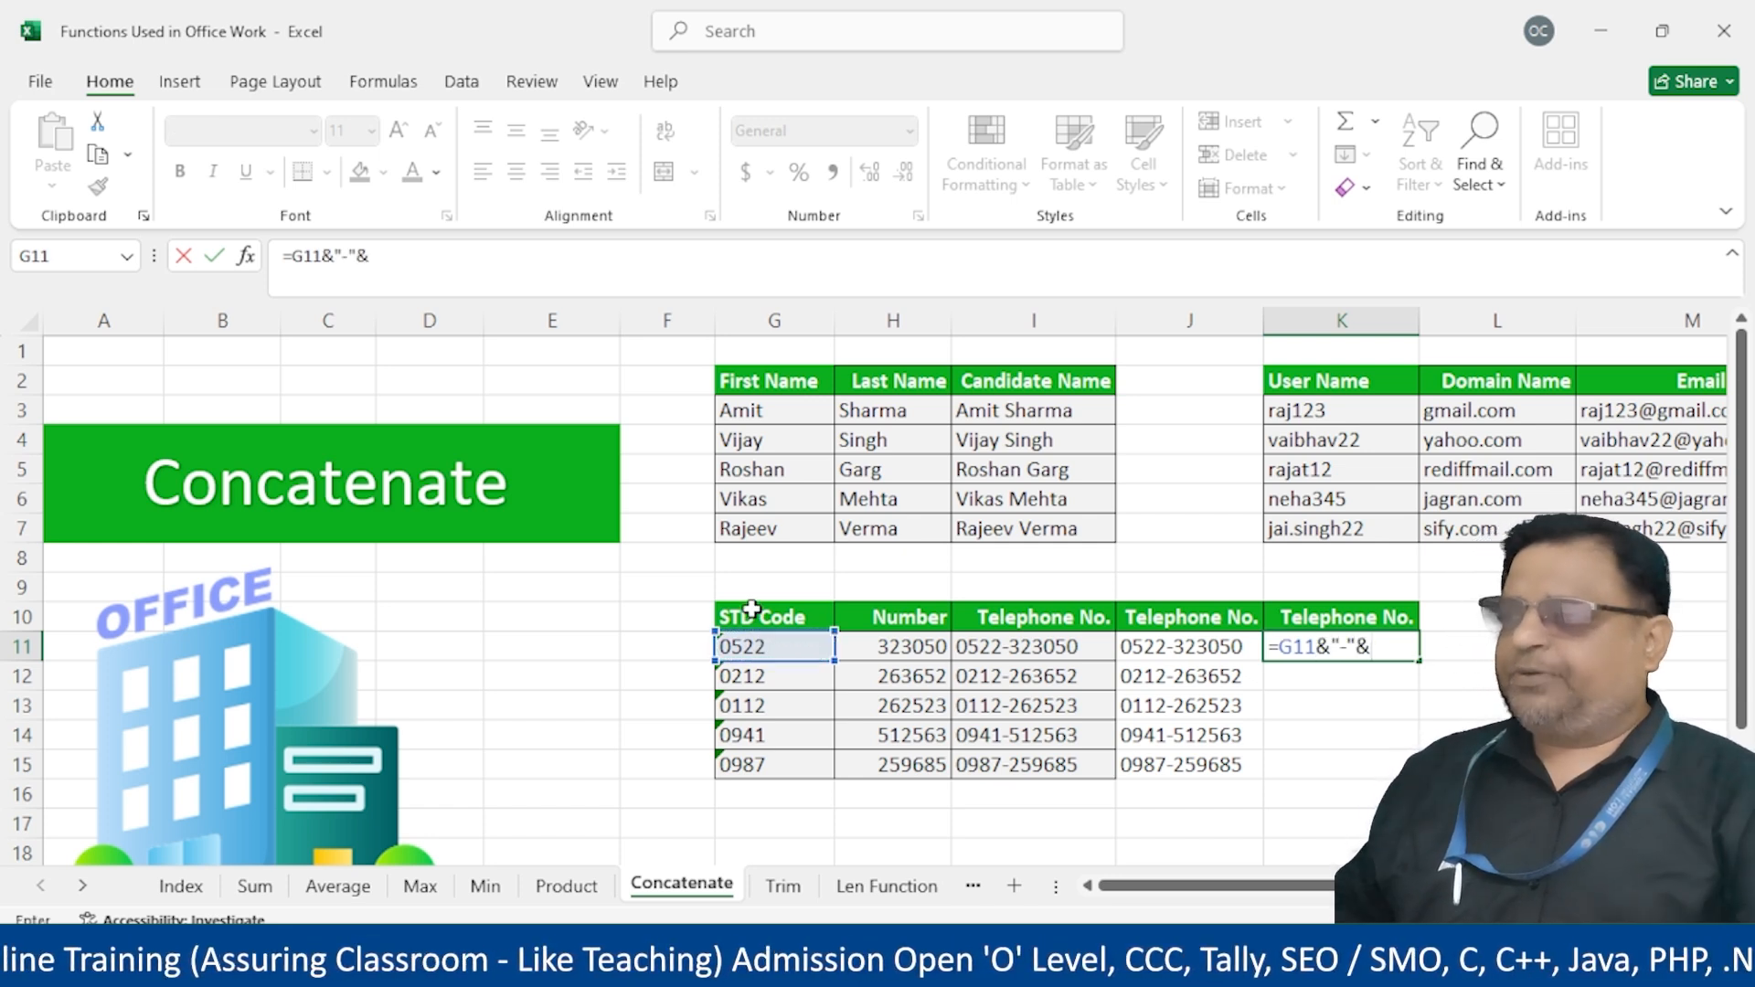
left_click(919, 645)
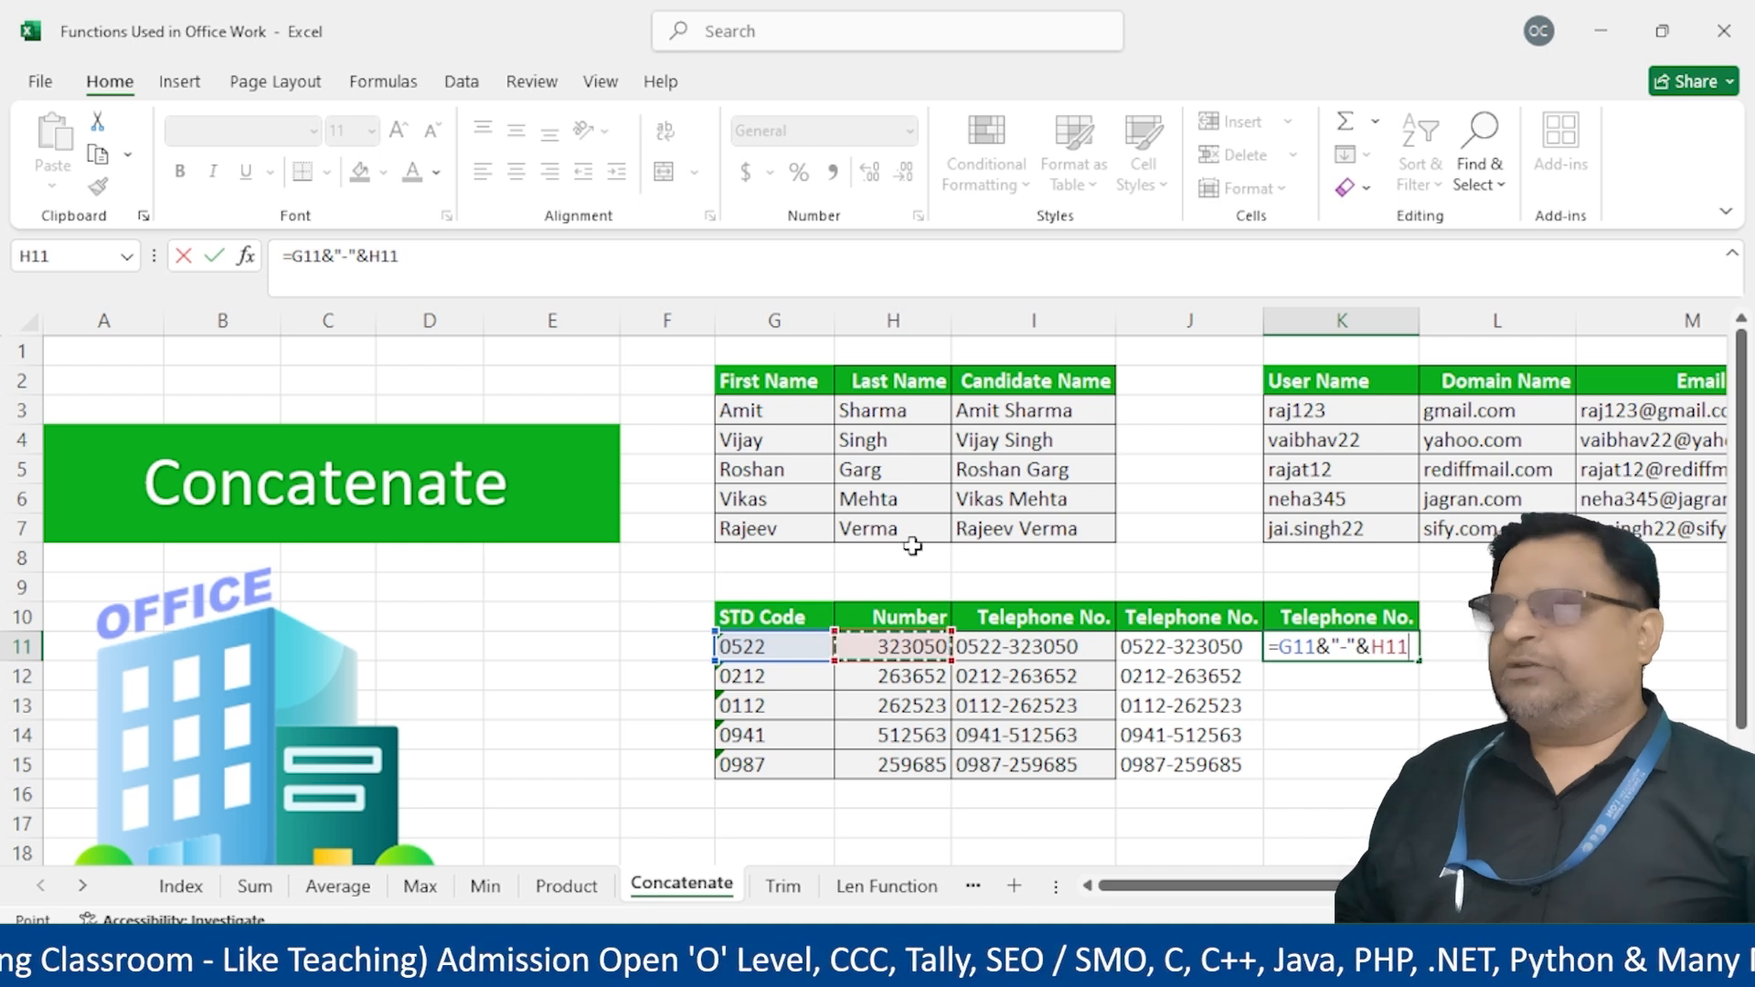
key("Return")
left_click(1404, 651)
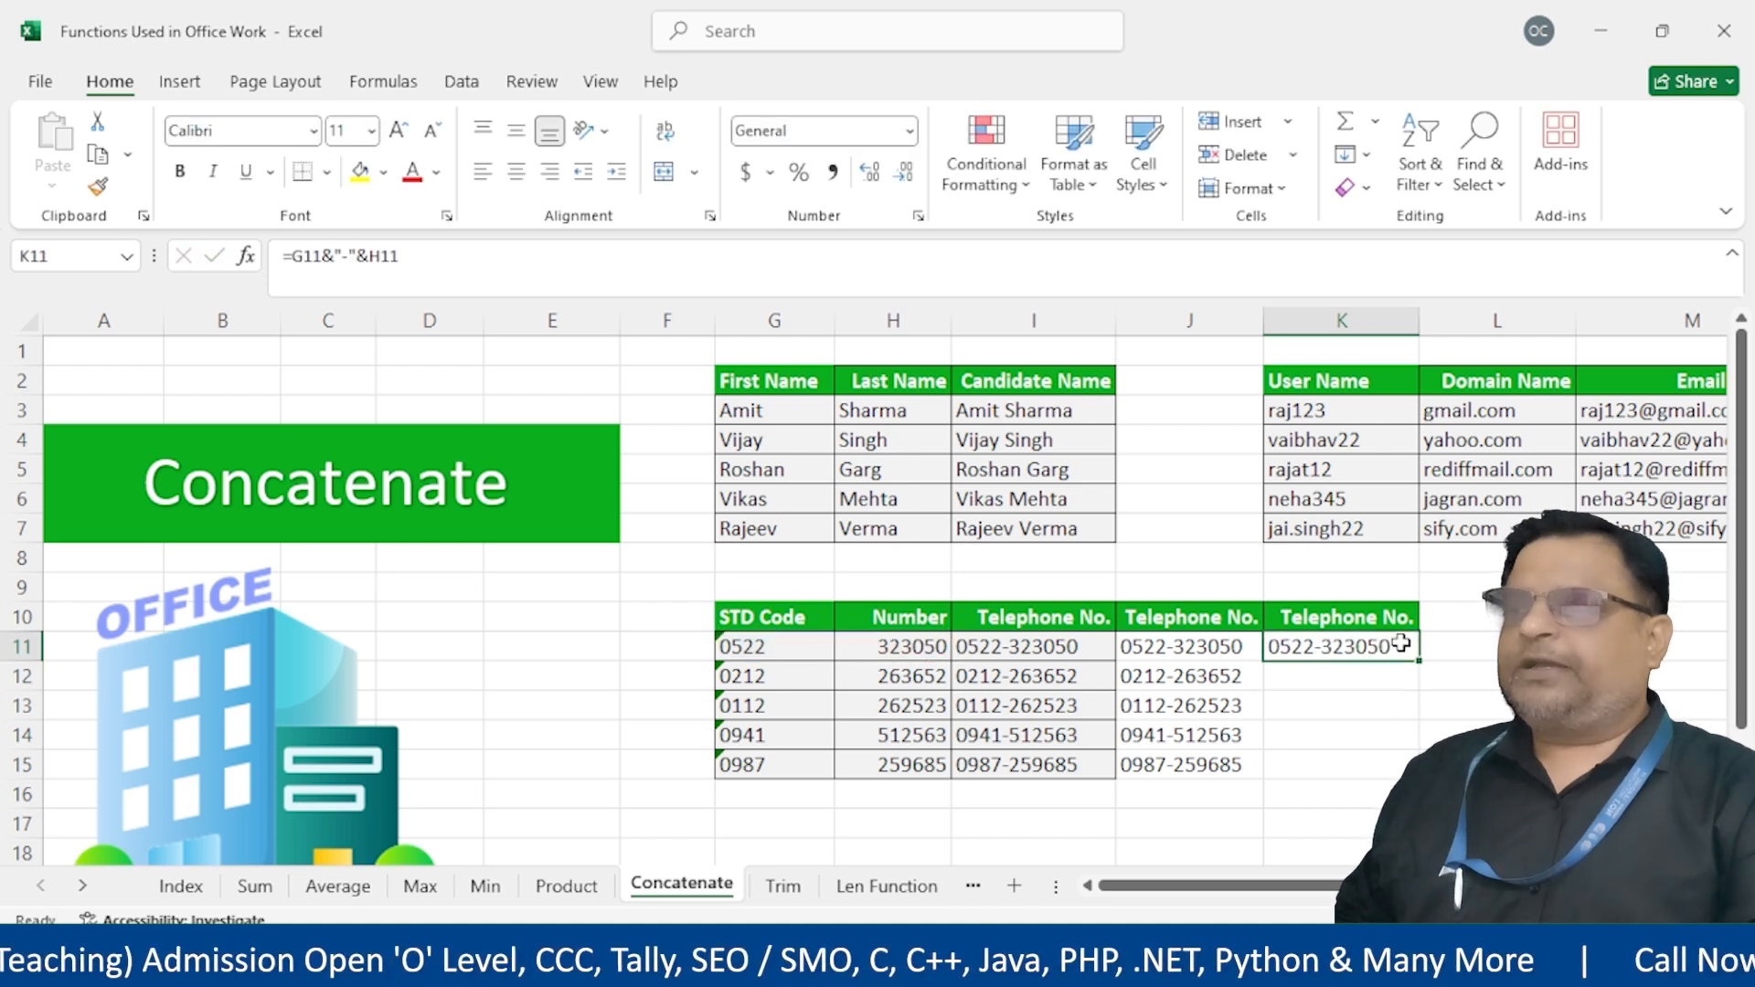
left_click_drag(1419, 662, 1413, 768)
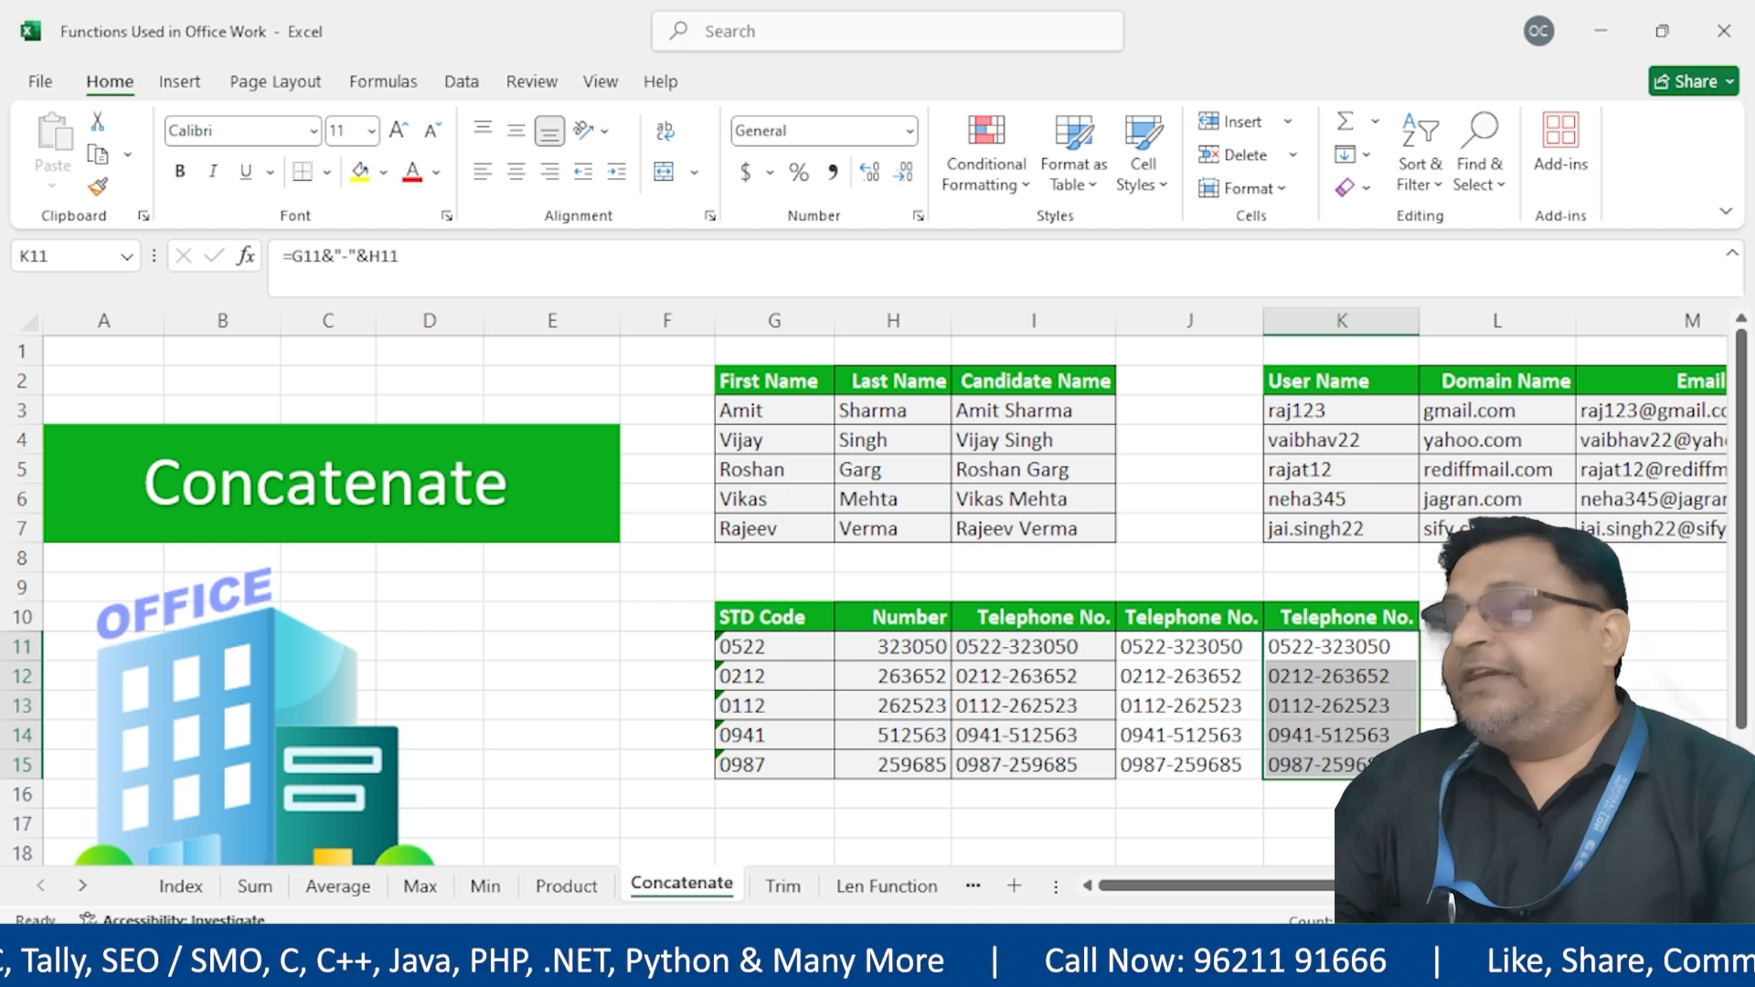
left_click_drag(1066, 650, 1344, 763)
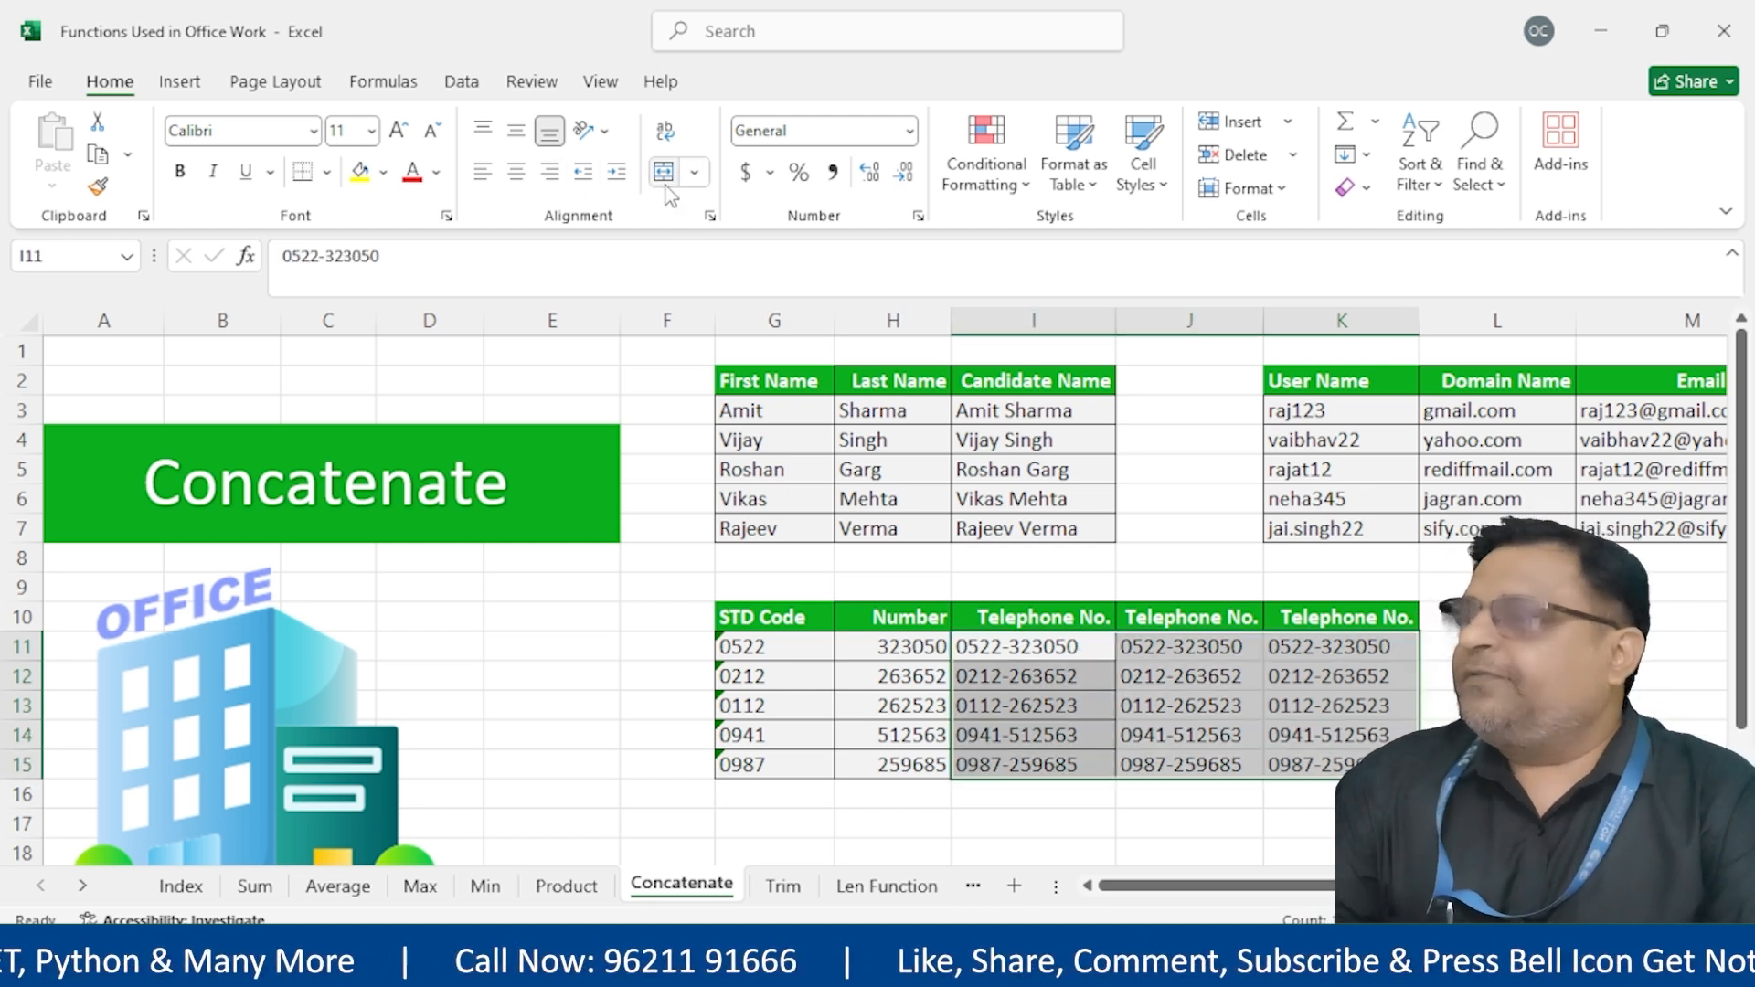
Apply All Borders to I11:K15, then review the formulas in J11 and K11
left_click(328, 174)
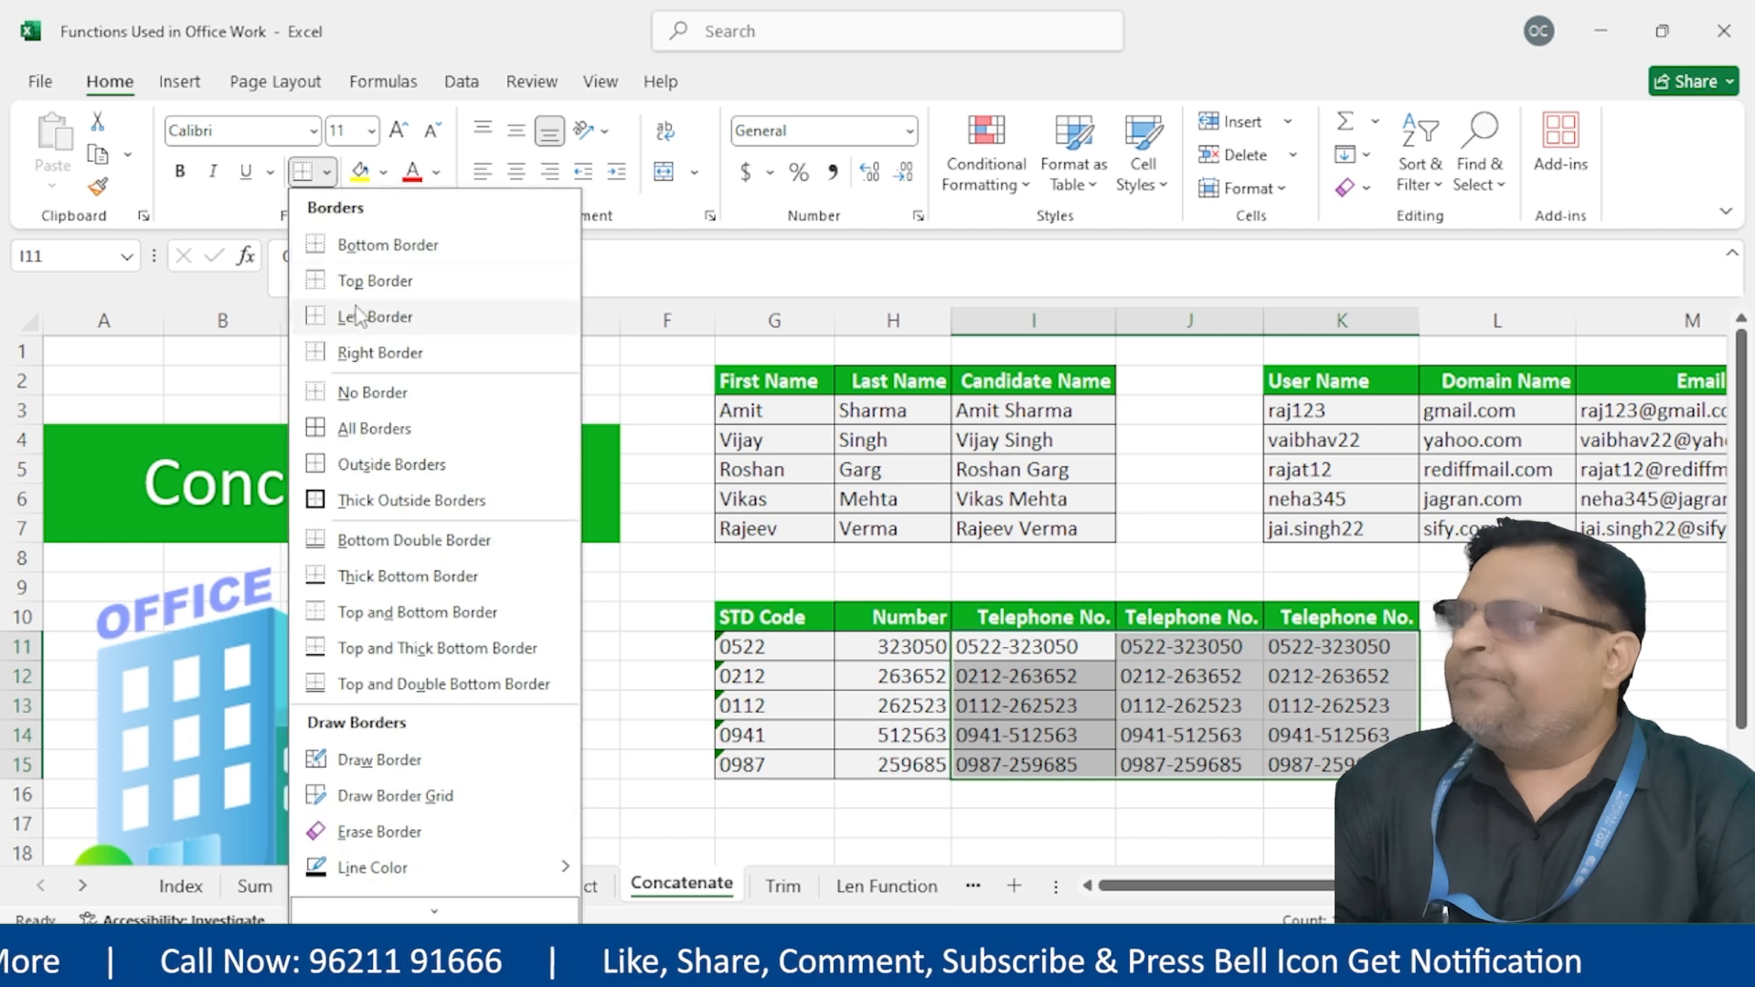
left_click(365, 428)
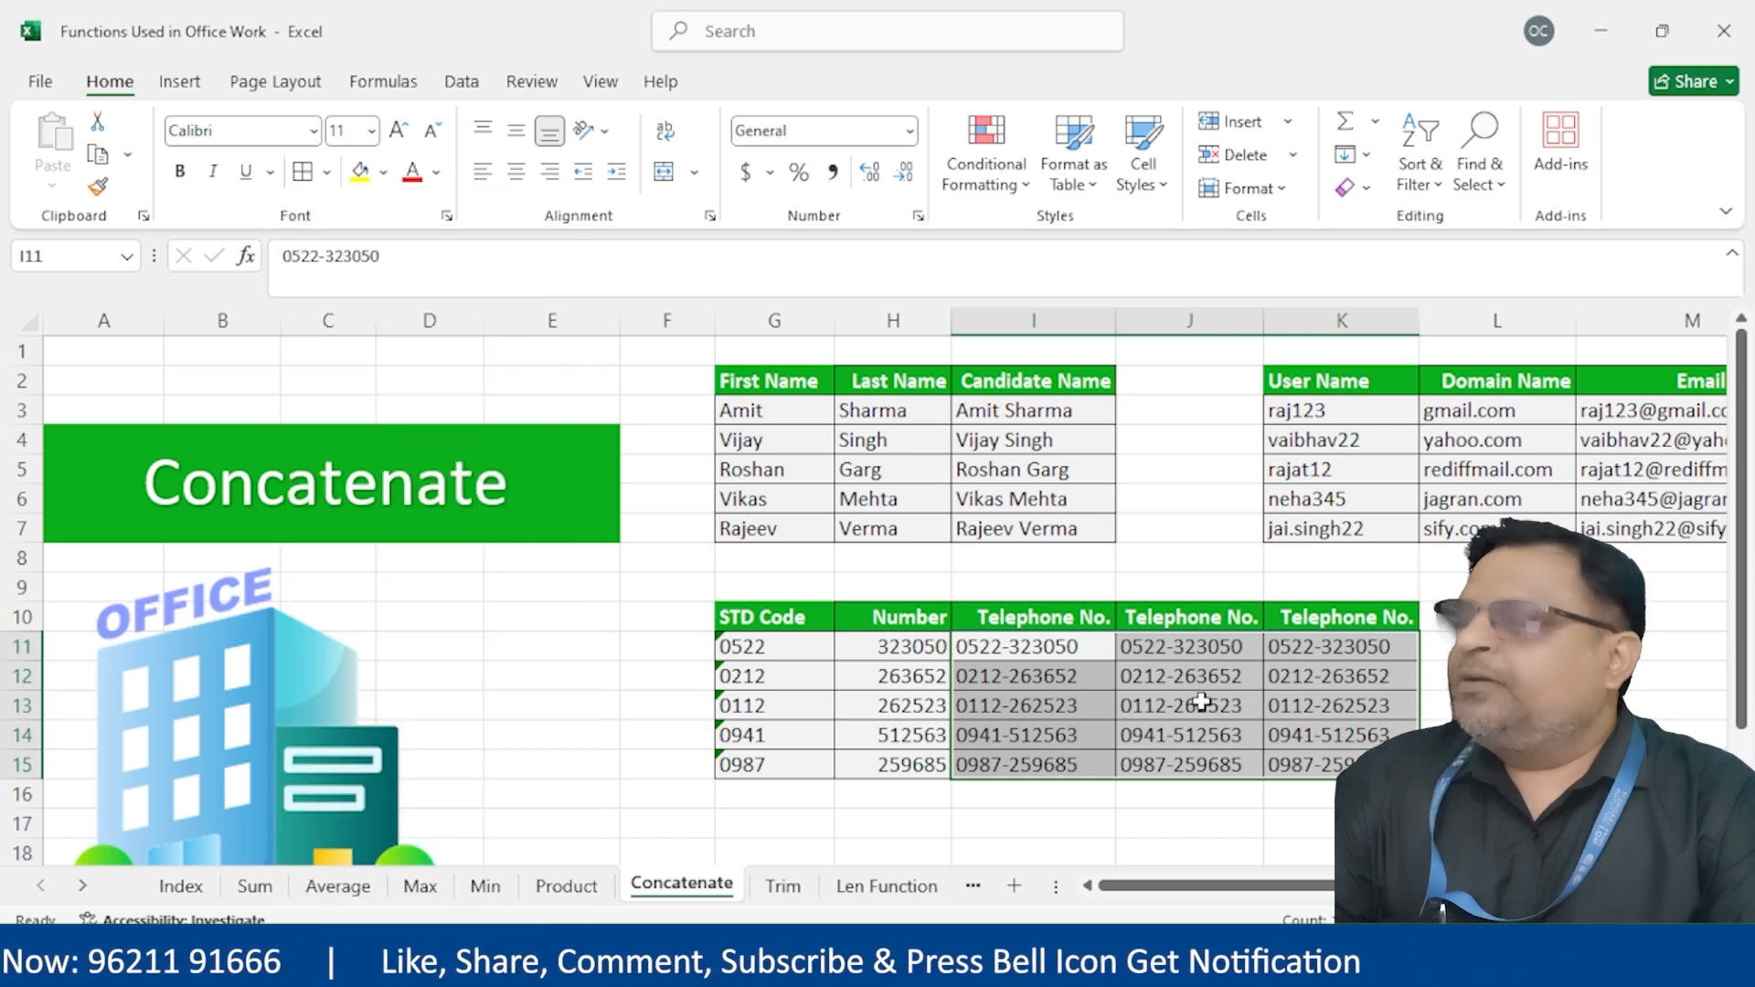
left_click(1137, 650)
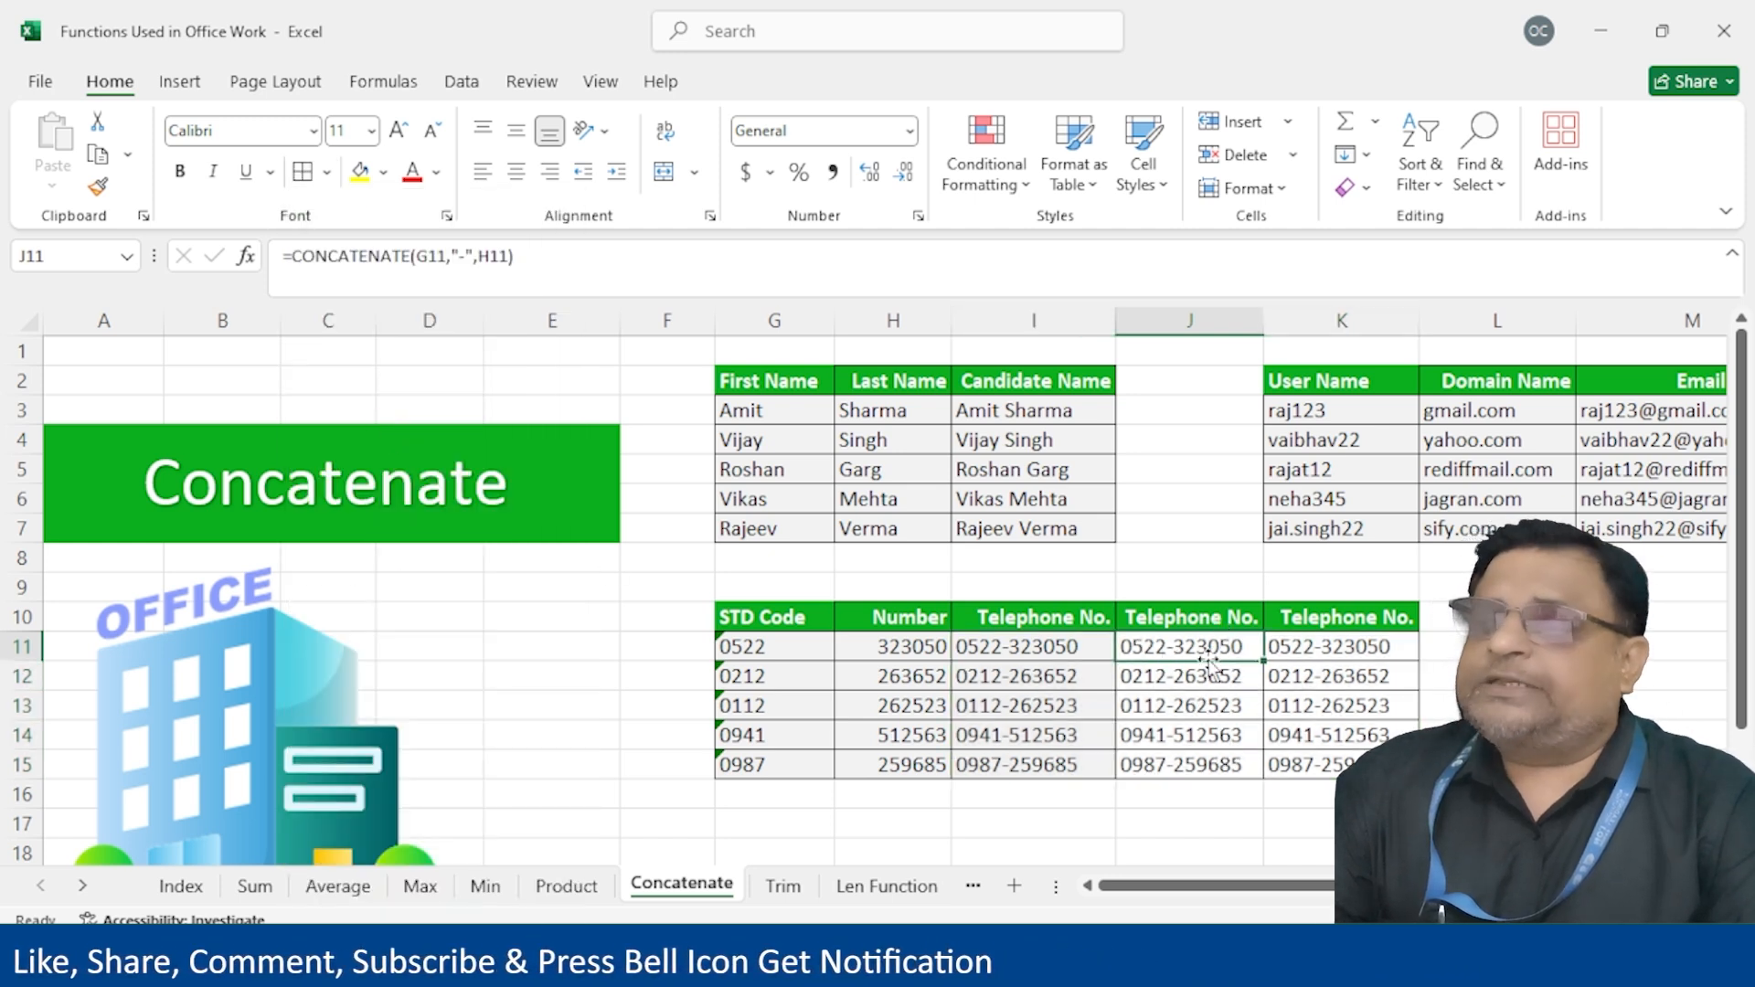
double_click(1205, 646)
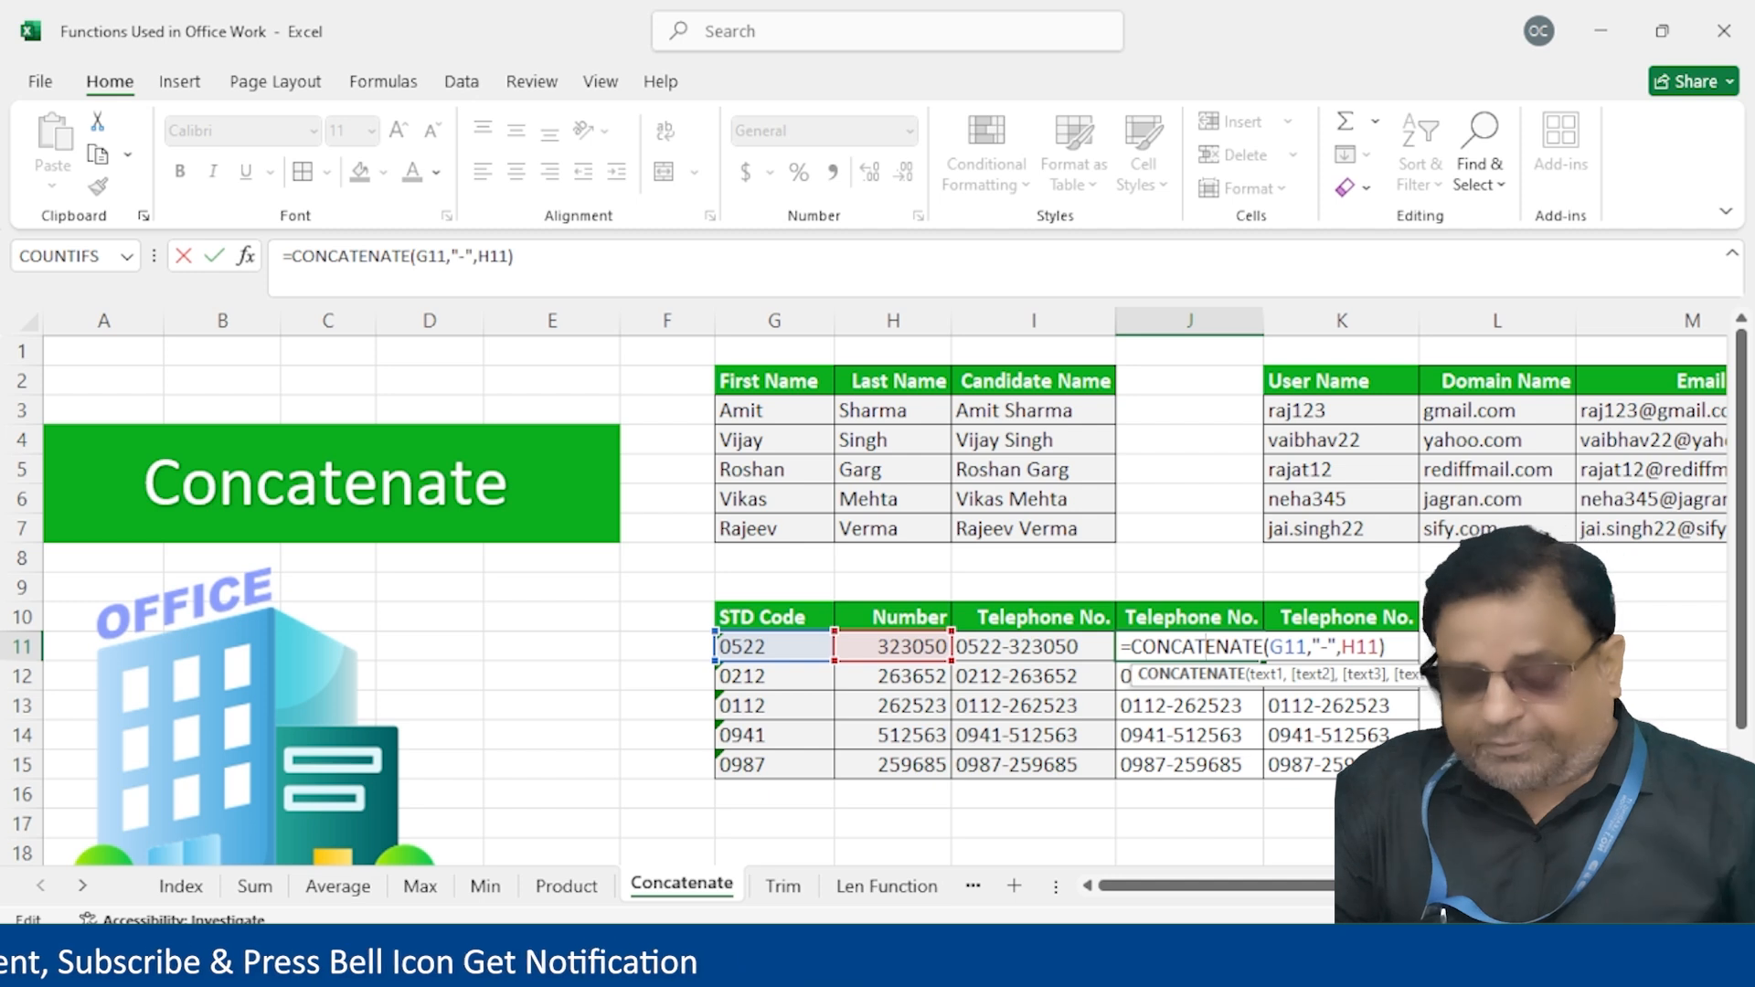
key("Return")
double_click(1409, 648)
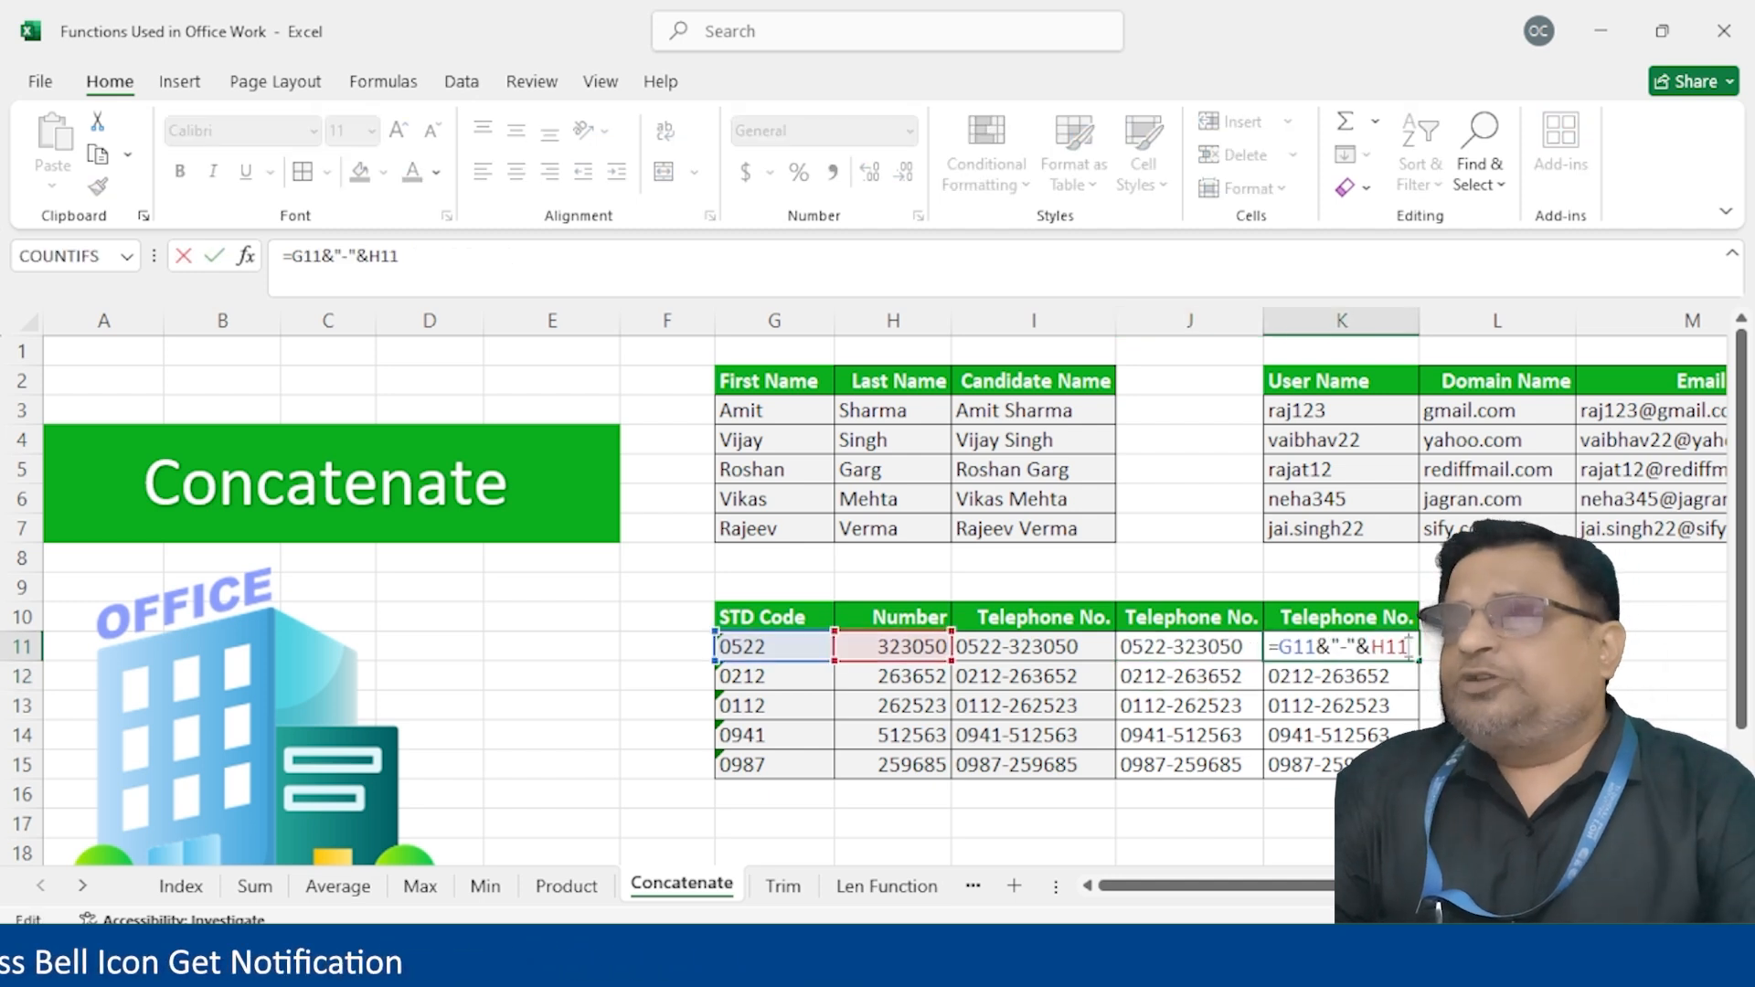
key("Return")
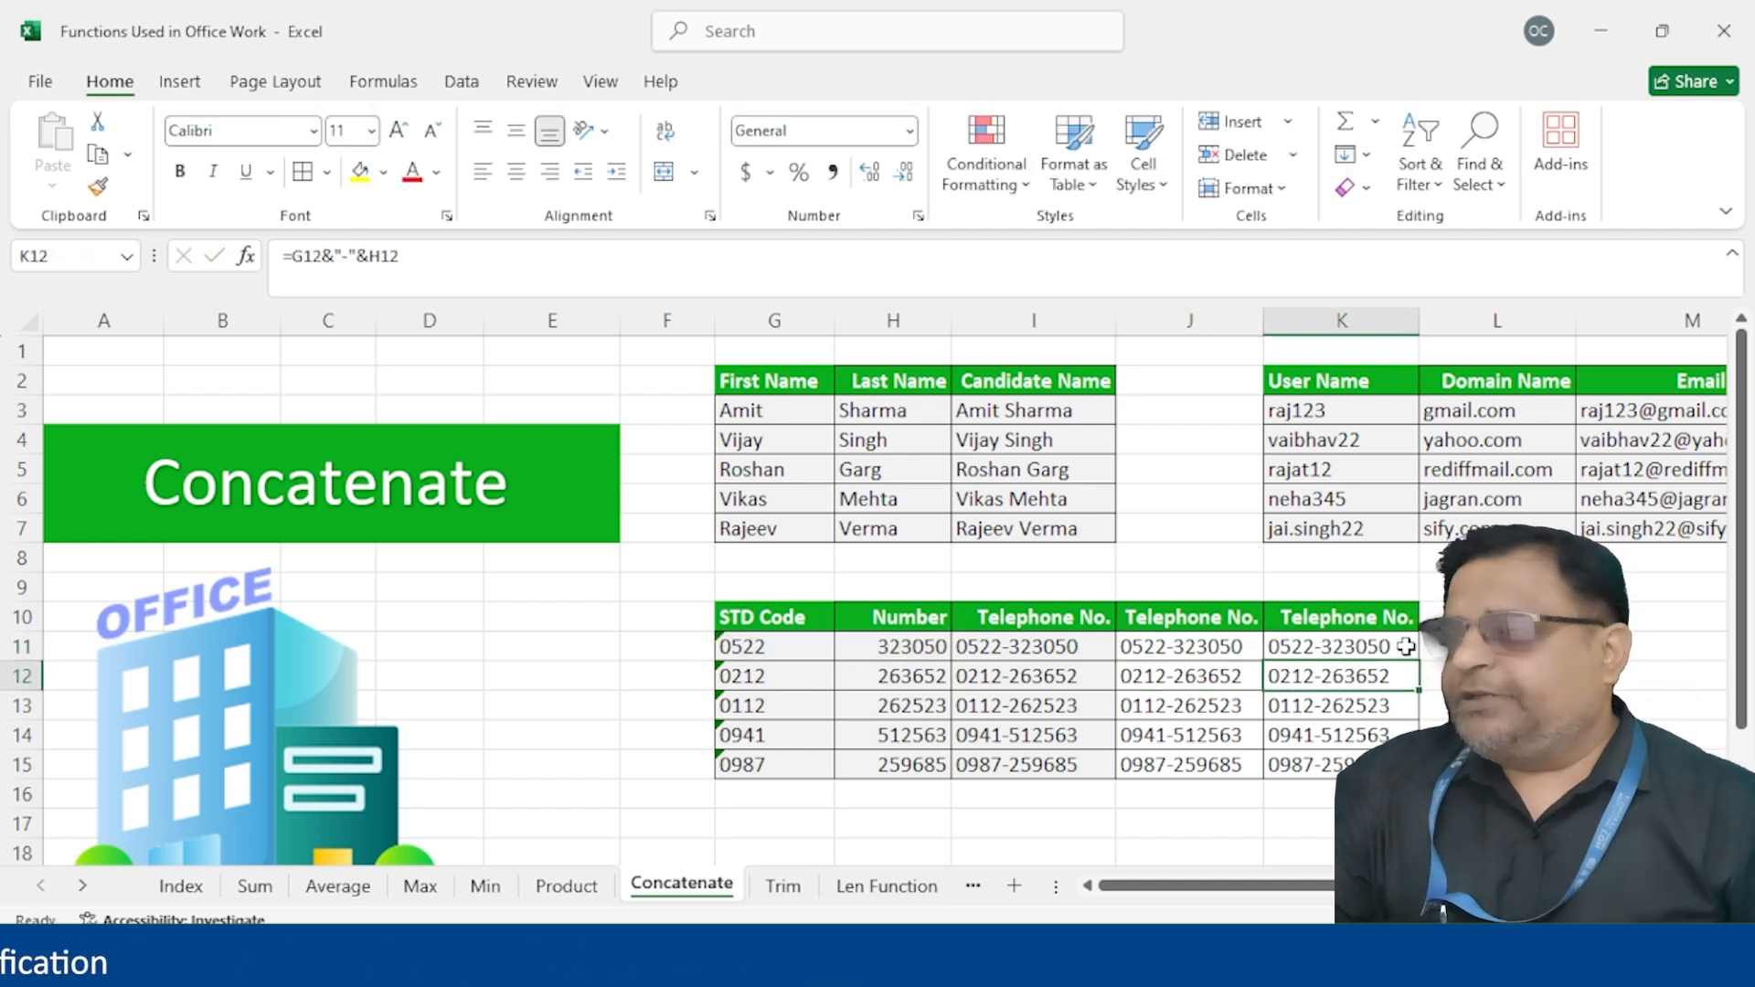
left_click_drag(1060, 618, 1074, 771)
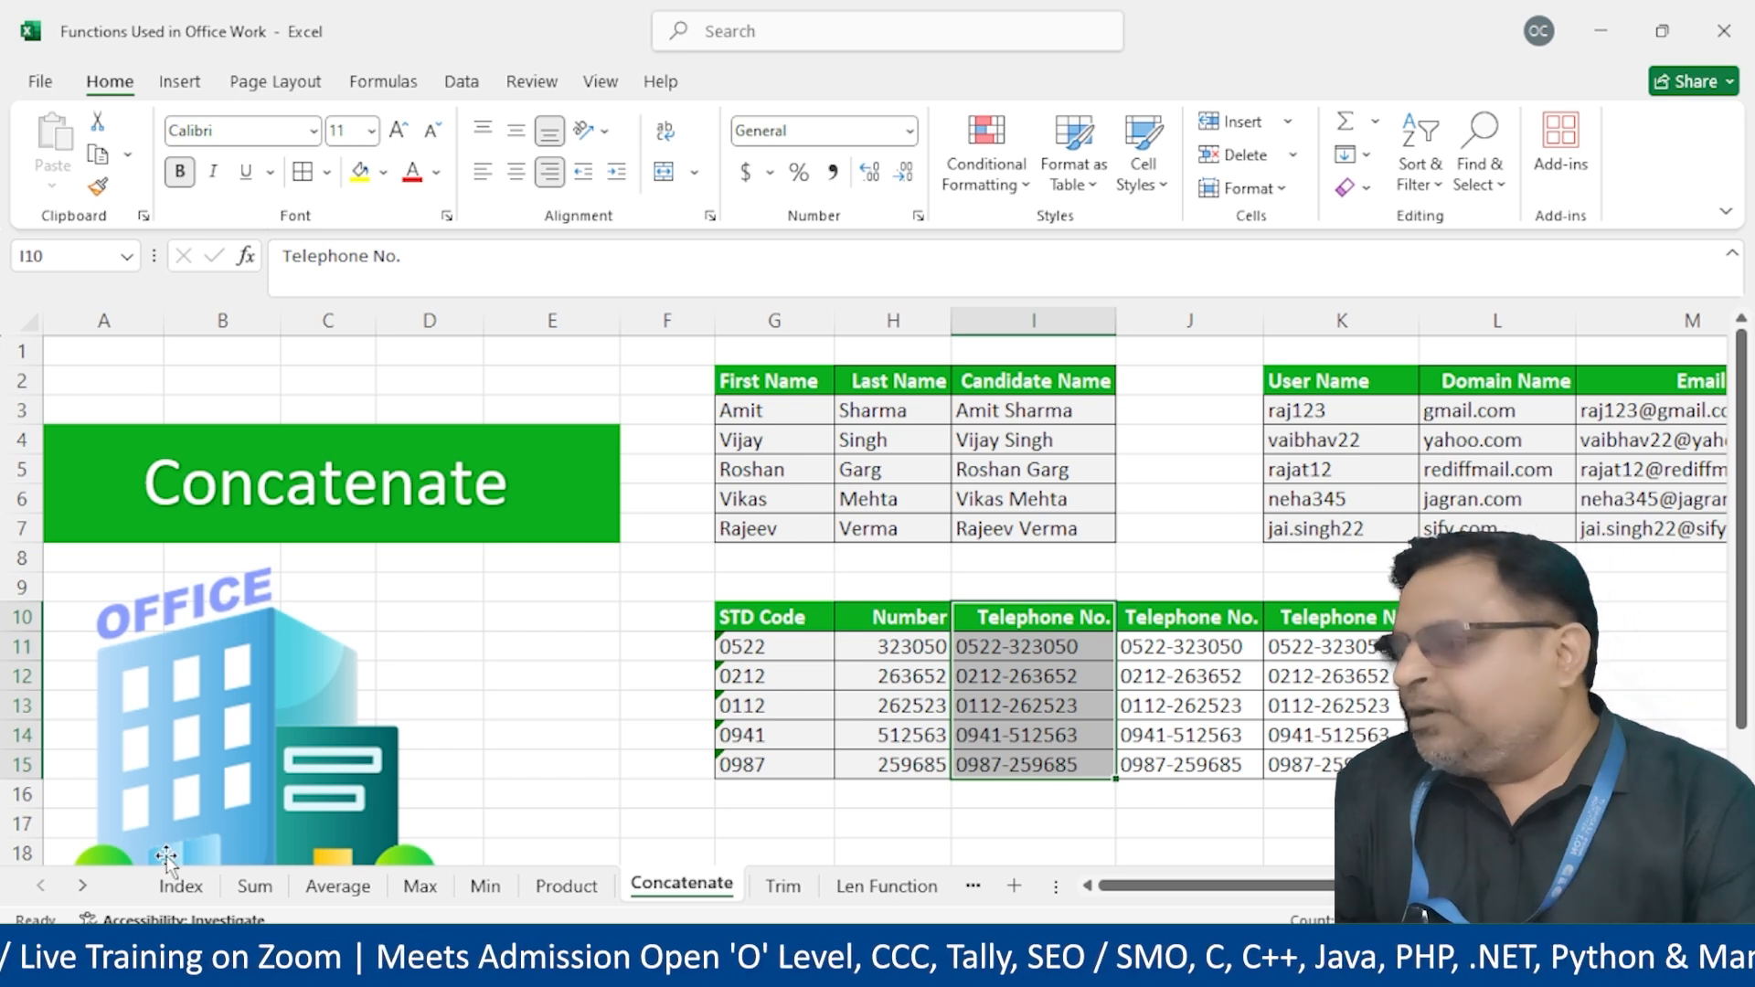
Return to the Index sheet, pick the Trim entry, and open the Trim sheet
left_click(181, 886)
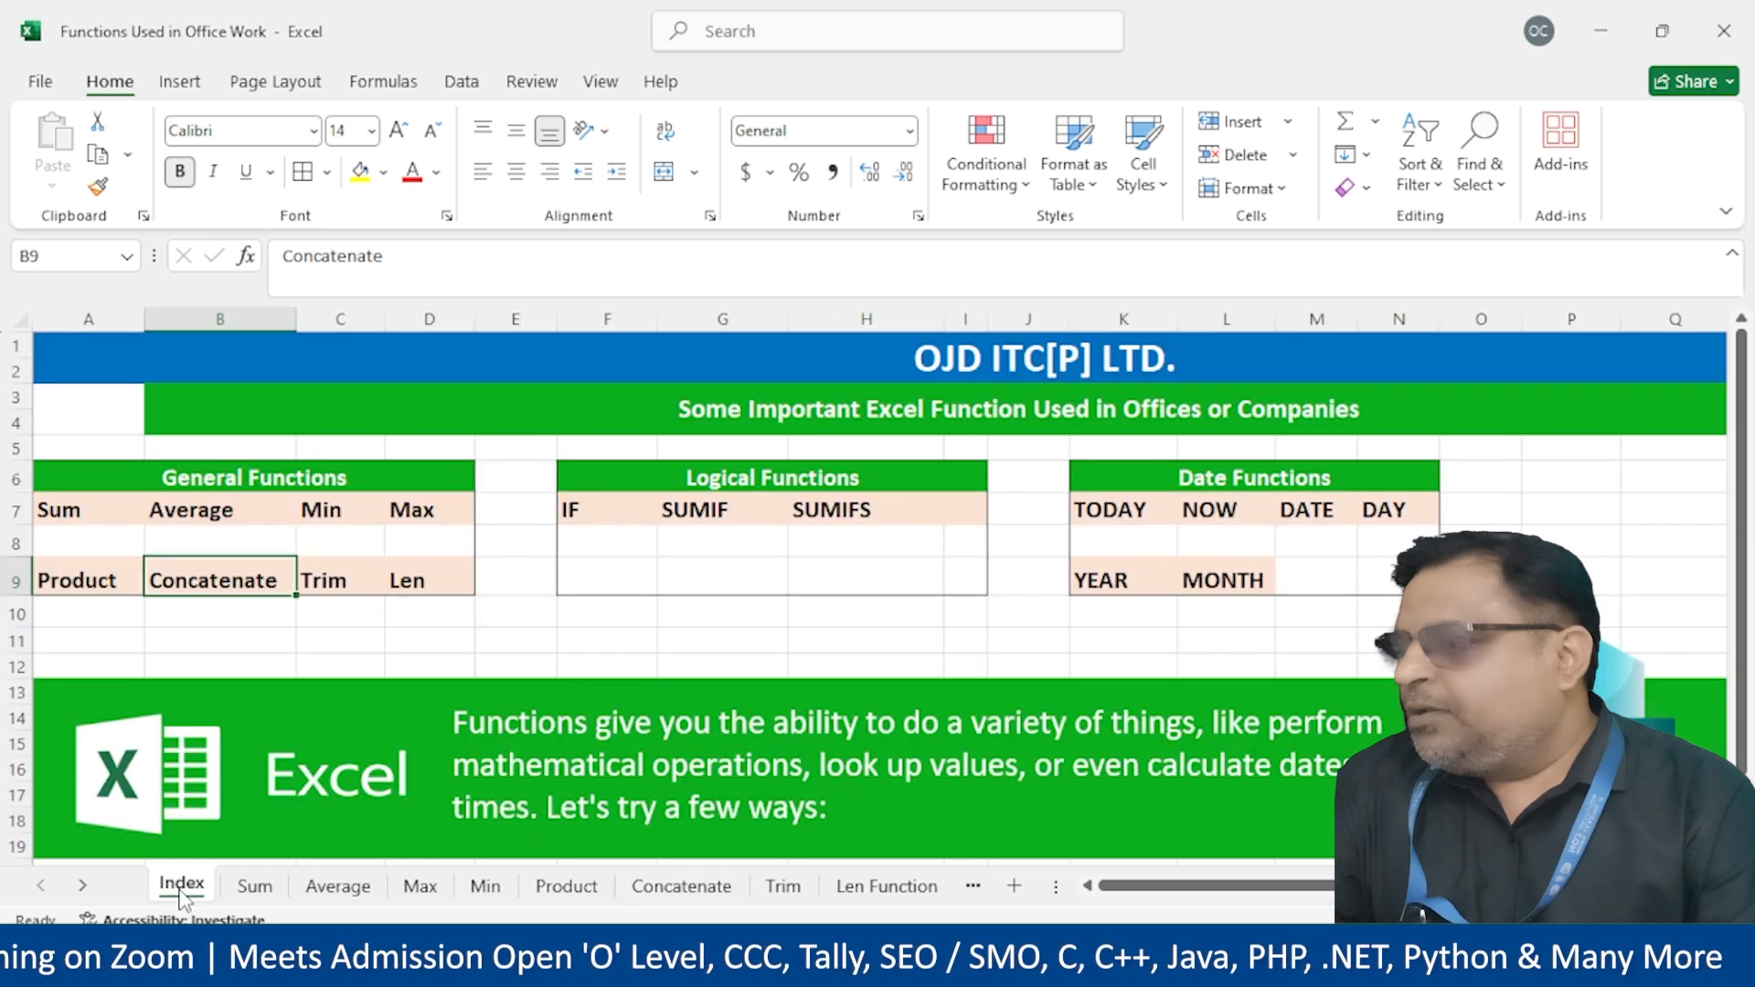
left_click(314, 591)
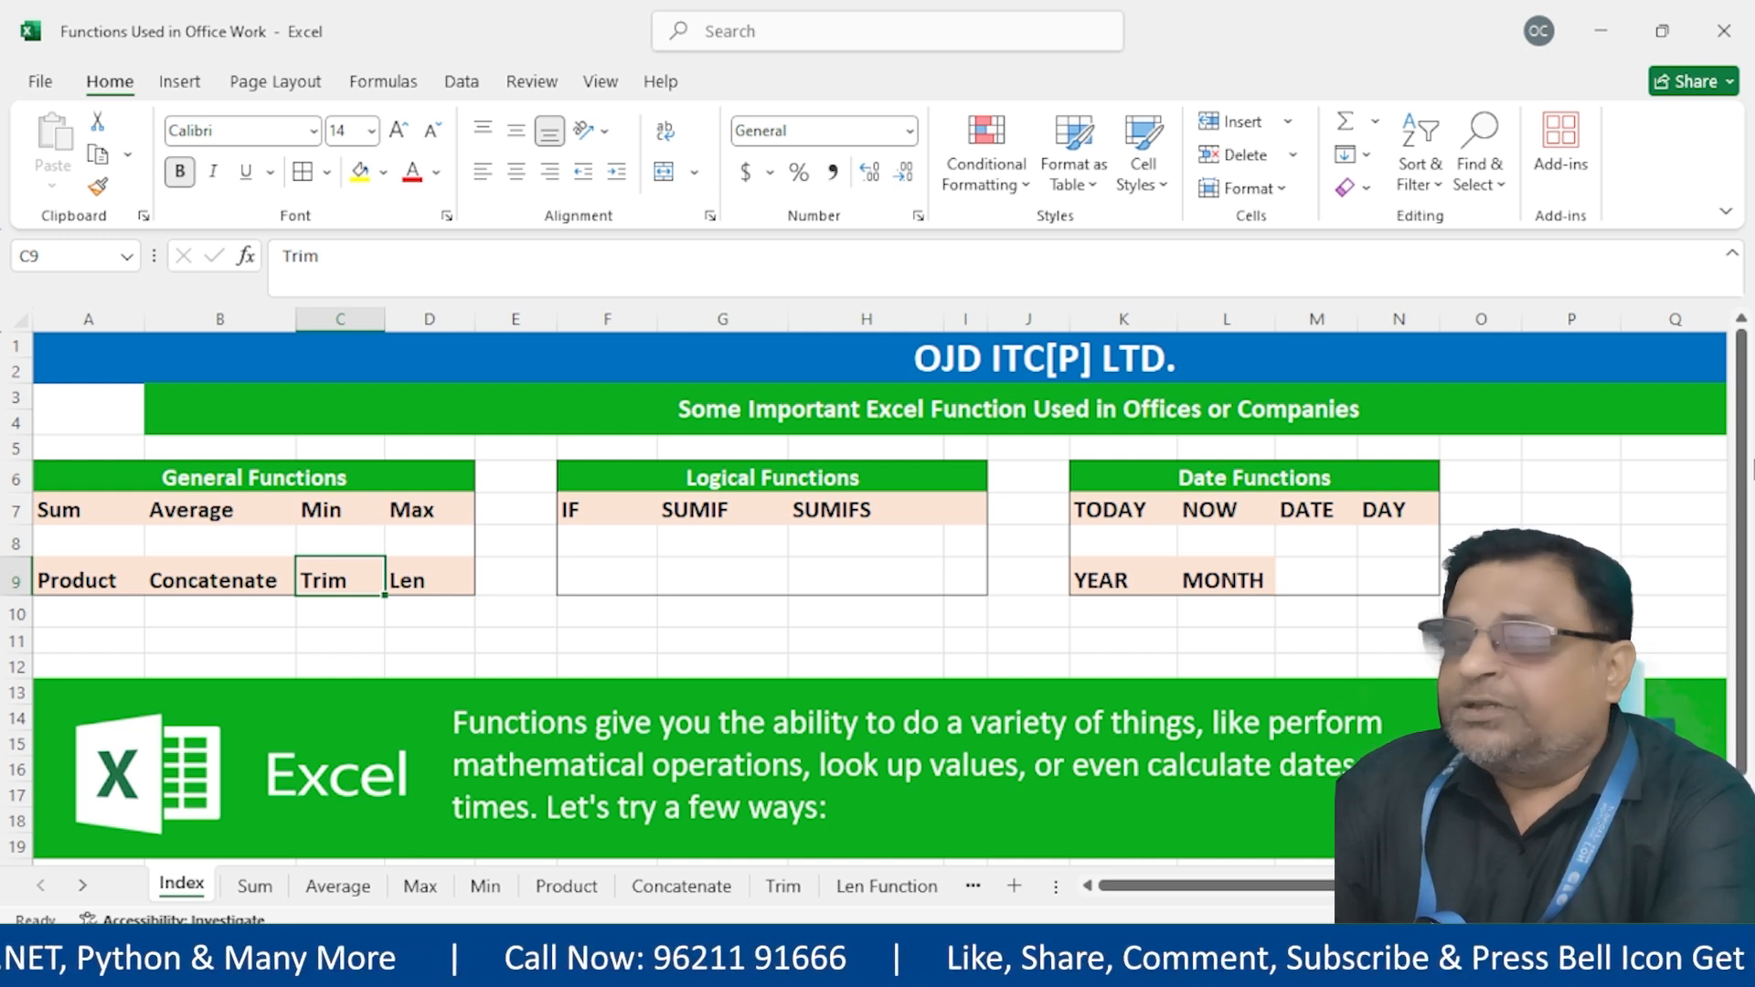
left_click(795, 899)
double_click(786, 411)
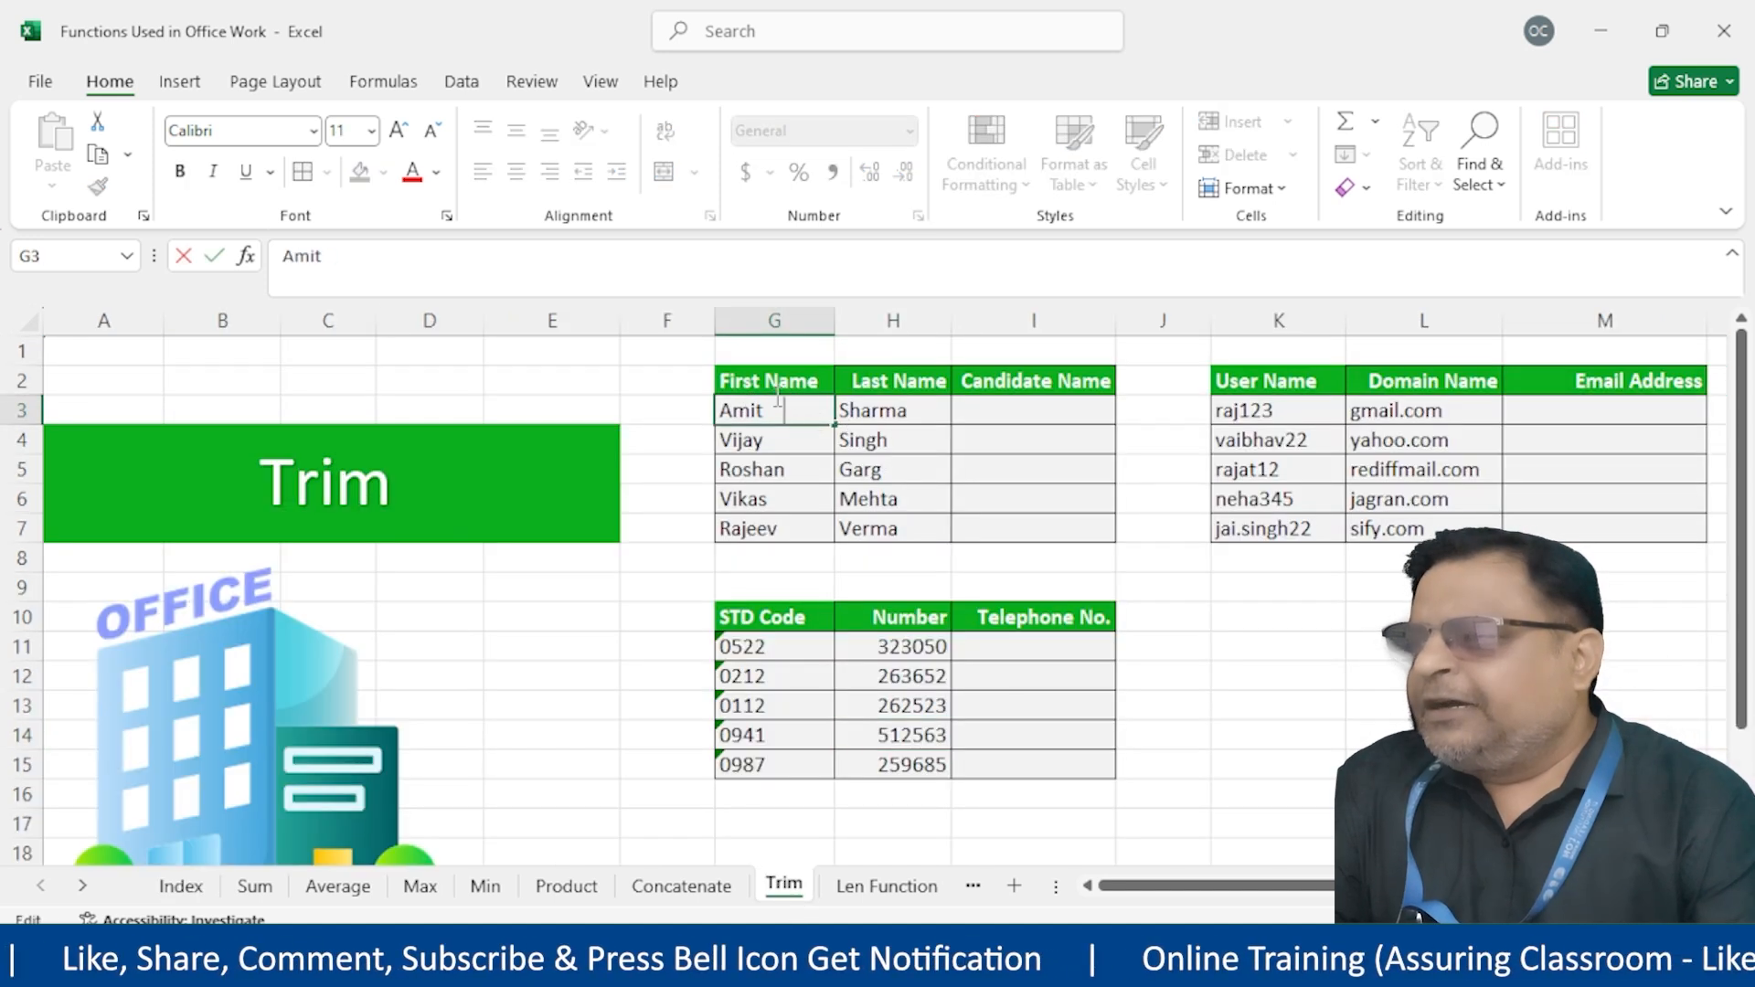
left_click_drag(765, 410, 782, 408)
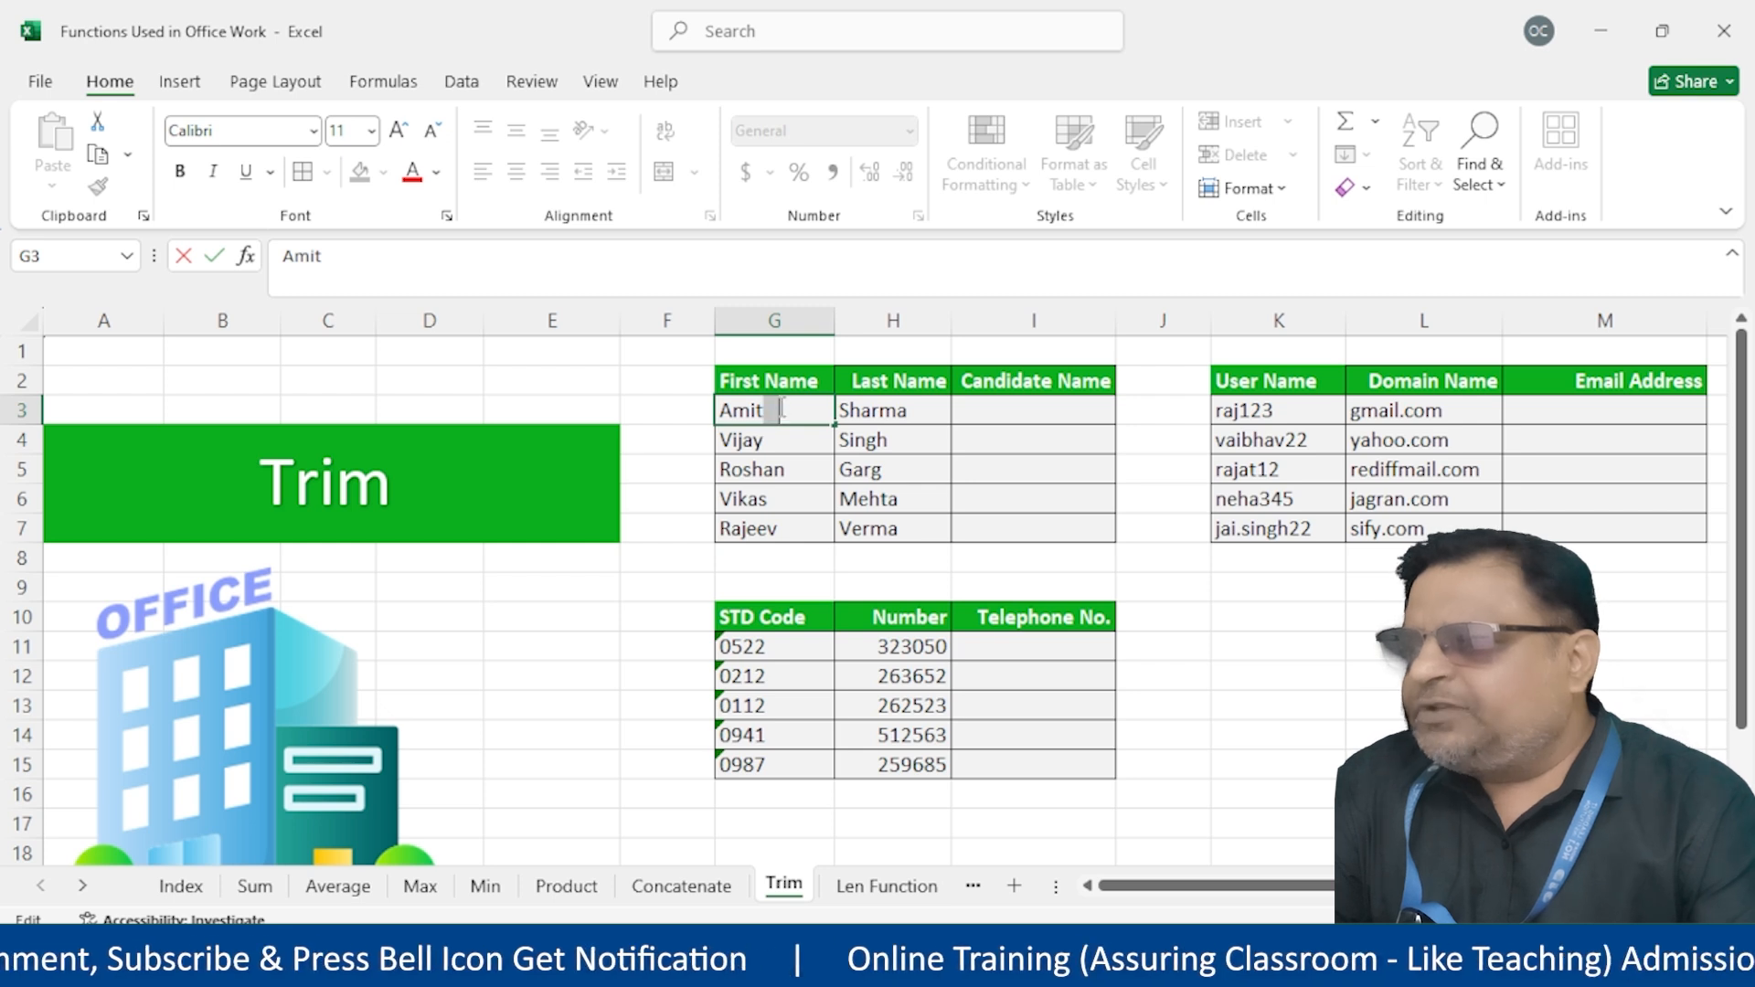
left_click(923, 416)
double_click(923, 416)
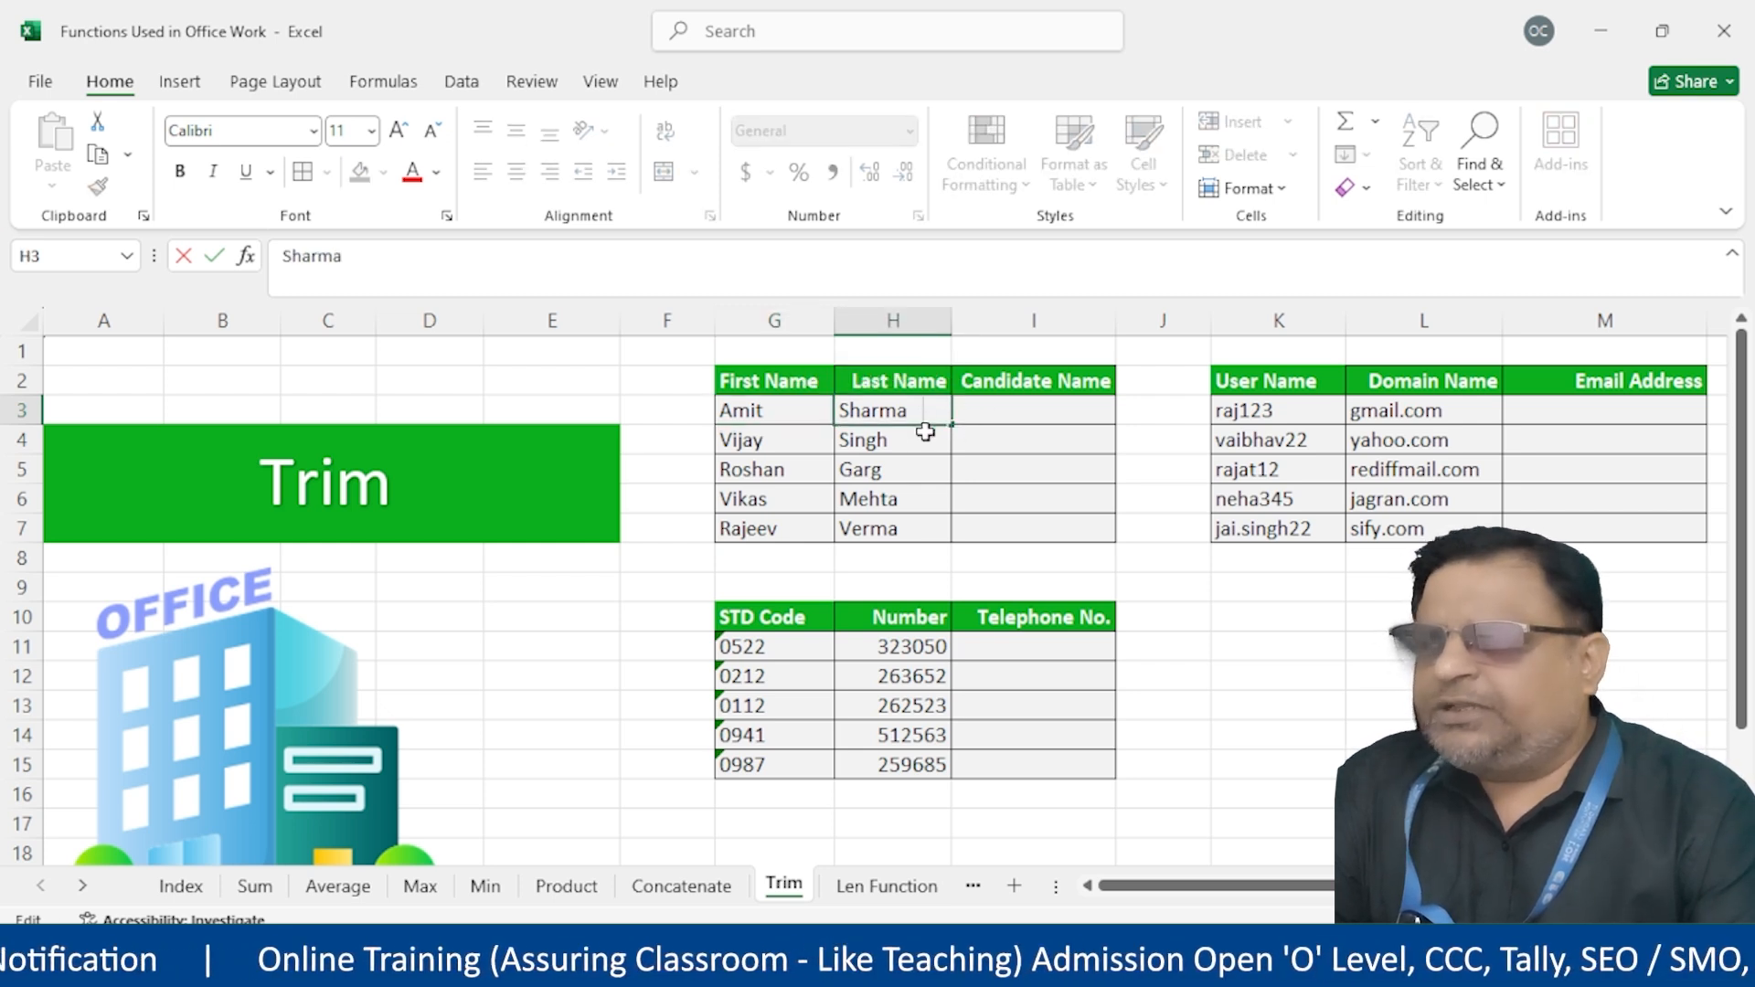
left_click(1038, 416)
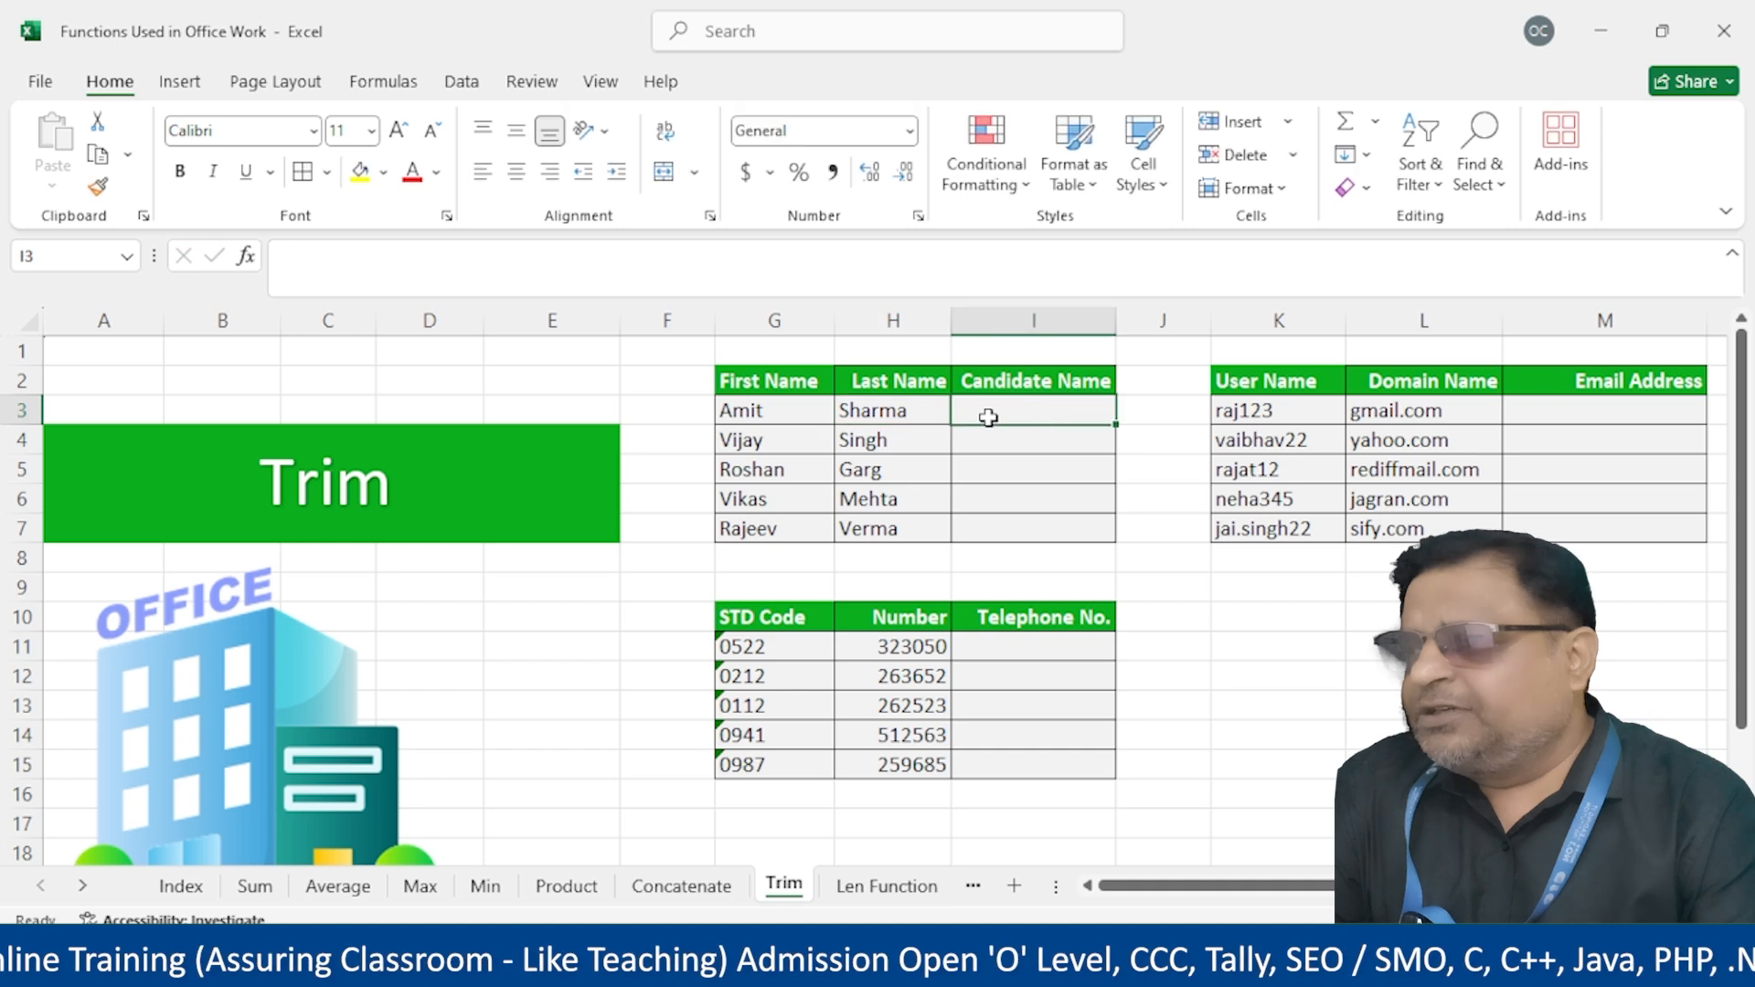
left_click(791, 413)
double_click(790, 414)
double_click(931, 414)
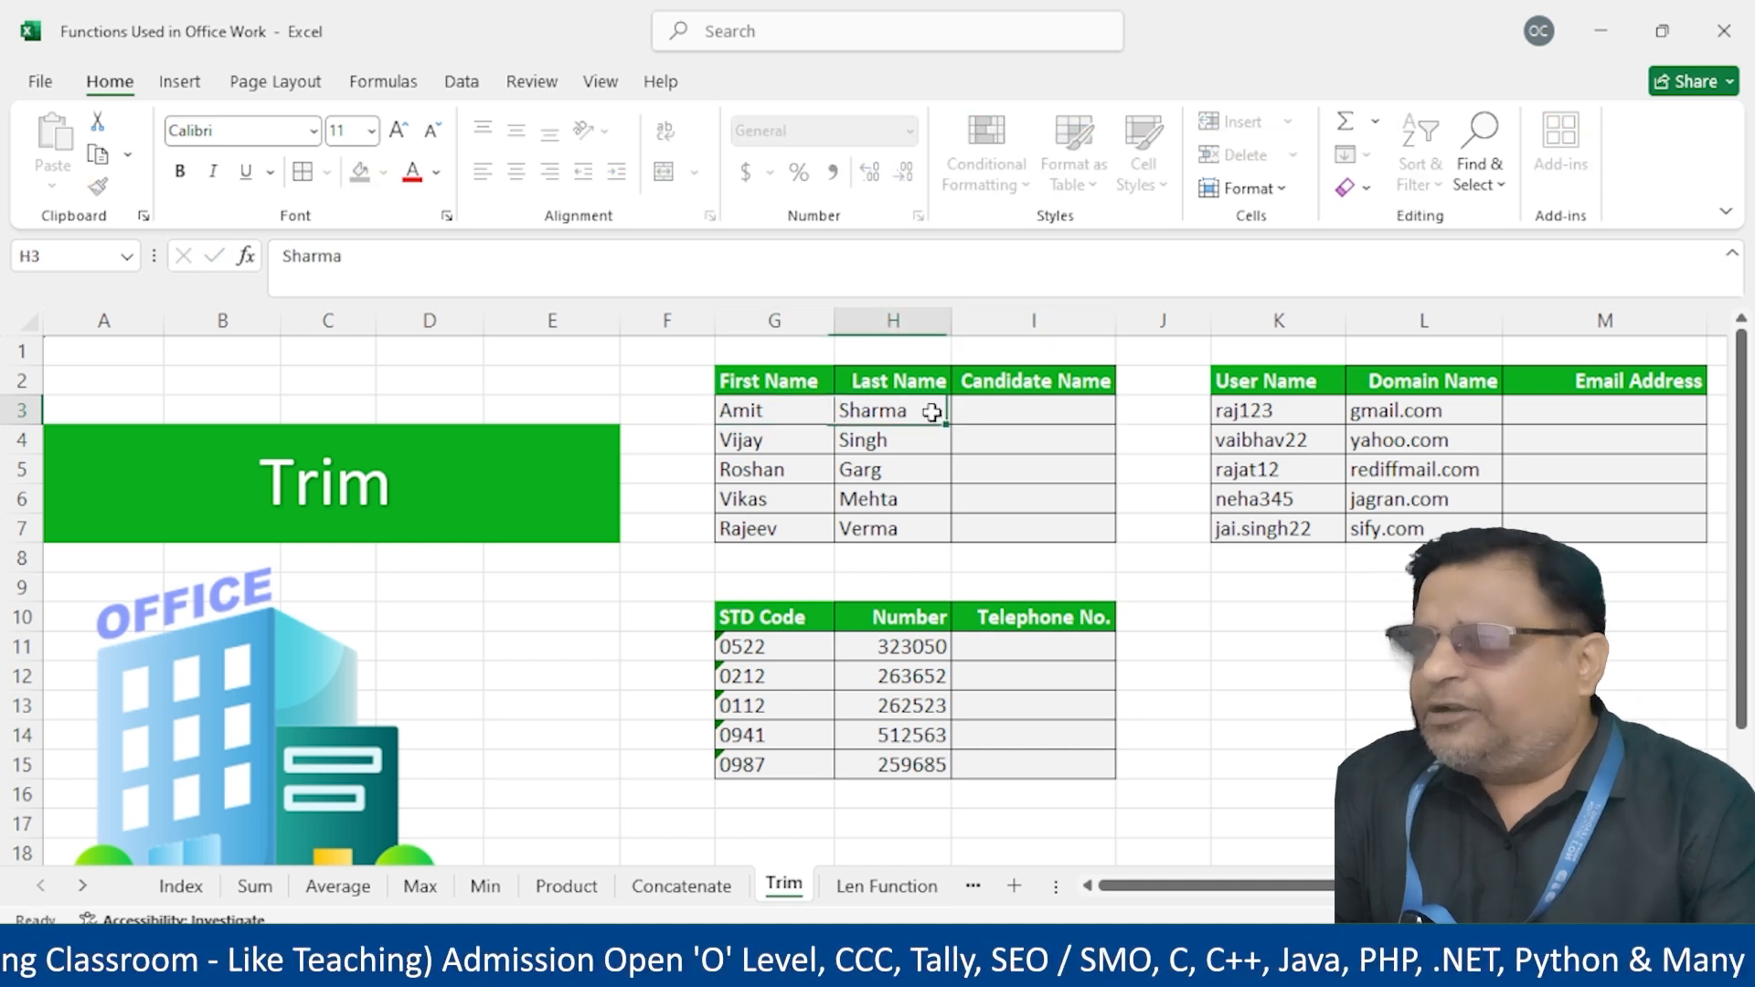
Start a TRIM formula in I3 under Candidate Name by entering =trim(C
left_click(804, 440)
left_click(1000, 411)
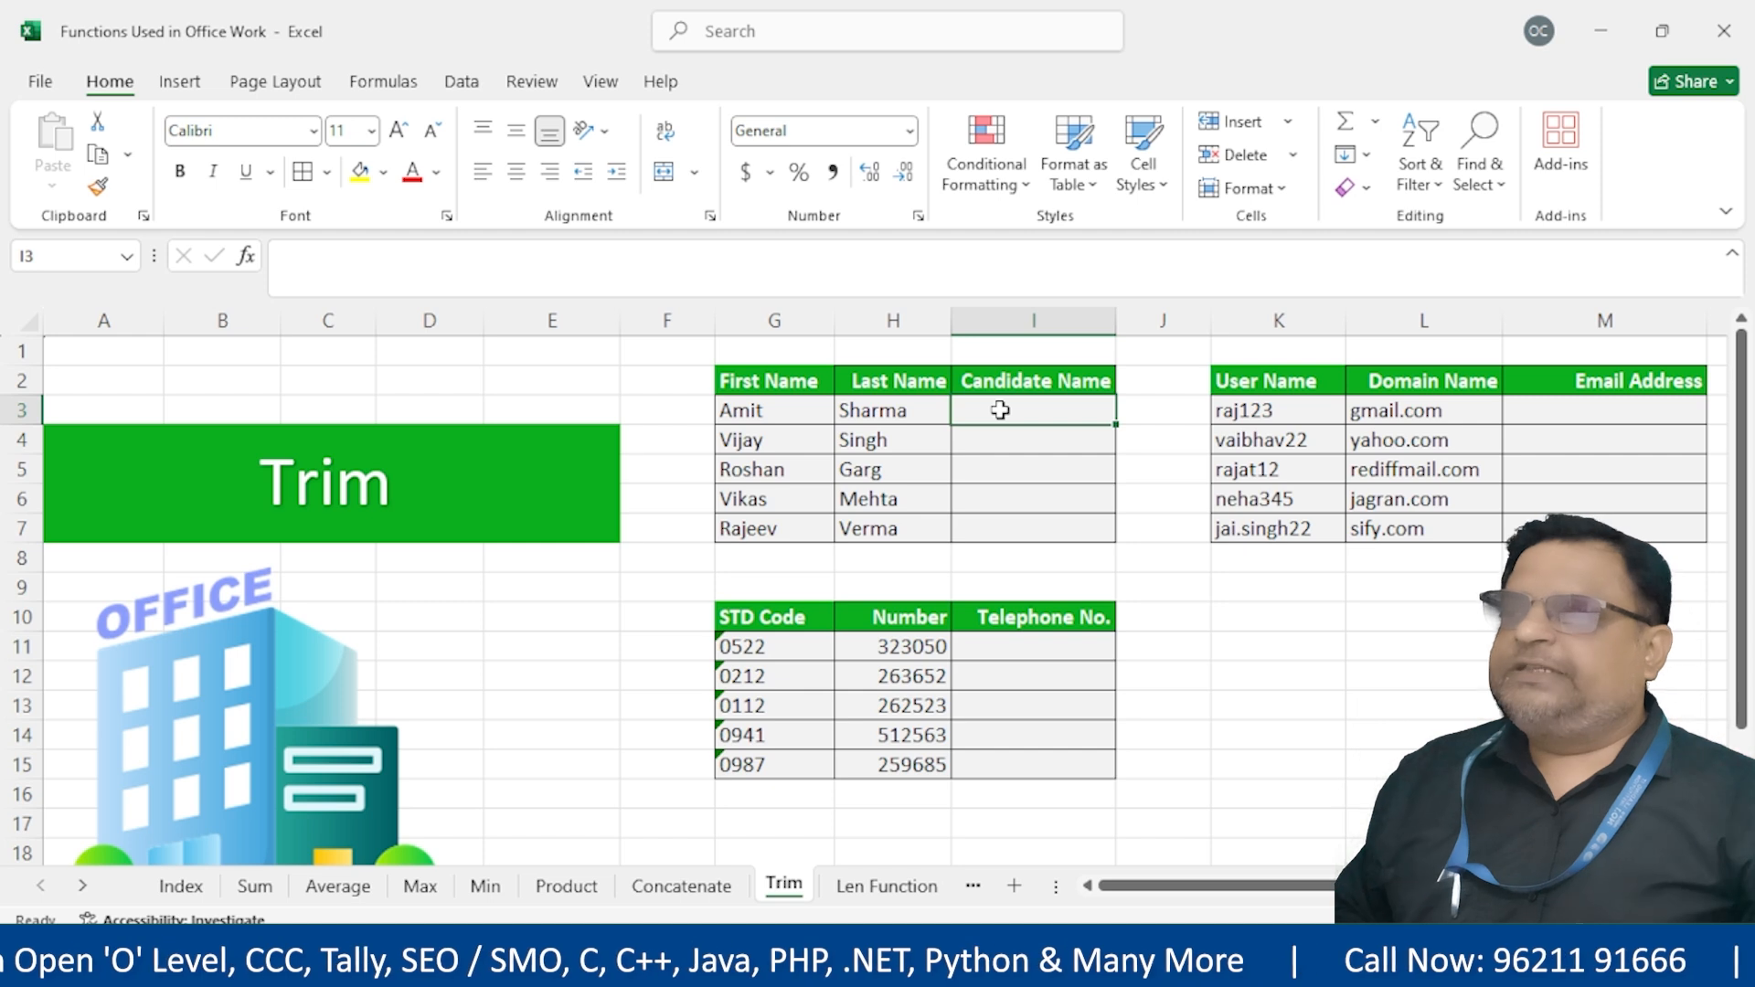
type("=")
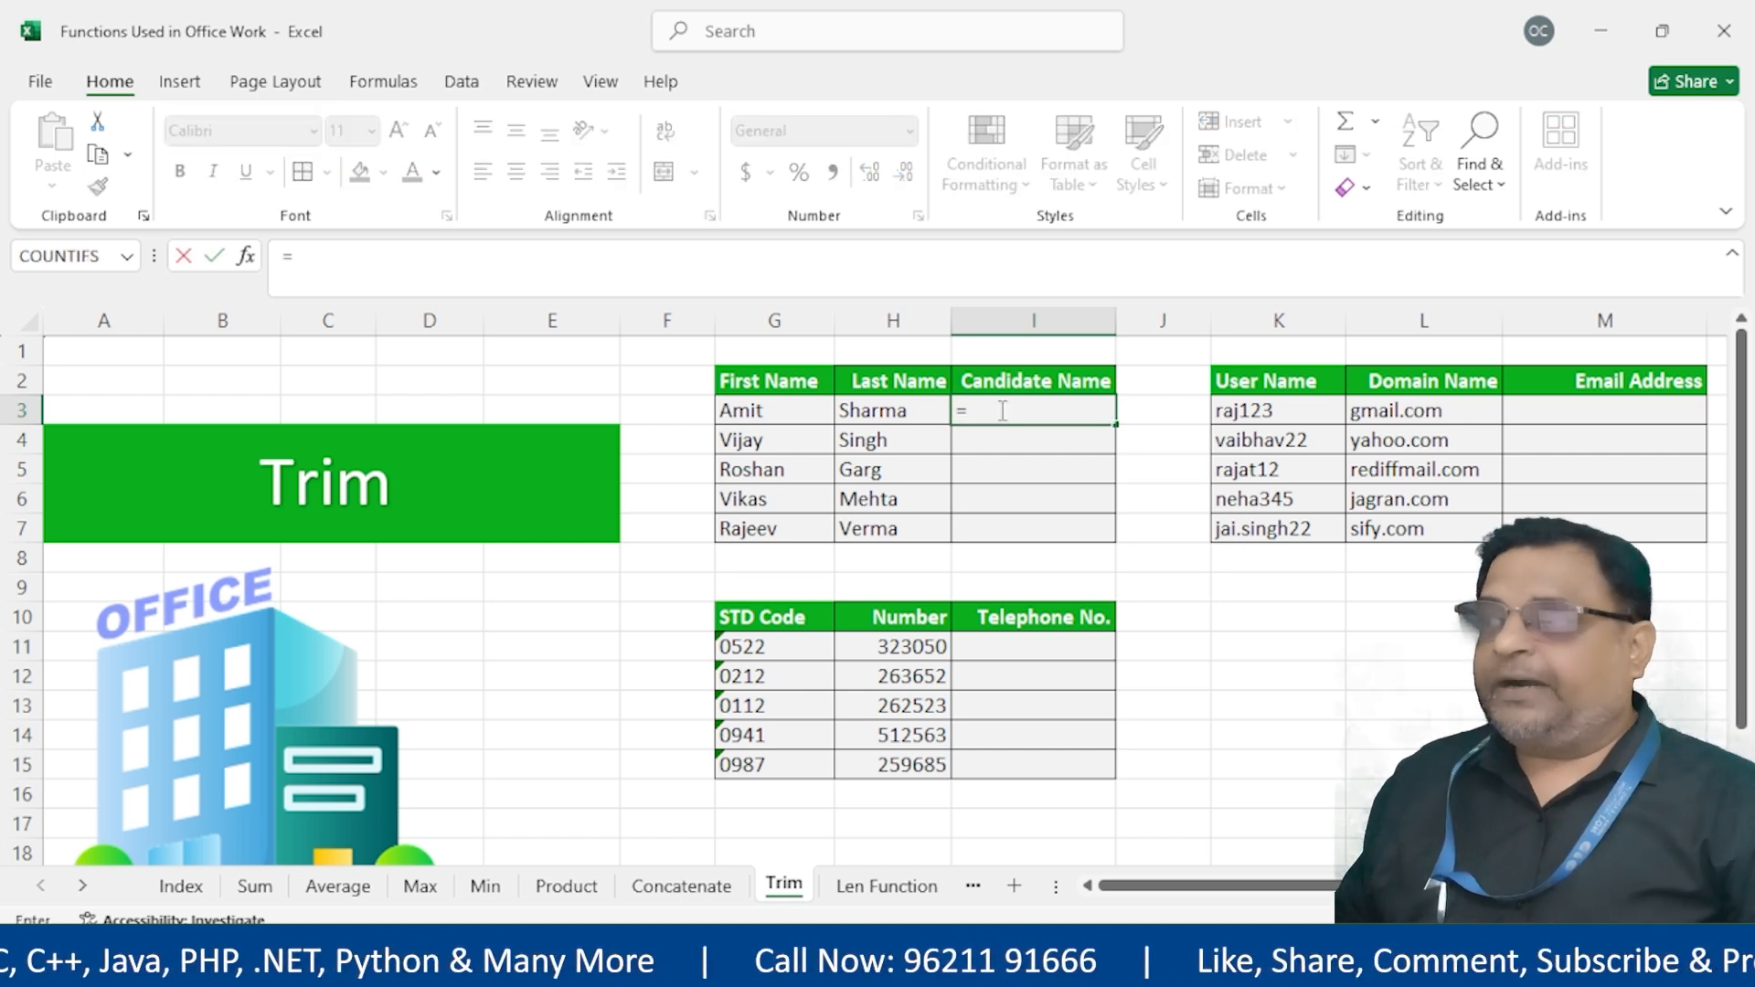
type("trim")
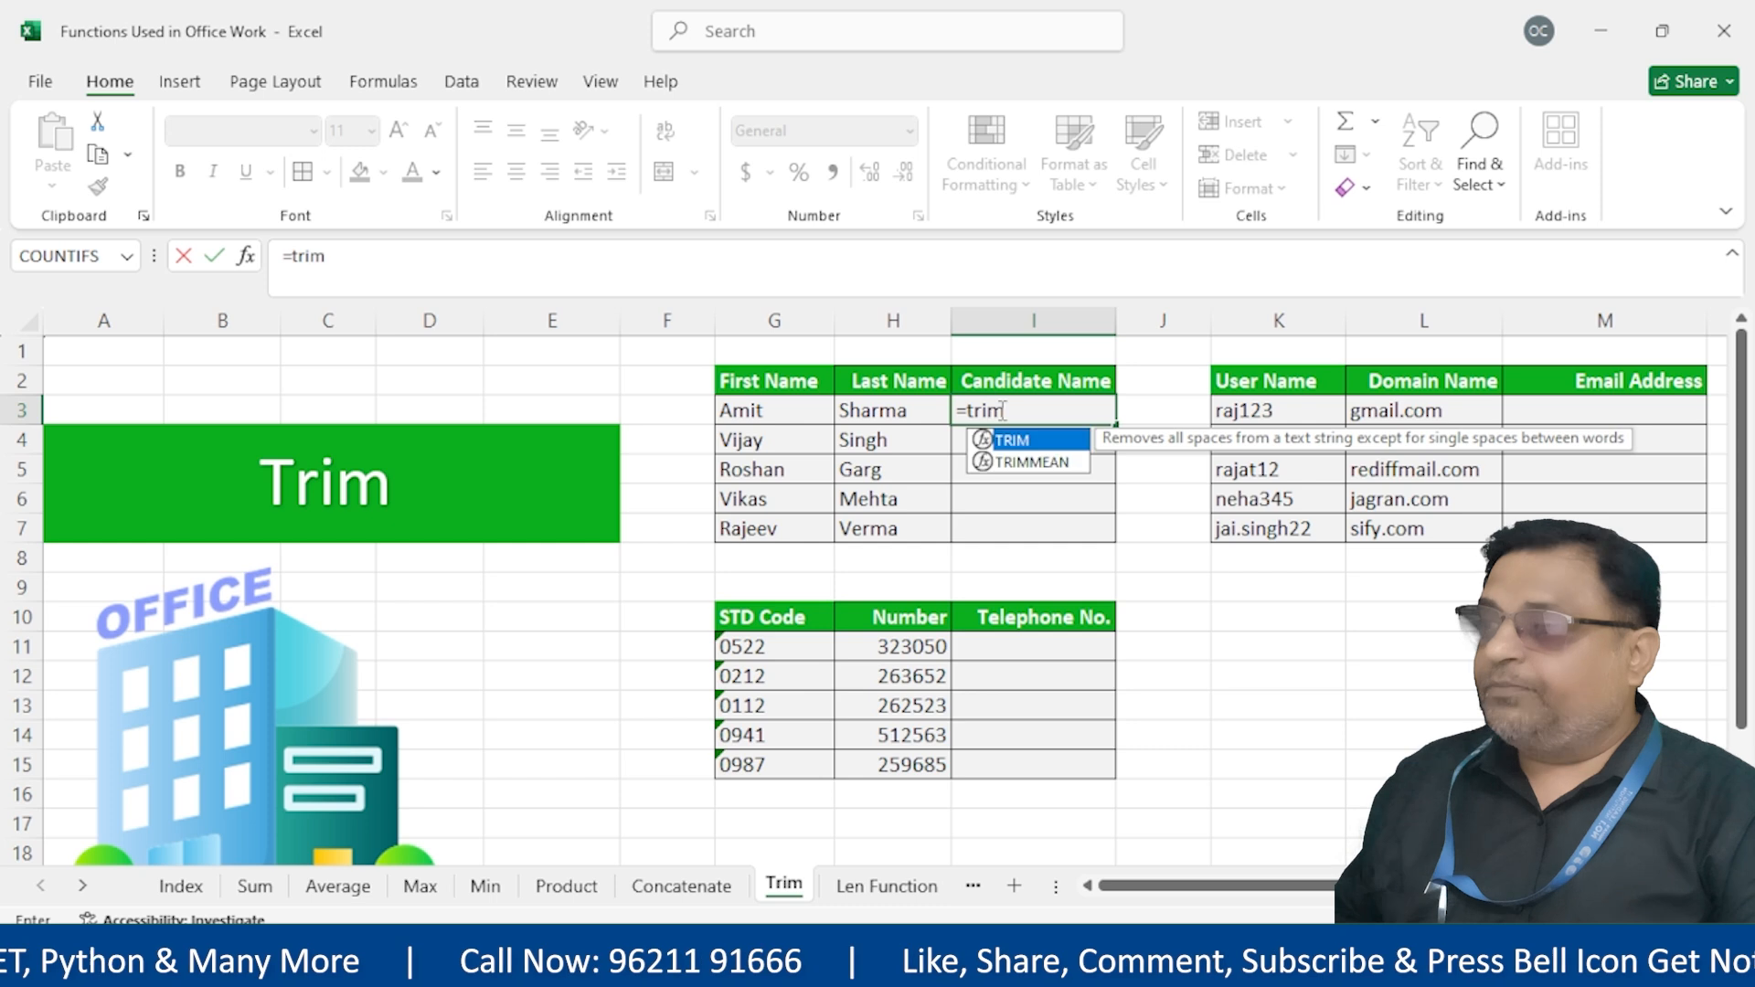
type("(")
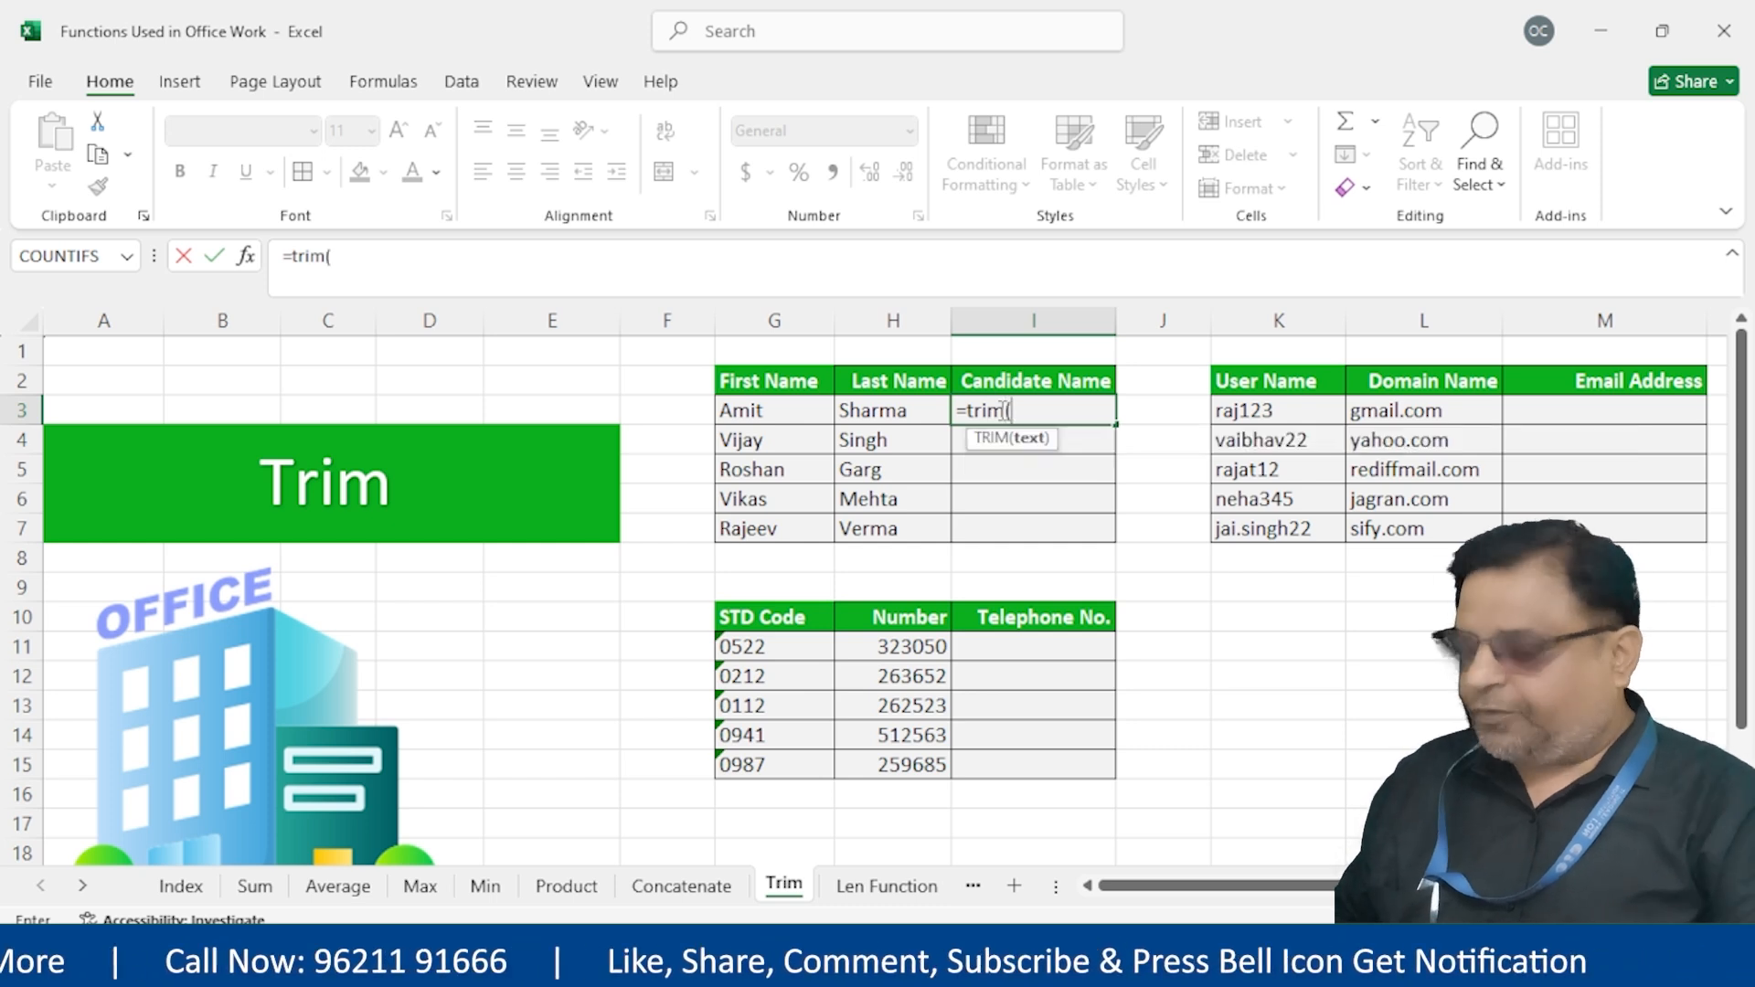
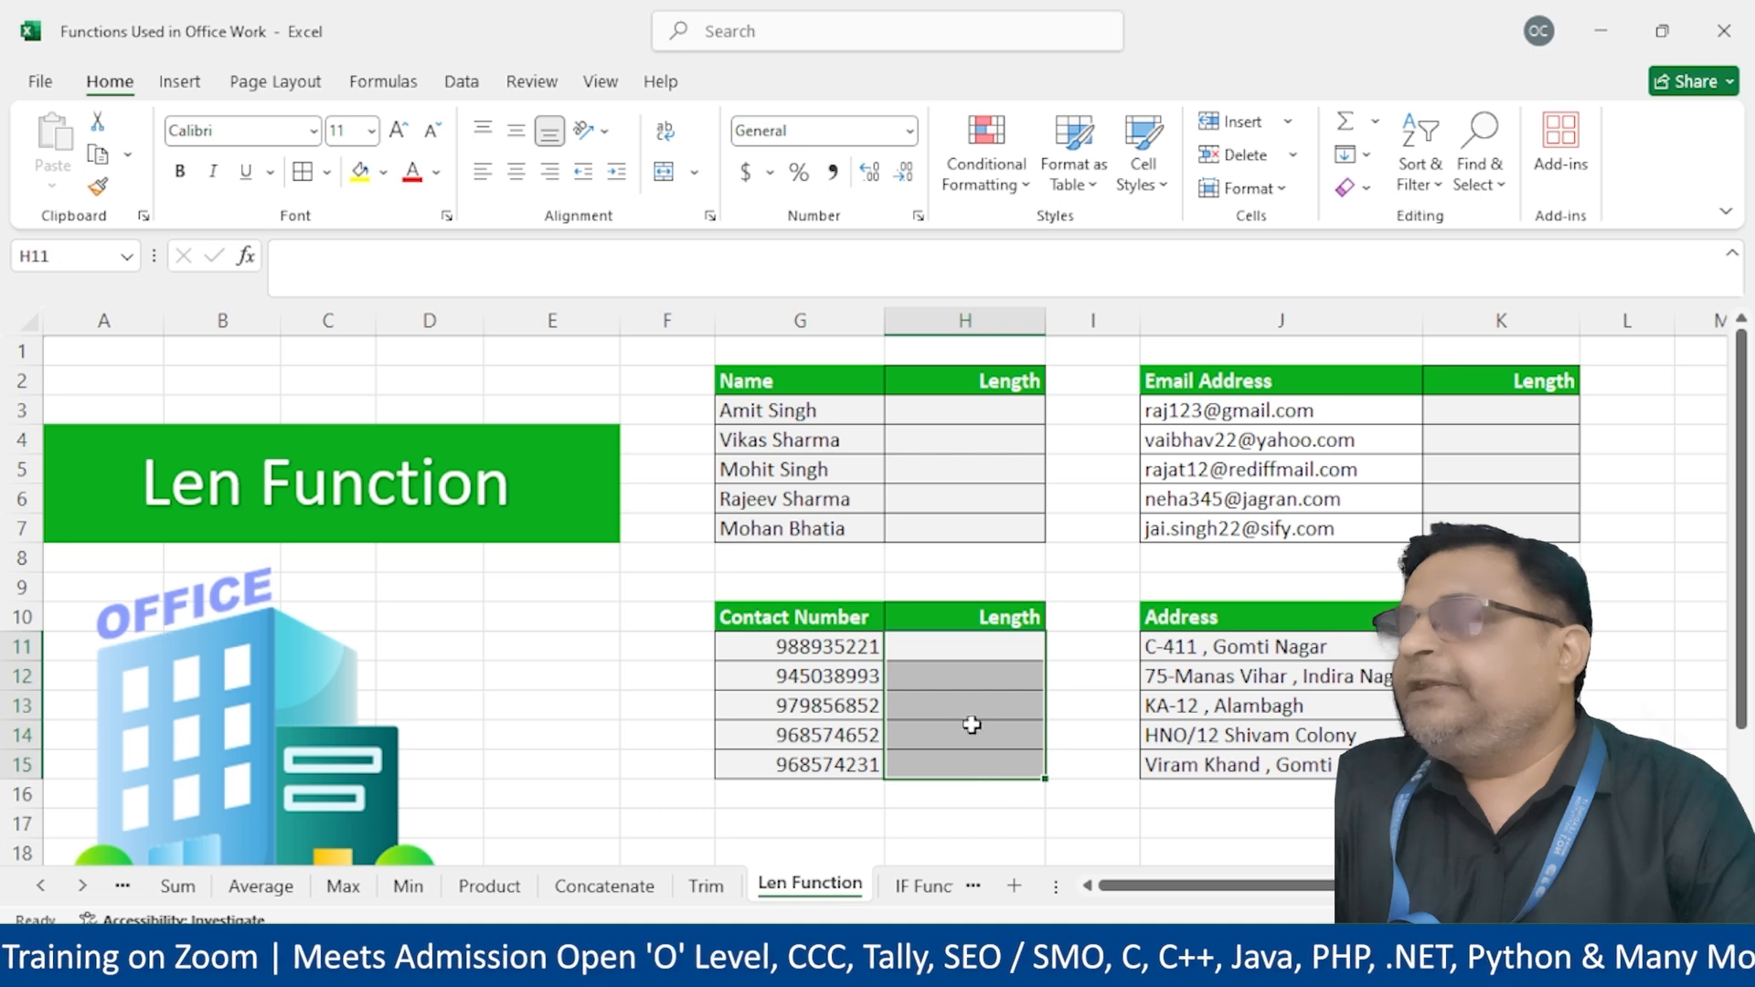
Select the name, e-mail, contact number and address Length ranges together as one multi-area selection
left_click(974, 647)
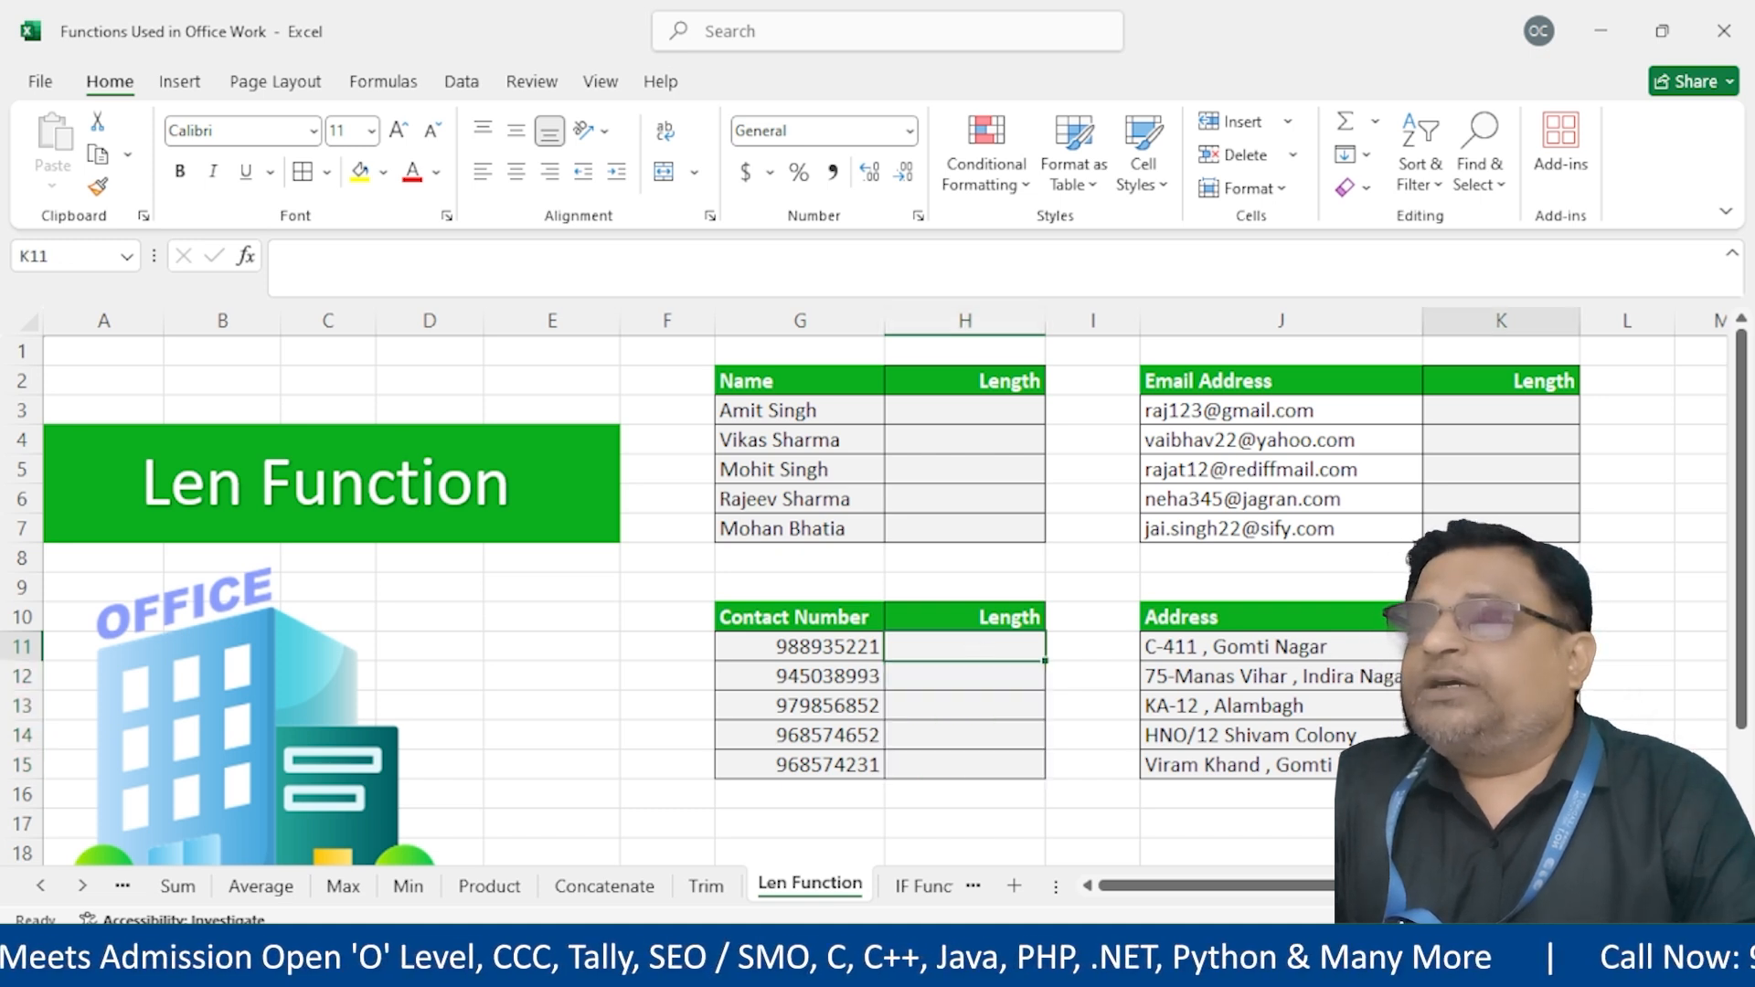
left_click_drag(928, 411, 944, 550)
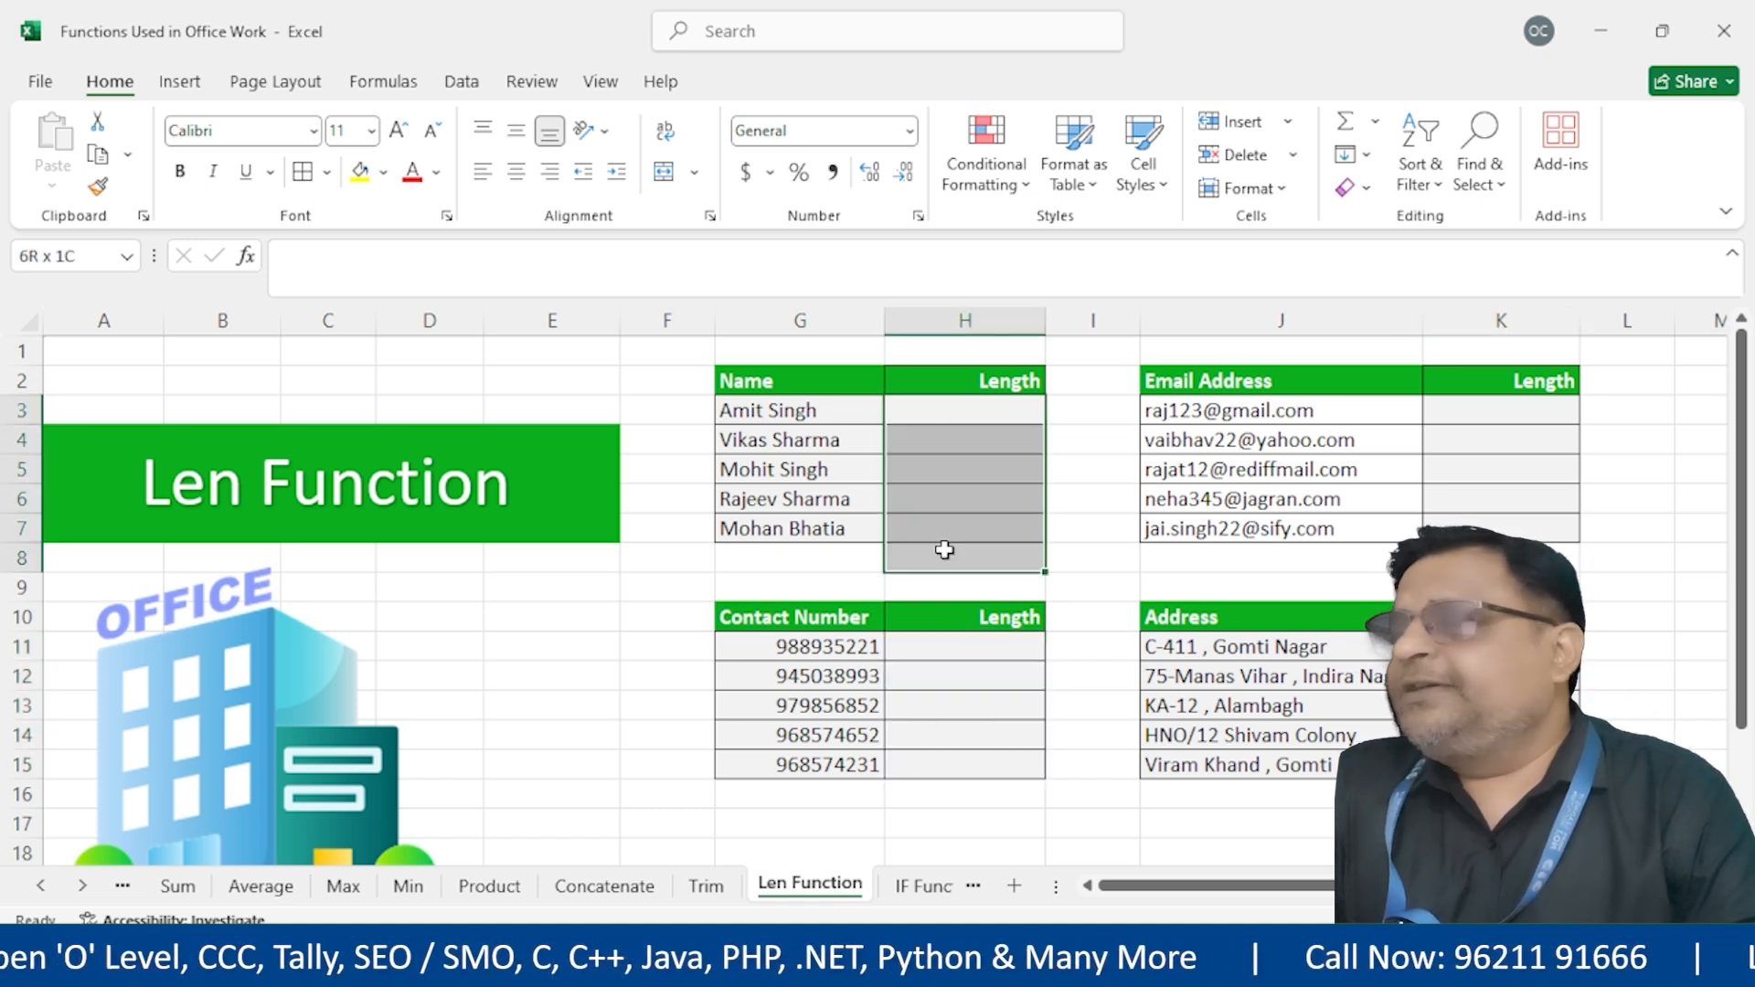
left_click_drag(801, 658, 794, 773)
left_click_drag(796, 407, 816, 530)
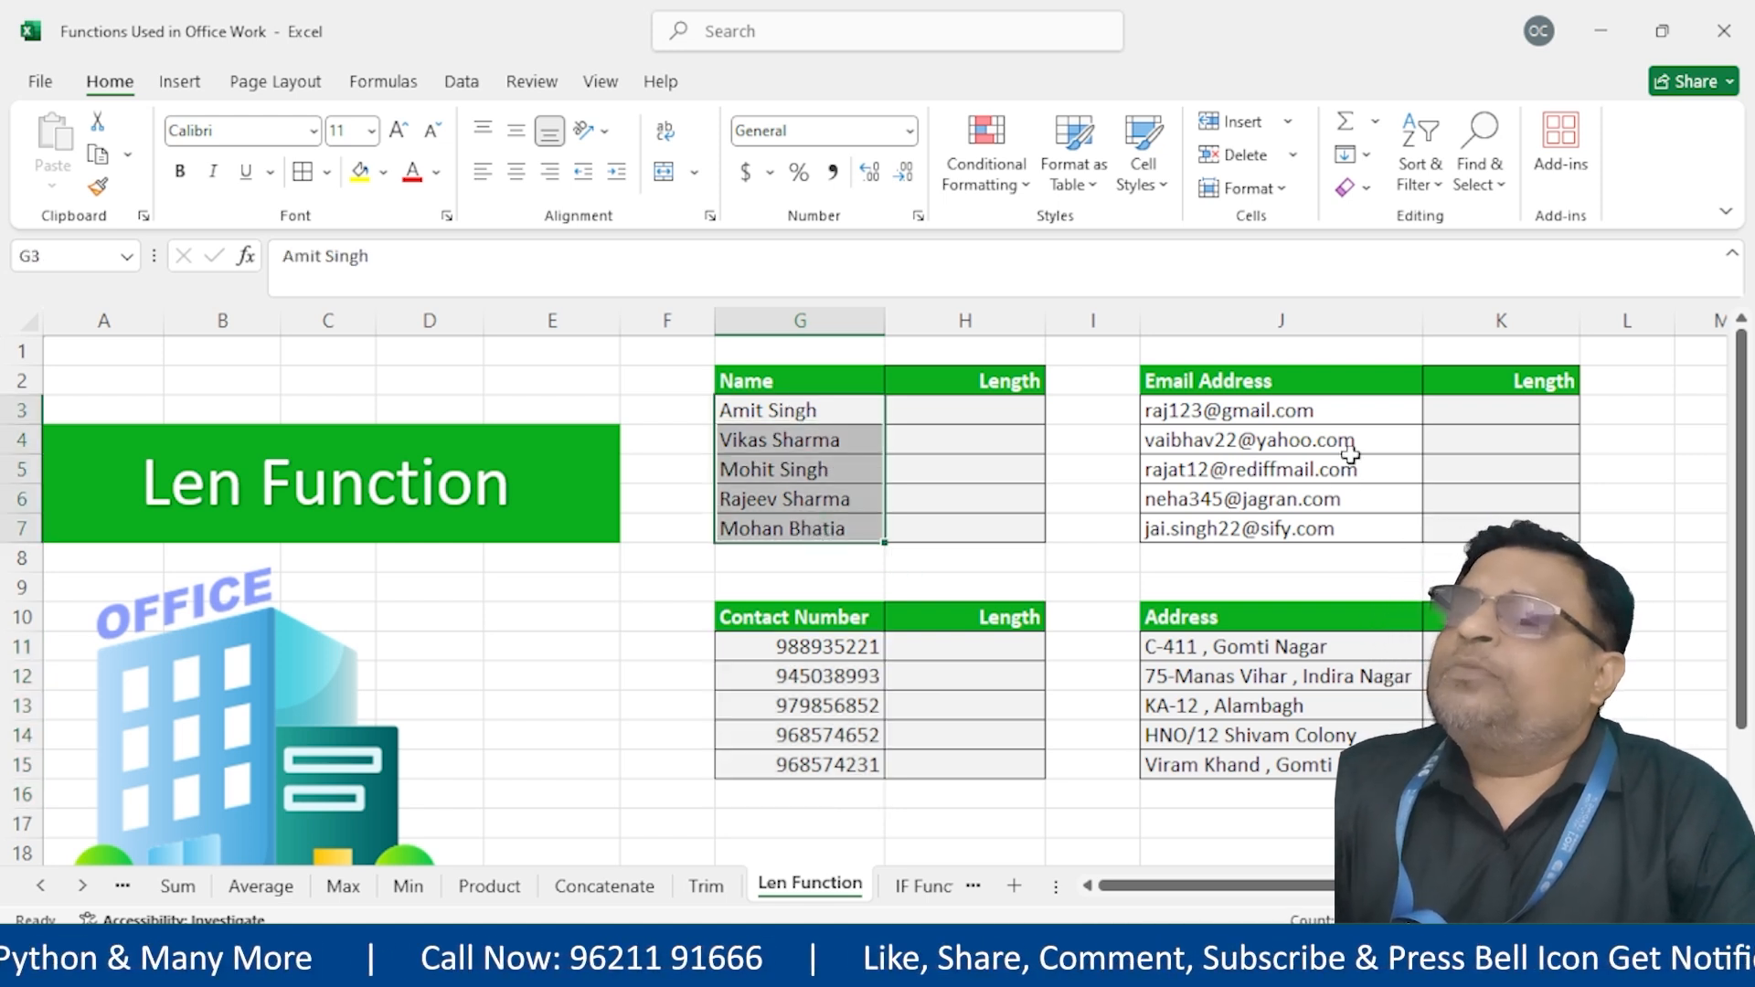
left_click(991, 414)
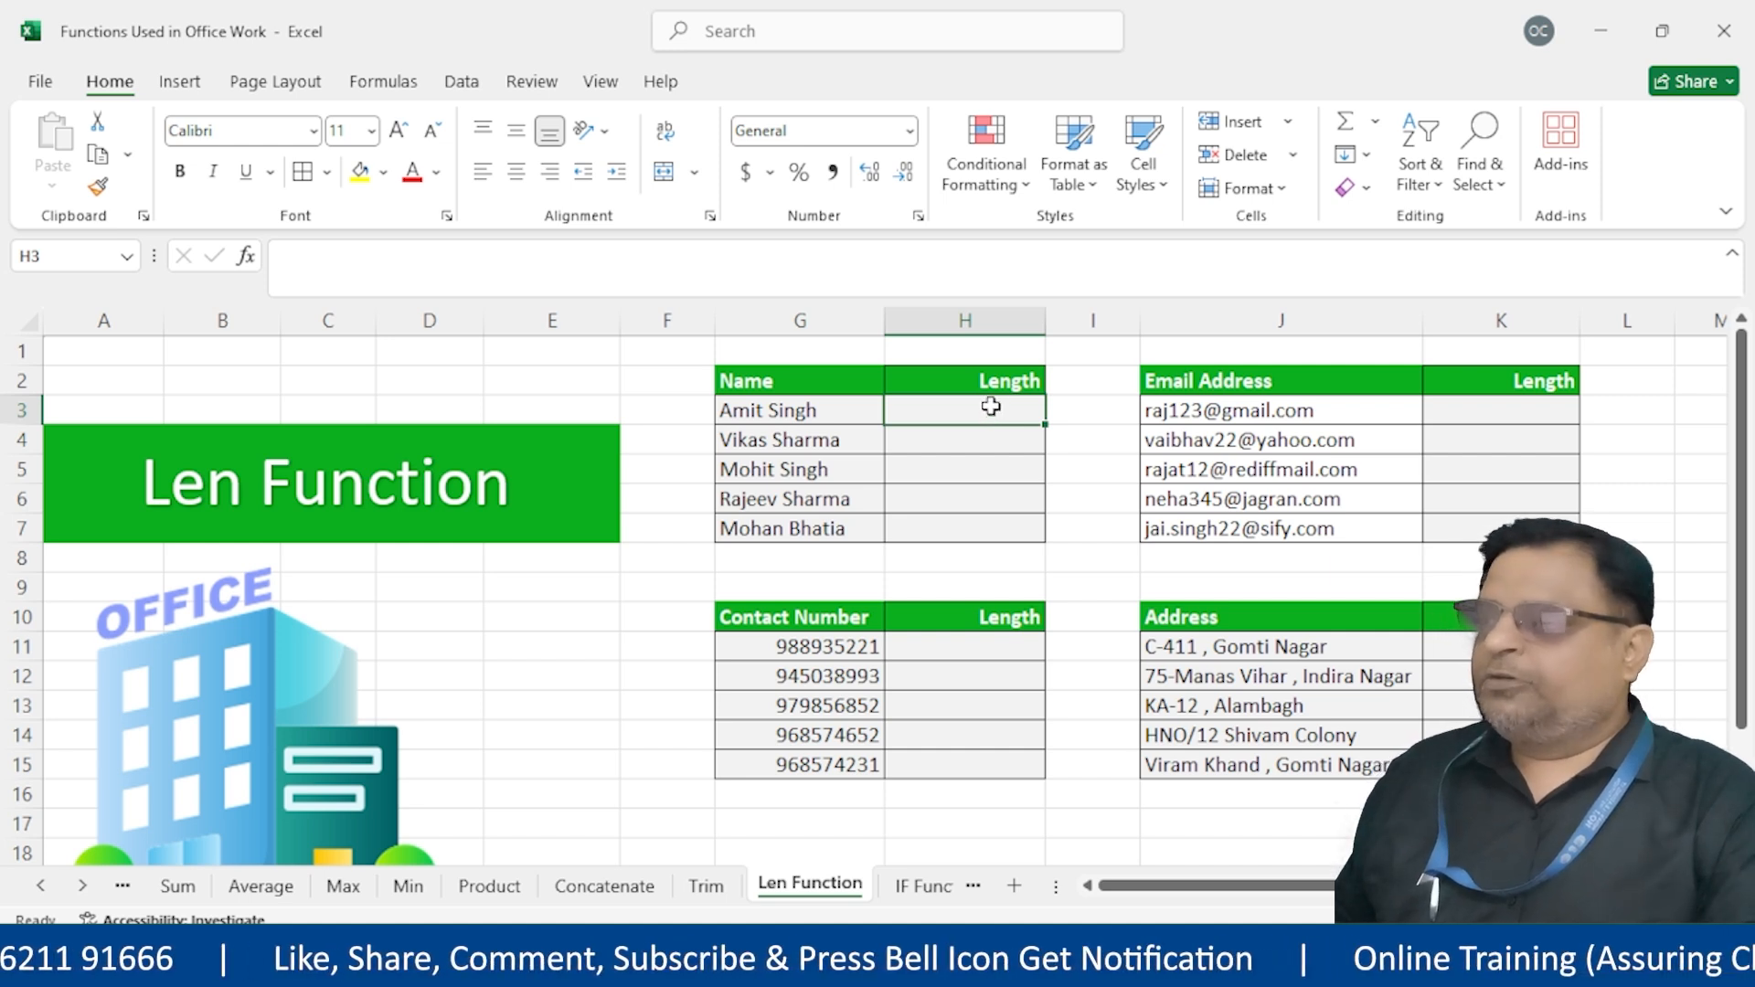
left_click_drag(991, 406, 992, 538)
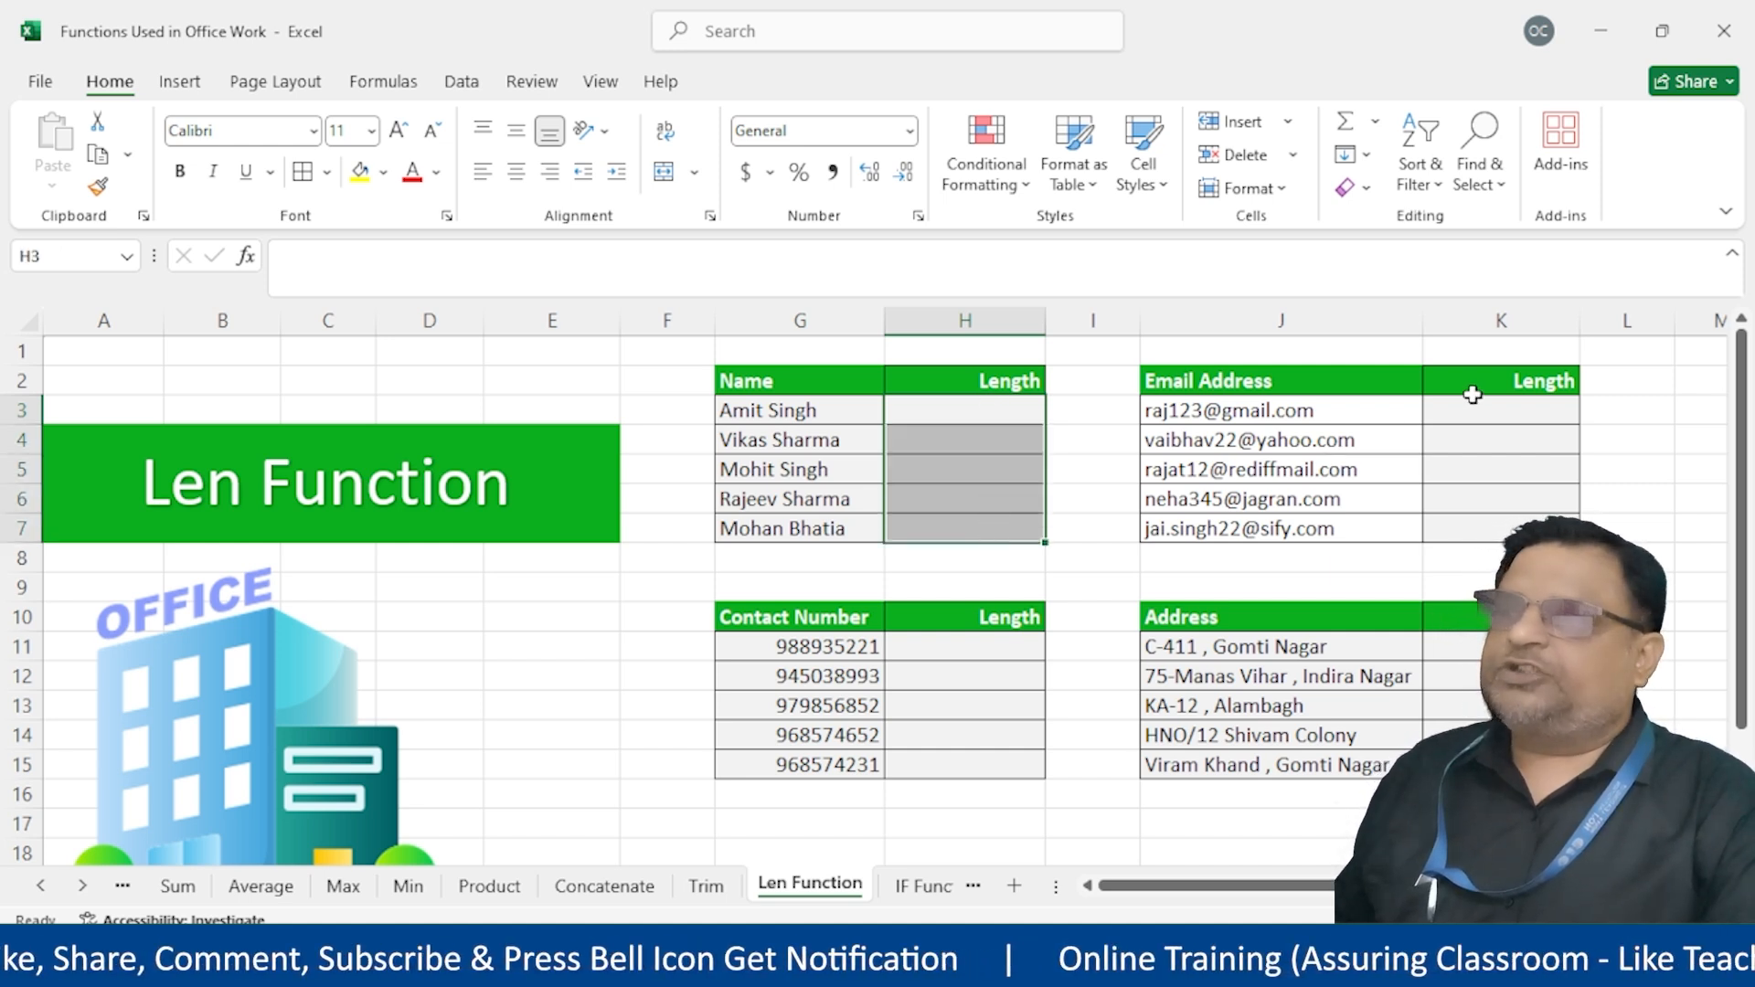
left_click(1473, 417, "ctrl")
left_click_drag(1474, 420, 1469, 529)
left_click_drag(955, 645, 969, 773)
left_click_drag(1482, 647, 1481, 766)
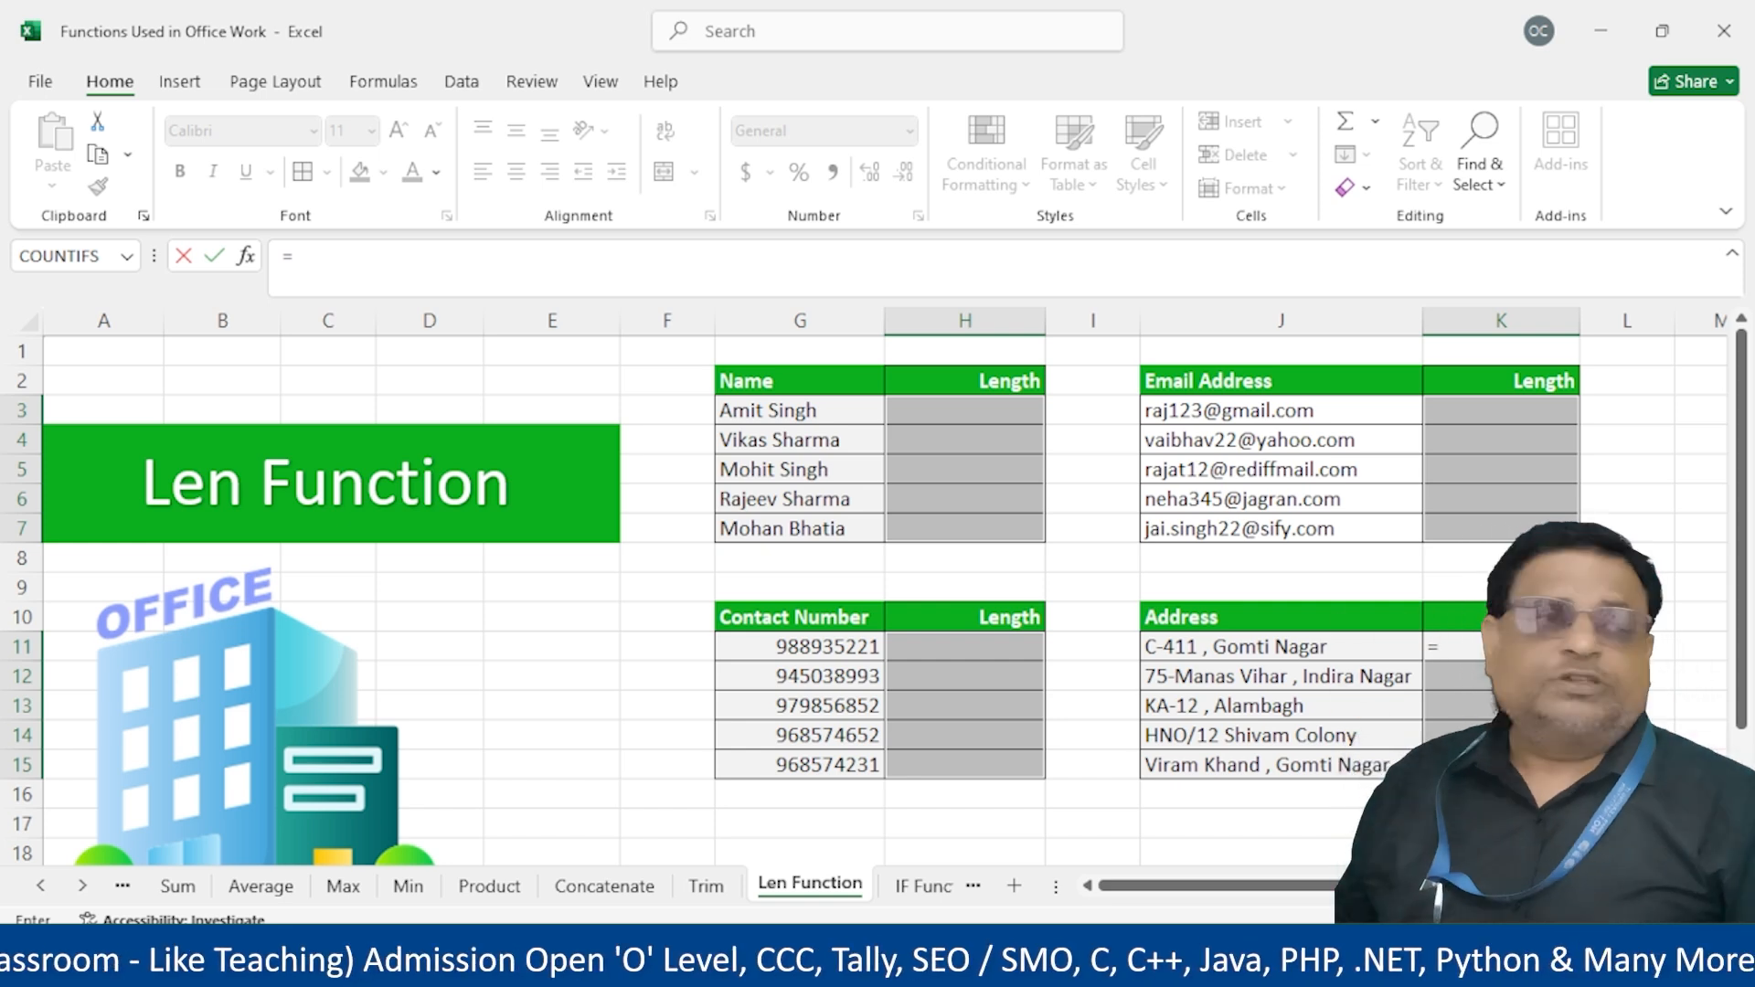
Fill every selected Length cell at once with a LEN formula referencing J11
type("len(")
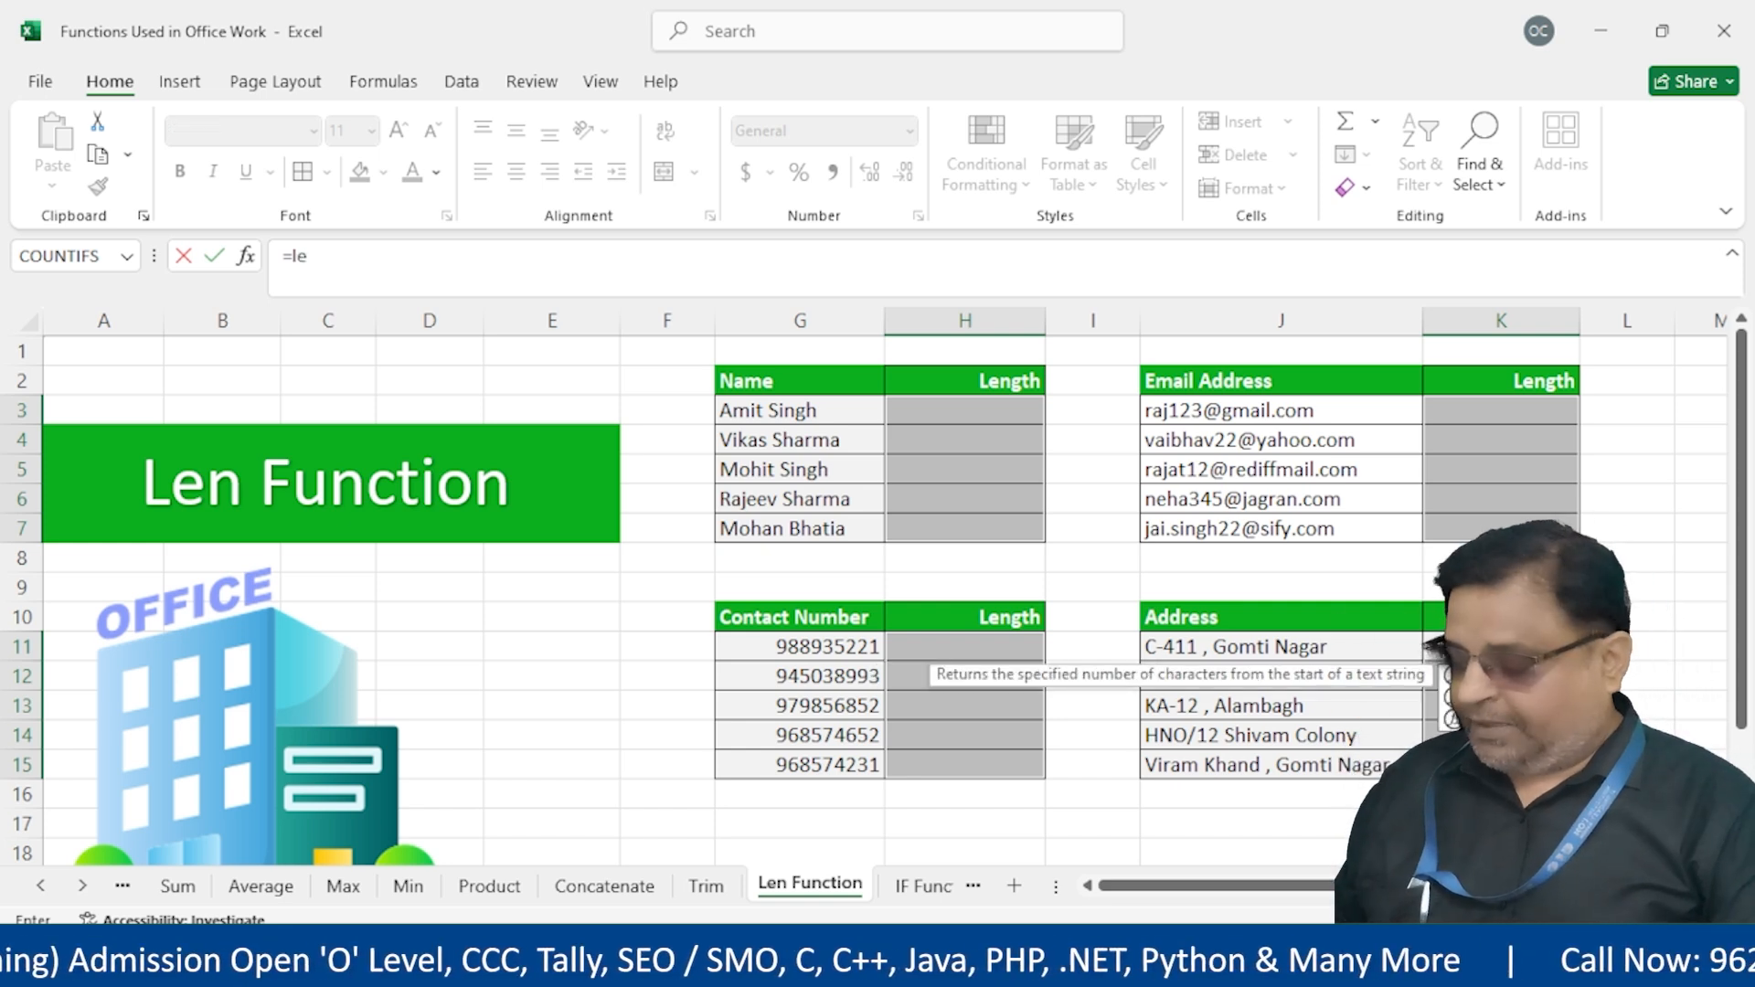
left_click(1314, 644)
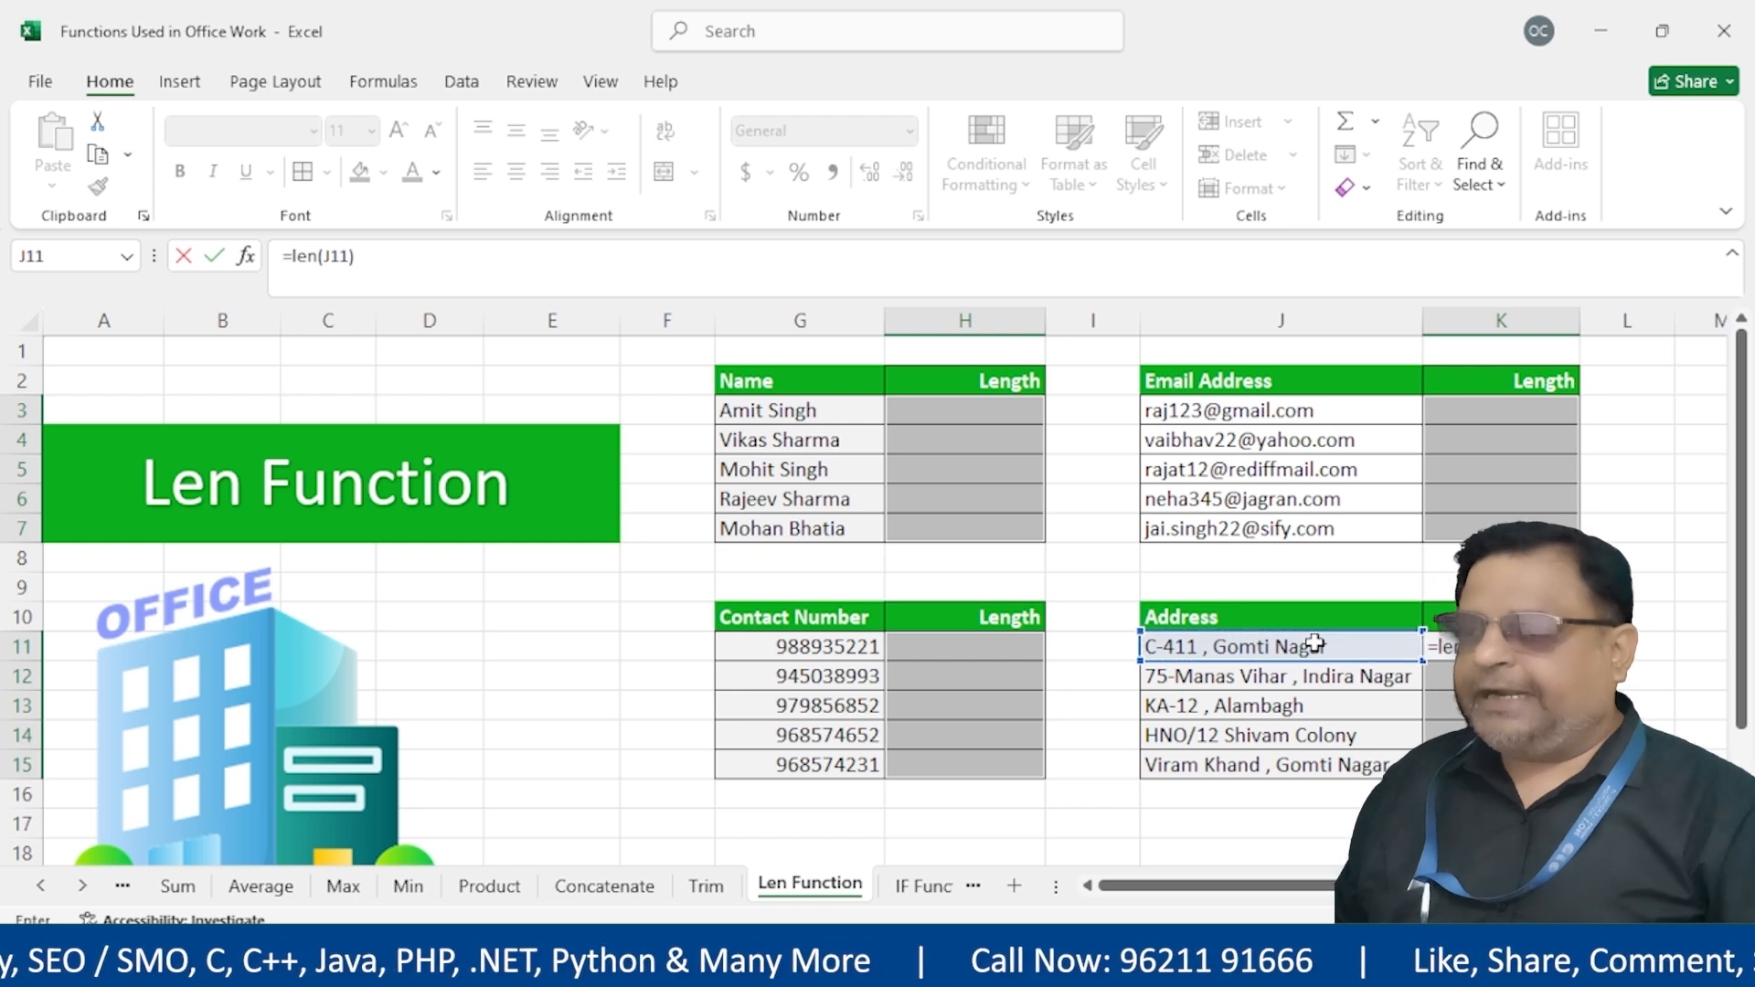
key("ctrl+Return")
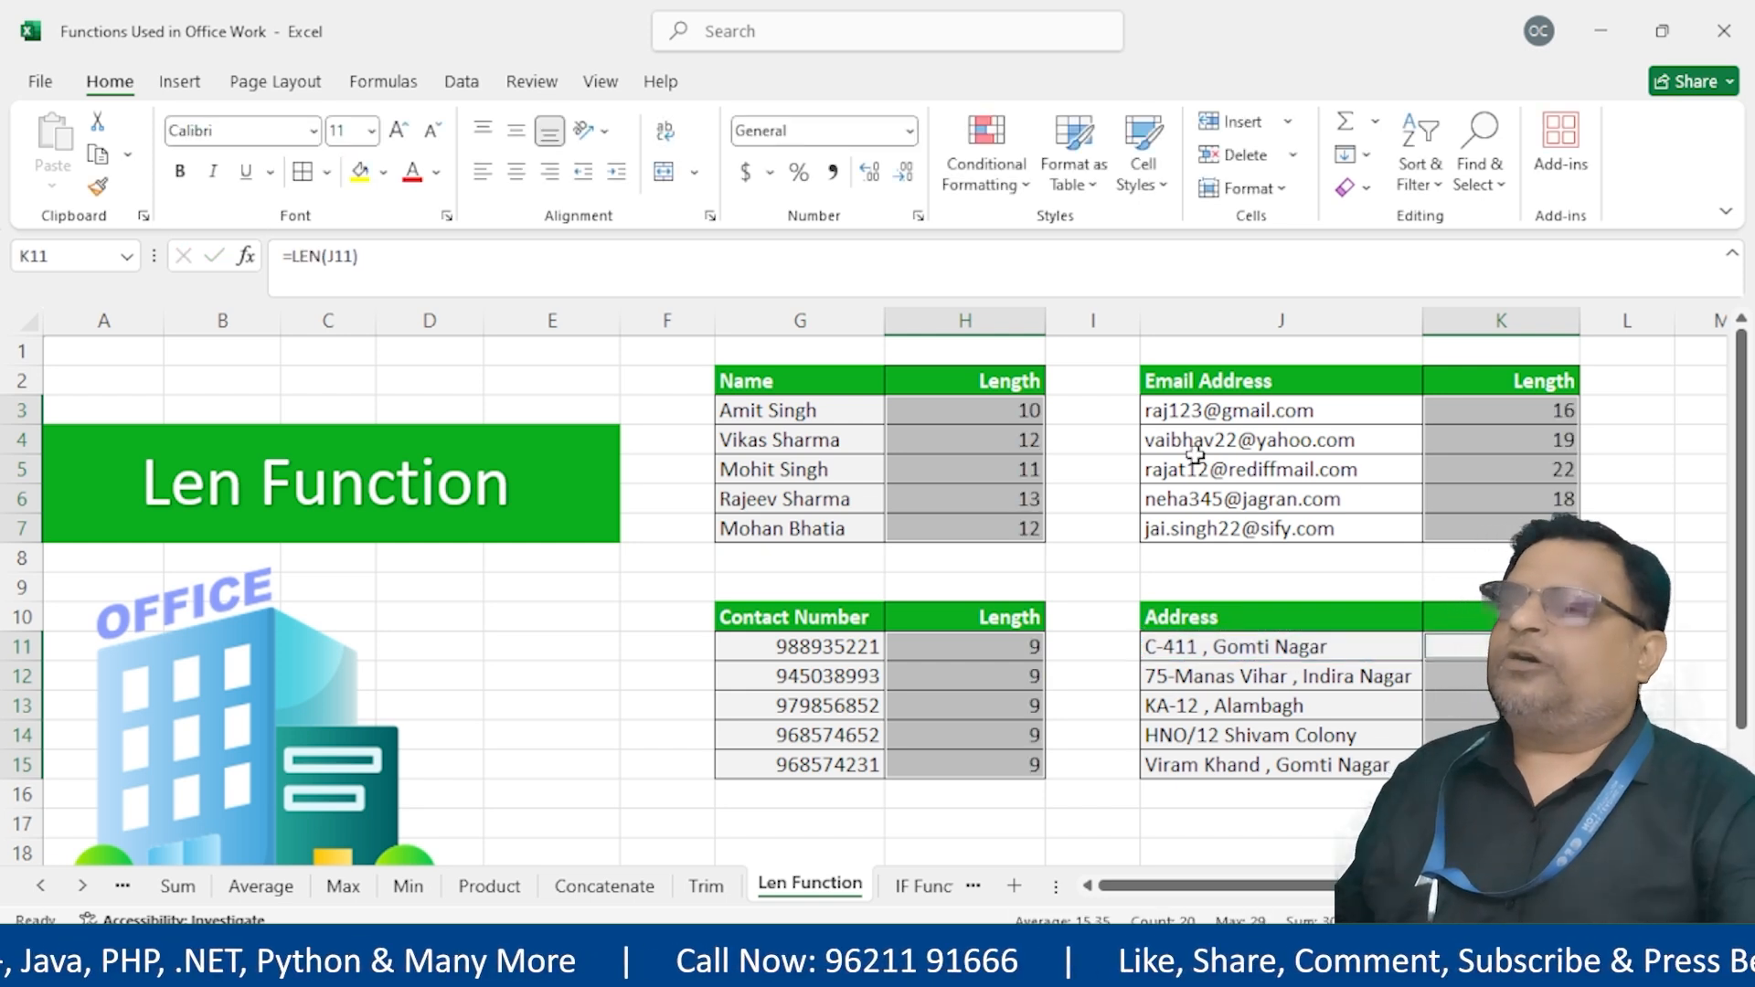
Review the LEN formulas in the name, e-mail and contact number Length cells
double_click(1030, 412)
key("Escape")
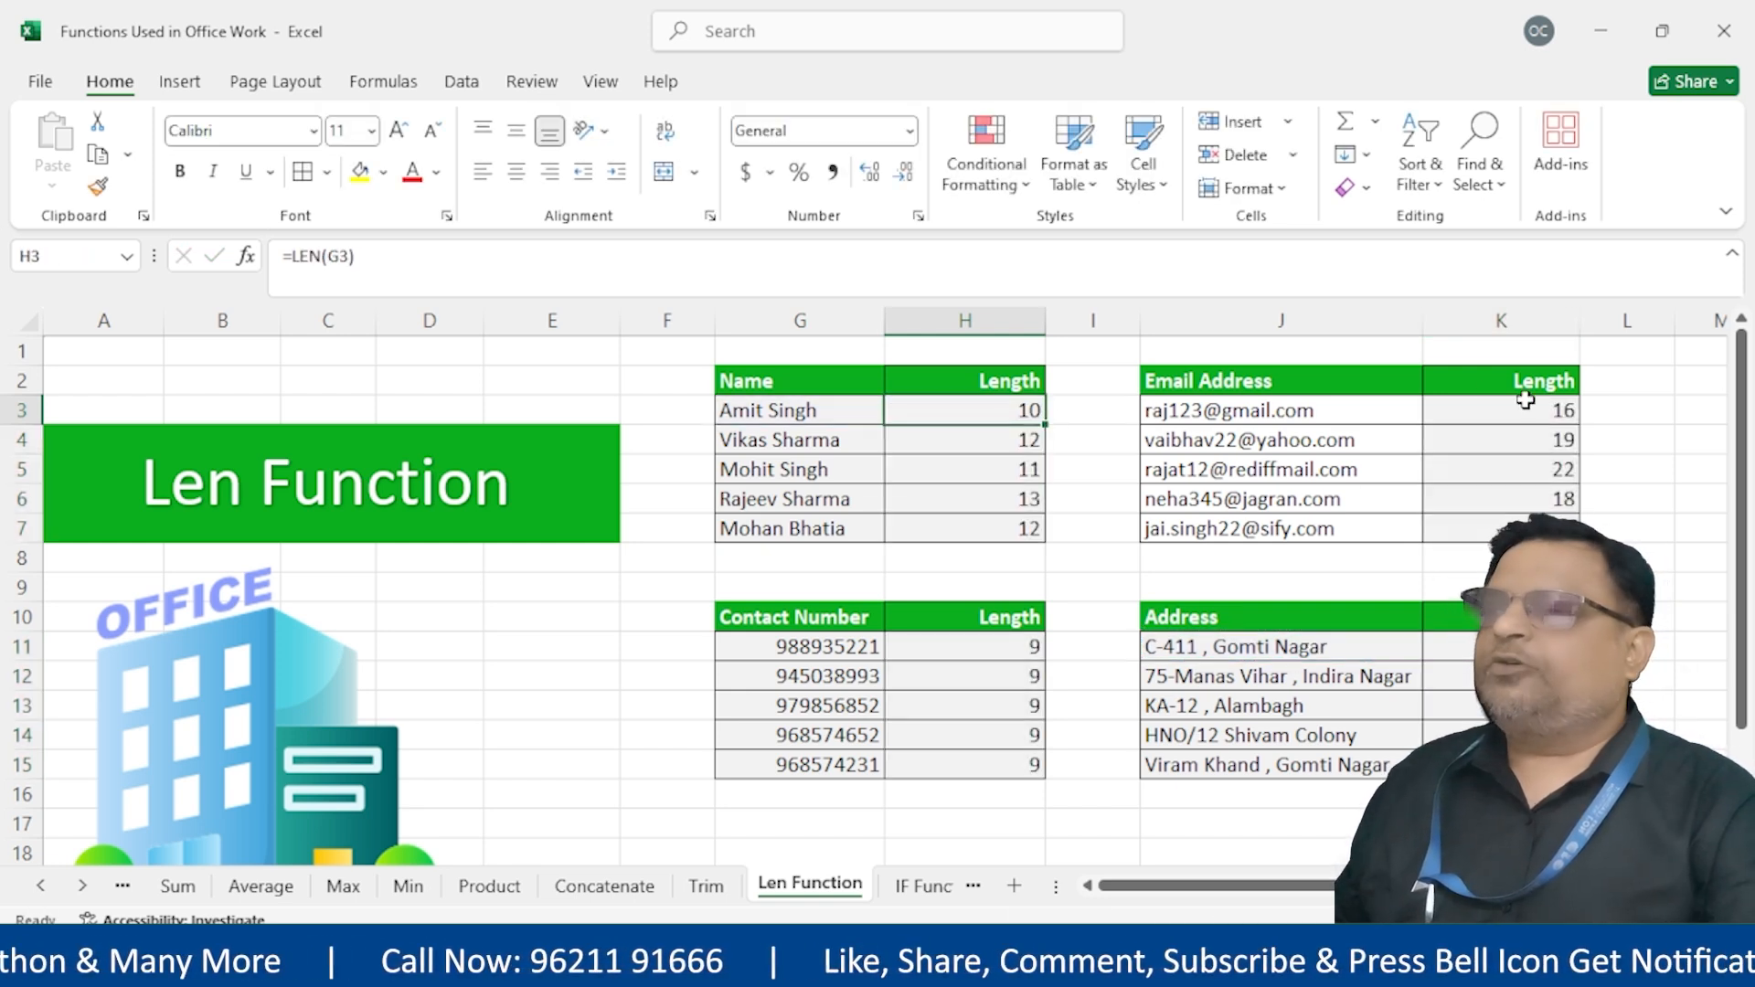
double_click(1520, 410)
key("Escape")
double_click(1536, 471)
key("Escape")
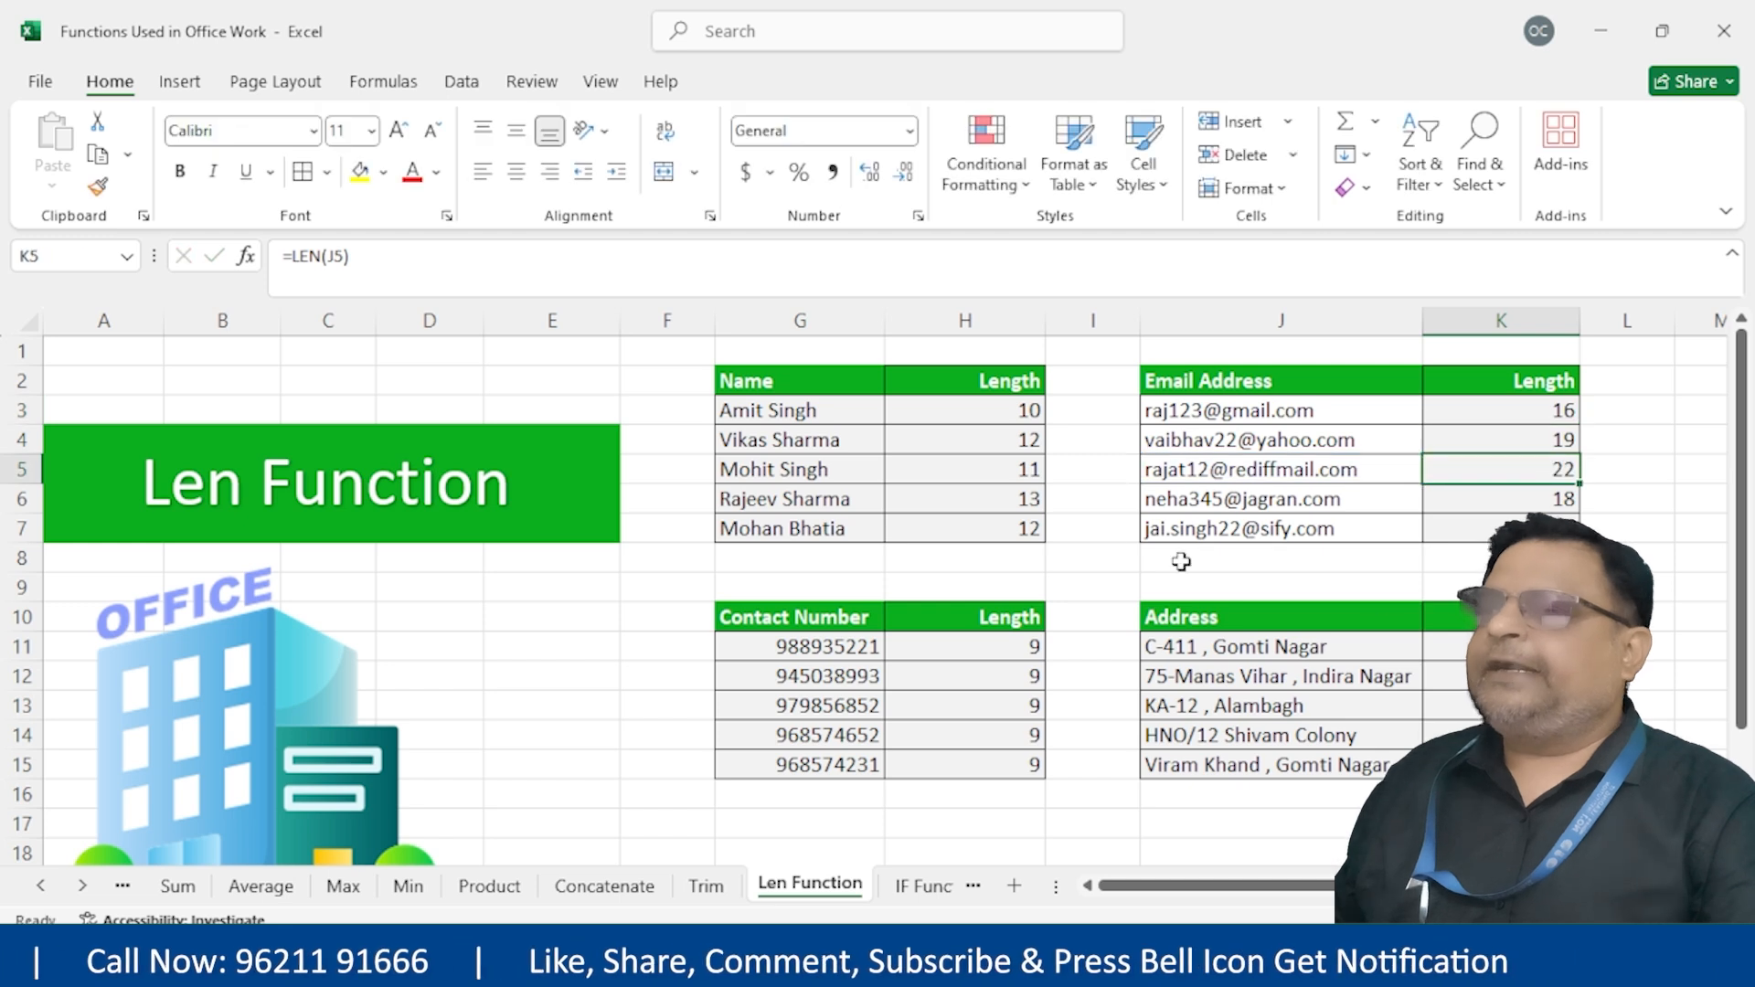
double_click(971, 646)
left_click(988, 735)
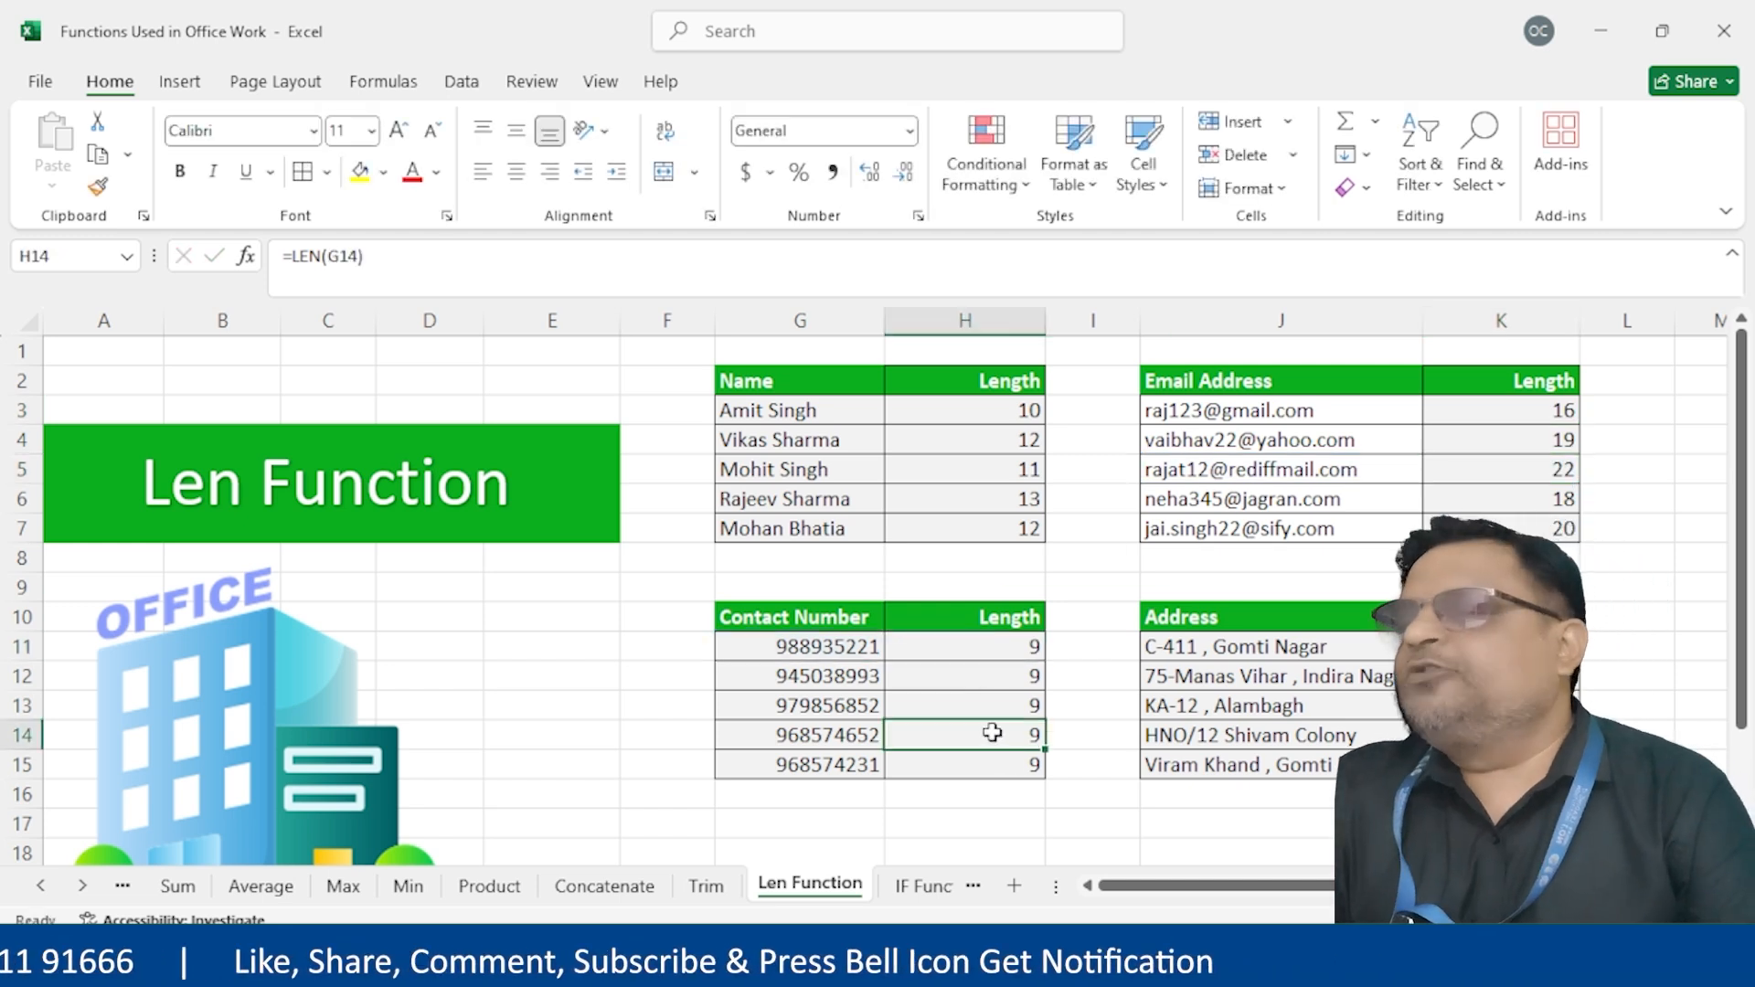
Compare the contact numbers with their lengths, each showing 9
left_click_drag(807, 645, 828, 761)
key("ctrl+shift+Down")
left_click_drag(965, 647, 952, 773)
left_click_drag(804, 647, 819, 764)
left_click_drag(921, 650, 914, 768)
left_click_drag(773, 664, 833, 738)
left_click_drag(942, 648, 967, 760)
left_click(1206, 756)
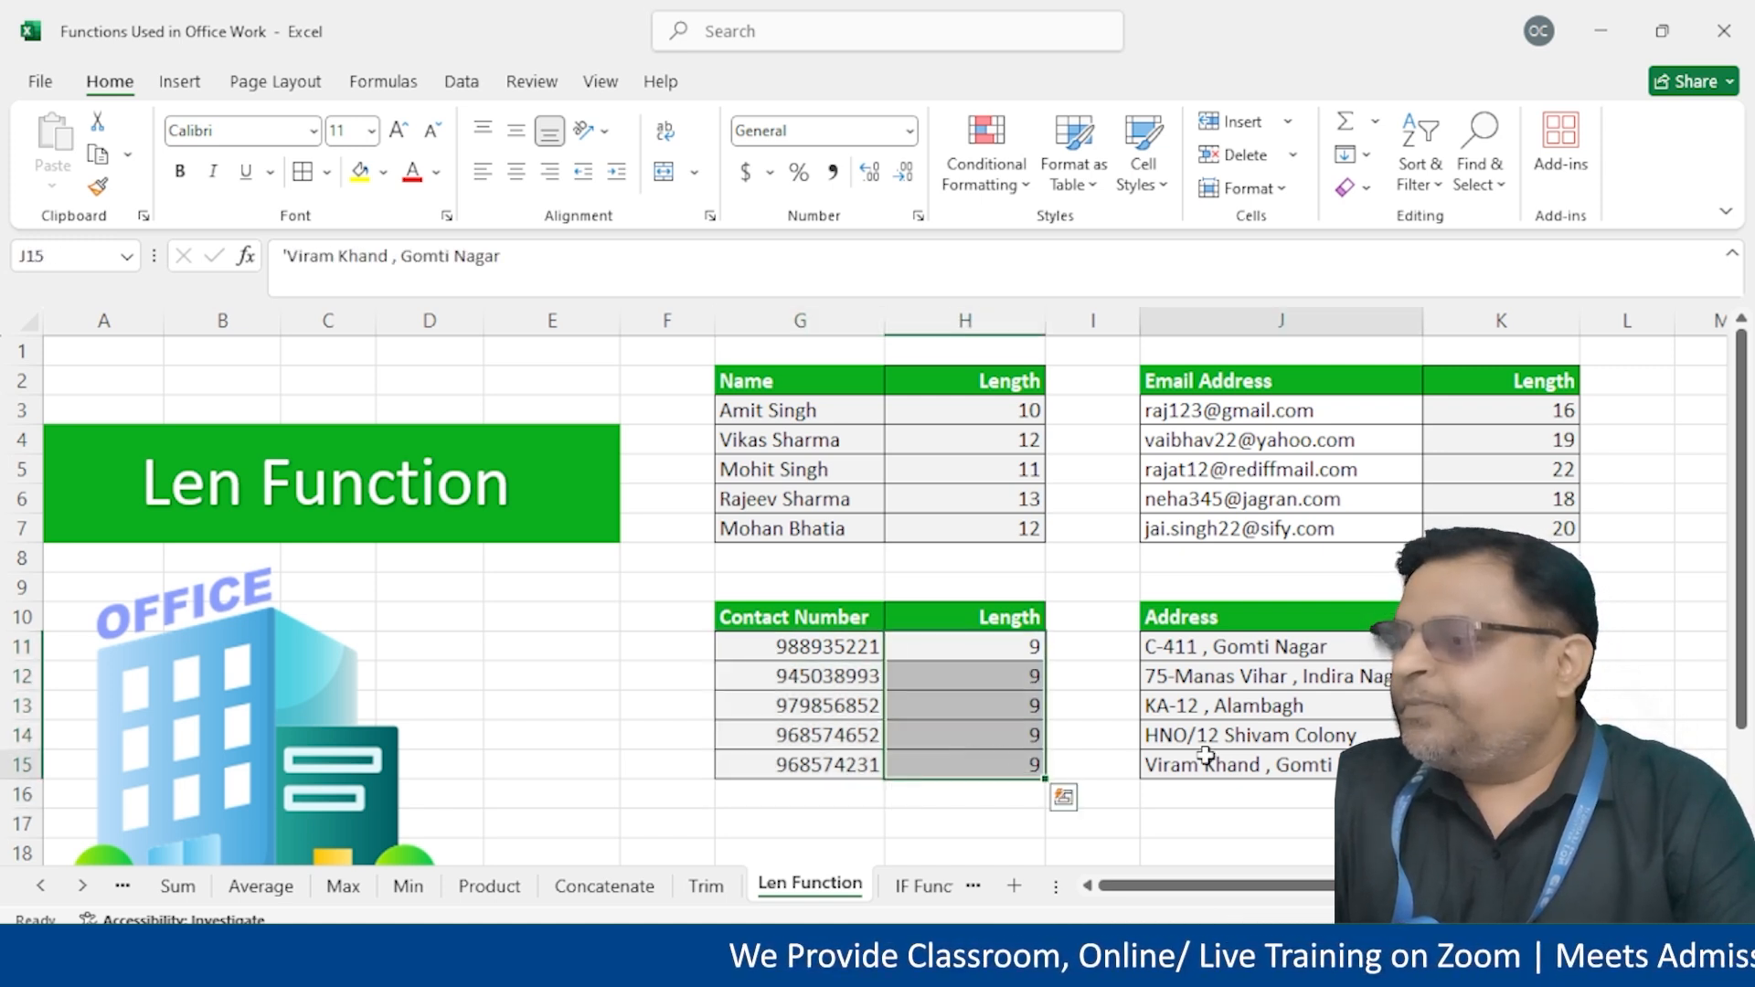
Check the IF, SUMIF and SUMIFS entries on the Index sheet, then go to the IF Function sheet
left_click(1301, 623)
left_click(42, 887)
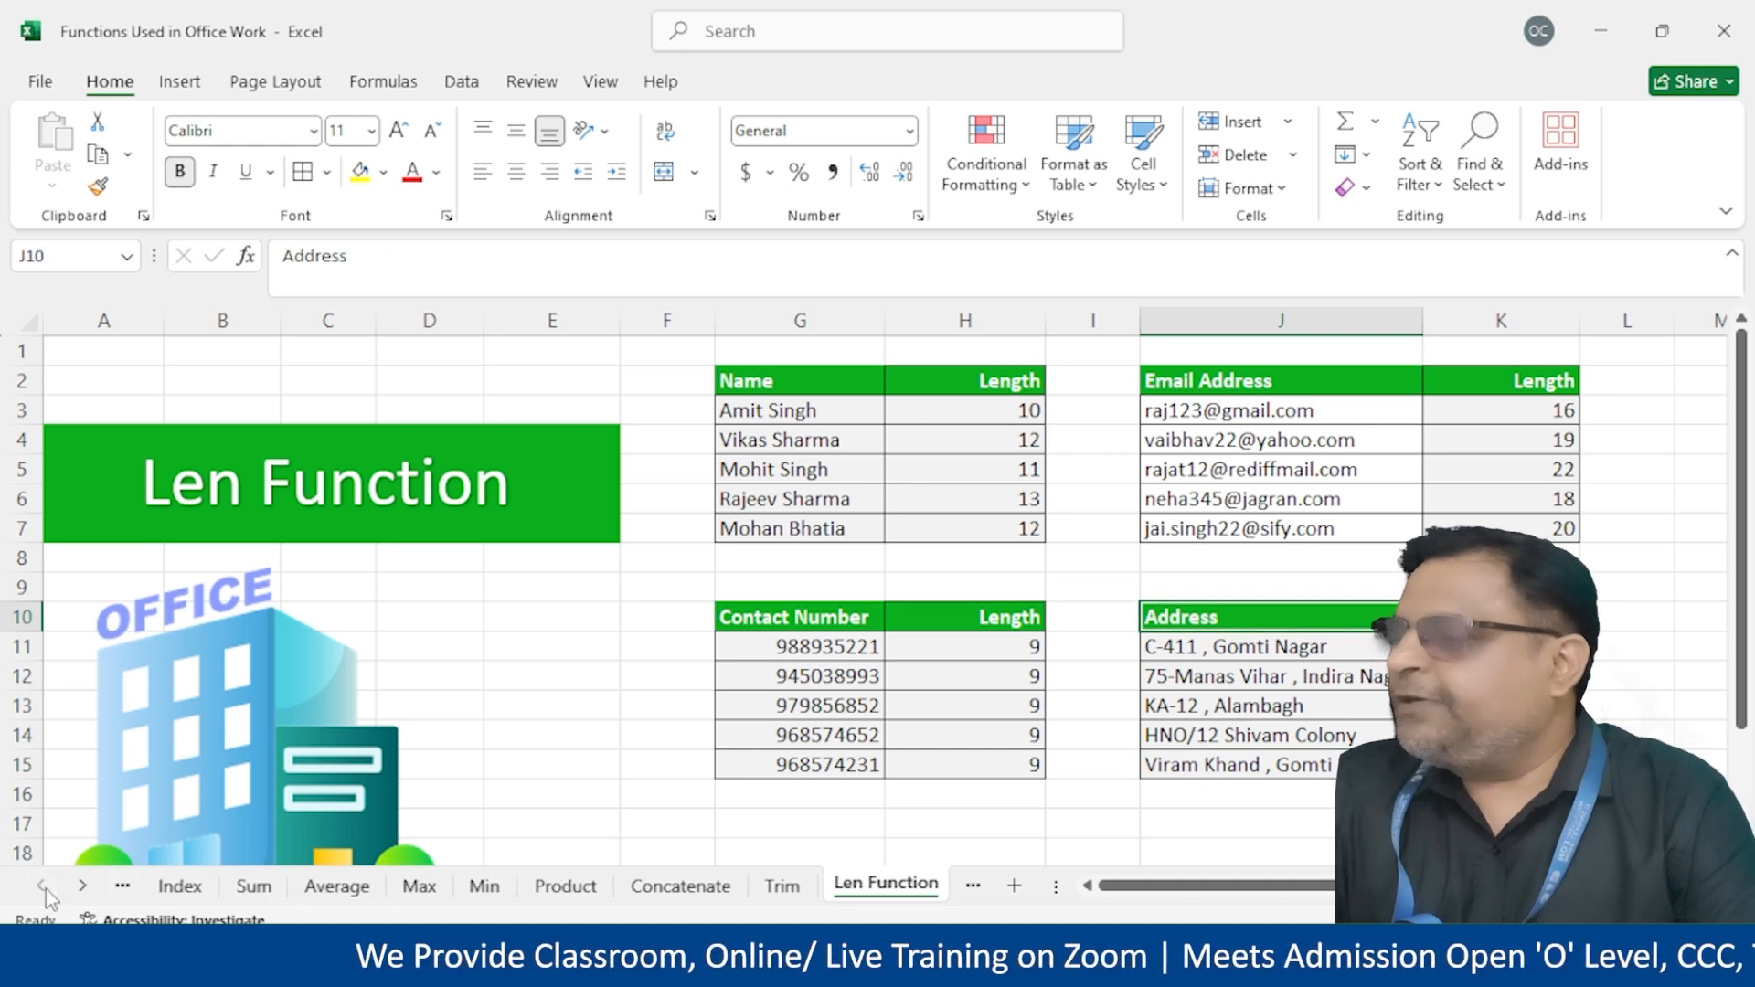
left_click(181, 883)
left_click_drag(579, 509, 913, 509)
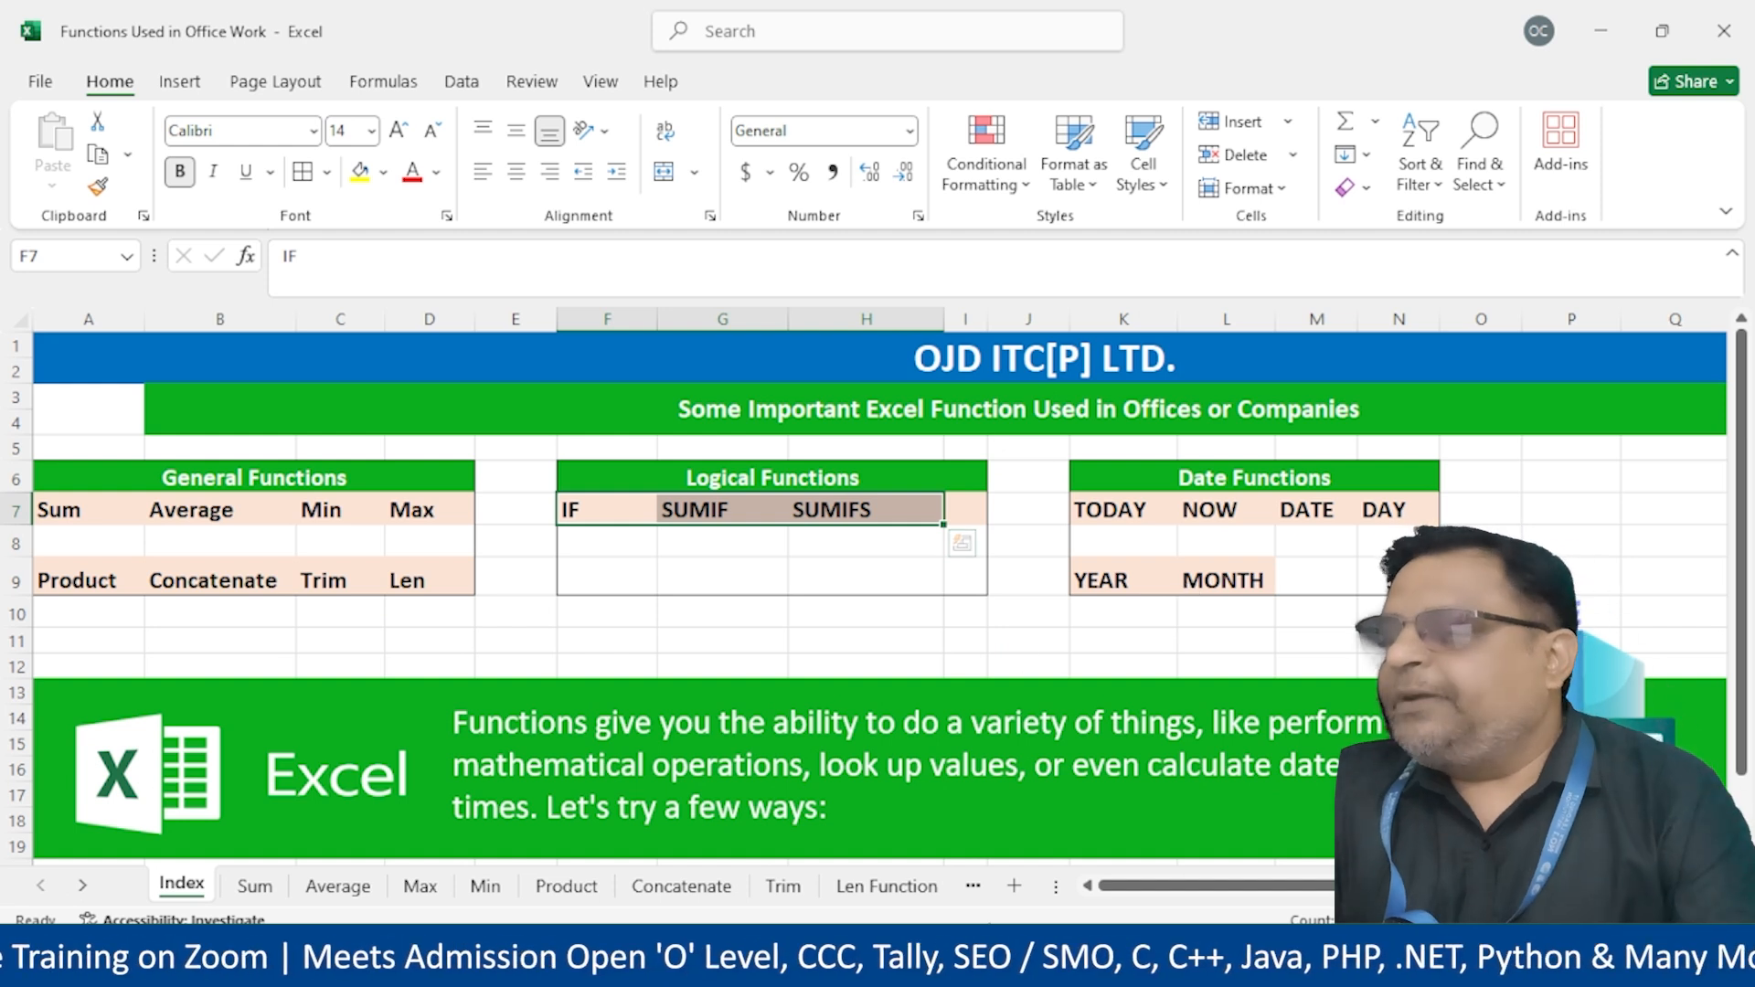
left_click(892, 886)
left_click(926, 893)
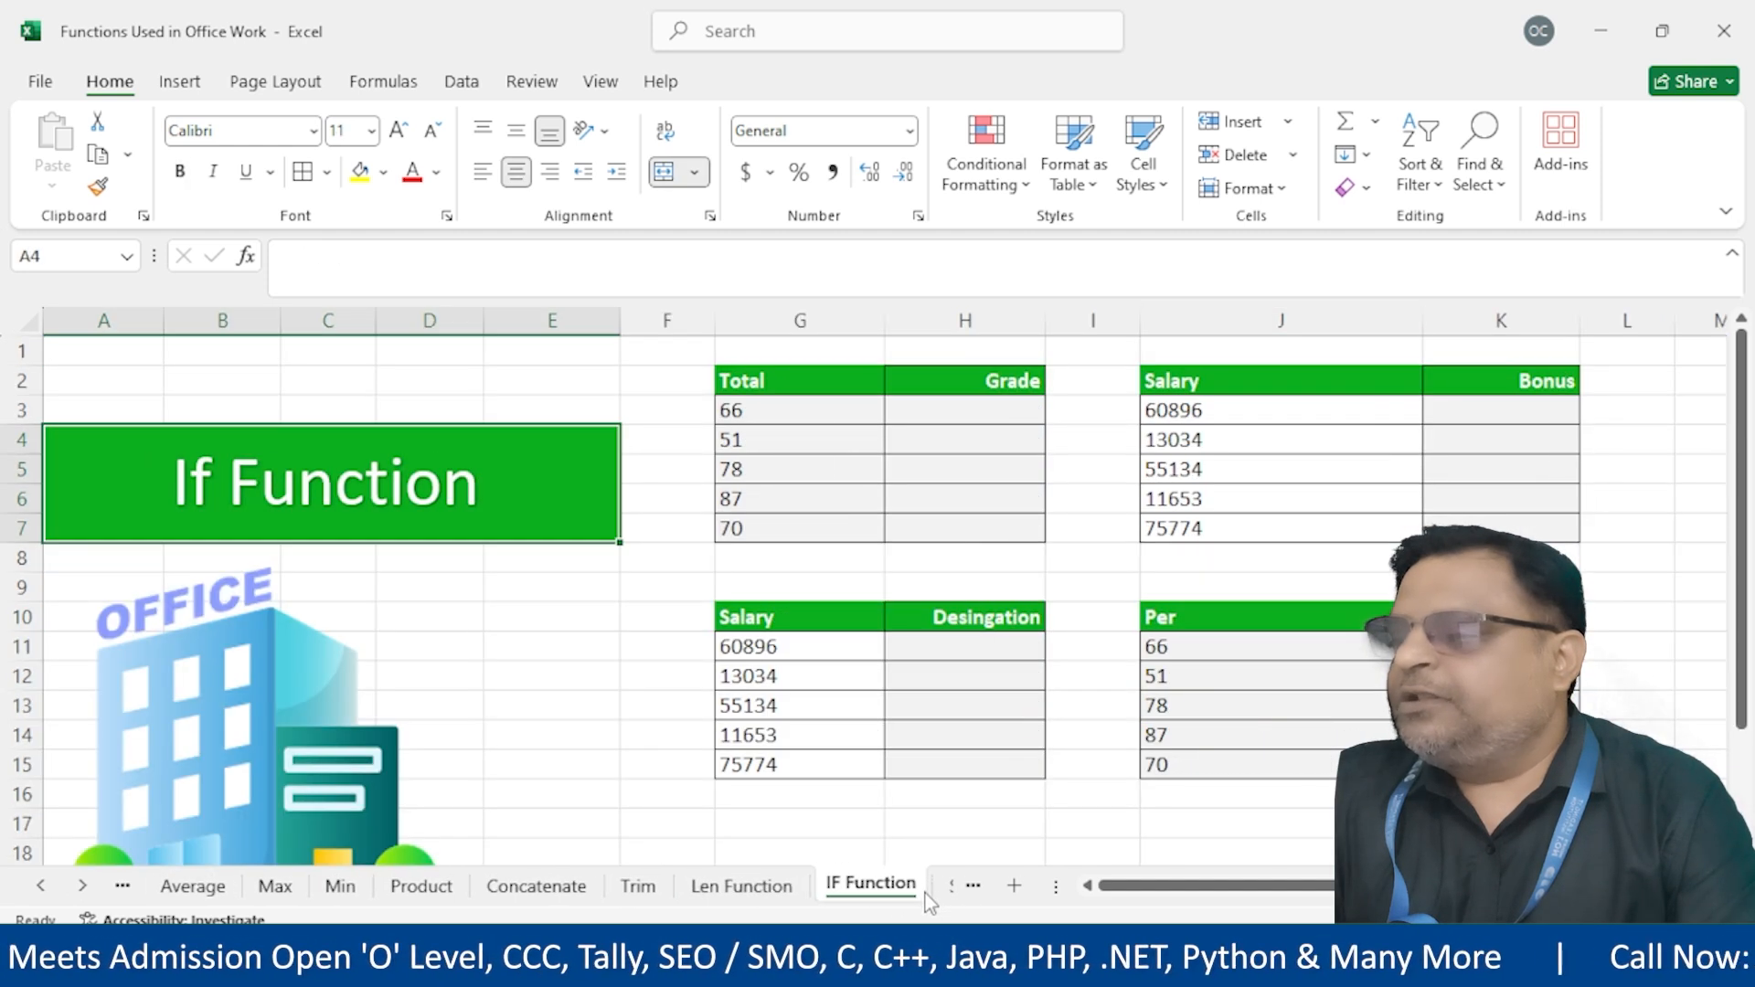
Look over the Total marks and the empty Grade, Bonus and Designation ranges
left_click_drag(968, 408, 963, 524)
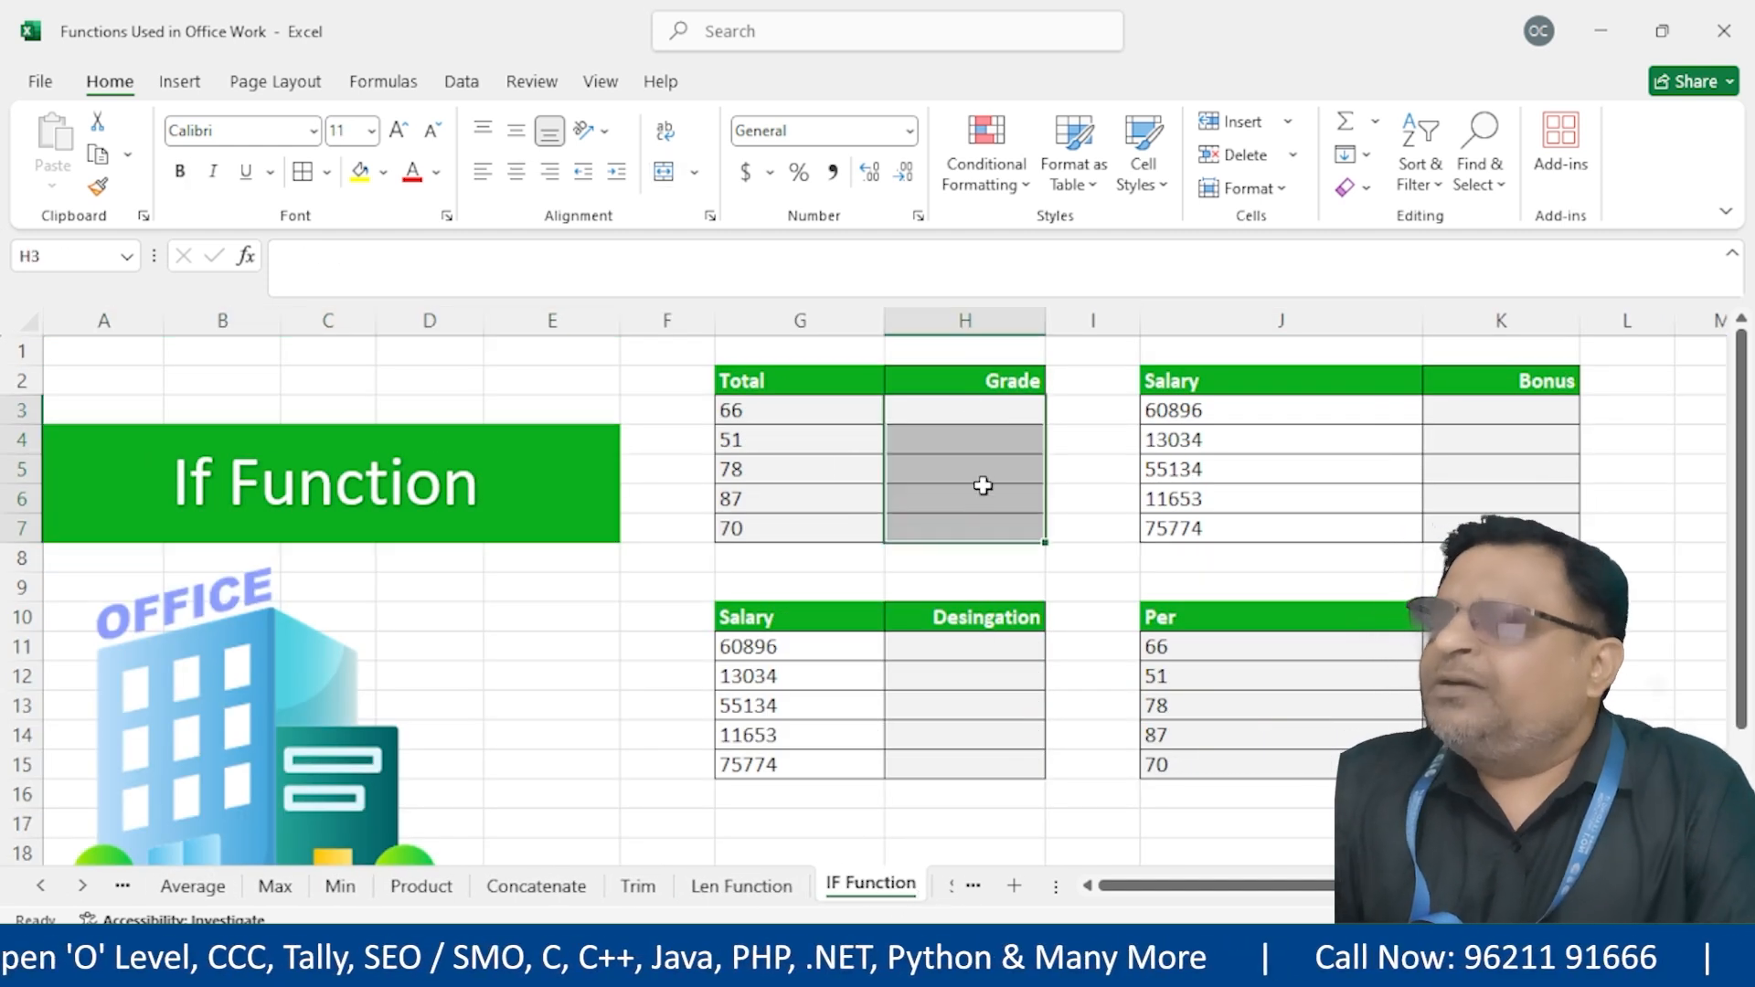
left_click(955, 414)
left_click_drag(954, 412, 948, 525)
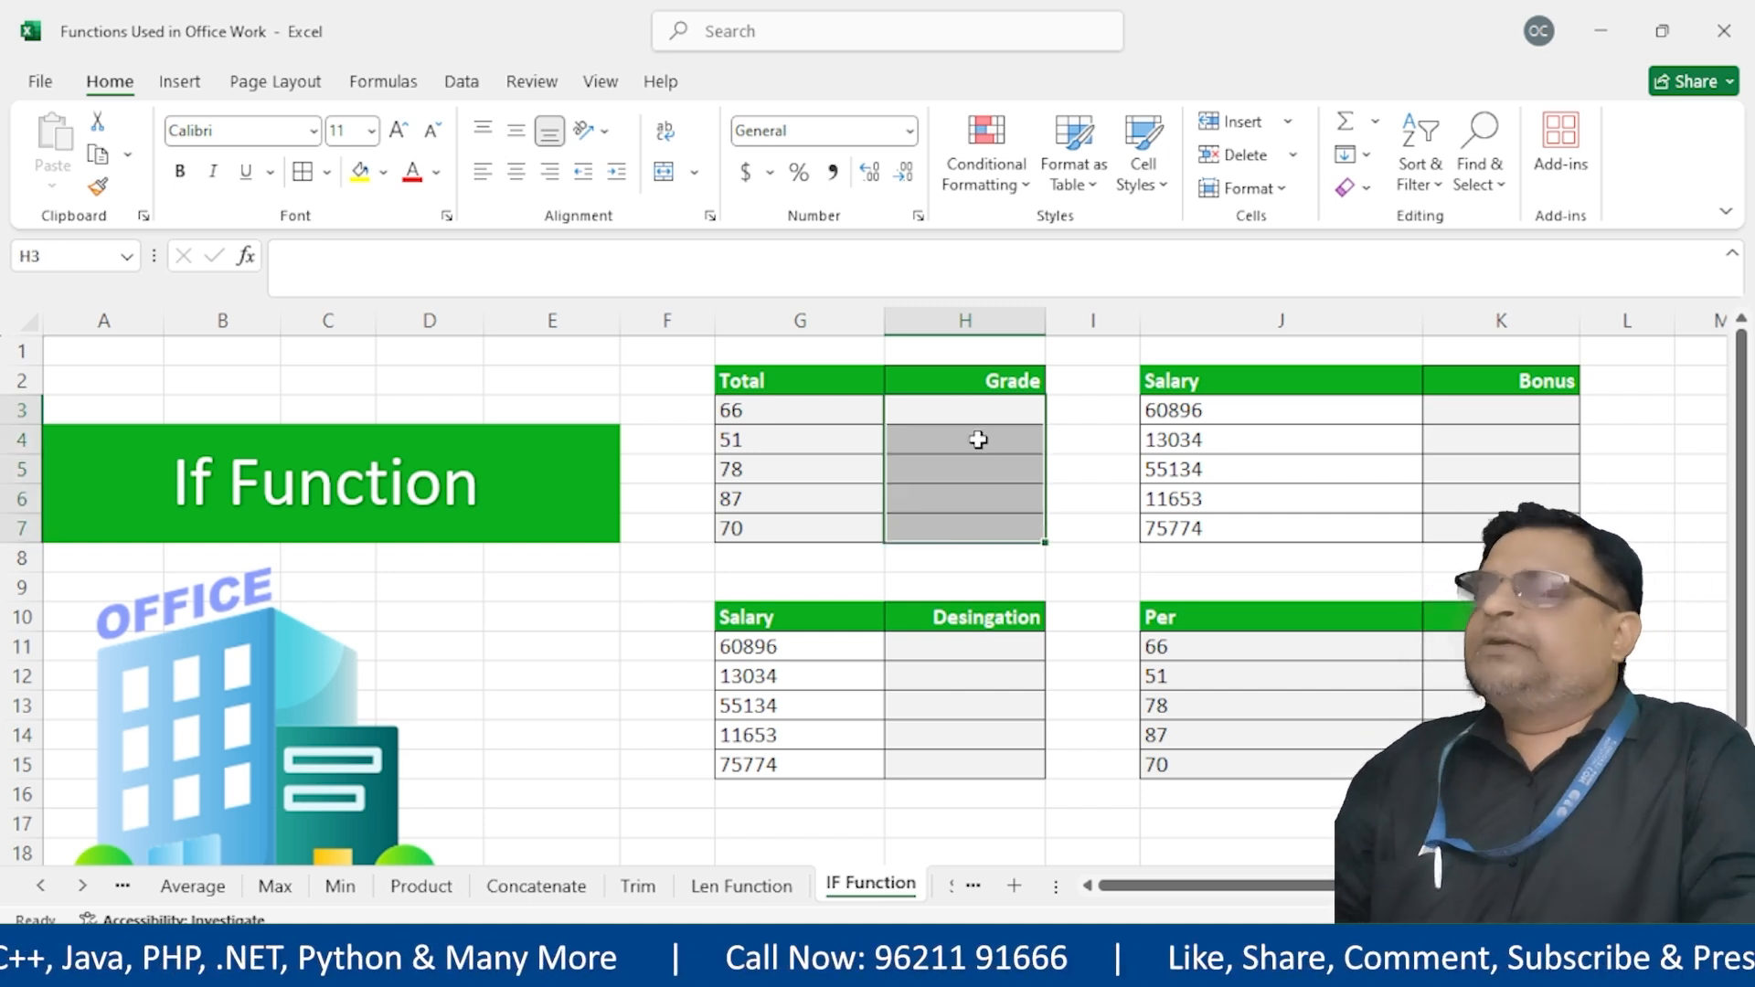
left_click_drag(830, 407, 830, 526)
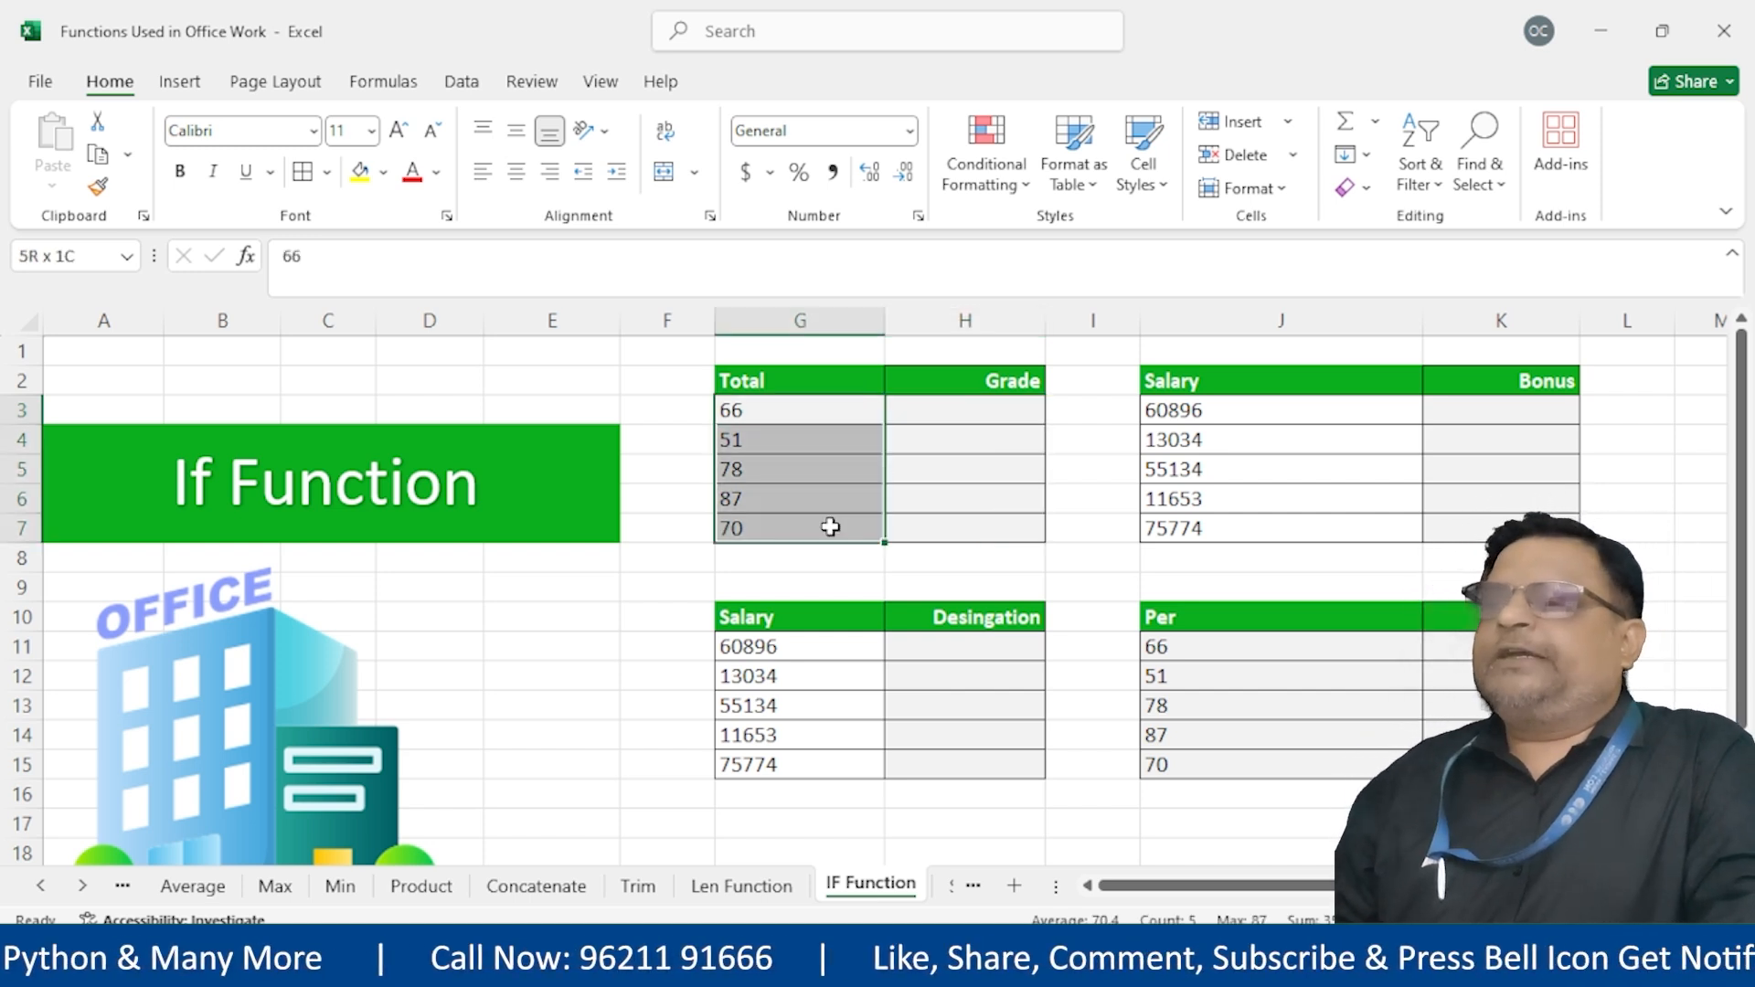
left_click_drag(945, 420, 946, 525)
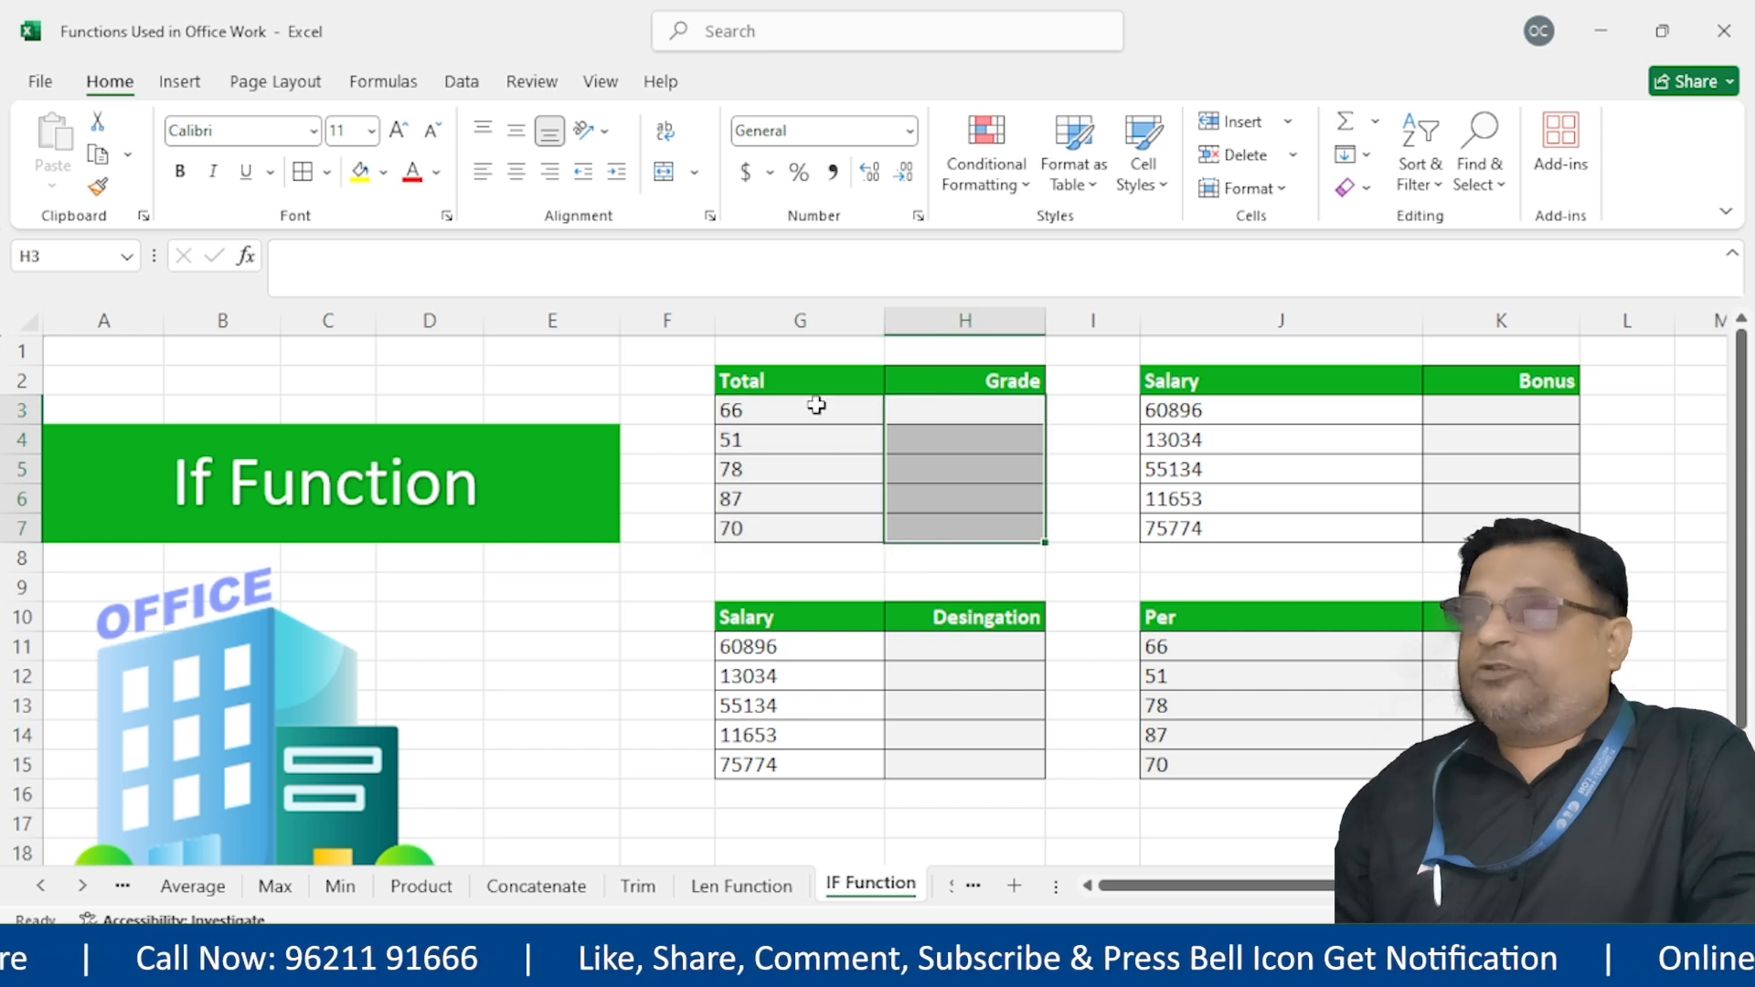
left_click_drag(811, 404, 827, 556)
key("shift+Right")
left_click_drag(1571, 408, 1536, 528)
left_click_drag(971, 409, 967, 525)
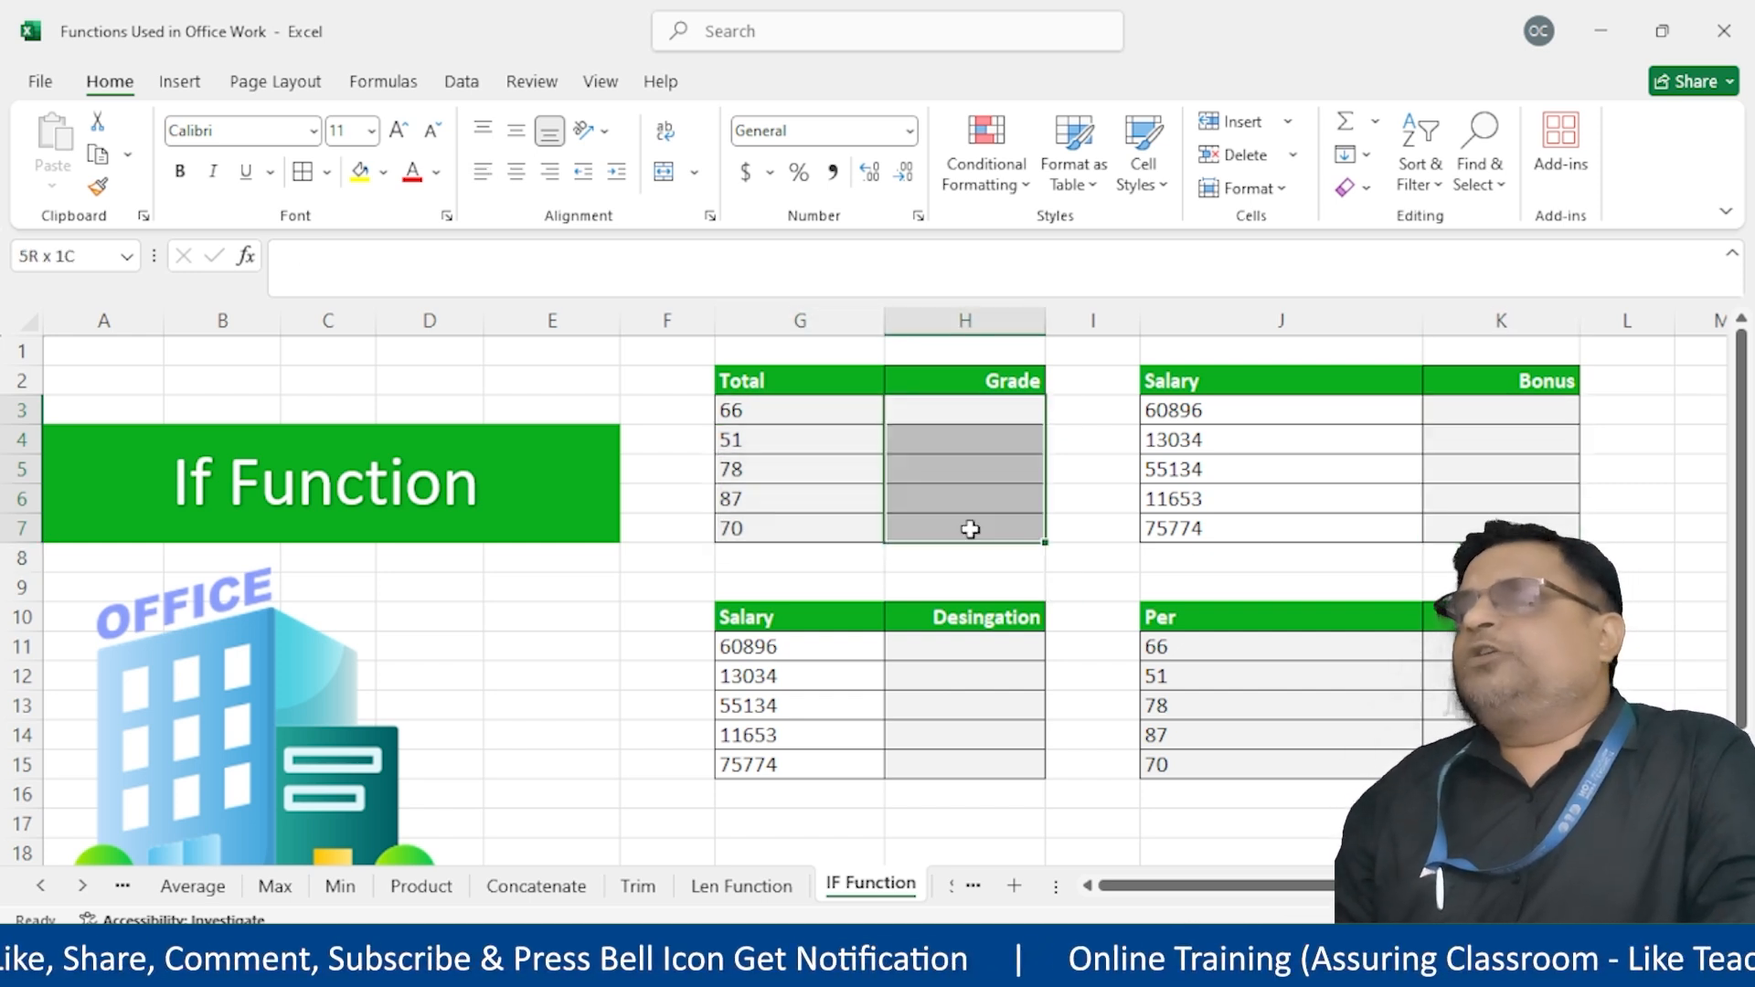
left_click_drag(965, 646, 966, 739)
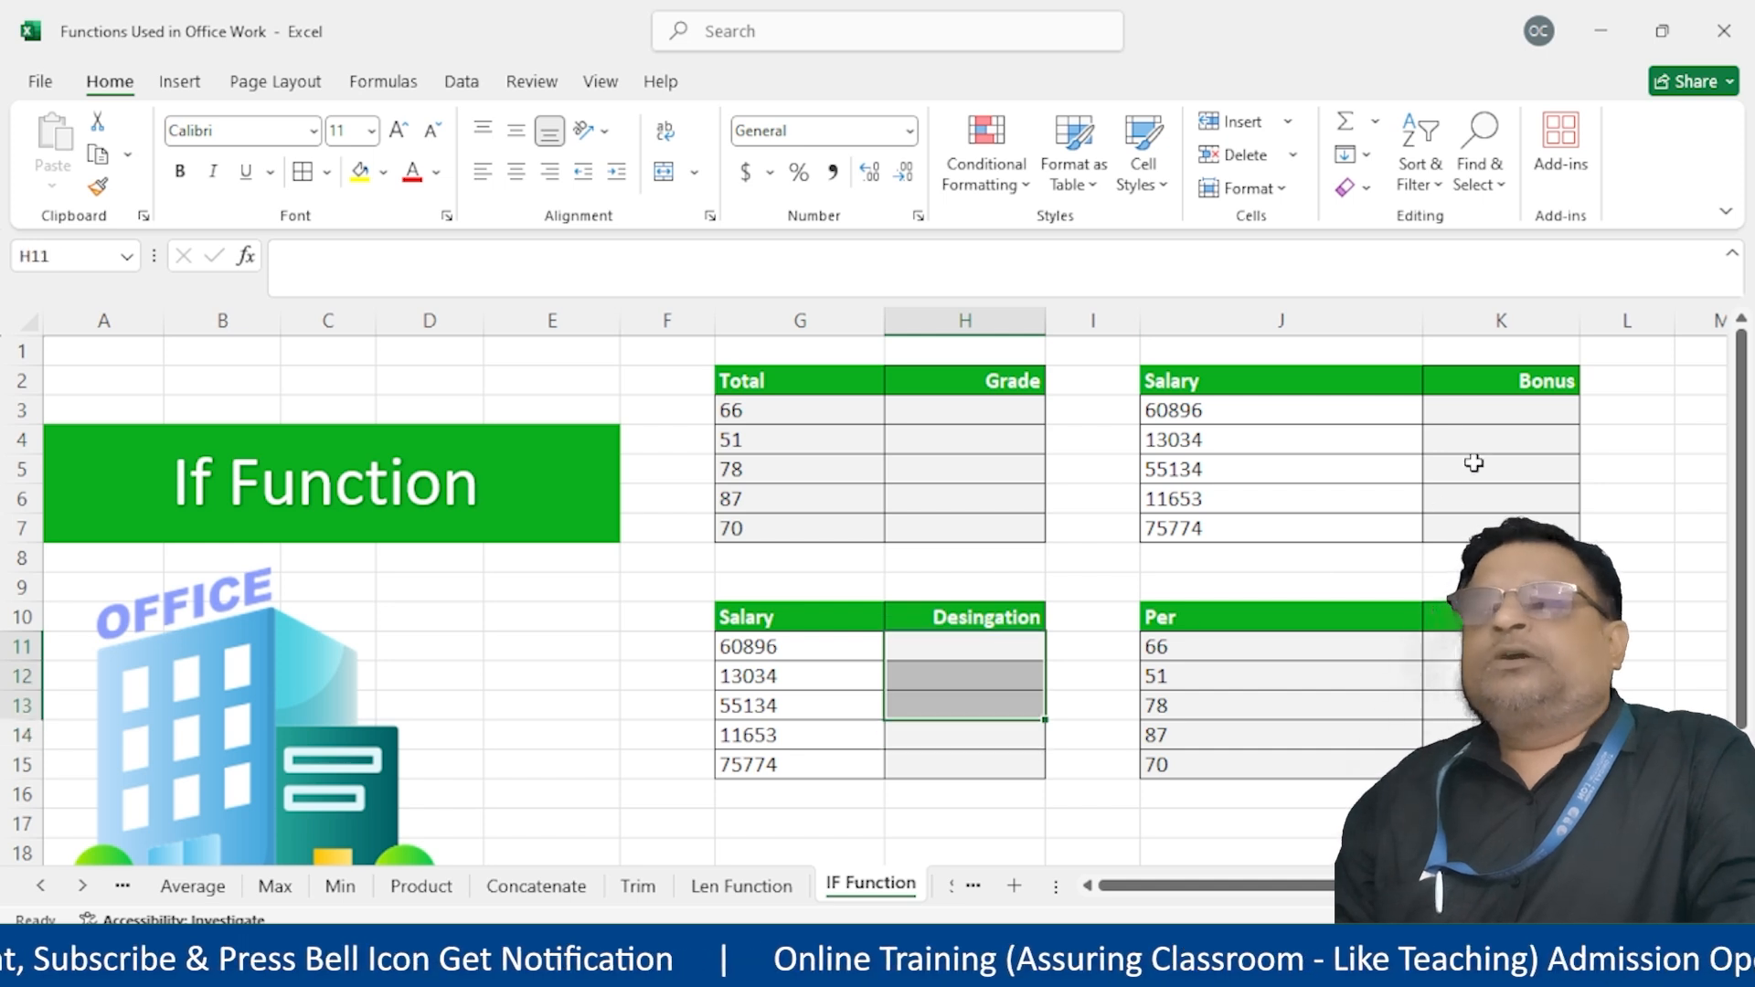
left_click_drag(1472, 431, 1472, 526)
left_click_drag(1472, 399, 1474, 558)
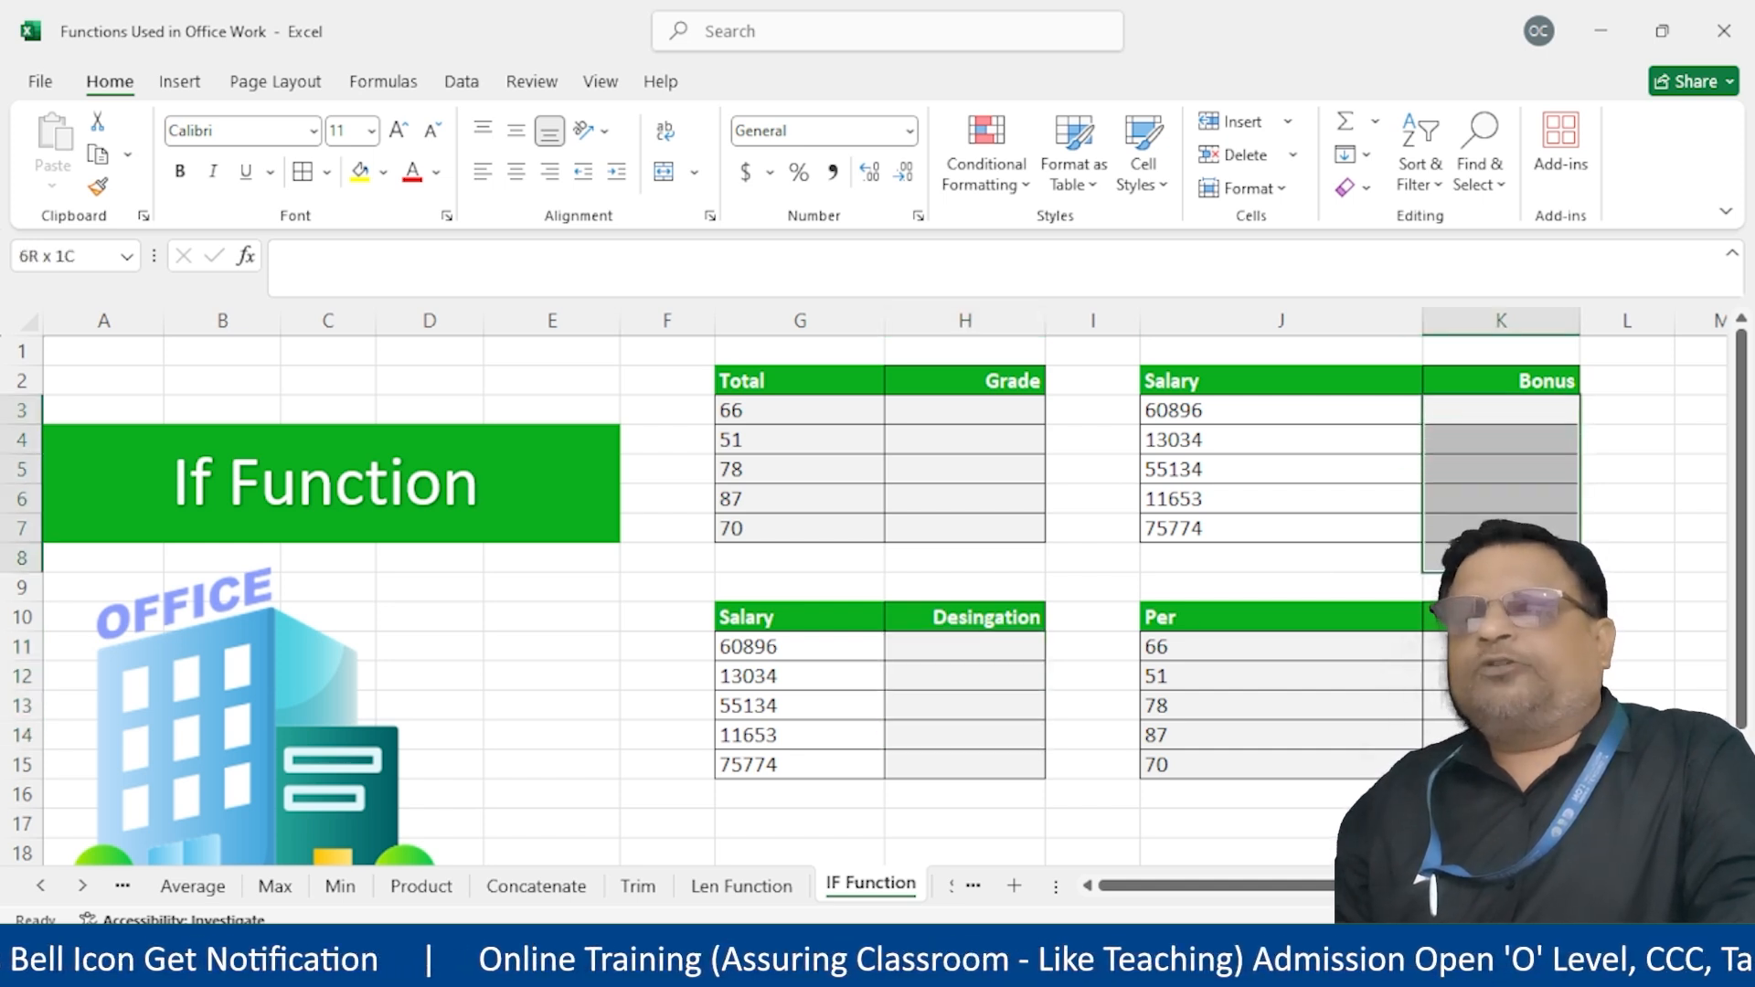
Enter =IF(G3>=70,"Pass","Fail") in H3 and fill it down to H7
left_click(963, 408)
type("=if(")
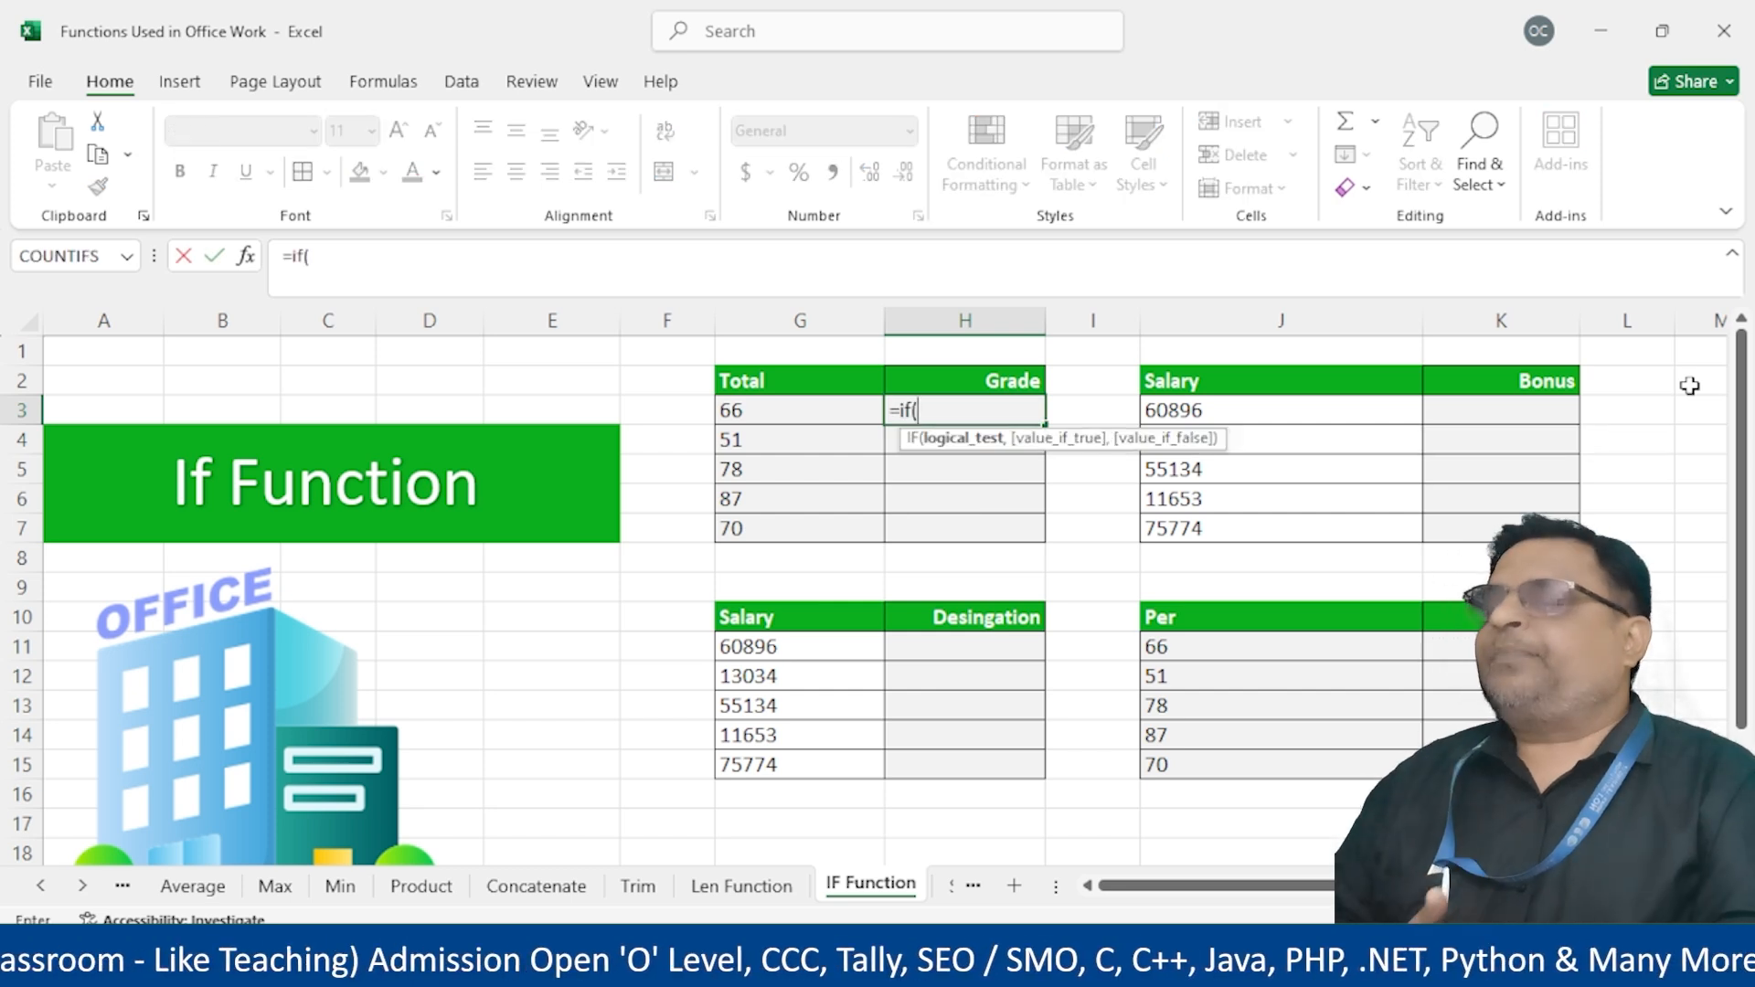
left_click(802, 411)
type(">=70")
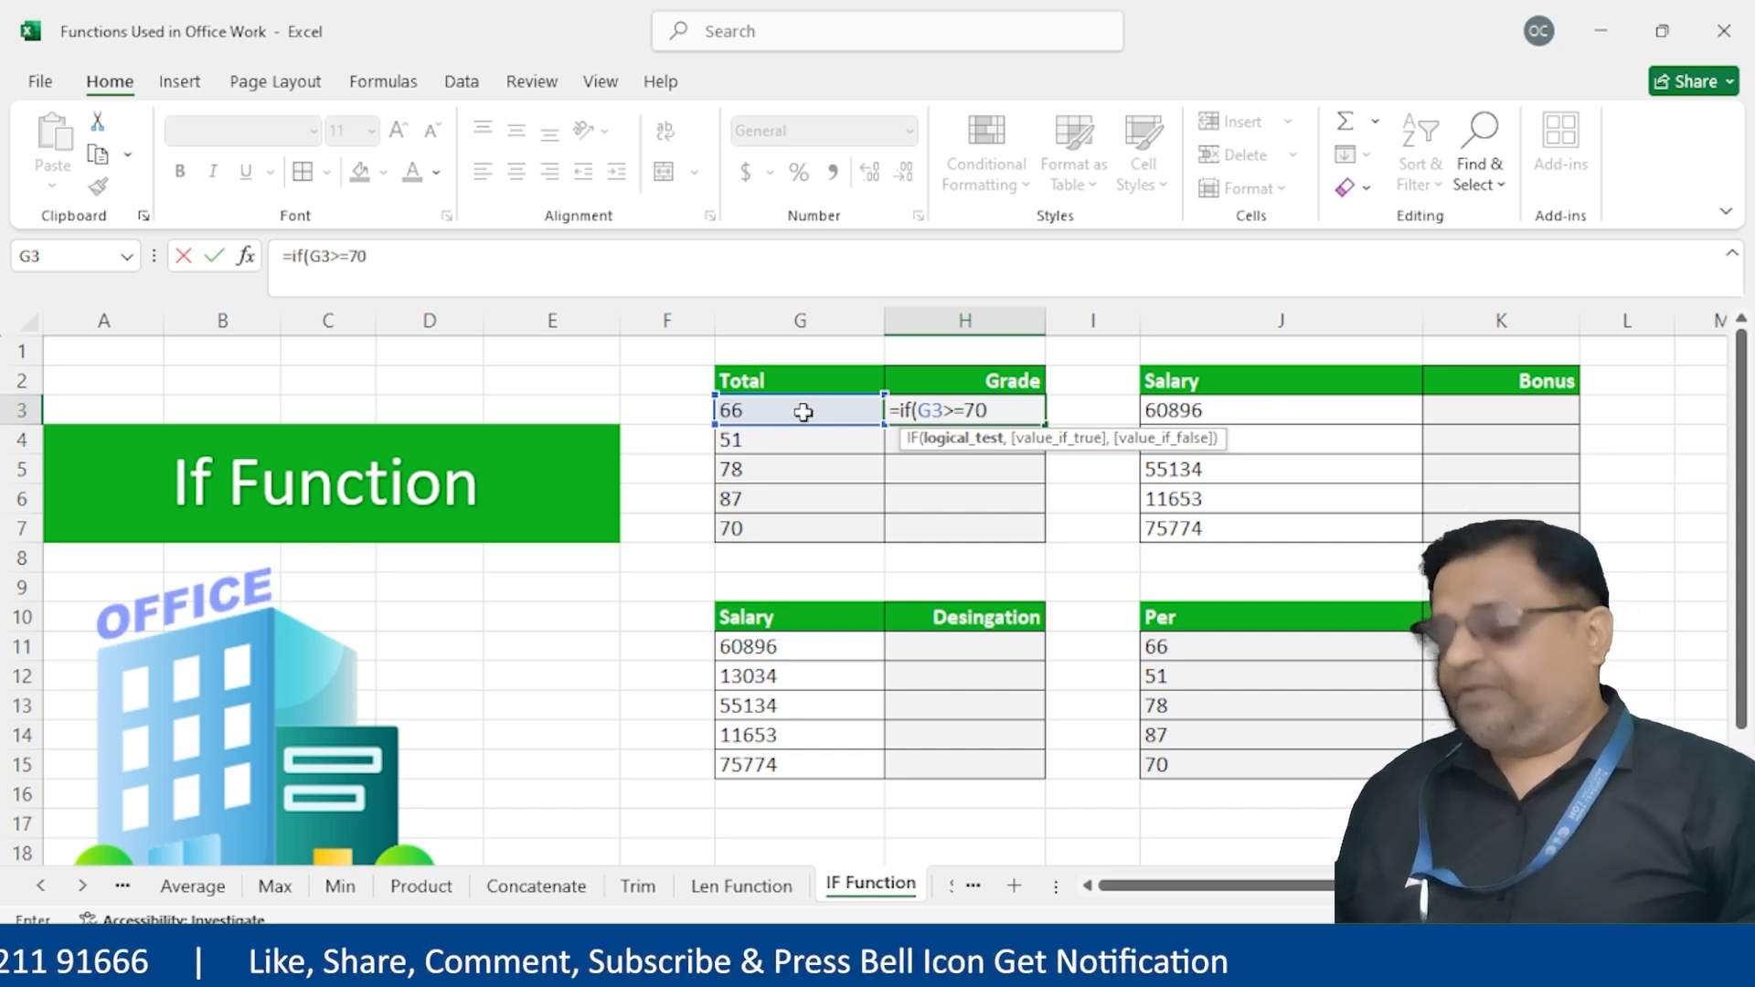
type(",")
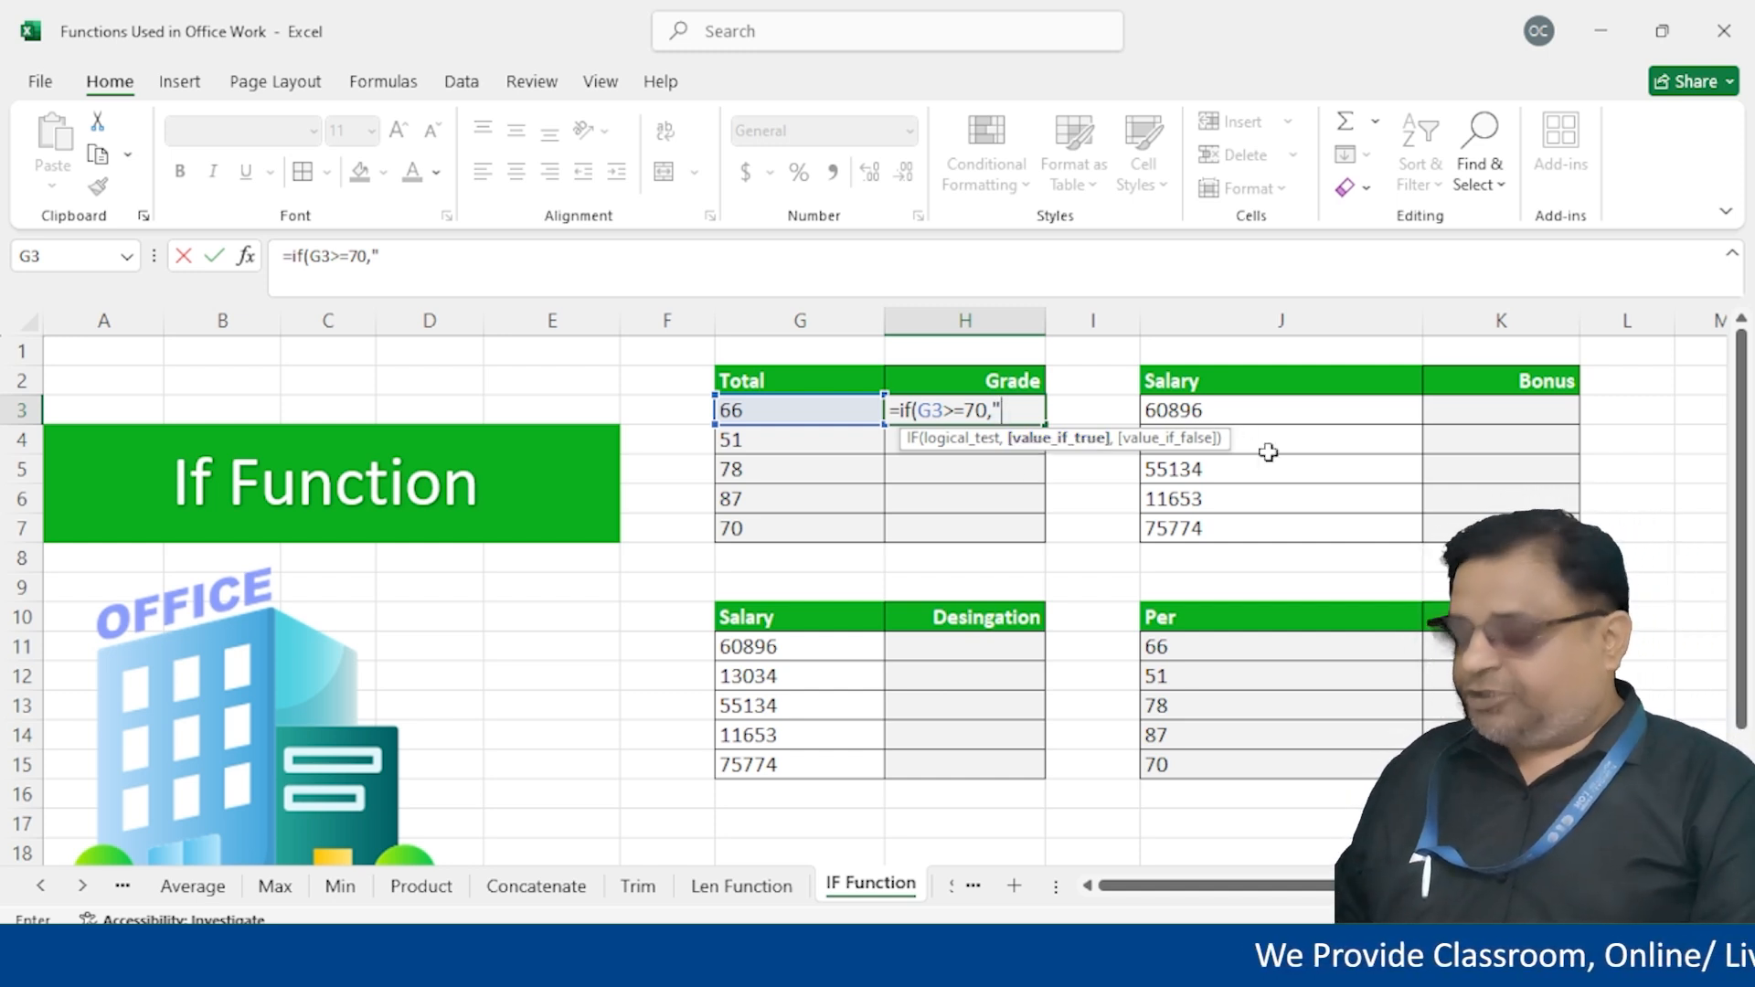
type("s\",\"Fai")
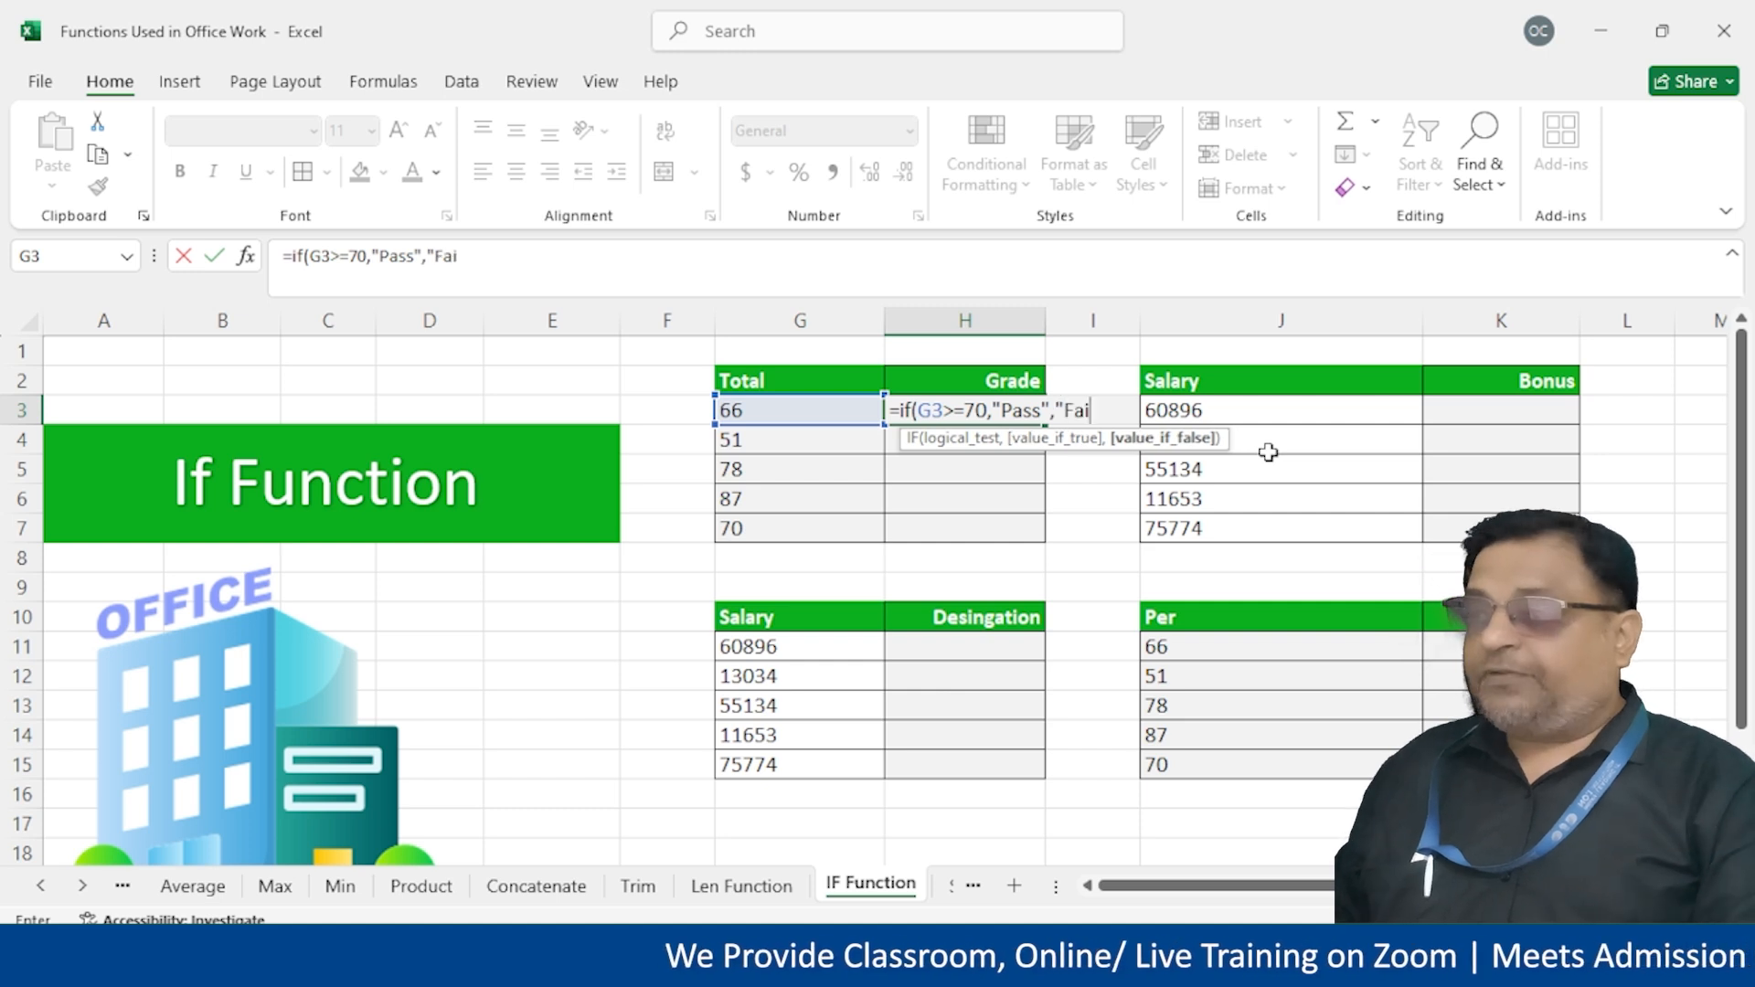
type("l\")")
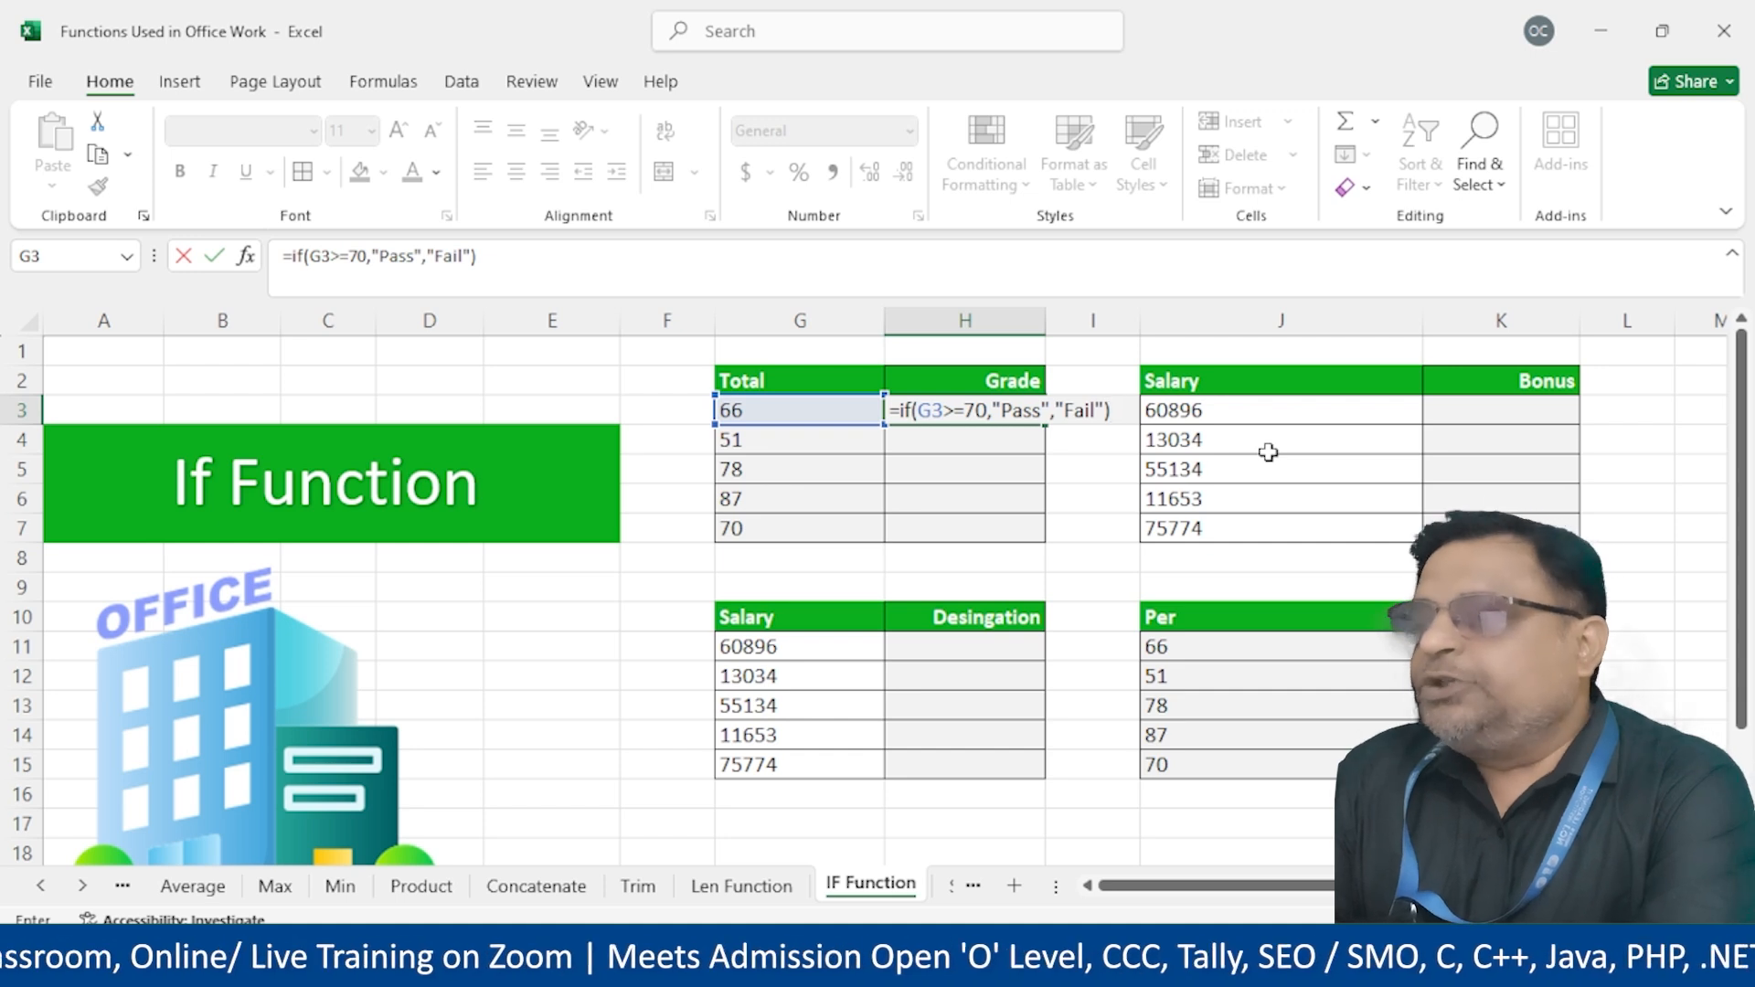
key("Return")
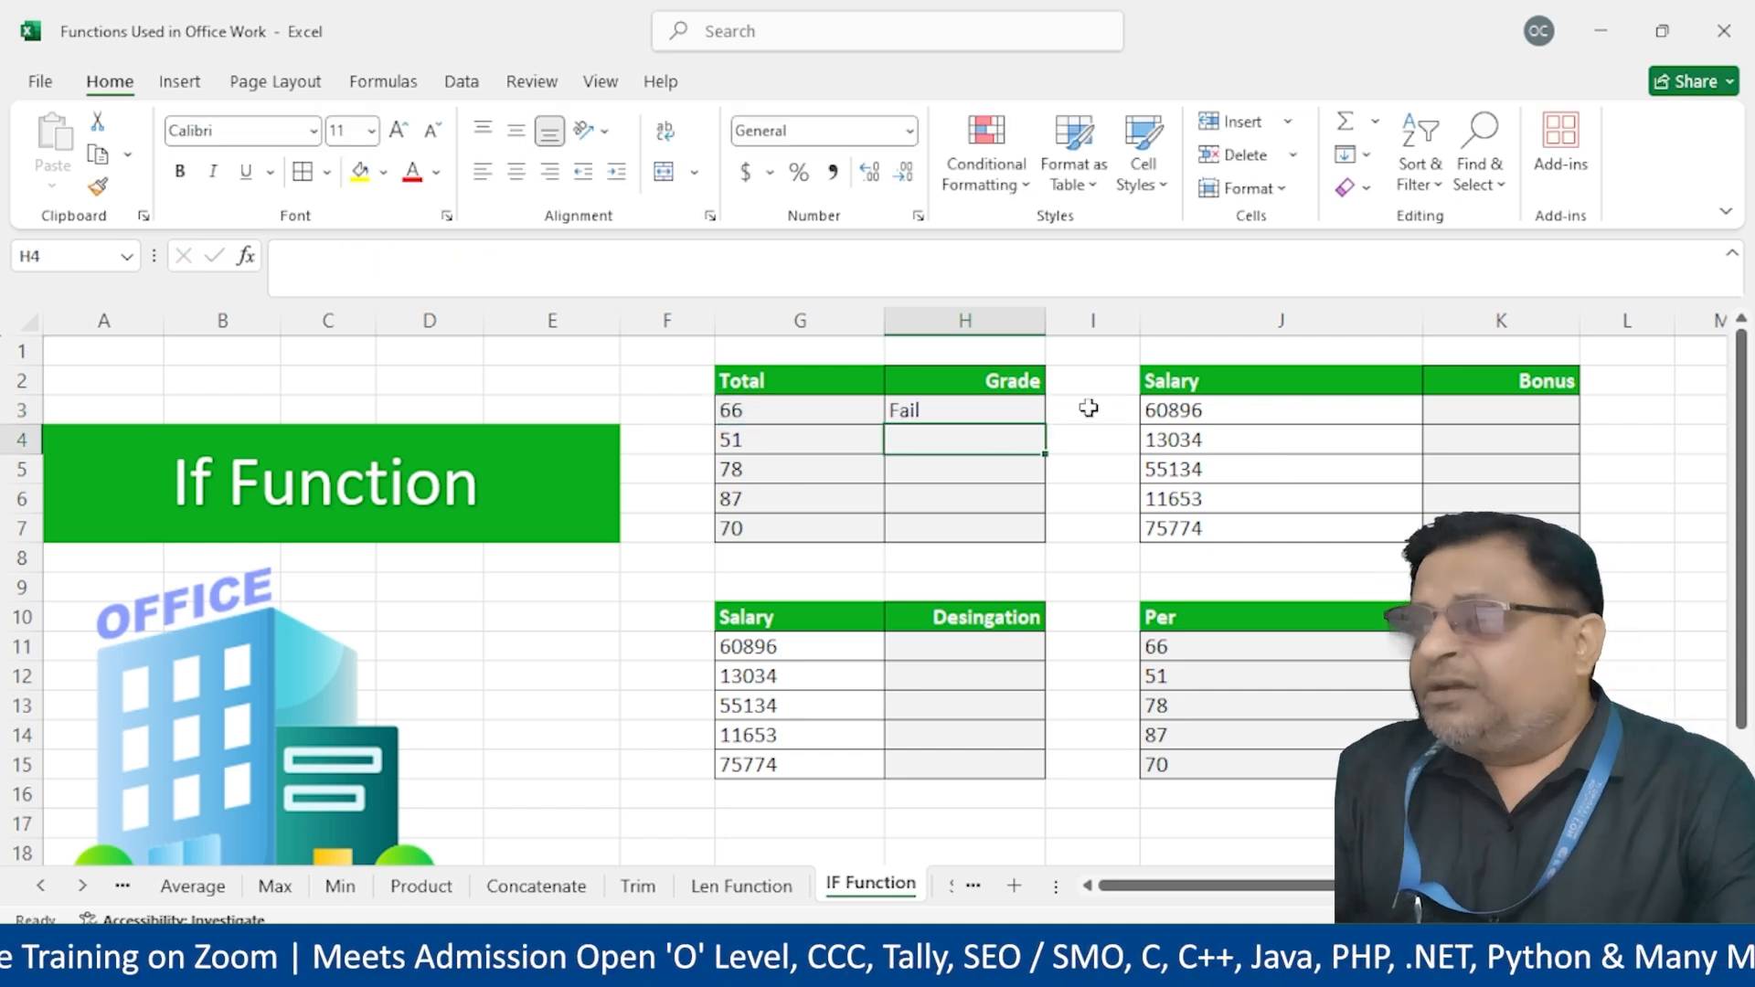
left_click(975, 421)
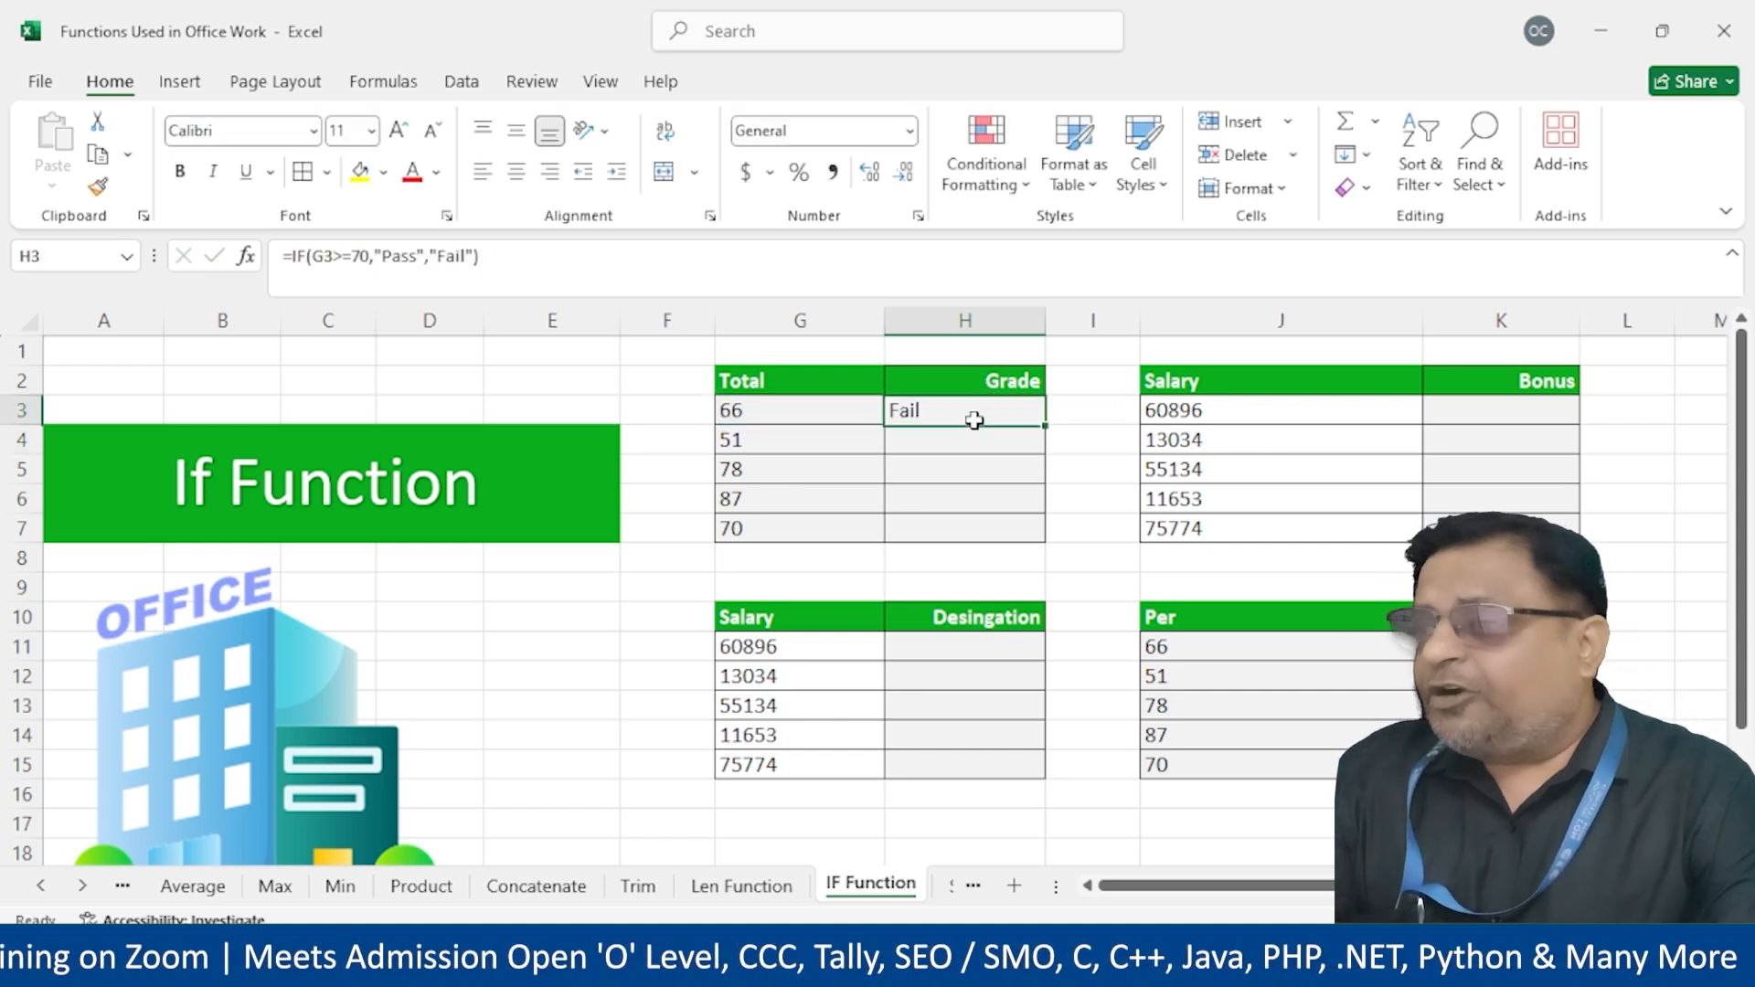
double_click(1047, 424)
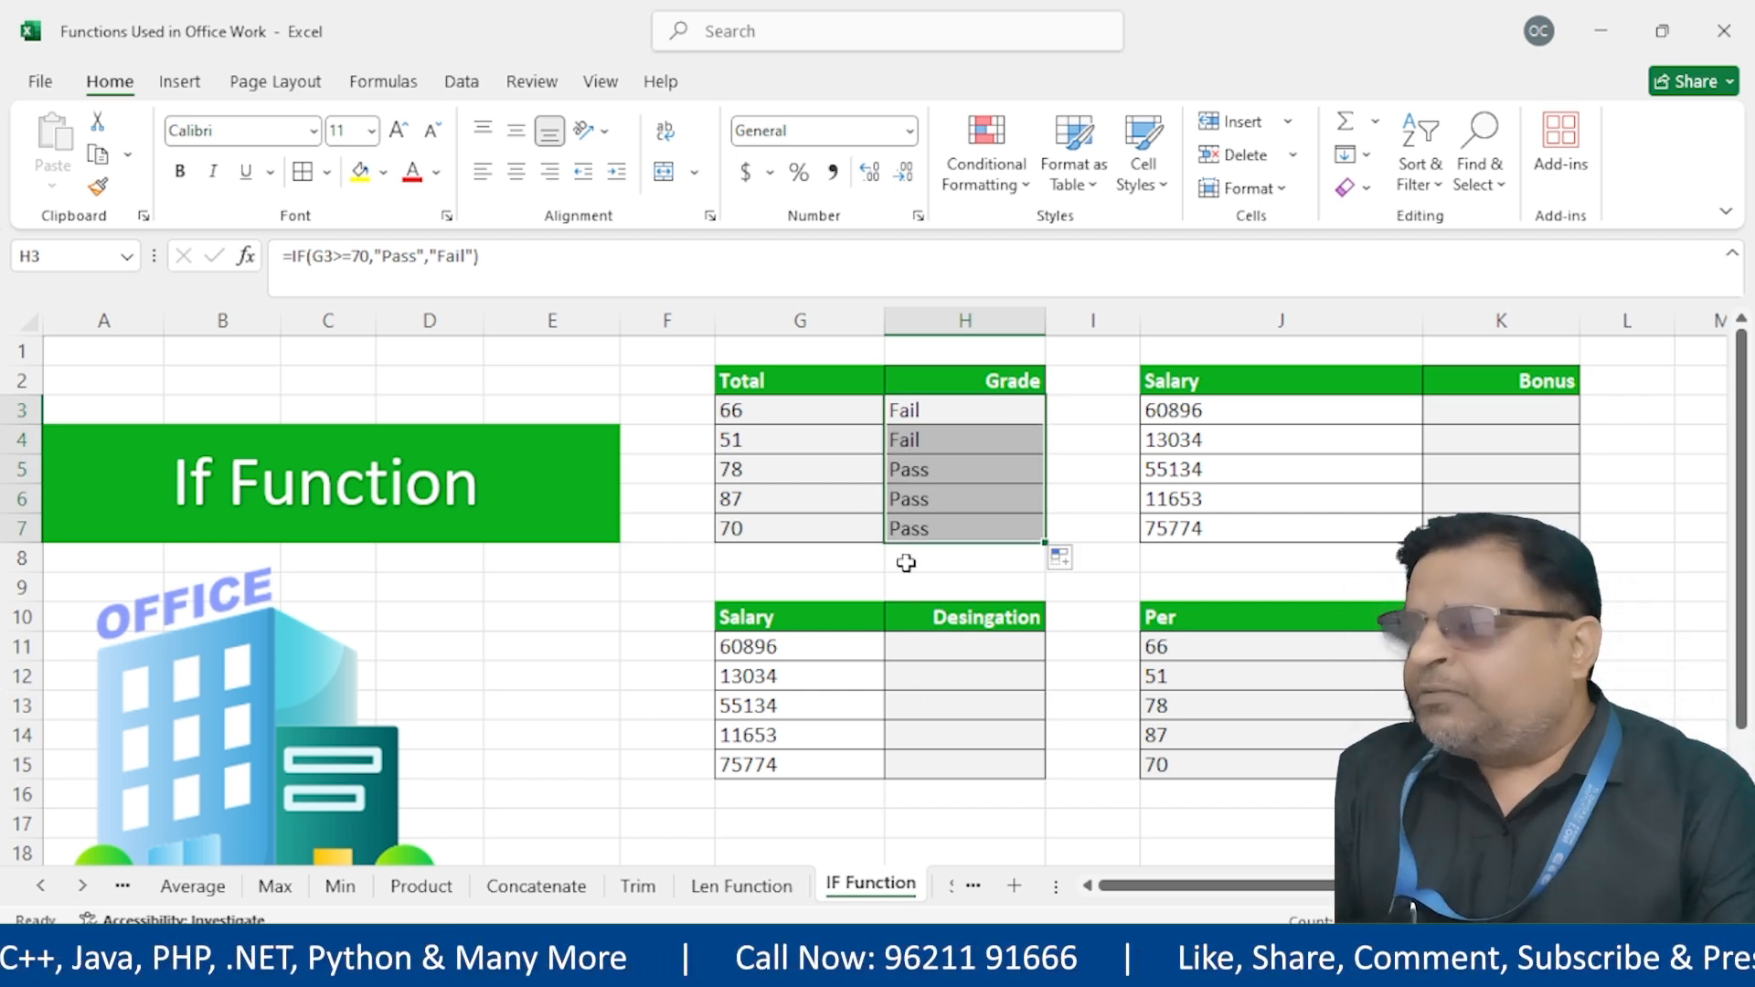
left_click_drag(944, 651, 957, 760)
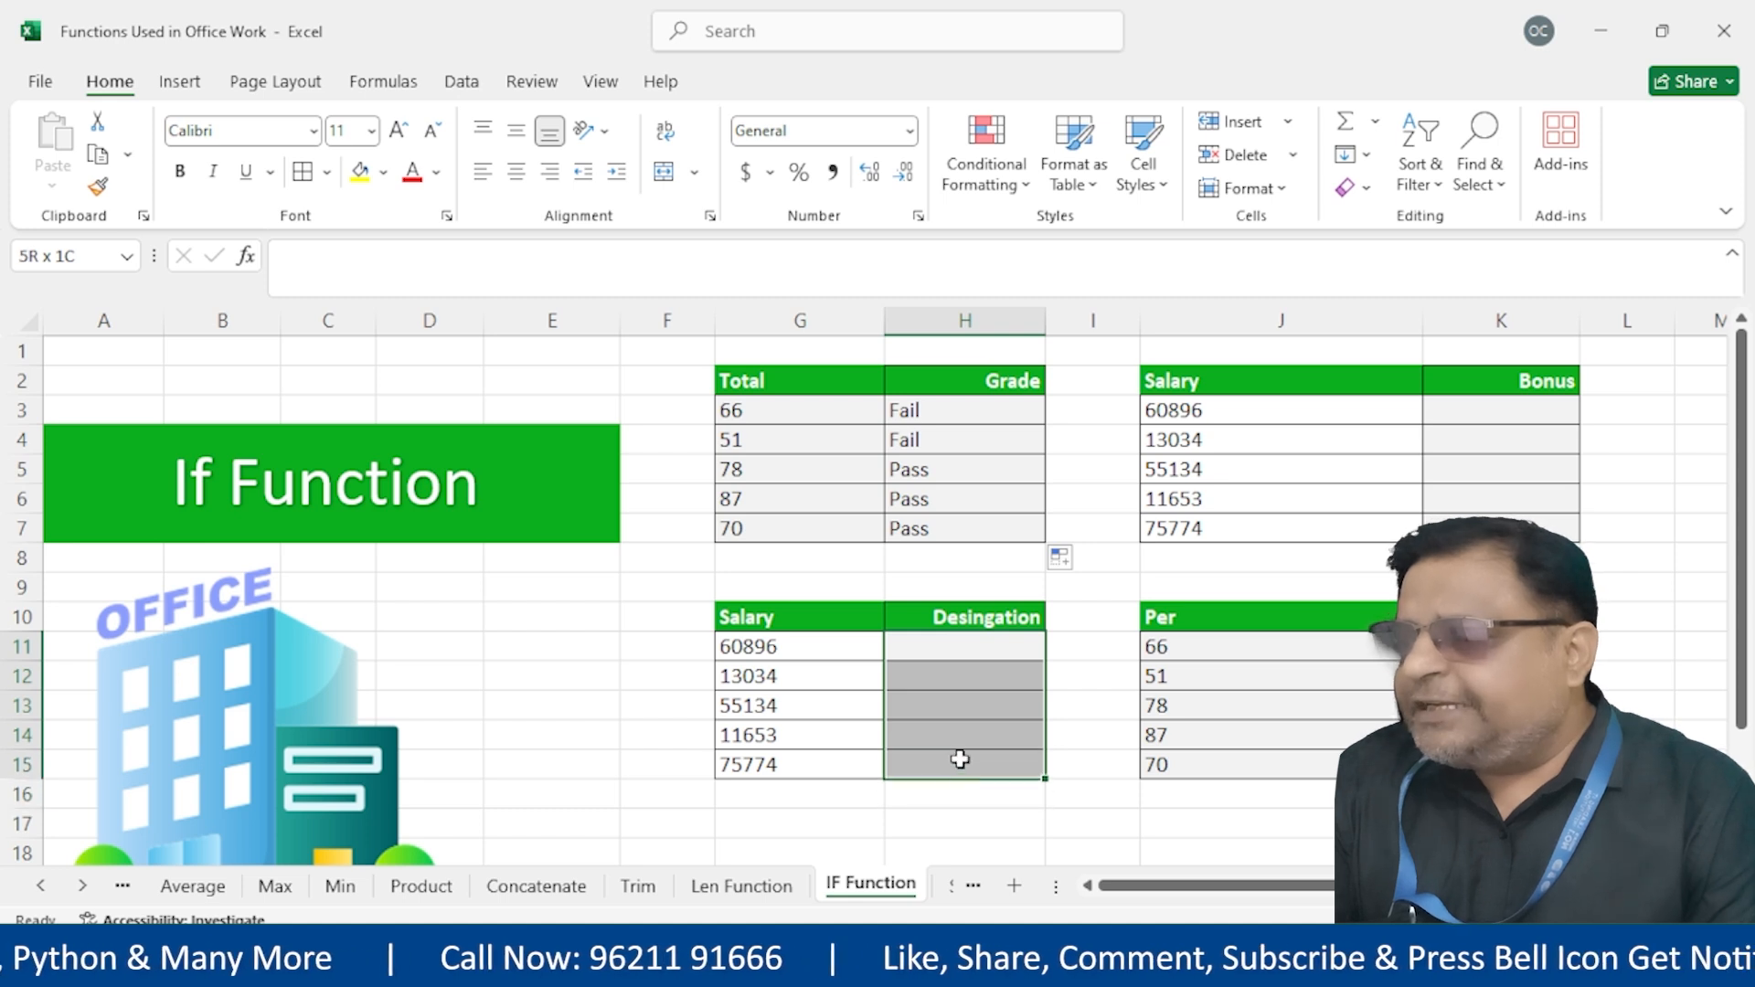
Review the Bonus, Designation and Salary columns that still need formulas
left_click(975, 640)
left_click_drag(1482, 392, 1481, 531)
left_click_drag(949, 613, 960, 771)
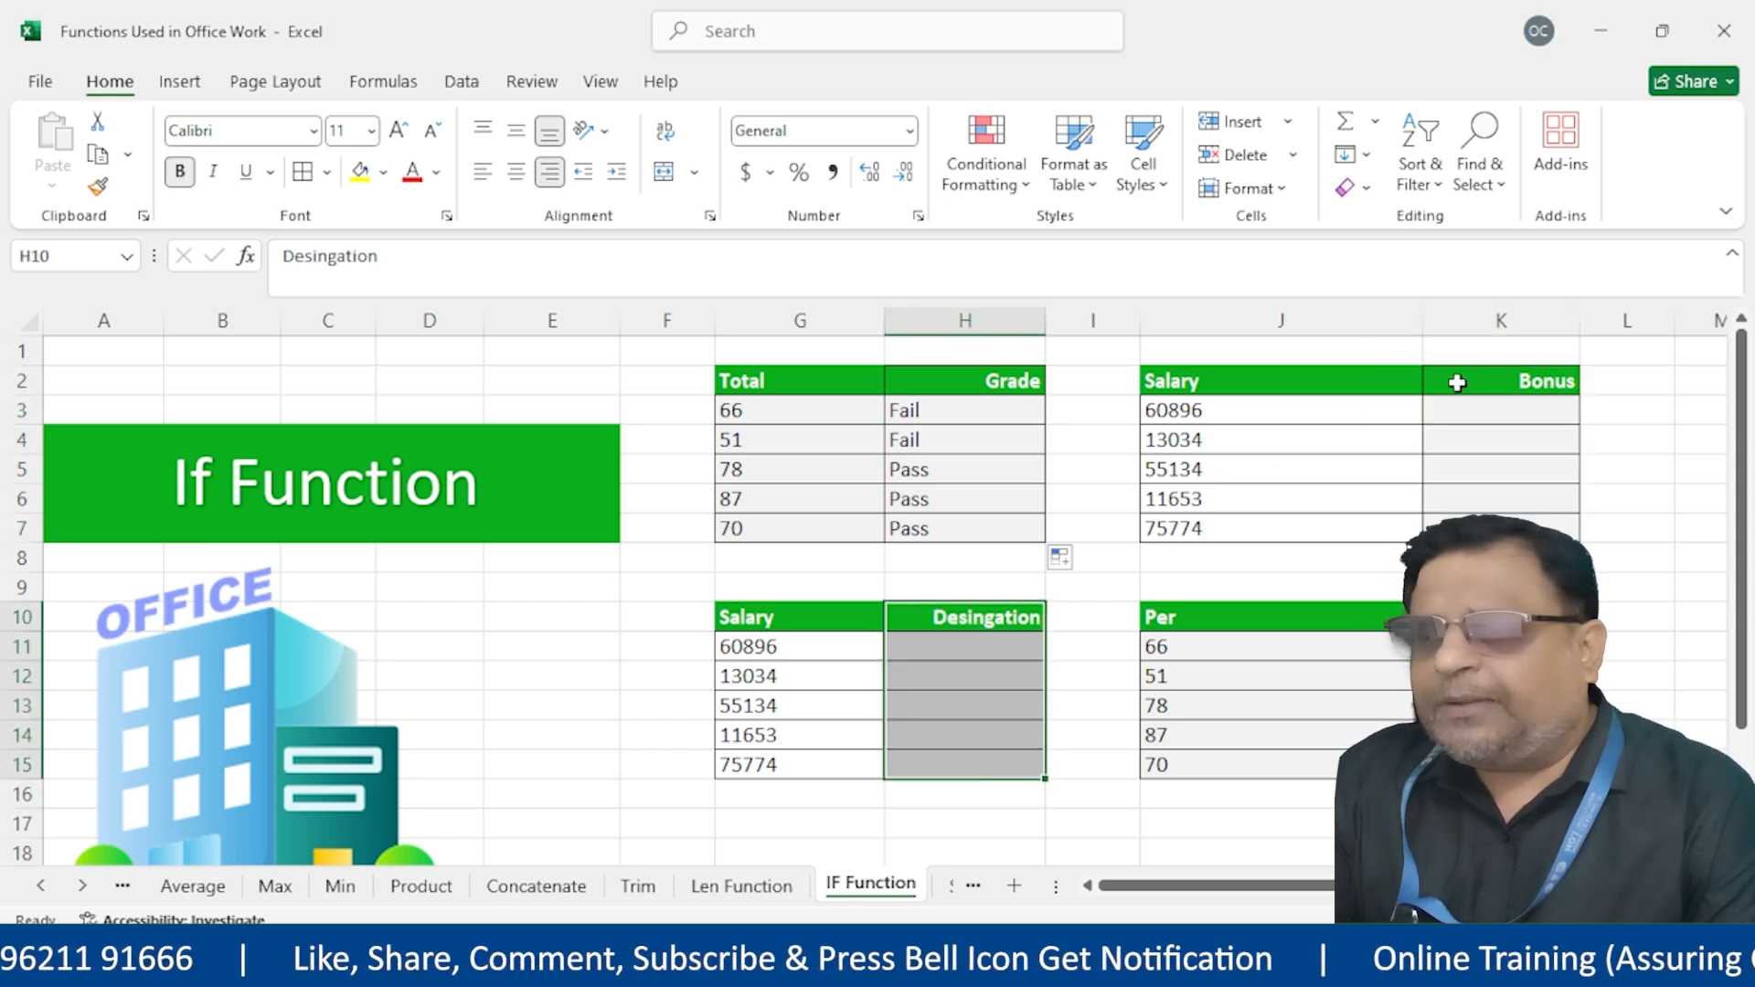
left_click_drag(1458, 381, 1482, 531)
left_click_drag(894, 620, 936, 756)
left_click_drag(1364, 384, 1344, 558)
left_click_drag(1555, 379, 1518, 532)
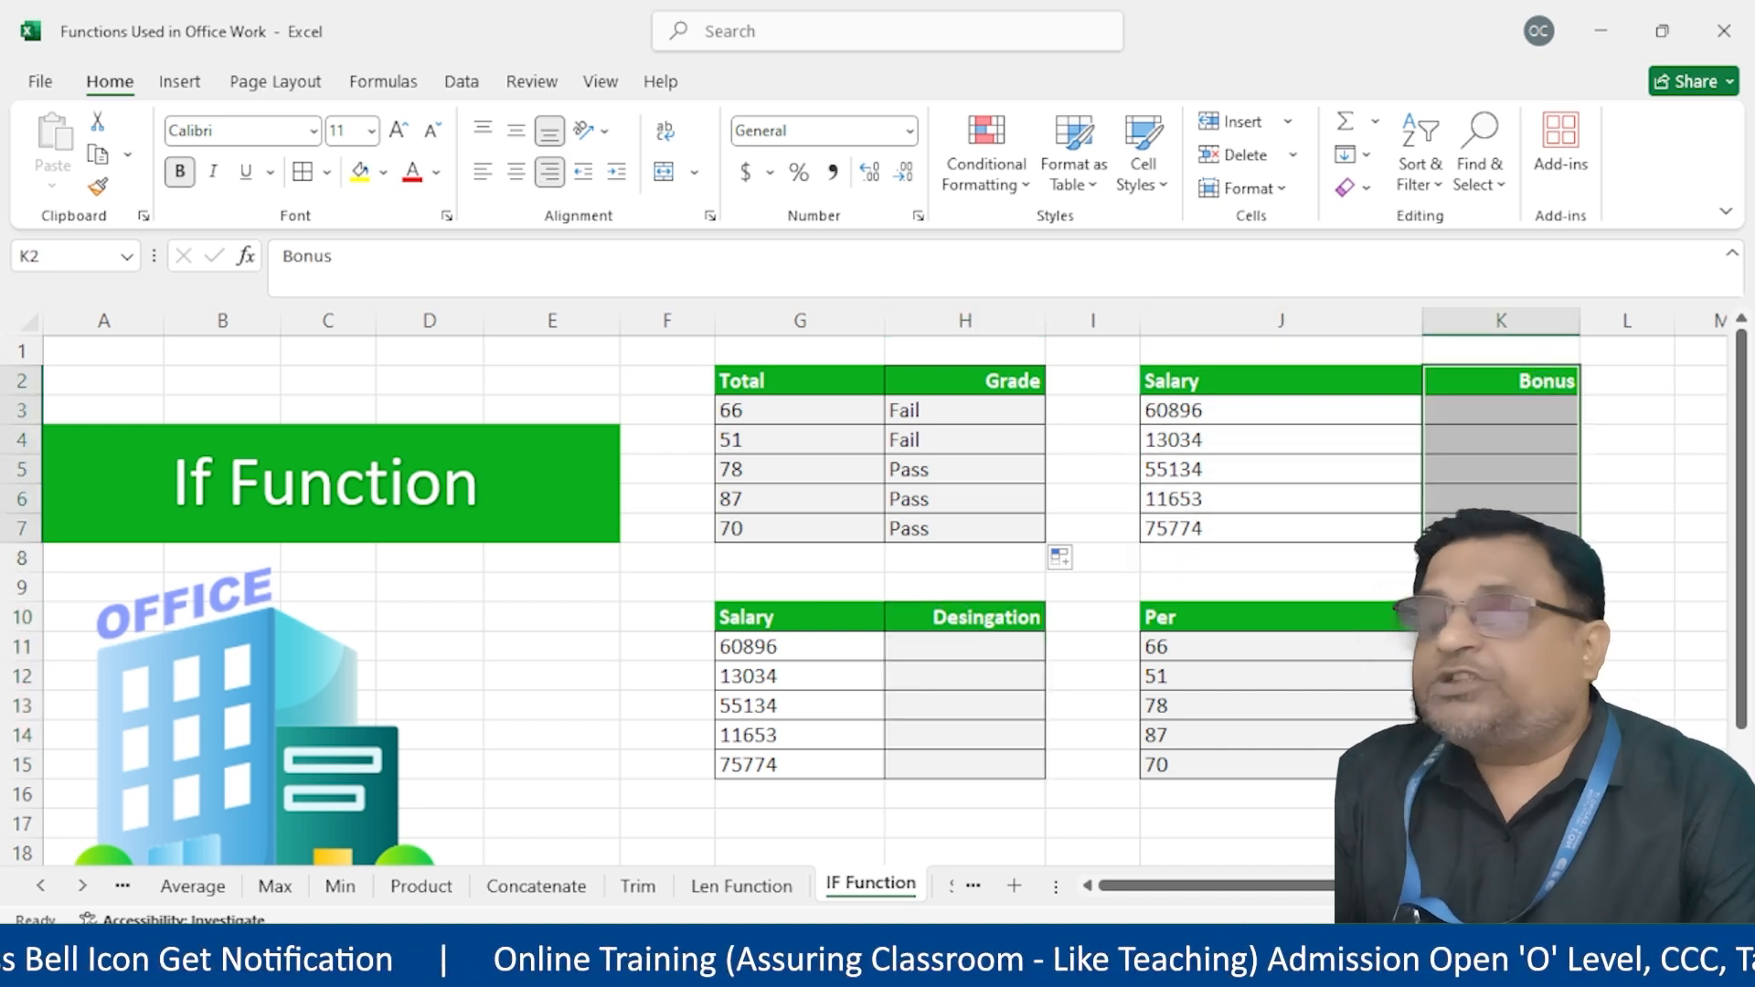
Narrow column J and pick H11 beside the salaries in G11:G15
left_click(1281, 618)
left_click_drag(1423, 321, 1360, 325)
left_click(1229, 649)
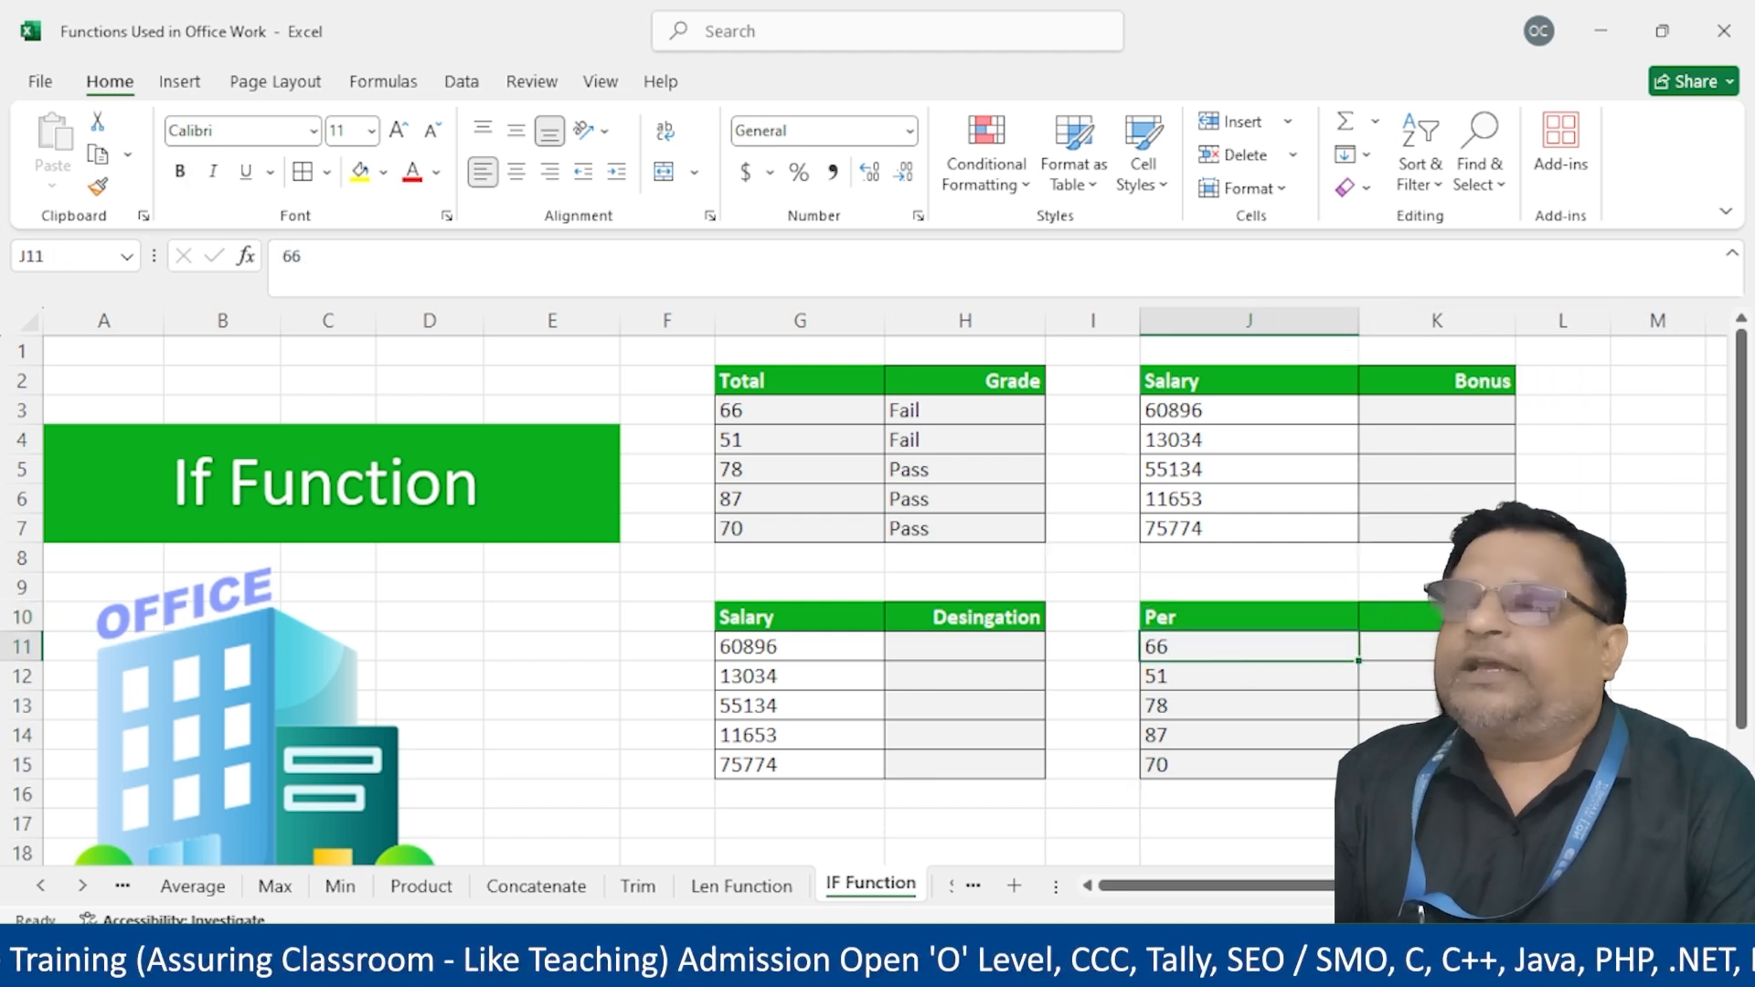
left_click(1389, 395)
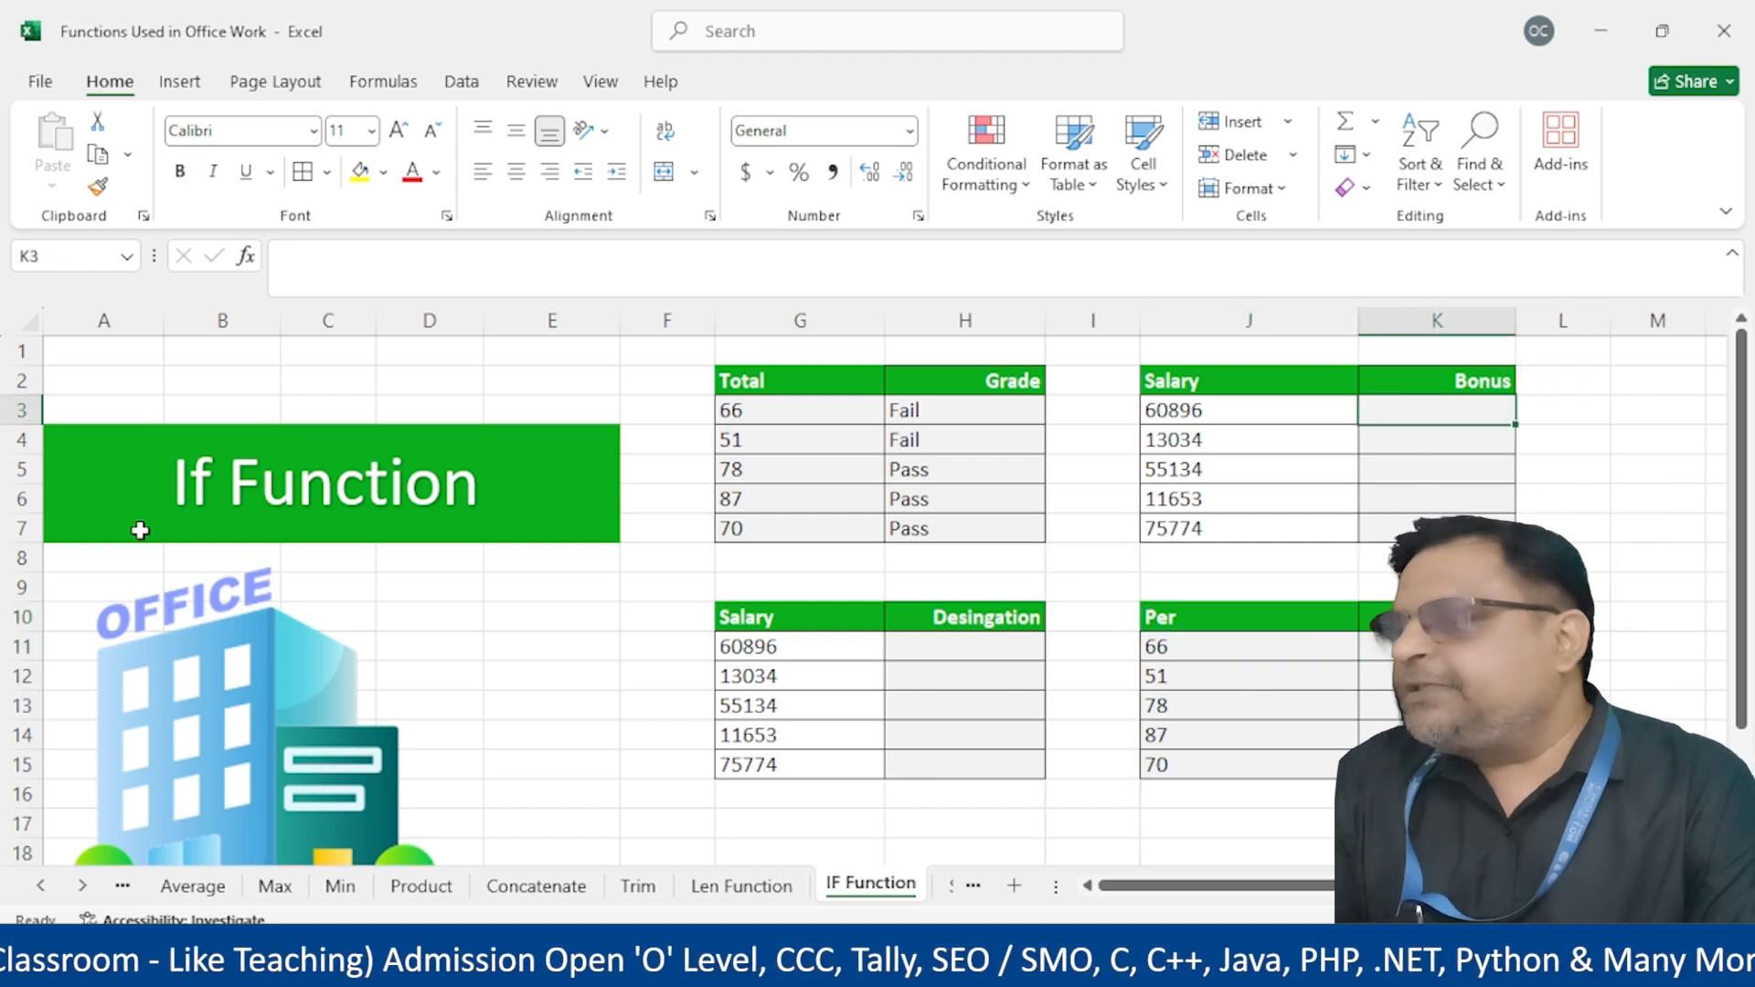
left_click(967, 652)
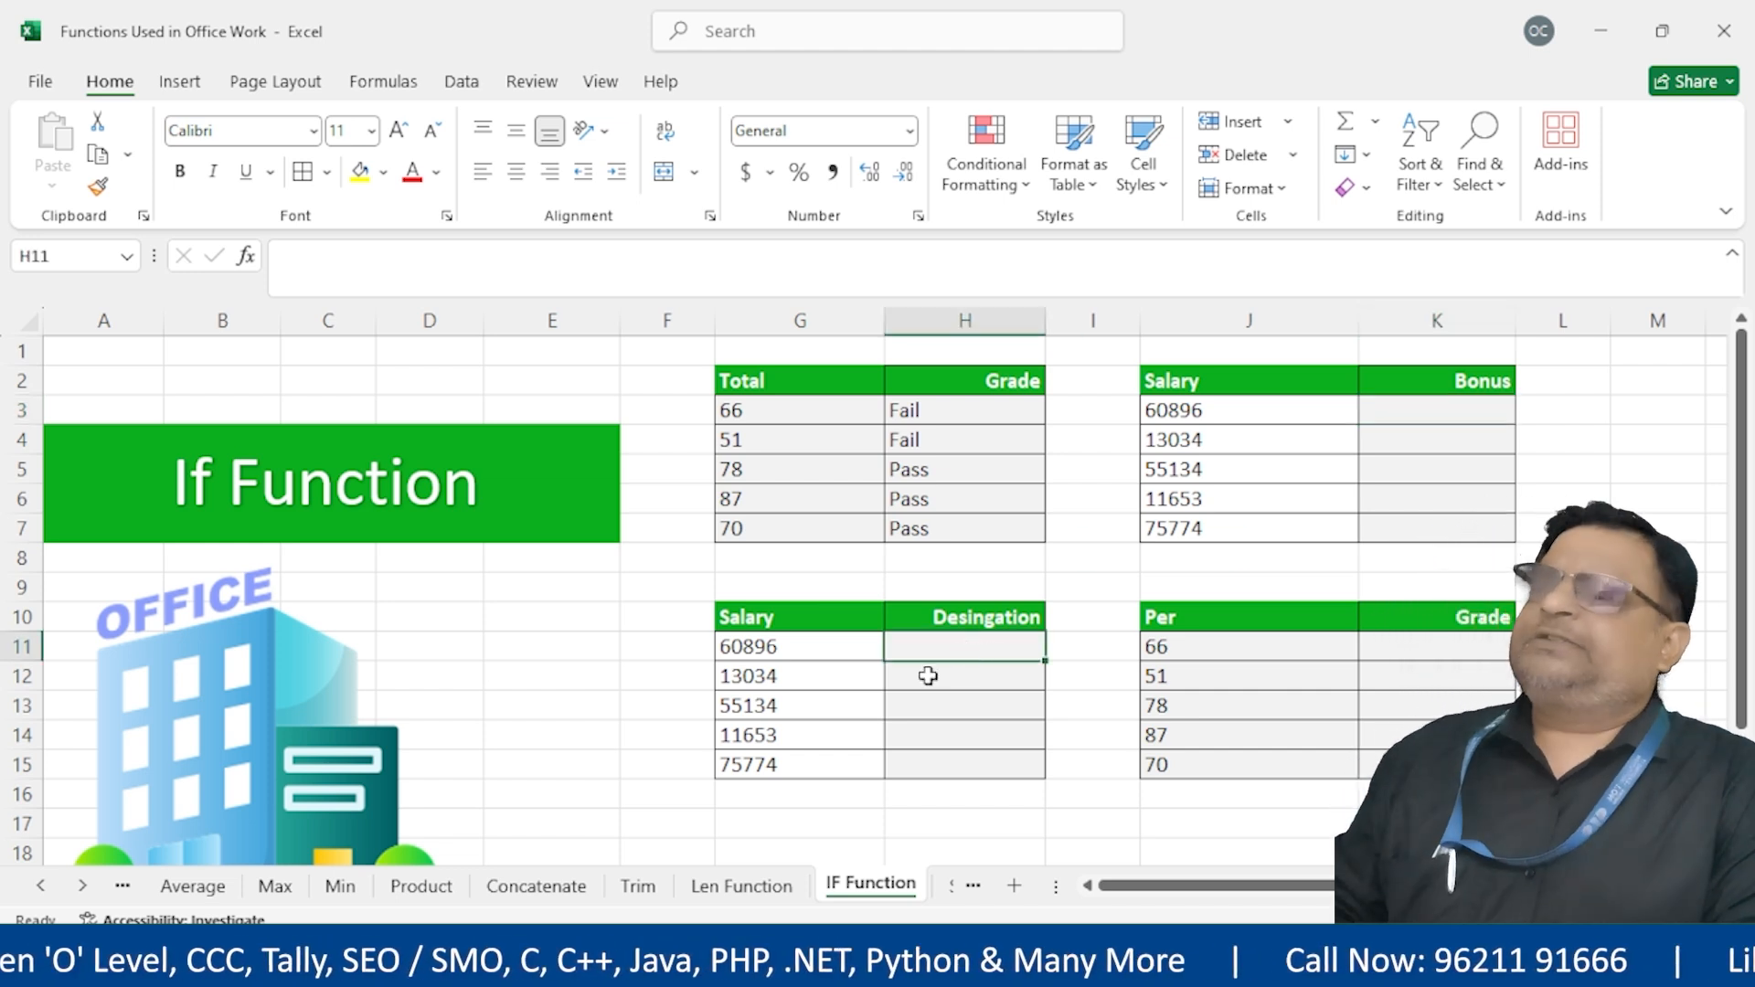
left_click_drag(748, 649, 784, 768)
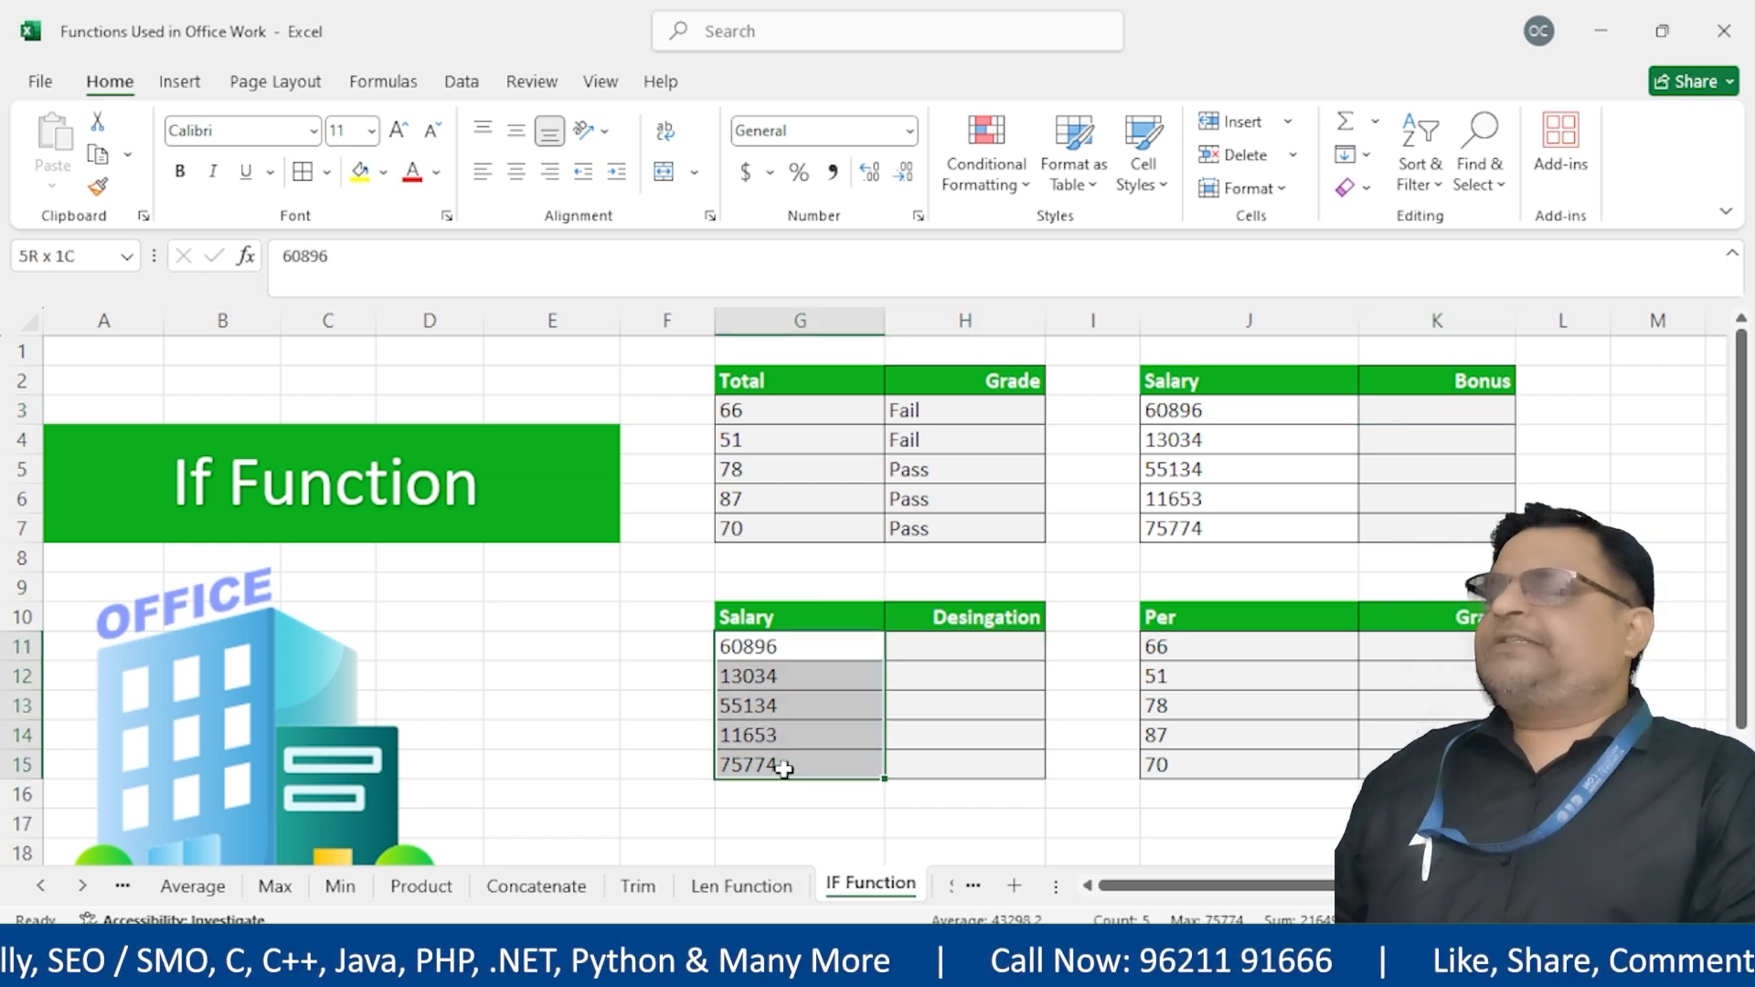
left_click(921, 656)
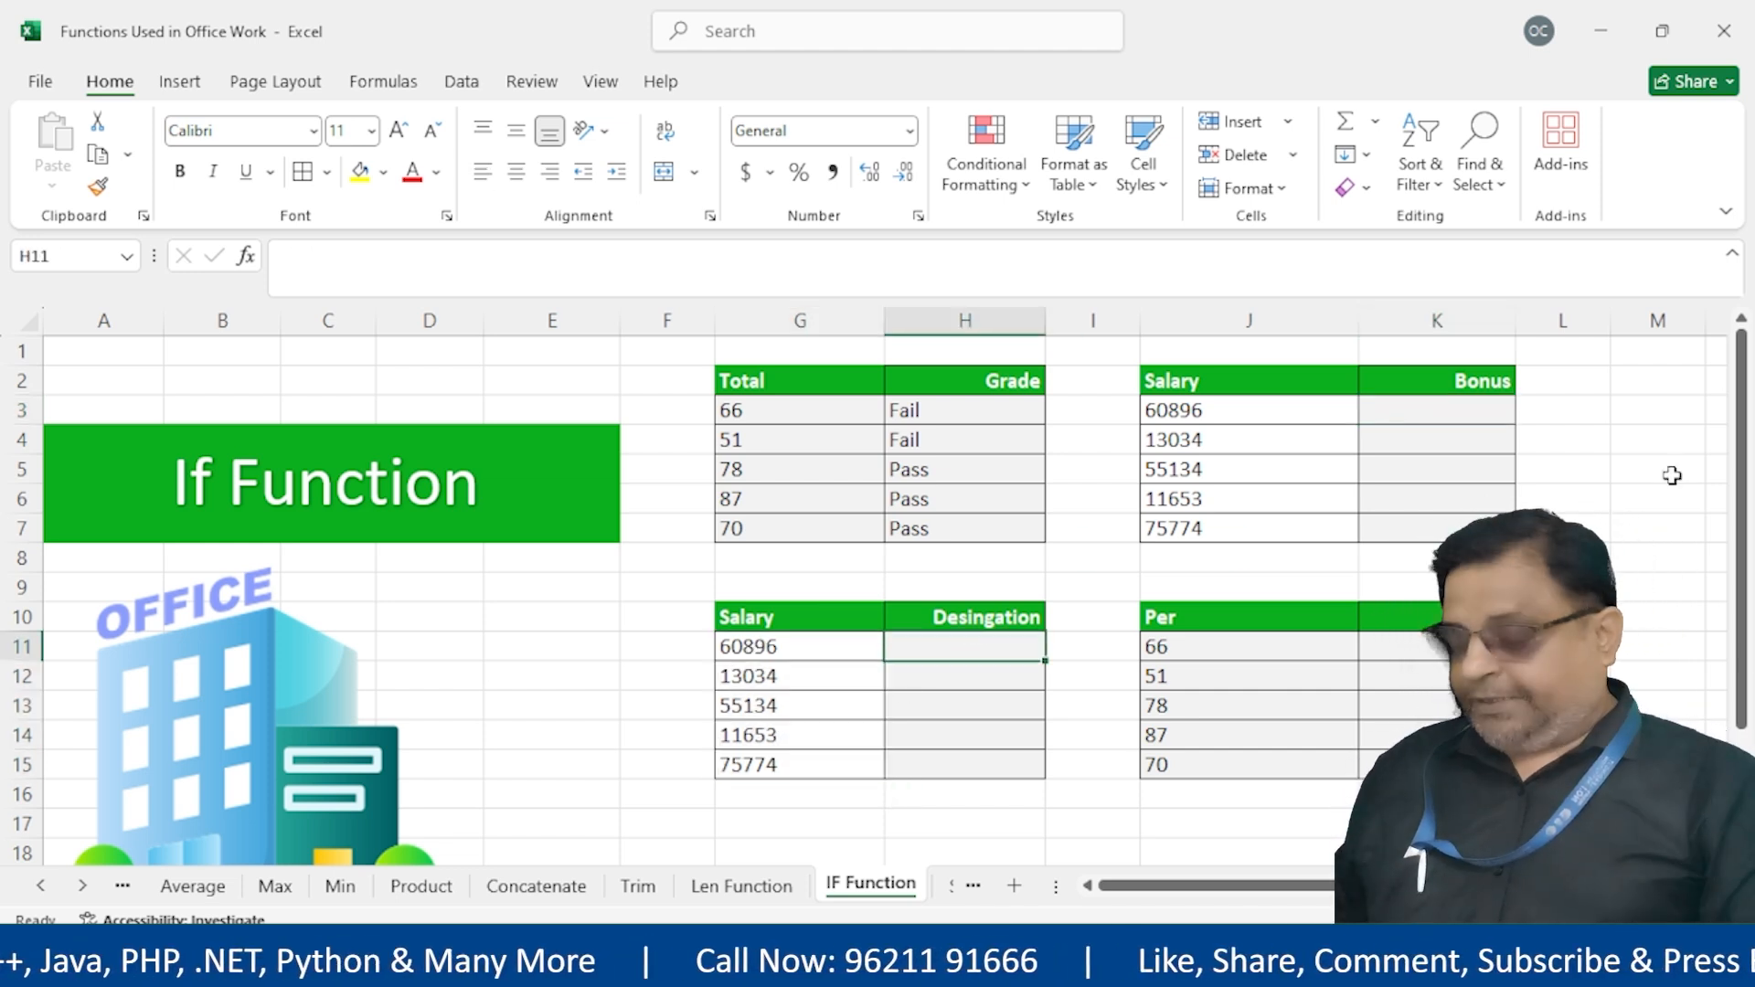
Start a nested IF in H11: Admin when G11>=60000, Manager when G11>=45000
type("=if(")
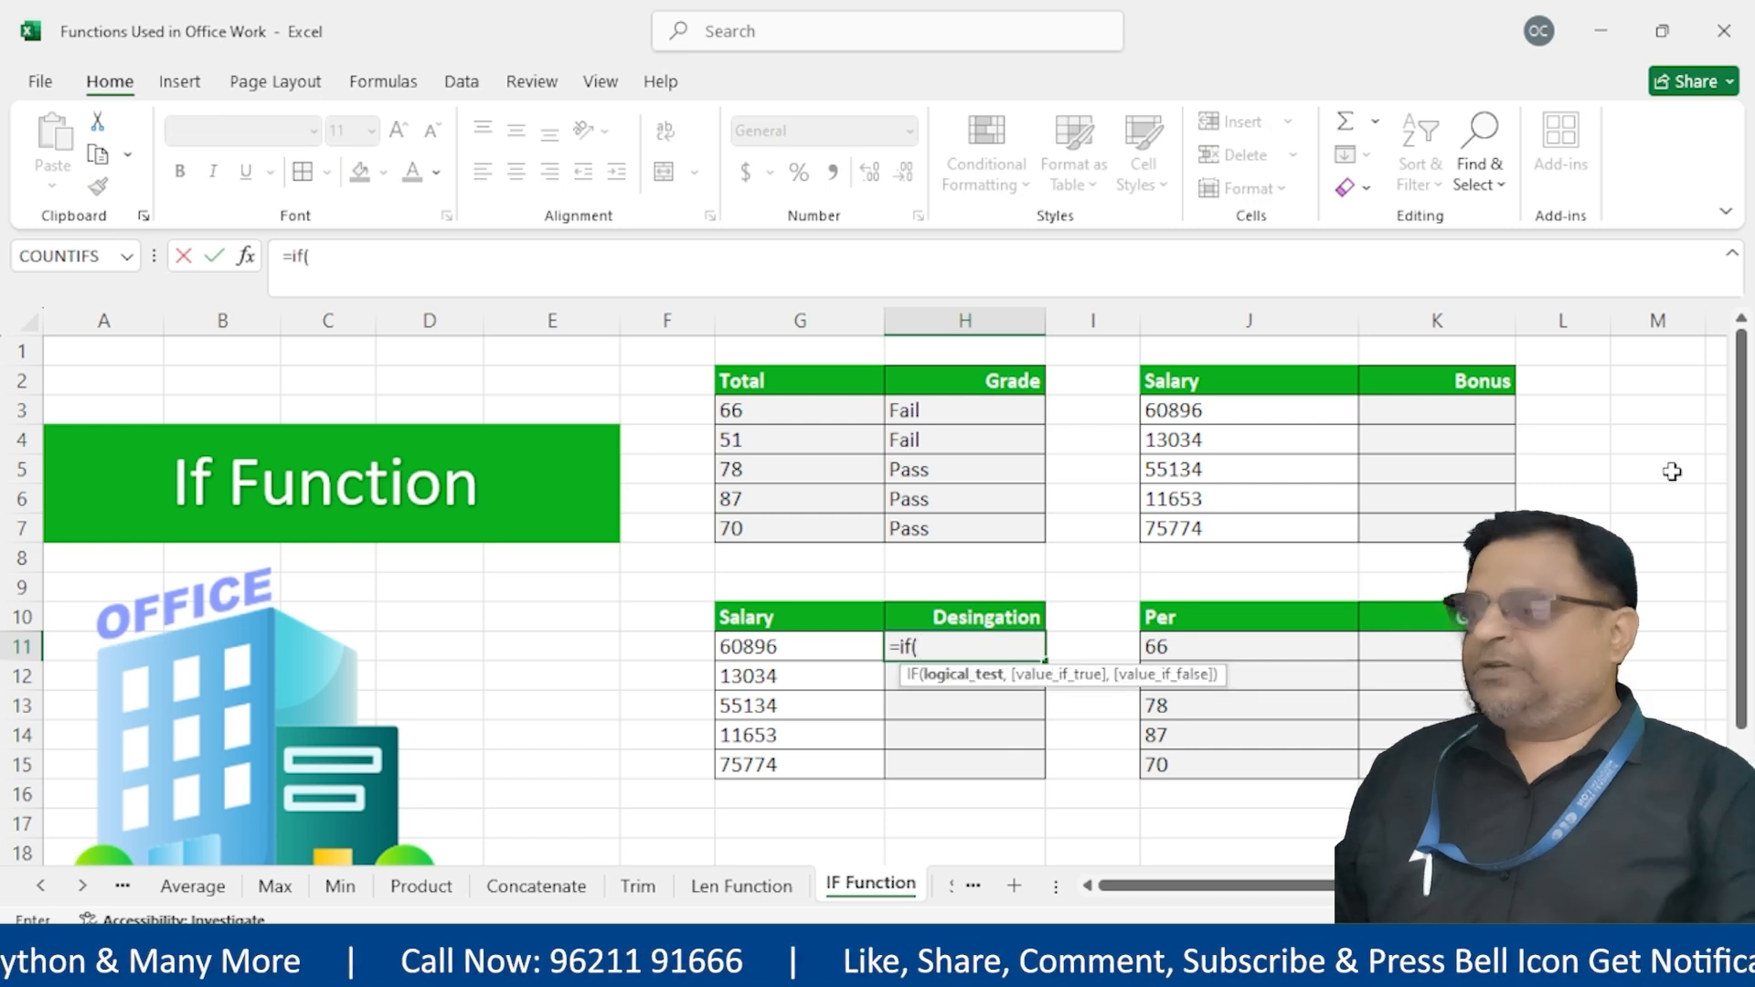
left_click(809, 651)
type(">")
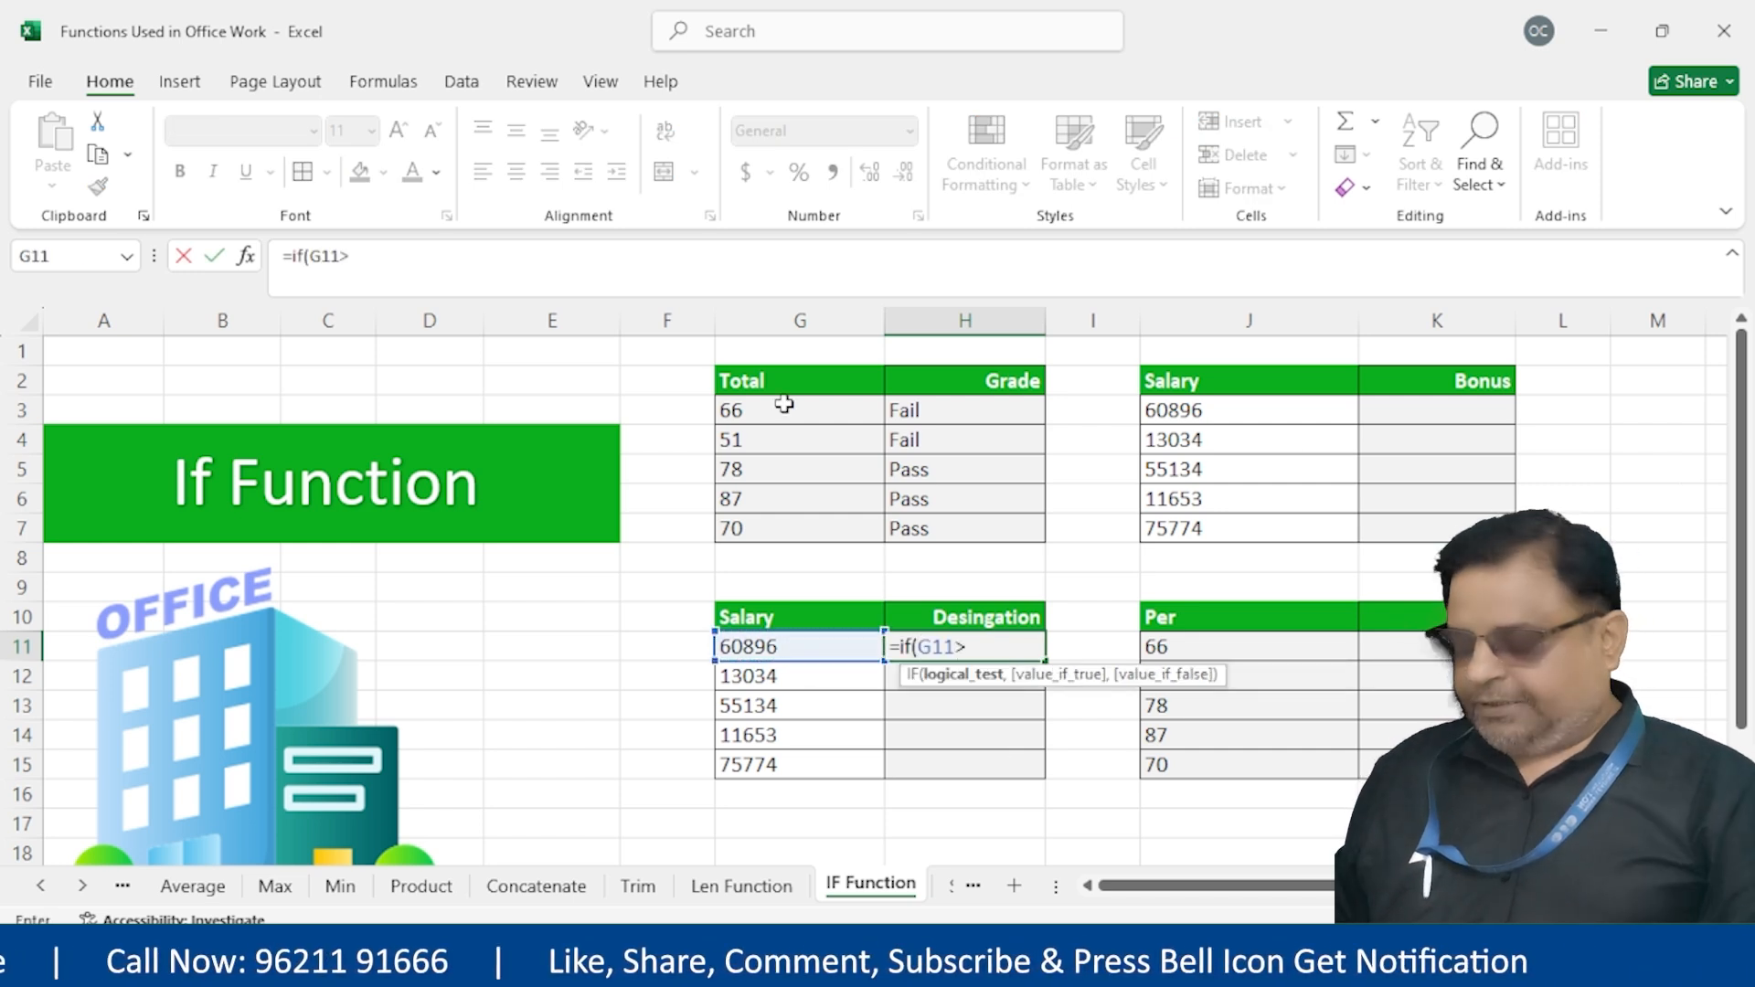
type("=6")
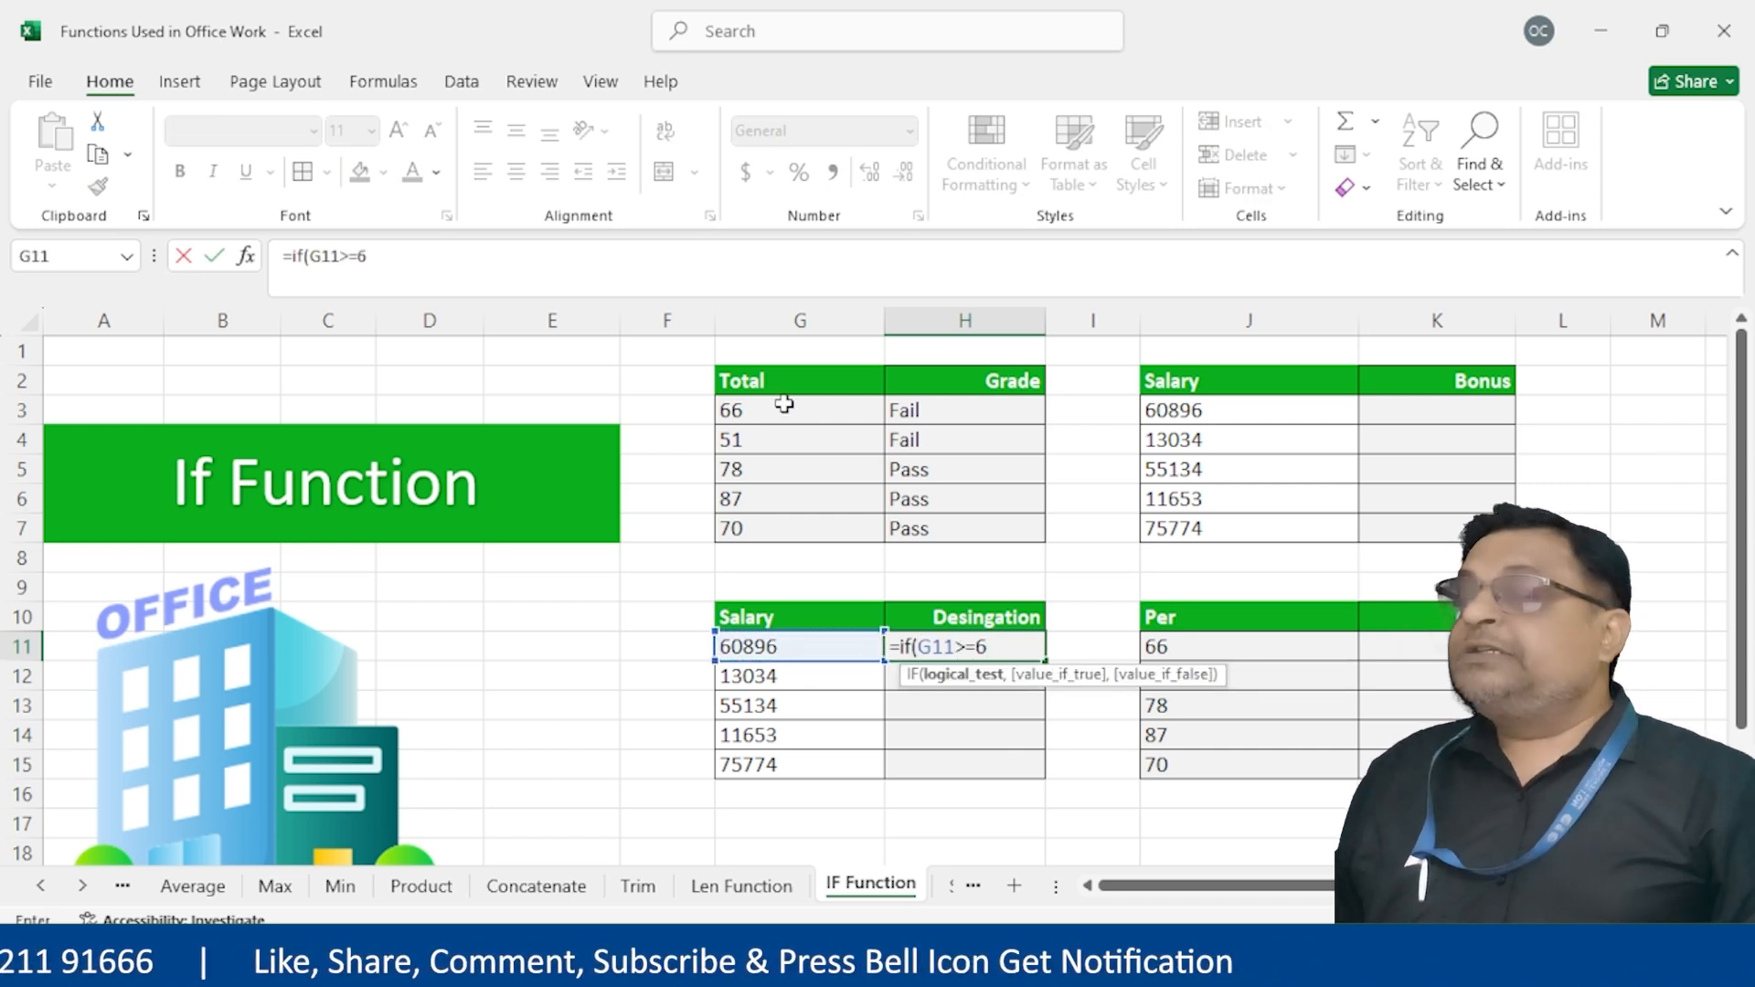
type("0000,\"Admi")
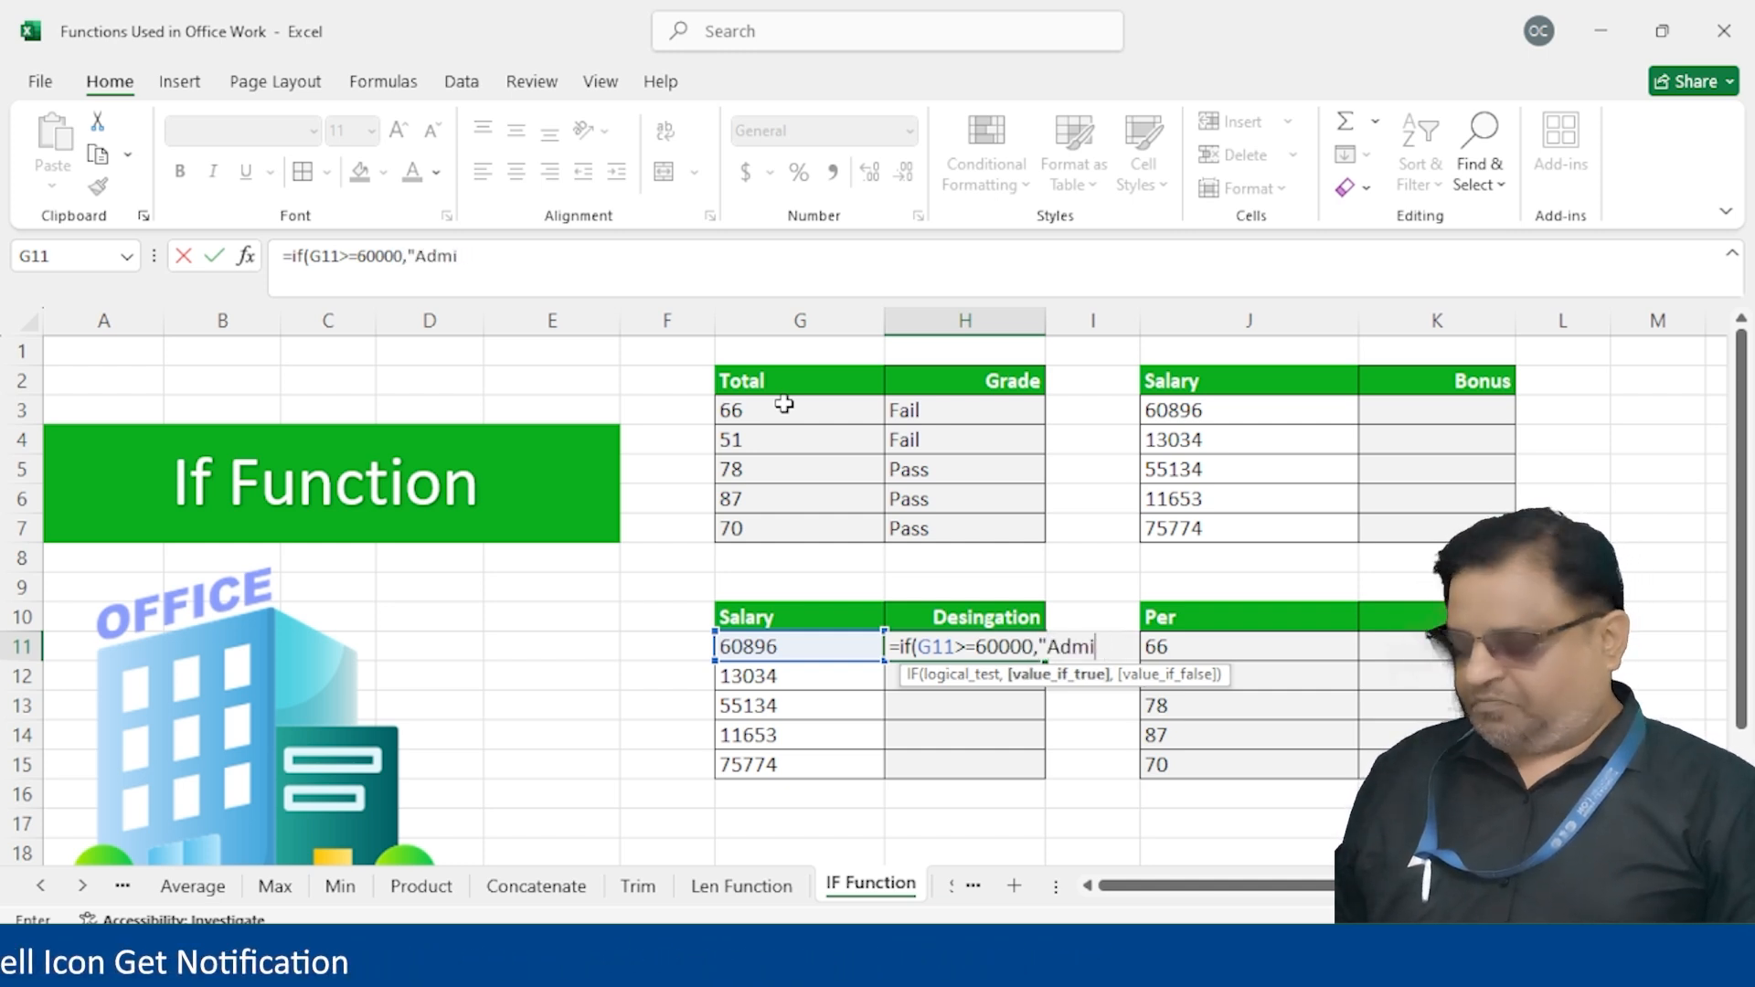
type("nim")
key("BackSpace")
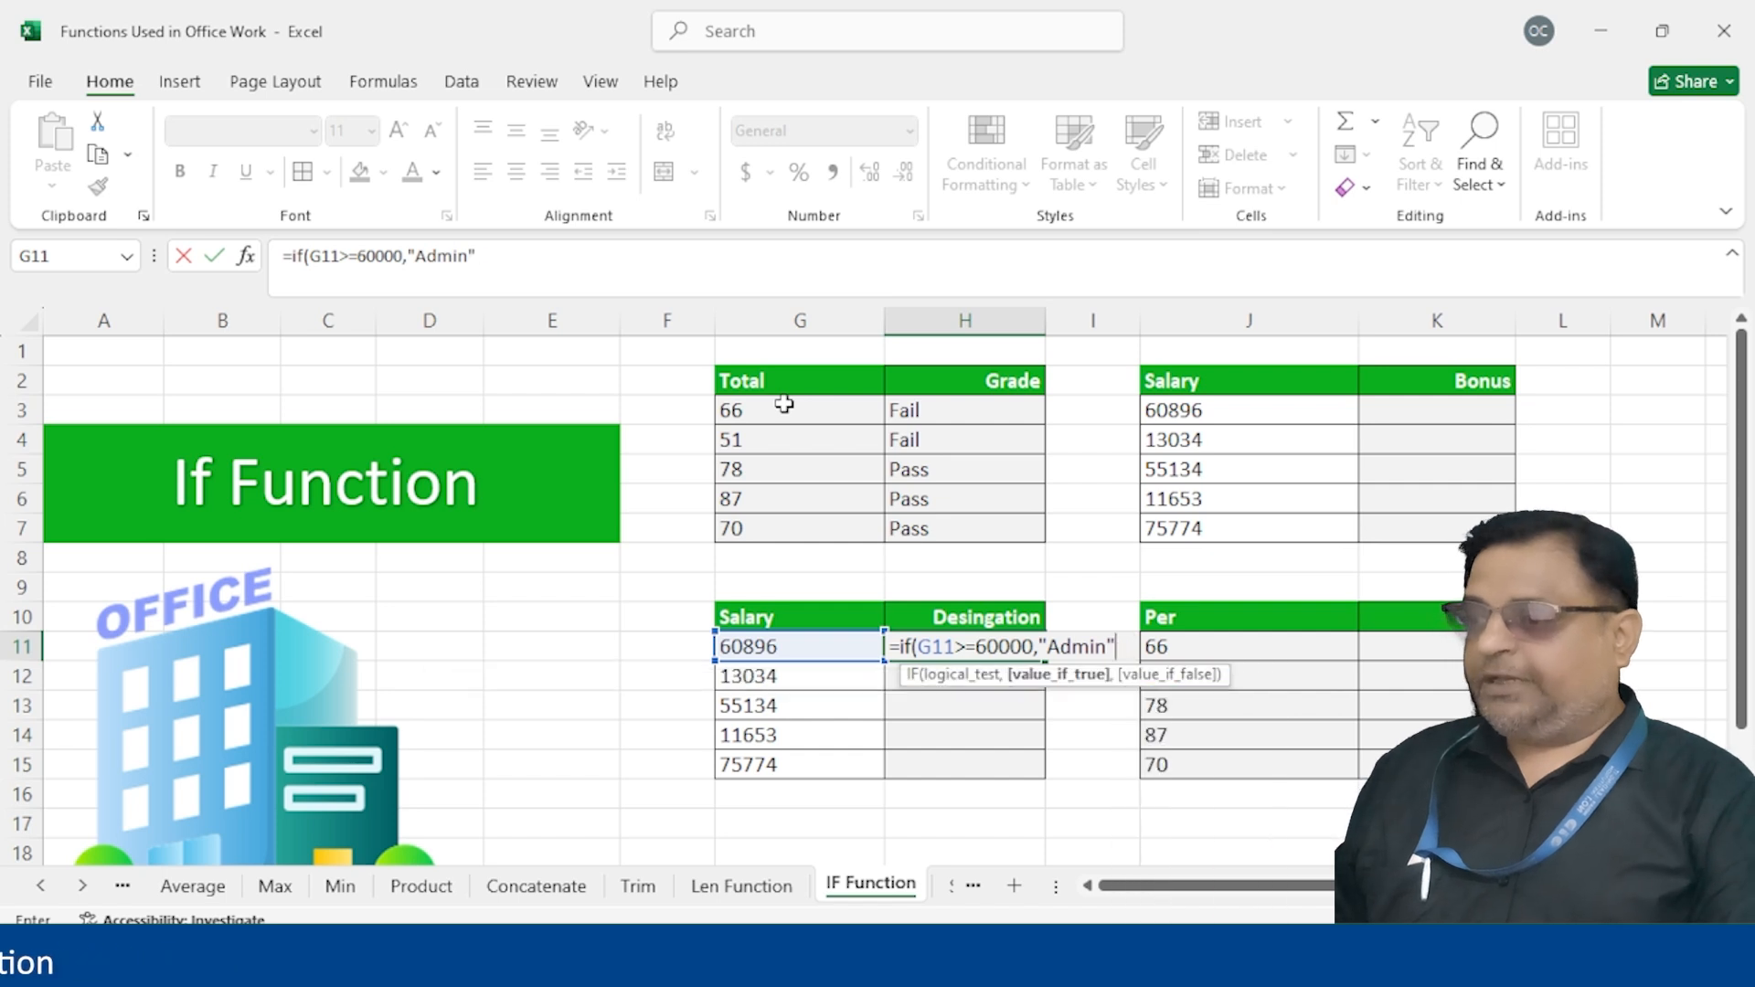
type(",if(")
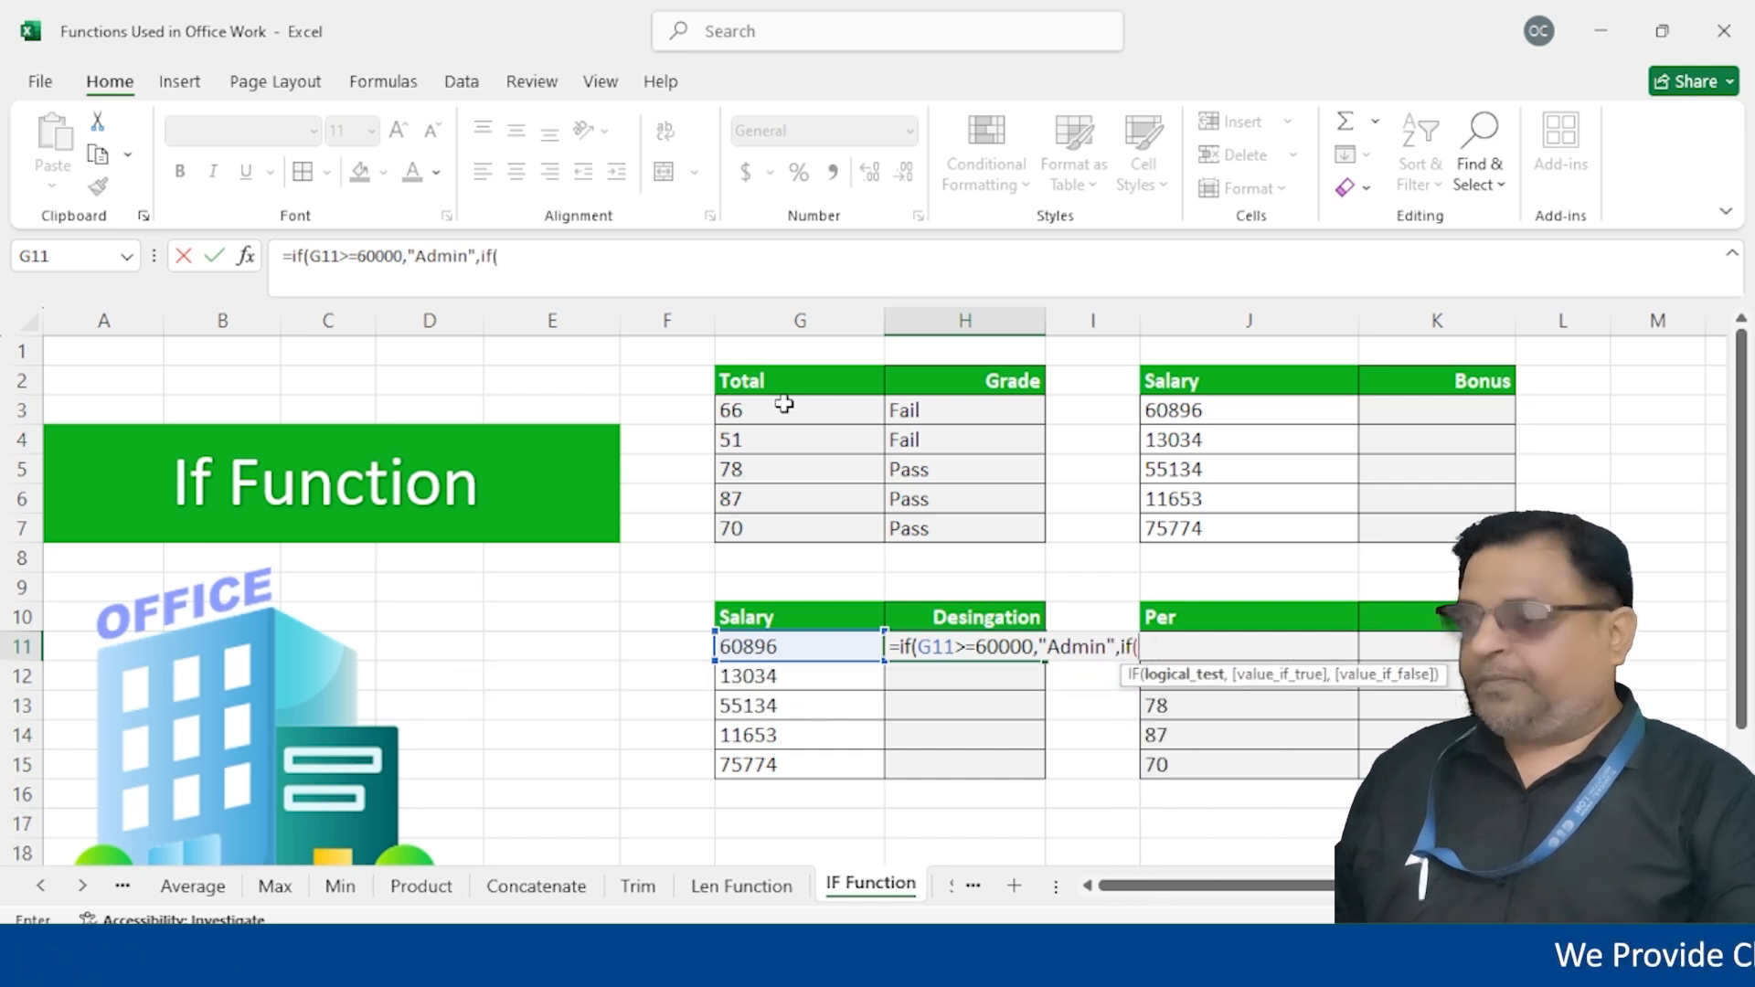
left_click(772, 647)
type(">")
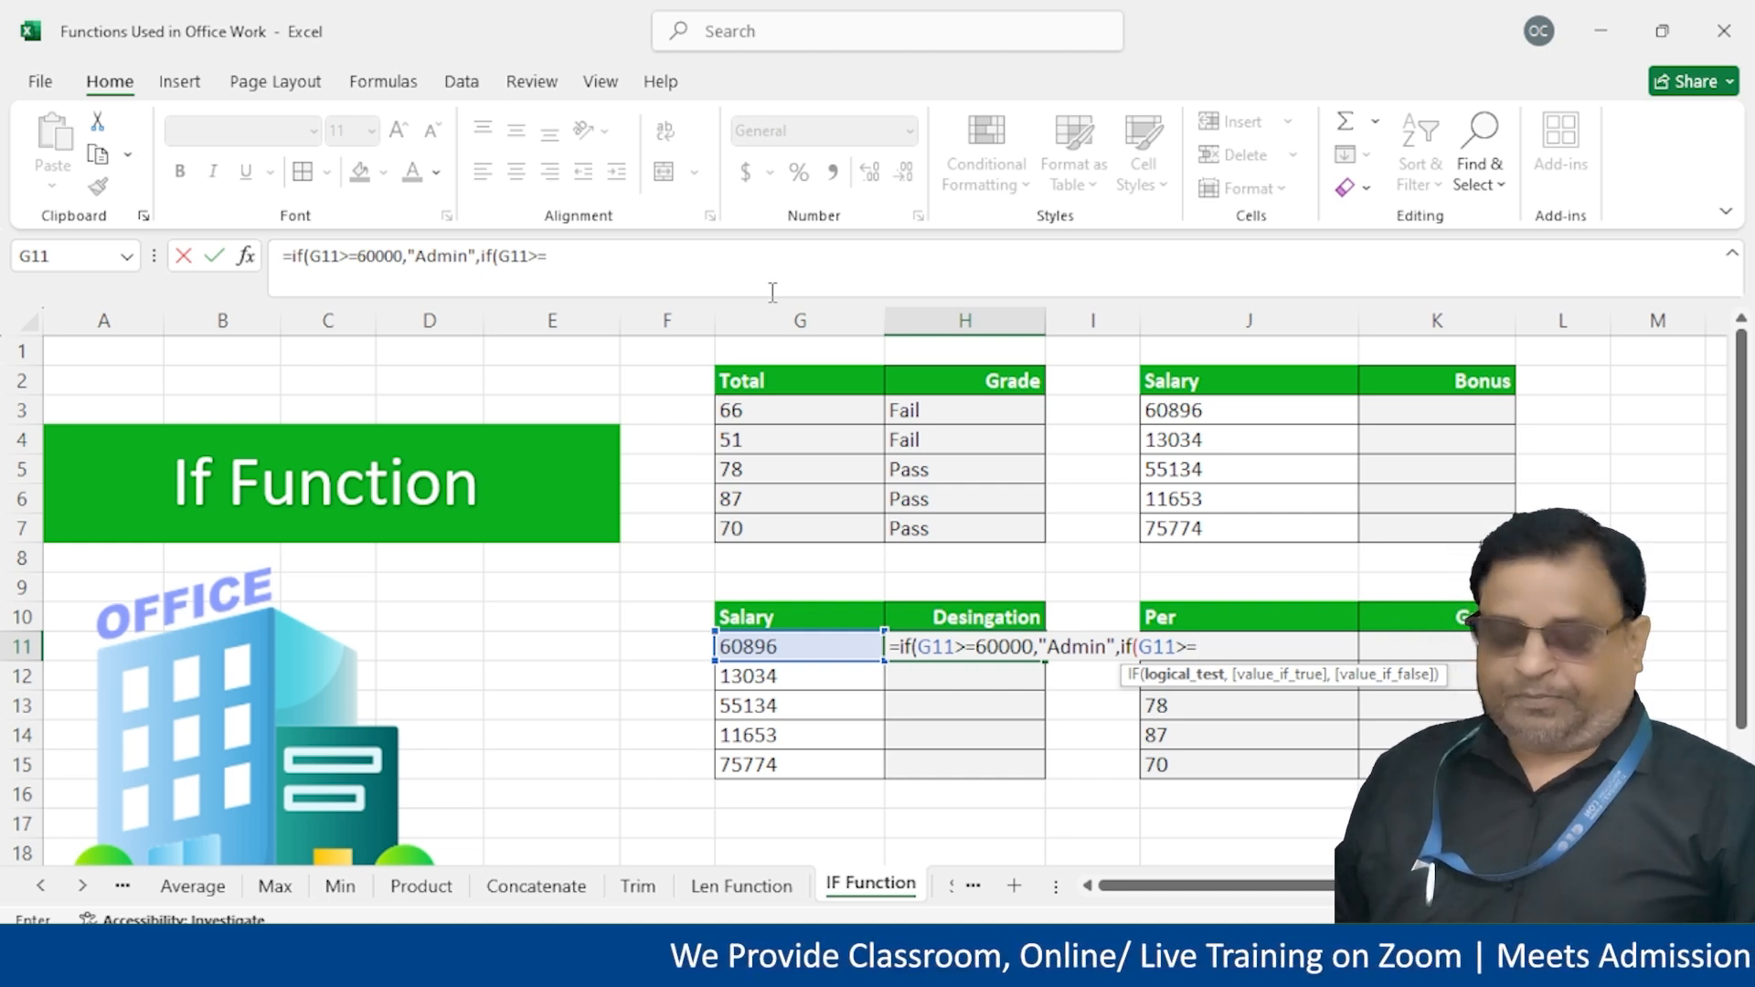
type("=45")
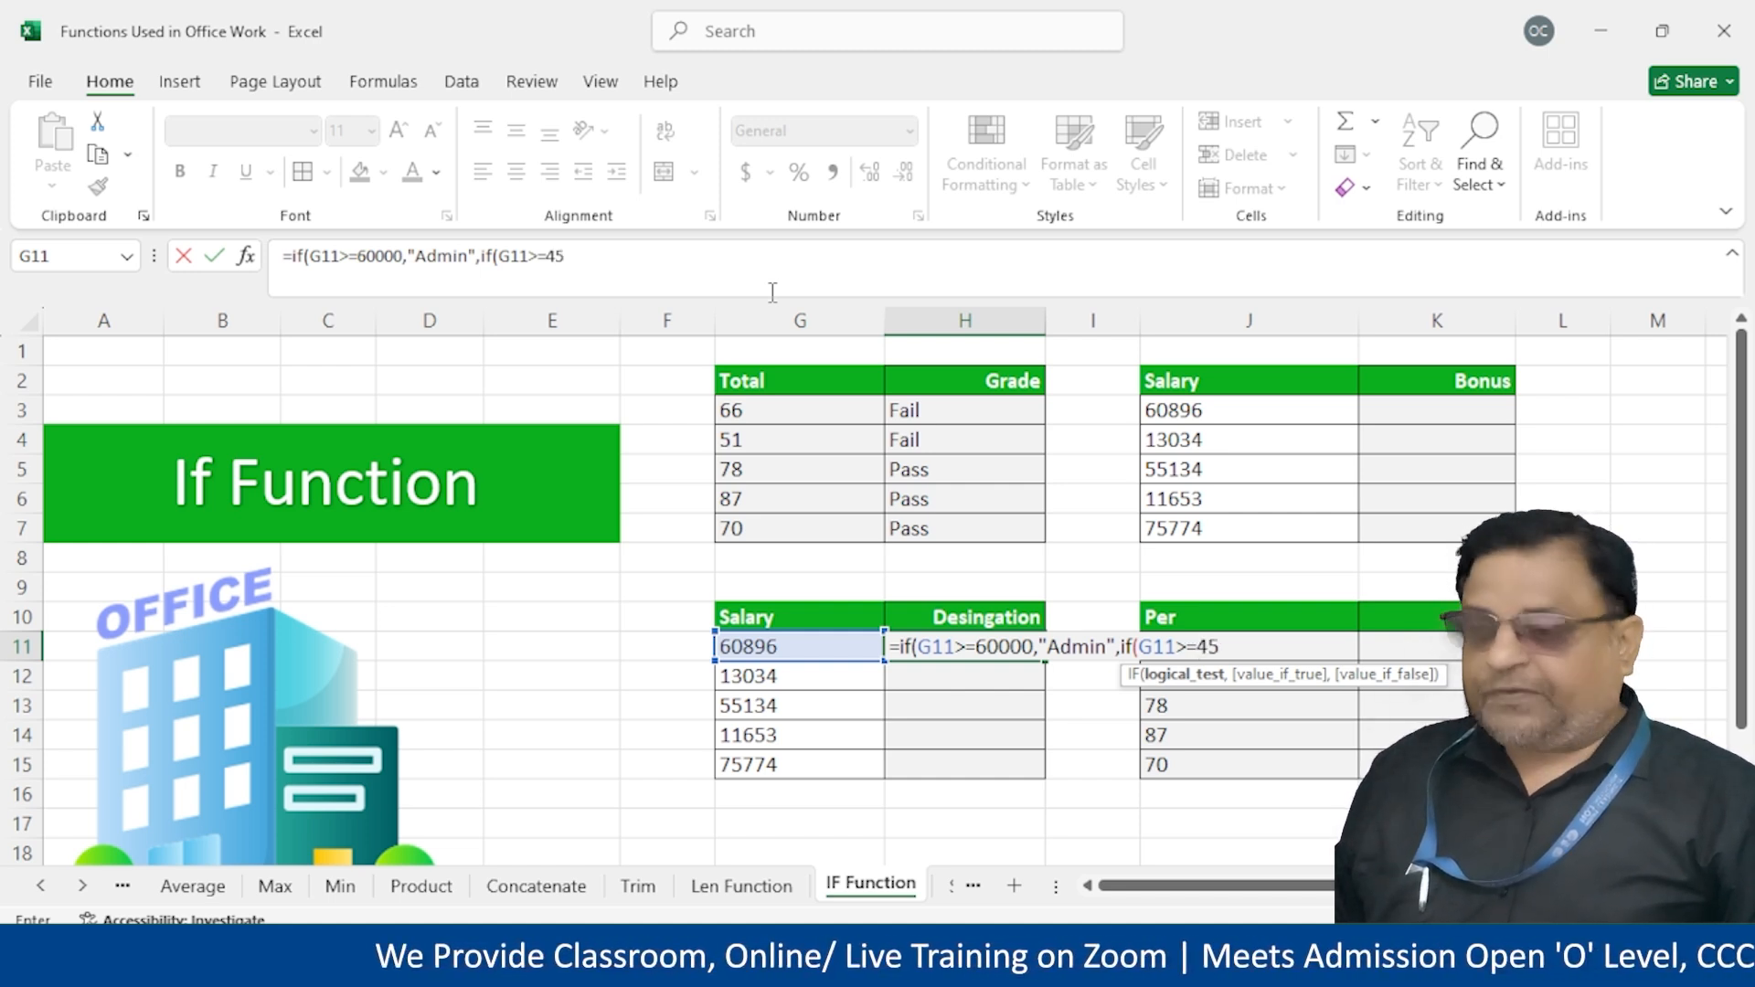
type("000,\"")
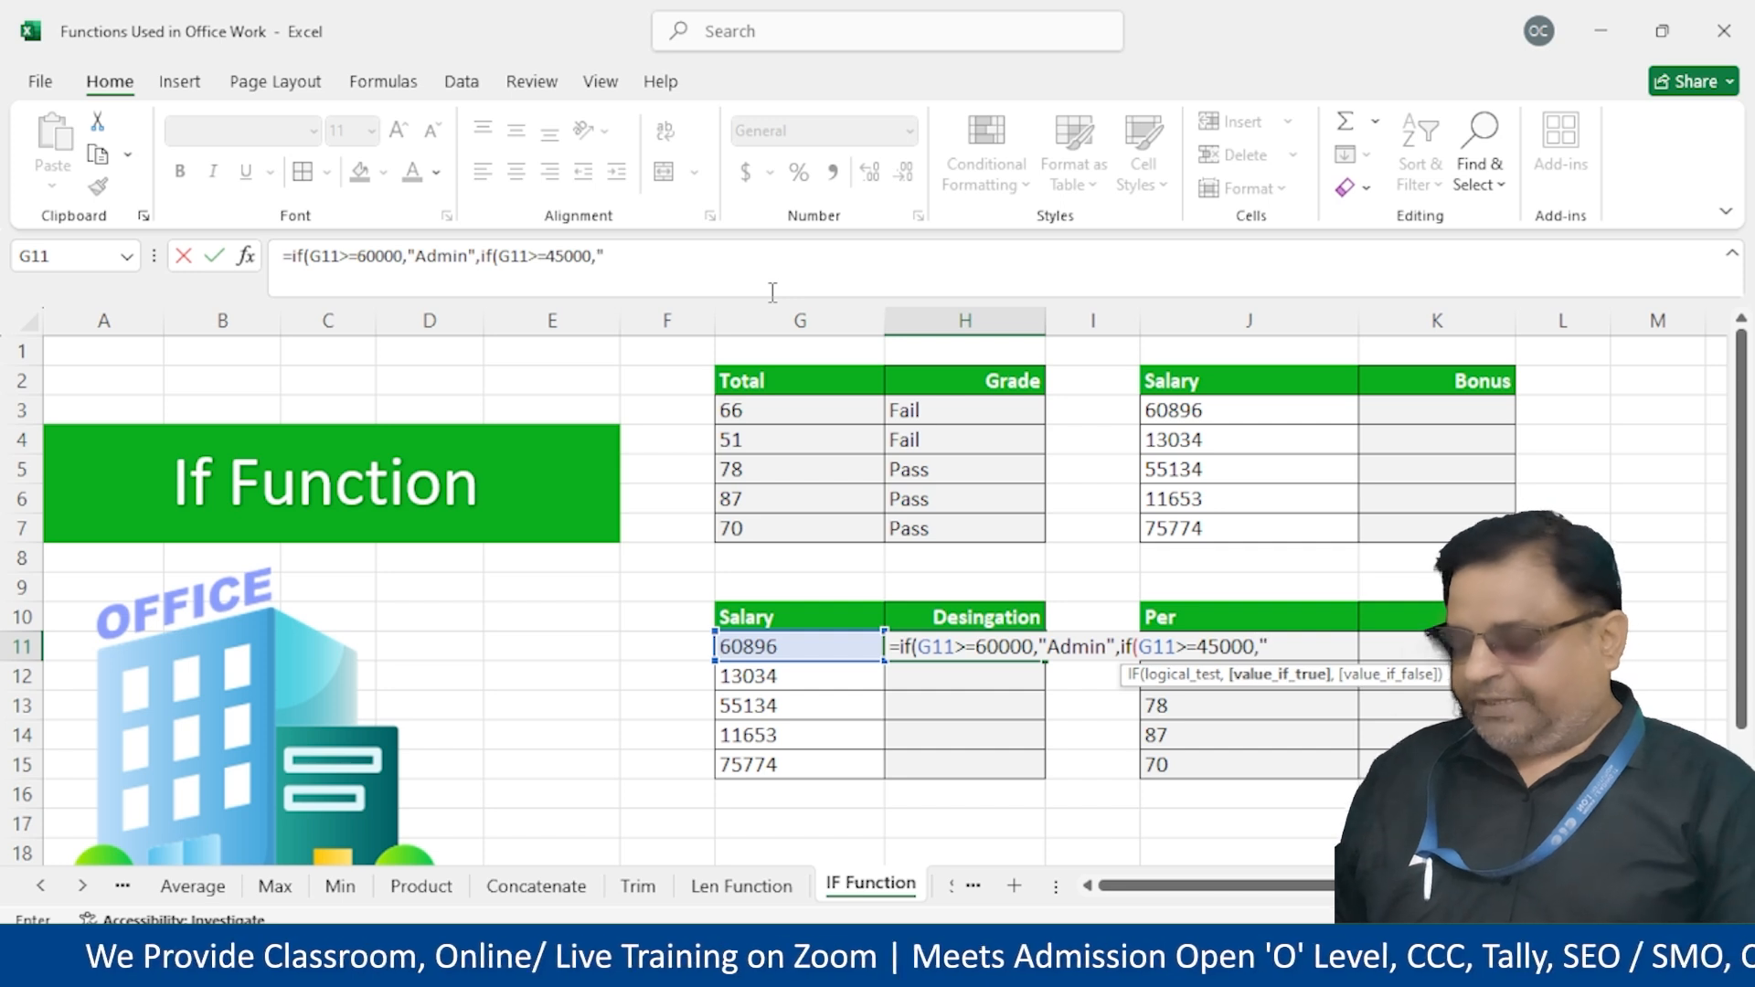
type("Man")
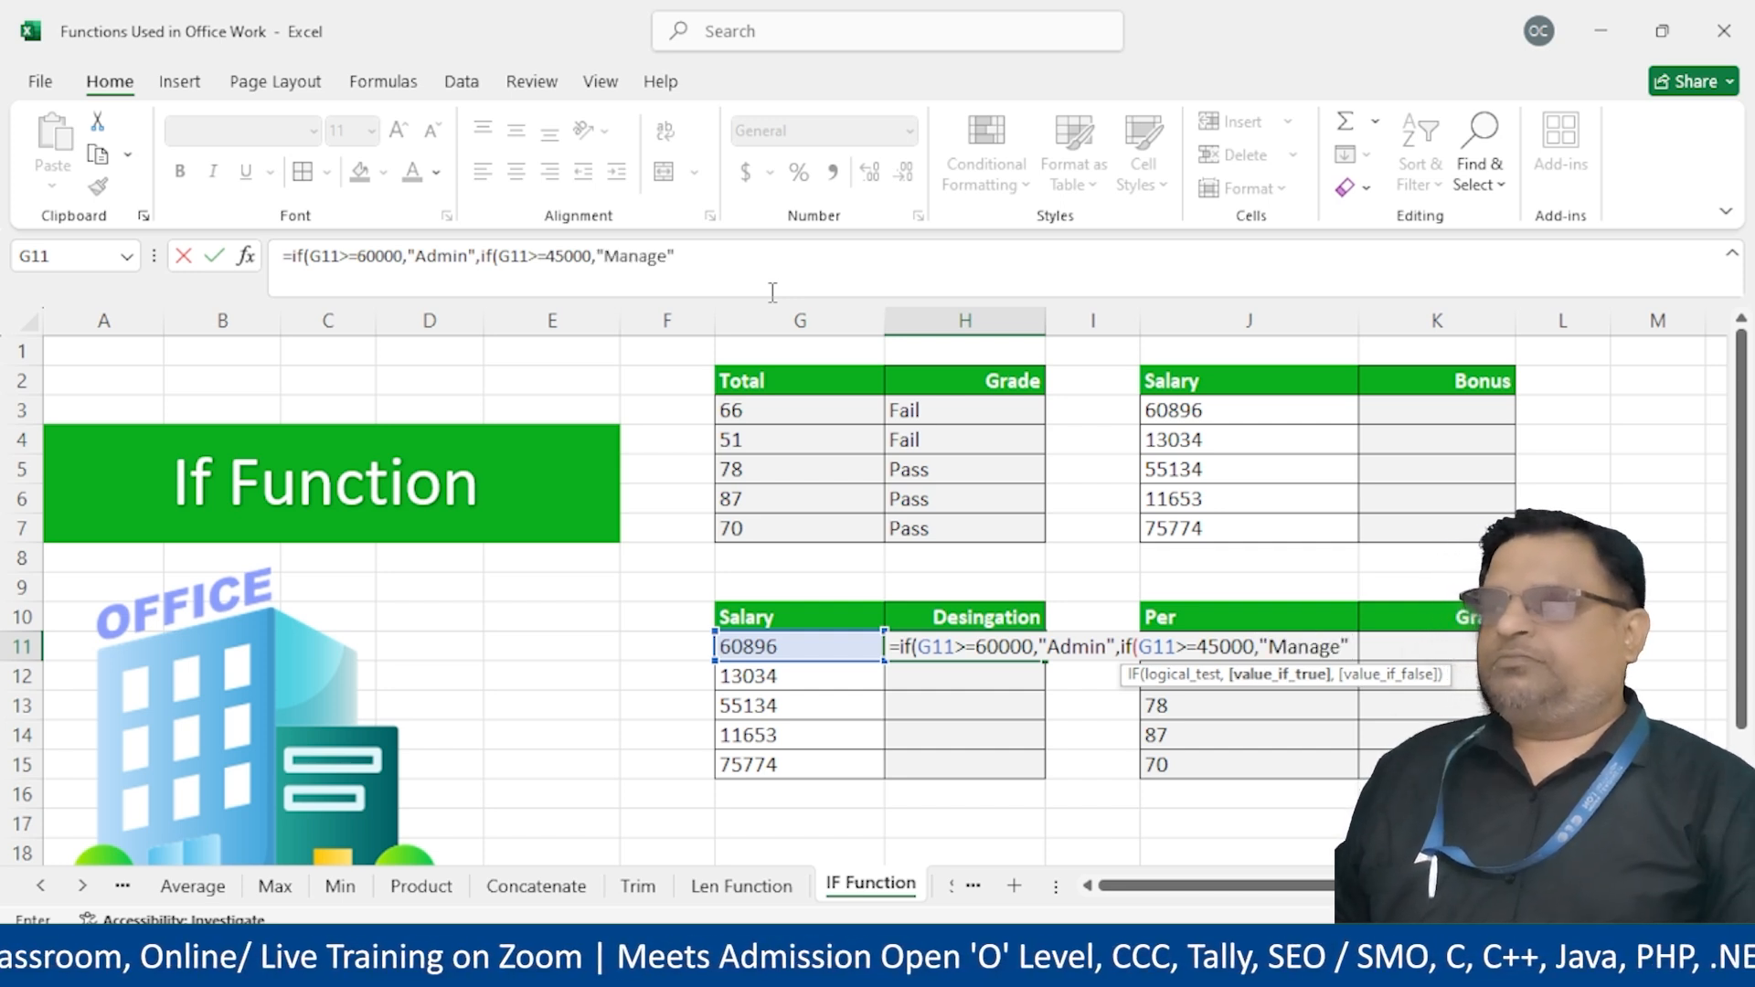
type("ager\",if(")
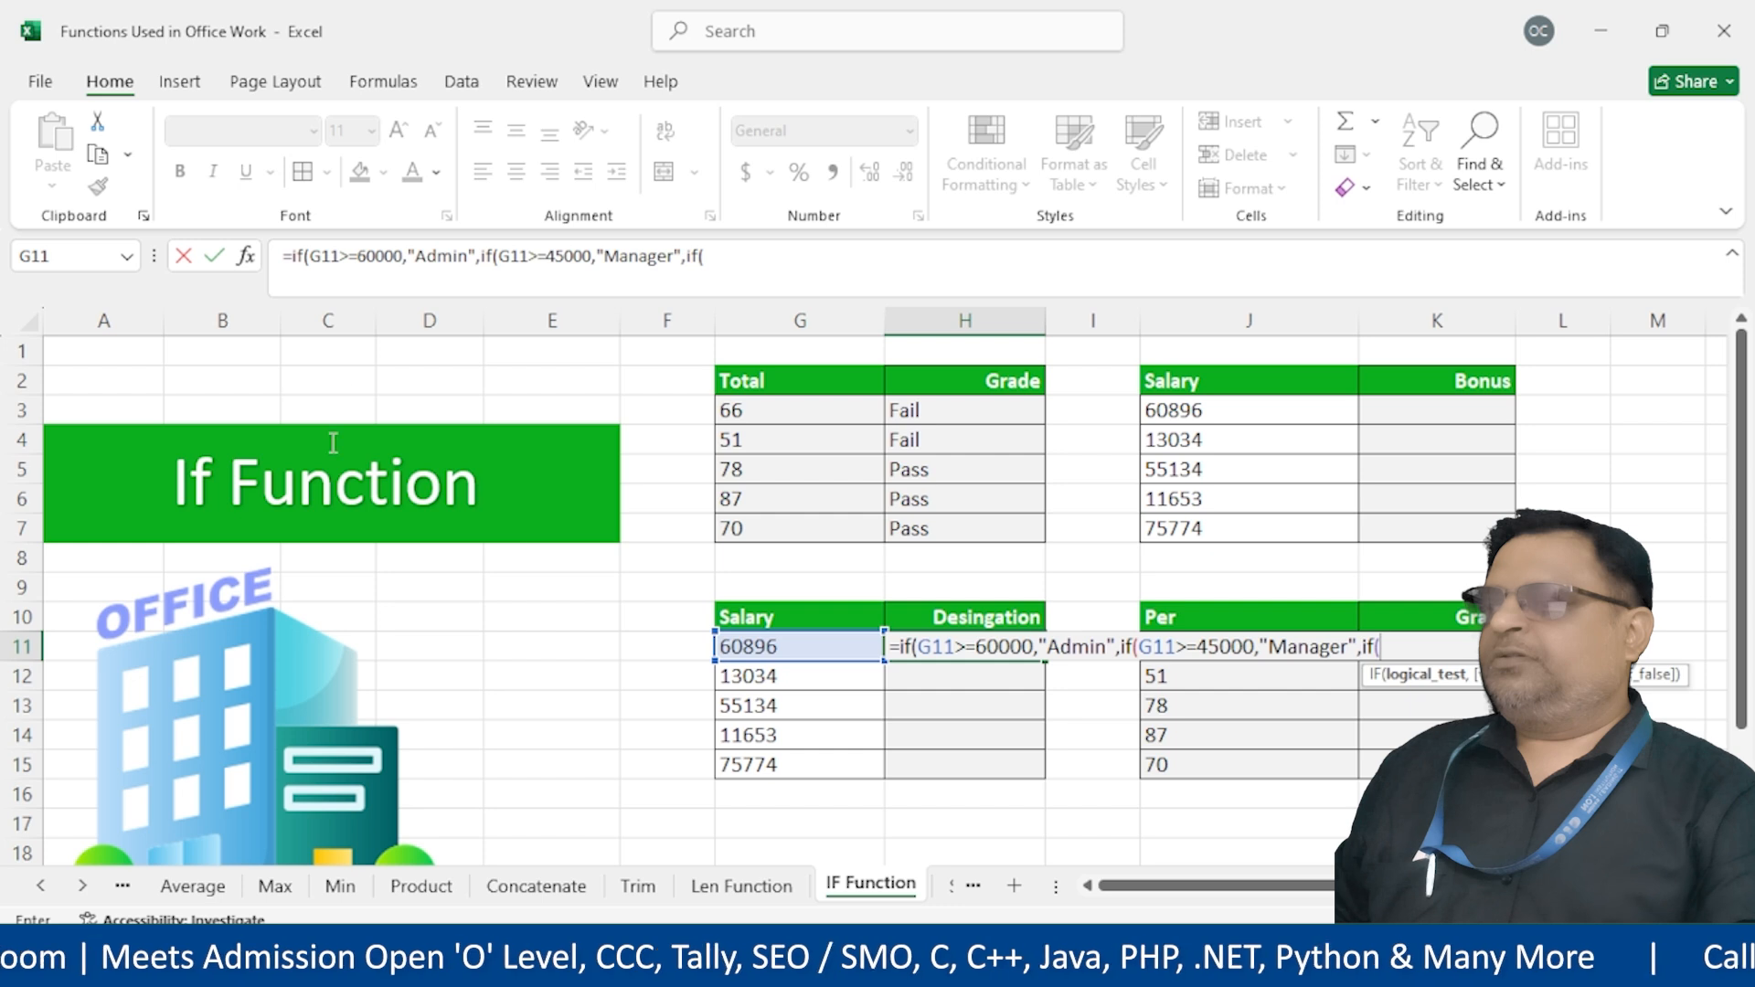
Finish it with Trainer at 30000 or more, Backoffice otherwise, and enter the formula
left_click(768, 646)
type(">=")
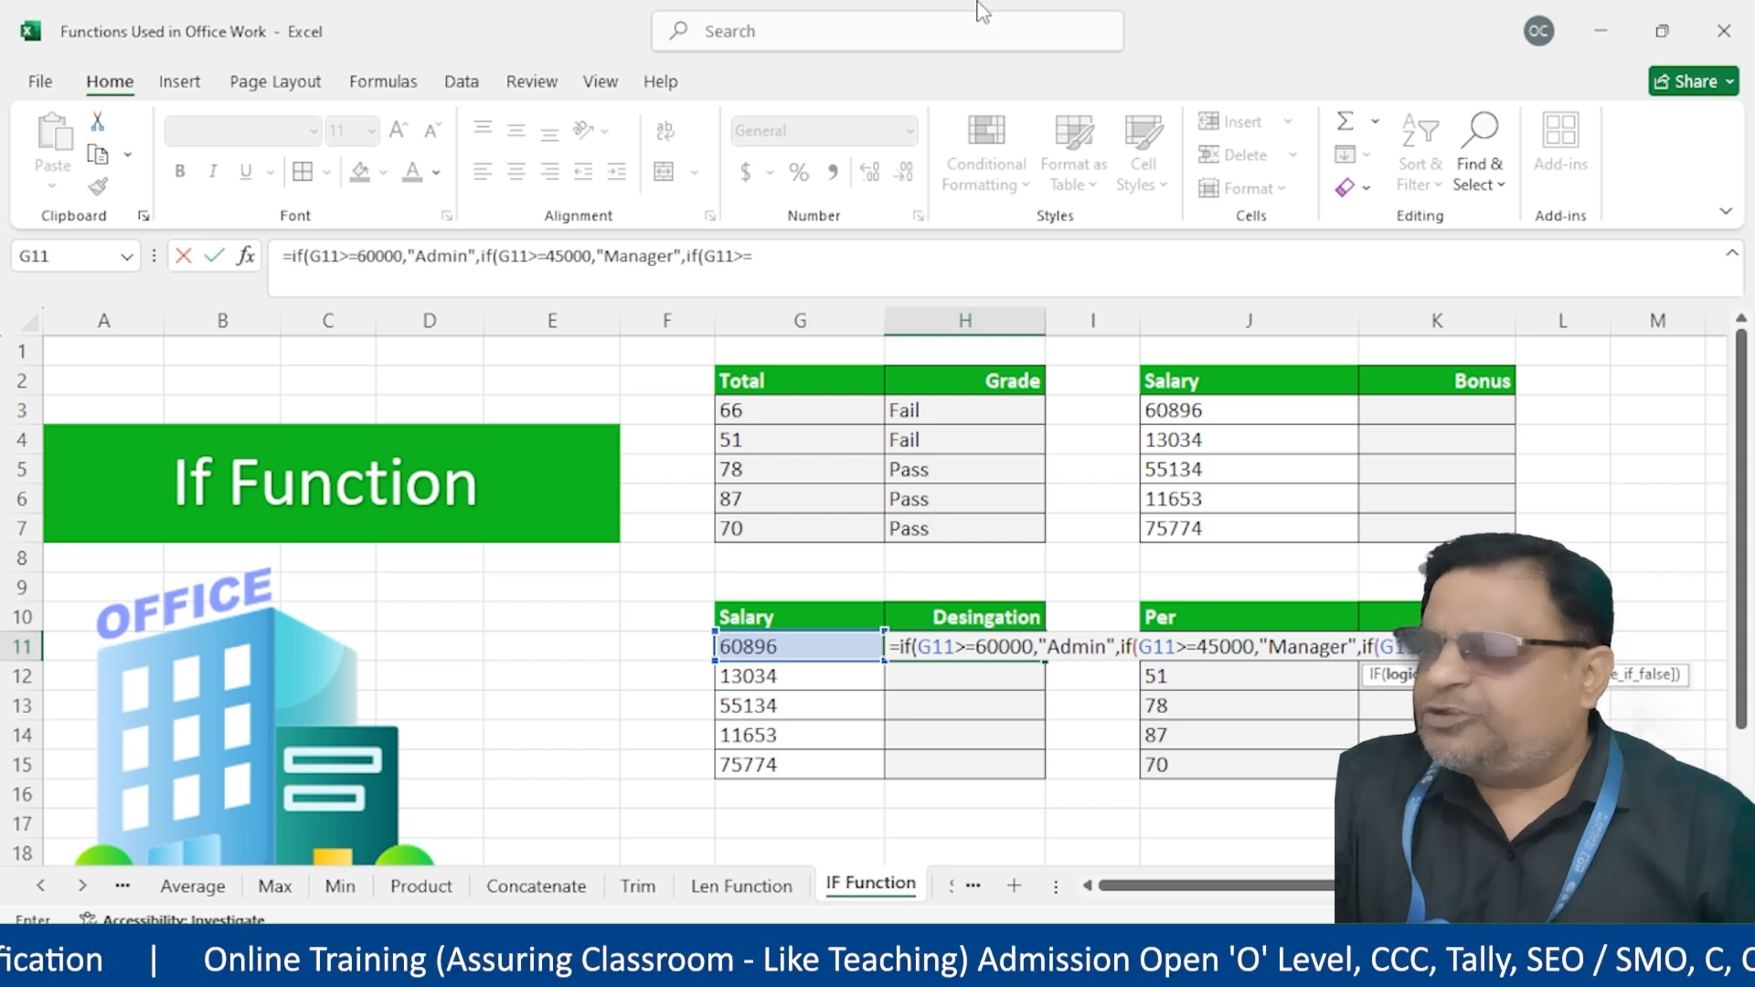
type("30000,\"")
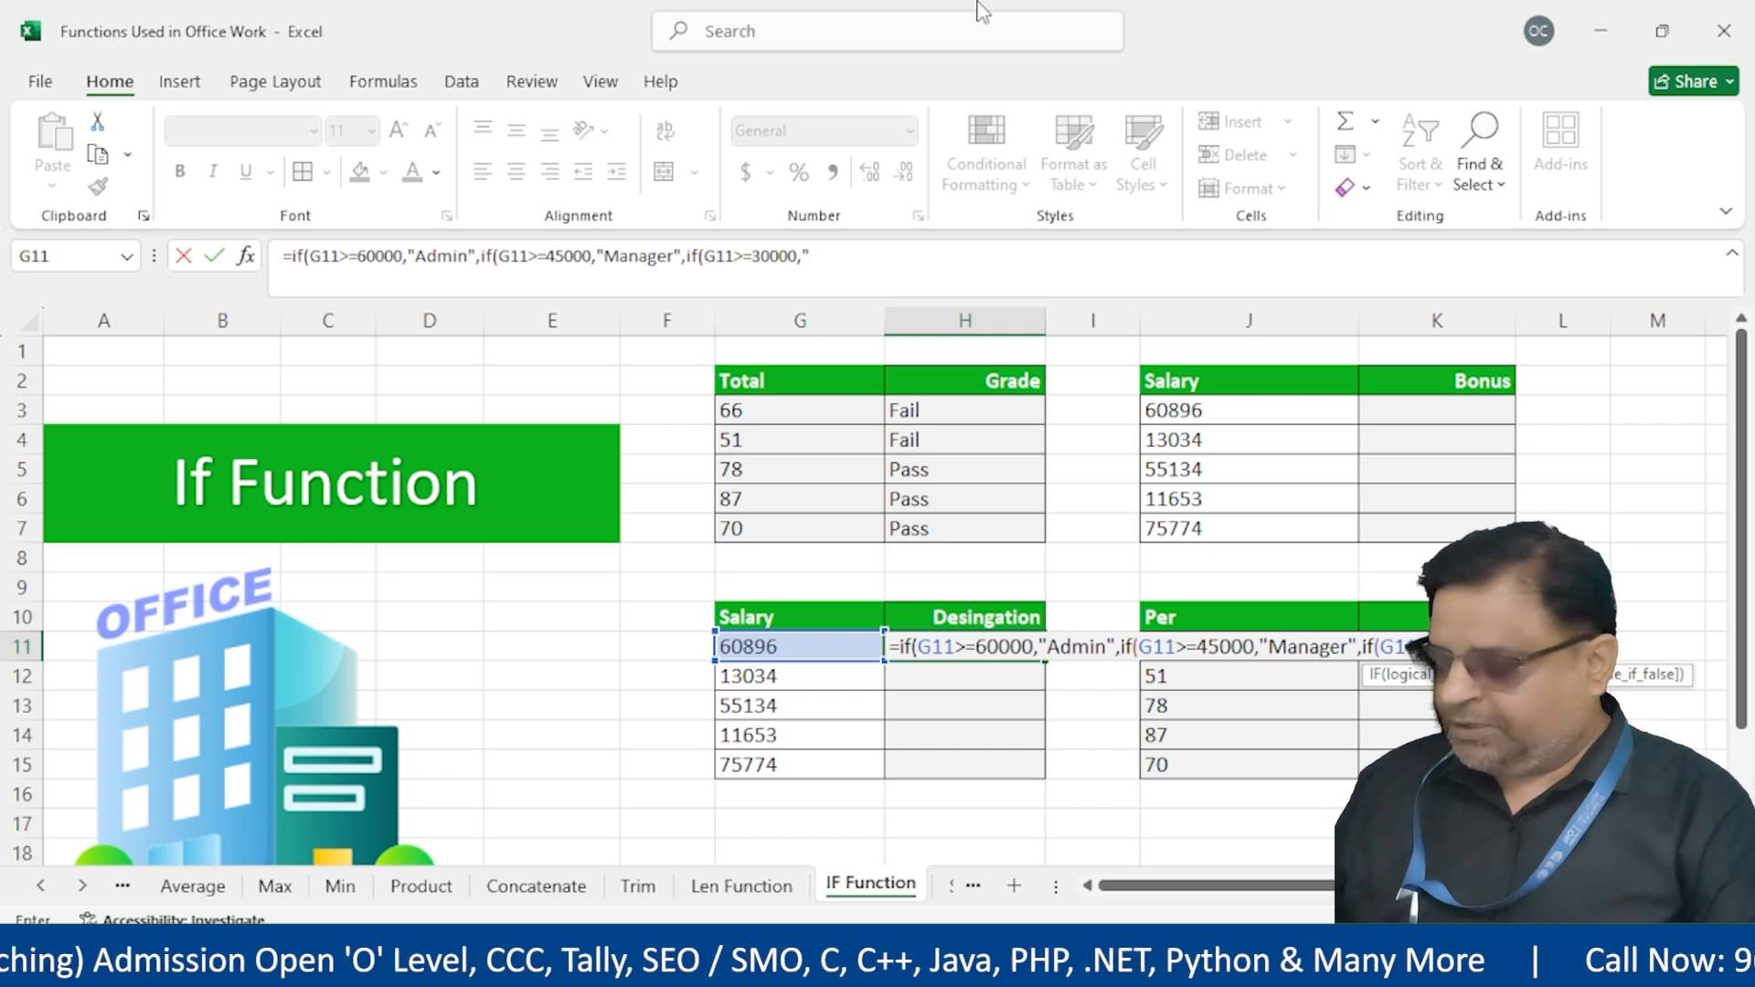
type("Trainer")
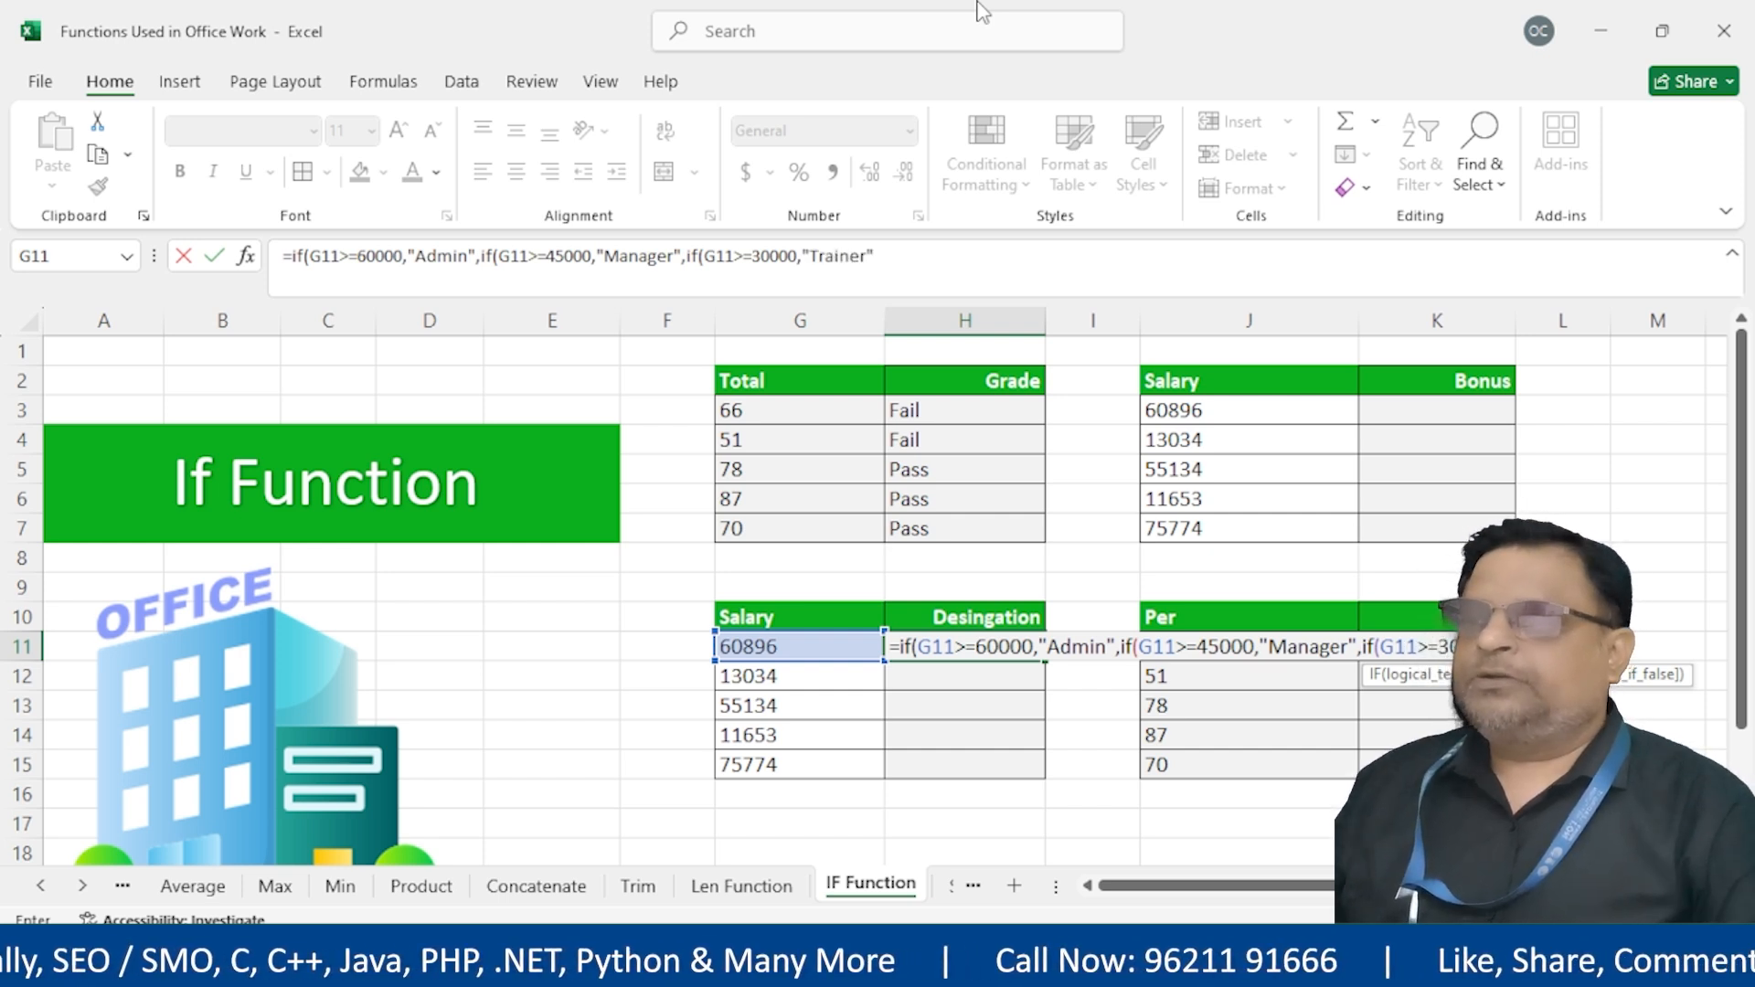
type("\",if")
key("BackSpace")
key("BackSpace")
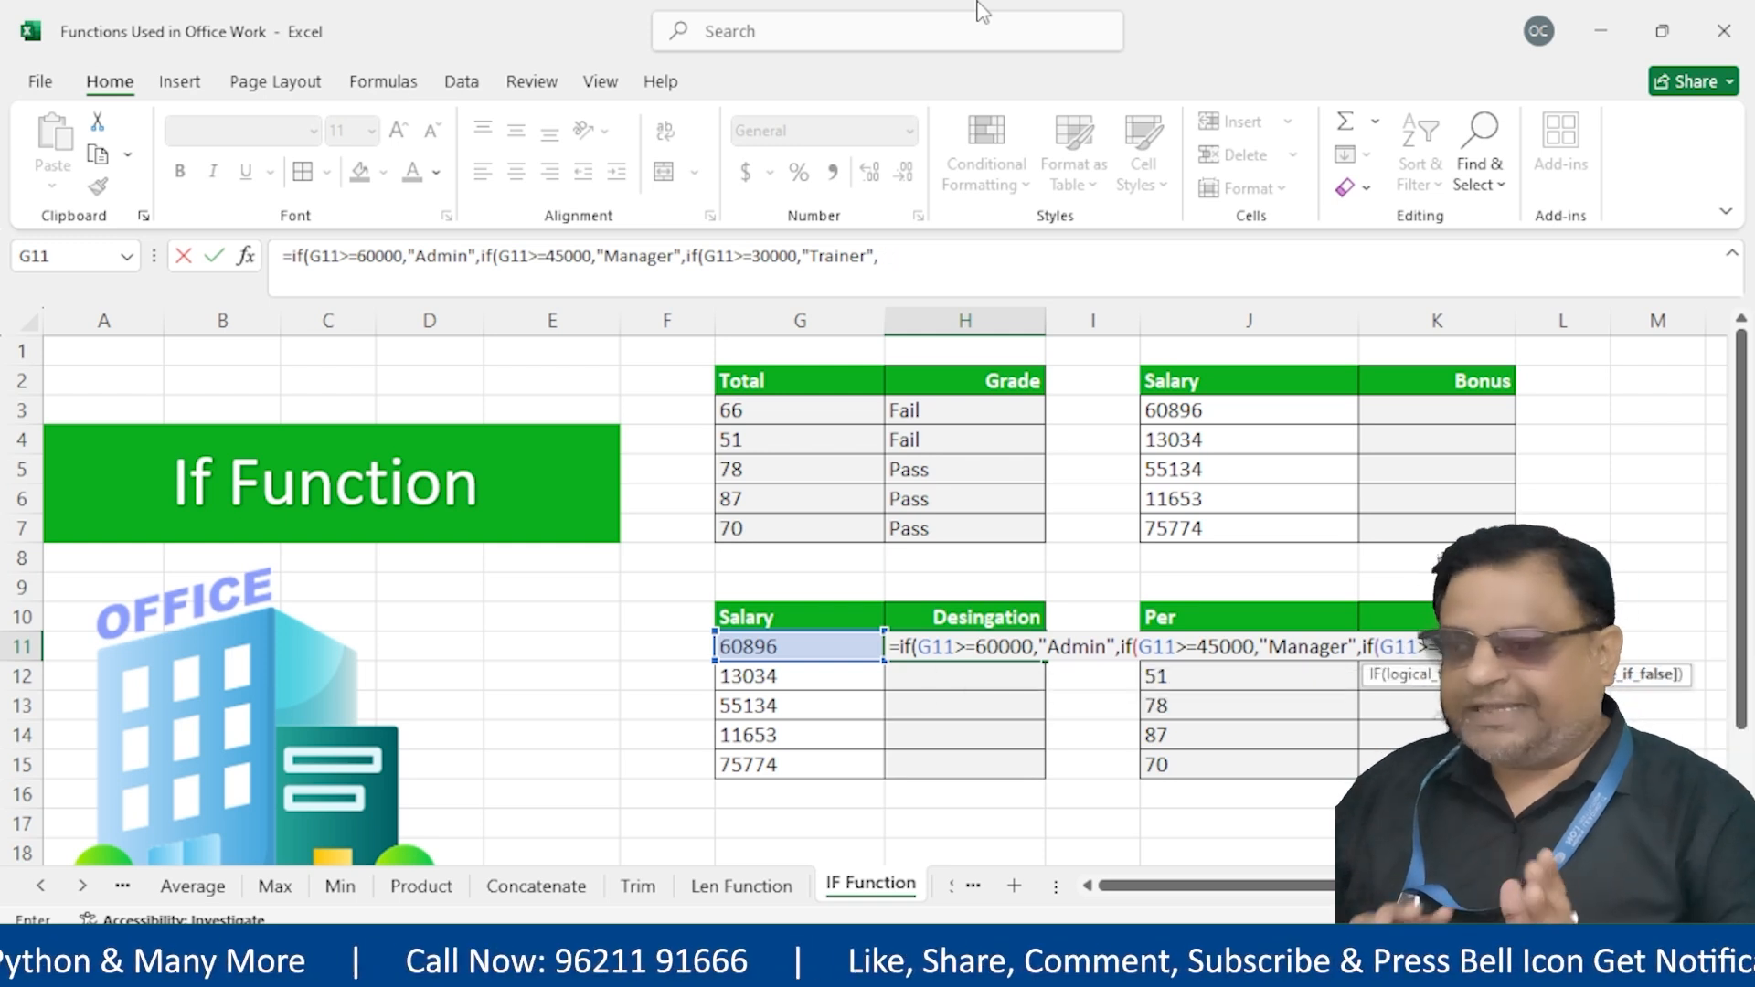
type("\"Back")
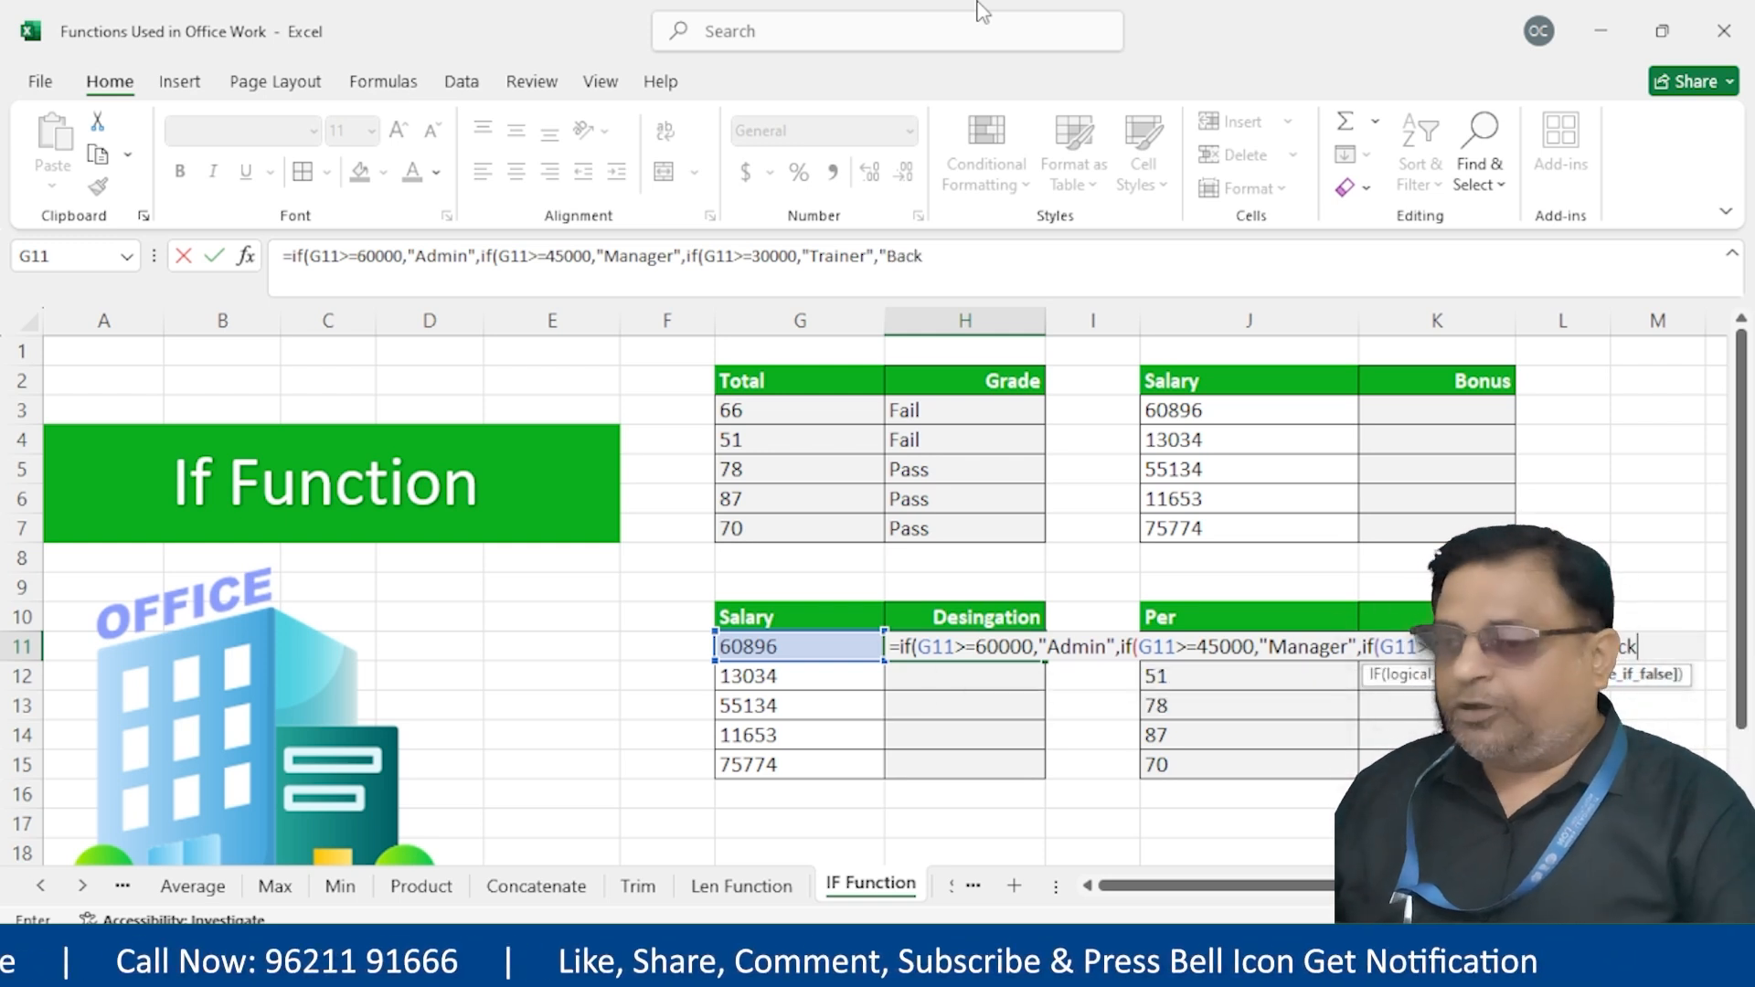
type("office")
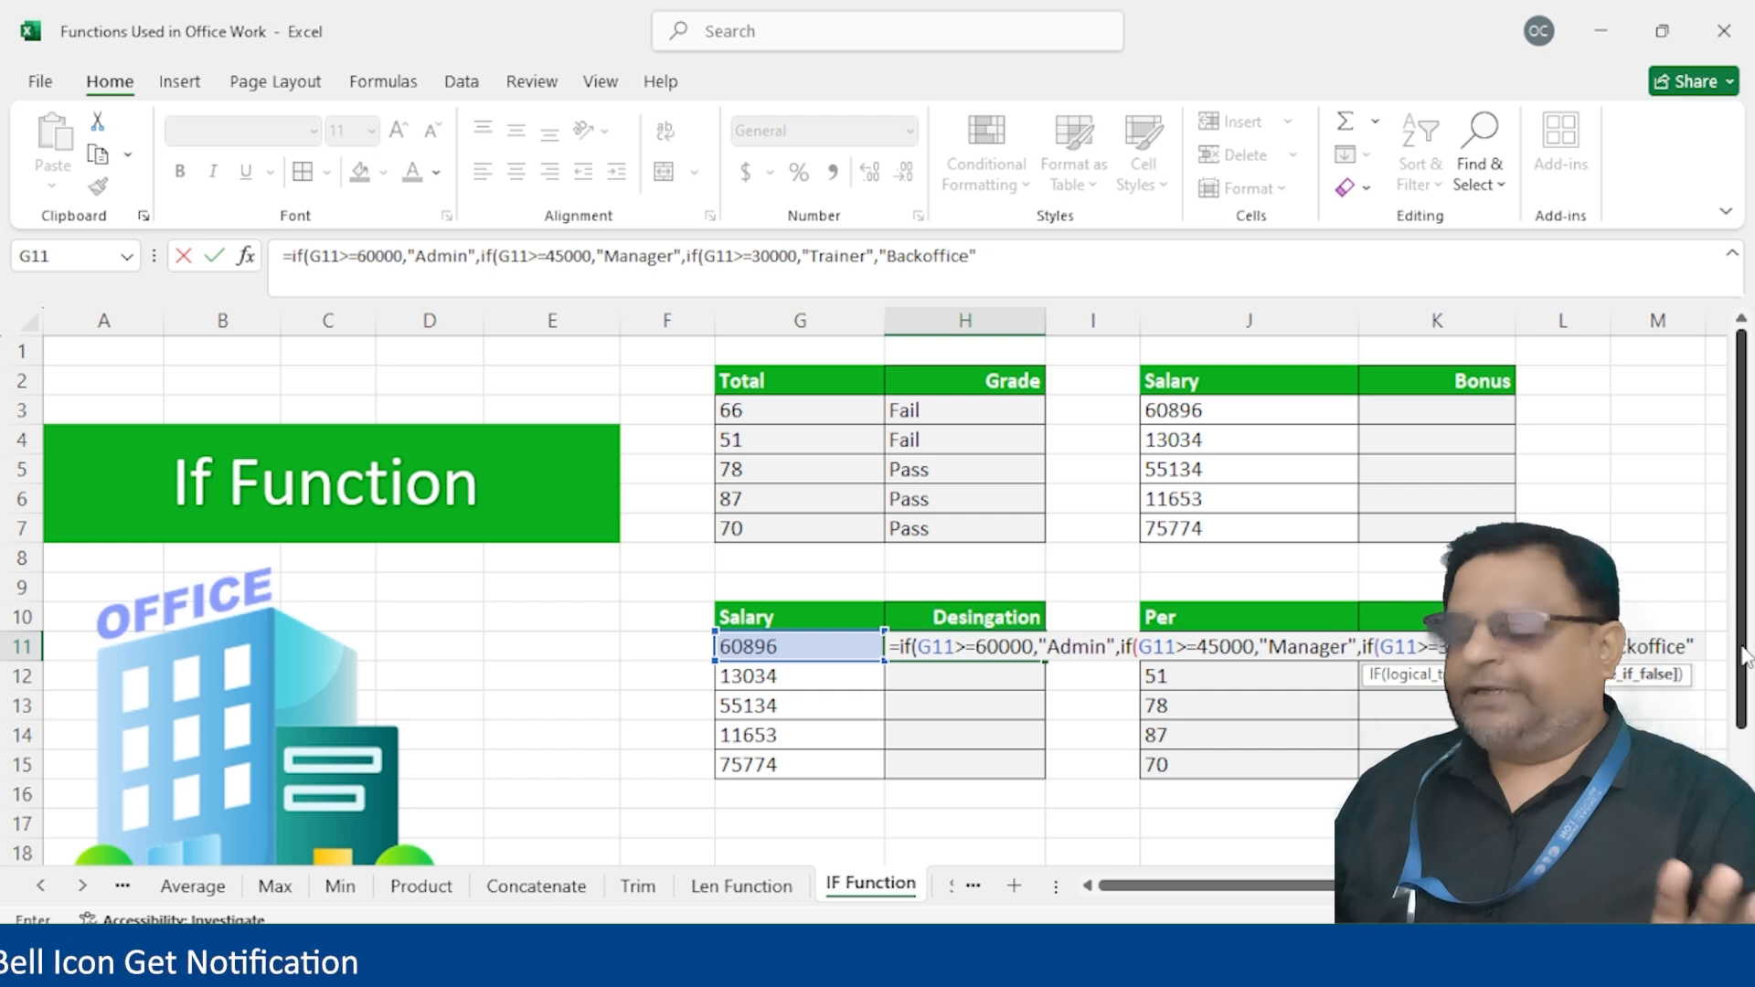
type(")))")
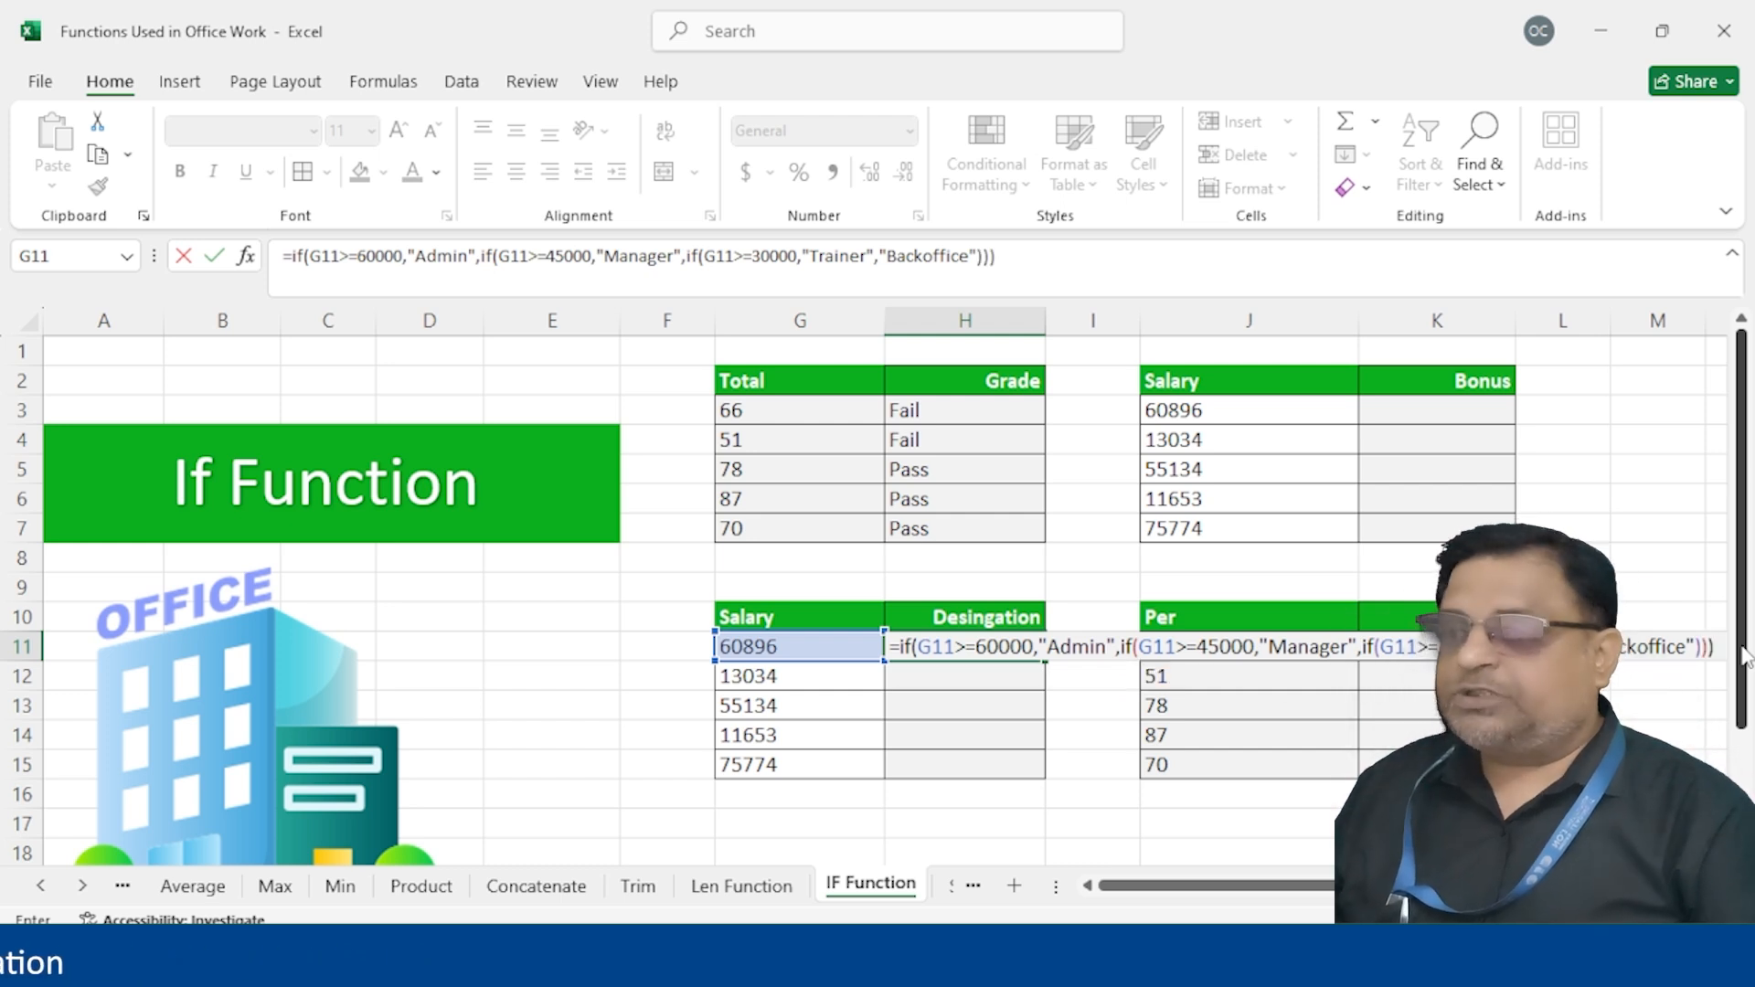
key("Return")
Copy the designation formula down to H15 and review H11's nested IF
left_click(1006, 654)
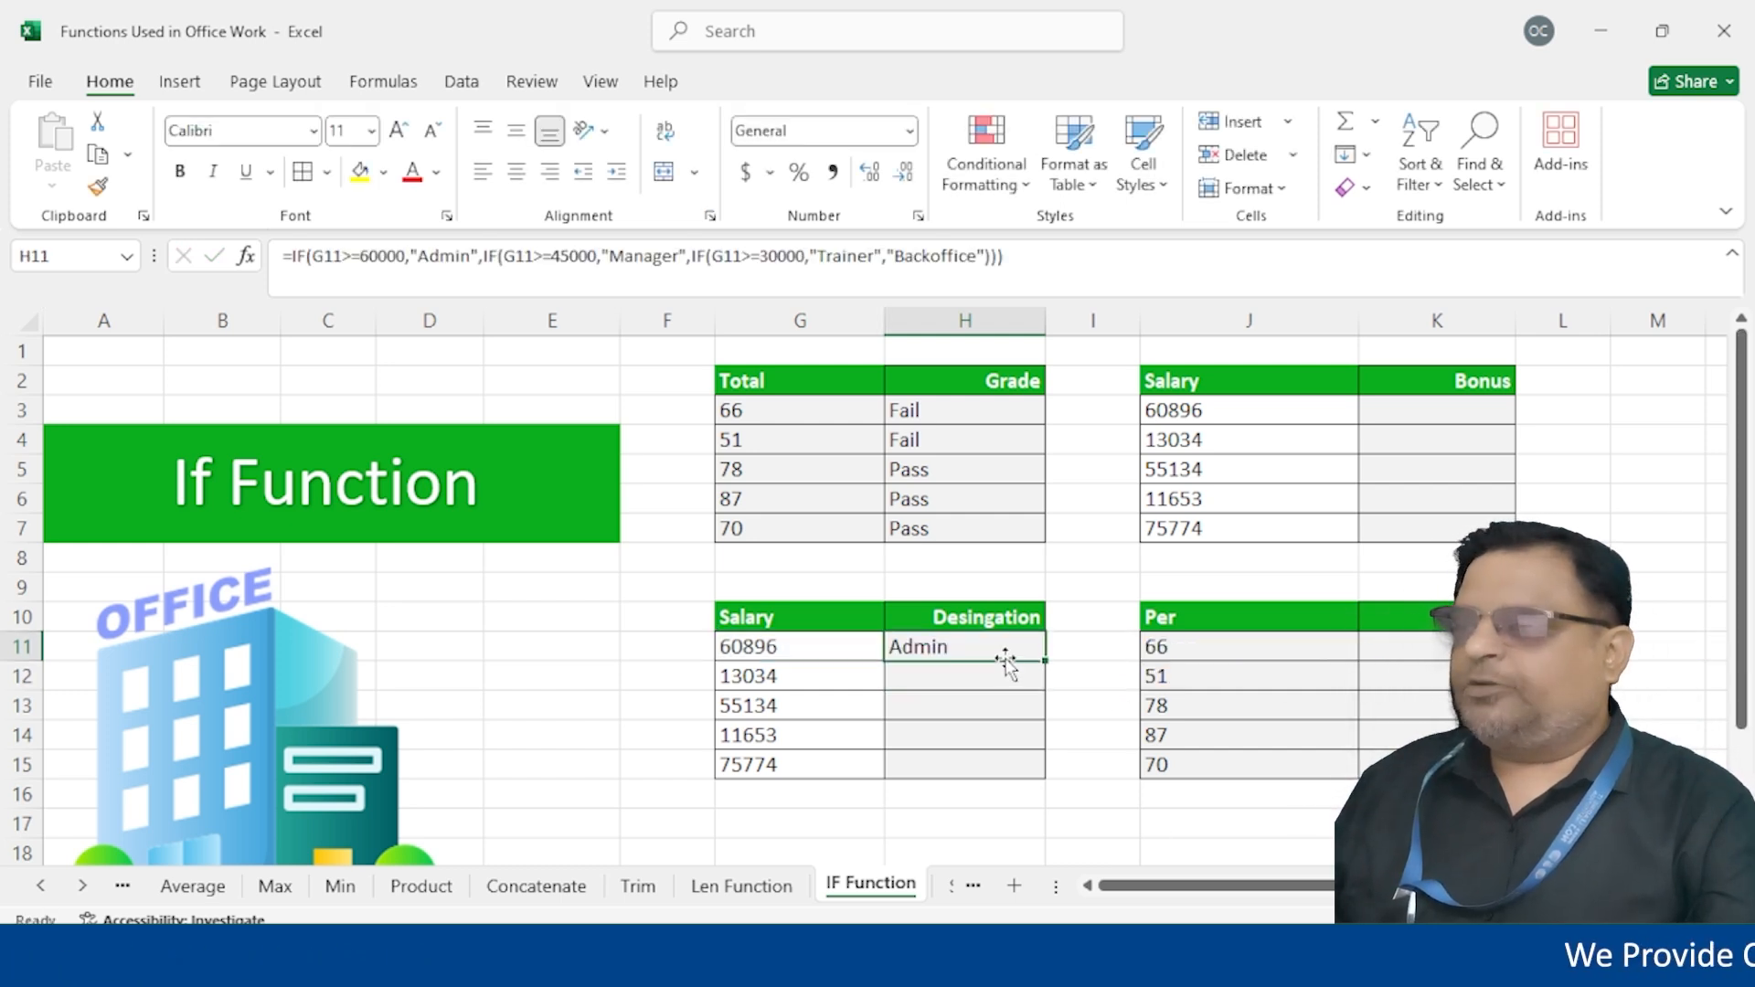
left_click_drag(1045, 665, 1034, 773)
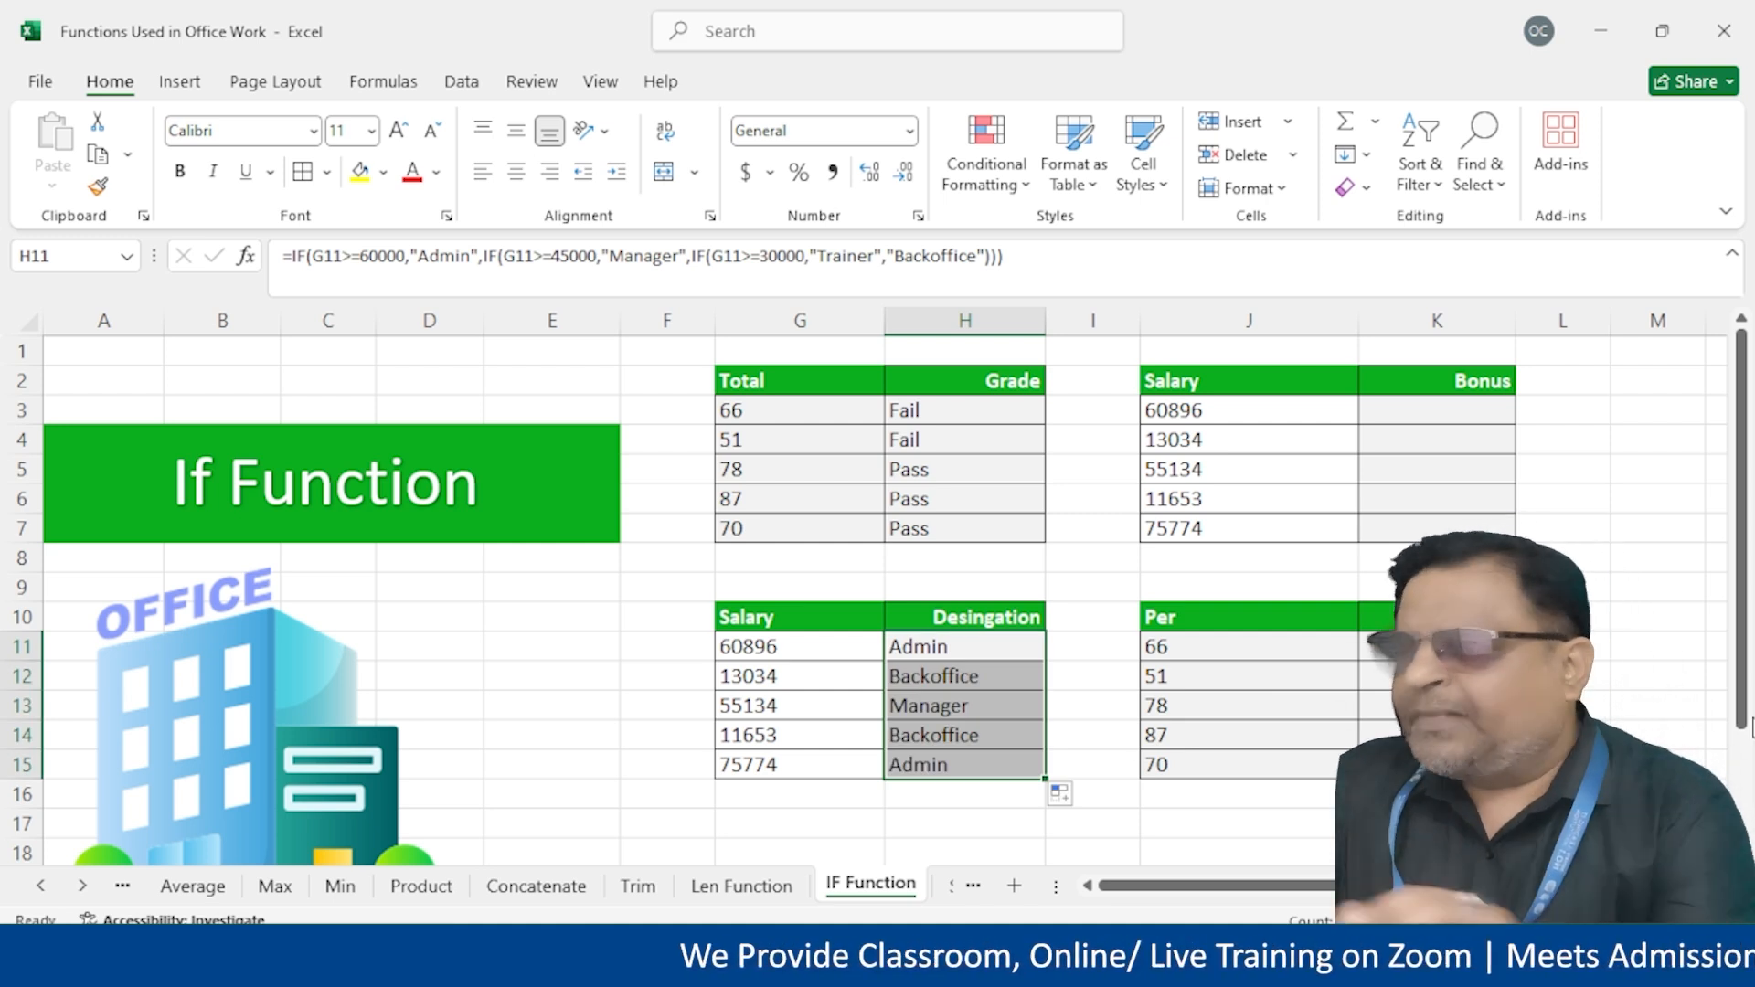
double_click(992, 651)
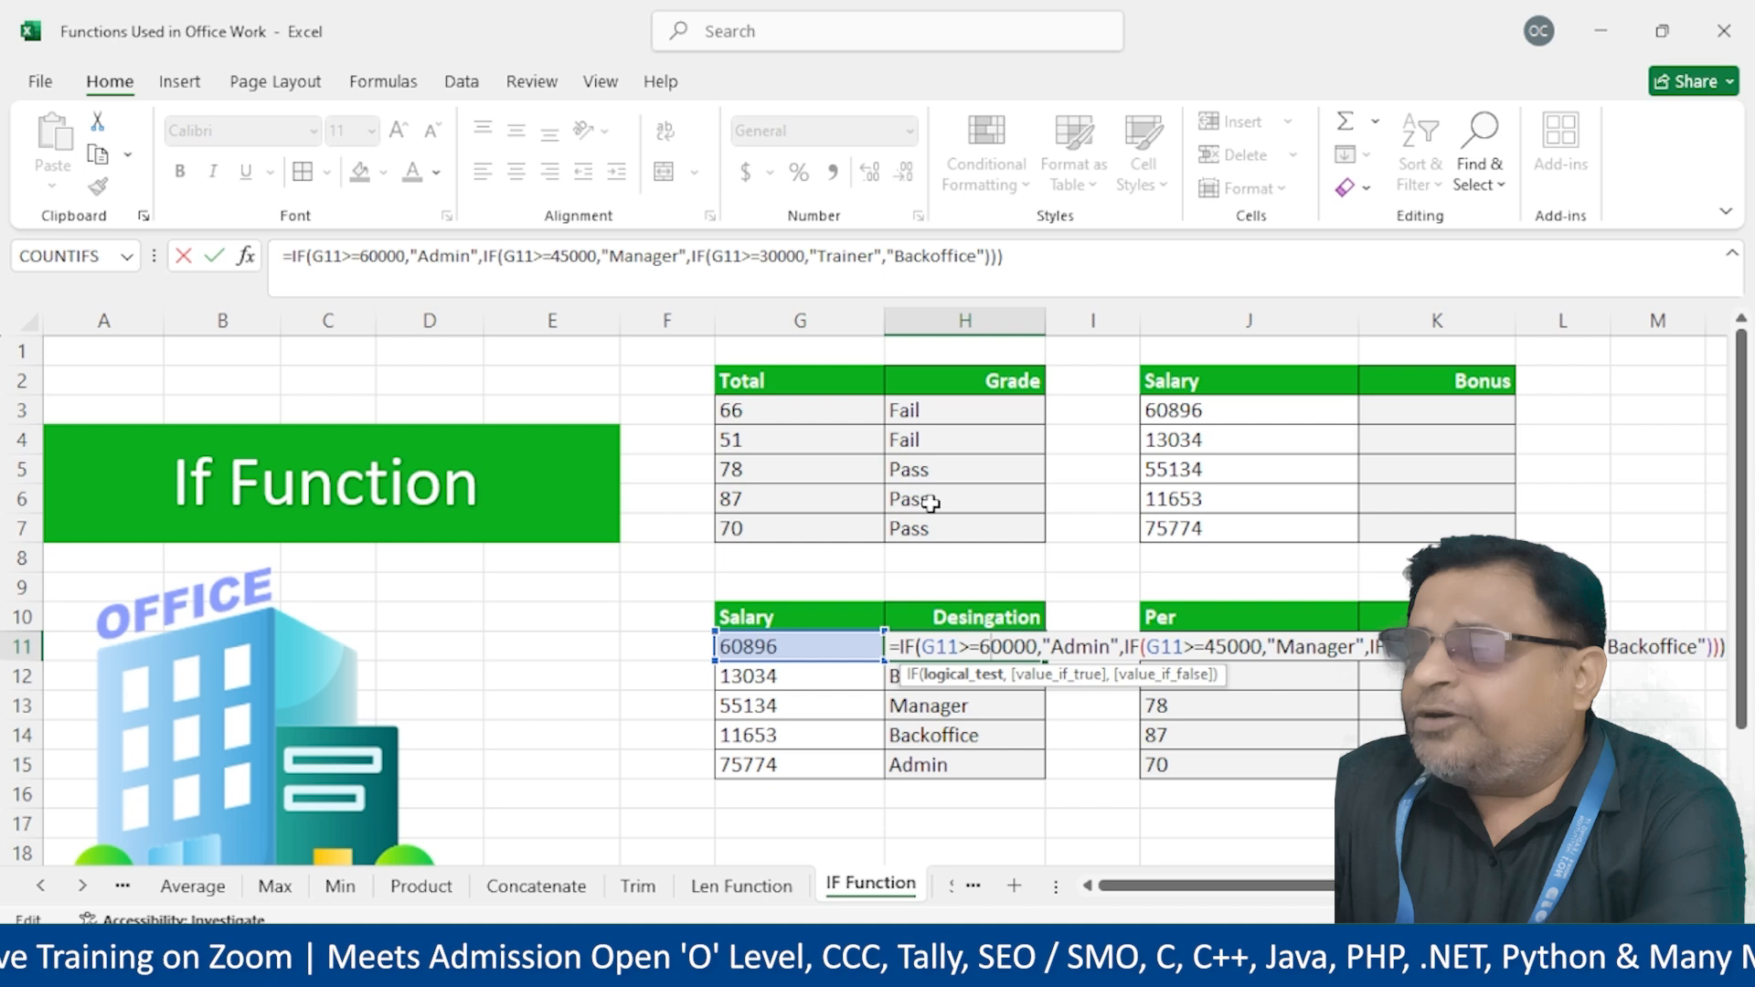
key("Return")
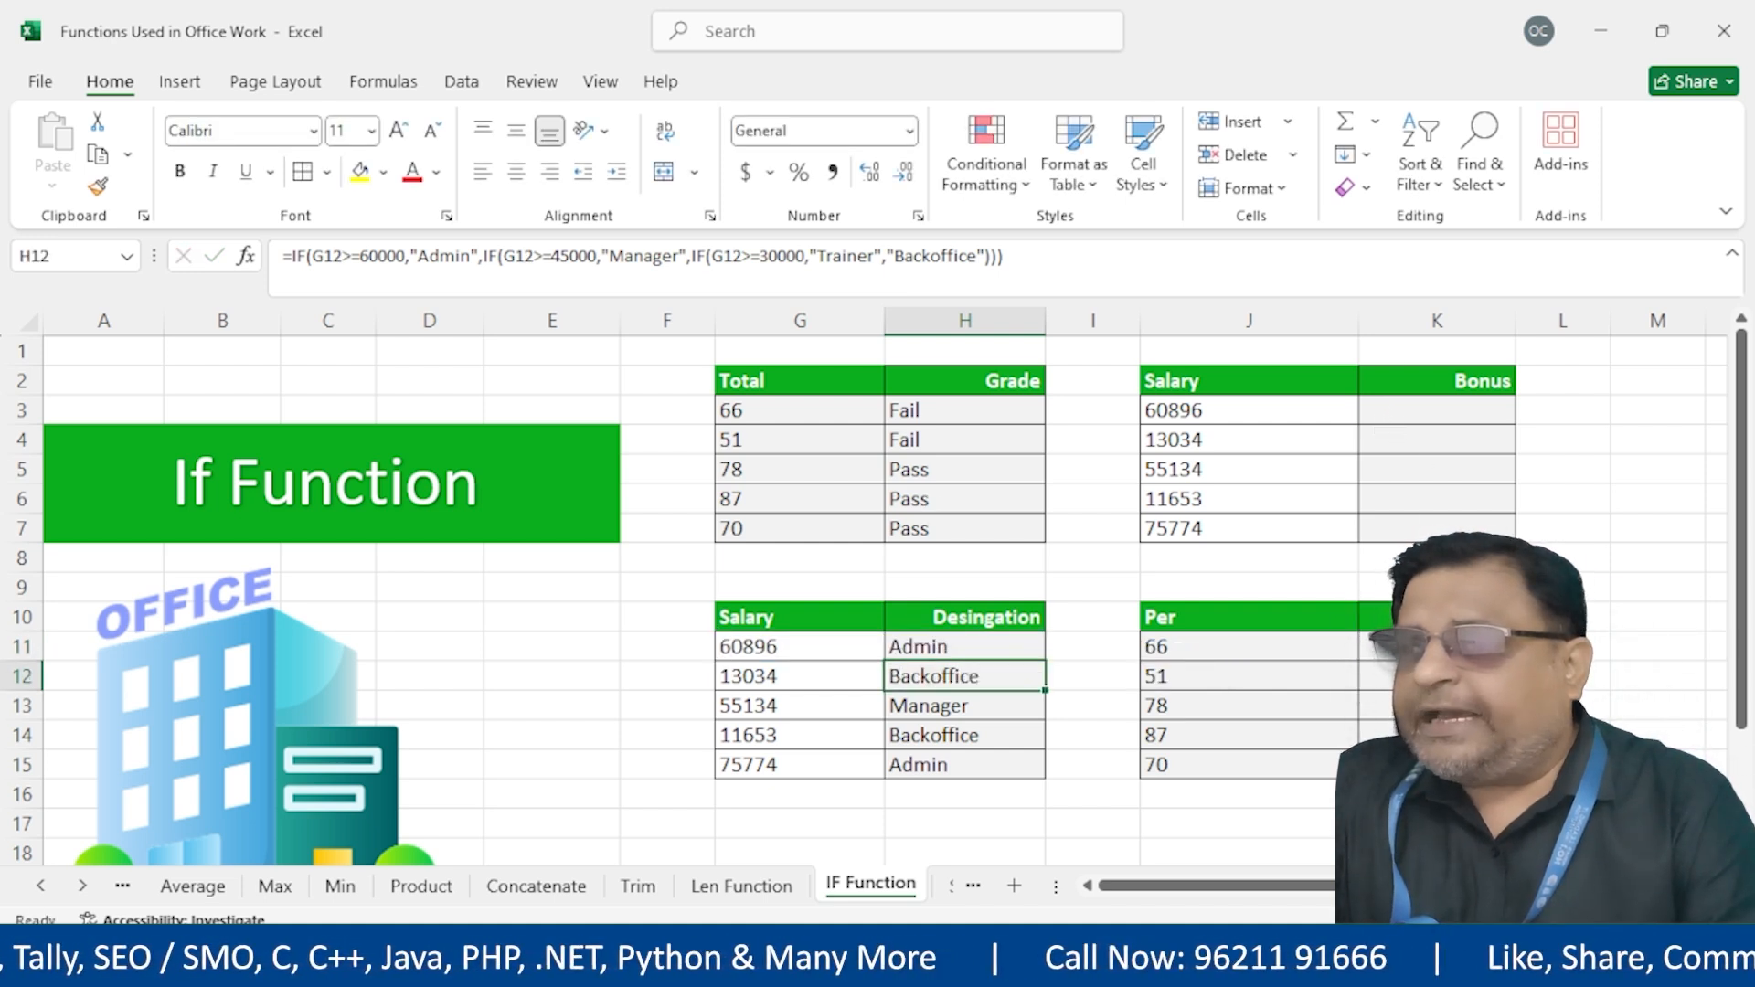
left_click_drag(1420, 410, 1420, 524)
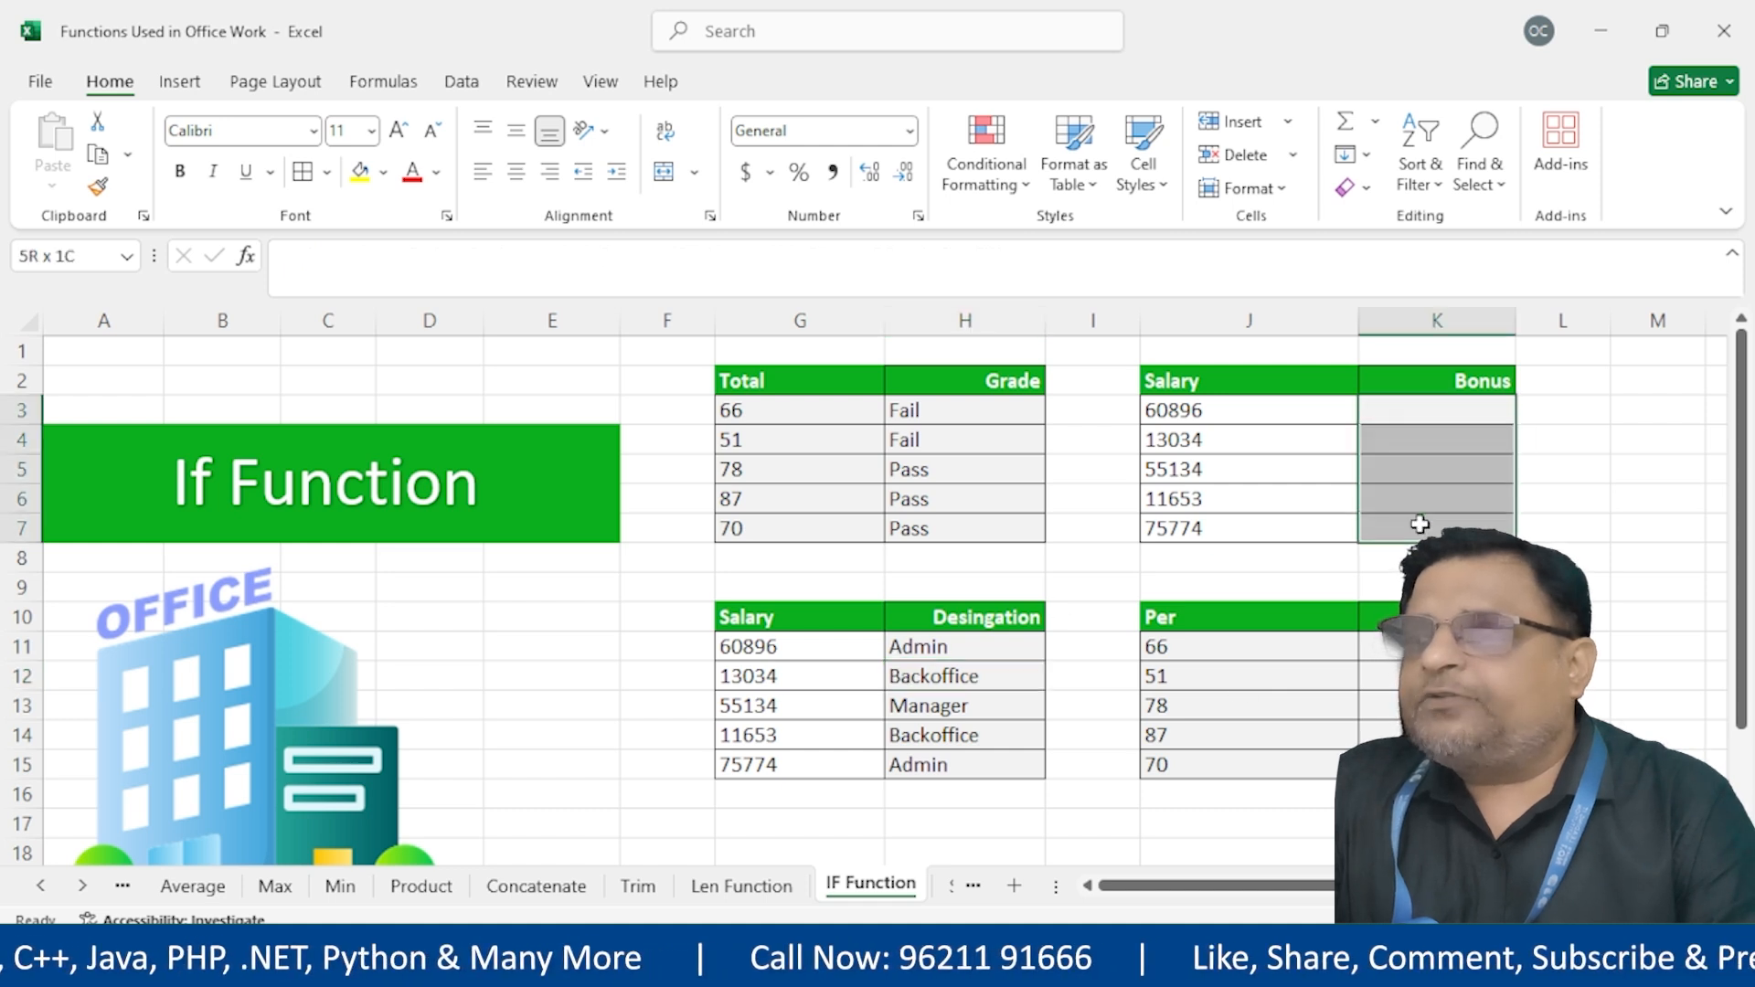
left_click(1418, 418)
double_click(960, 651)
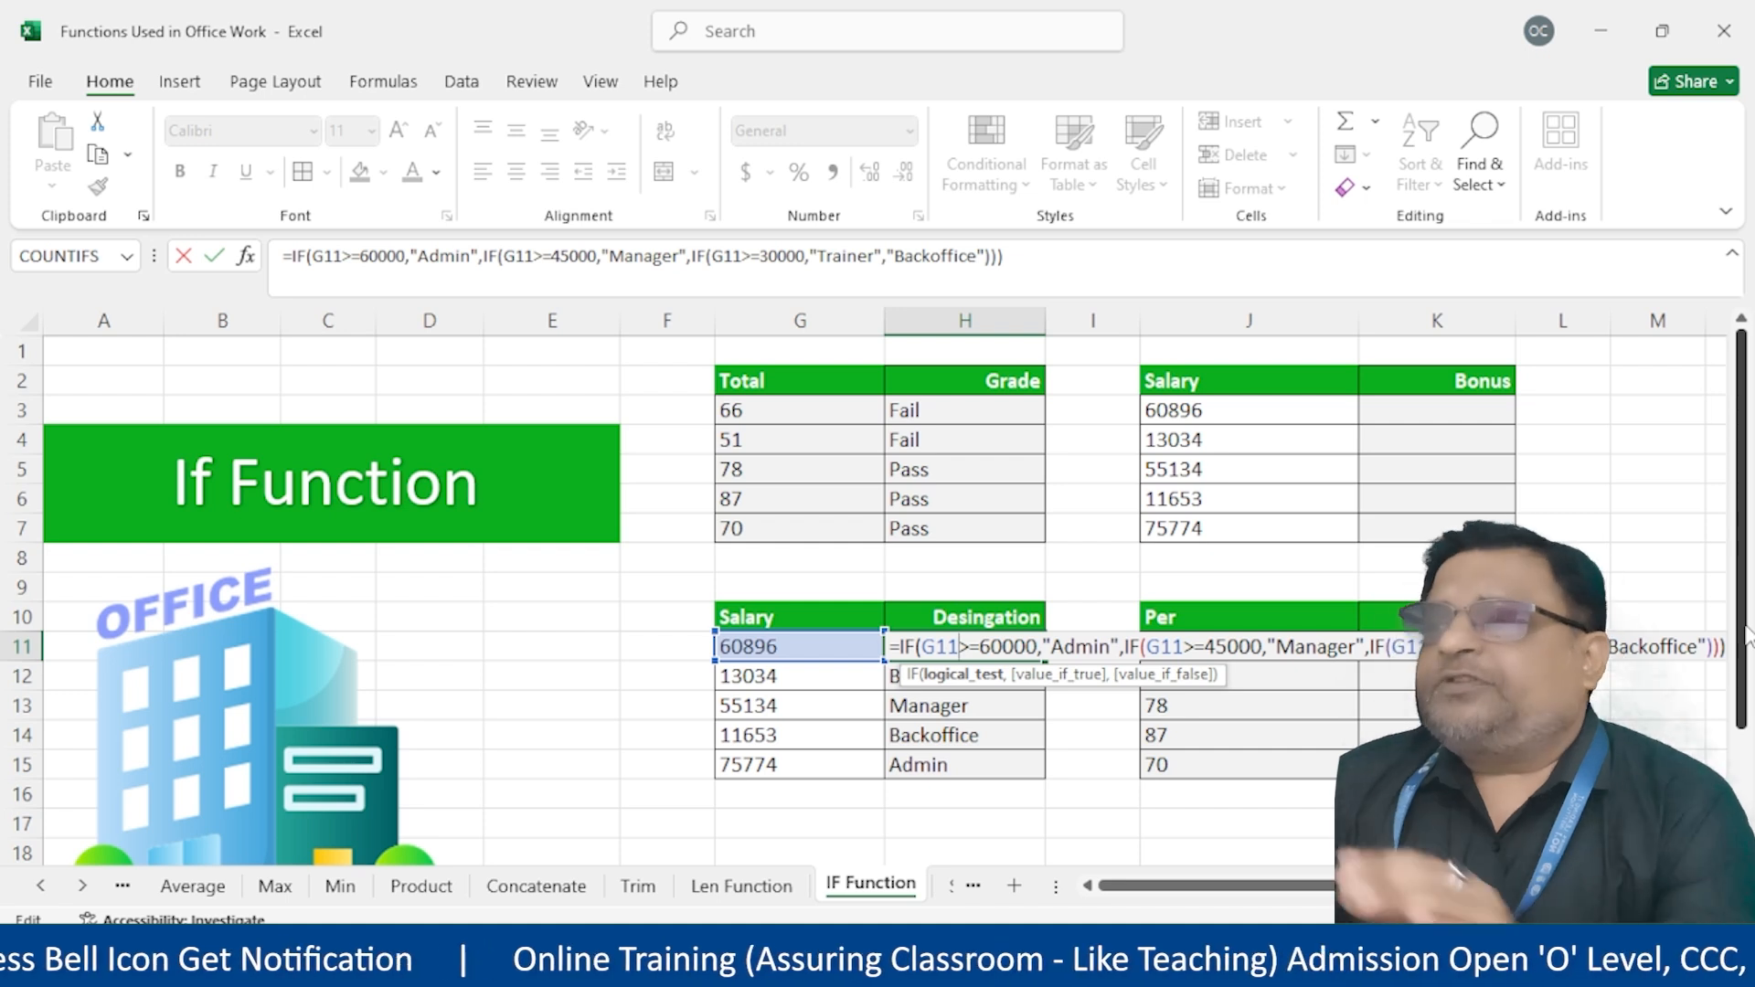
Start the bonus IF in K3: J3*25% when J3>=60000, then test J3>=45000
left_click(1457, 408)
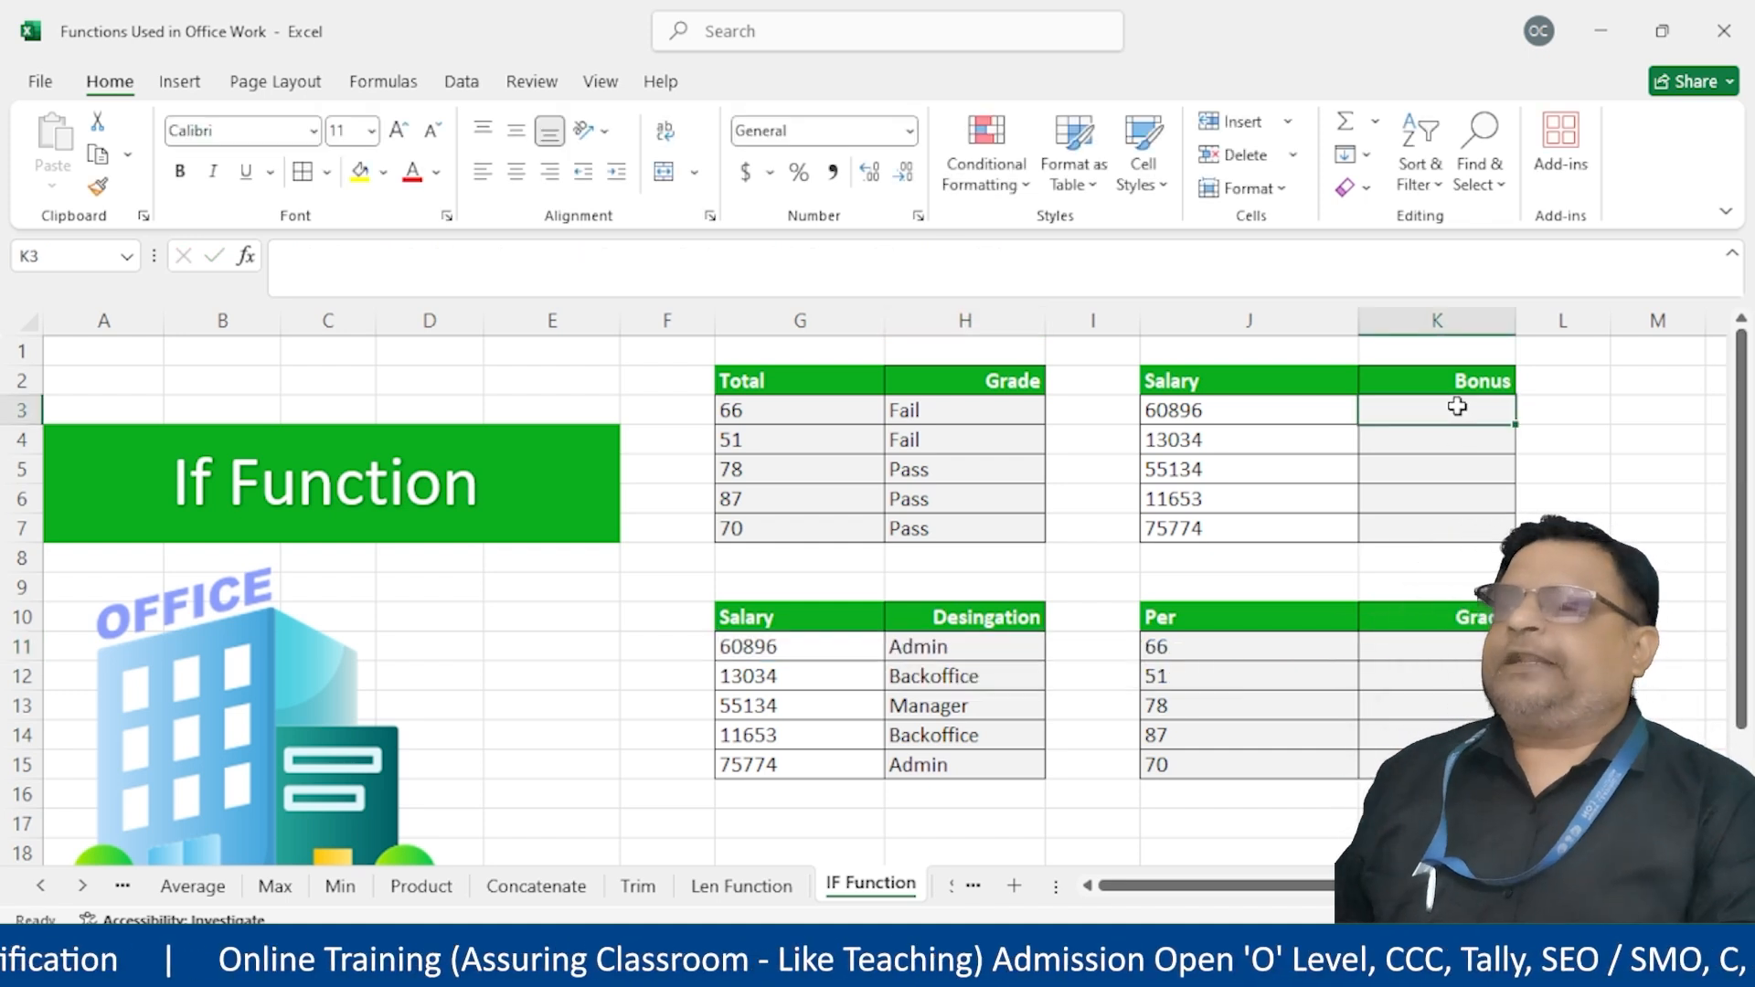
type("=if")
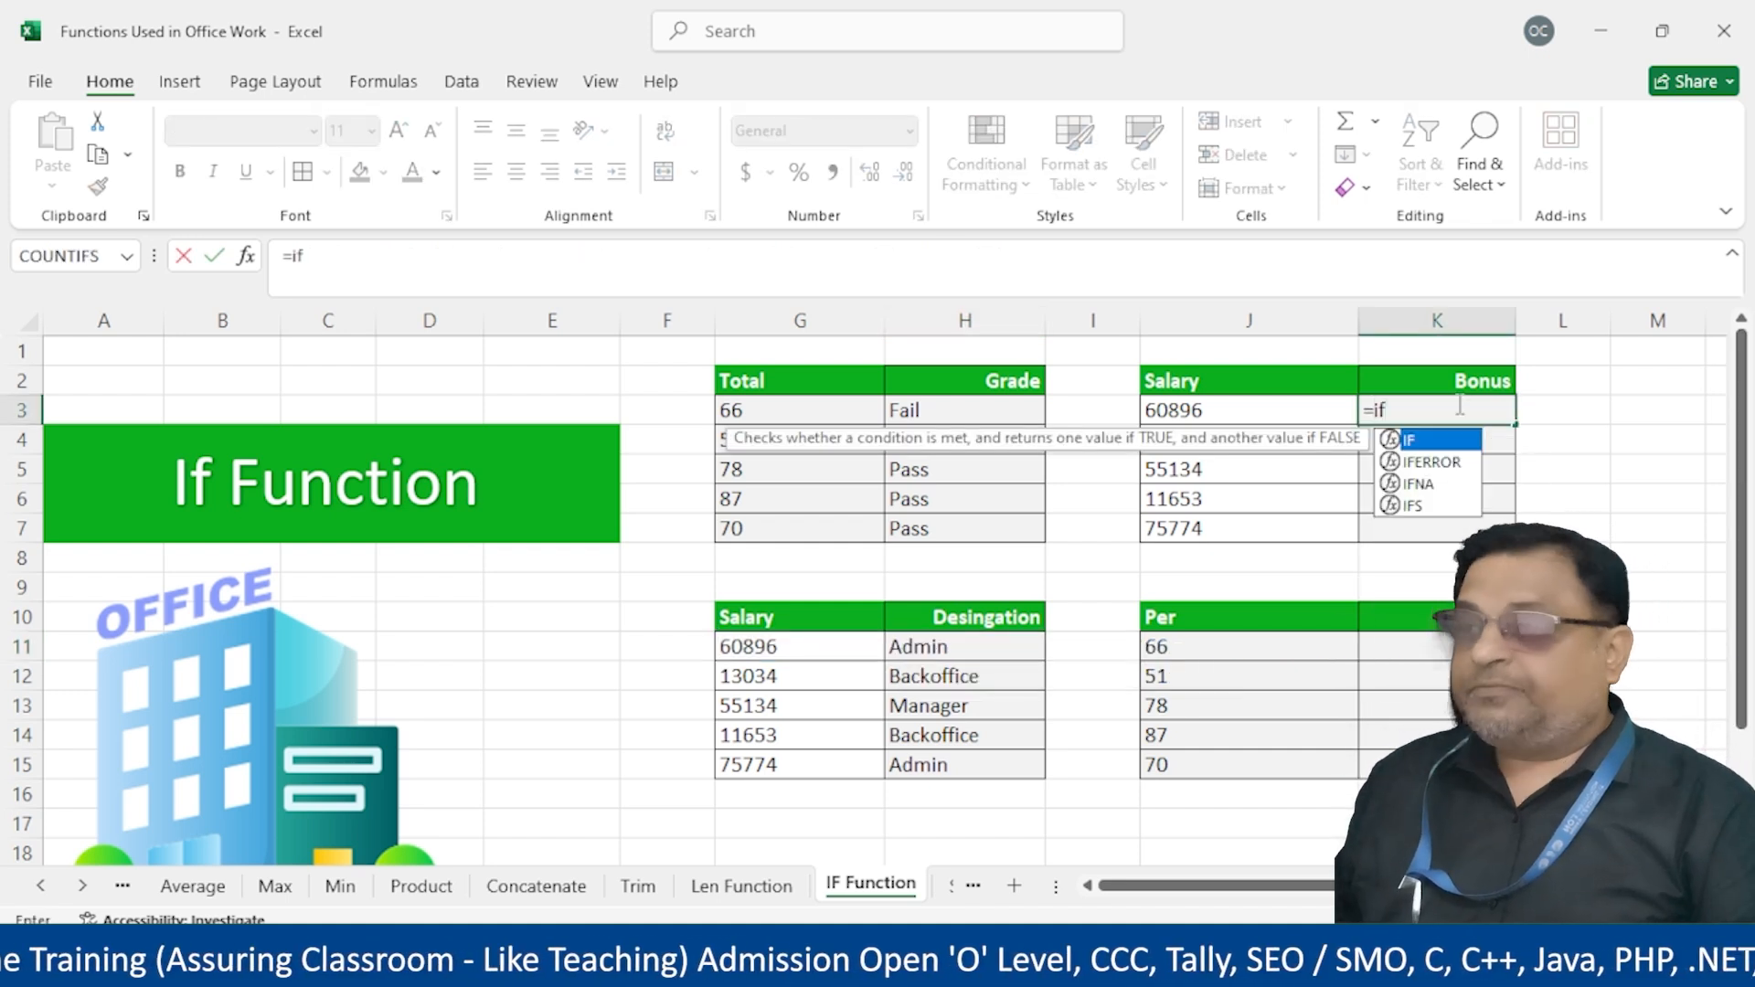
type("(")
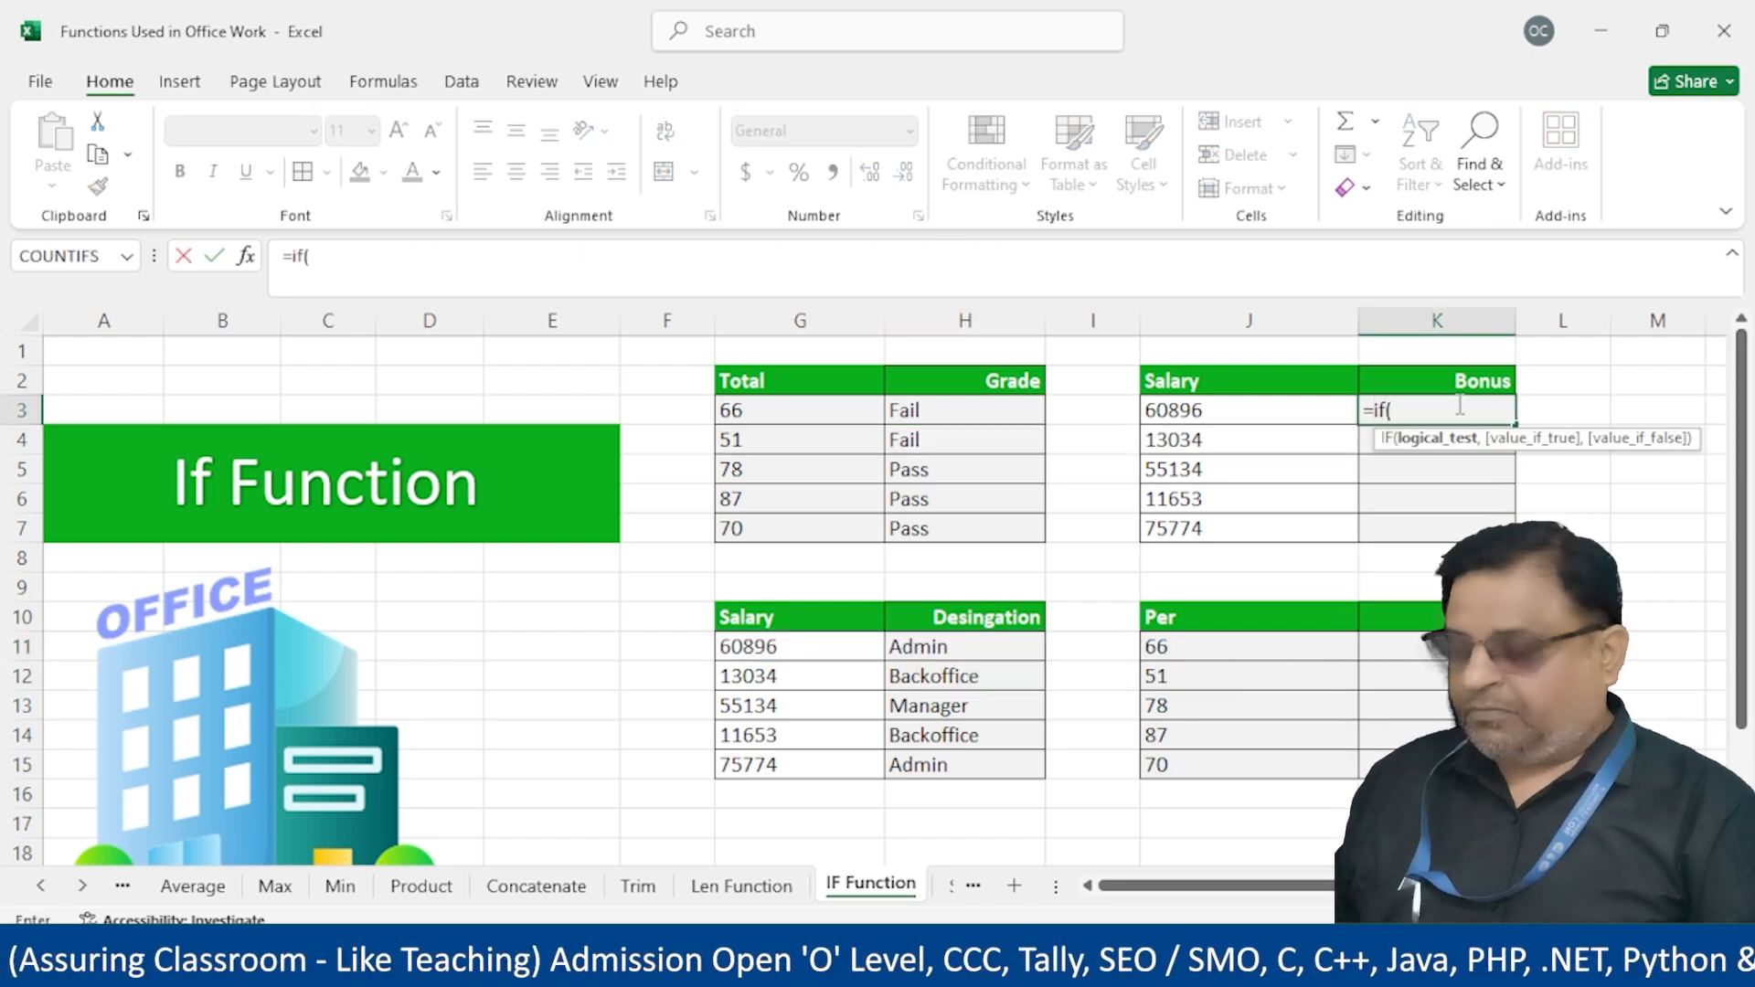
left_click(1209, 405)
type(">=")
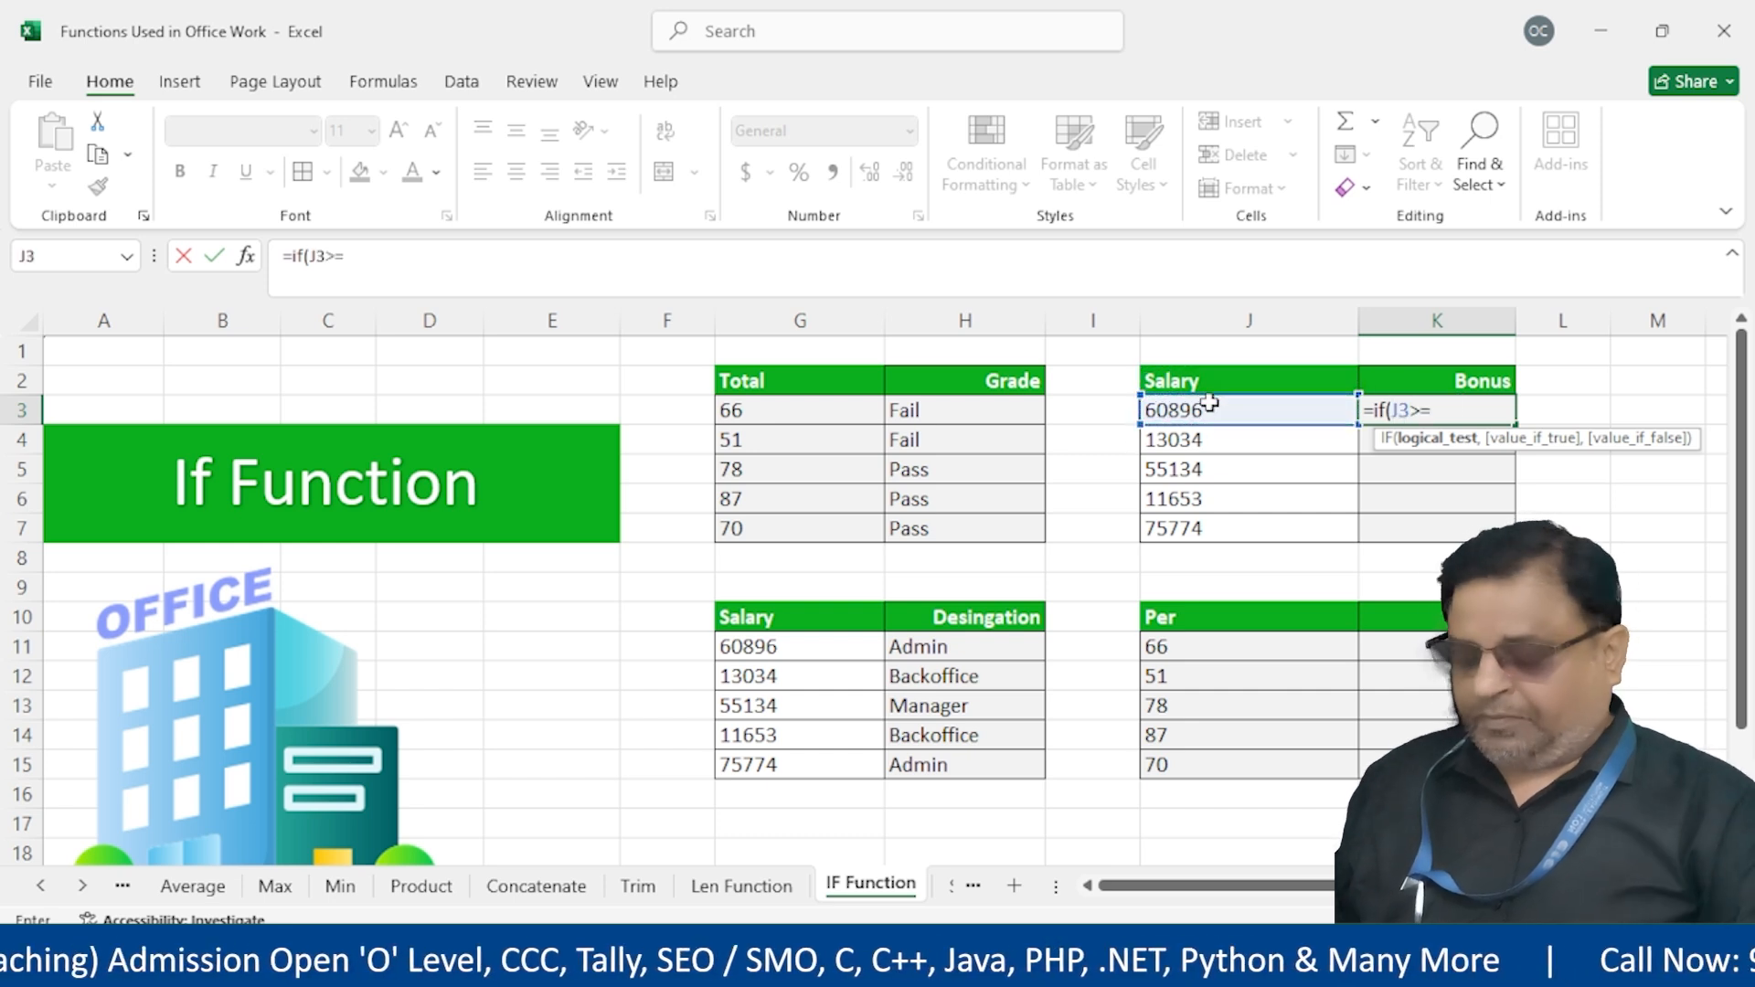
type("60000,")
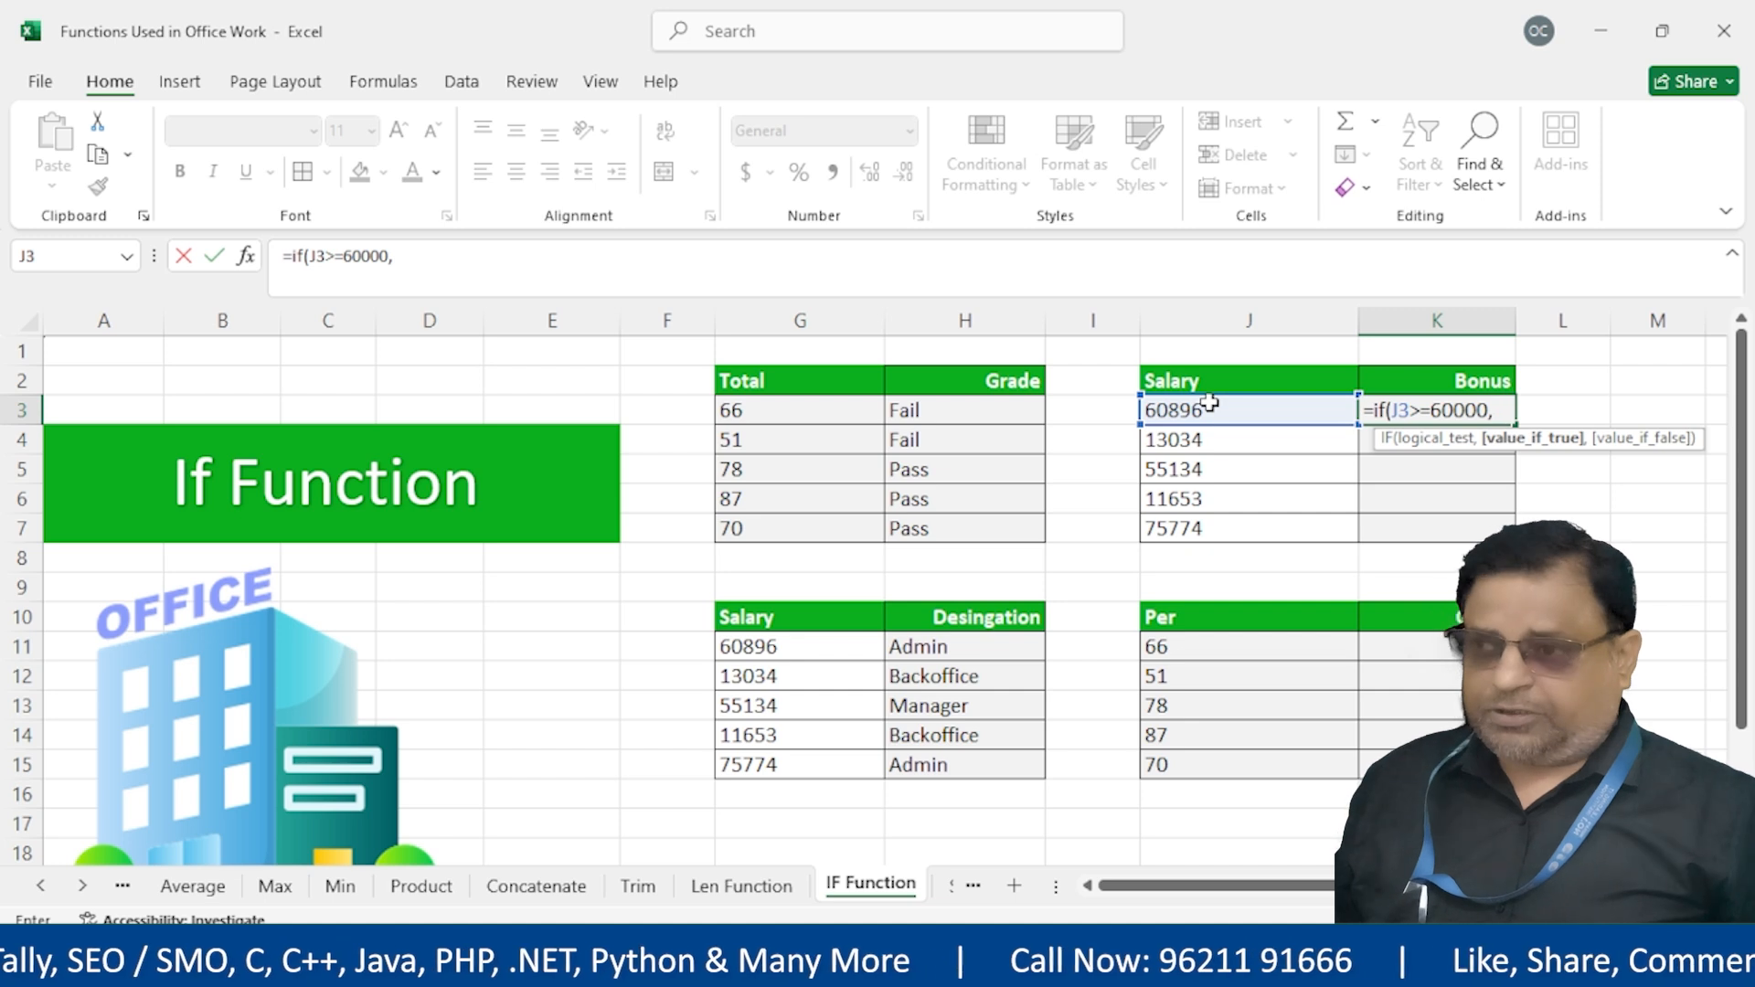
left_click(1209, 405)
type("*25")
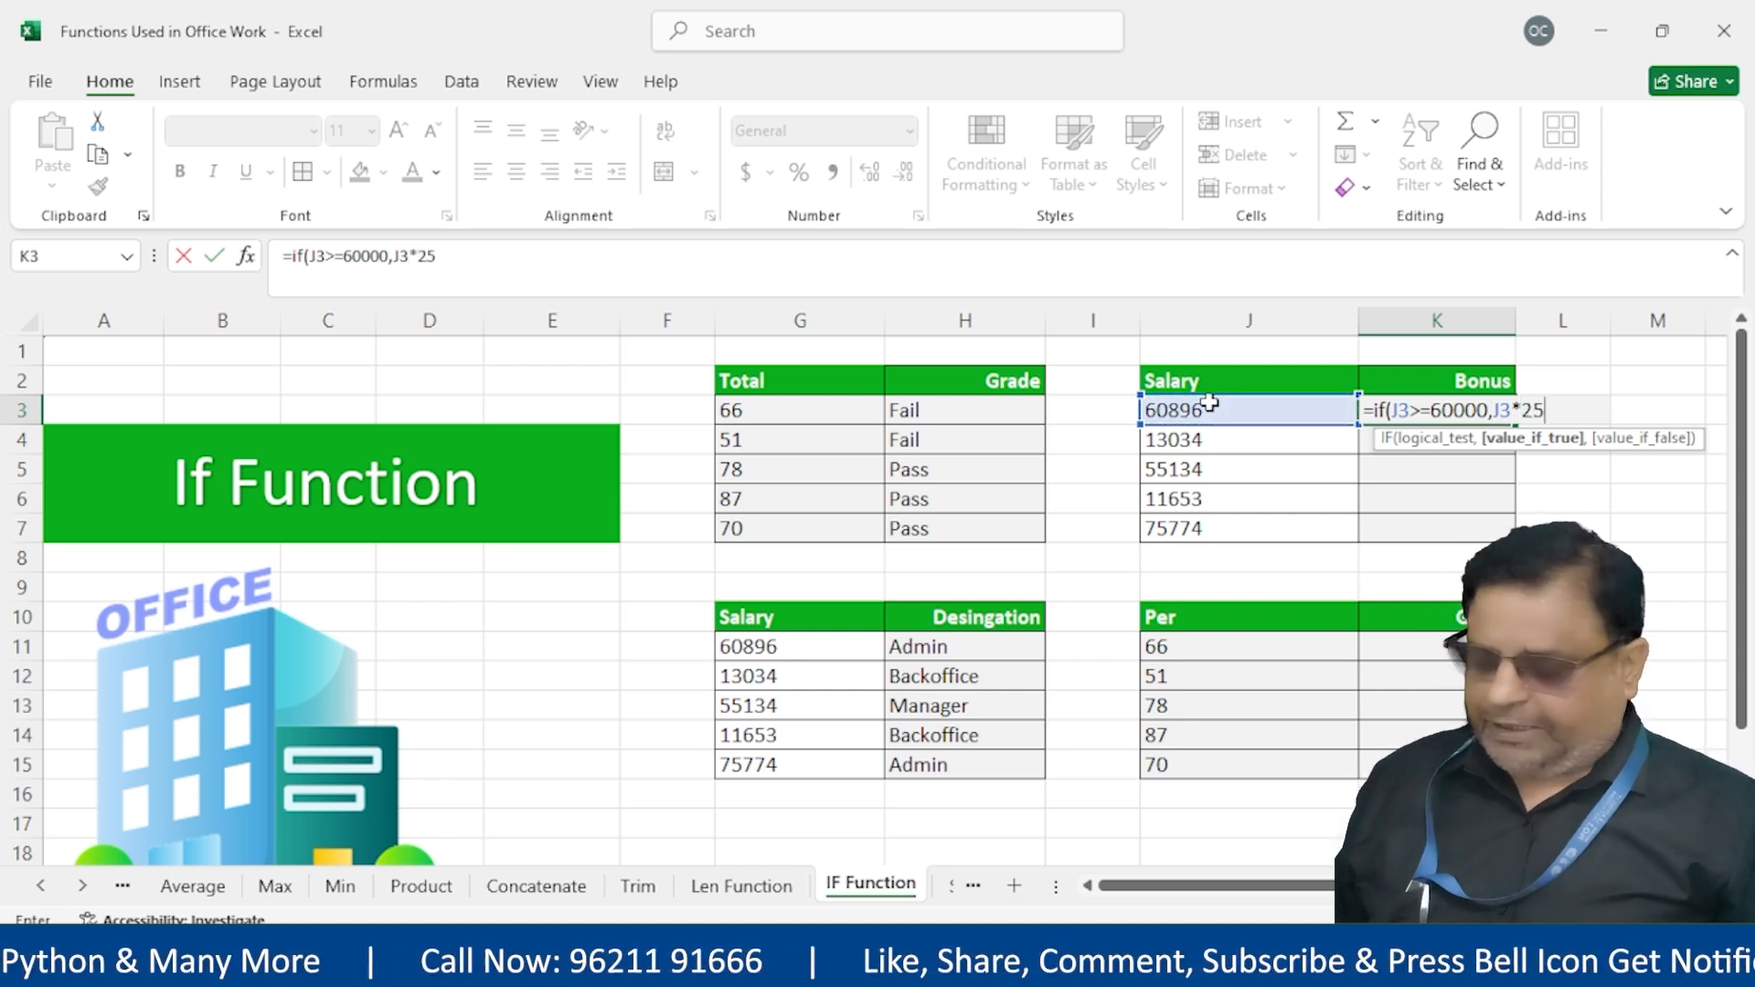
type("%,if(")
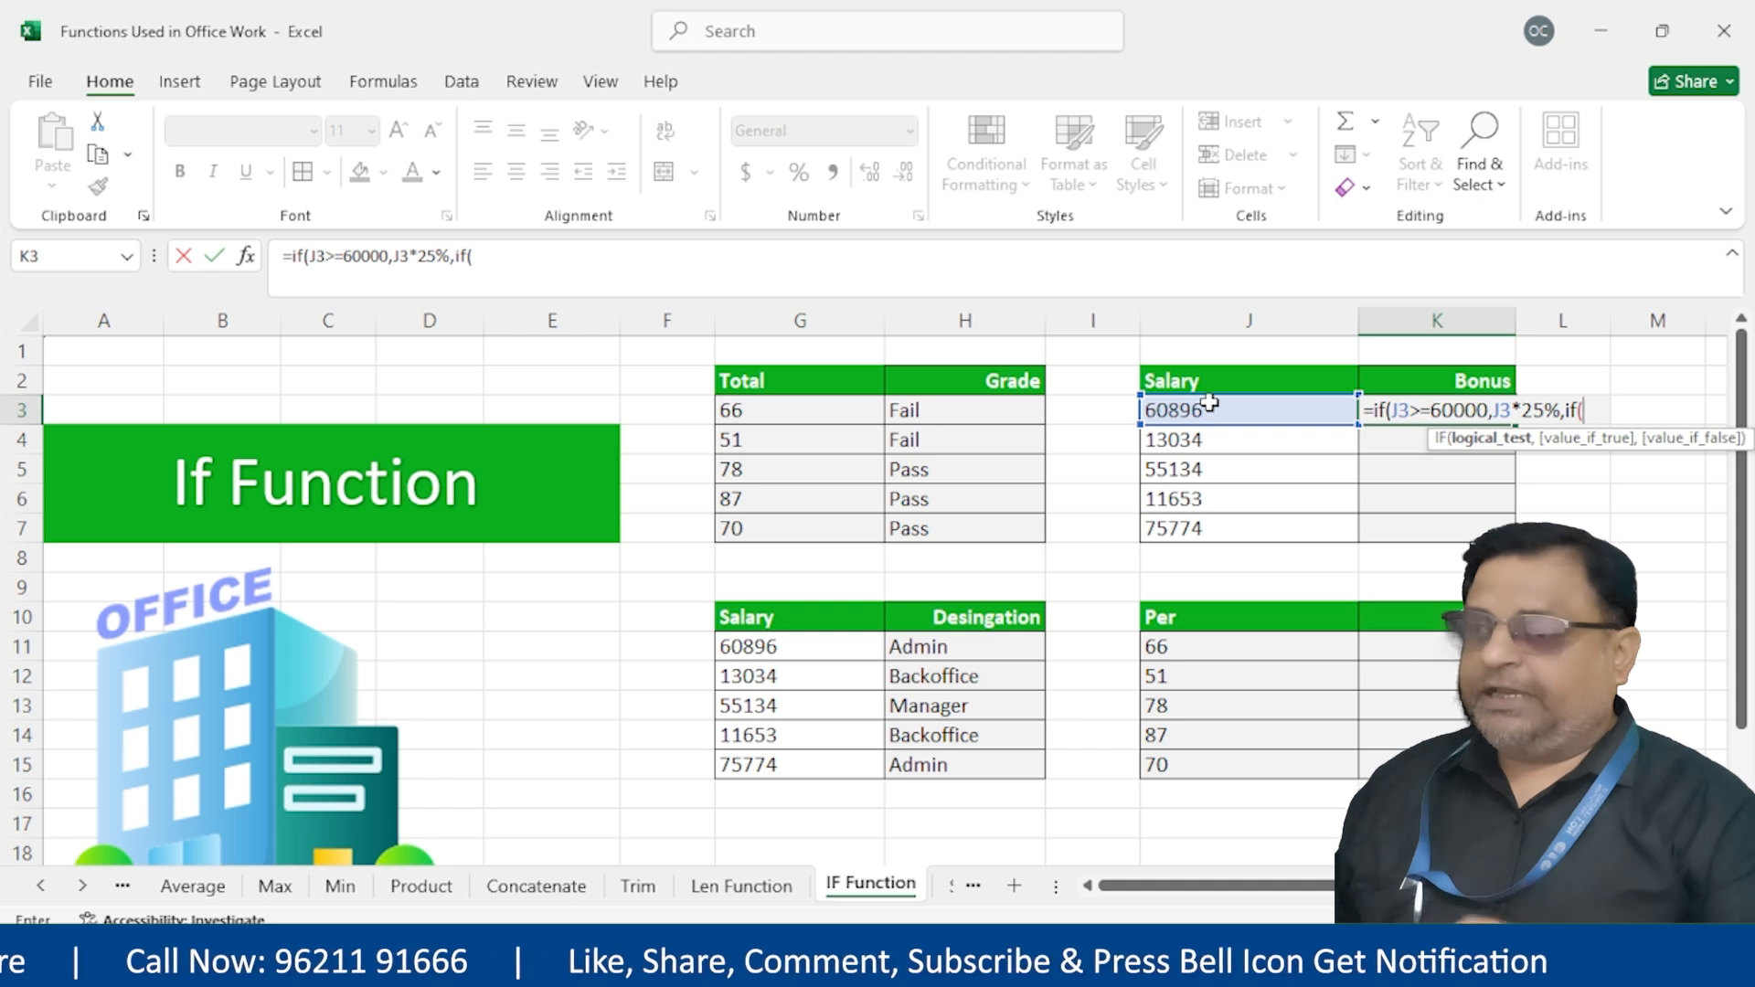
left_click(1209, 405)
type(">=")
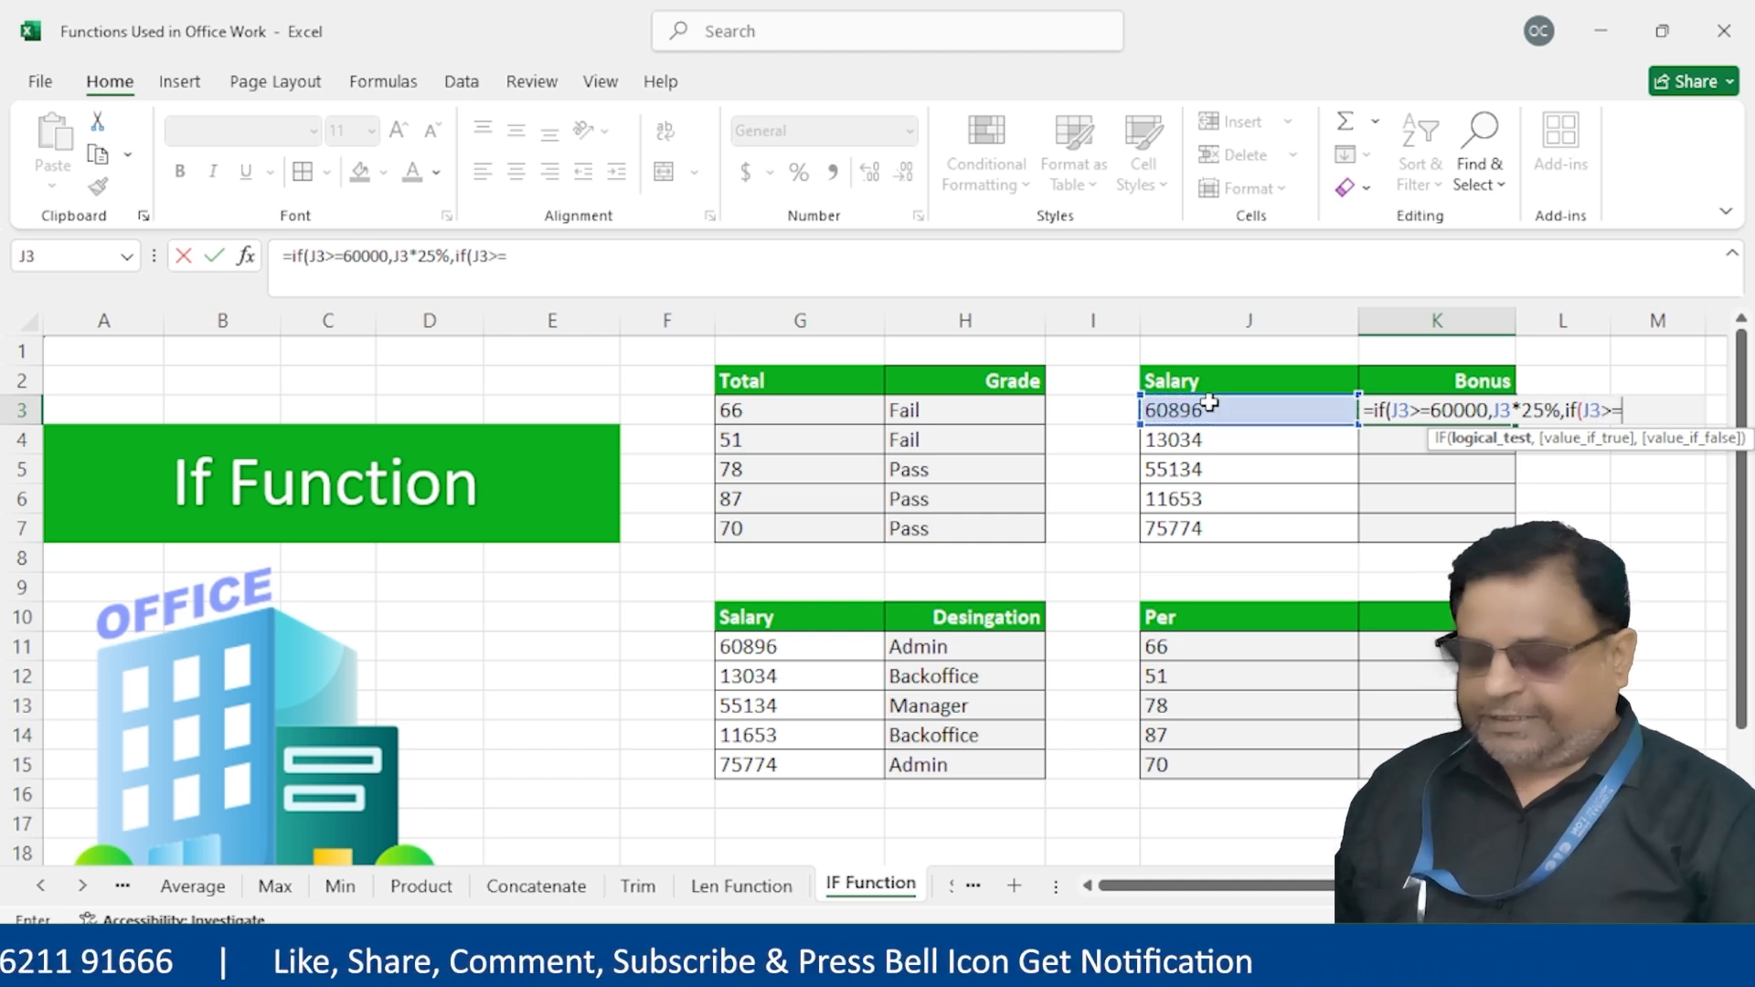
type("45000,")
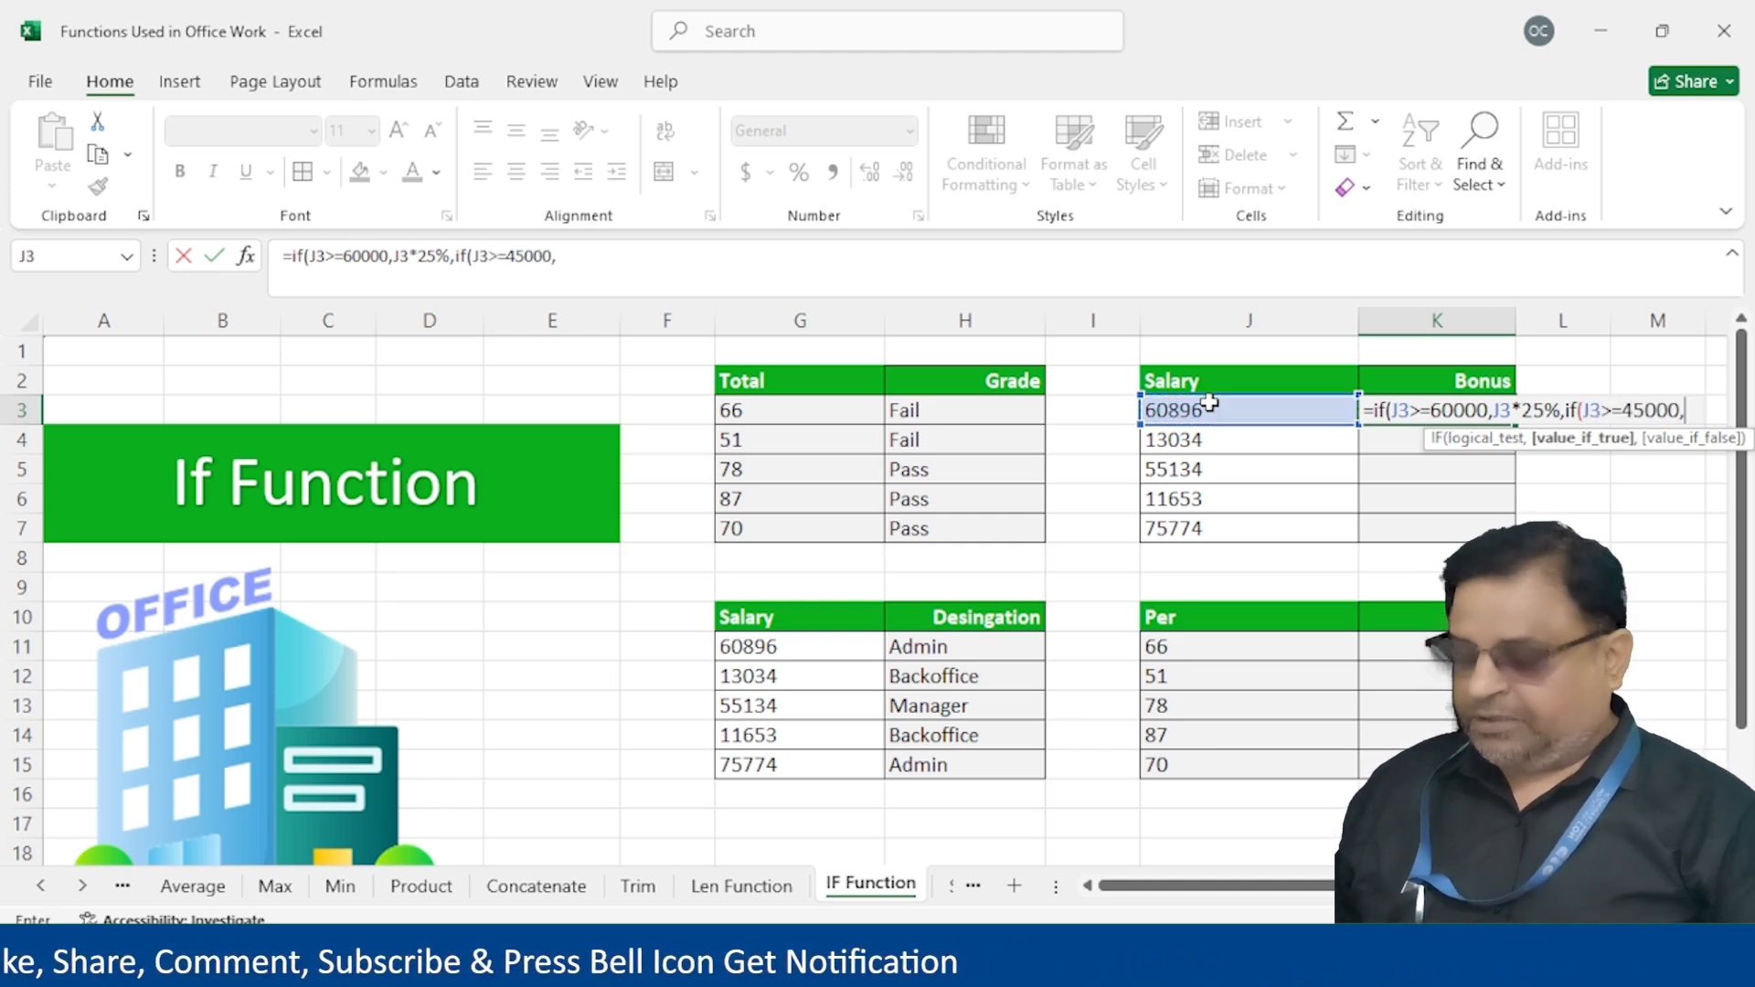
Complete the tiers: 20% at 45000+, 18% at 30000+, 15% otherwise, and enter the formula
left_click(1209, 405)
type("*20%,if(")
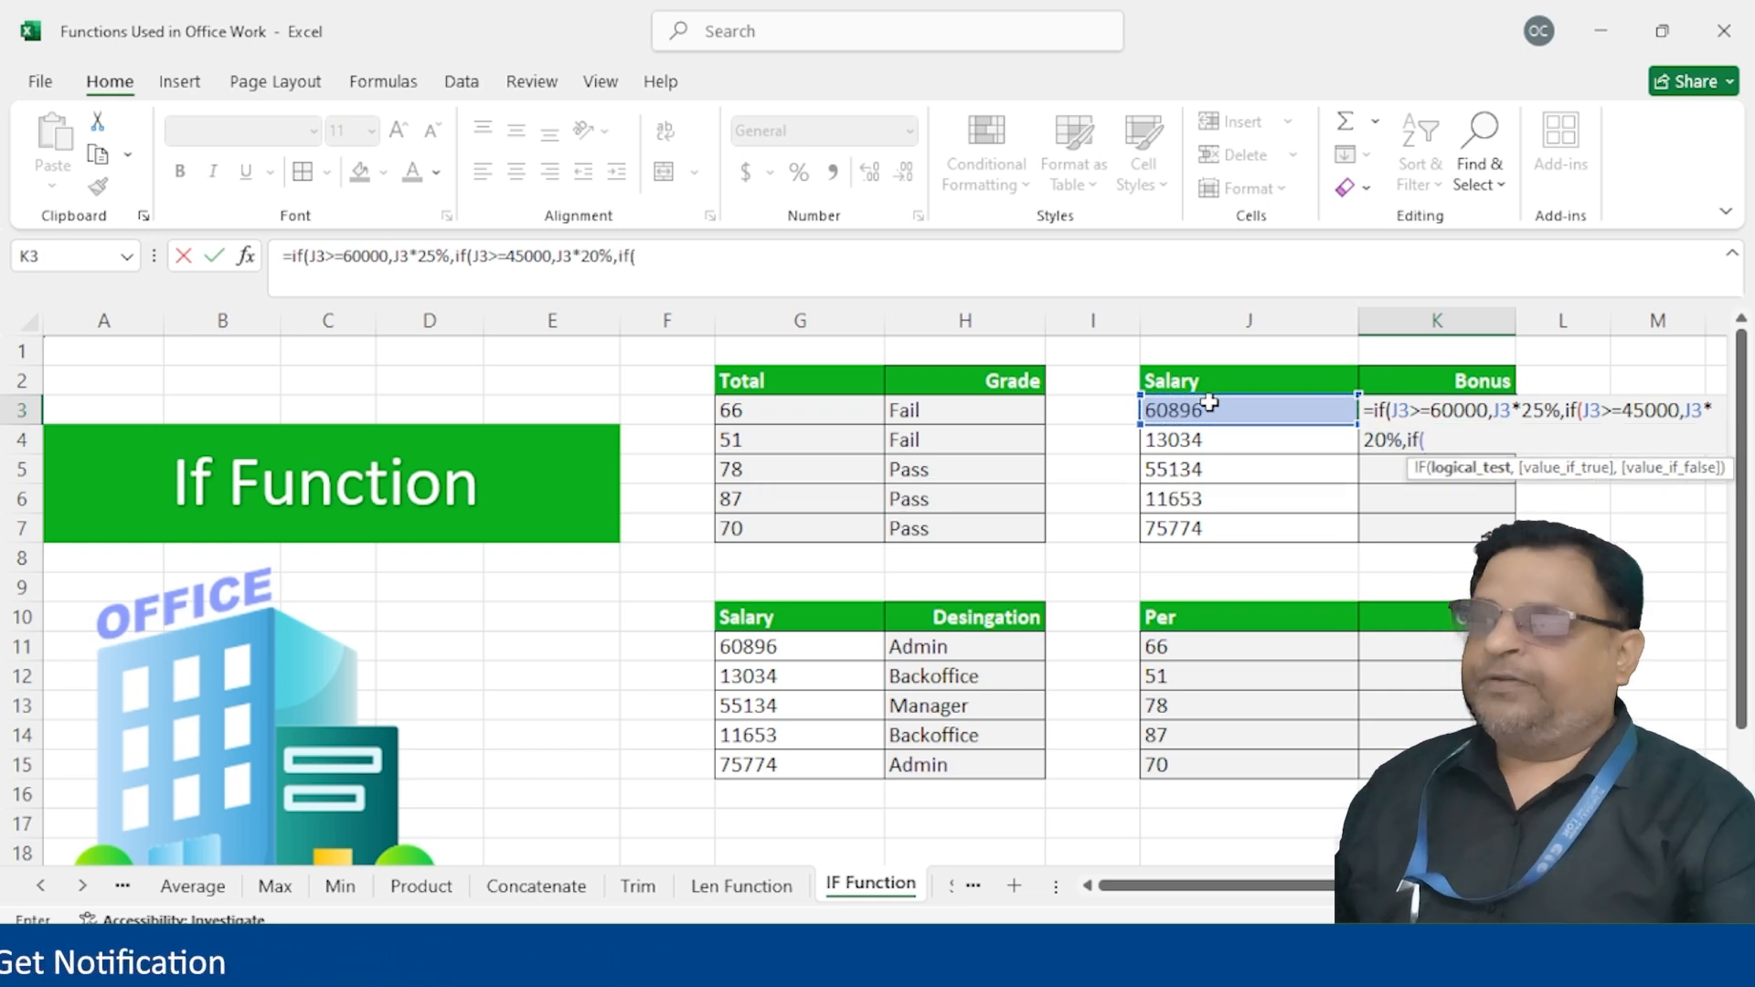
left_click(1209, 405)
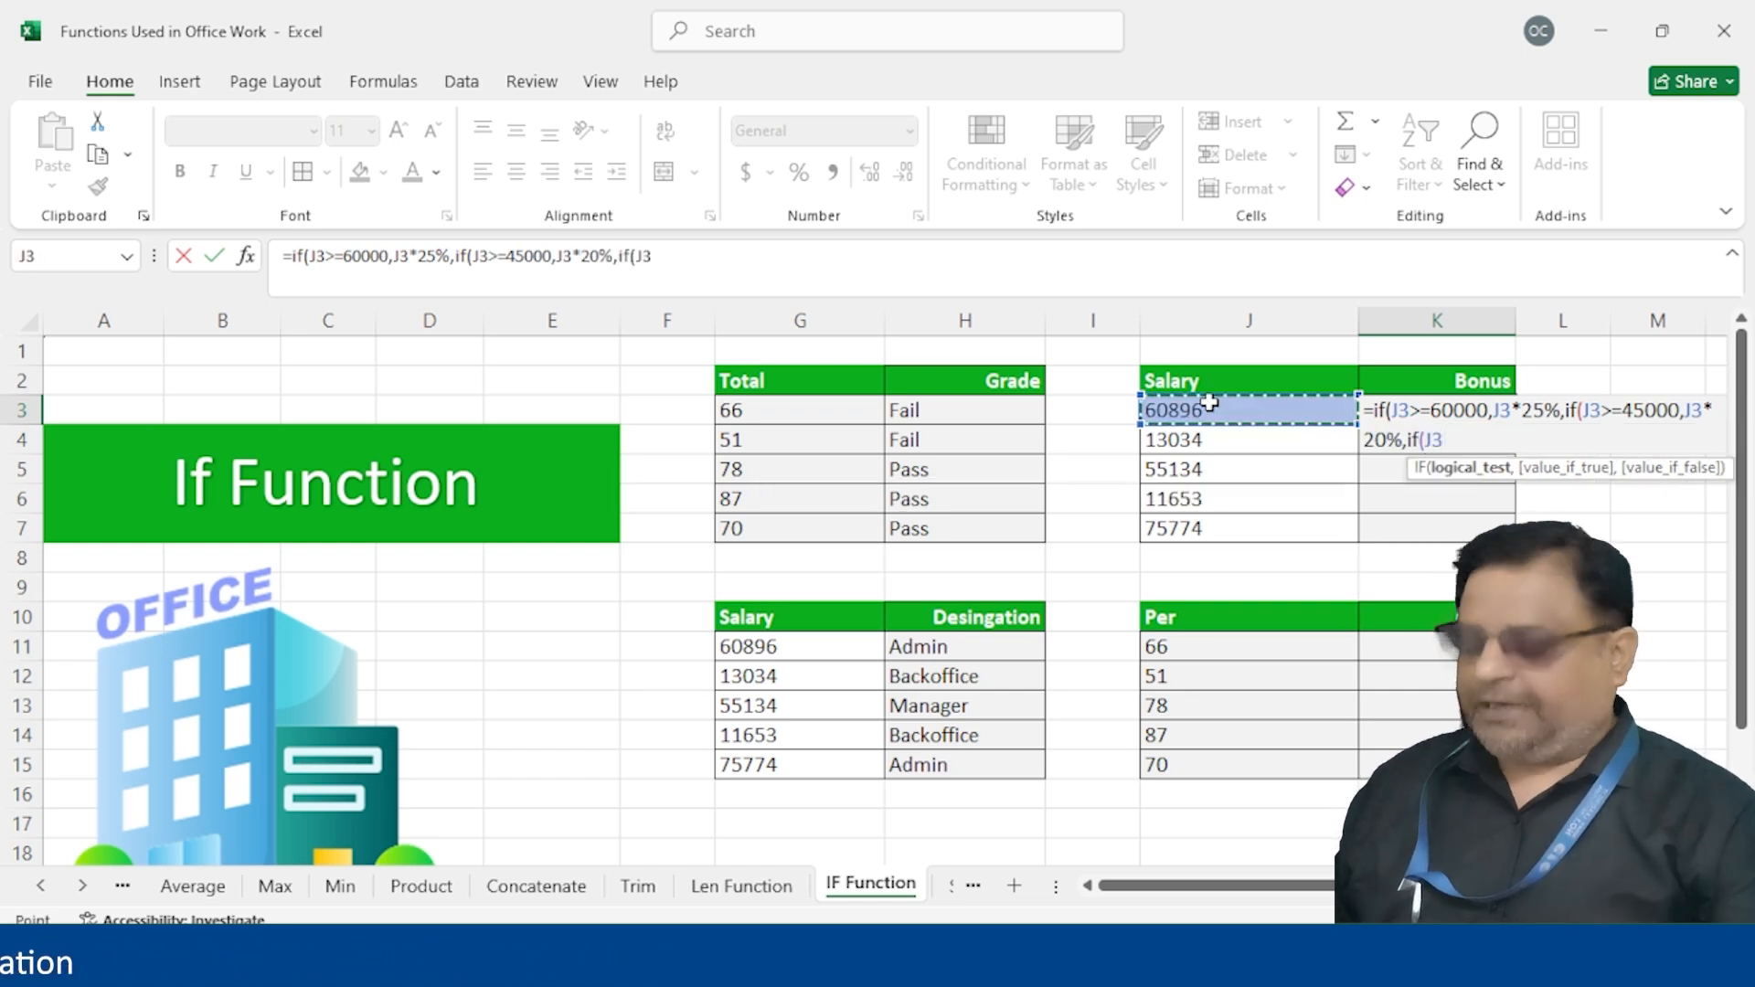
type(">=30000,")
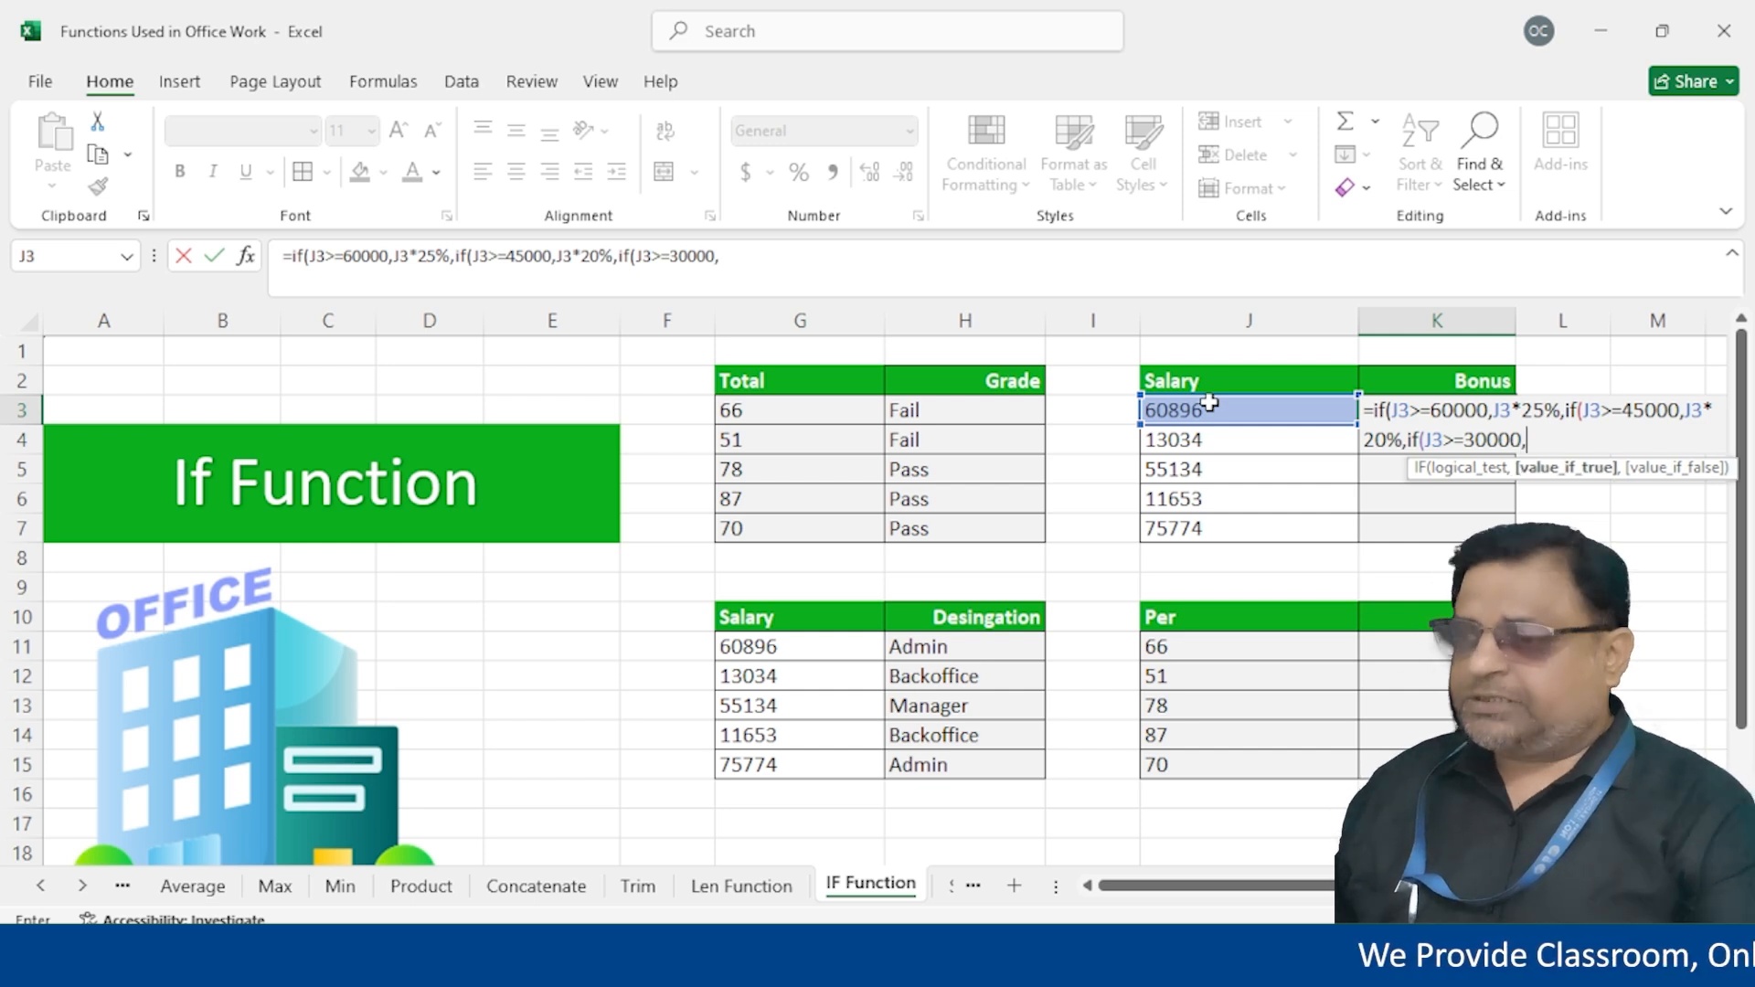
left_click(1210, 405)
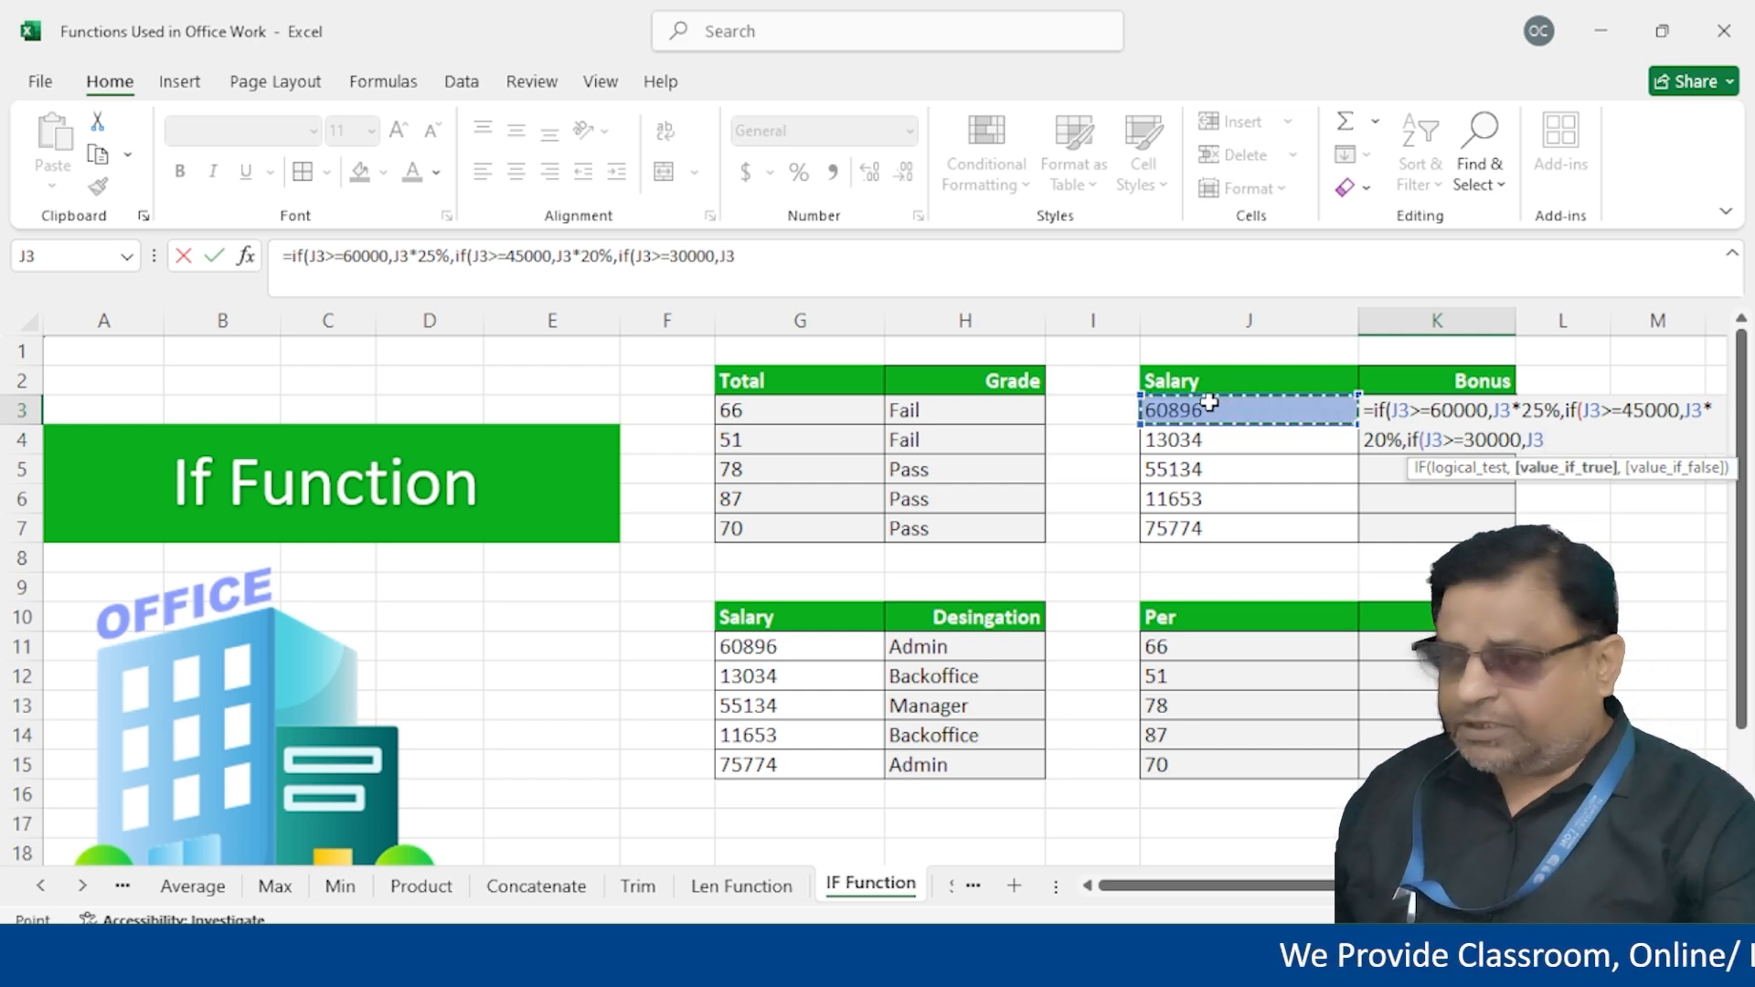
type("*")
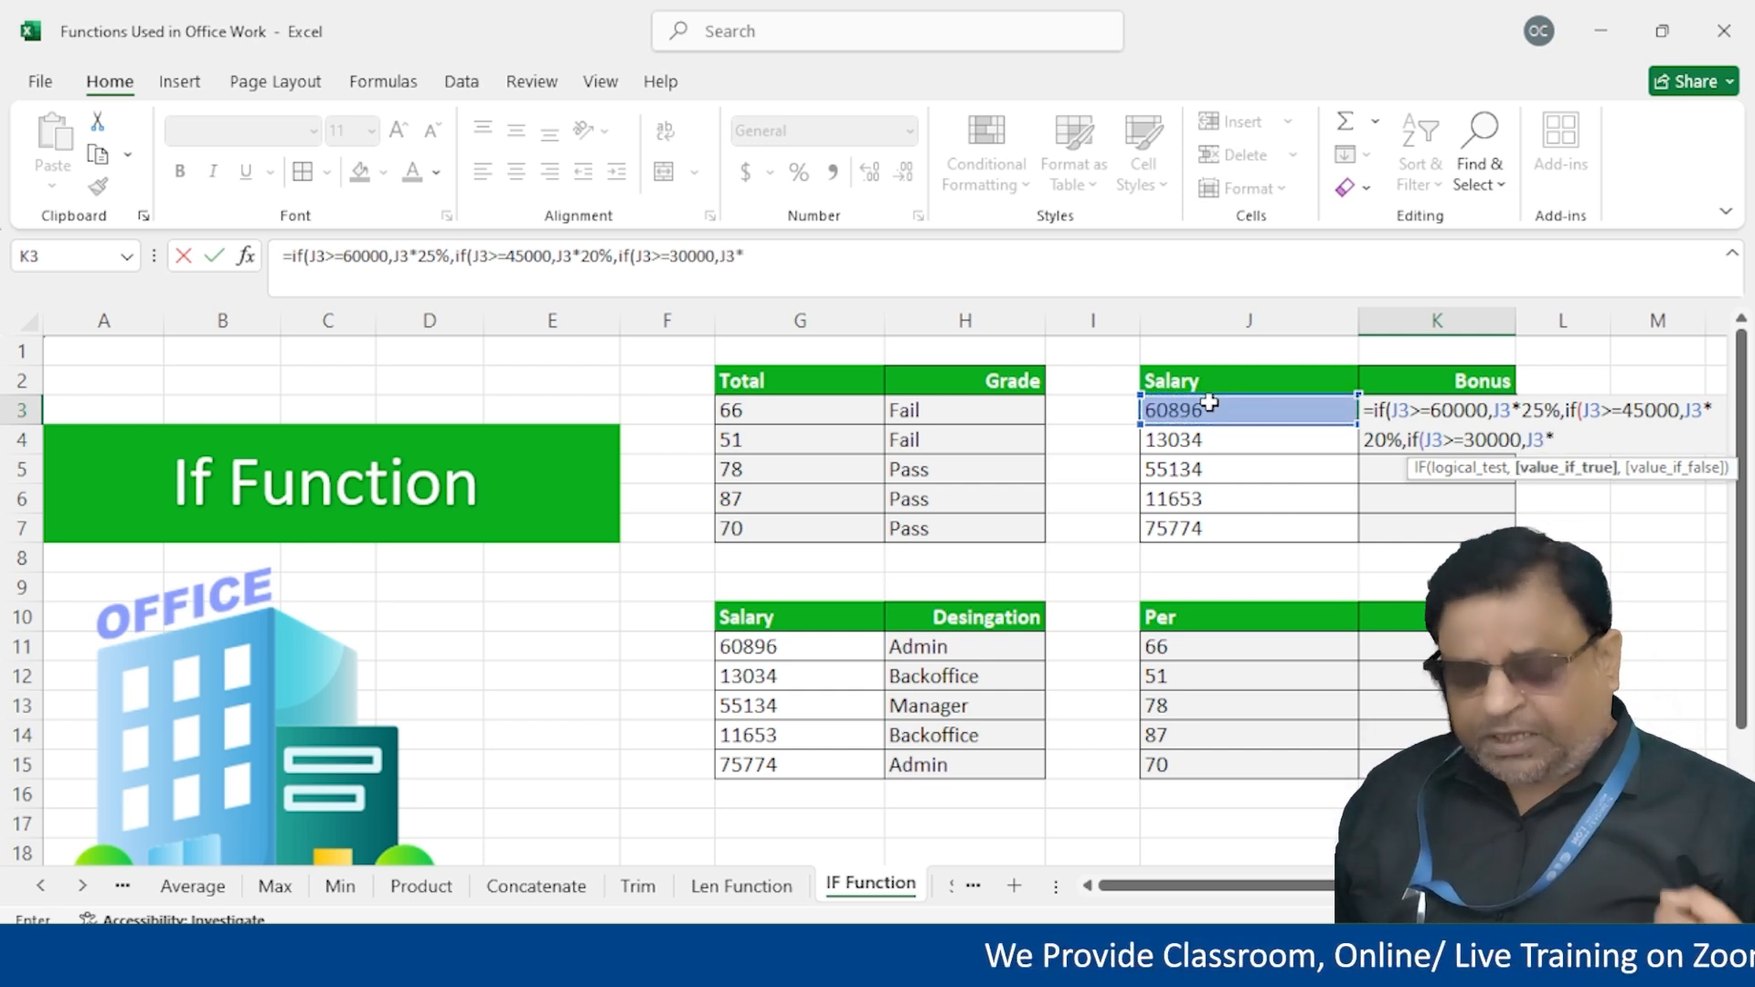
type("18%,")
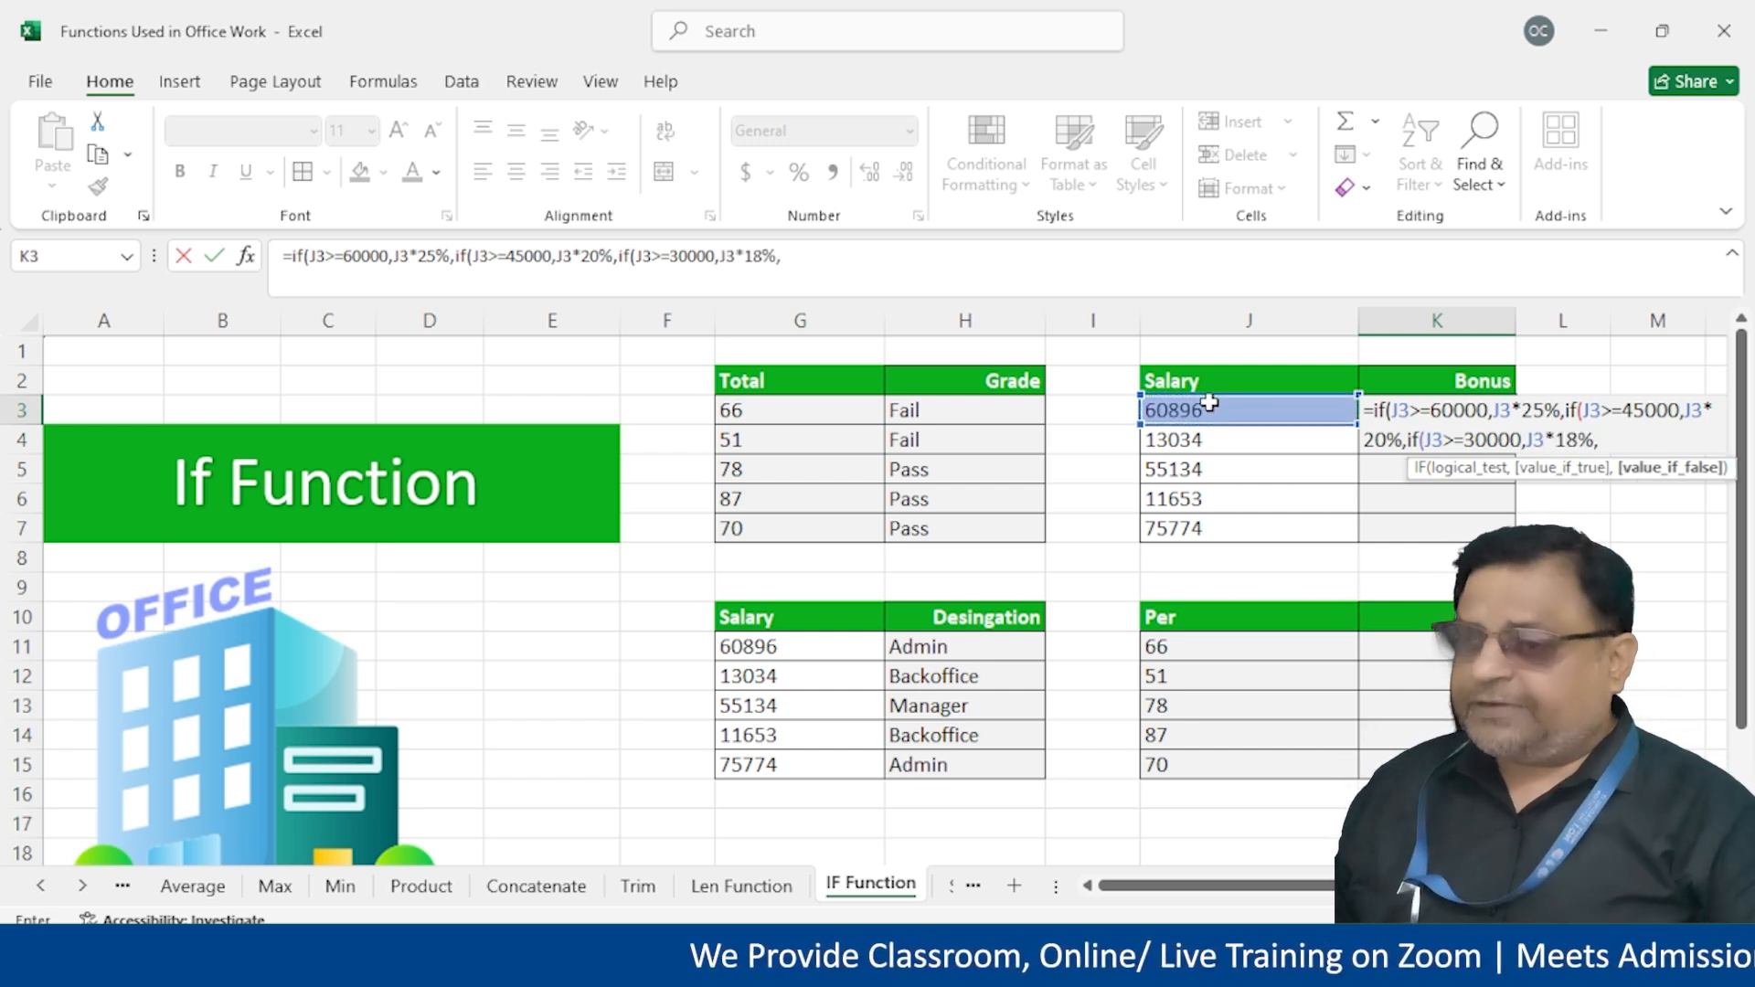
left_click(1210, 405)
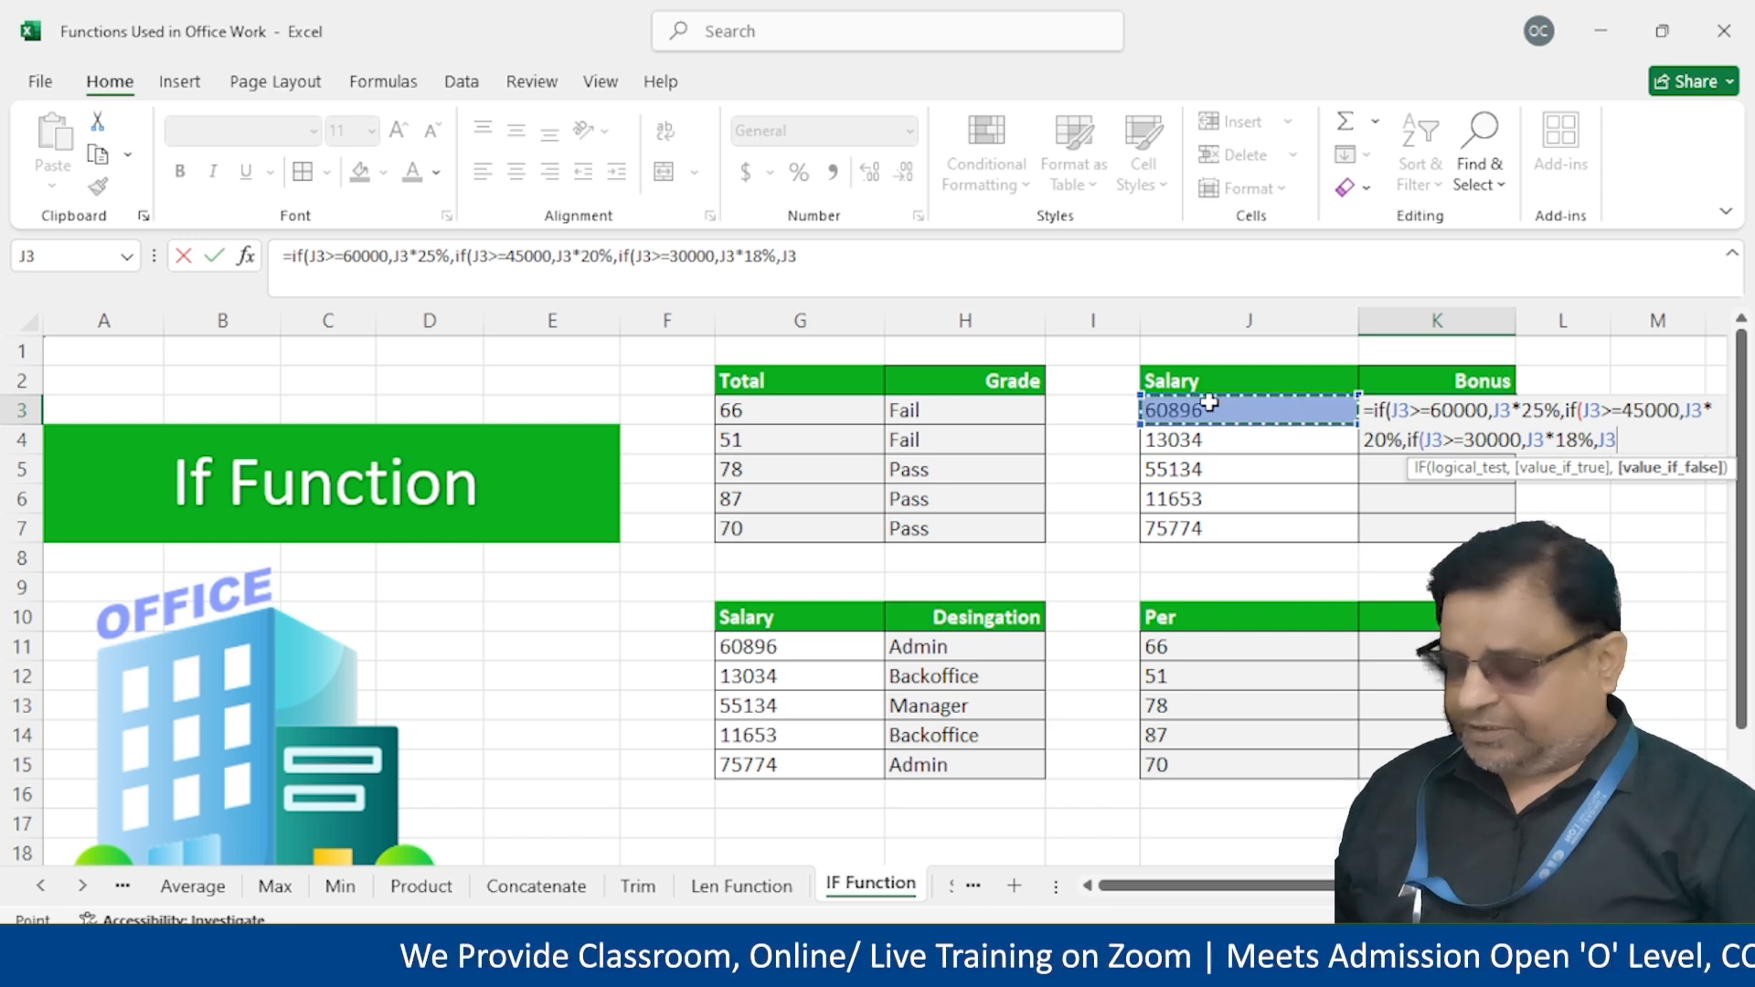
type("*")
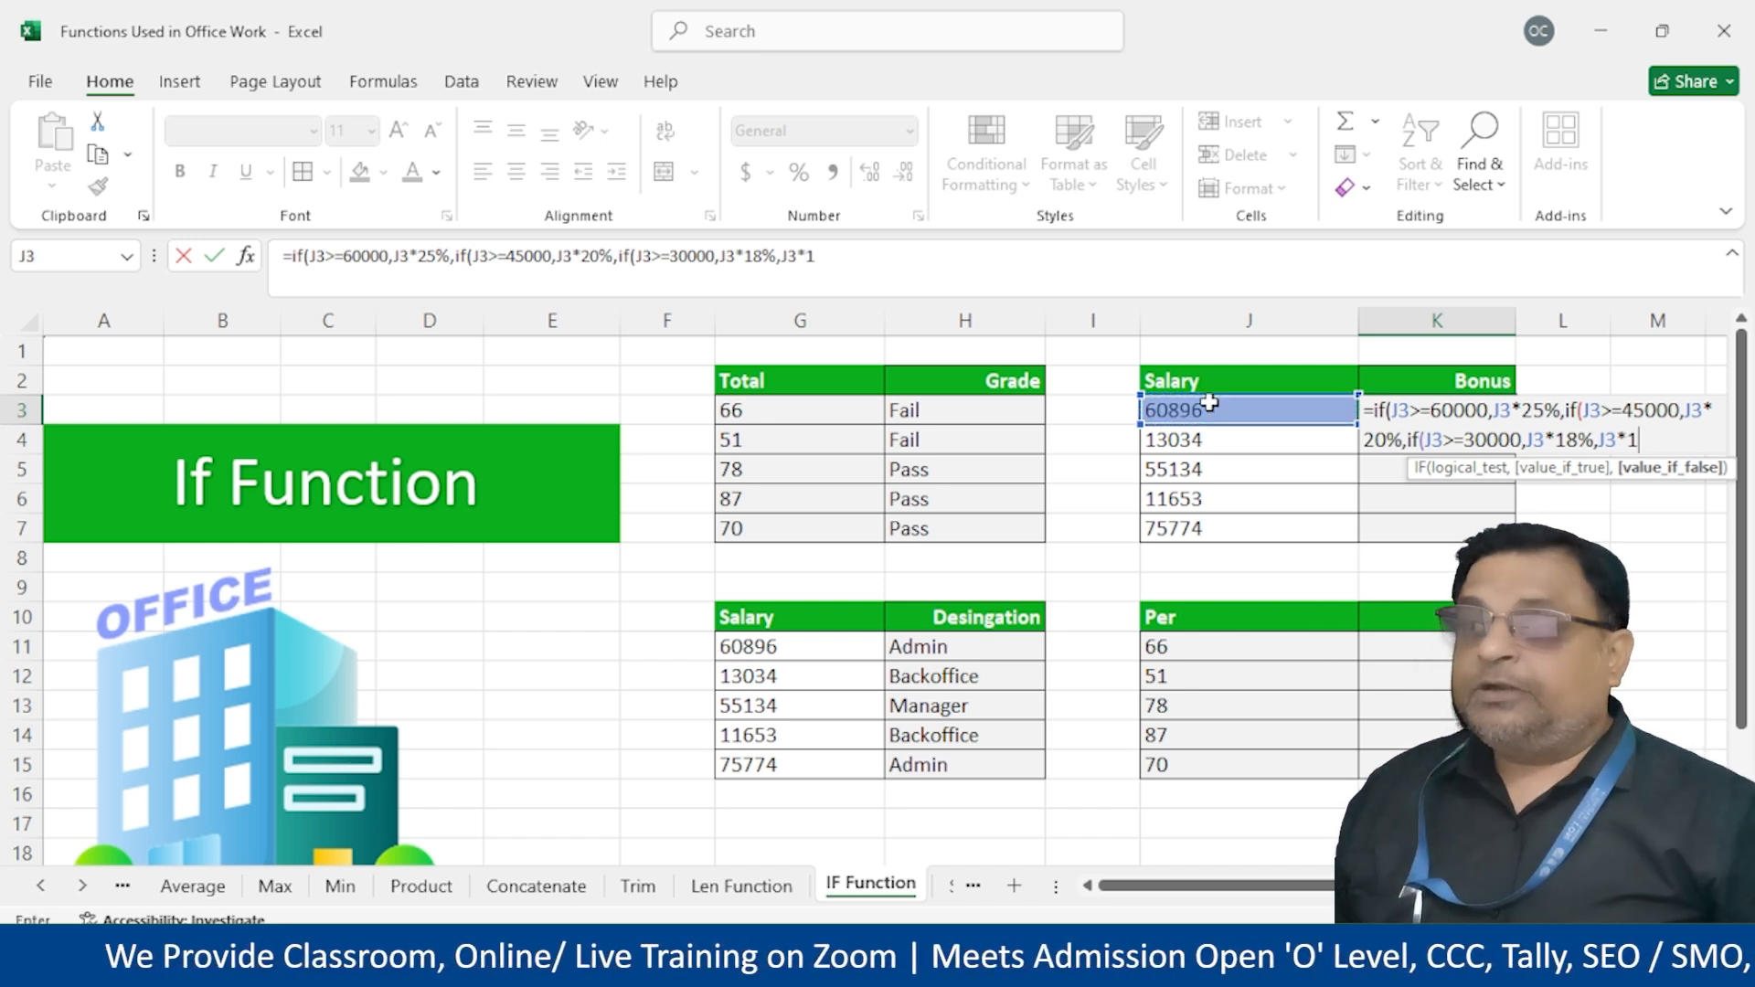
type("15")
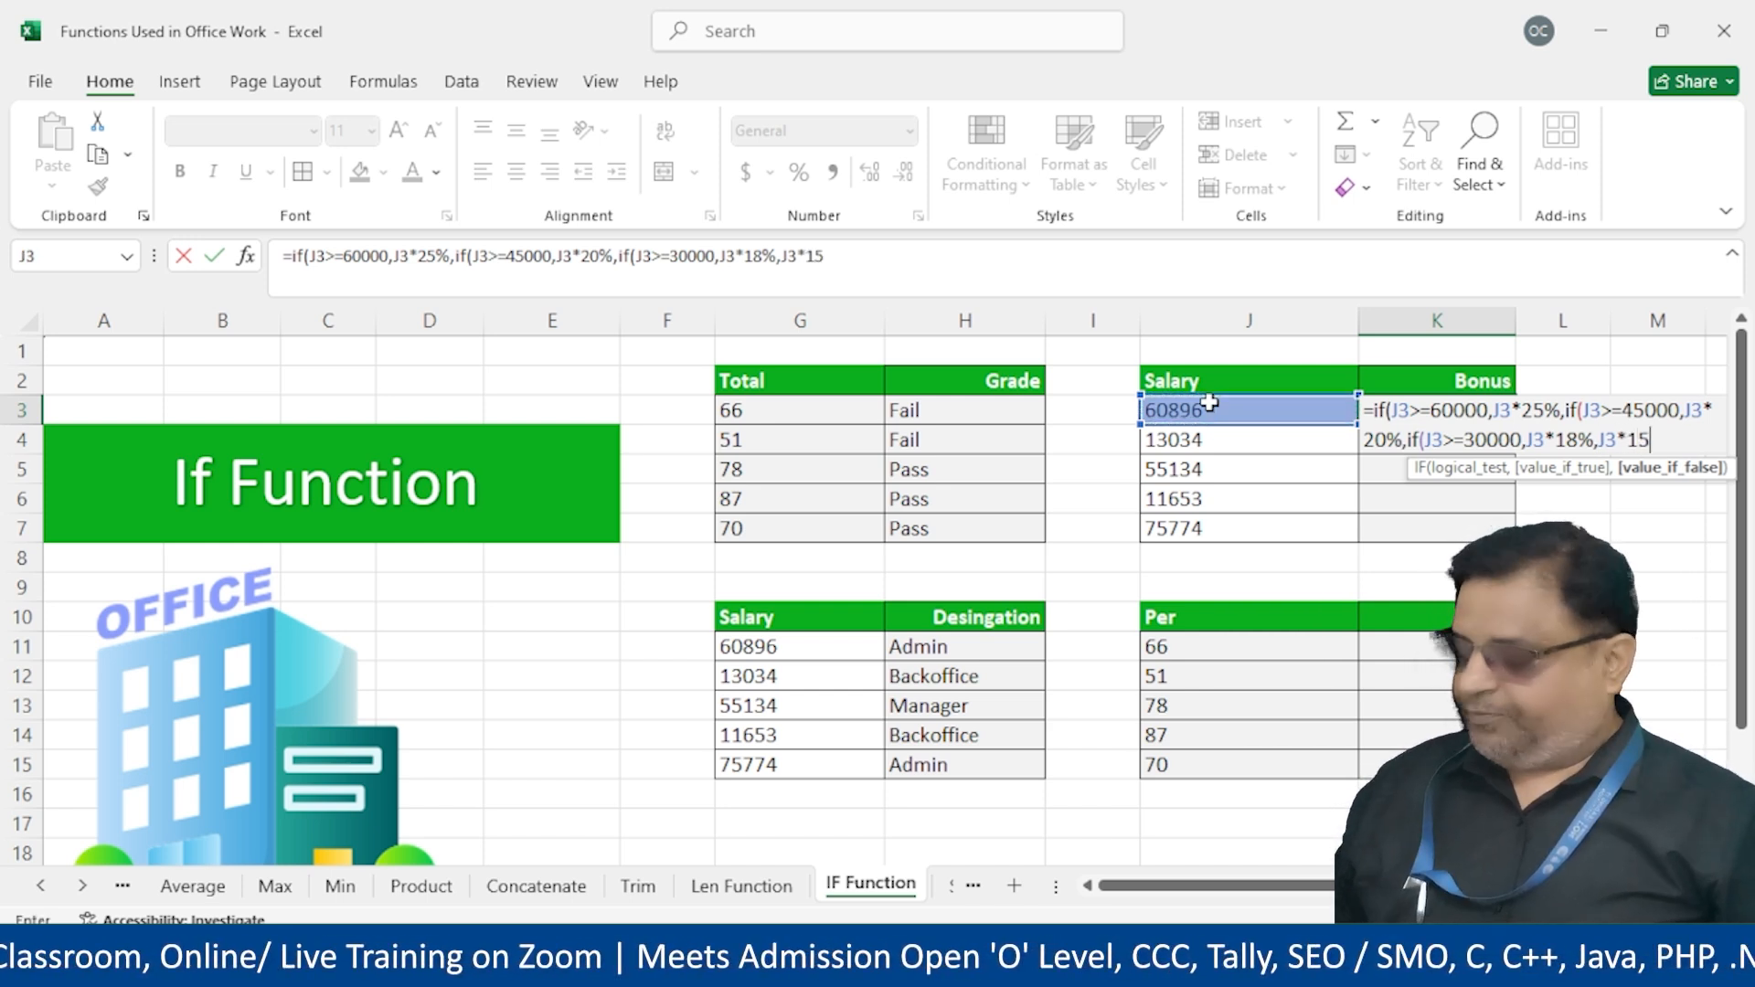
type("%)))")
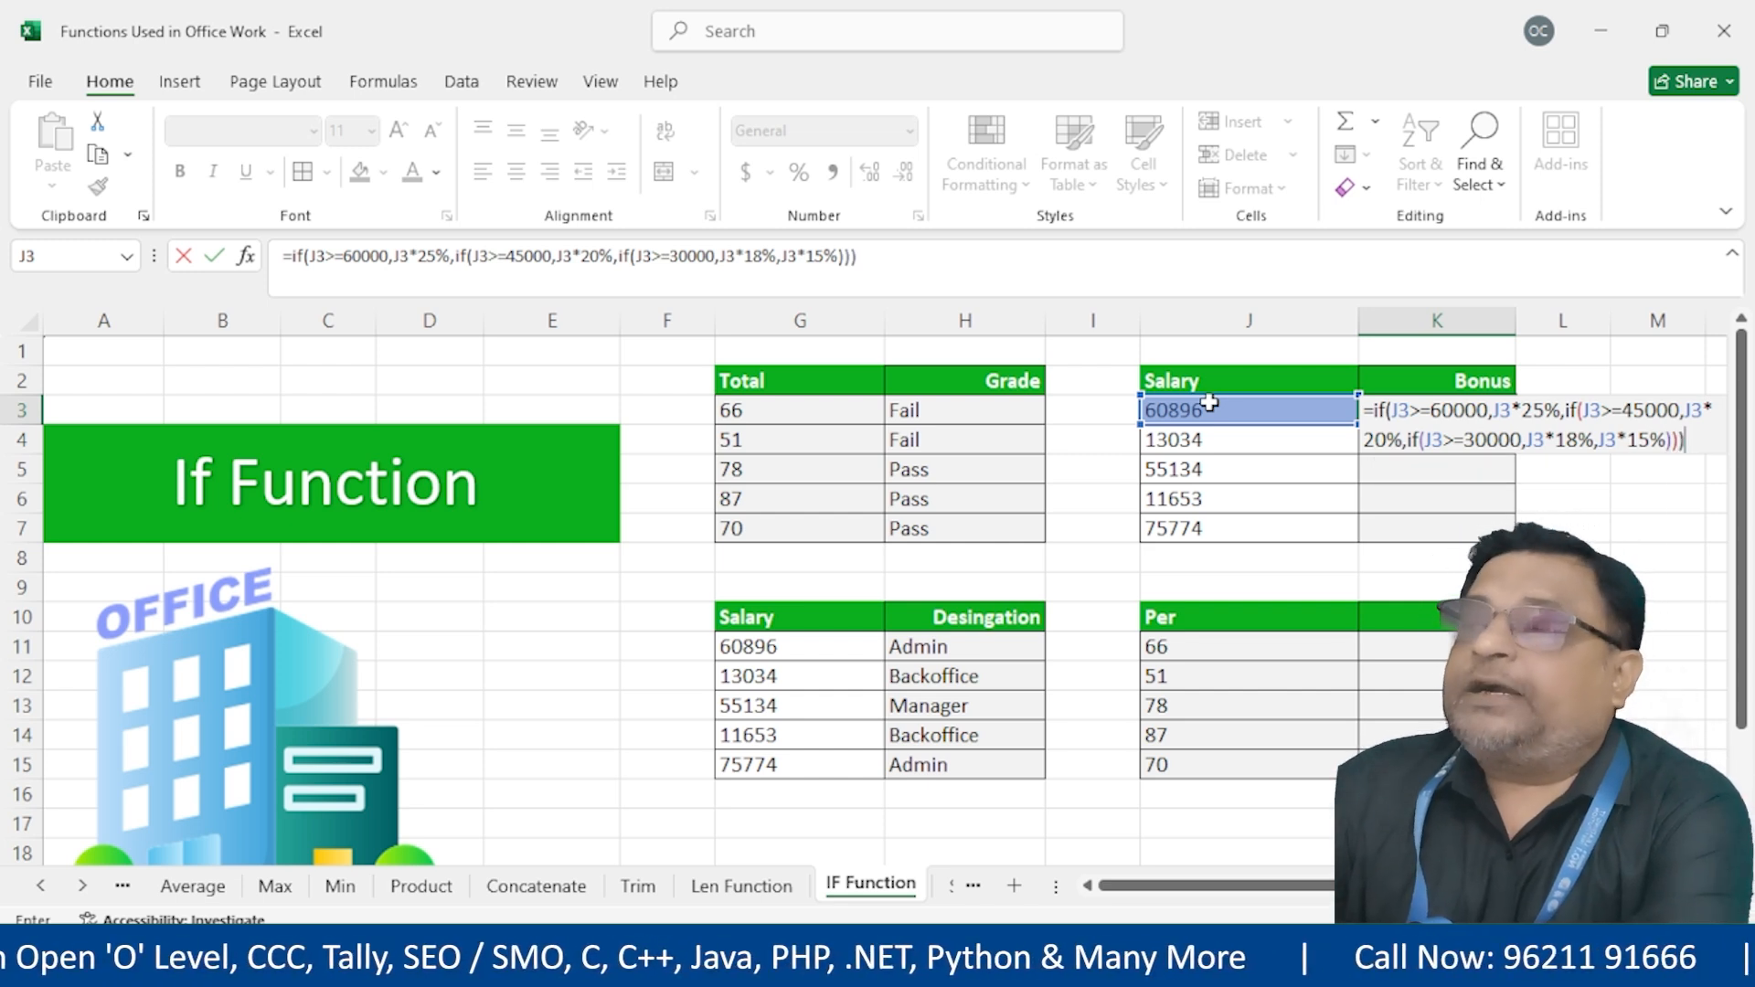
key("Return")
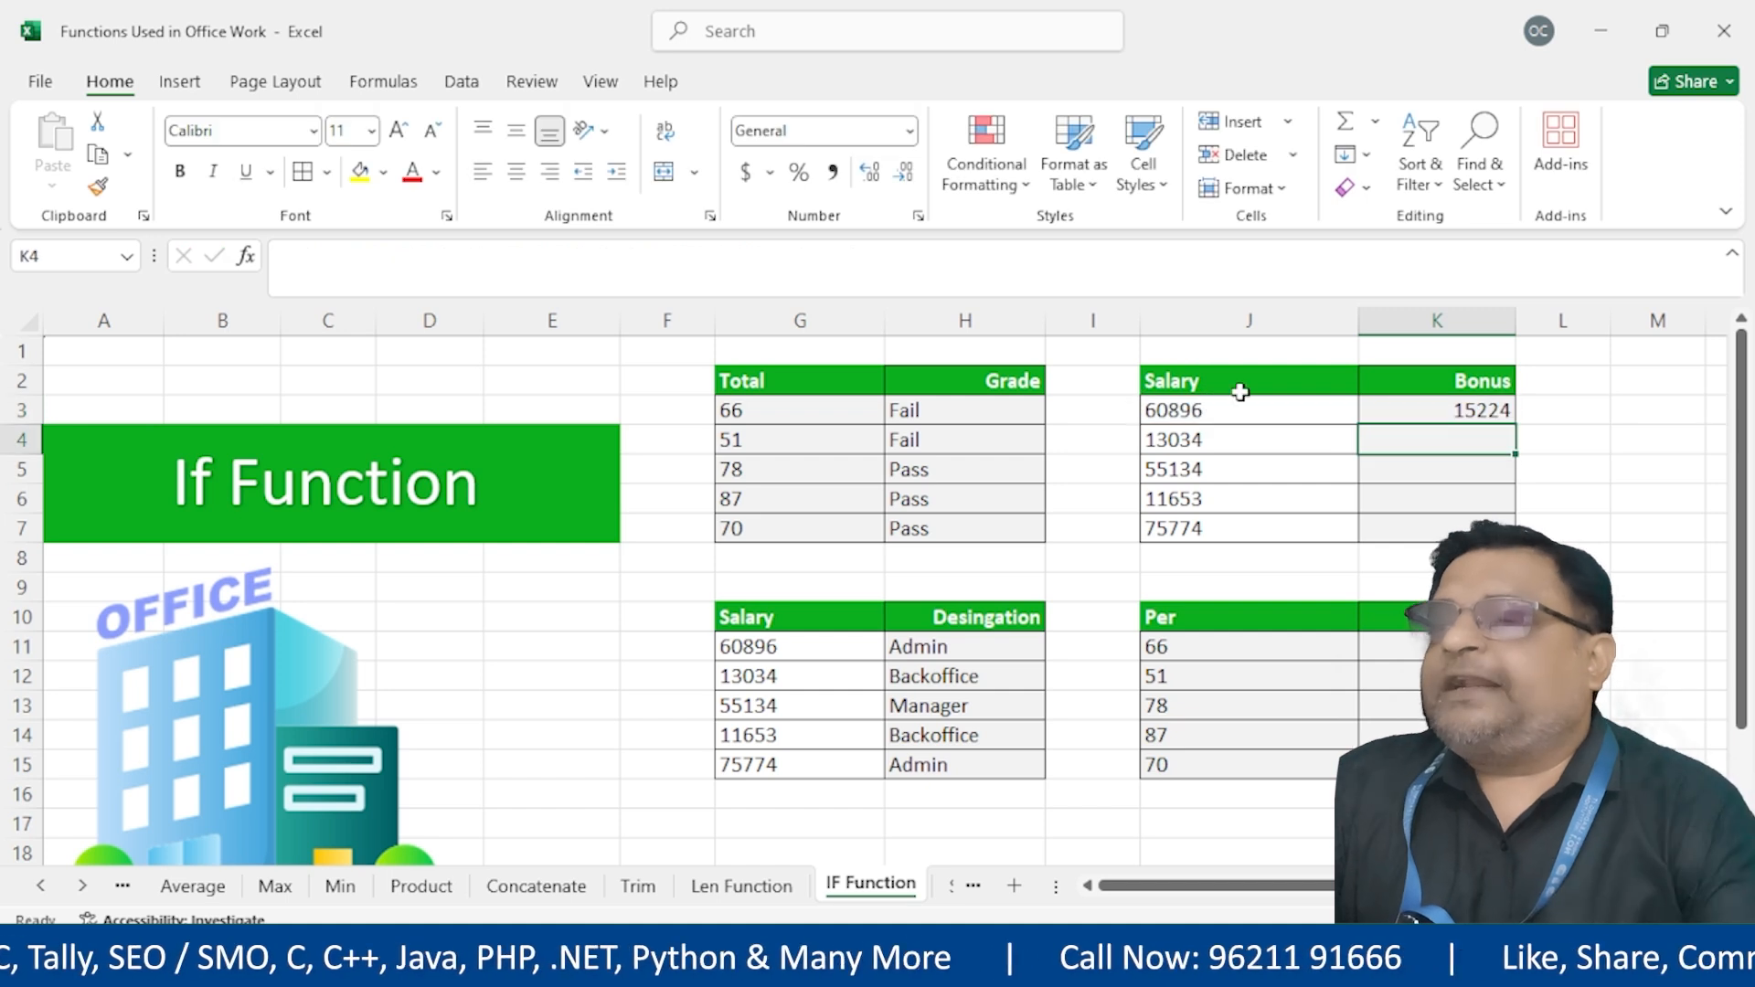
Check the bonus formula stored in K3
left_click(1418, 403)
left_click(1575, 403)
left_click(1500, 413)
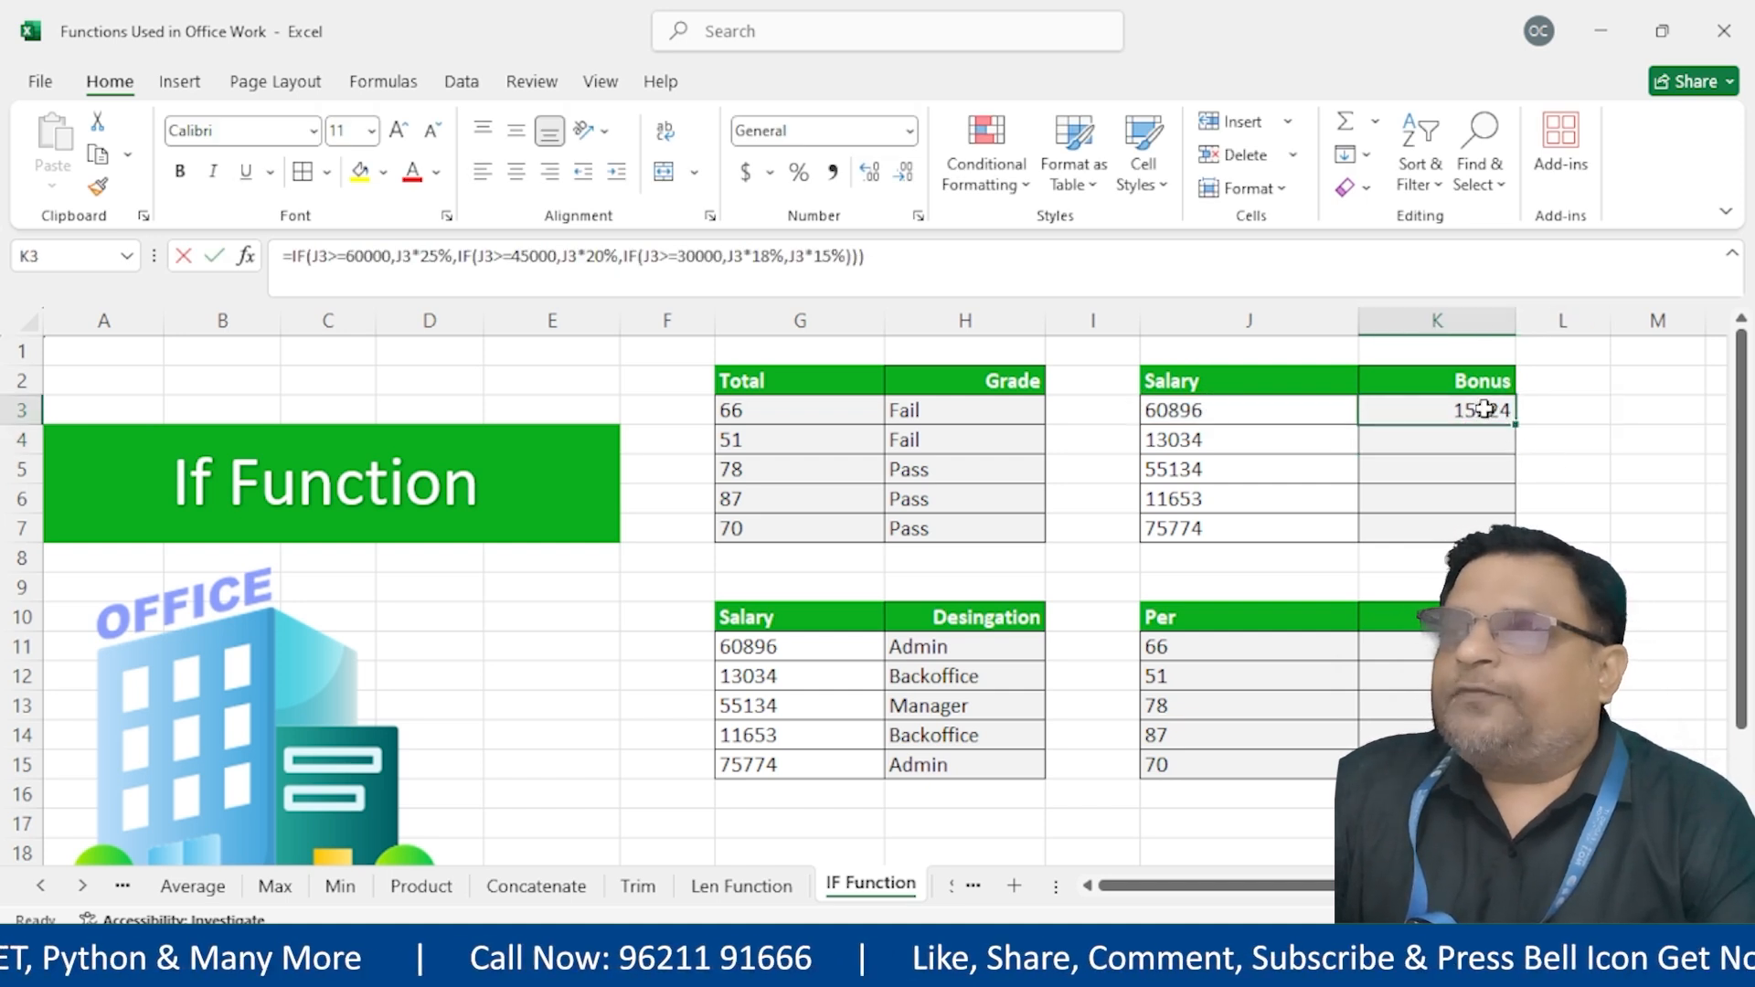
double_click(1386, 410)
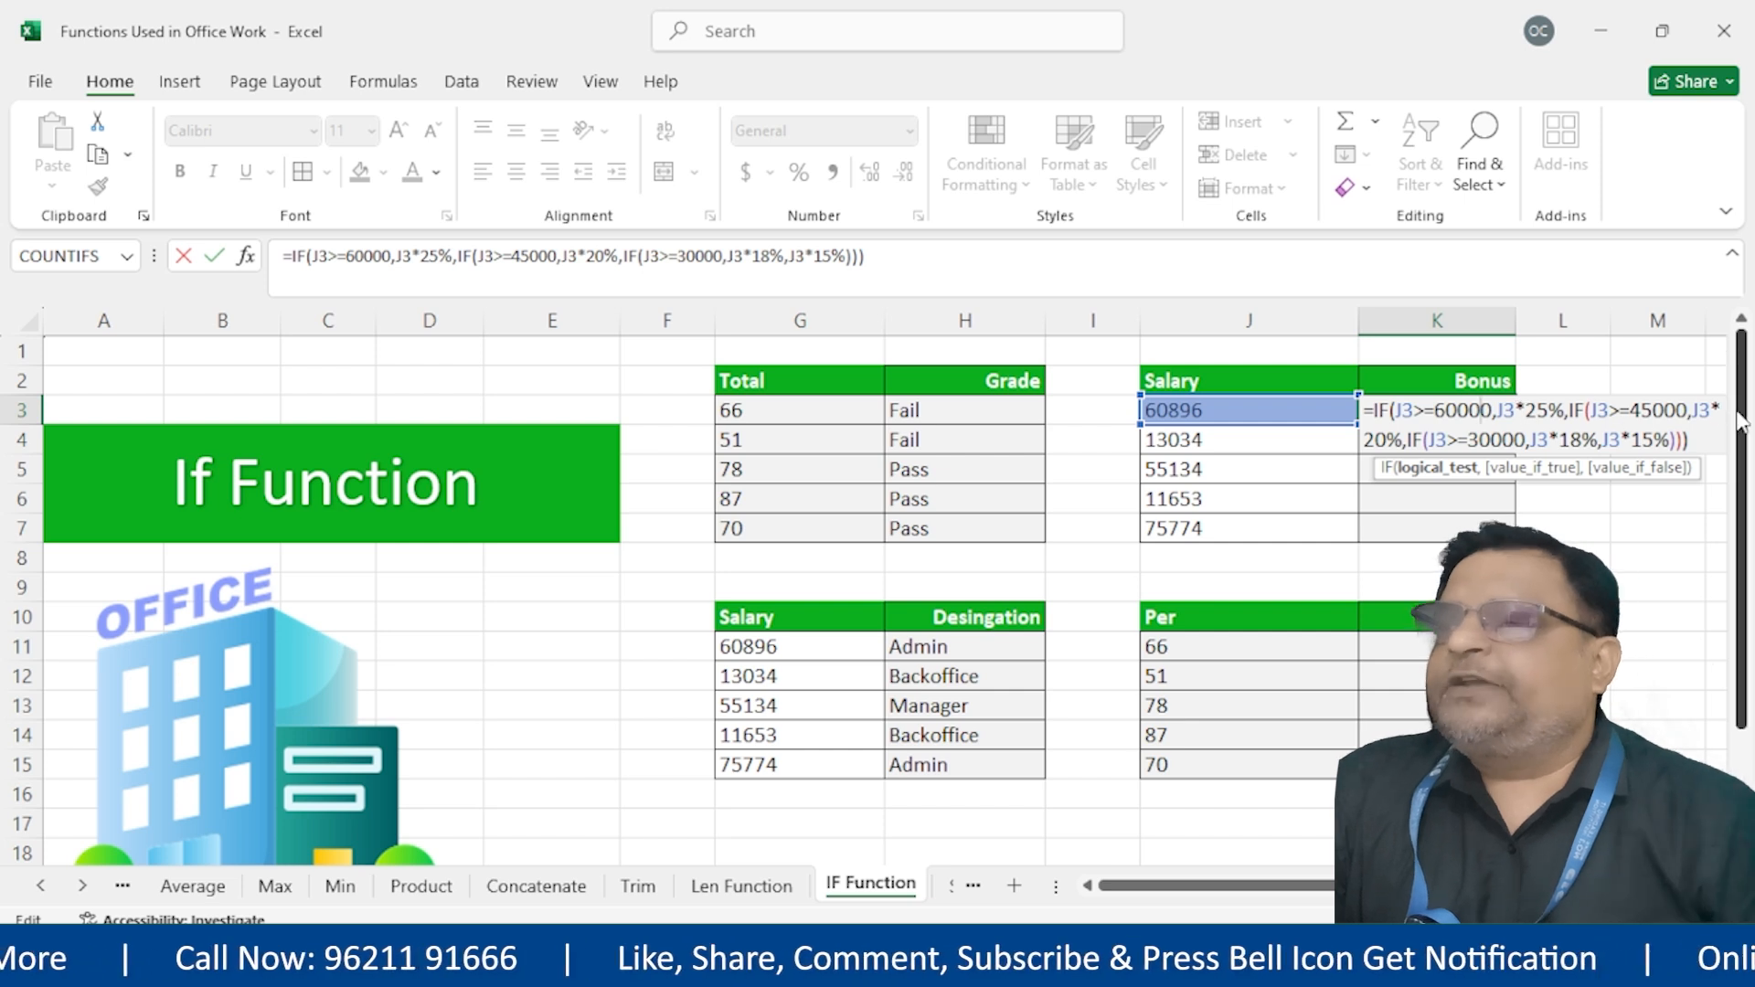
key("Return")
Copy the bonus formula down to K7 and format the results with thousands separators and two decimals
left_click(1462, 413)
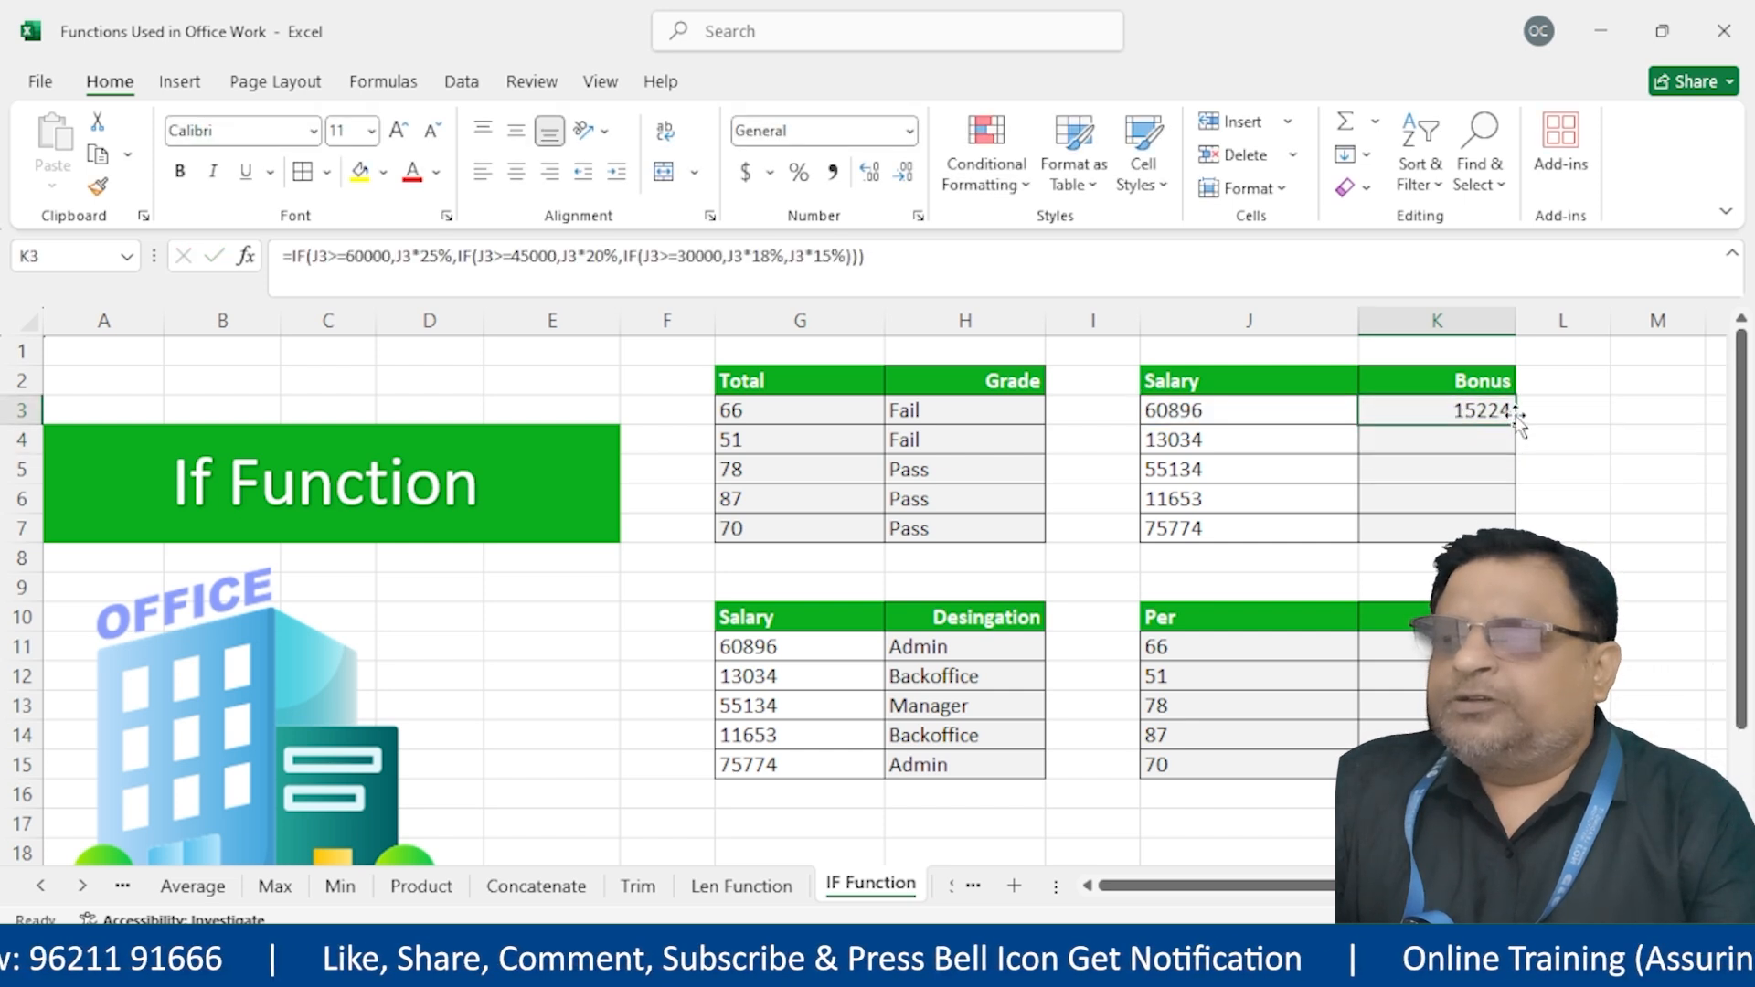
left_click_drag(1515, 423, 1515, 537)
left_click(1180, 448)
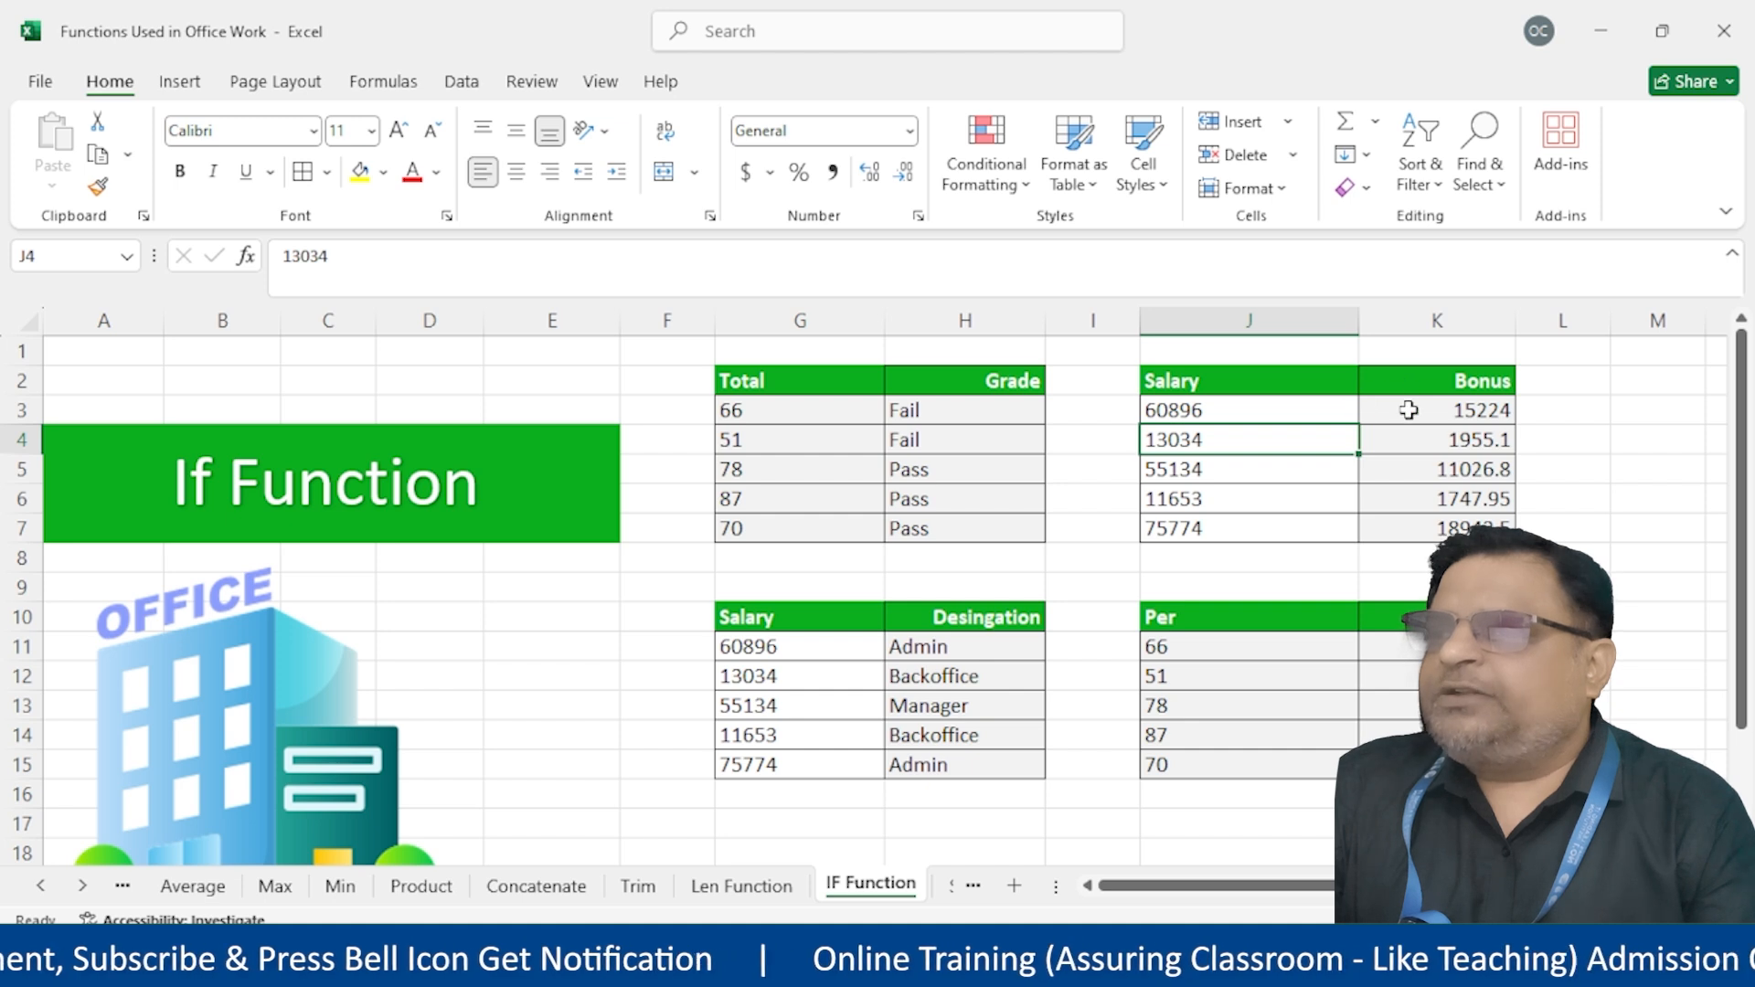
left_click_drag(1407, 408, 1418, 533)
left_click(989, 869)
left_click_drag(1395, 408, 1415, 528)
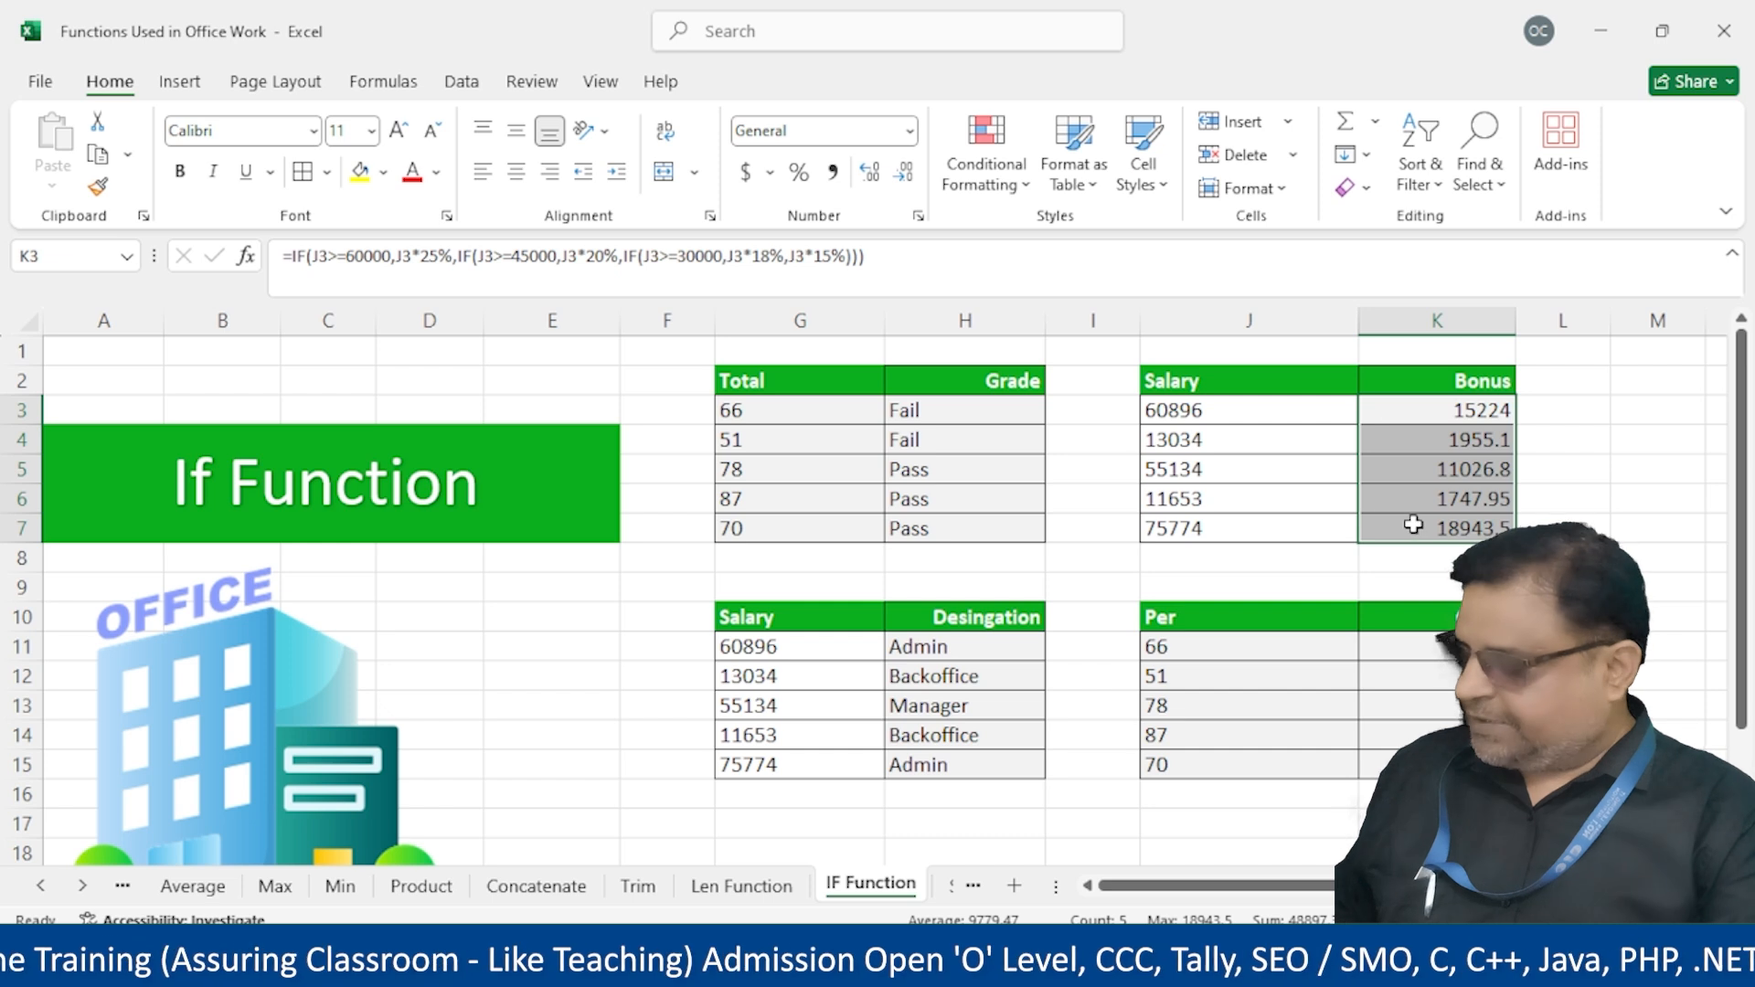
key("ctrl+shift+1")
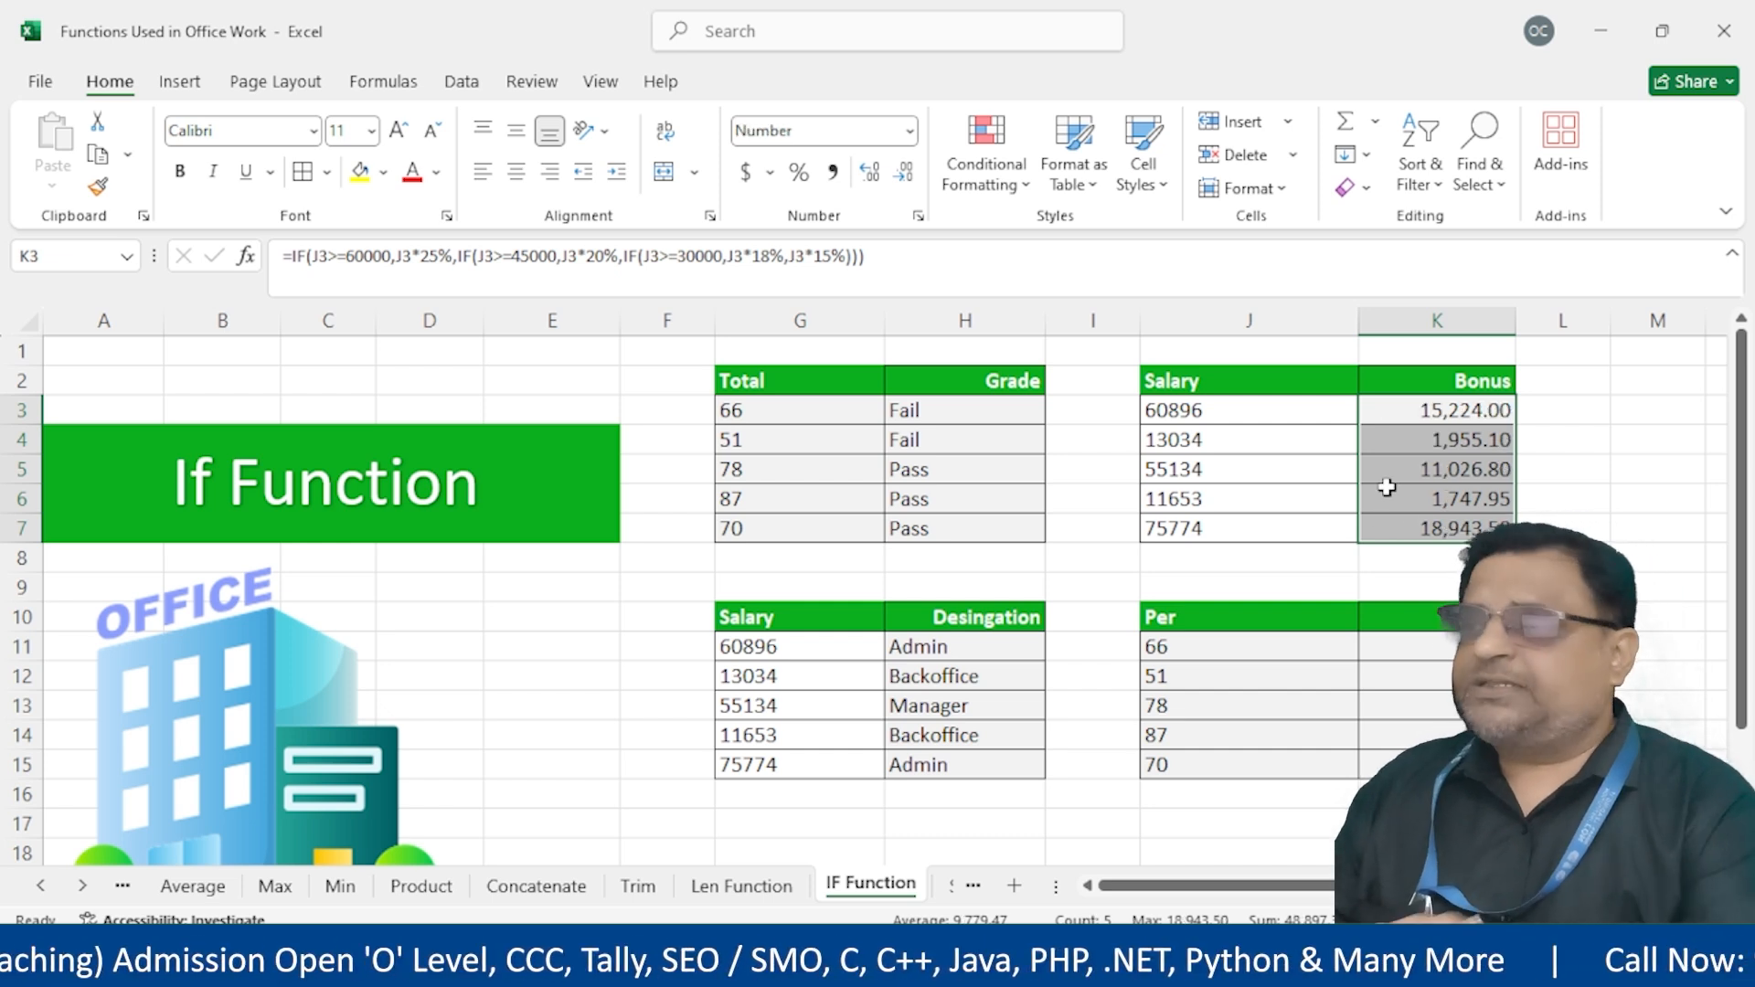
left_click(1408, 647)
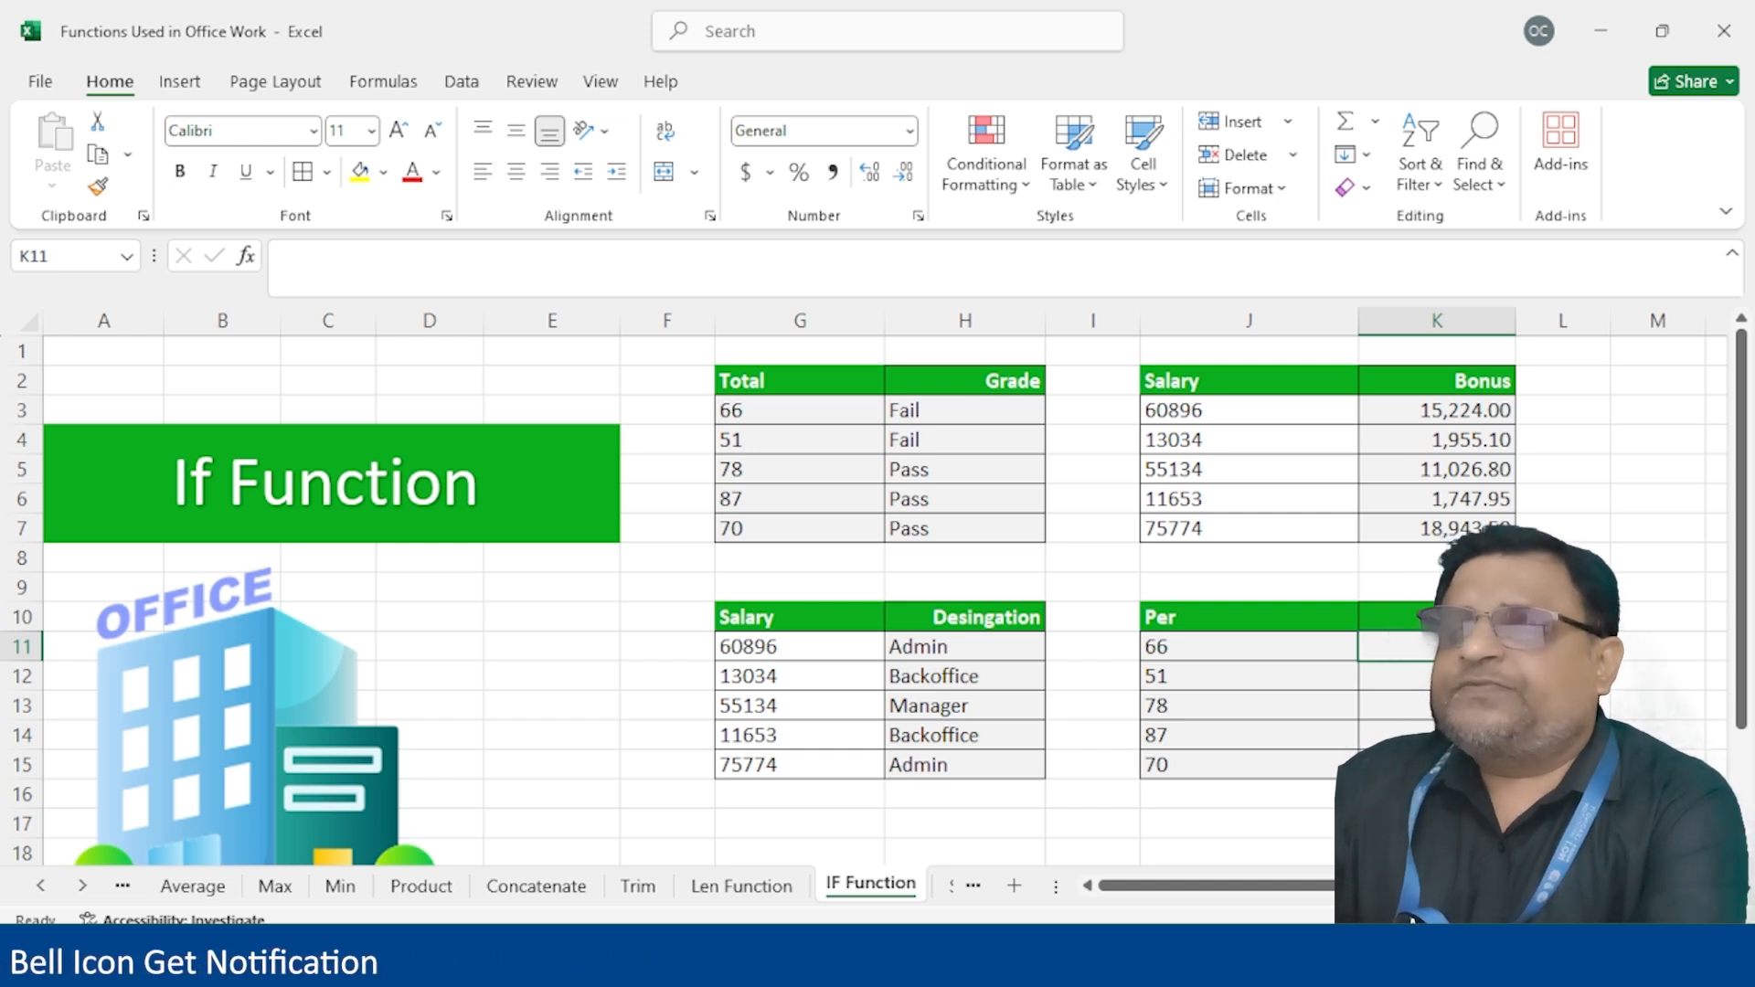
Narrow column J and start K11's nested IF with J11>=80 returning "First"
left_click_drag(1359, 320, 1271, 322)
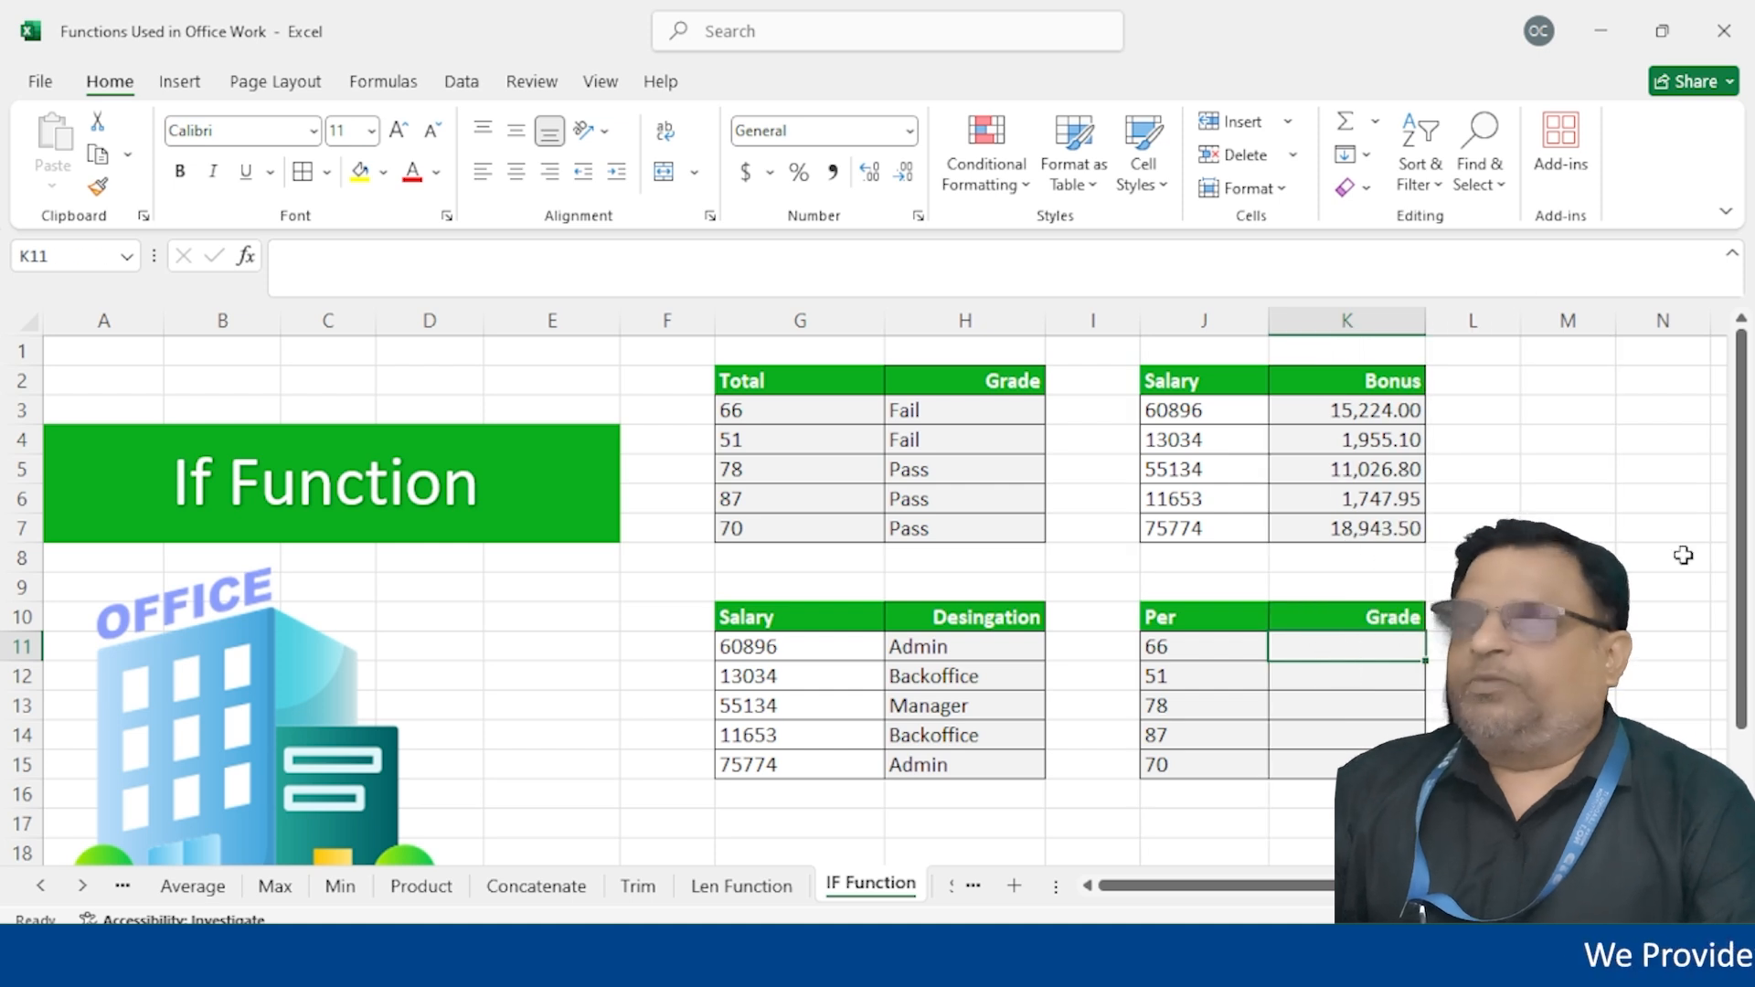
type("=if(")
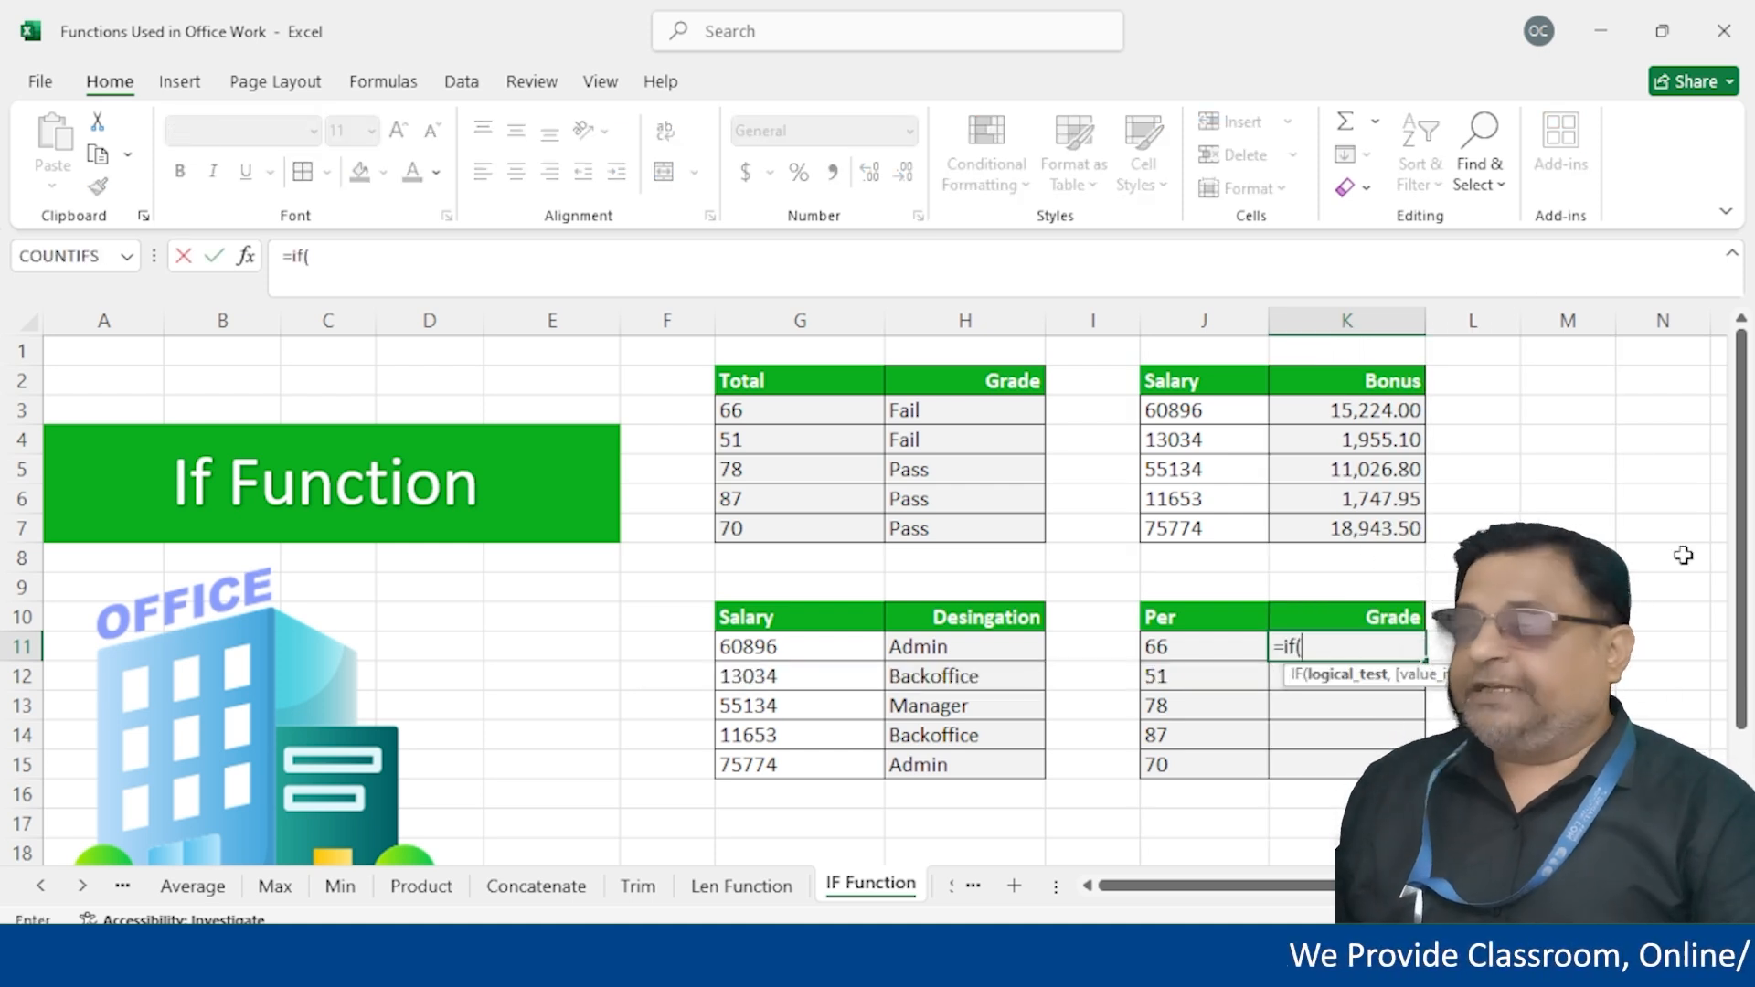
left_click(1201, 646)
type(">")
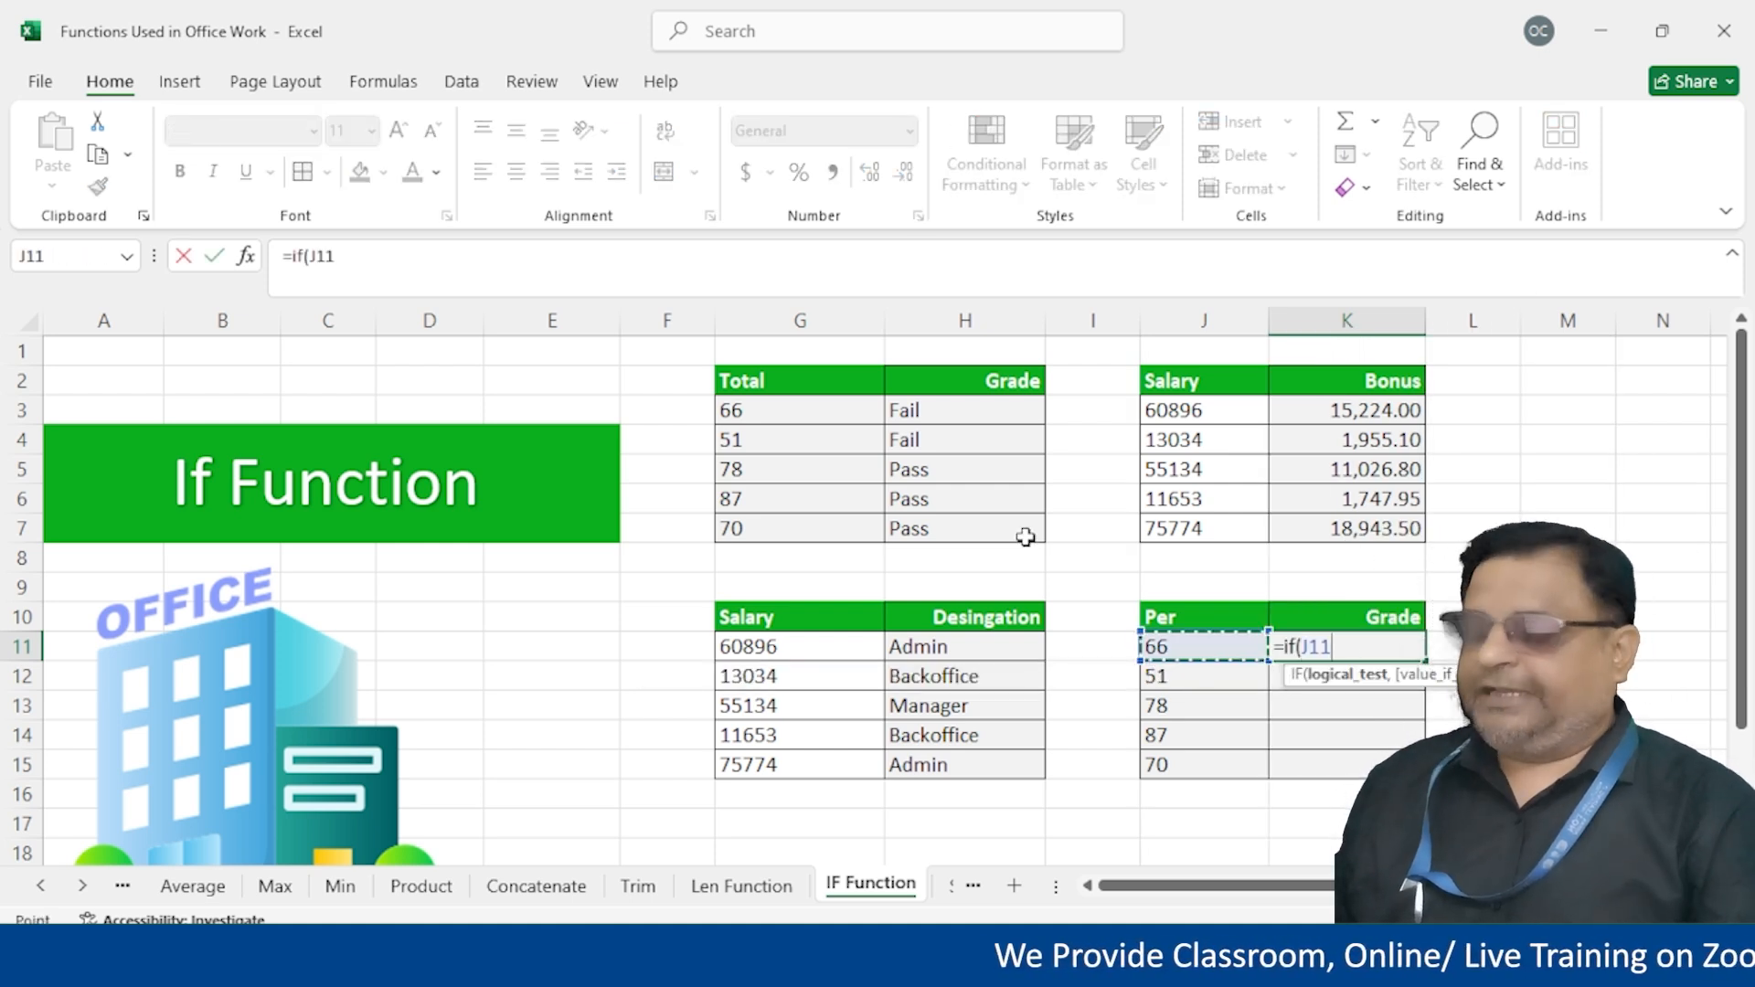
type("=")
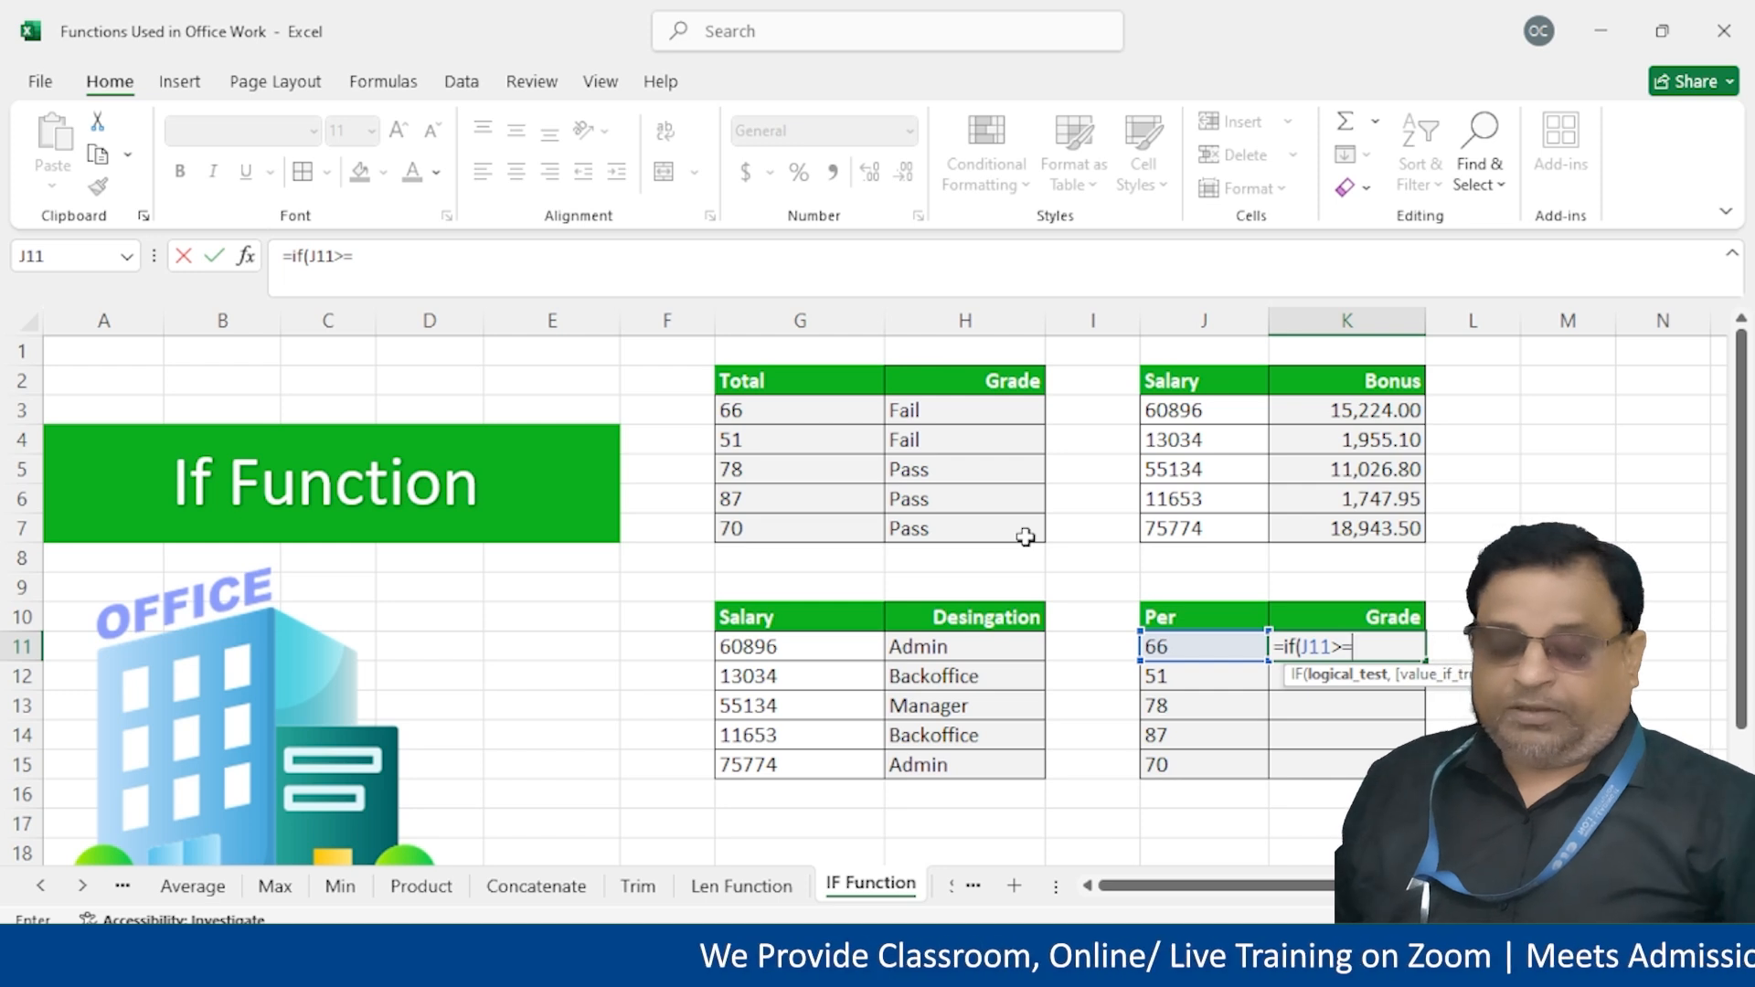
type("80,")
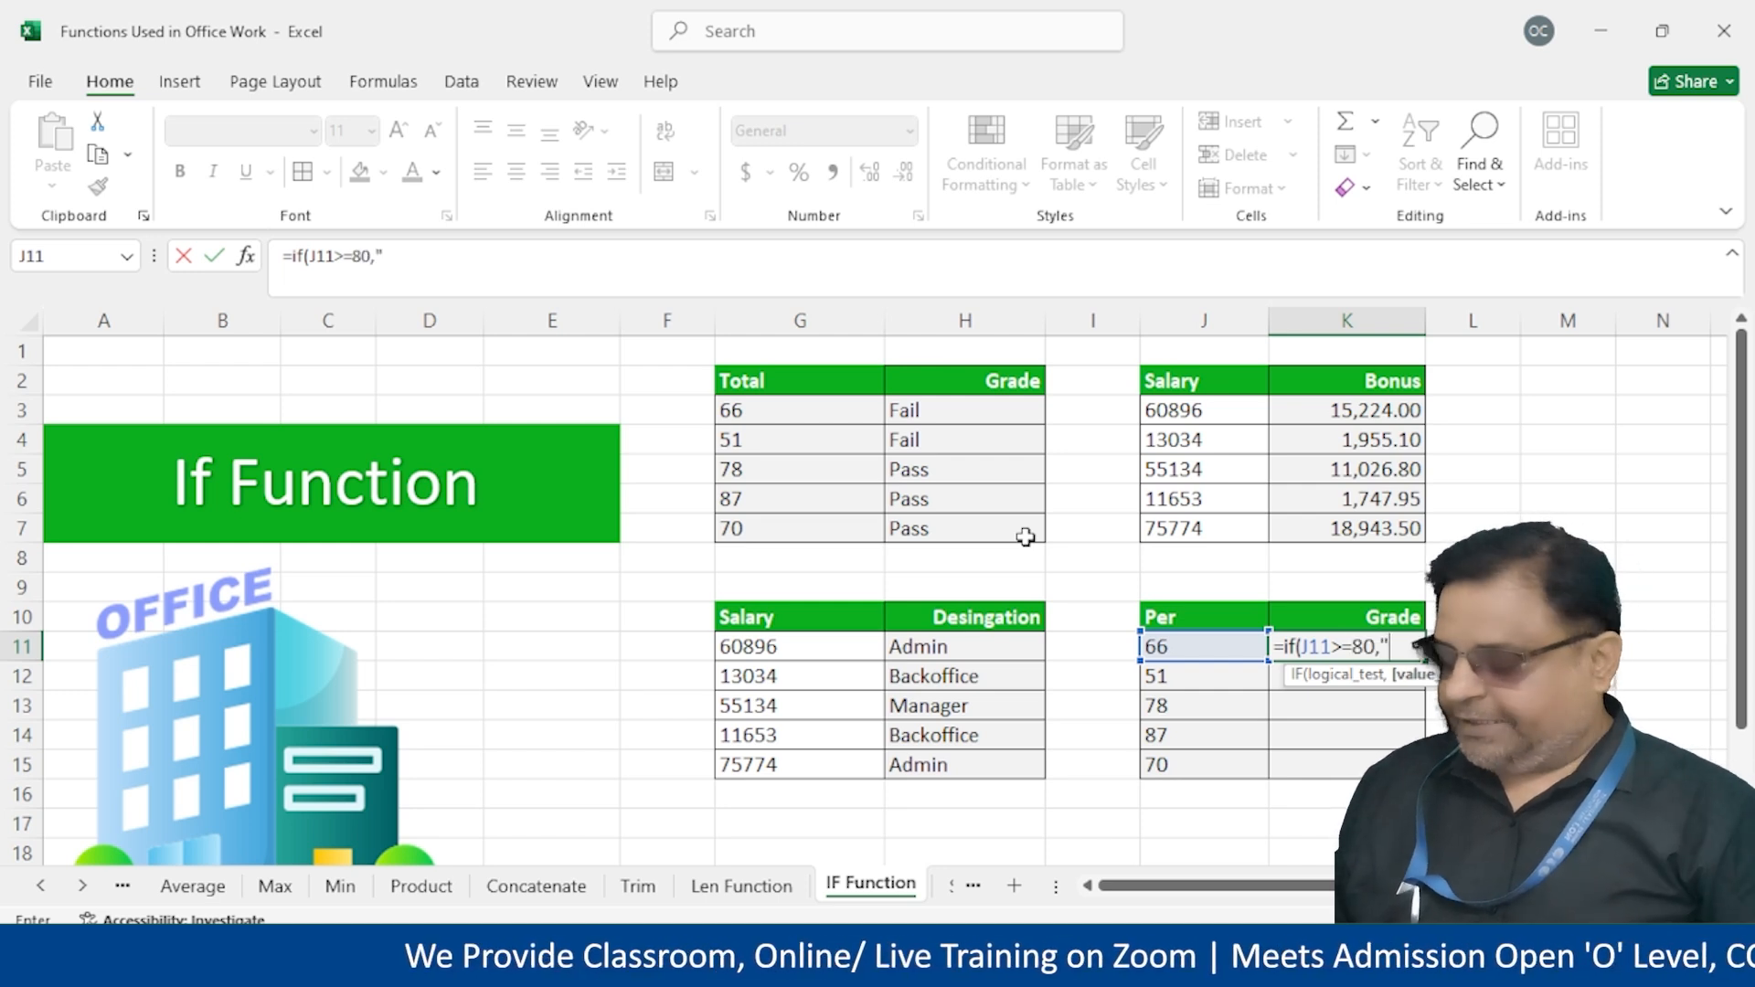
type("\"First")
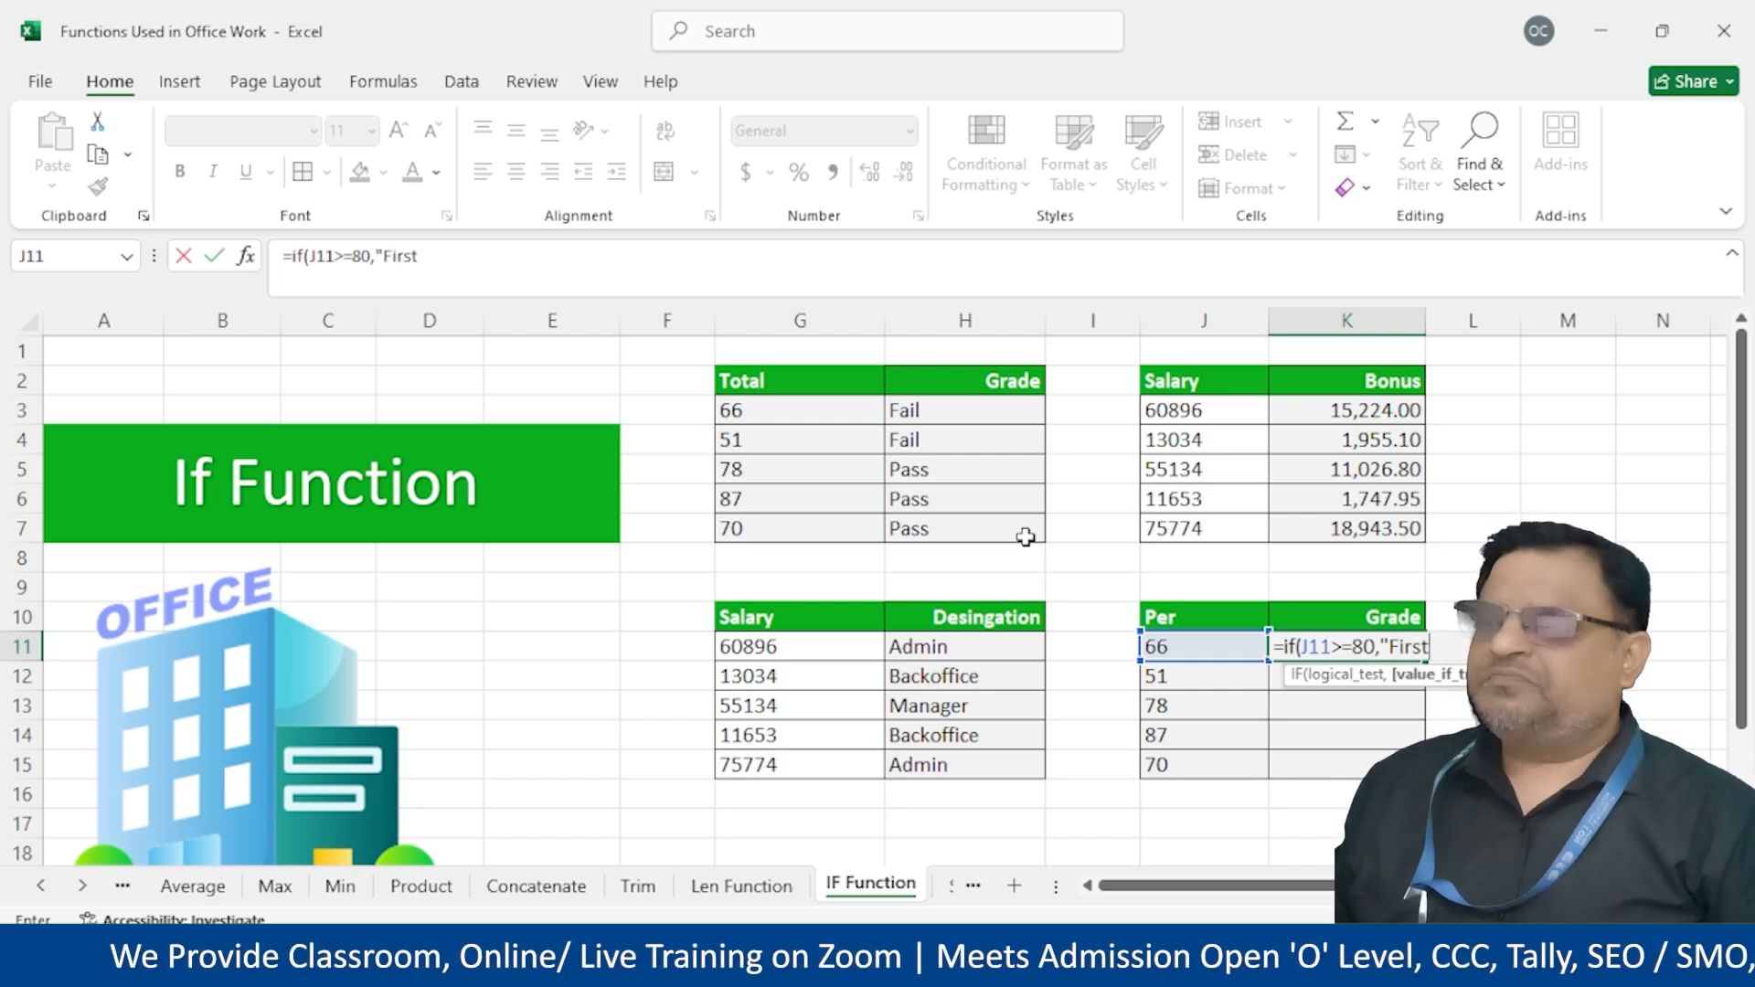
type("\",m")
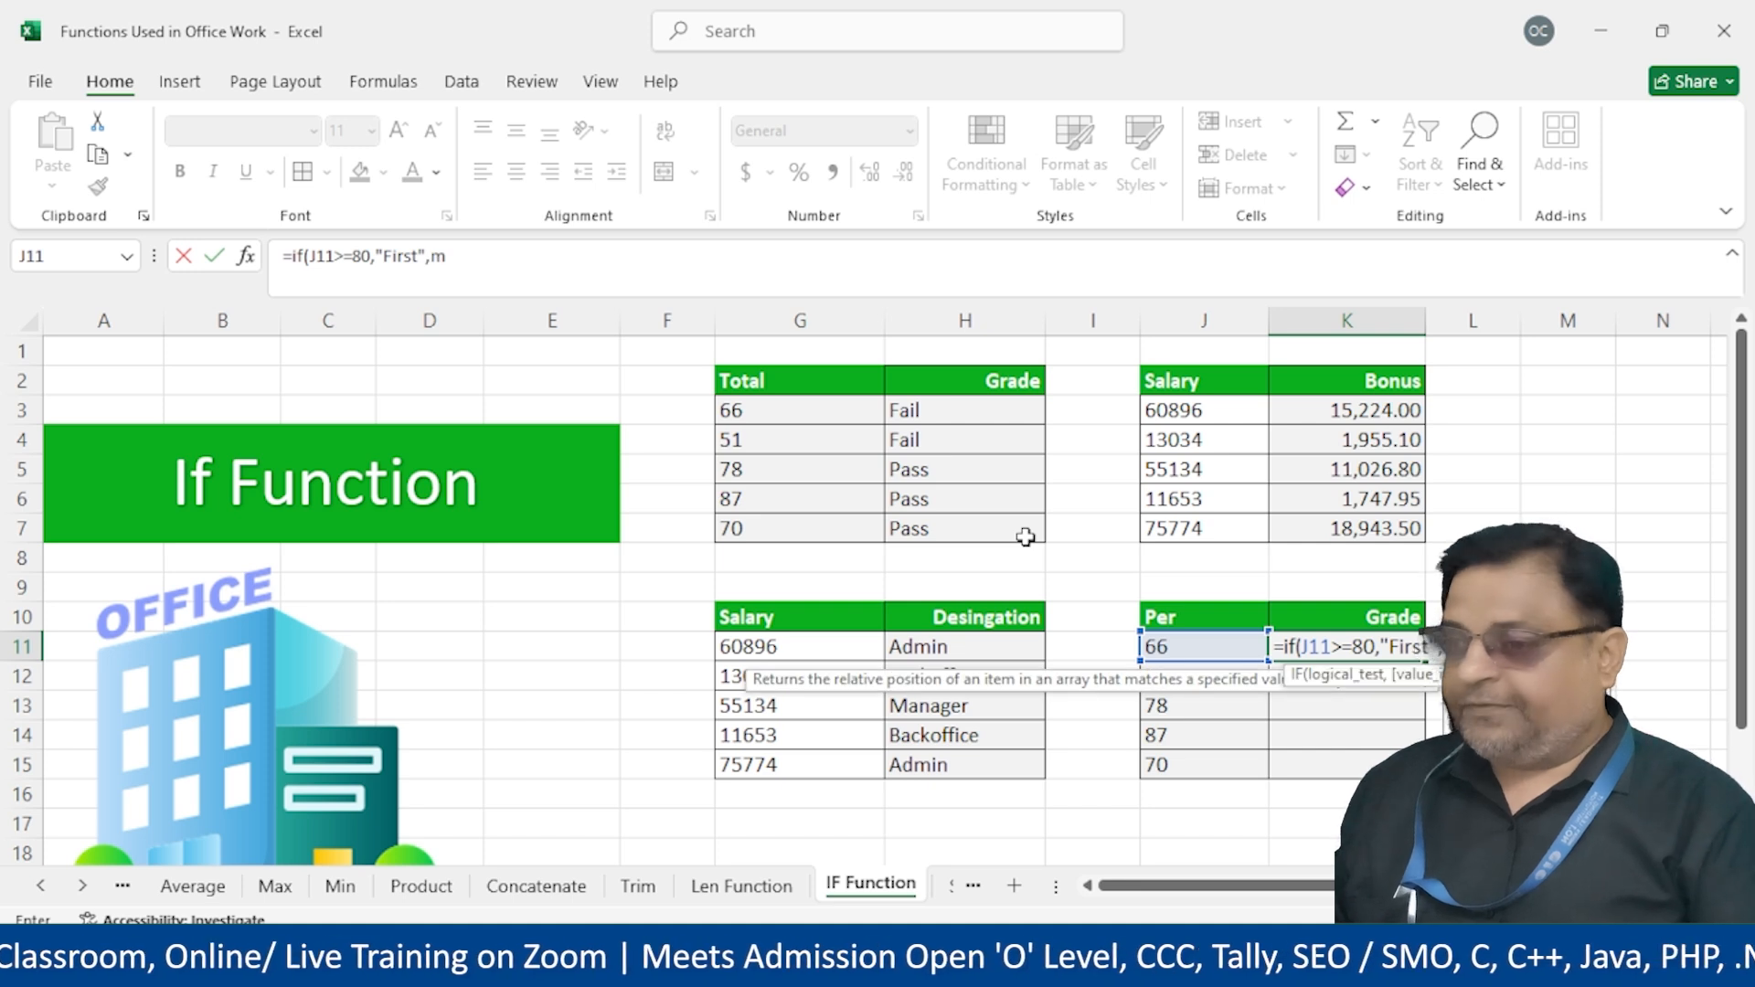
key("BackSpace")
key("BackSpace")
type(",uif(")
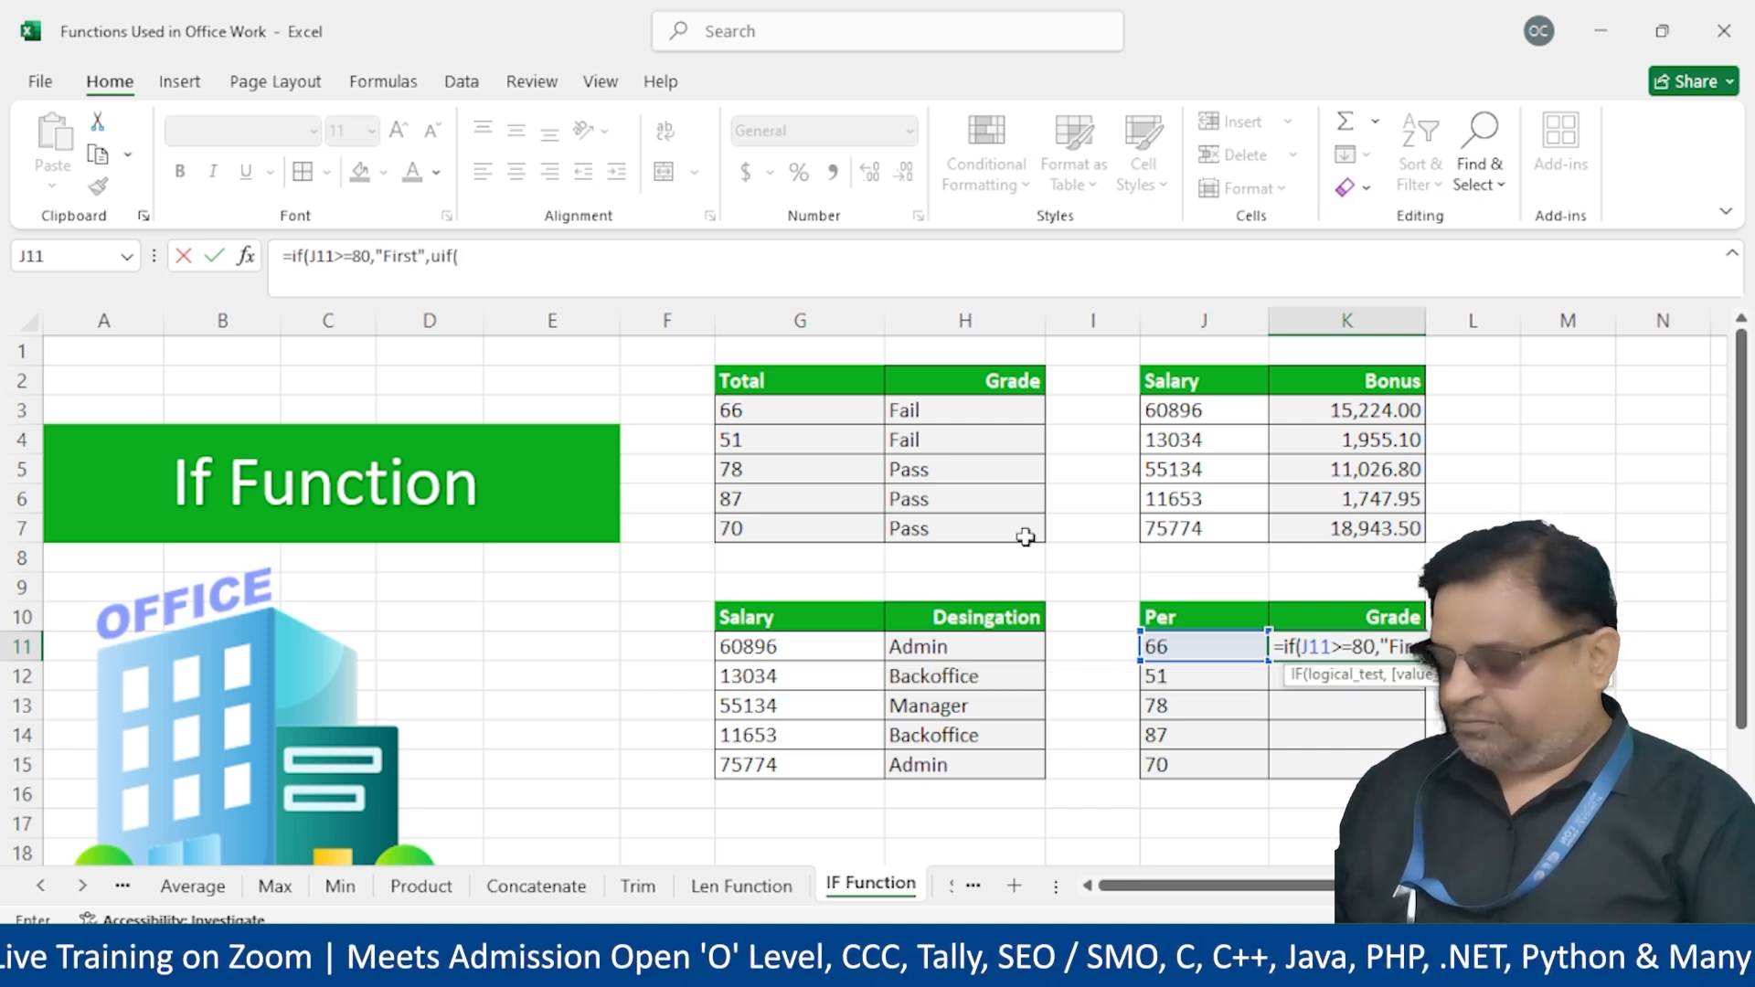
key("BackSpace")
key("BackSpace")
key("BackSpace")
key("BackSpace")
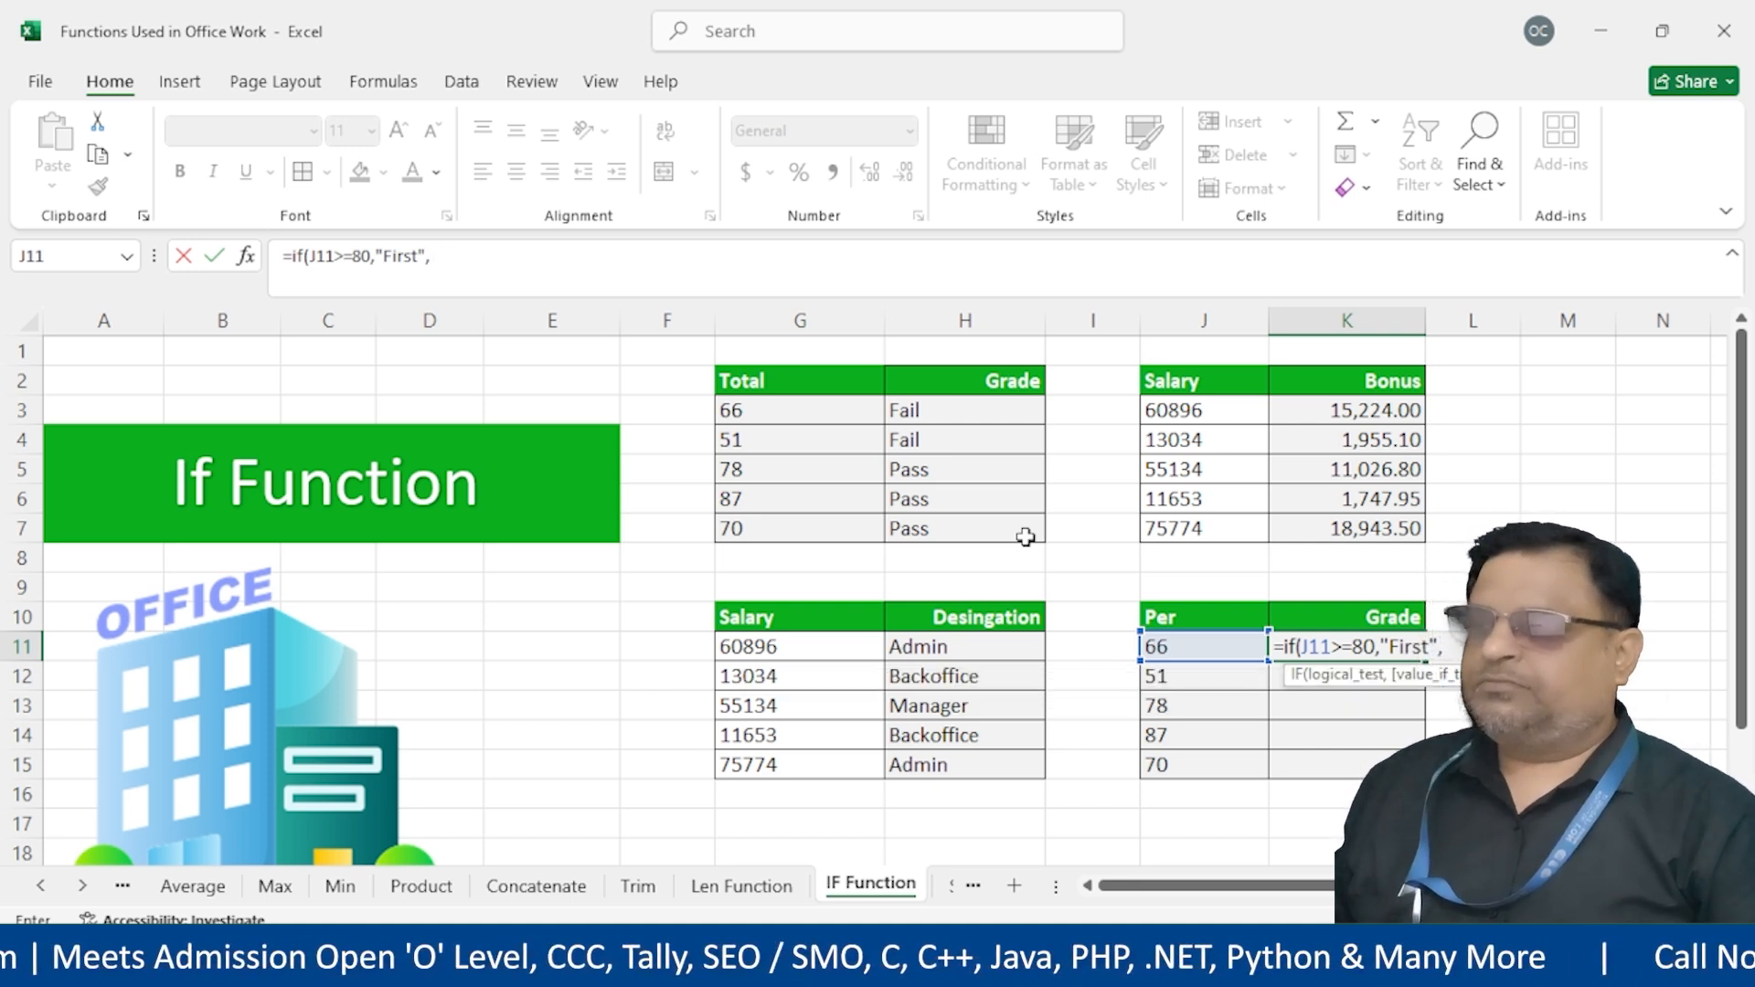
type("if(")
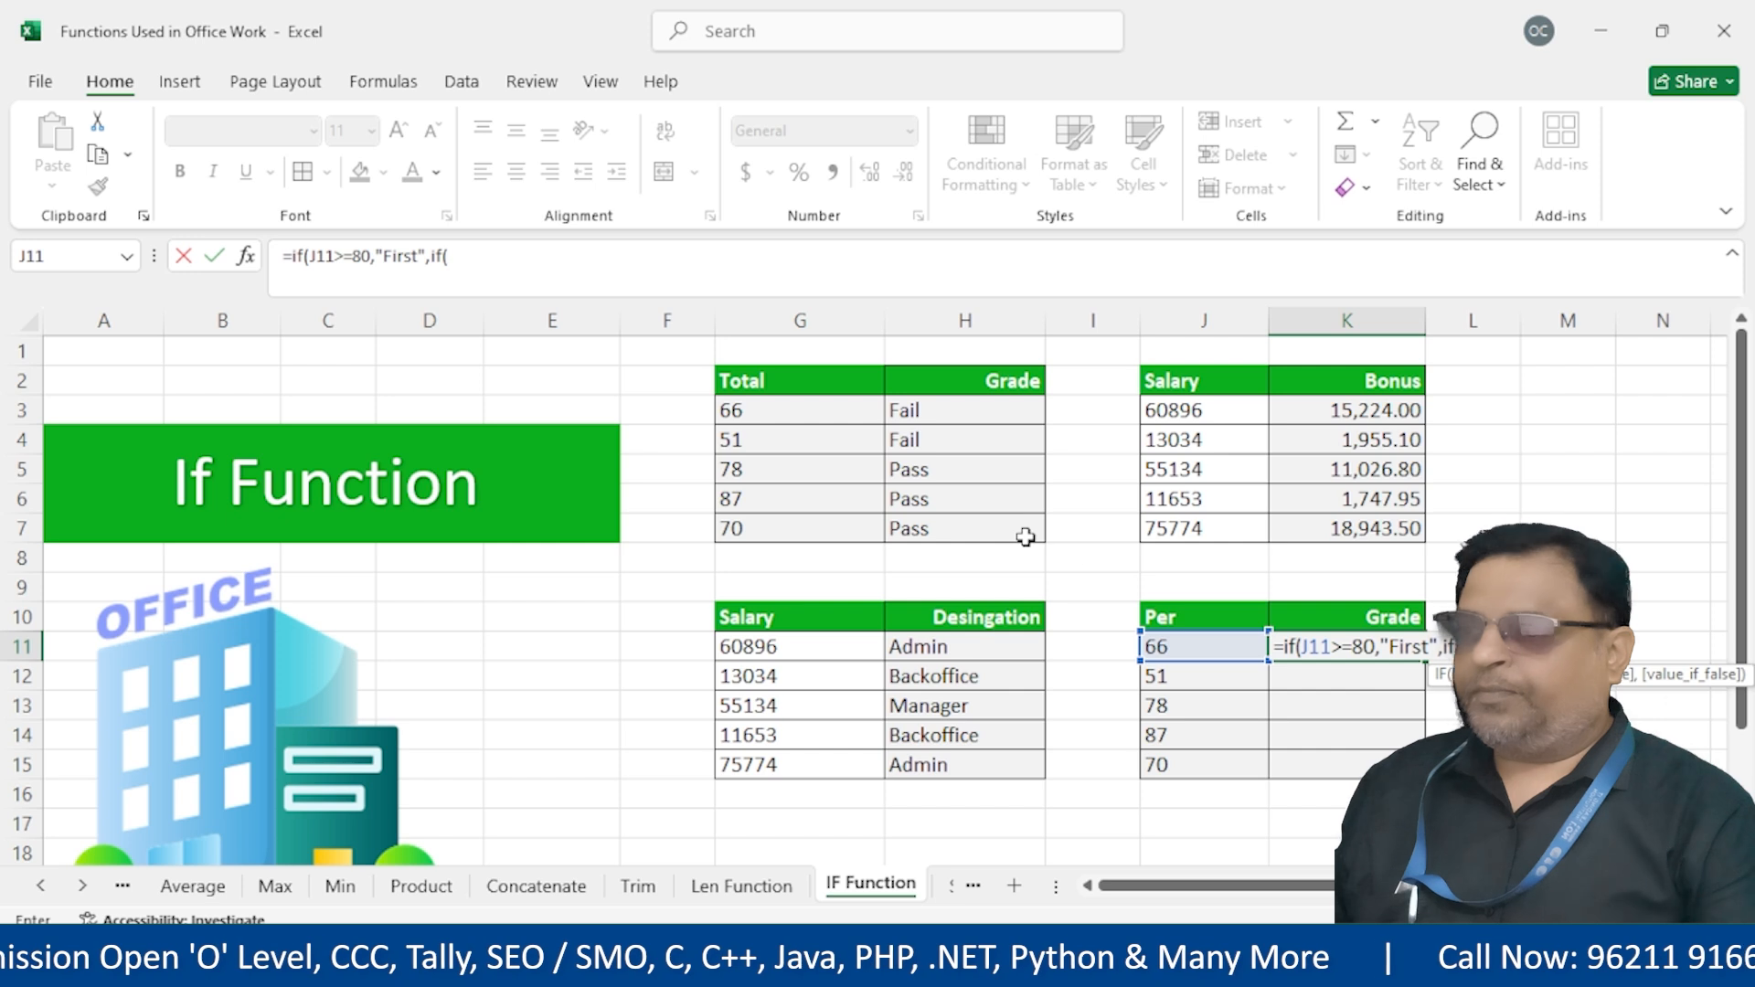
Finish the IF with Second from 60, Third from 50, else Fail, and fill down to K15
left_click(1167, 650)
type(">=")
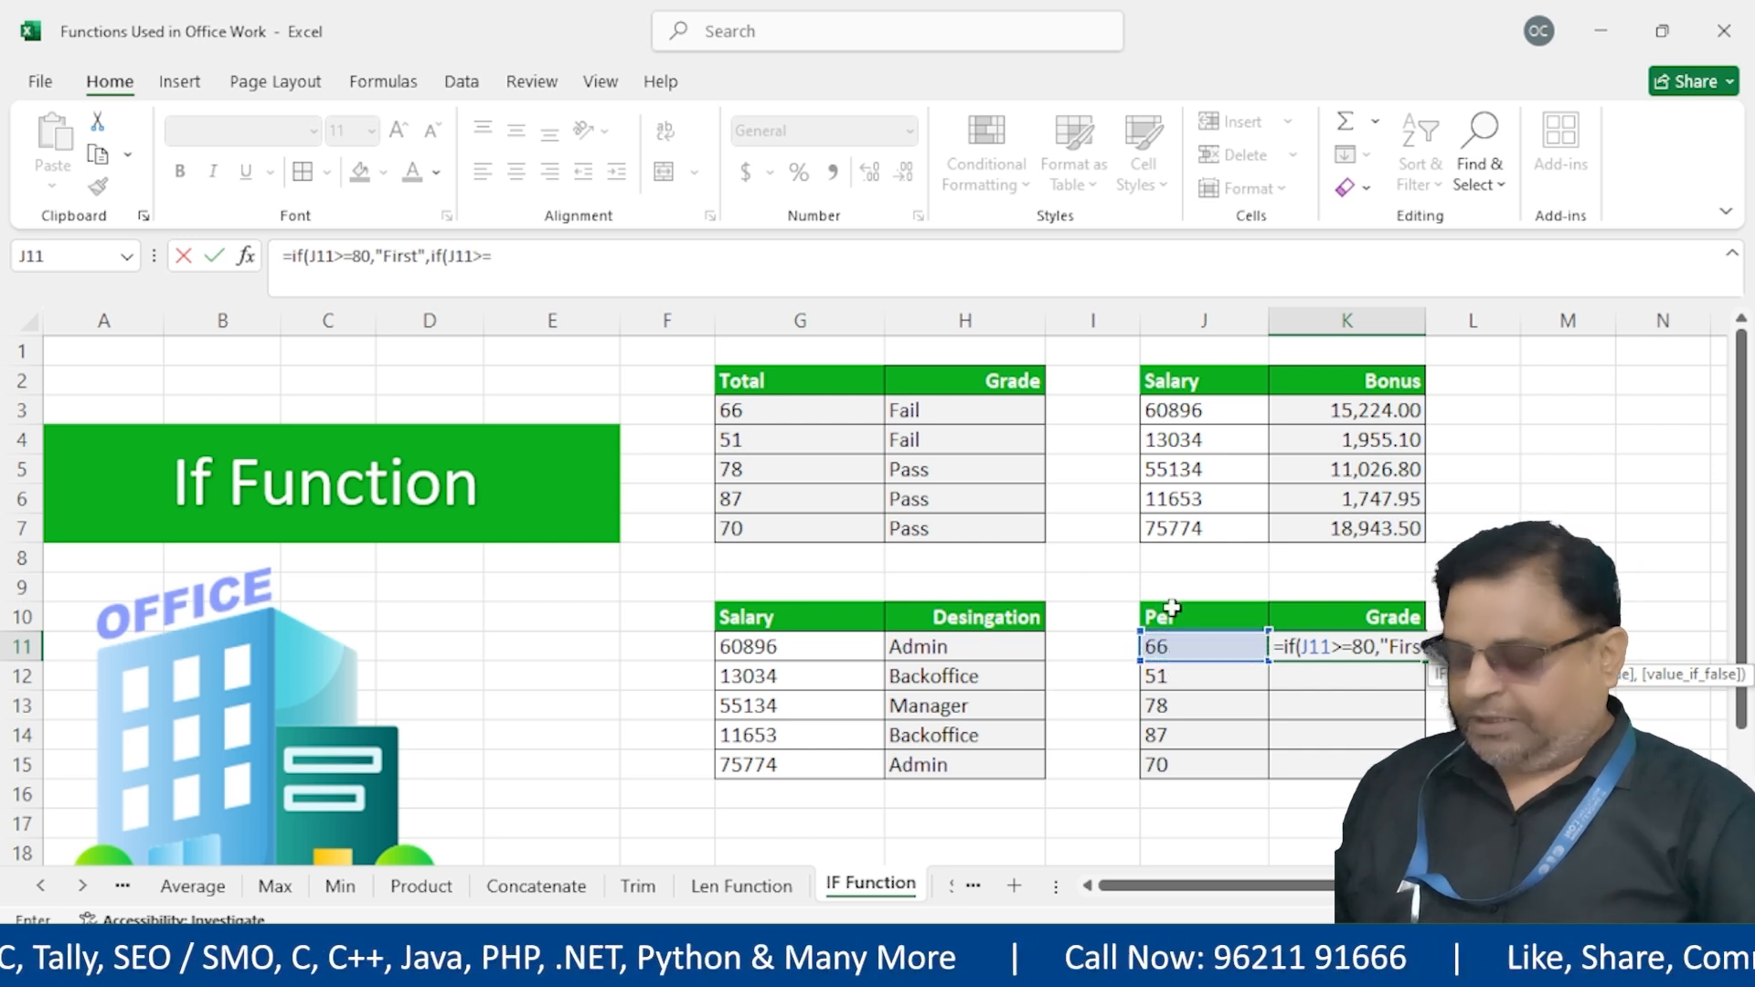
type("70")
key("BackSpace")
key("BackSpace")
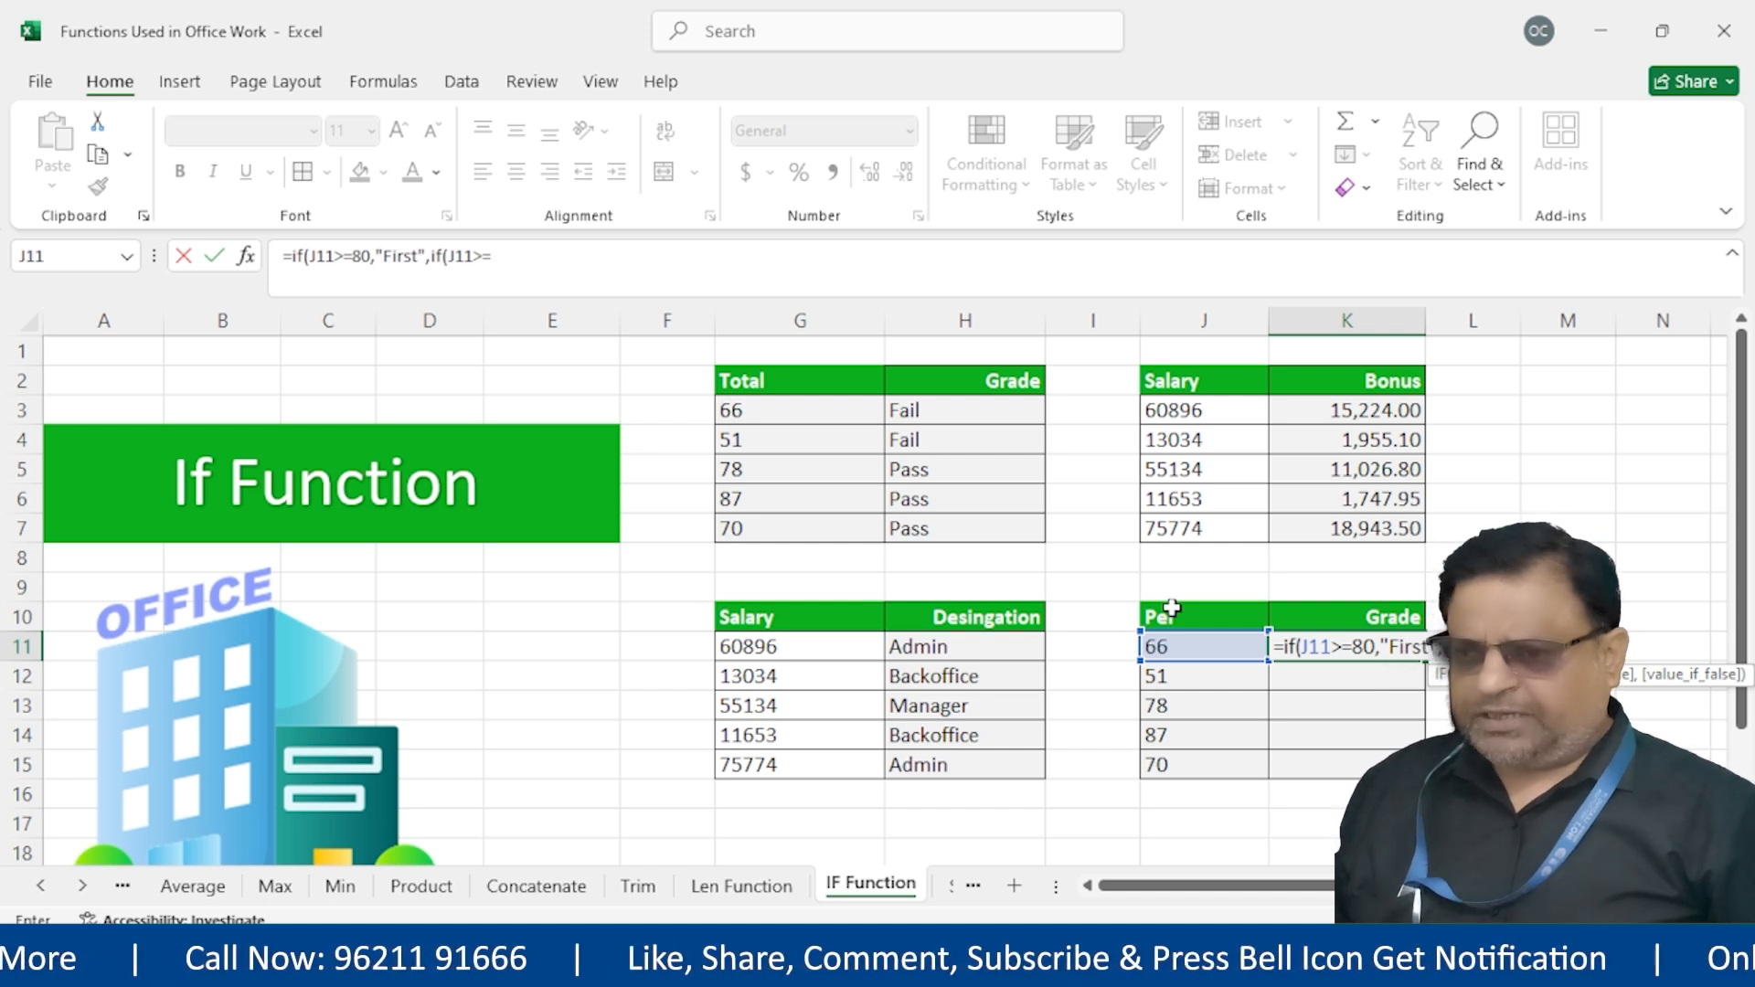
type("60,\"Second")
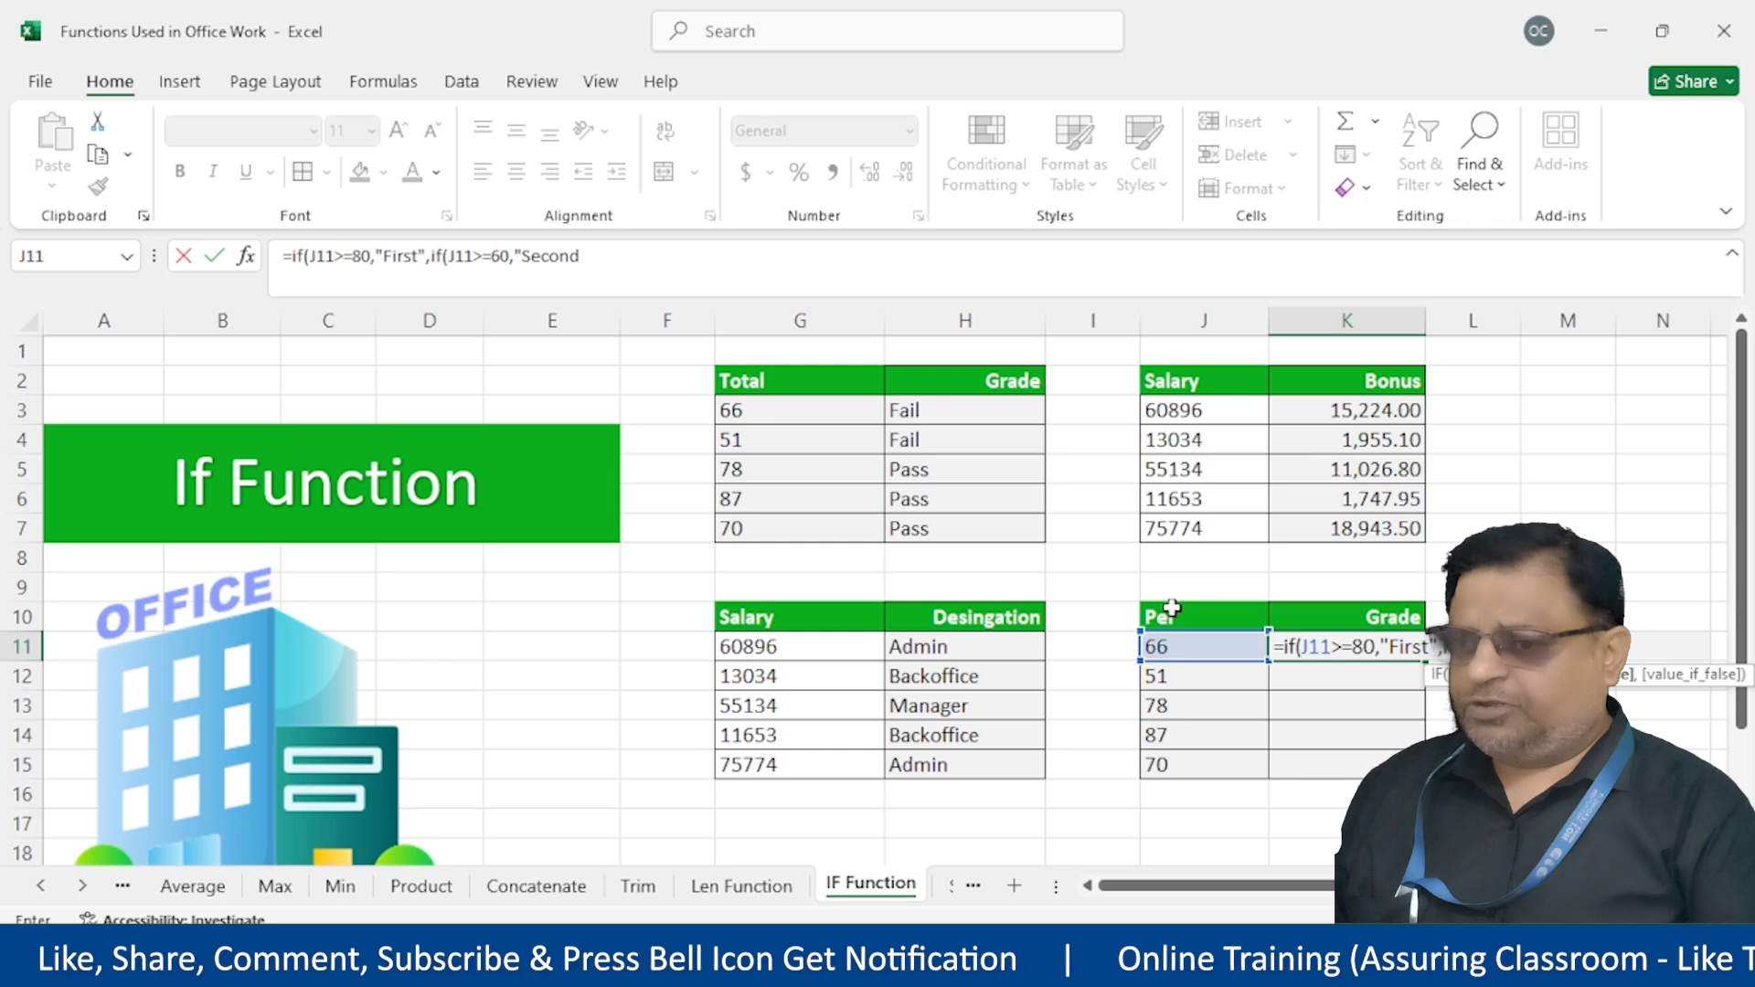
type("\",if")
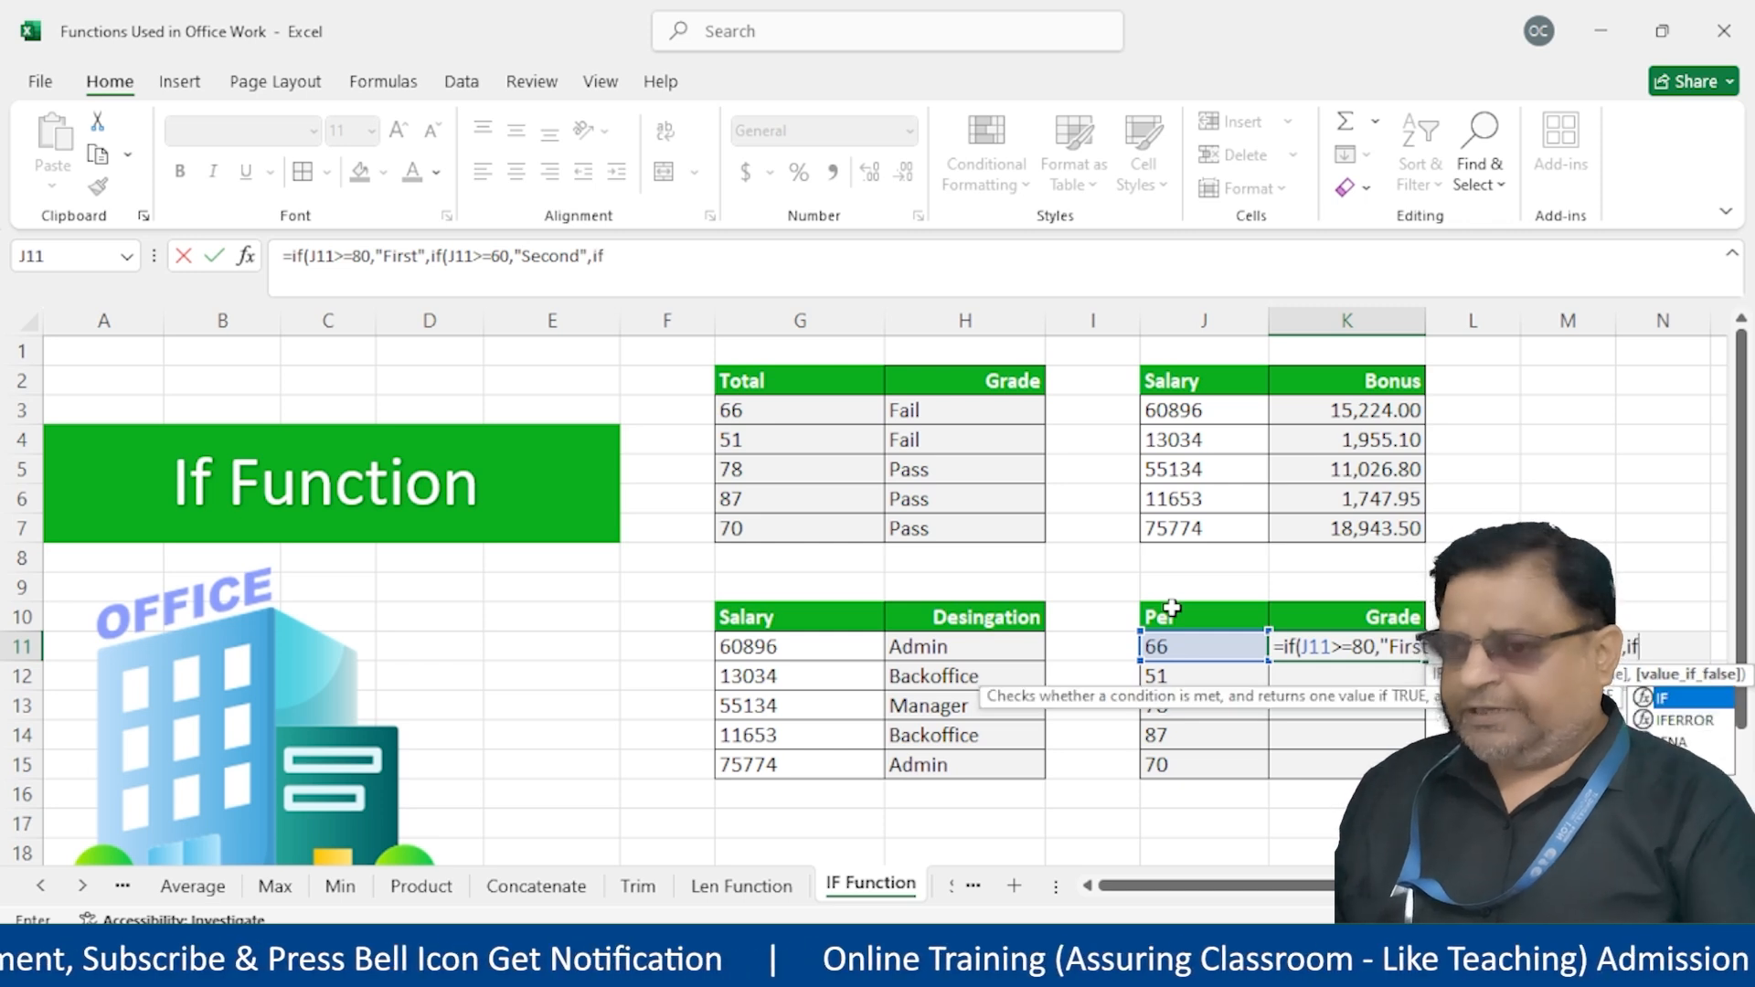
type("(")
left_click(1172, 647)
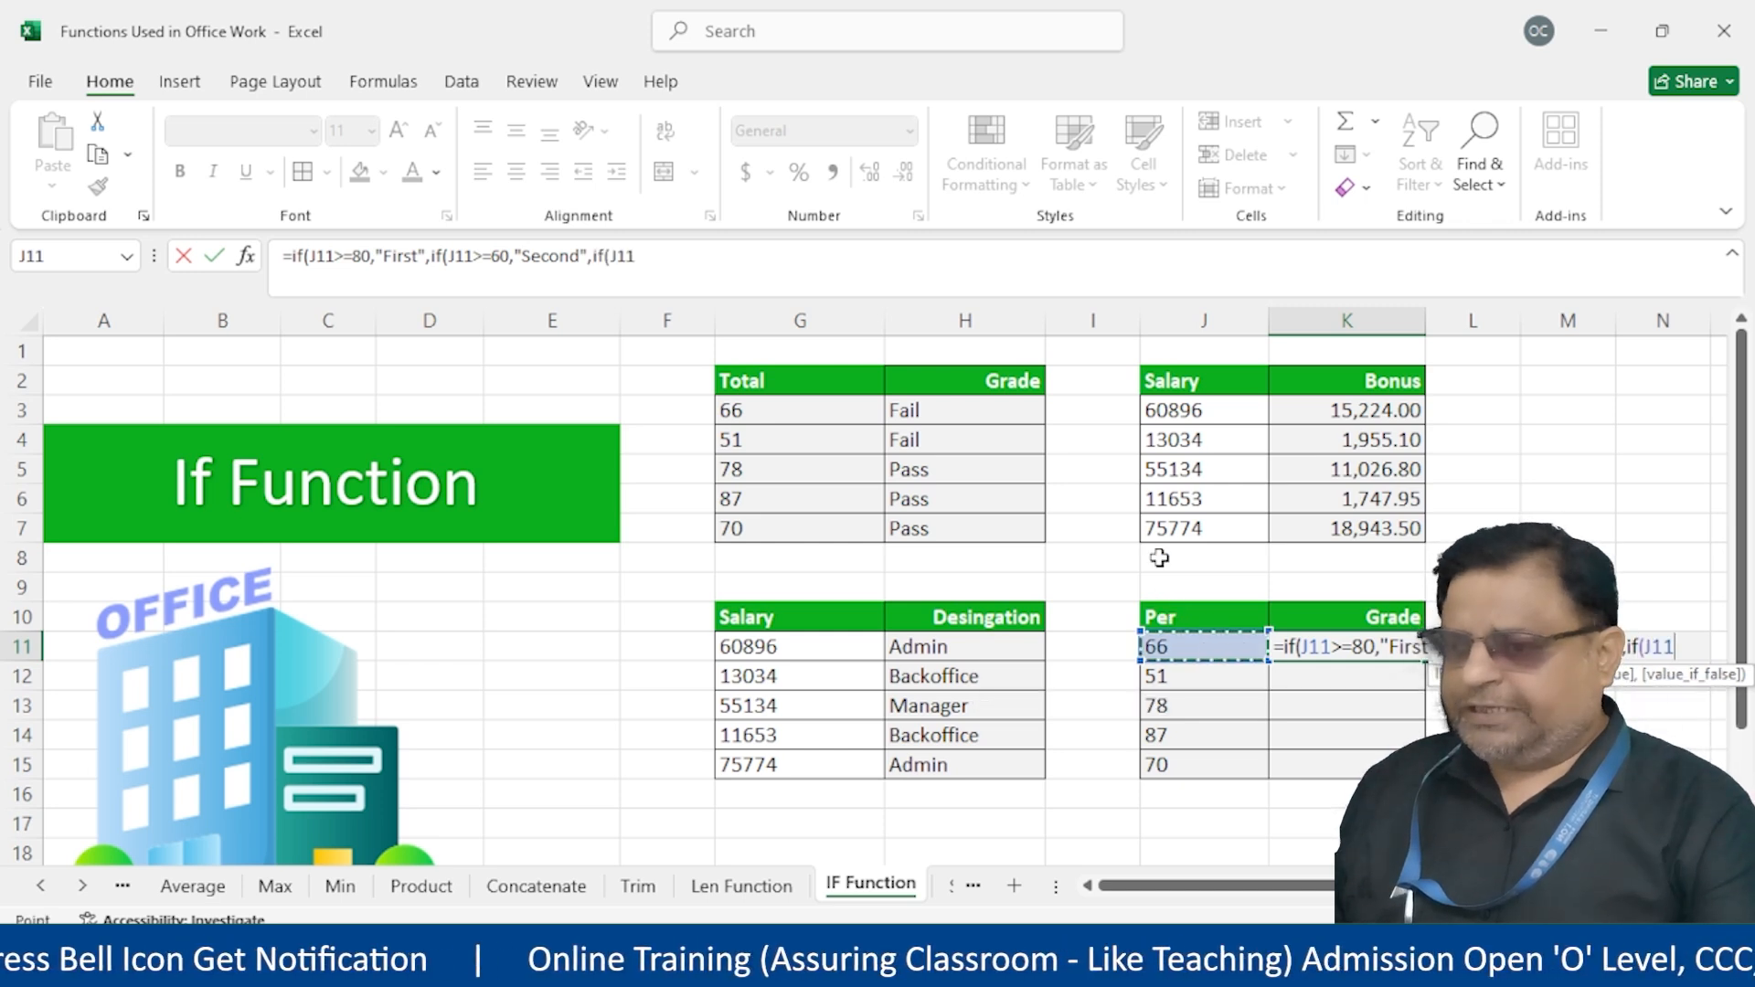
type(">=")
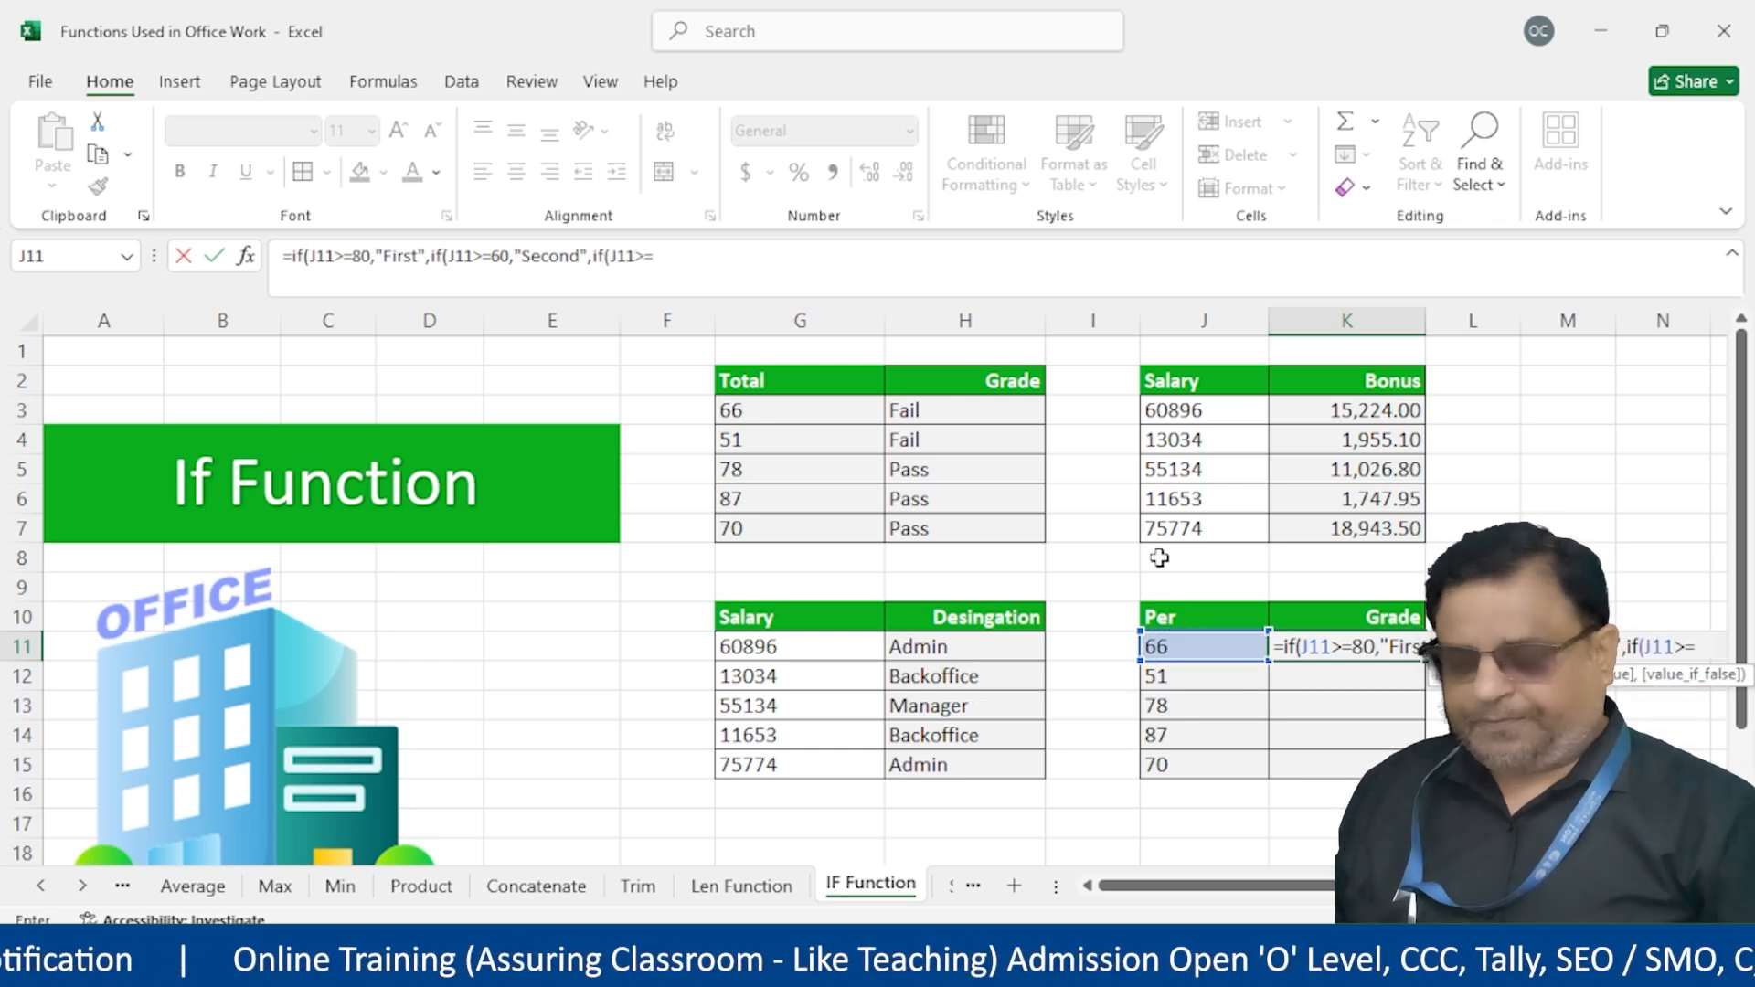
type("50,\"Thir")
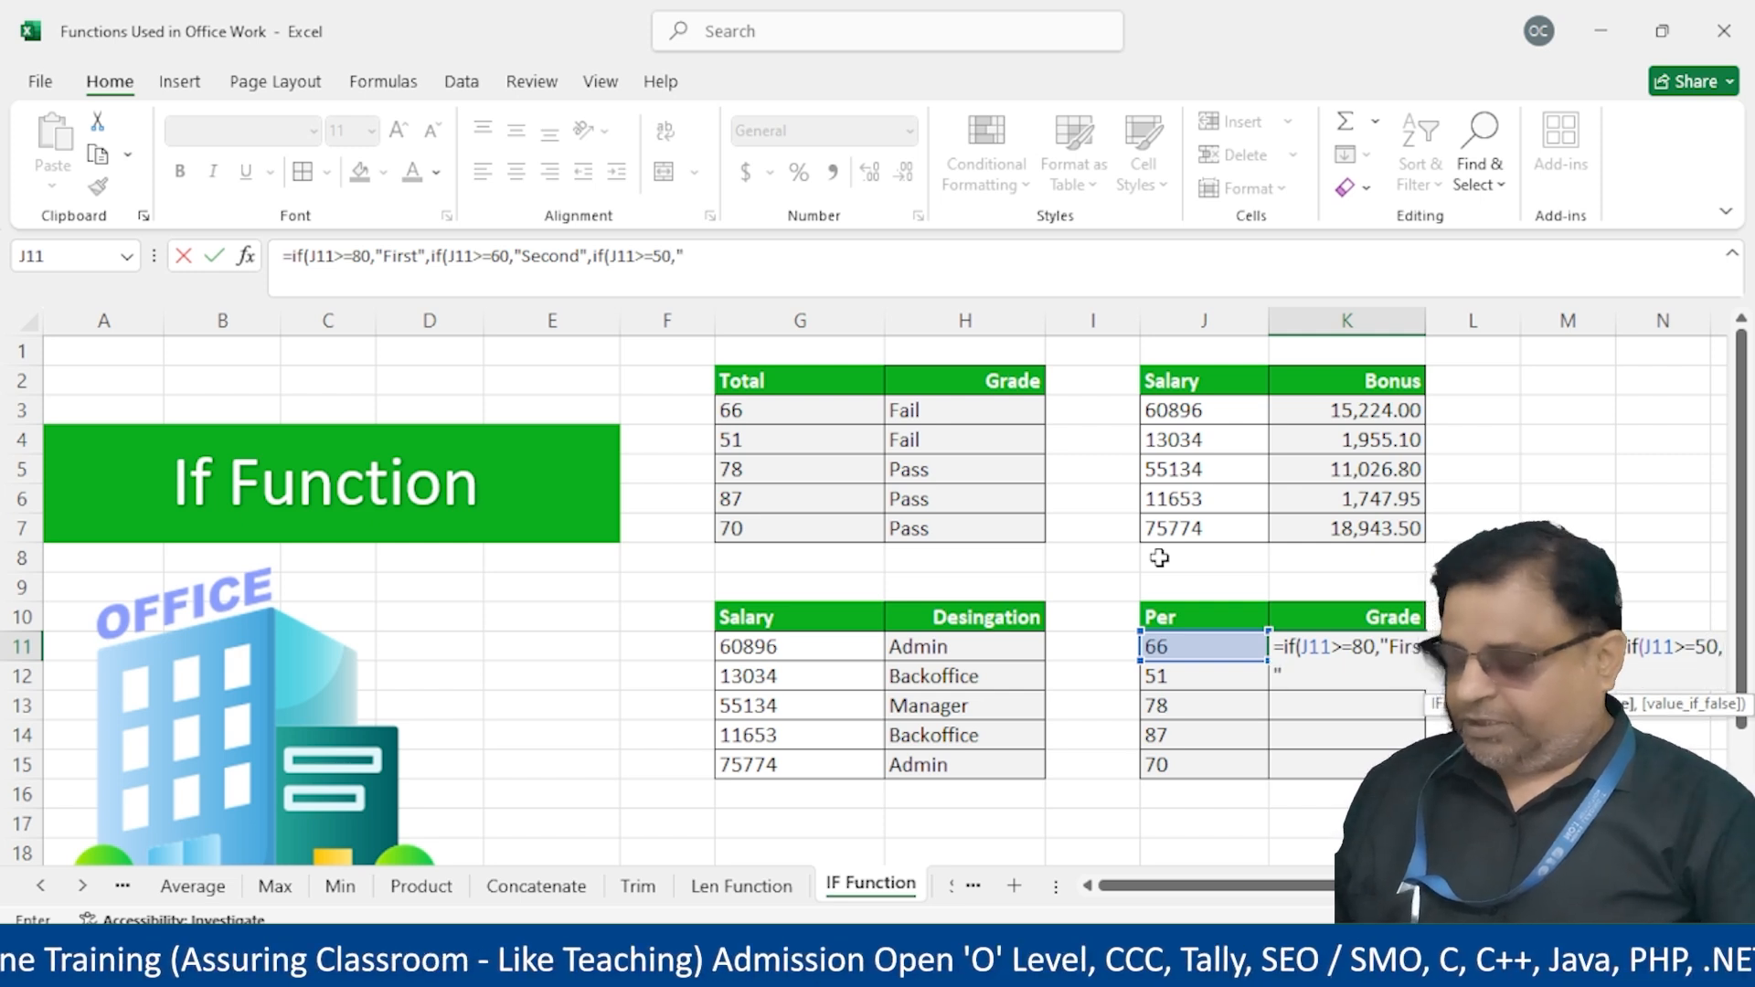
type("d\",\"Fail\")))")
key("Return")
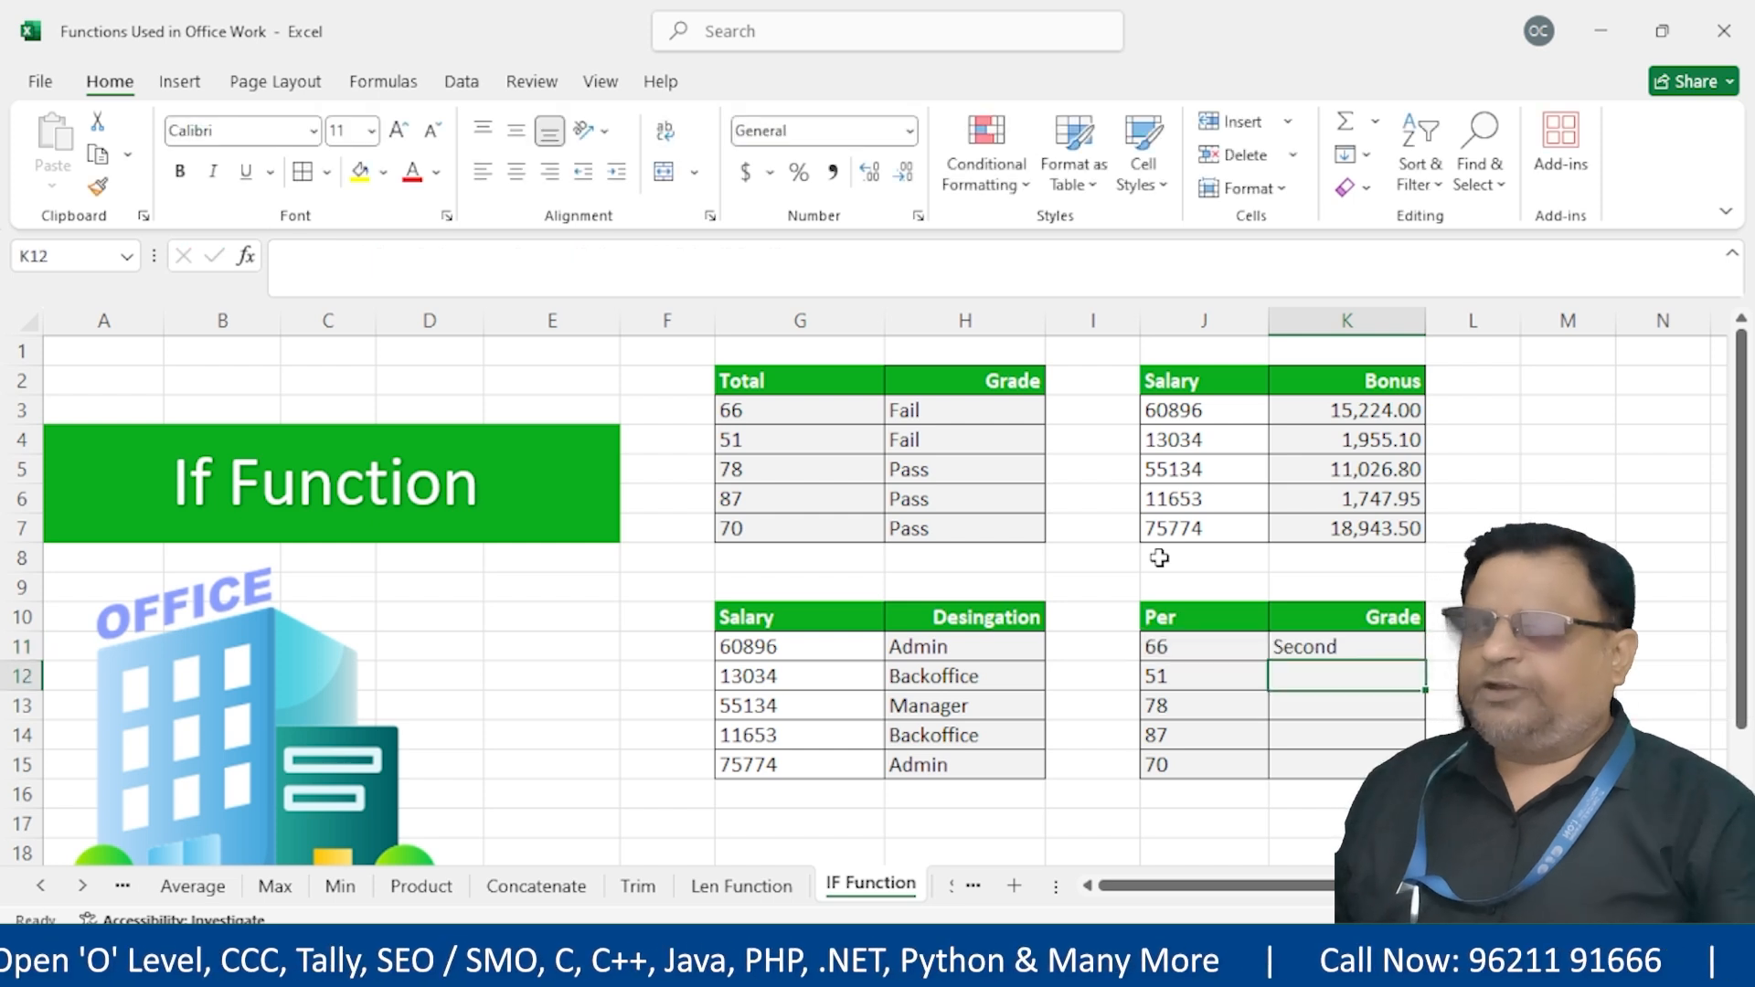
left_click(1396, 640)
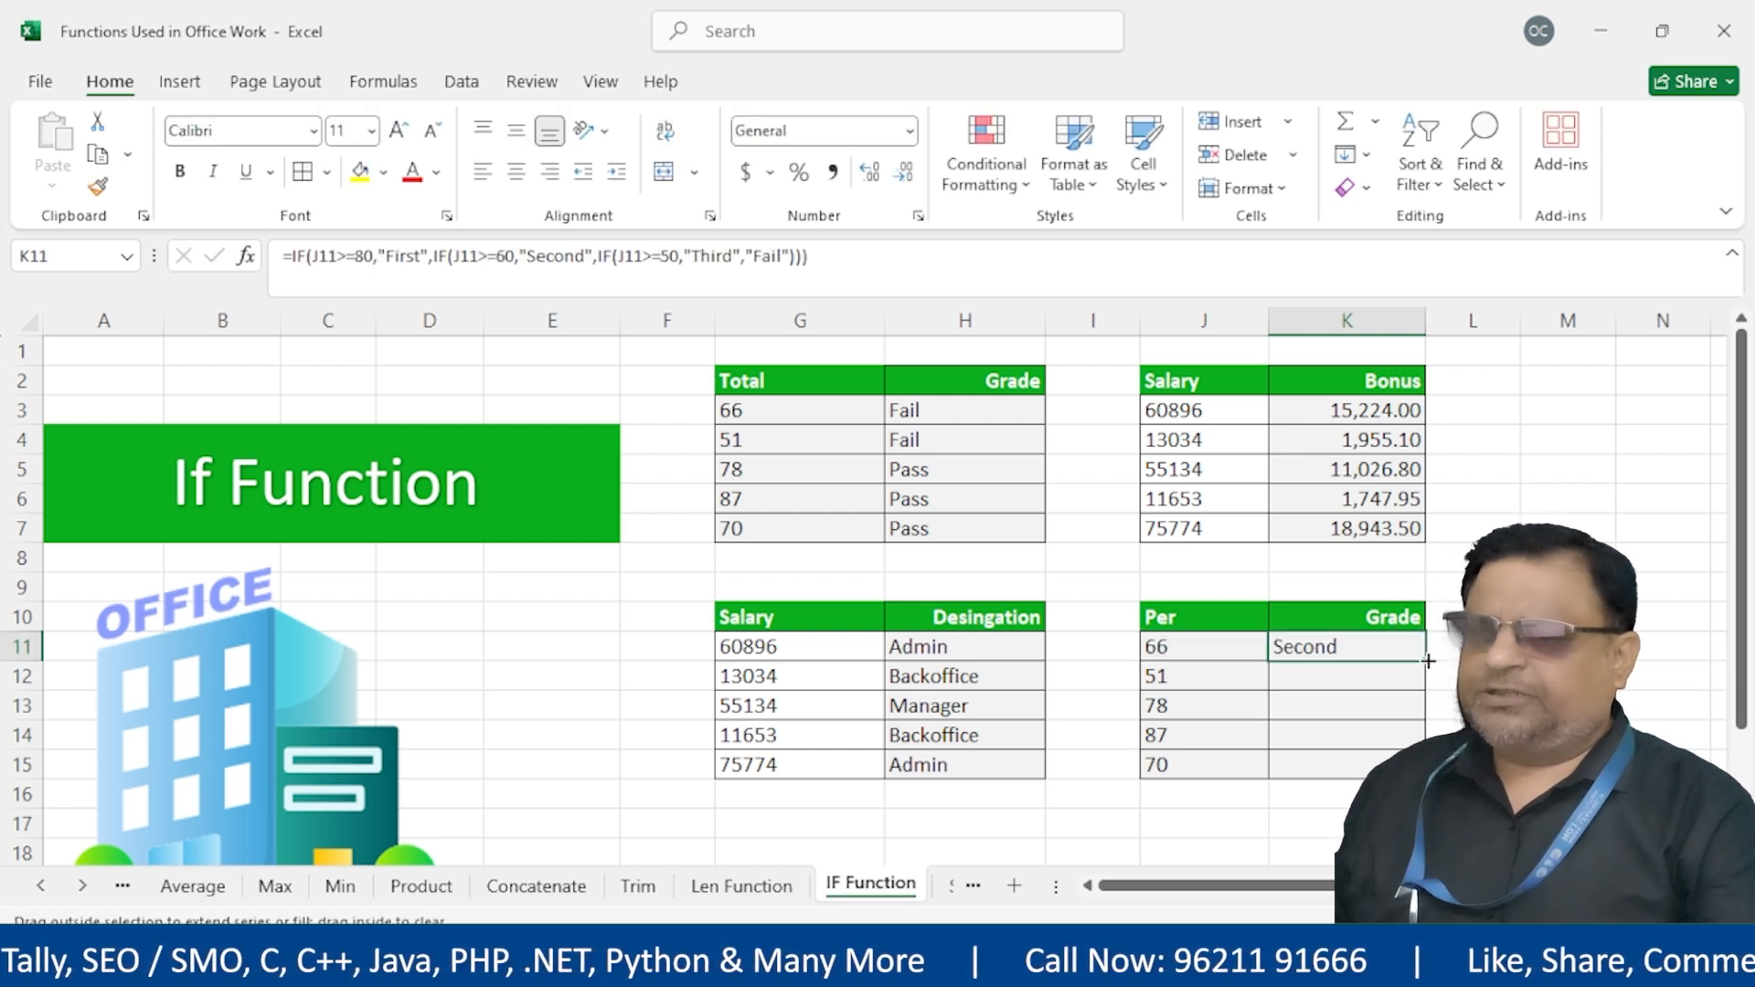
double_click(1428, 660)
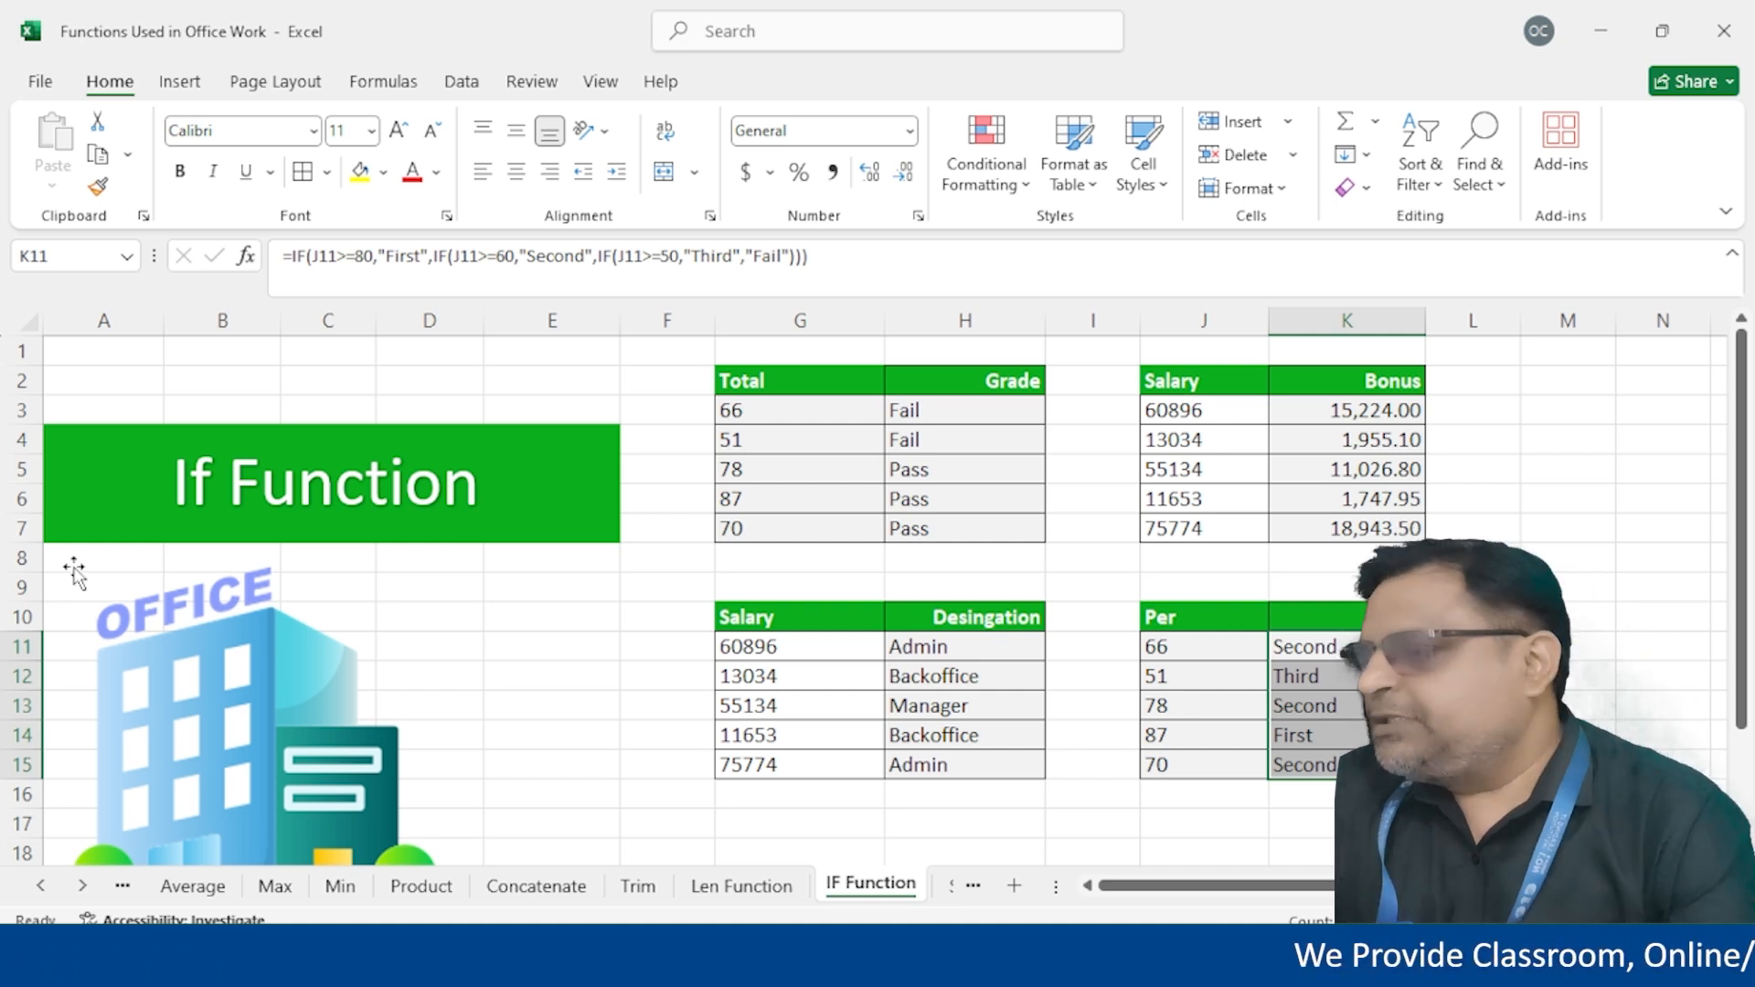
Switch from the Index sheet to the Sumif & Sumifs sheet
left_click(40, 885)
left_click(39, 885)
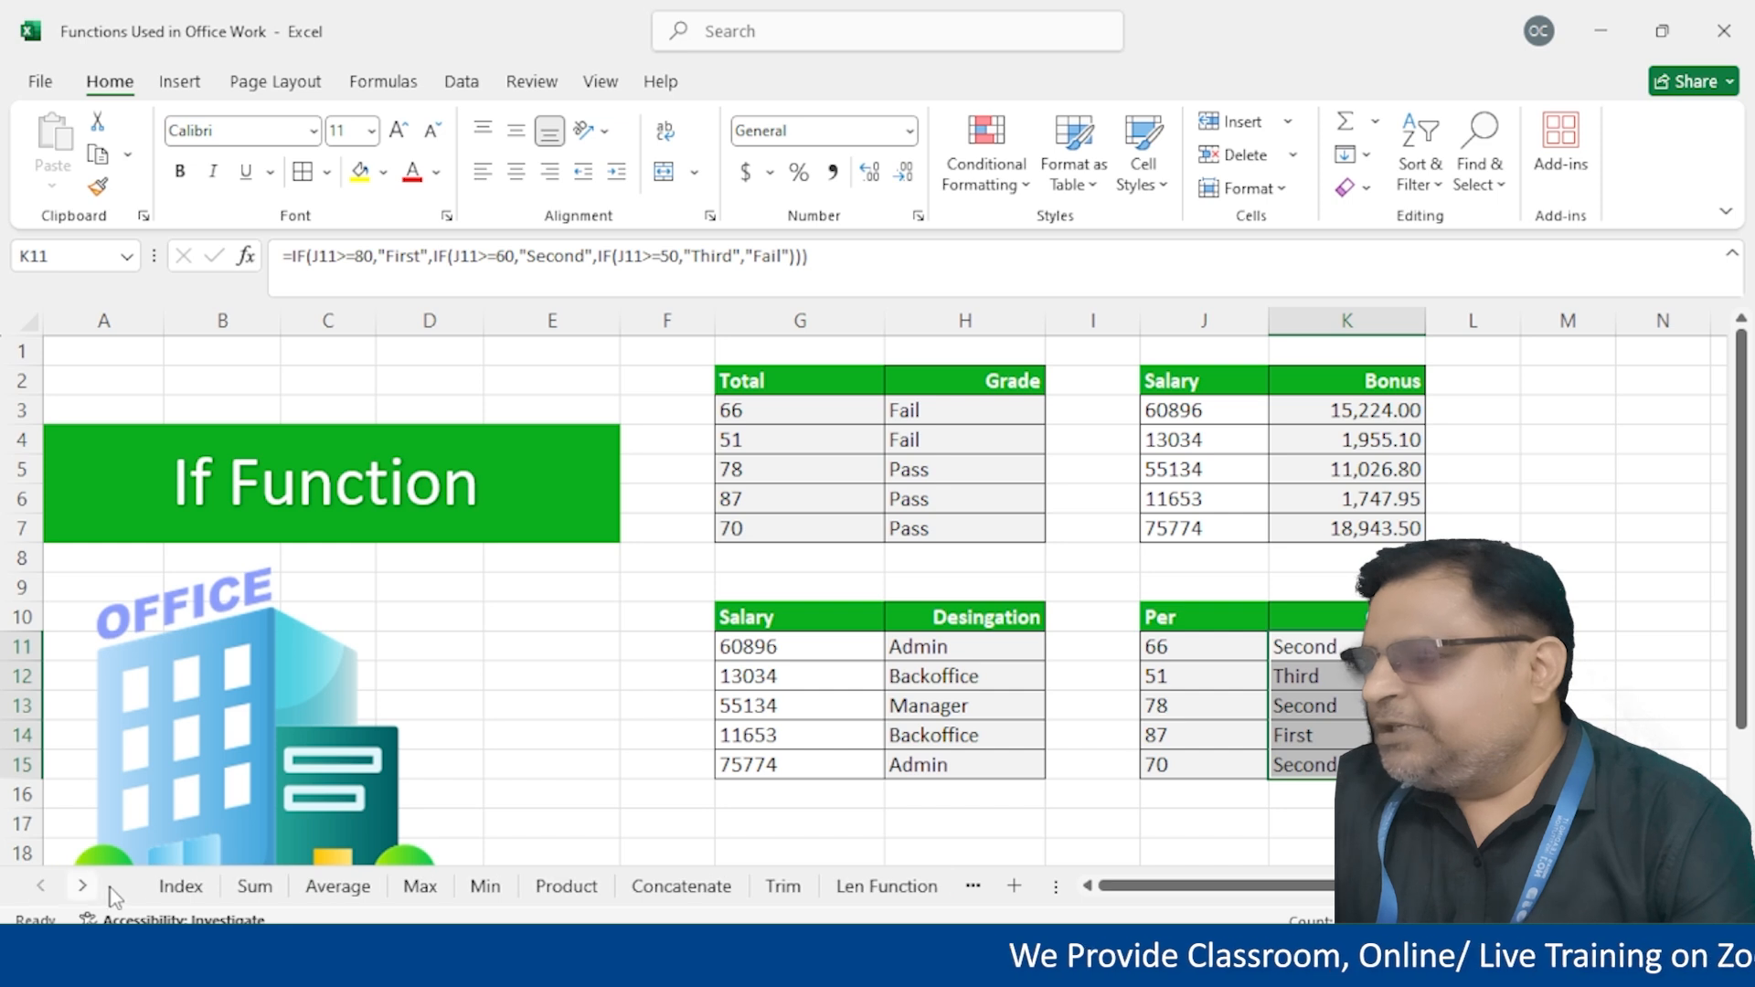
left_click(181, 889)
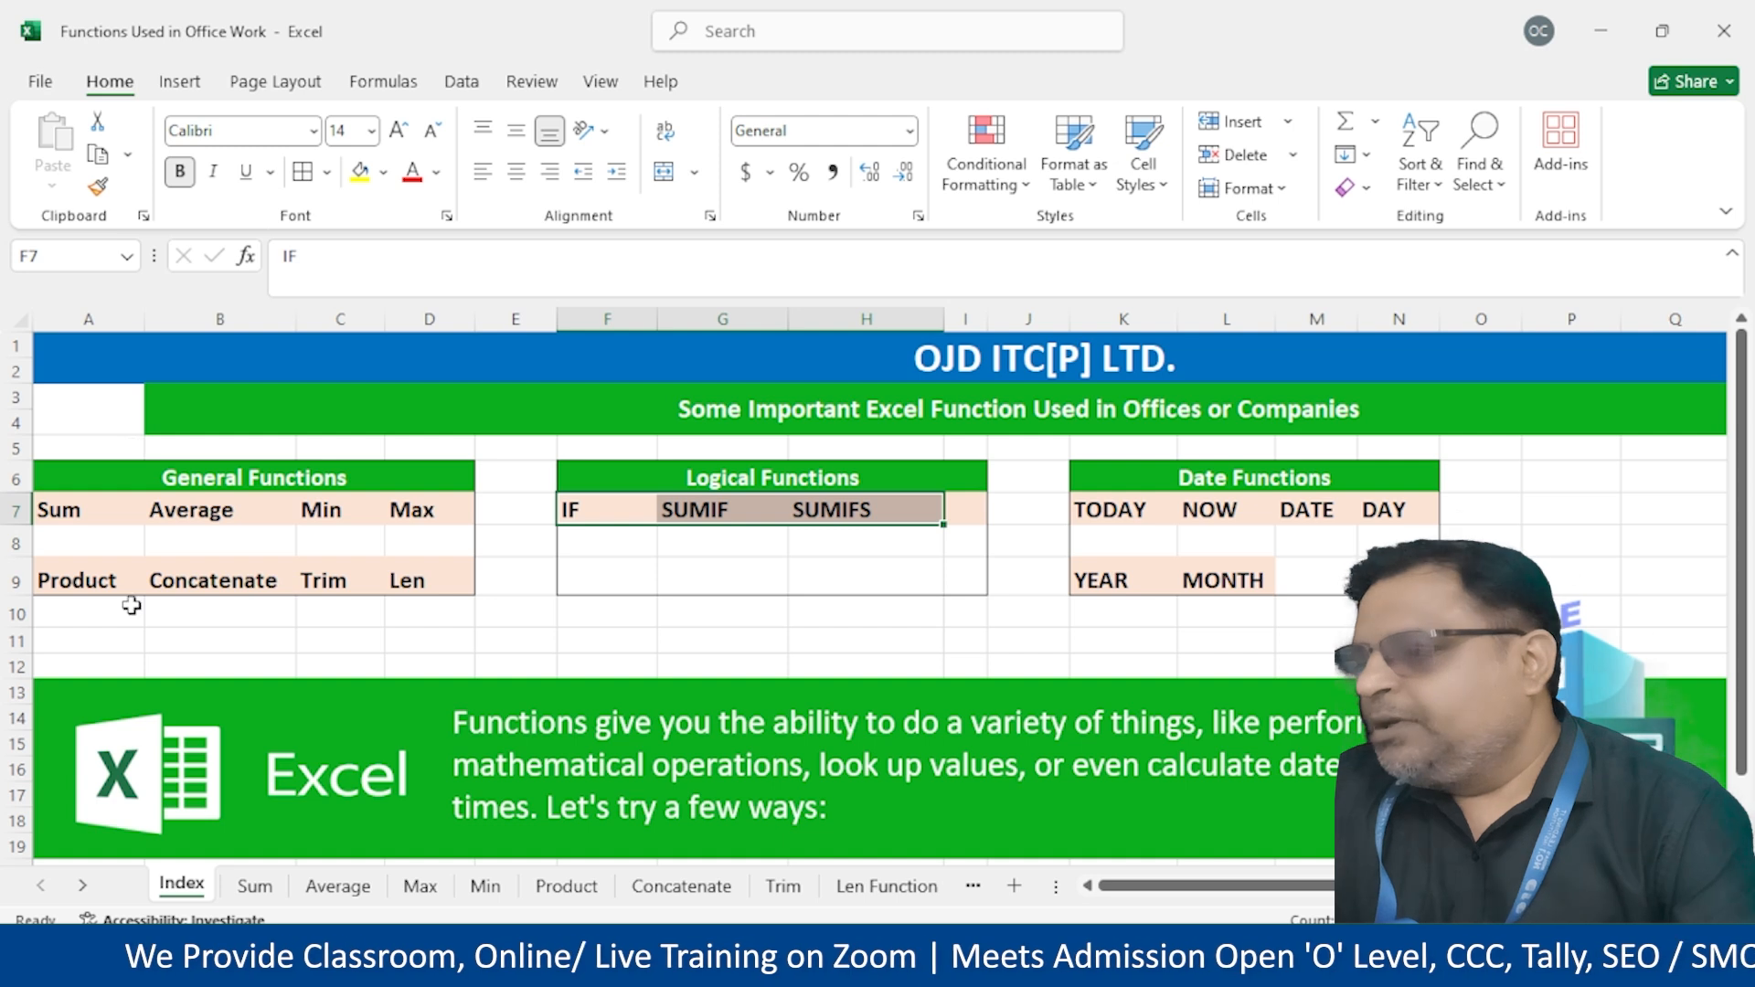
left_click(82, 886)
left_click(82, 885)
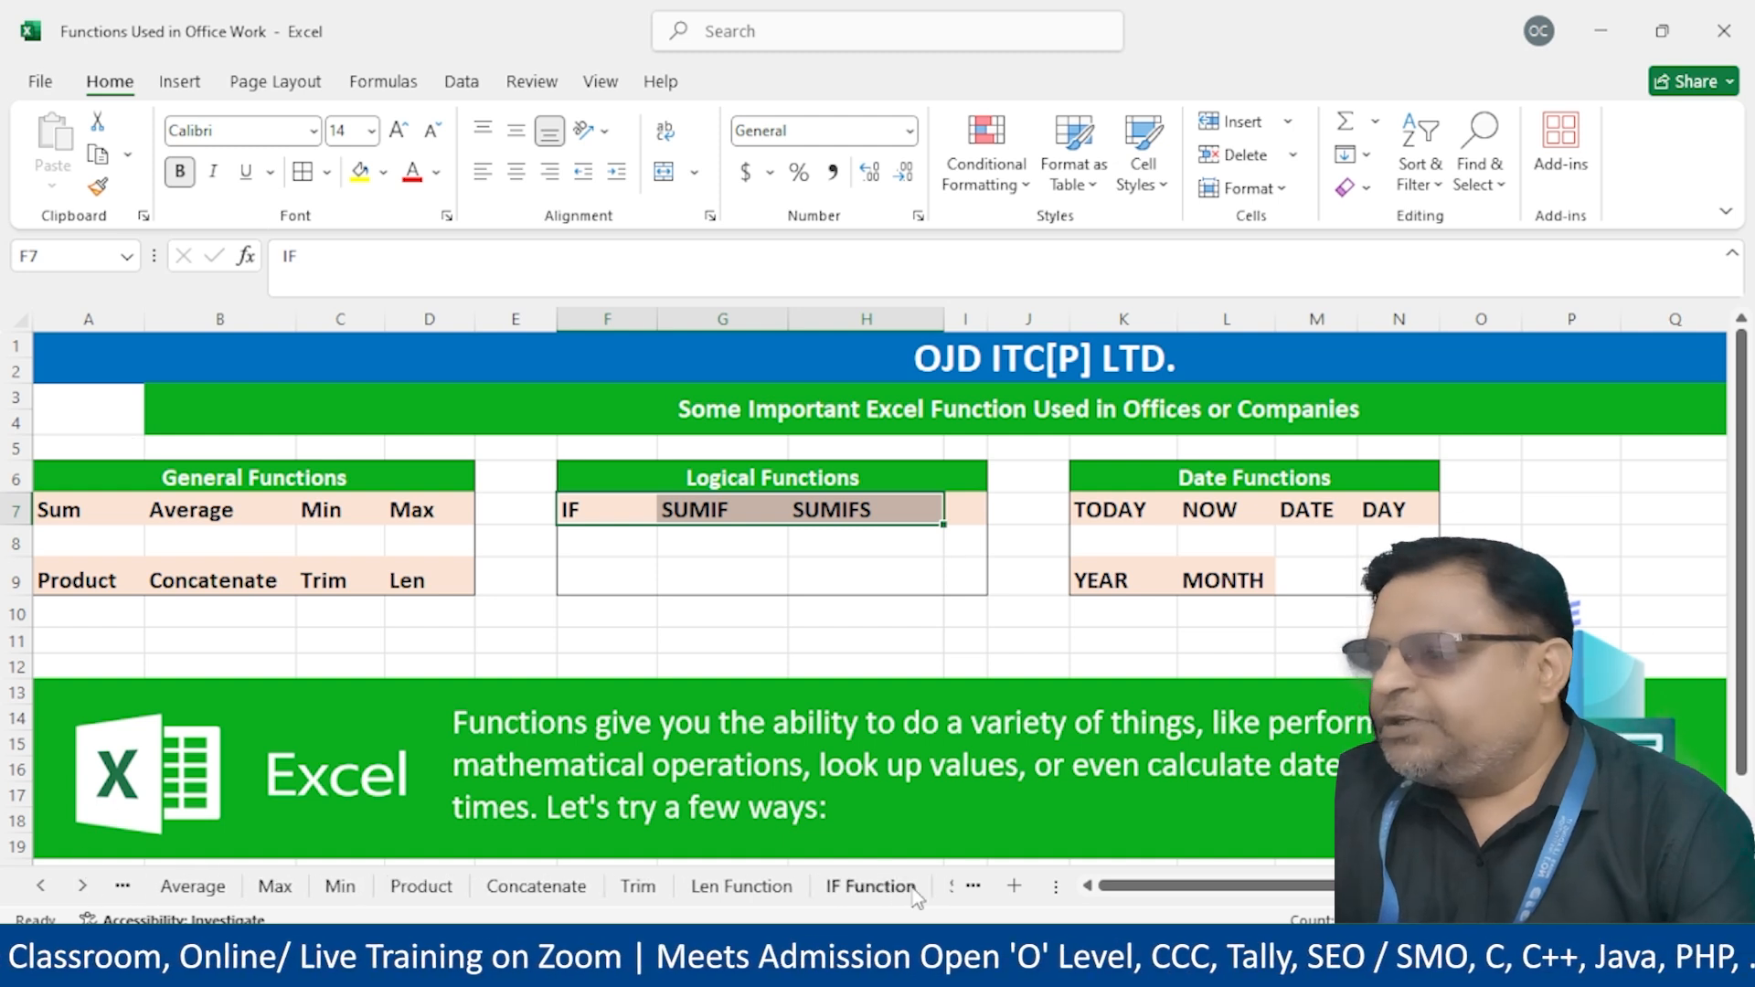
left_click(914, 887)
left_click(951, 886)
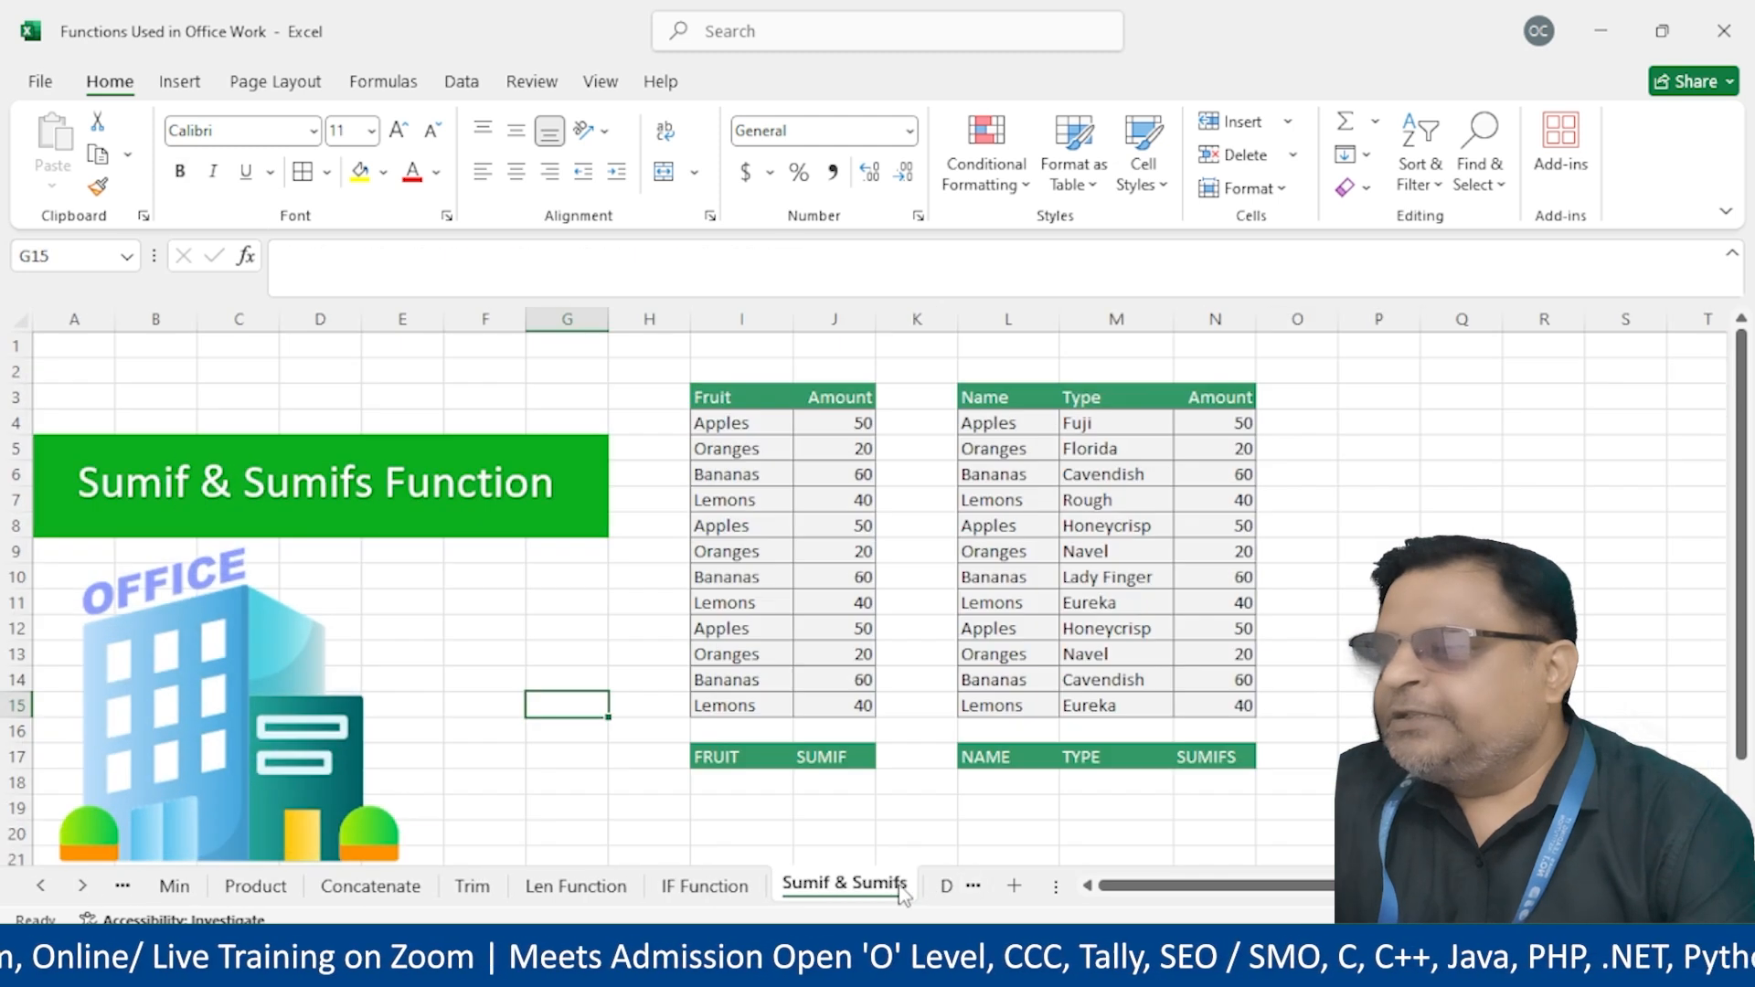
Enter Apples as the FRUIT criterion in I18
left_click(836, 786)
left_click(711, 791)
left_click(831, 777)
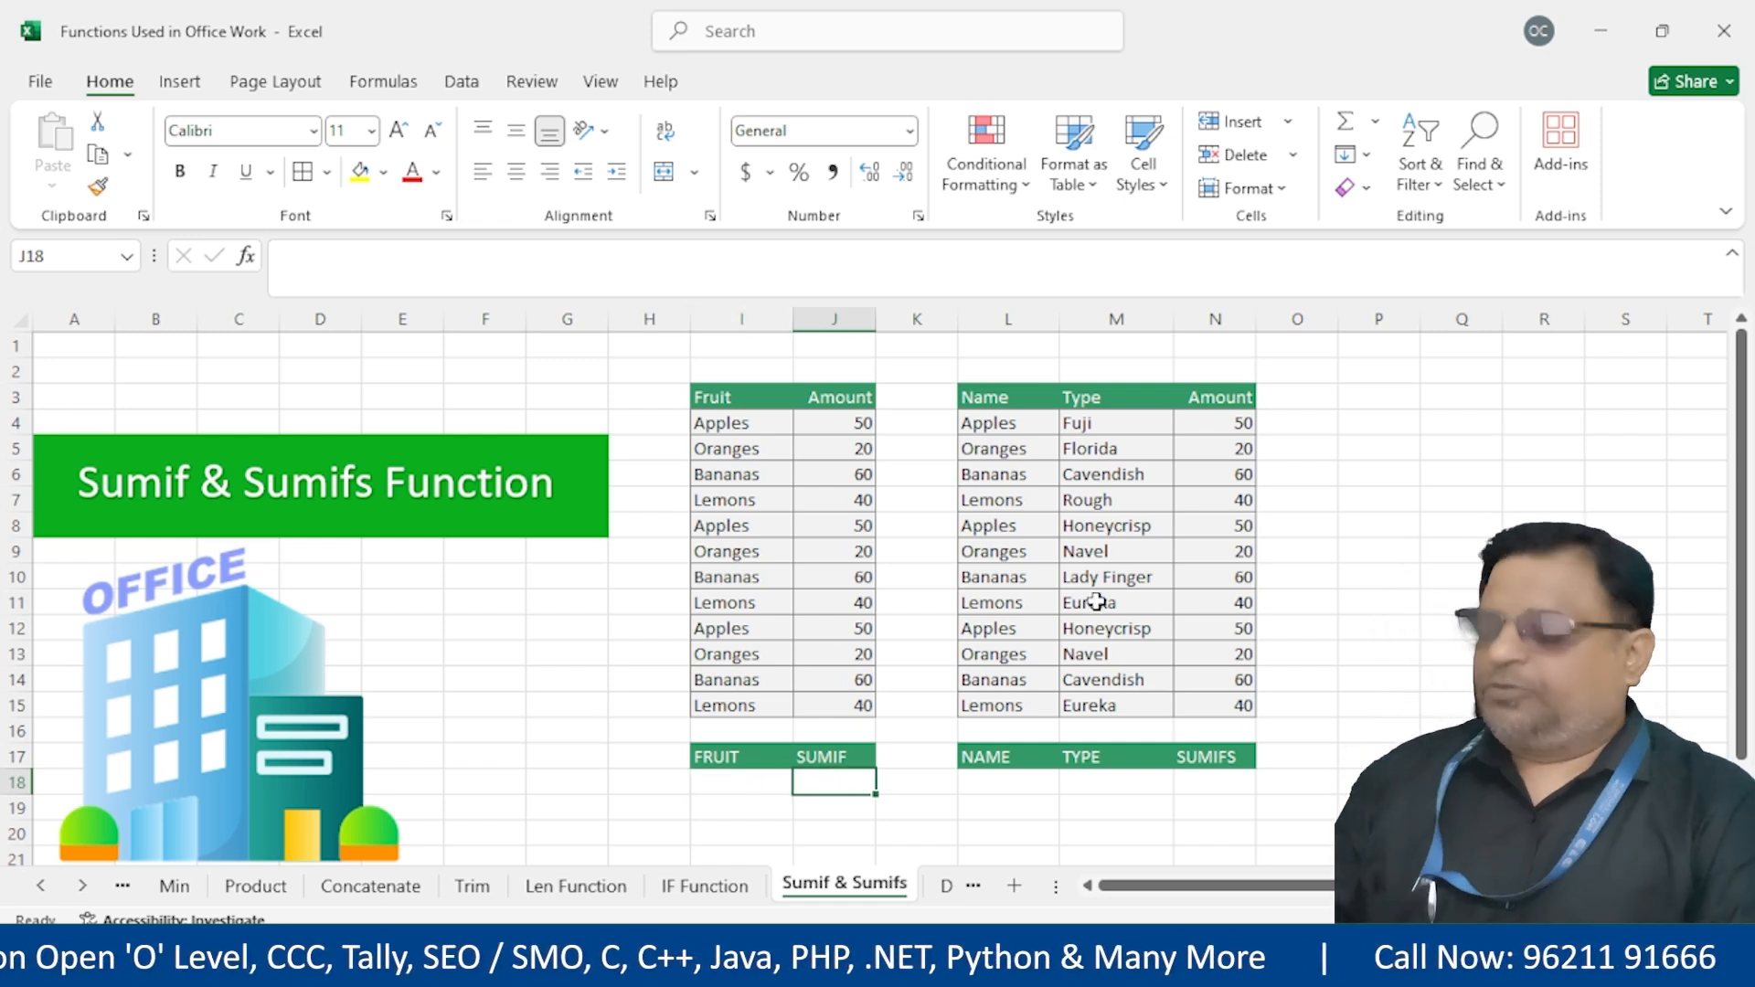
key("Left")
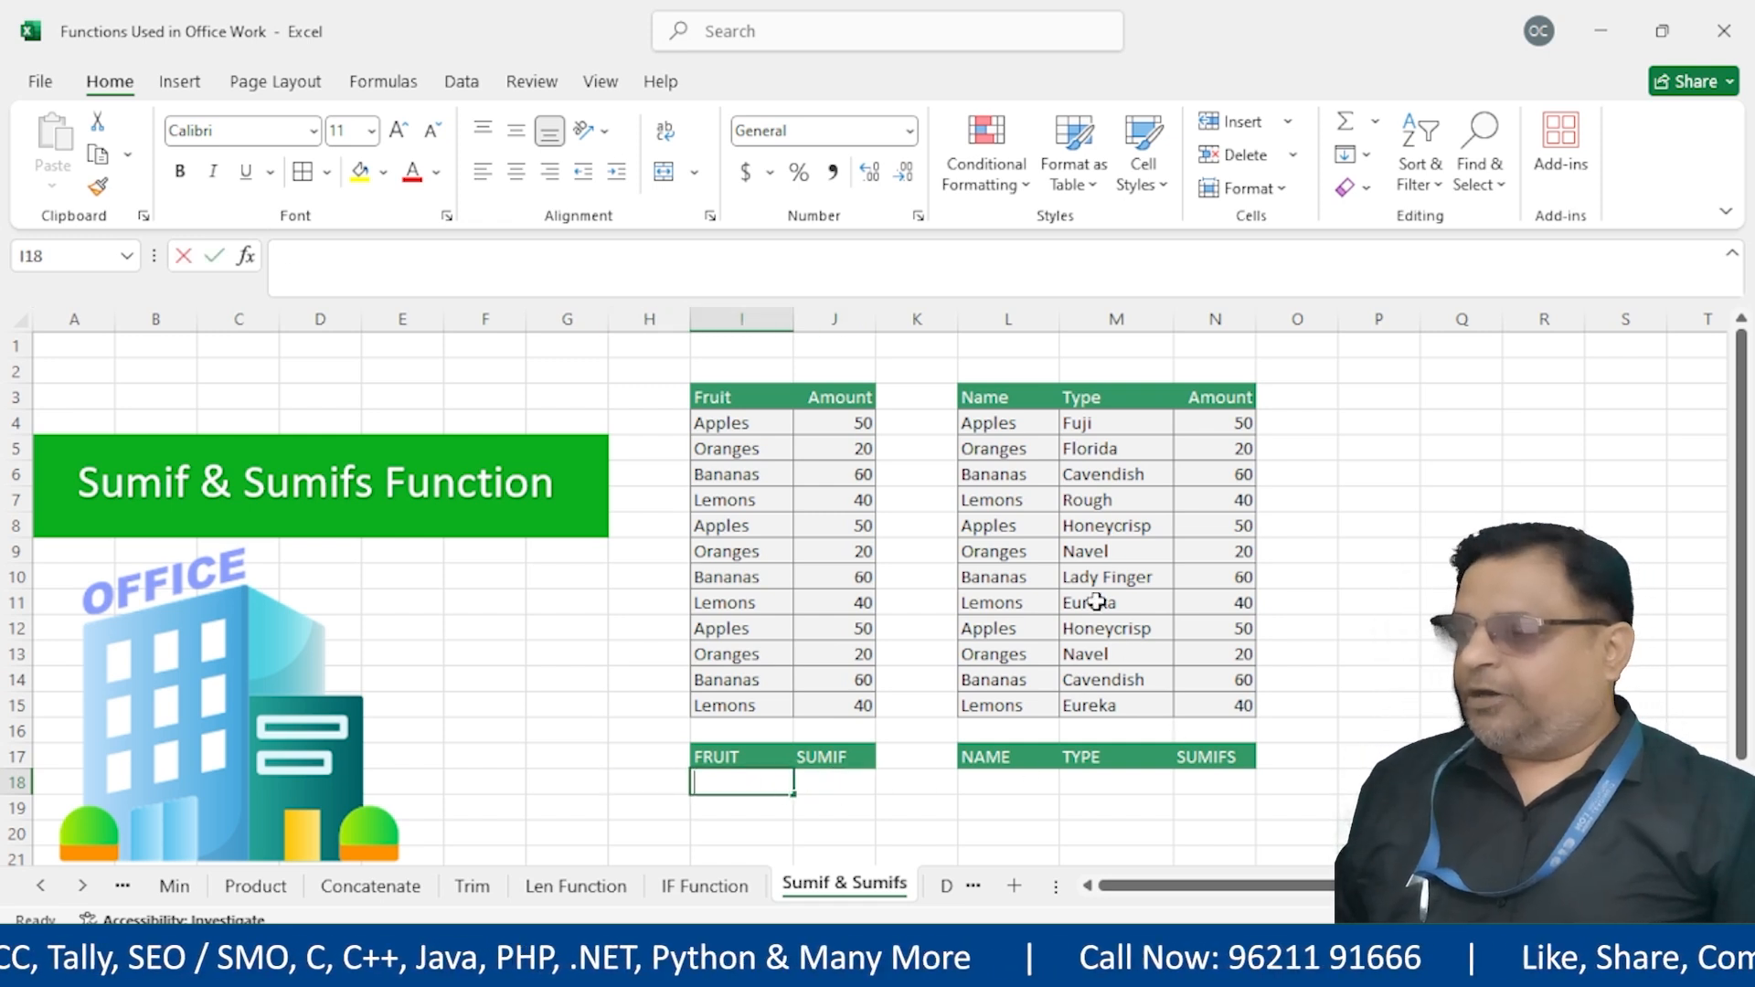
type("Apples")
key("Tab")
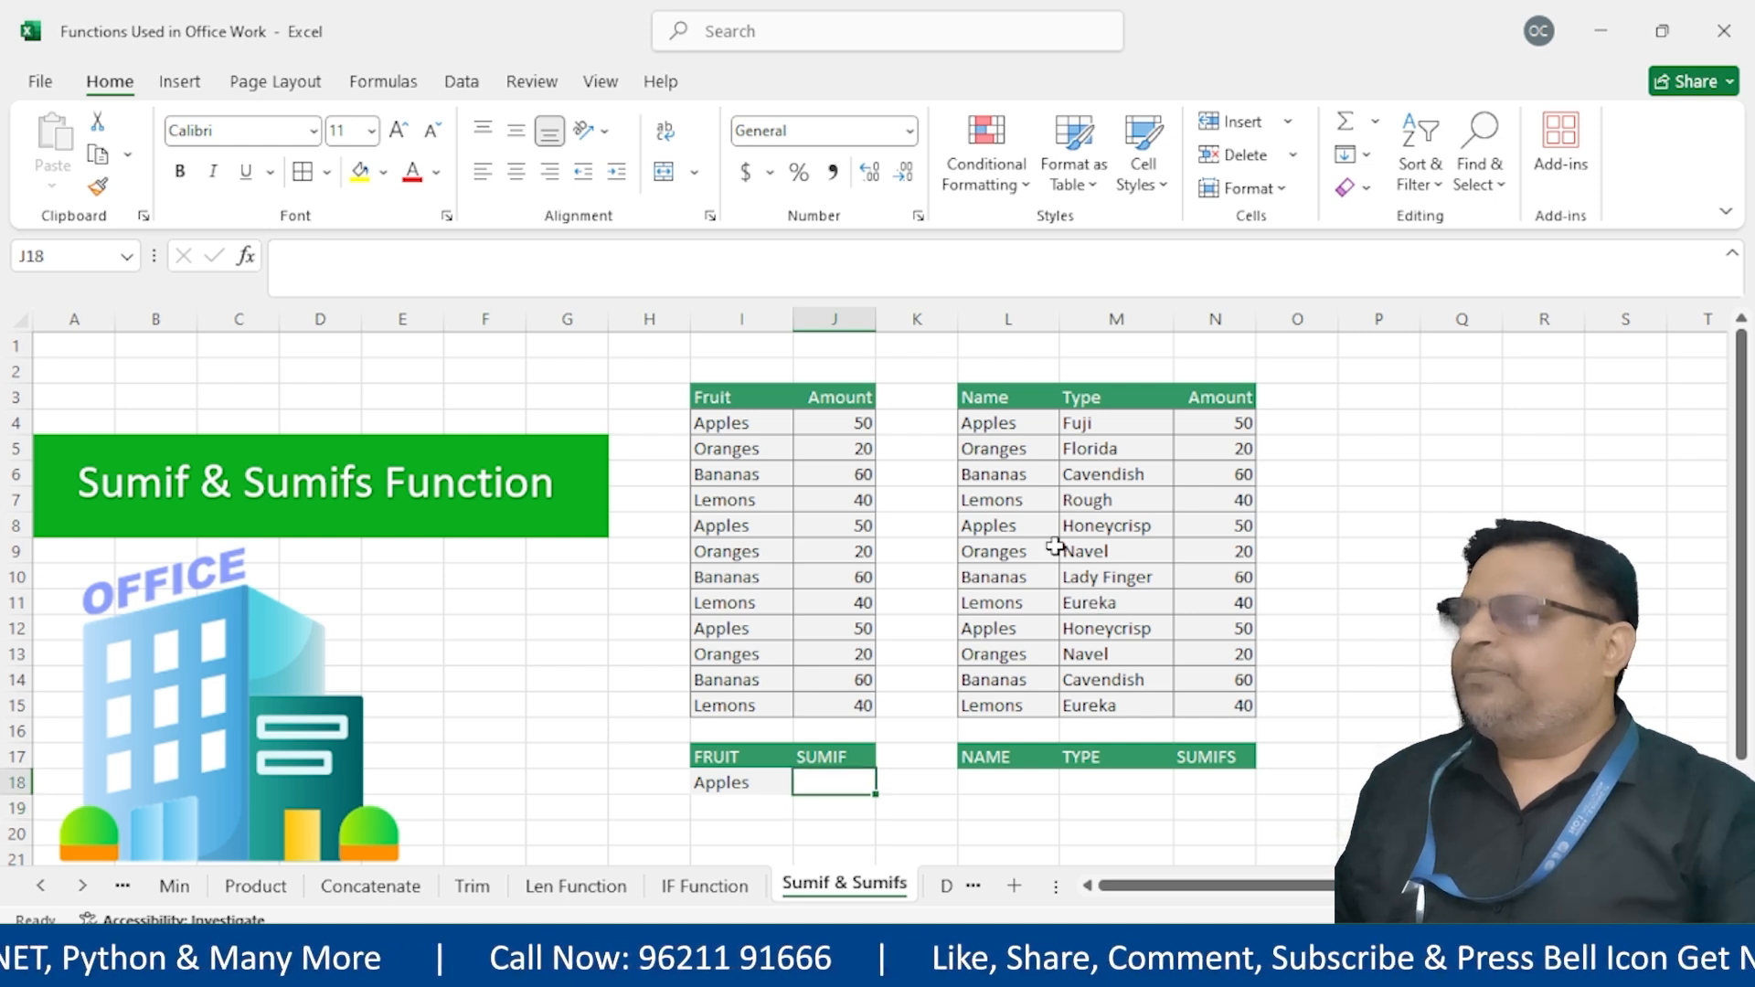
Highlight the three Apples rows in the fruit table, then select J18
left_click_drag(722, 420, 841, 417)
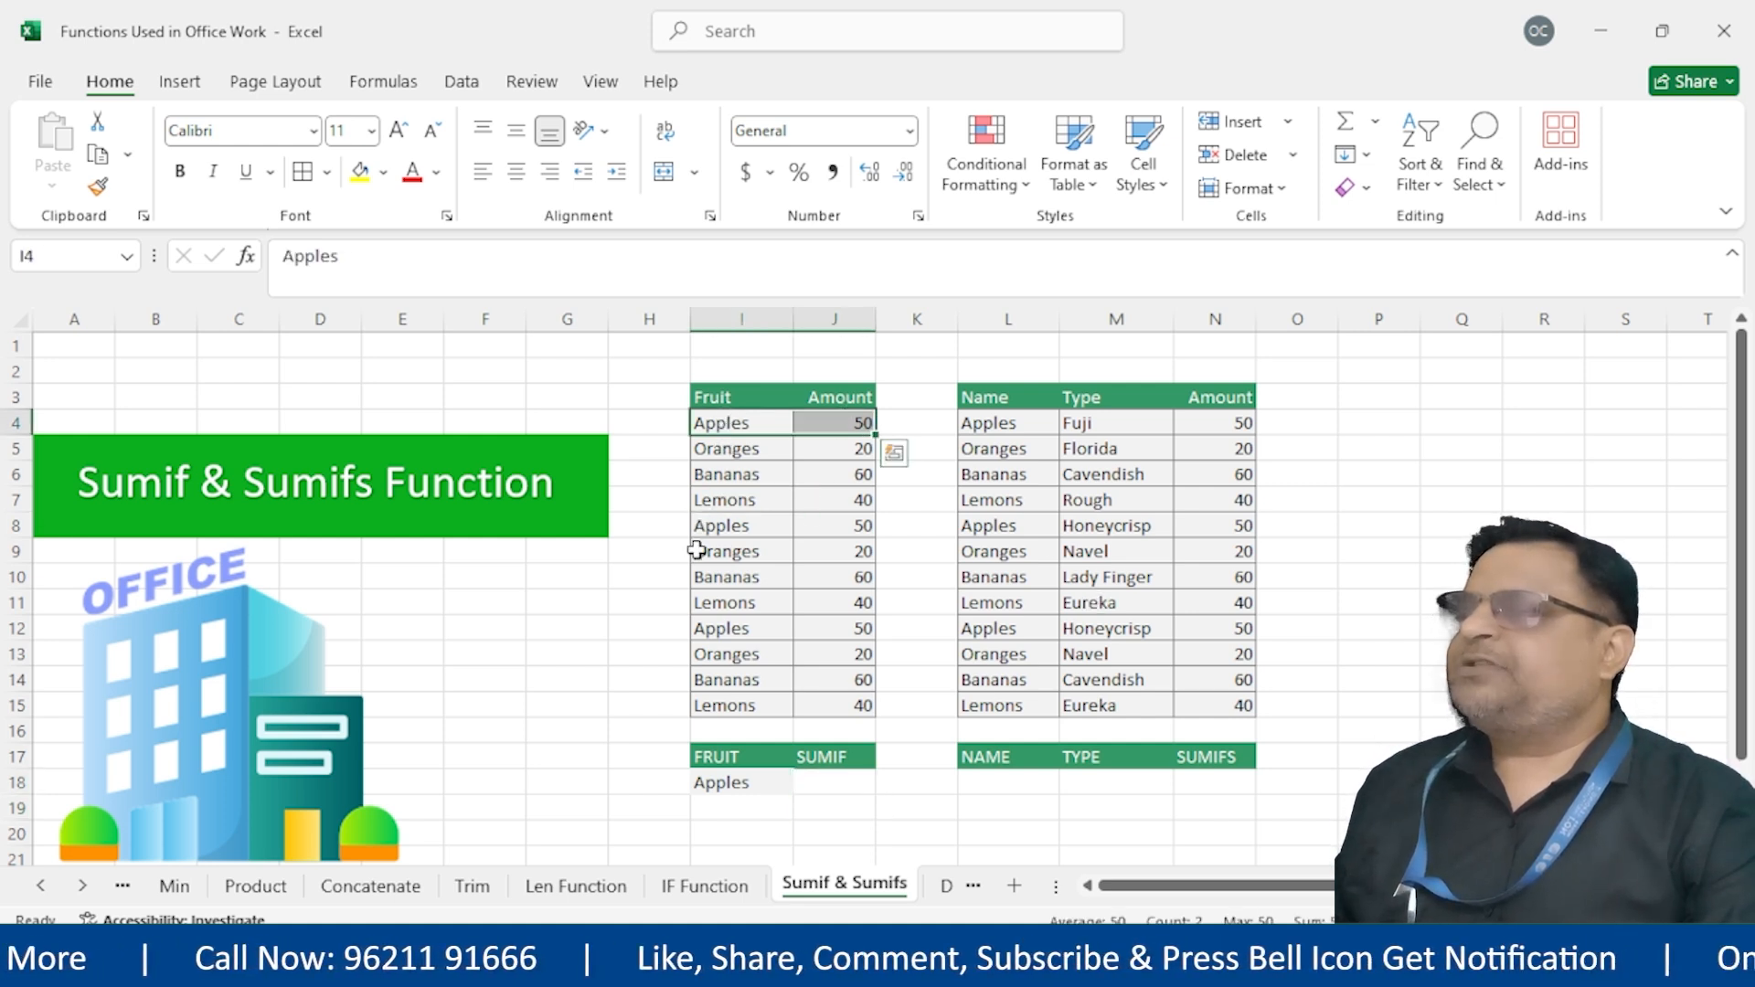
left_click_drag(706, 526, 823, 526)
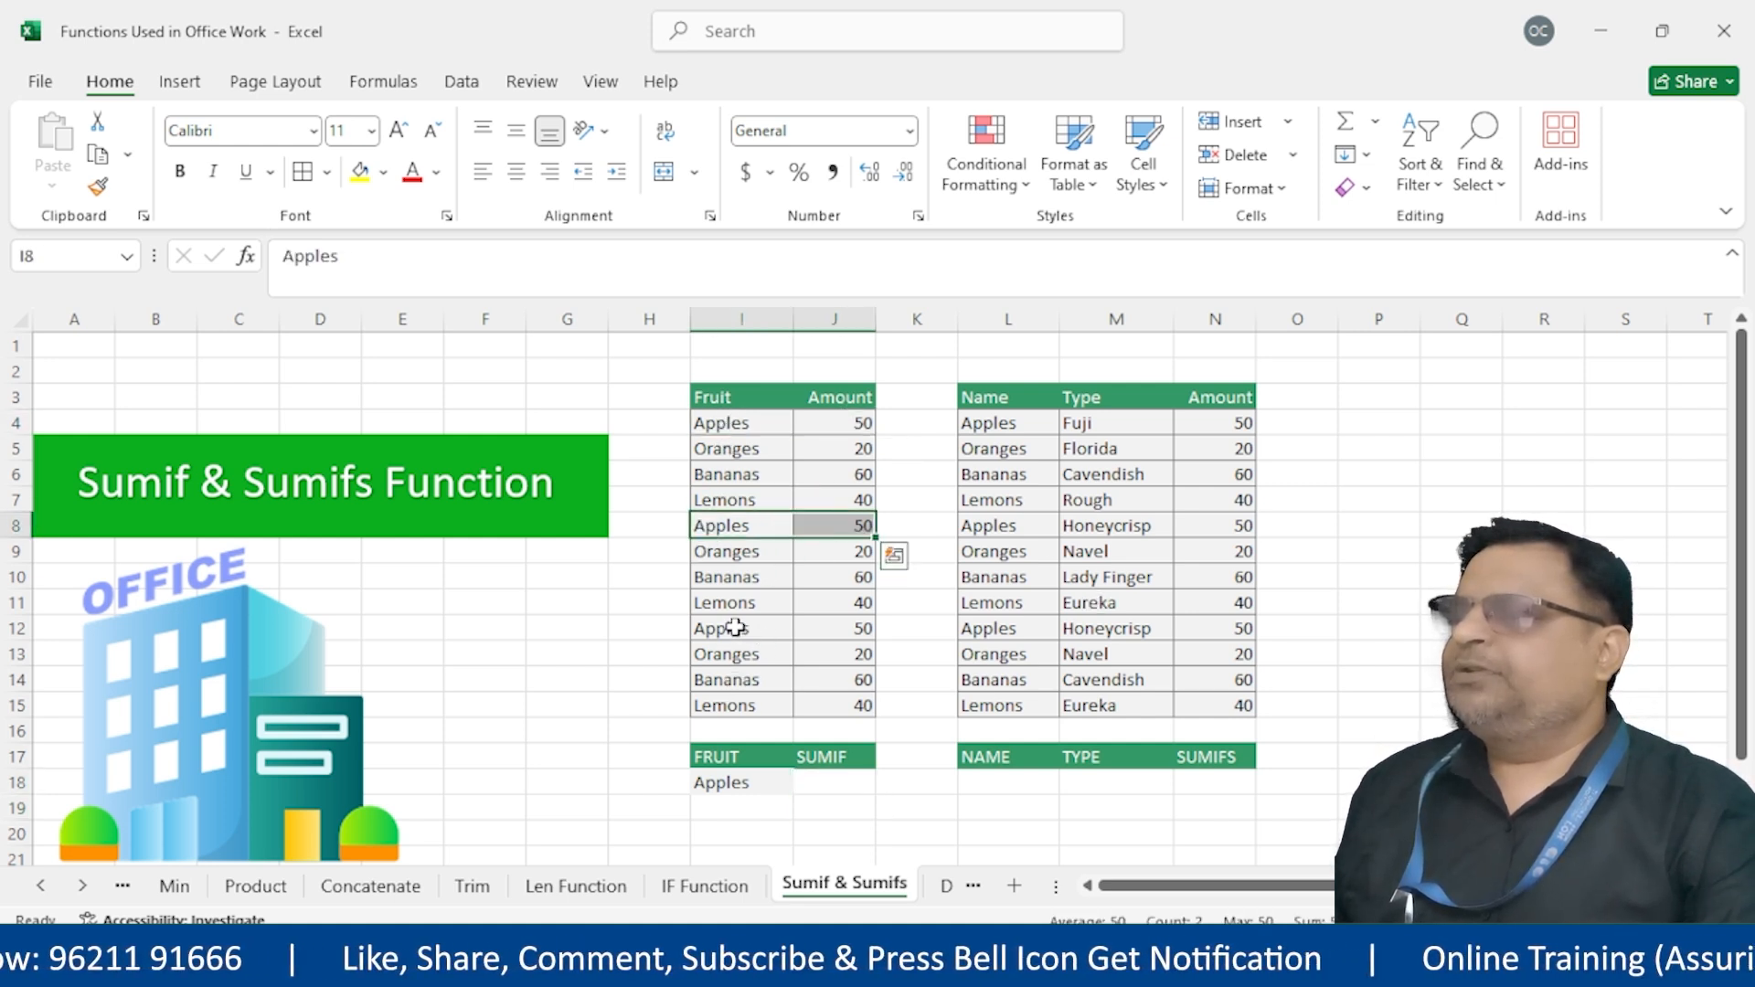
left_click_drag(735, 628, 834, 621)
left_click(714, 704)
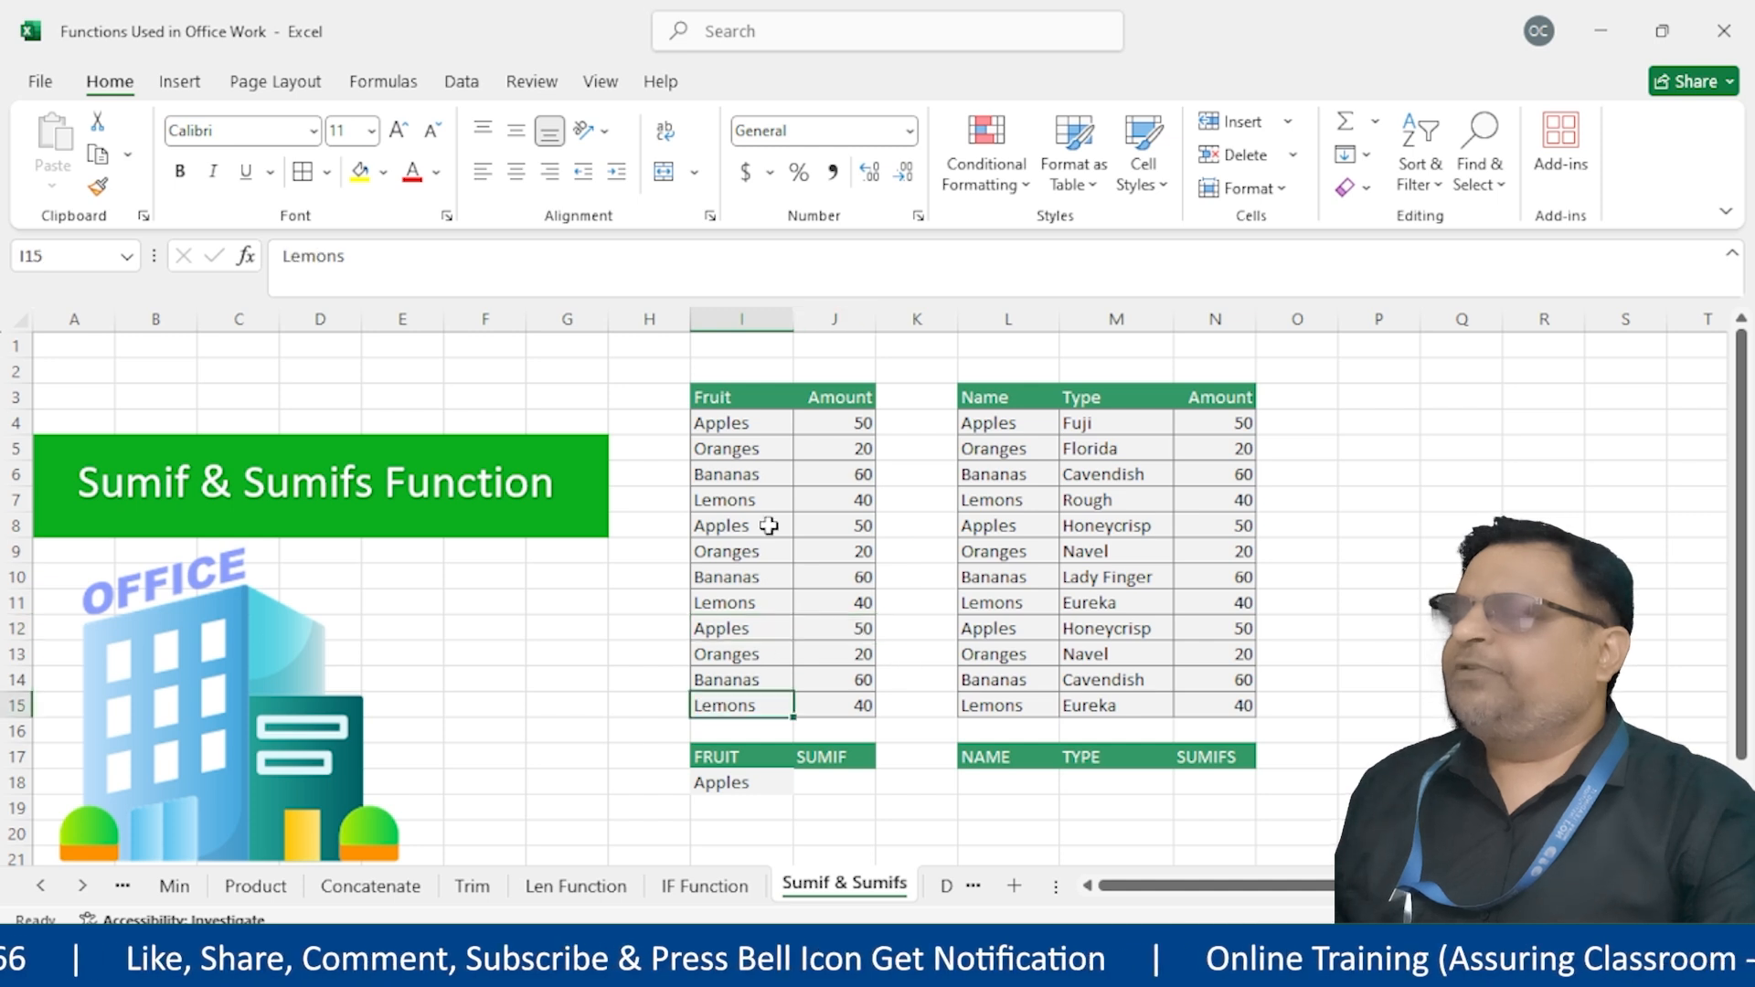
left_click(834, 789)
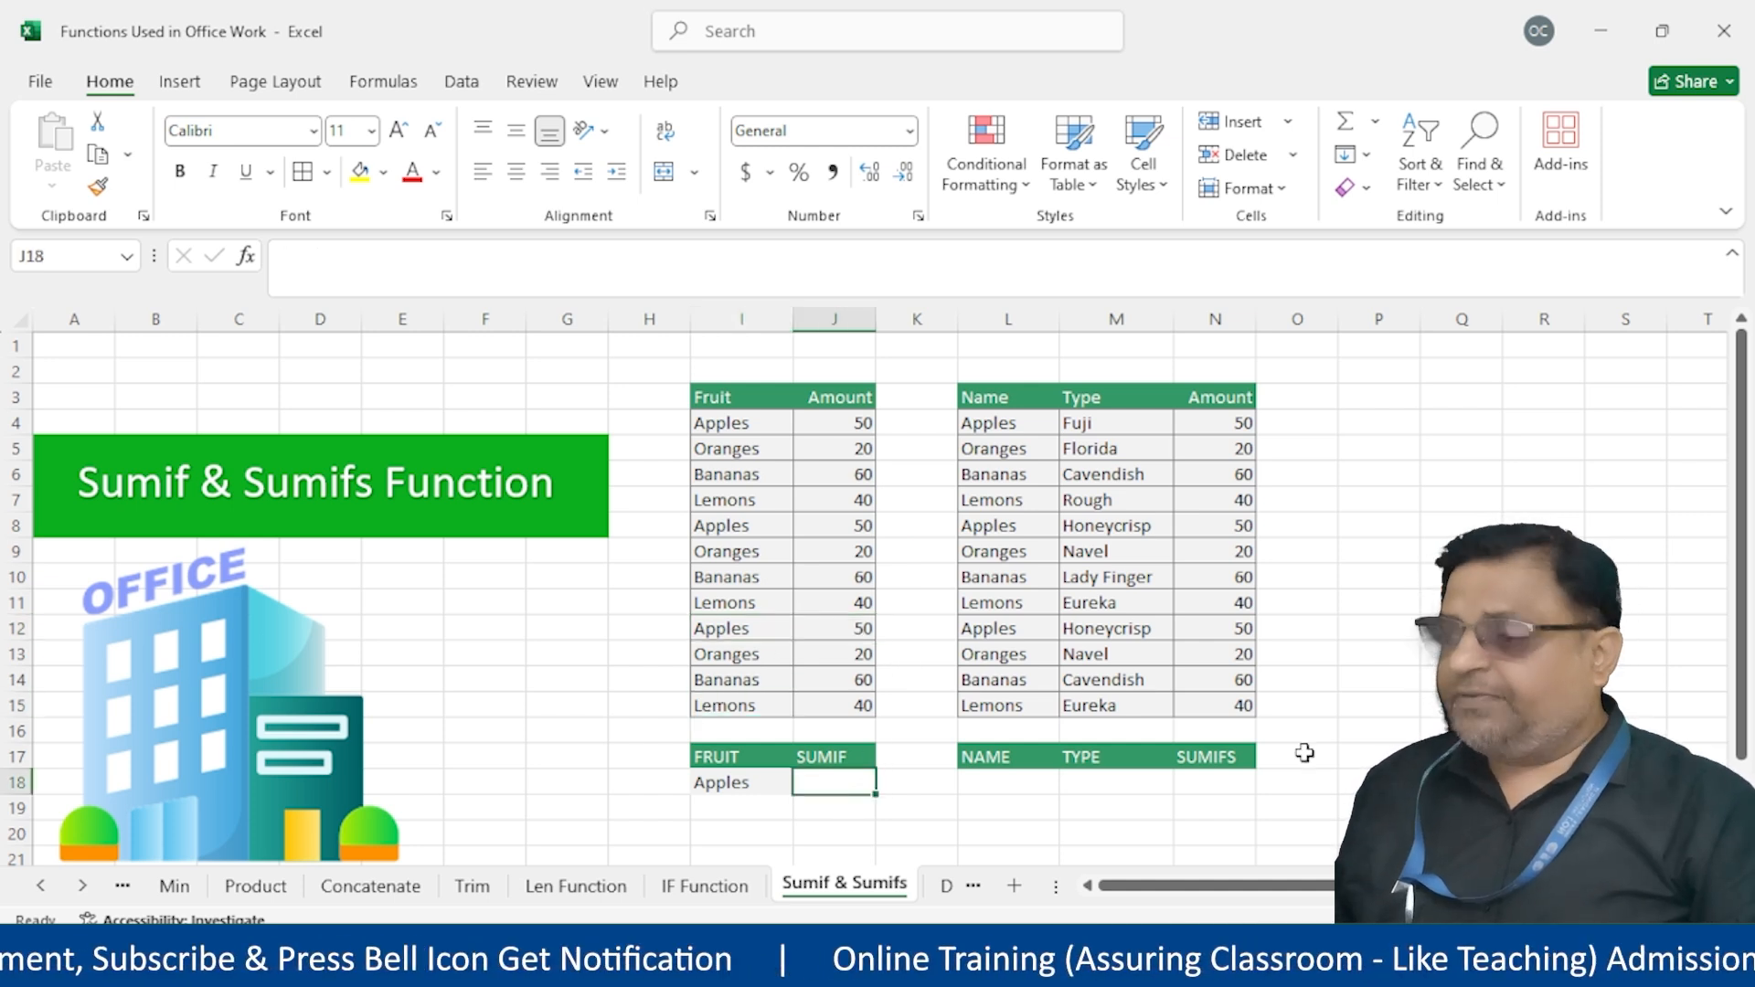
Enter =SUMIF(I3:J15,I18,J3:J15) in J18, totalling the Apples amounts to 150
type("=sumif")
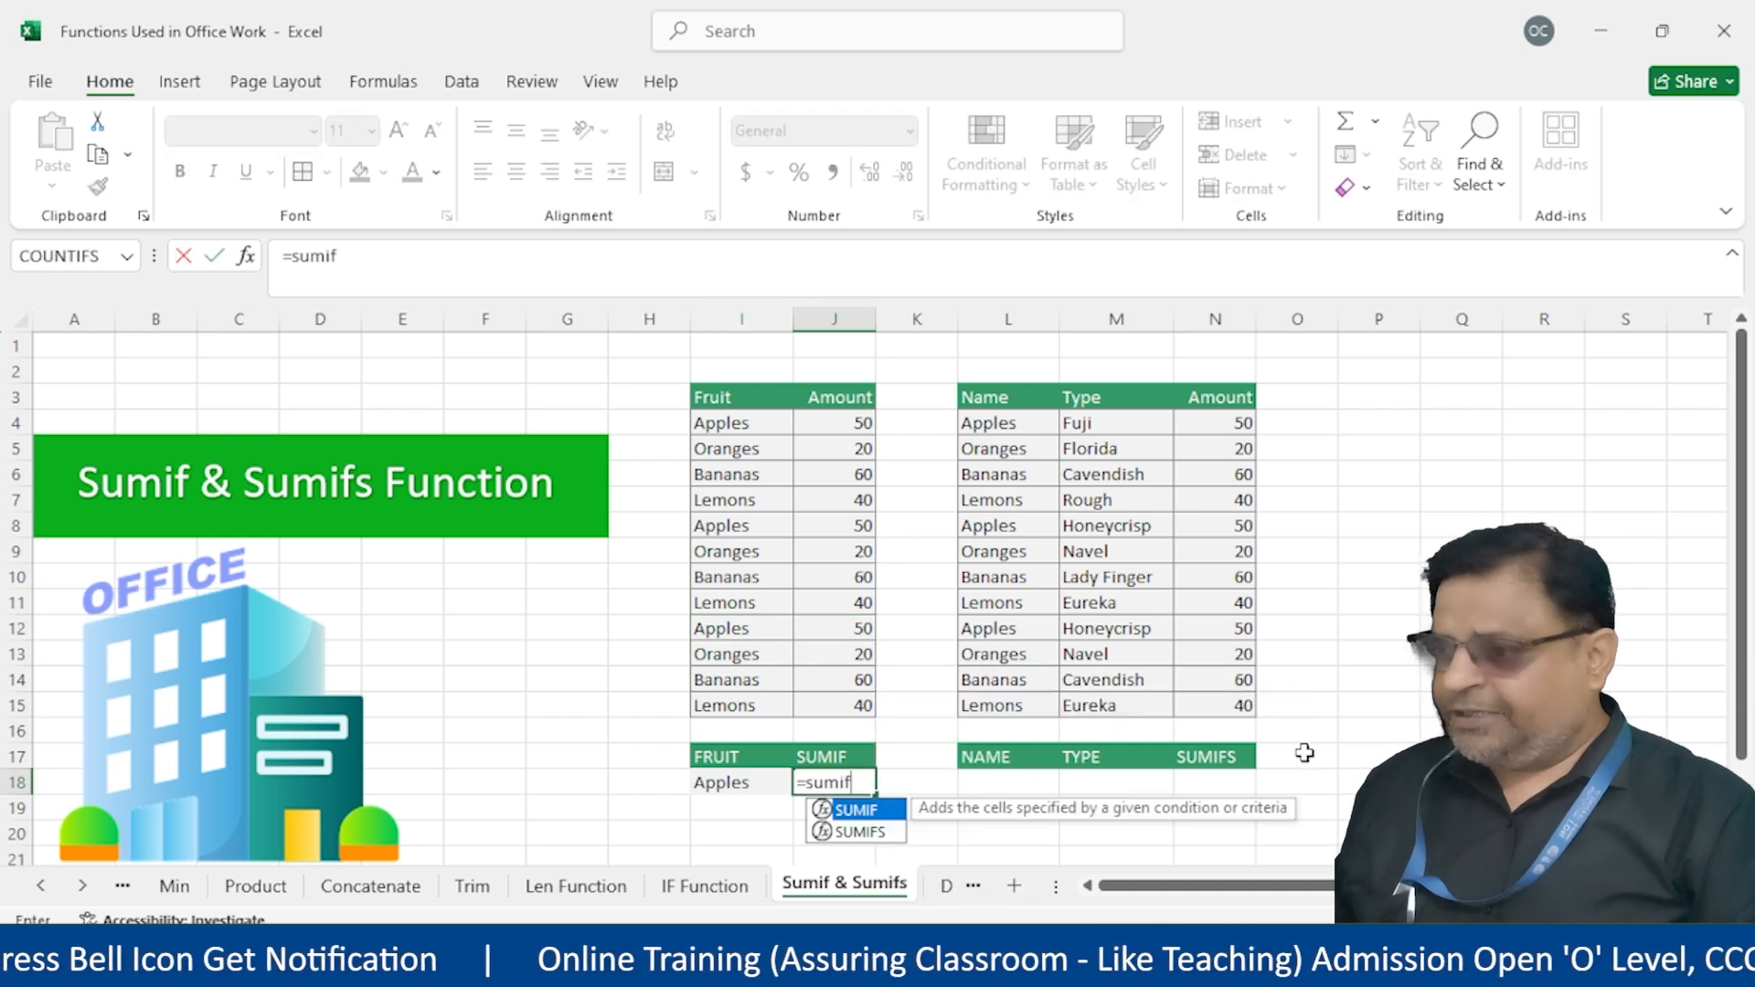
type("(")
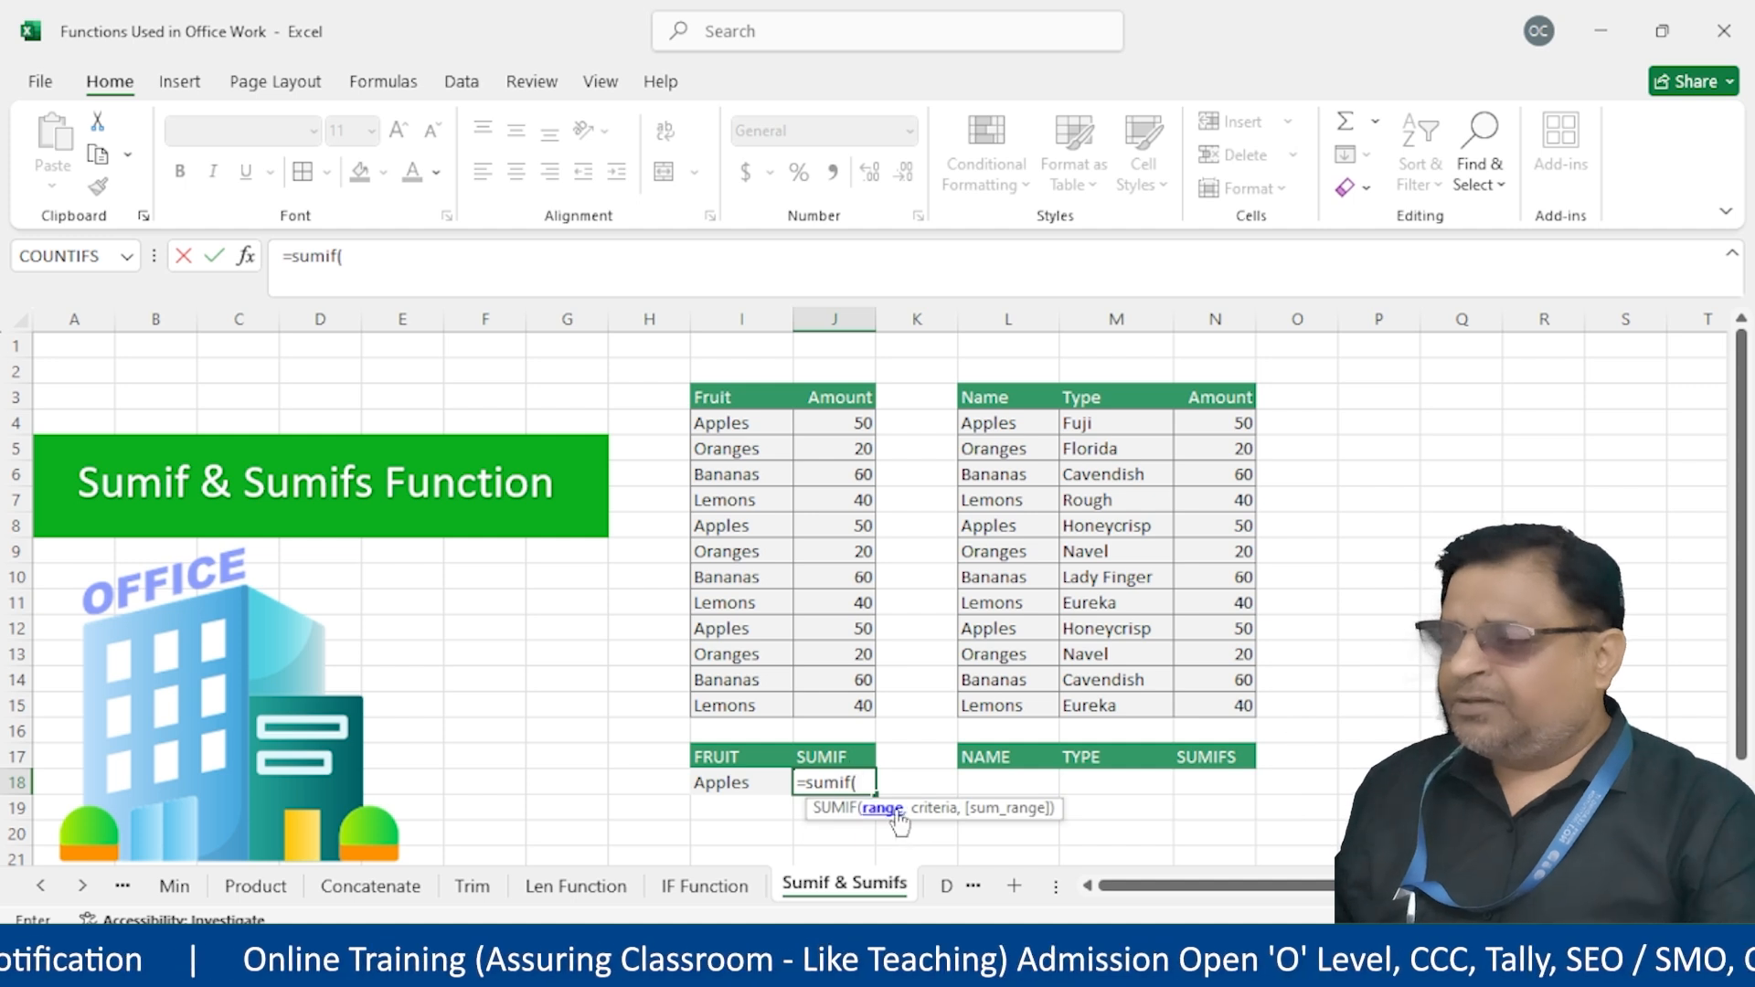
left_click_drag(763, 404, 866, 711)
type(",")
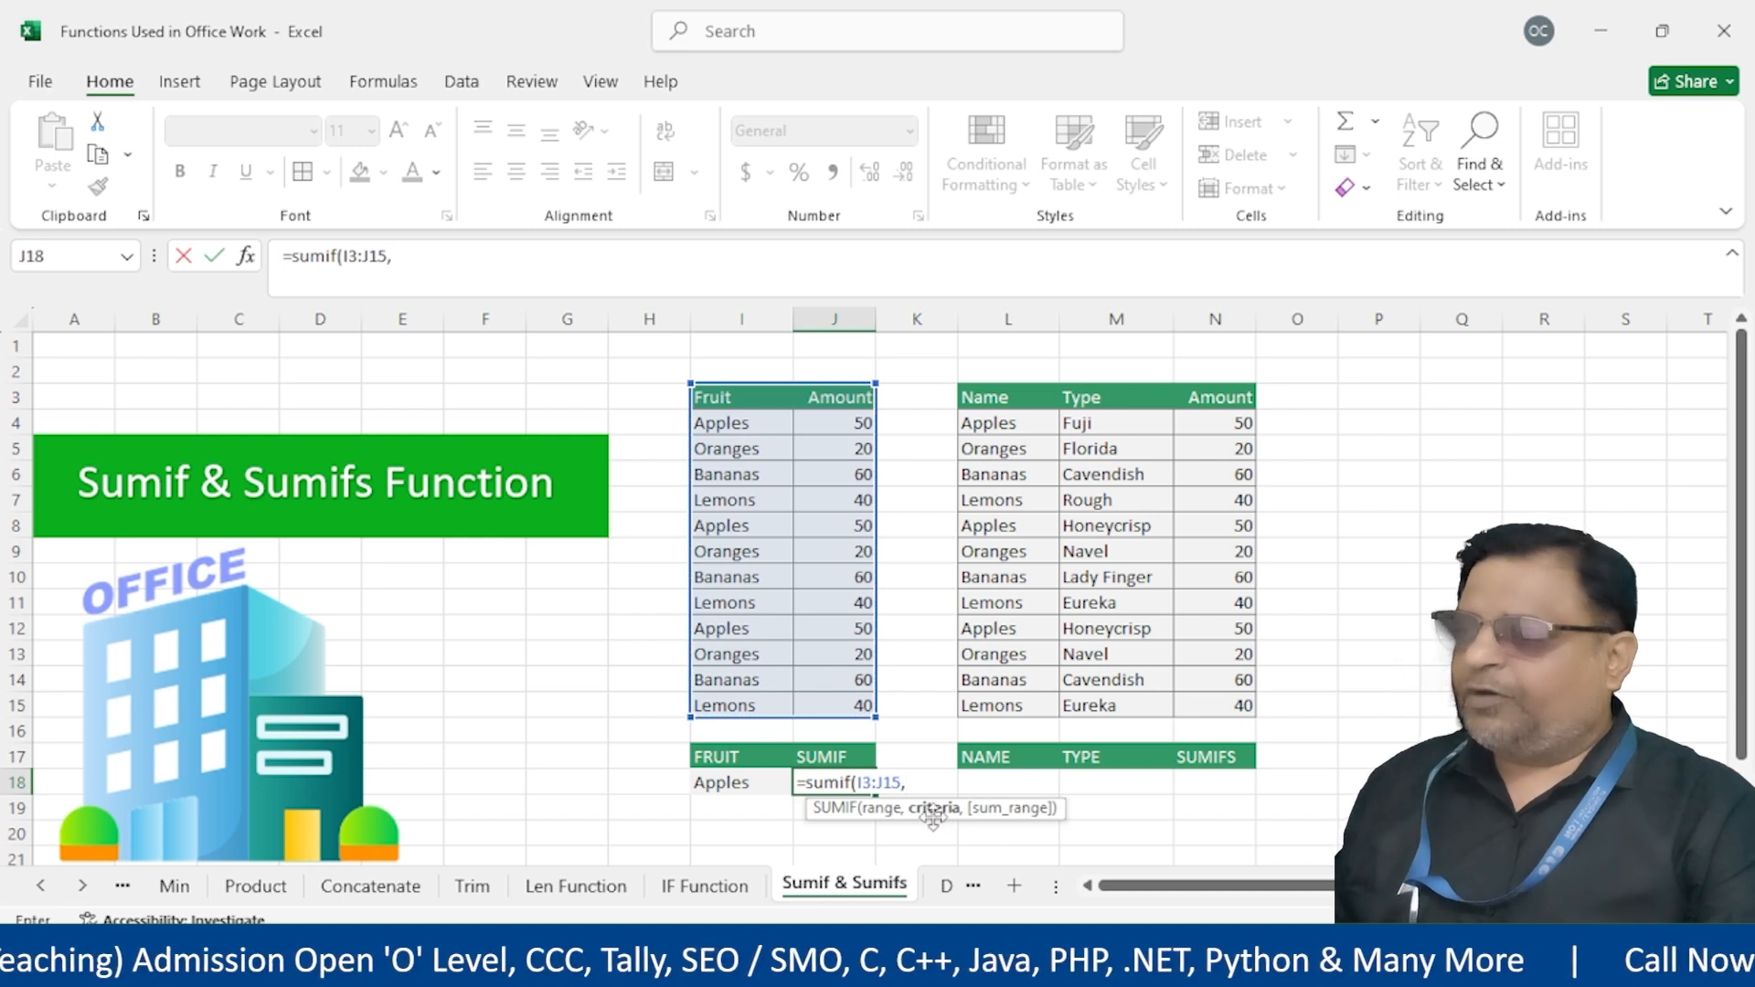
left_click(722, 782)
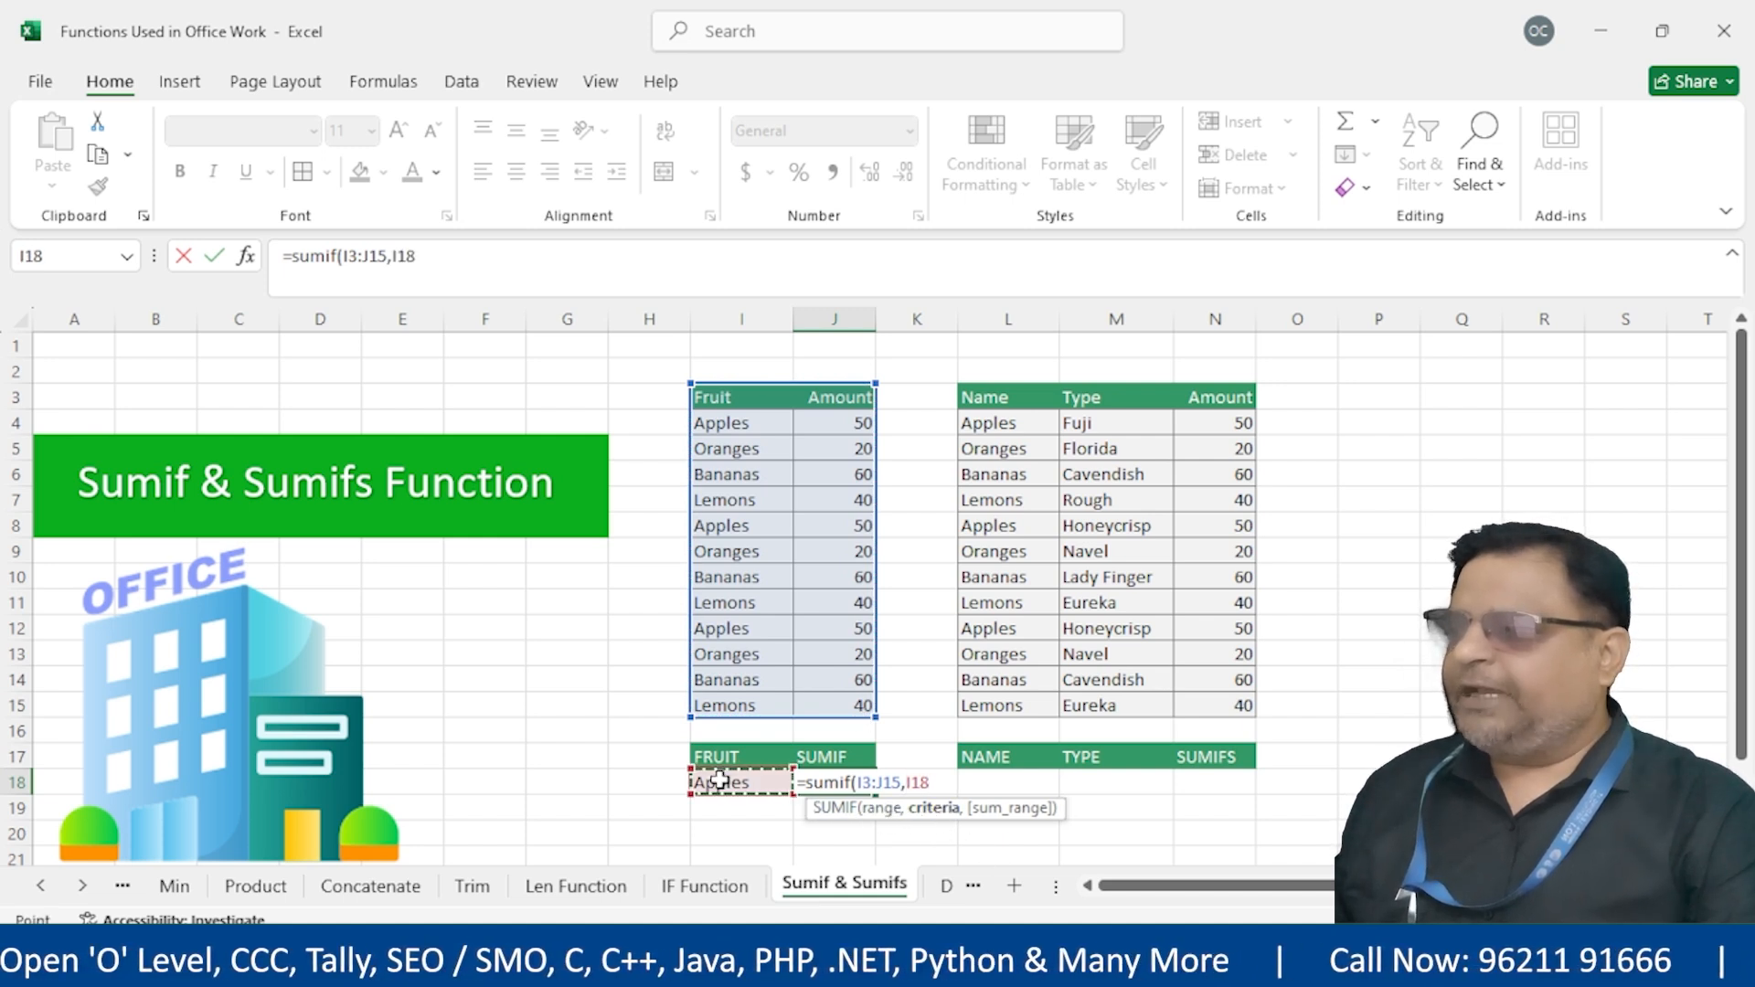
type(",")
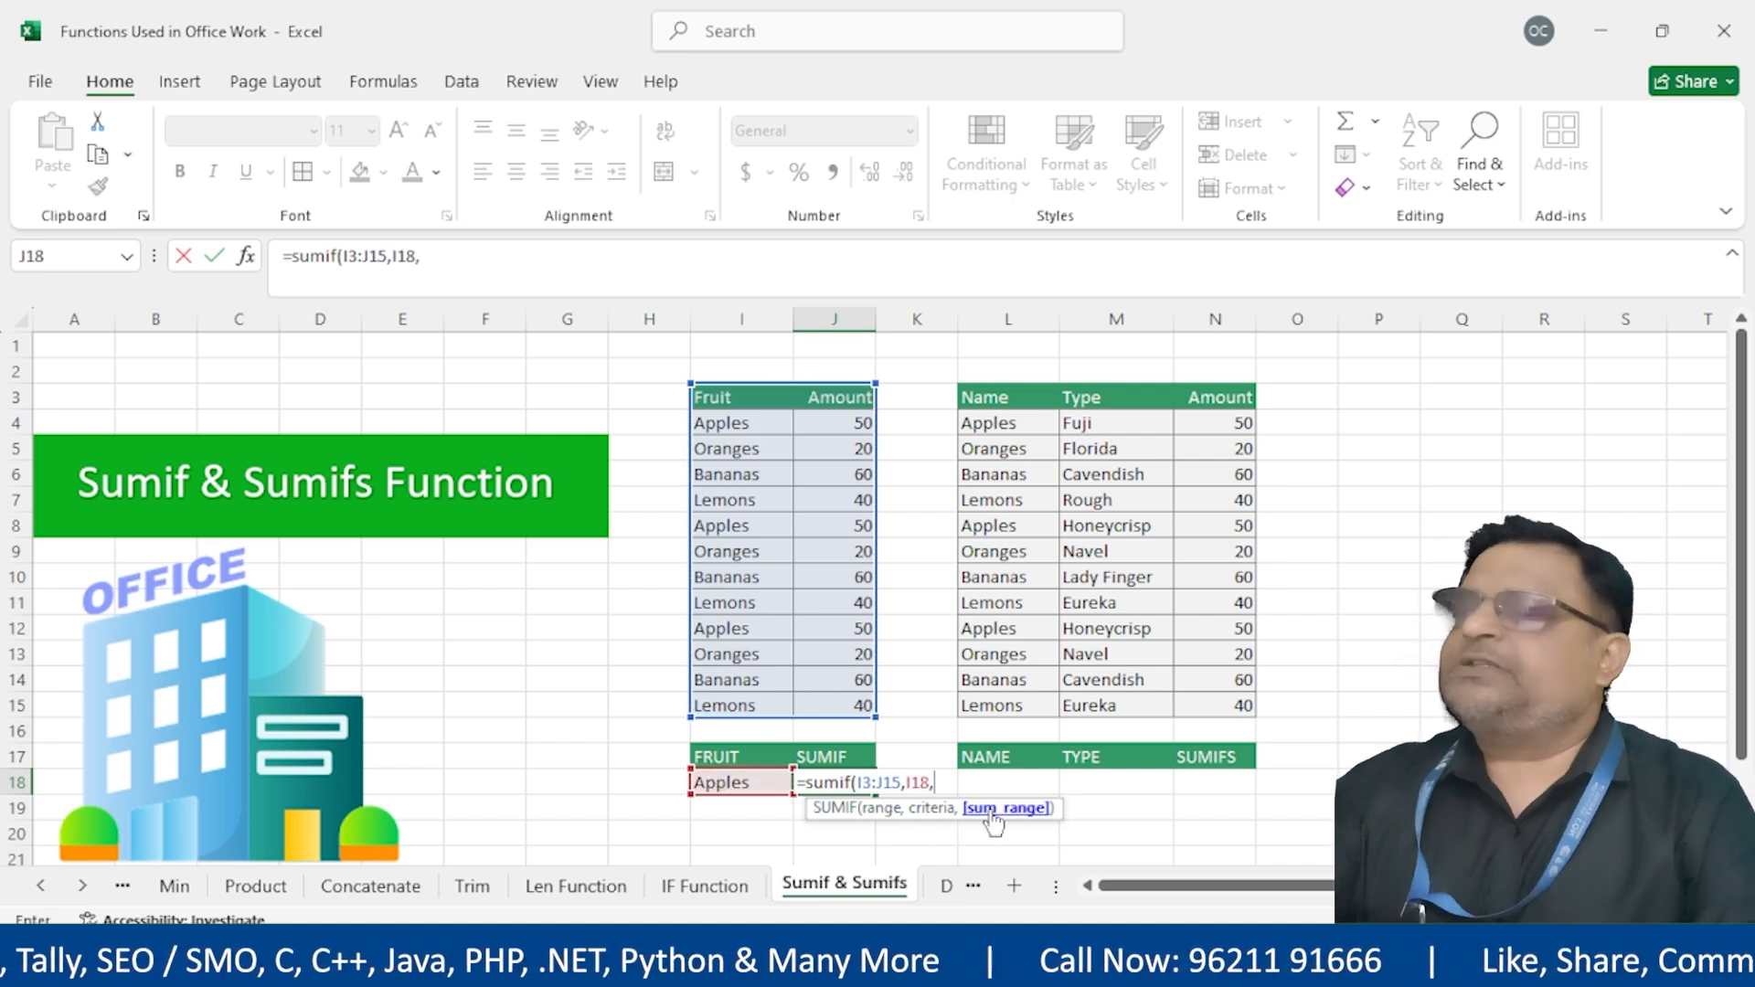
left_click_drag(835, 399, 835, 696)
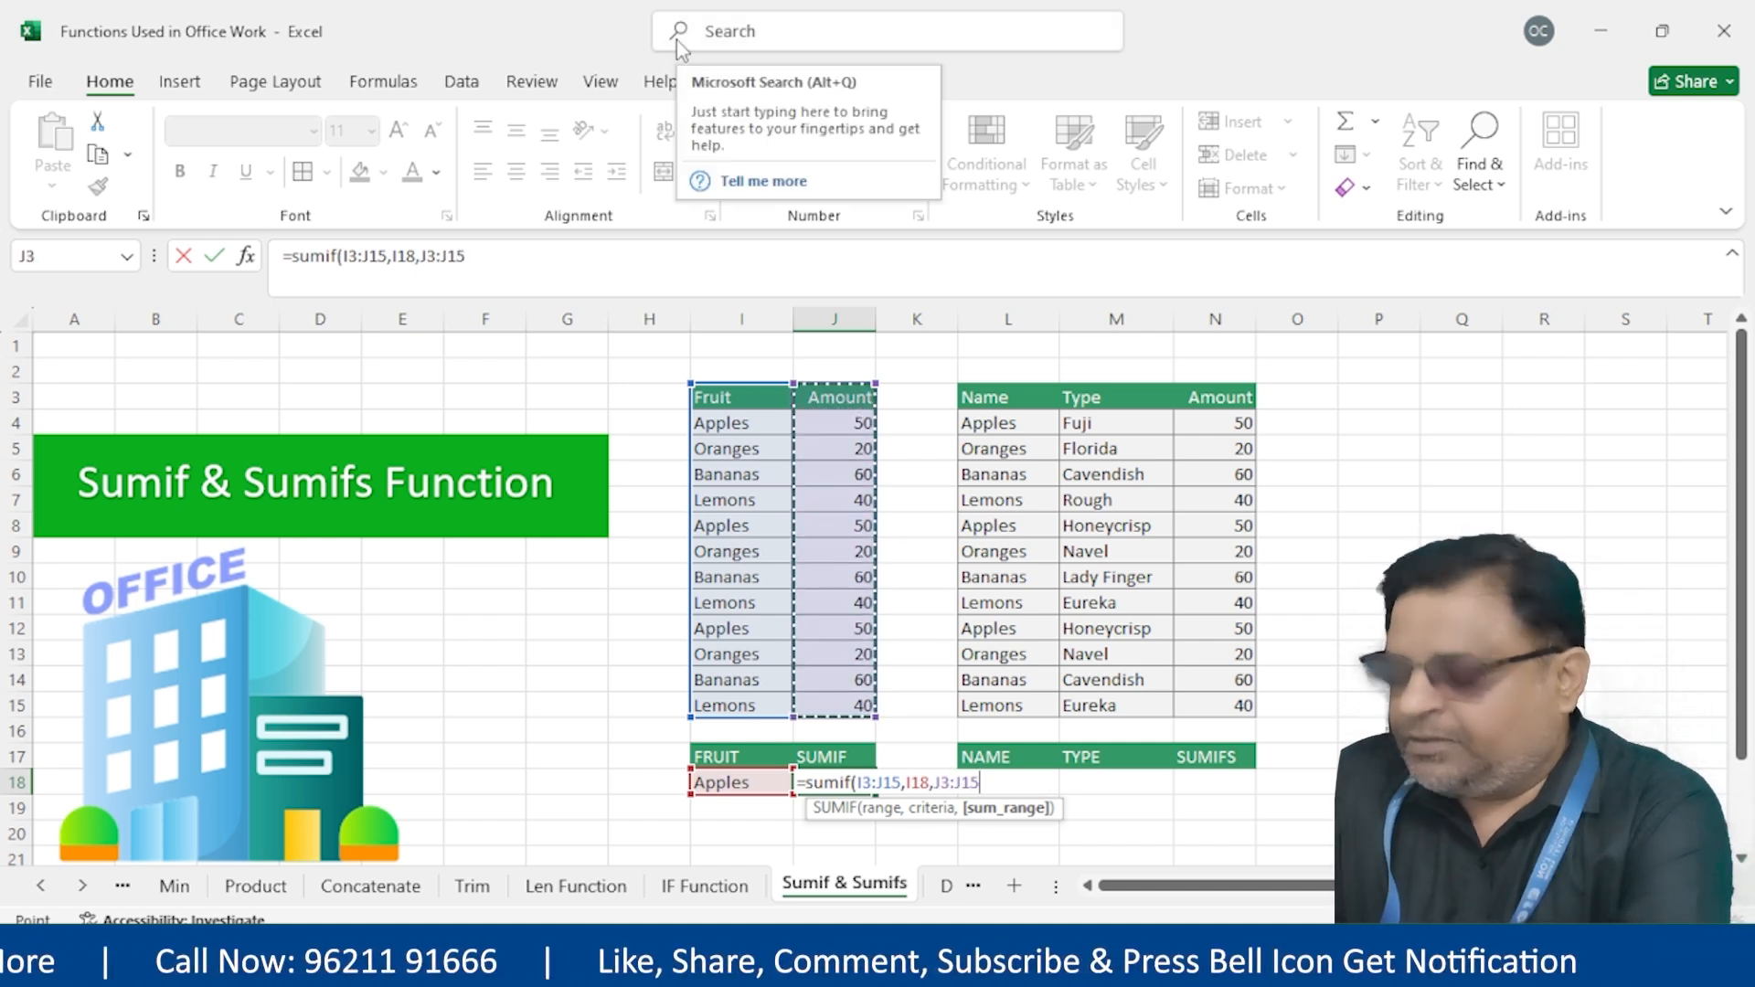
key("Return")
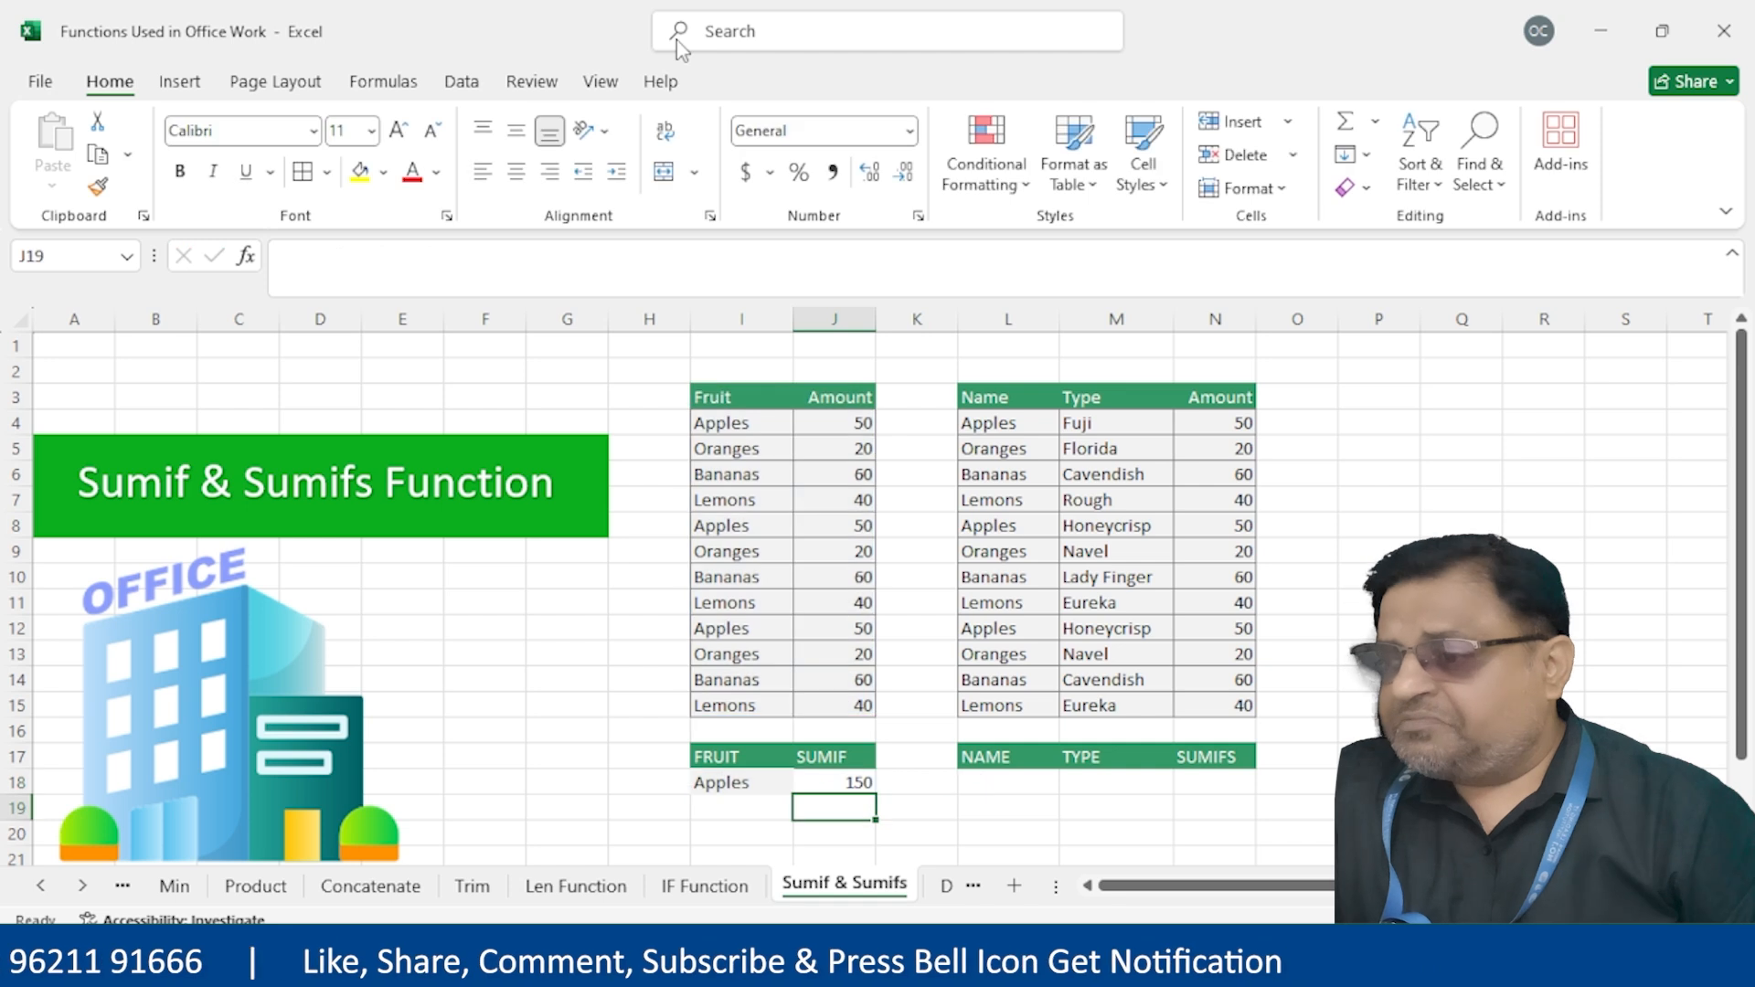
left_click(736, 783)
Replace Apples with Lemons in I18 so the SUMIF in J18 shows 120
type("Lemons")
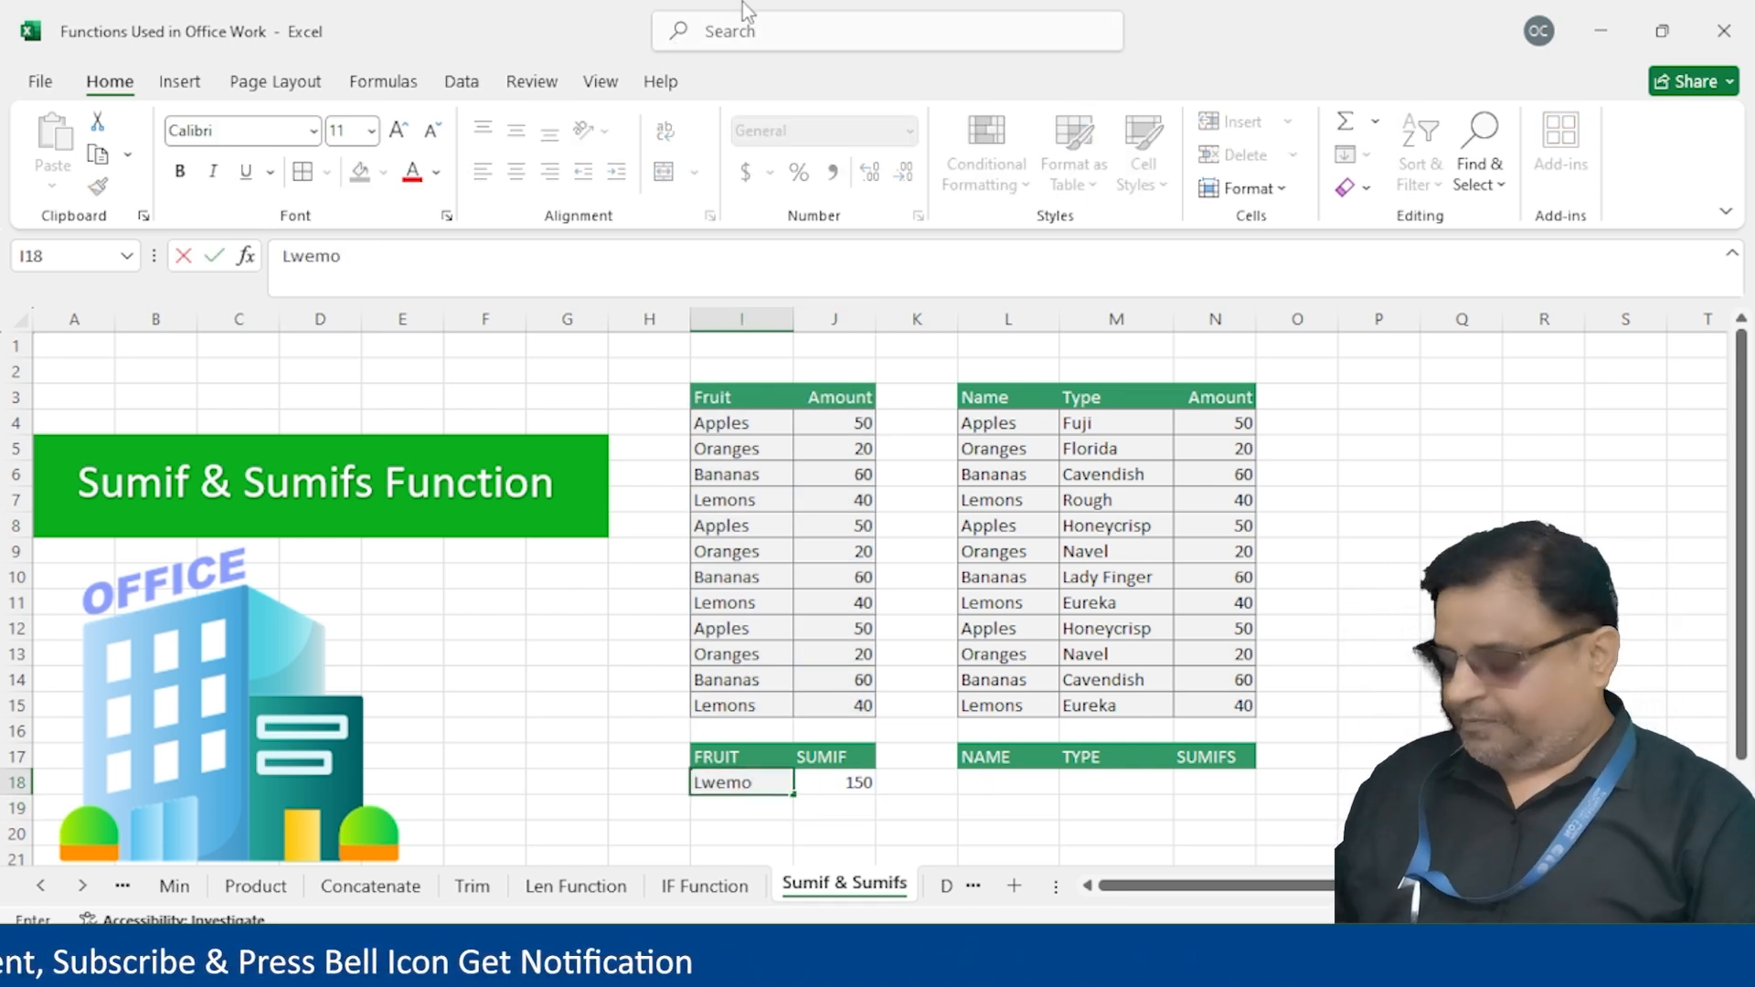
key("BackSpace")
key("BackSpace")
key("BackSpace")
key("BackSpace")
key("BackSpace")
type("emon")
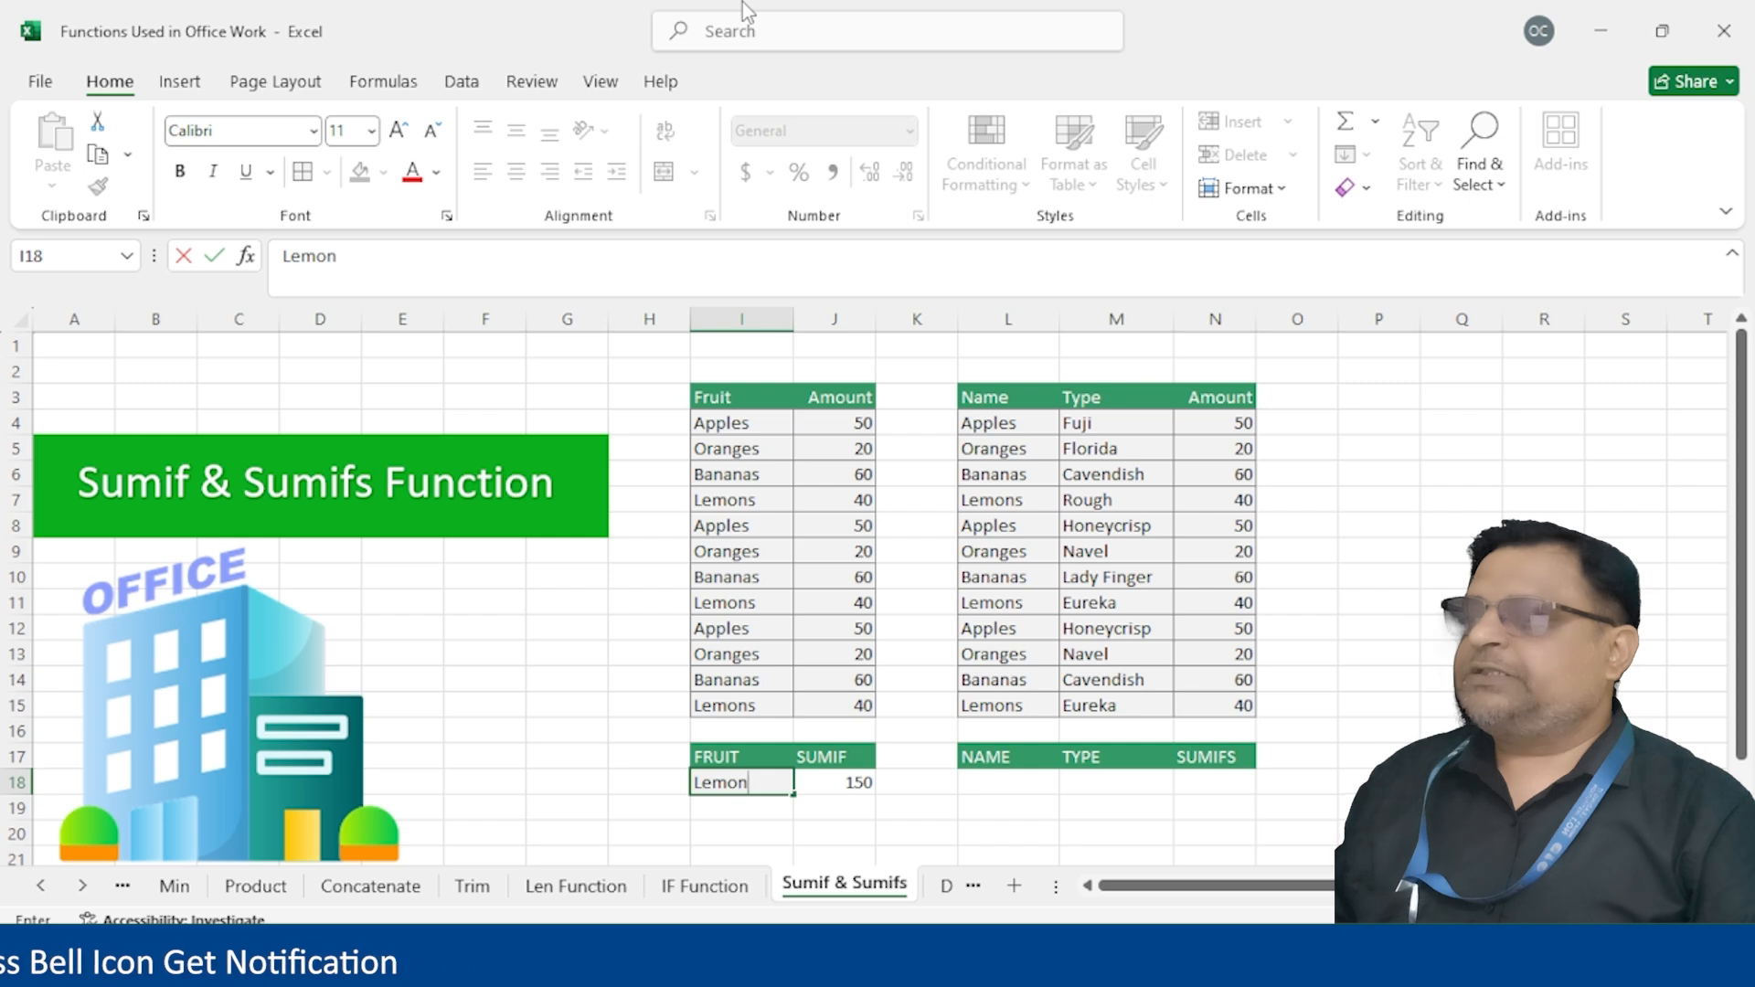
type("s")
key("Return")
key("Up")
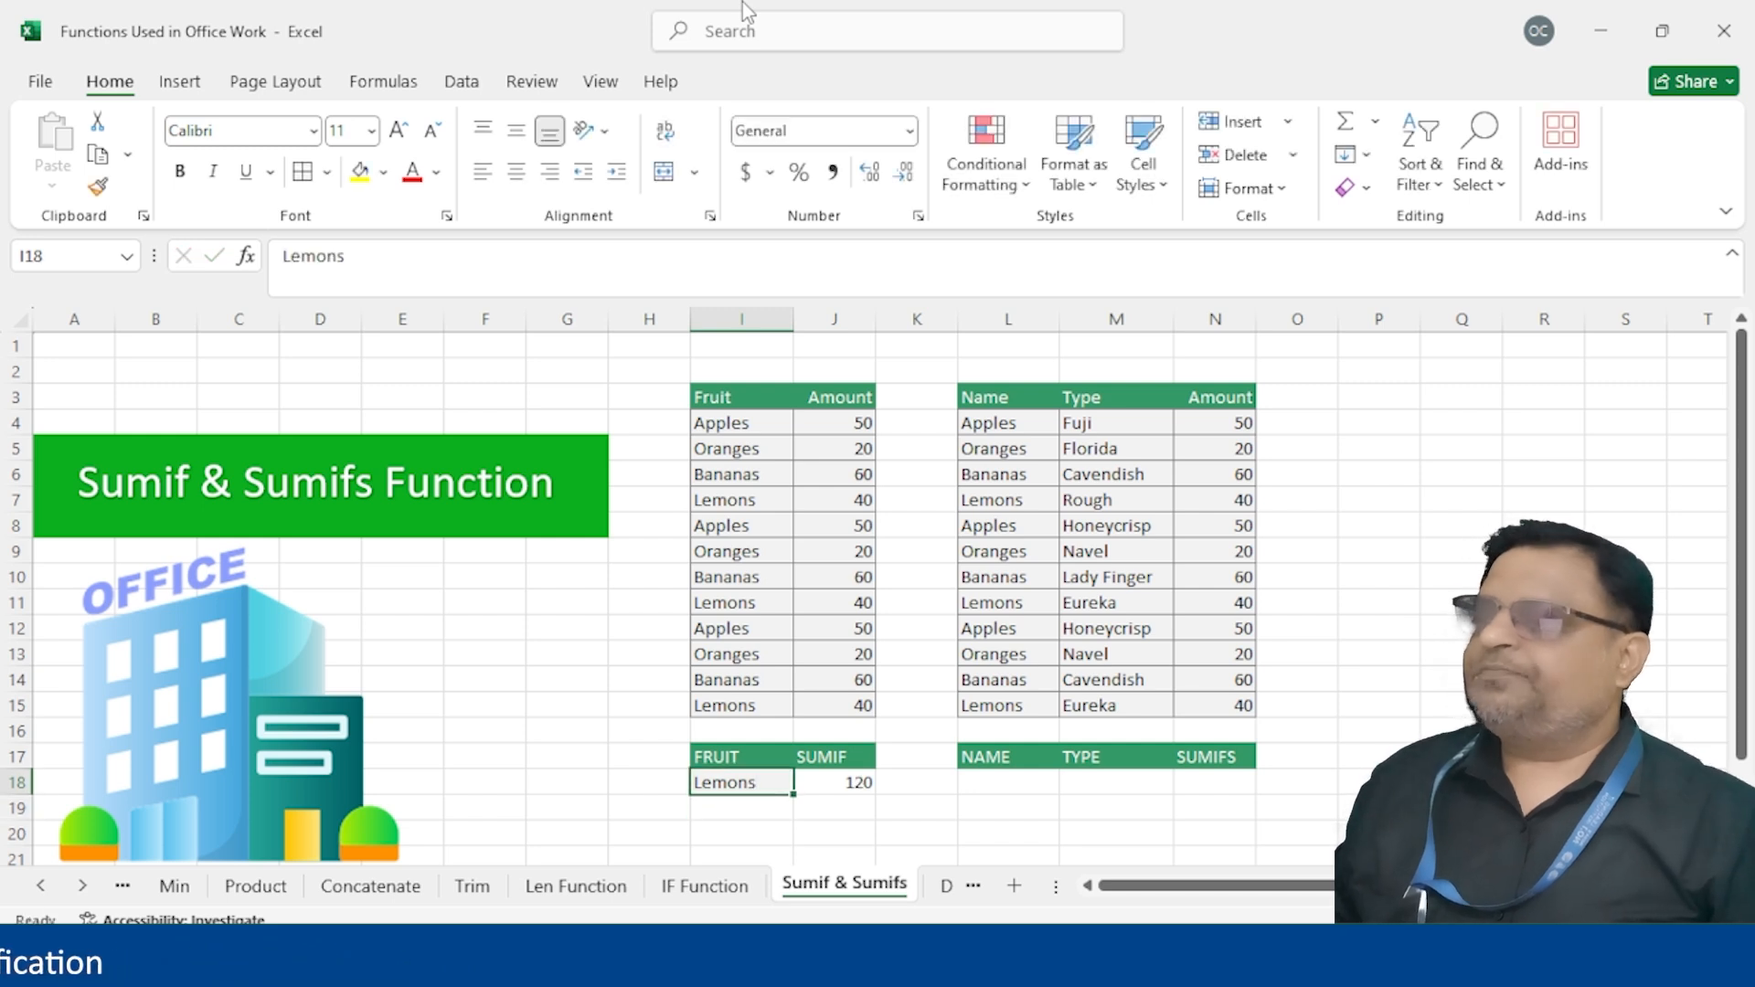
left_click(837, 805)
left_click(860, 779)
left_click(1033, 783)
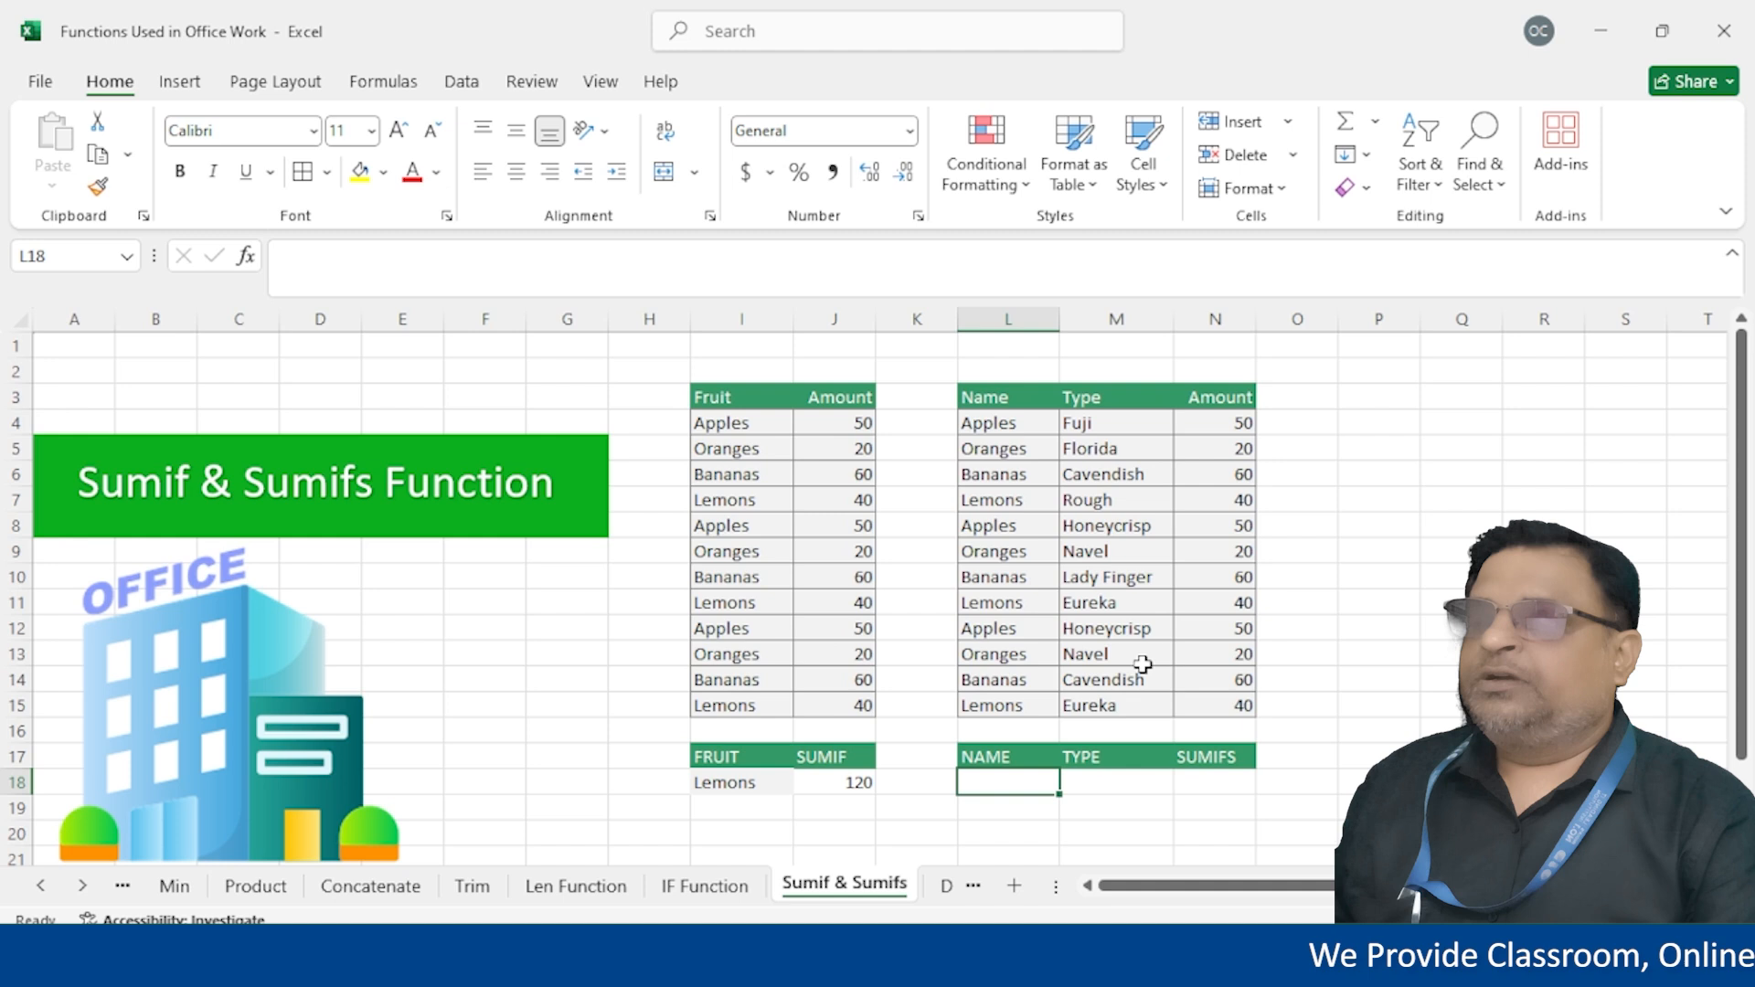
Type Oranges in L18 and Navel in M18, then begin =sumif( in N18
key("Right")
key("Right")
key("Right")
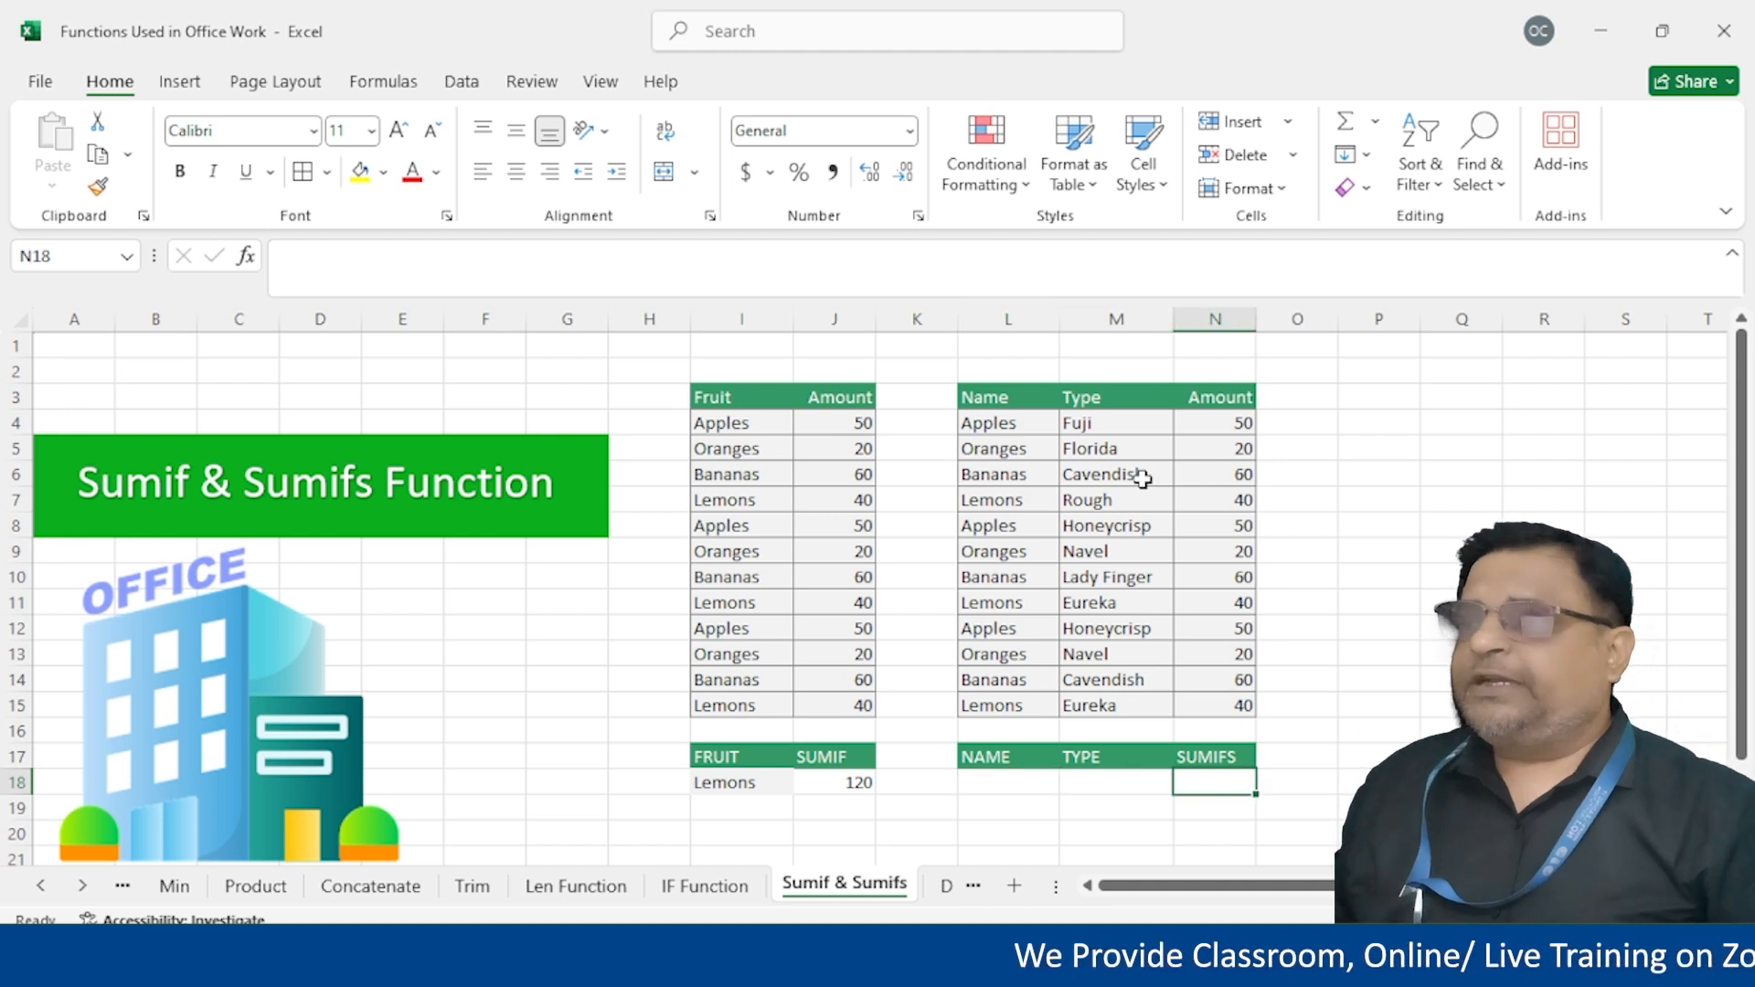
key("Left")
key("Left")
key("Left")
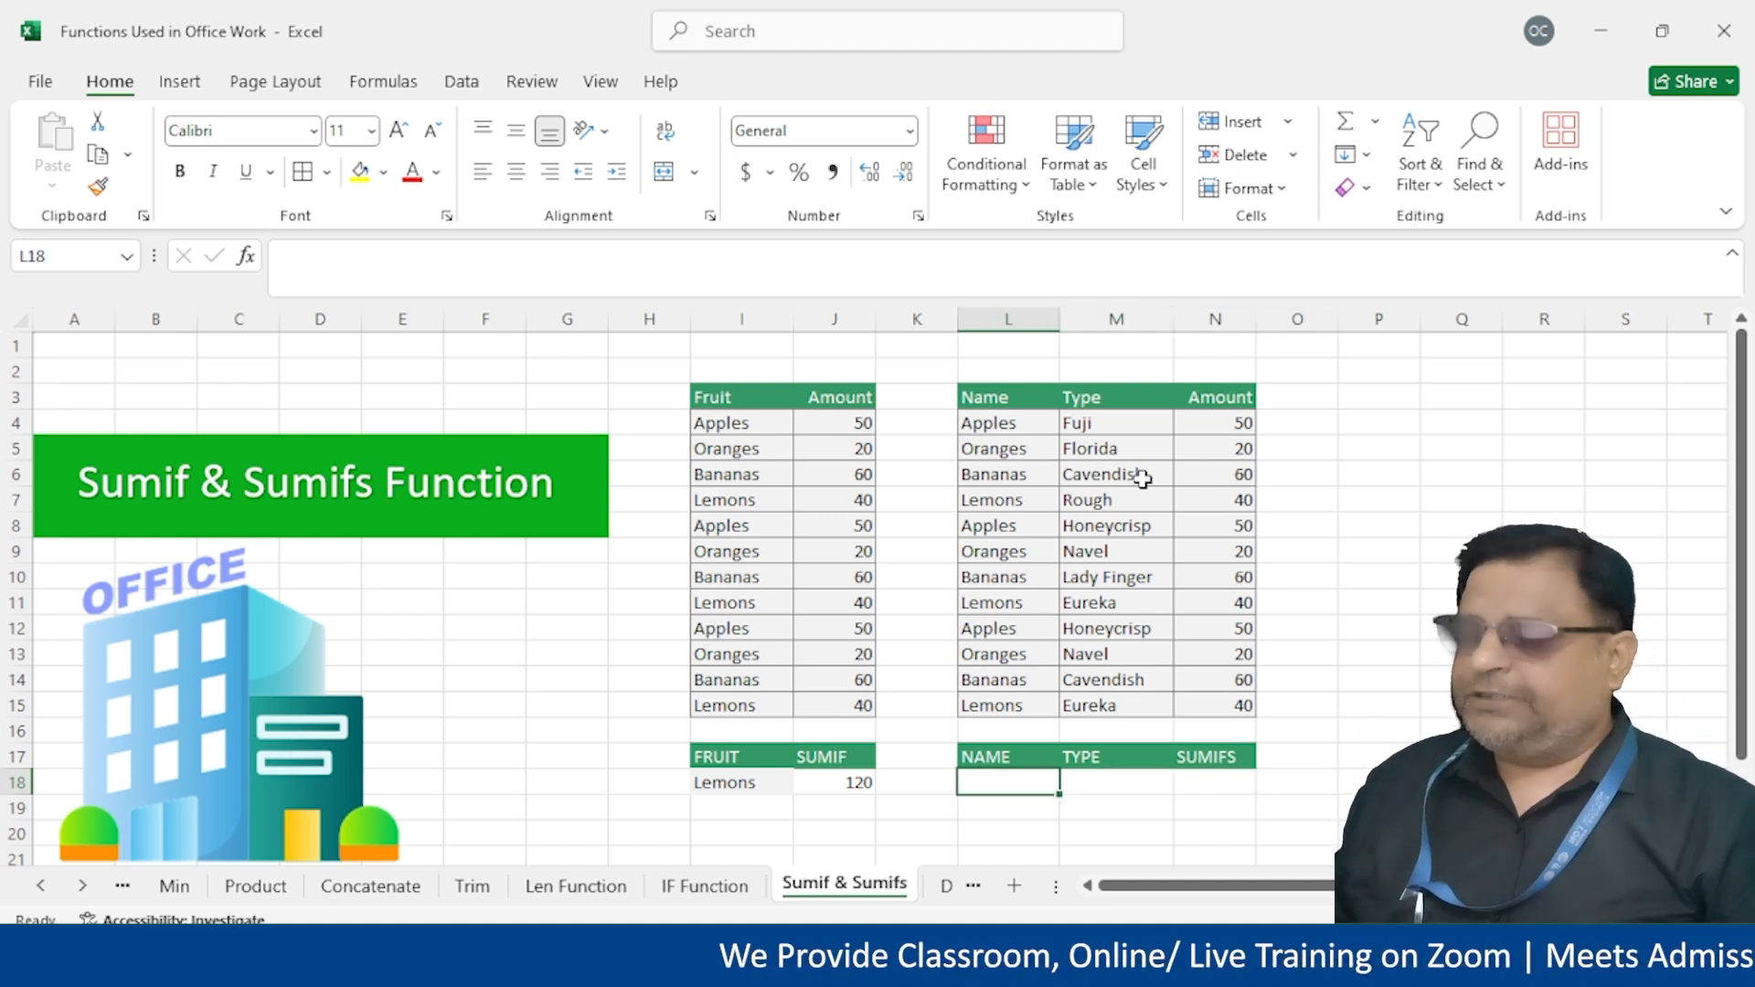
type("Oranges")
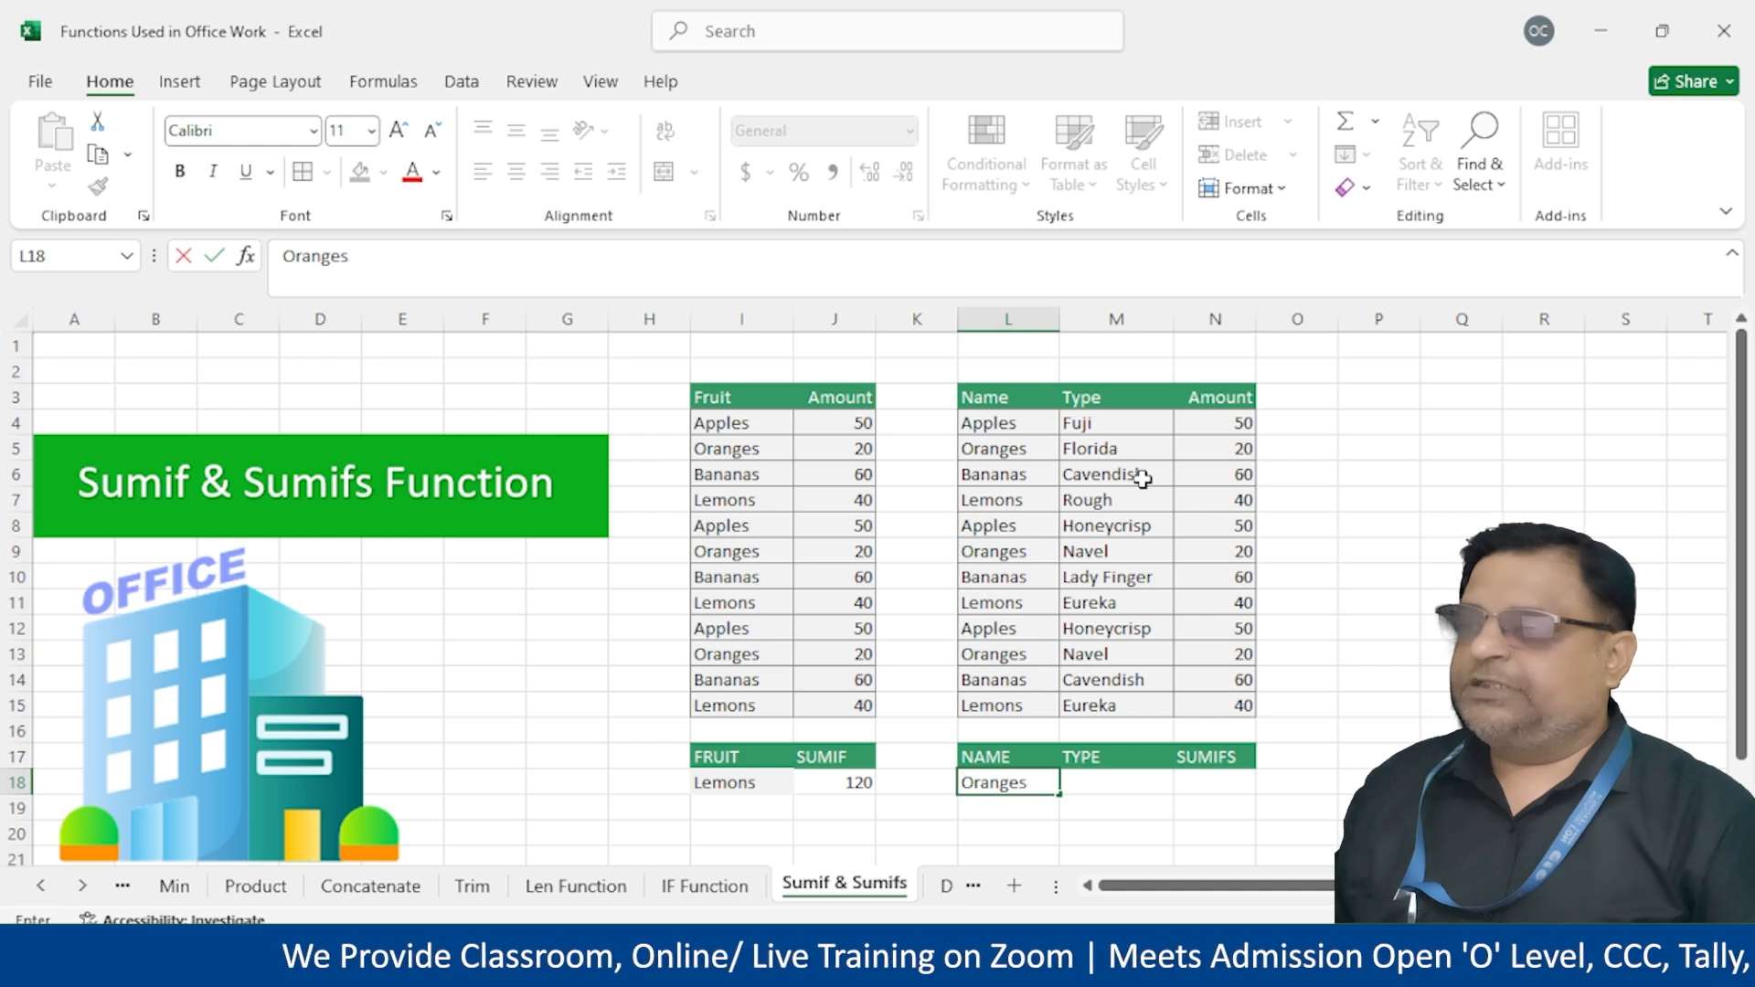
key("Tab")
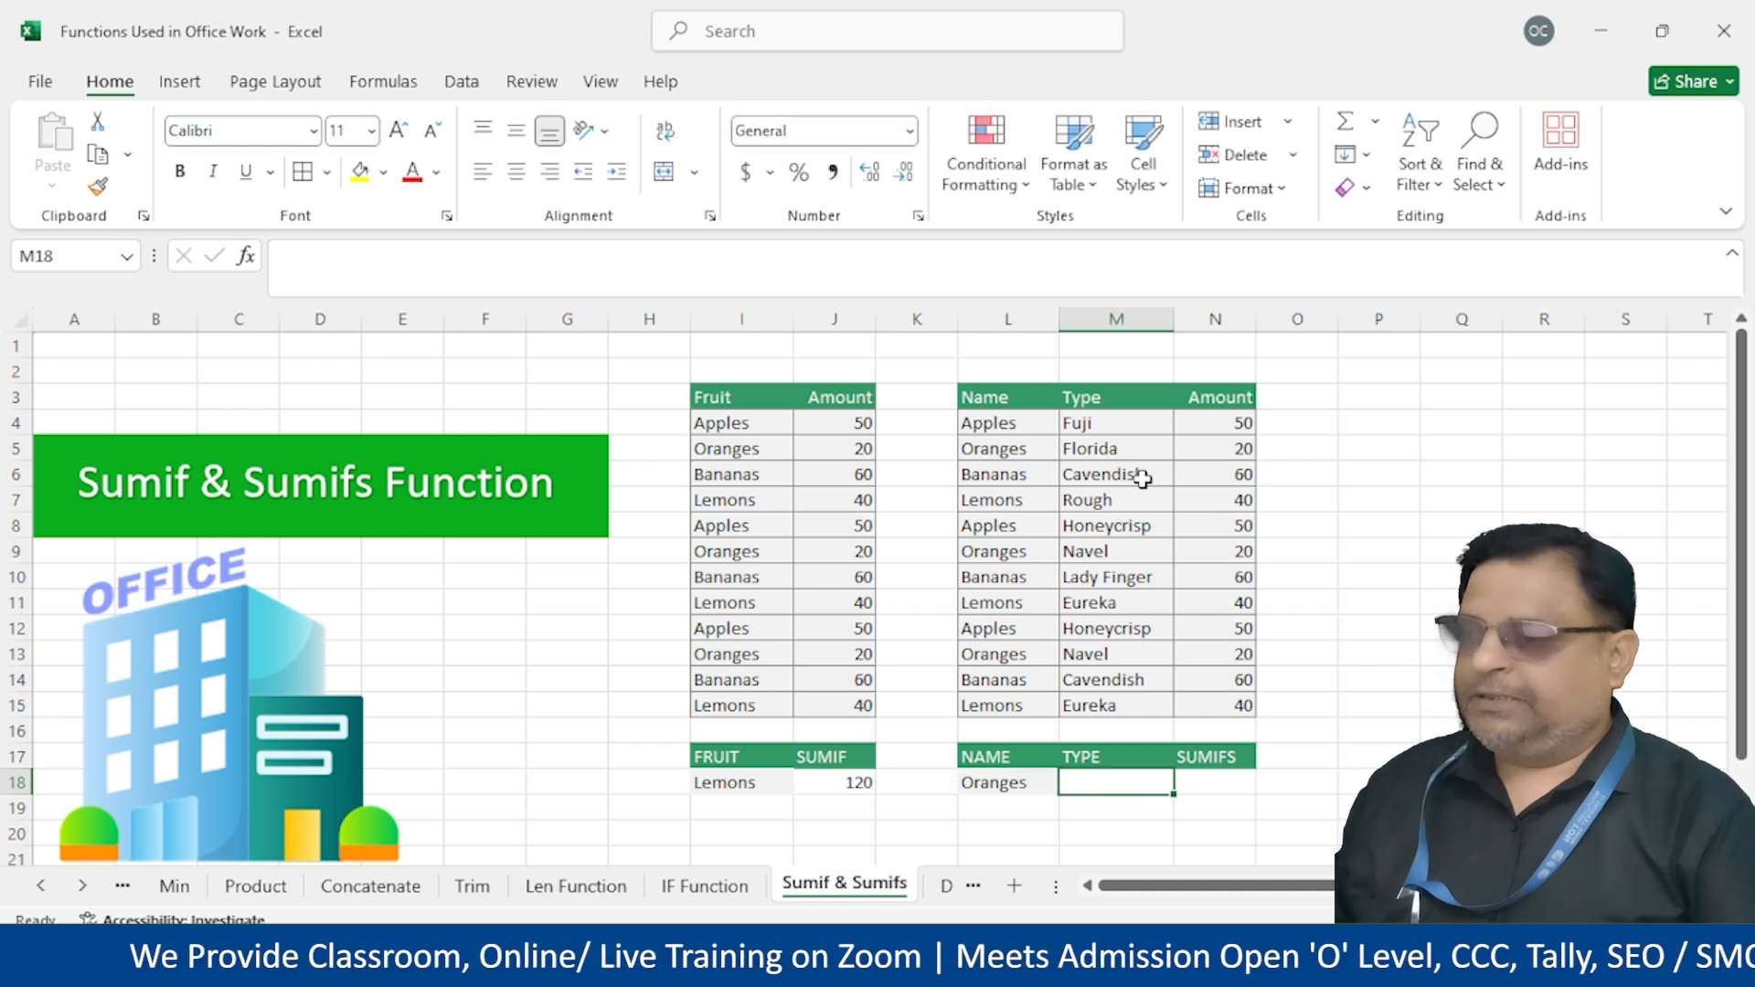
type("Navel")
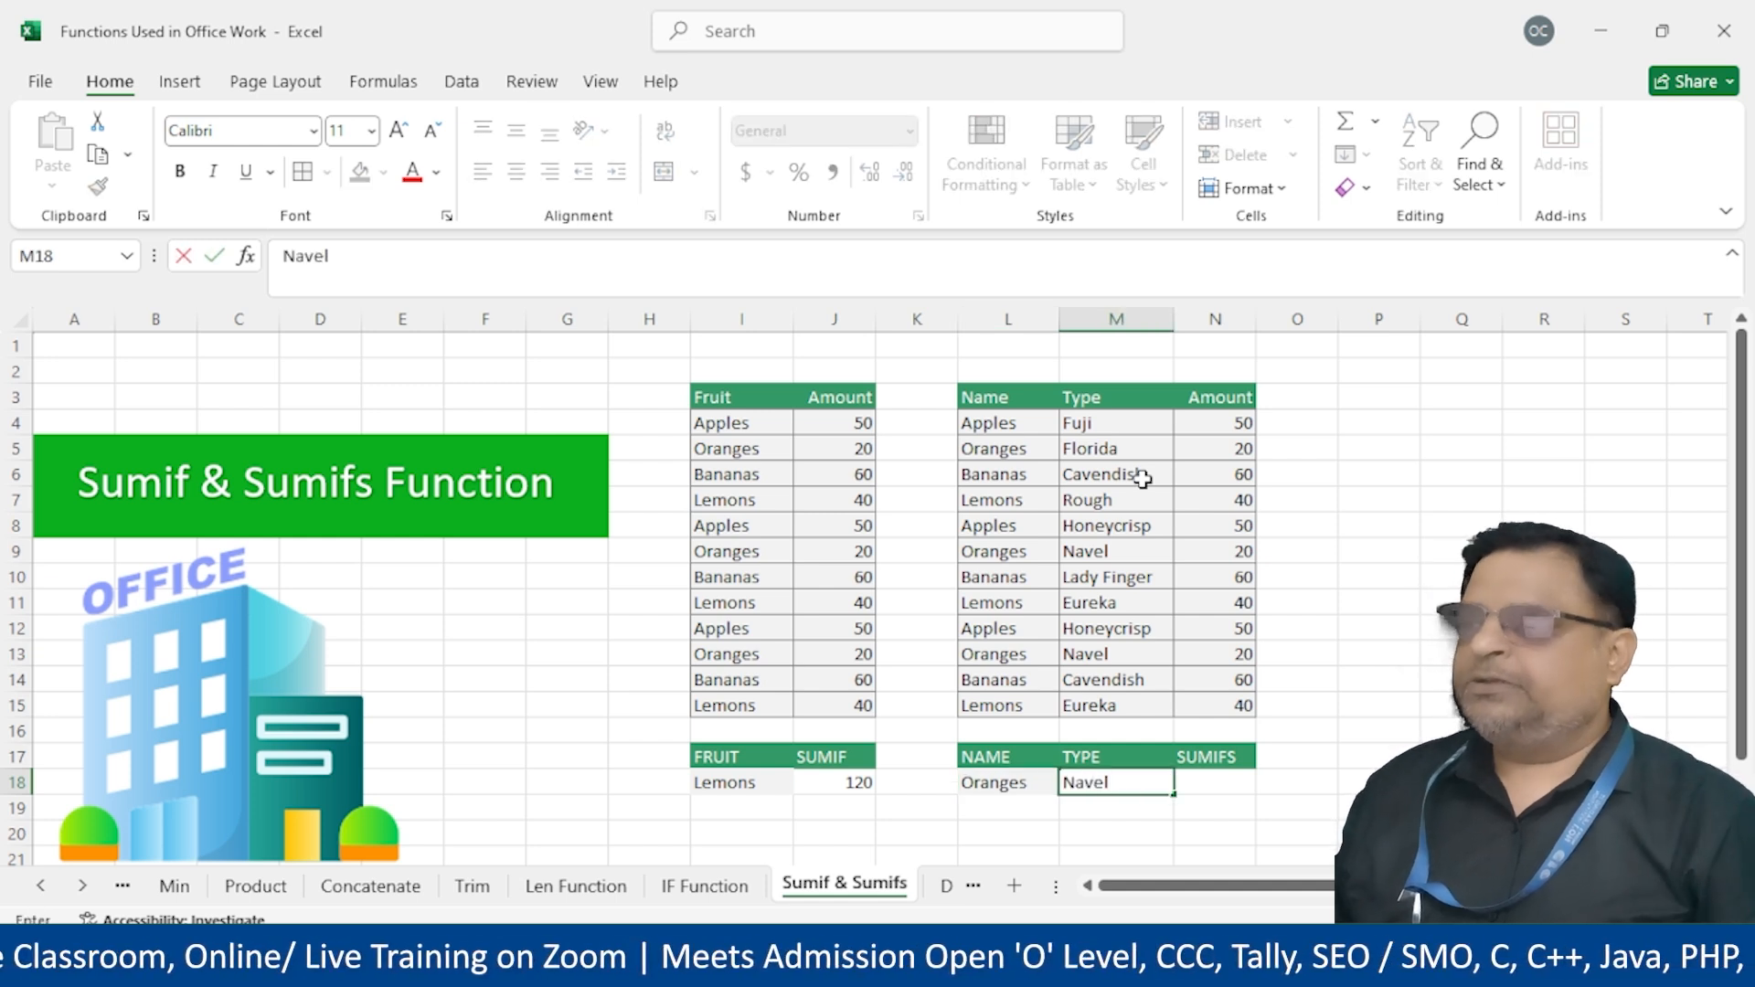
key("Return")
key("Up")
key("Right")
key("Right")
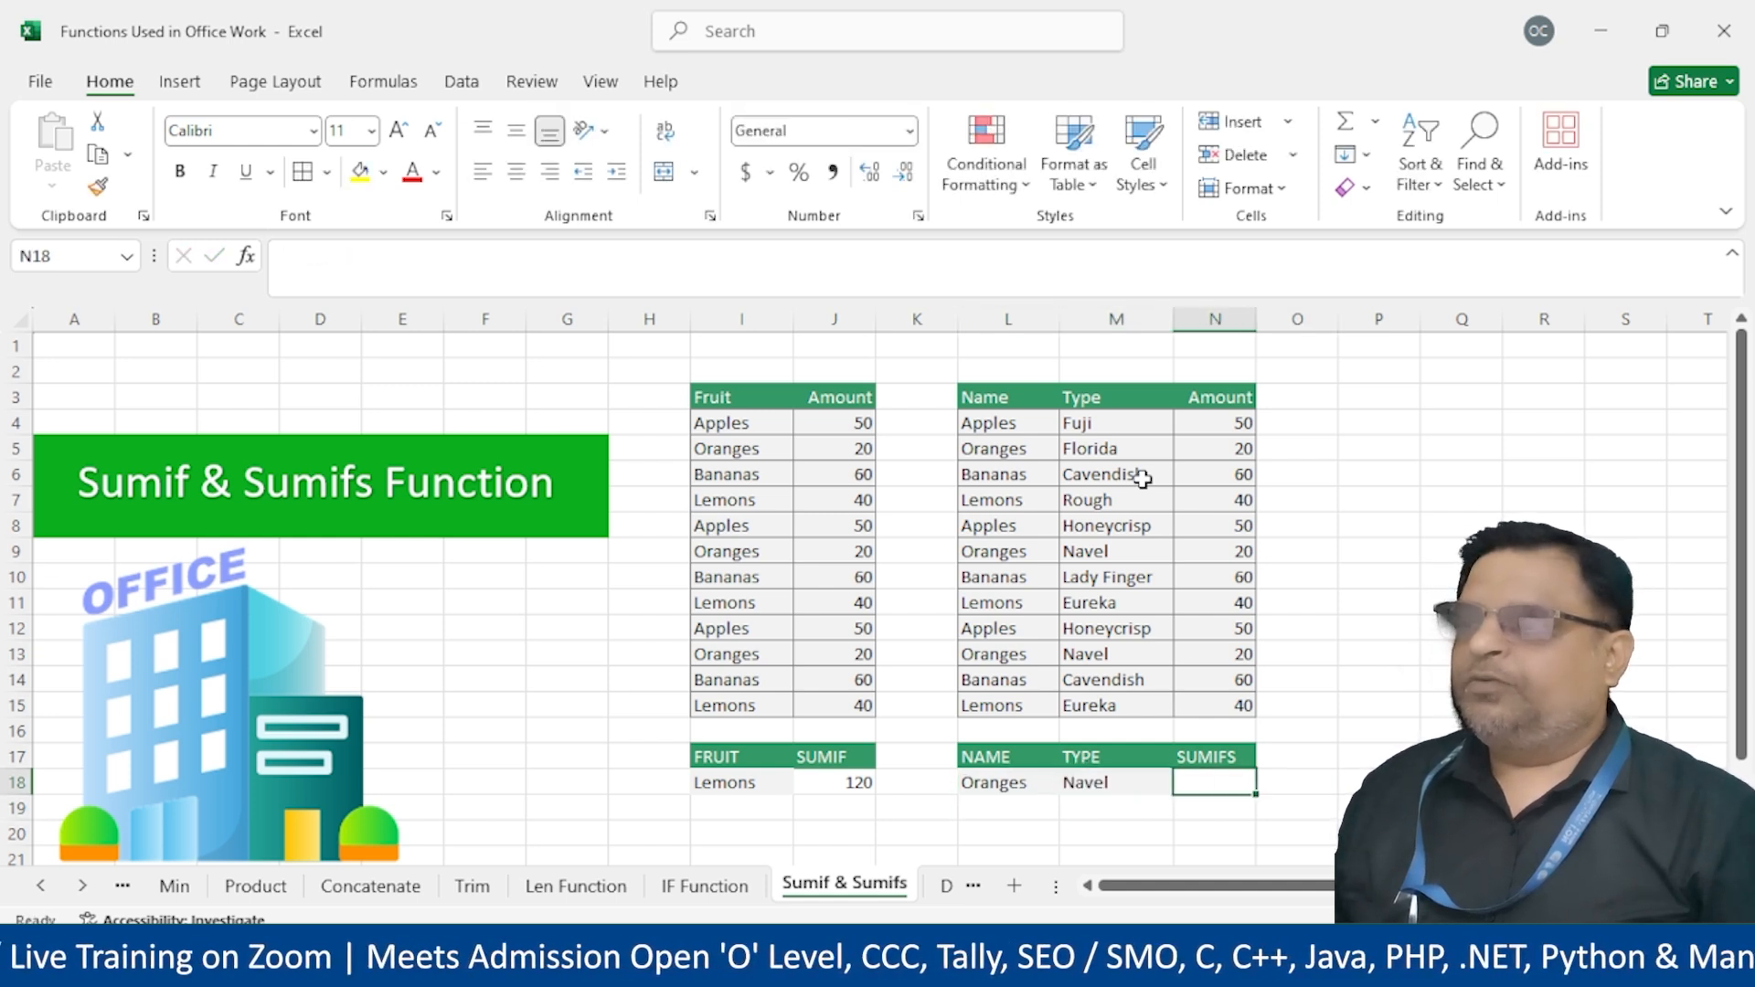
type("=sumif(")
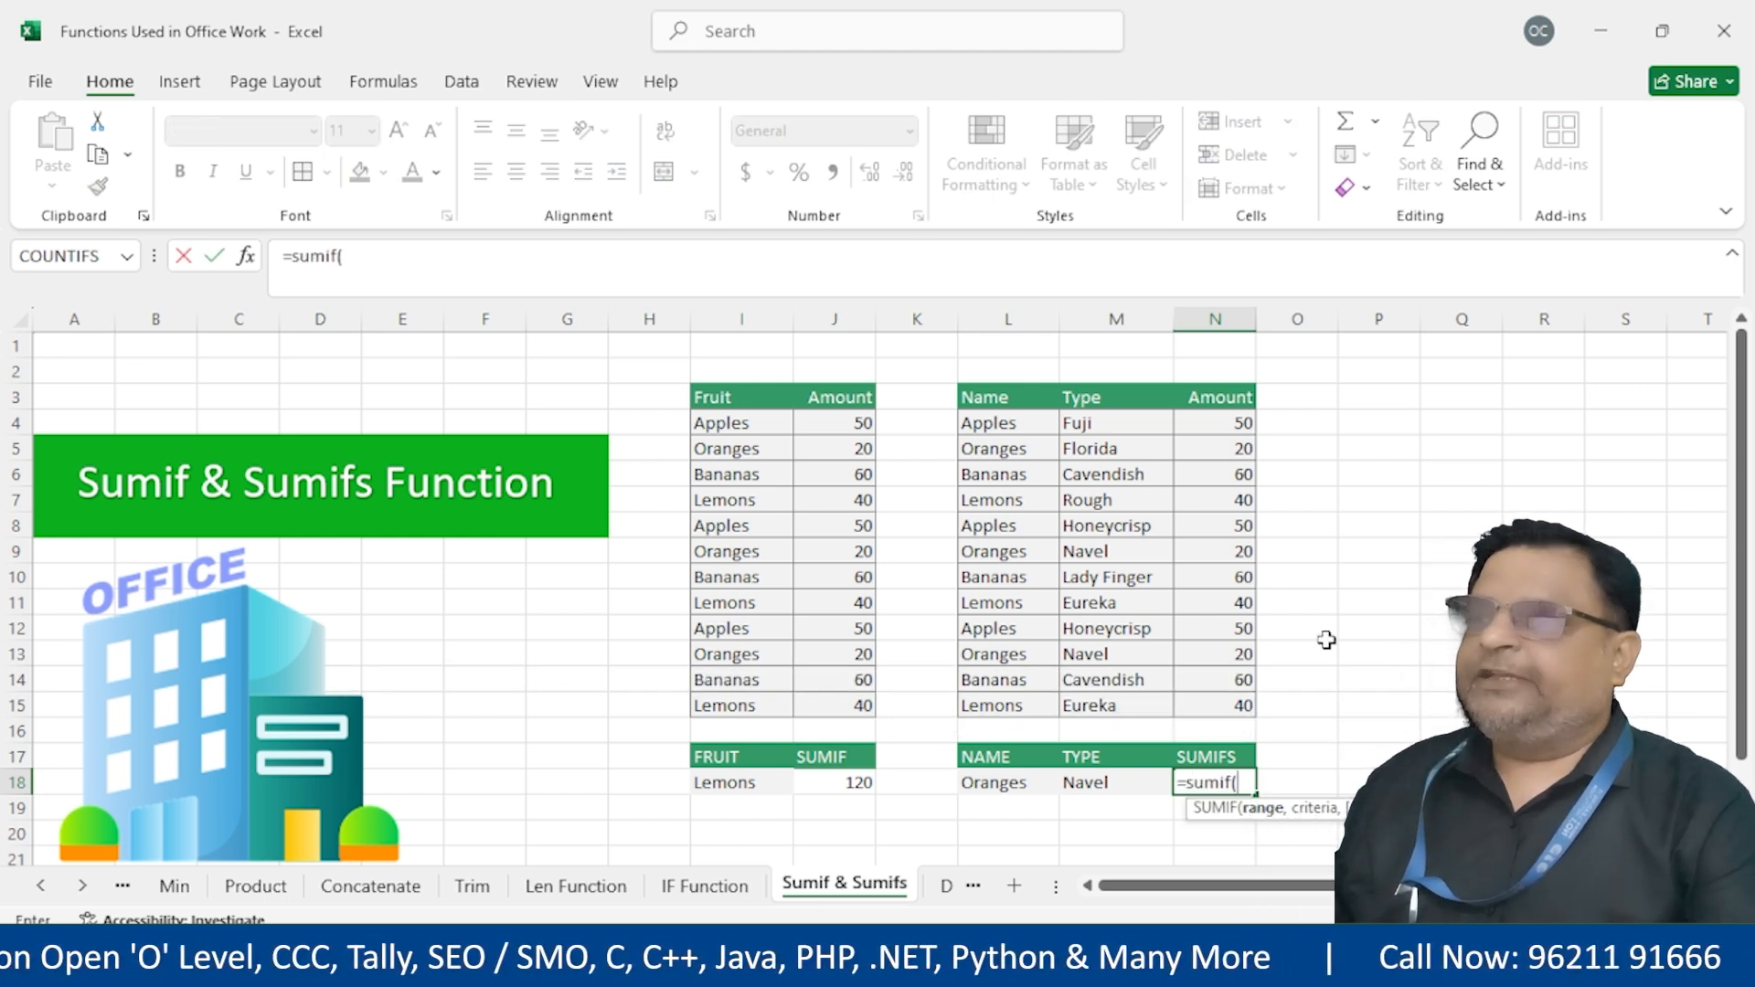
Commit an incomplete =SUMIFS(L3:N15,L18,) in N18, which returns #VALUE!
left_click_drag(983, 397, 1219, 705)
type(",")
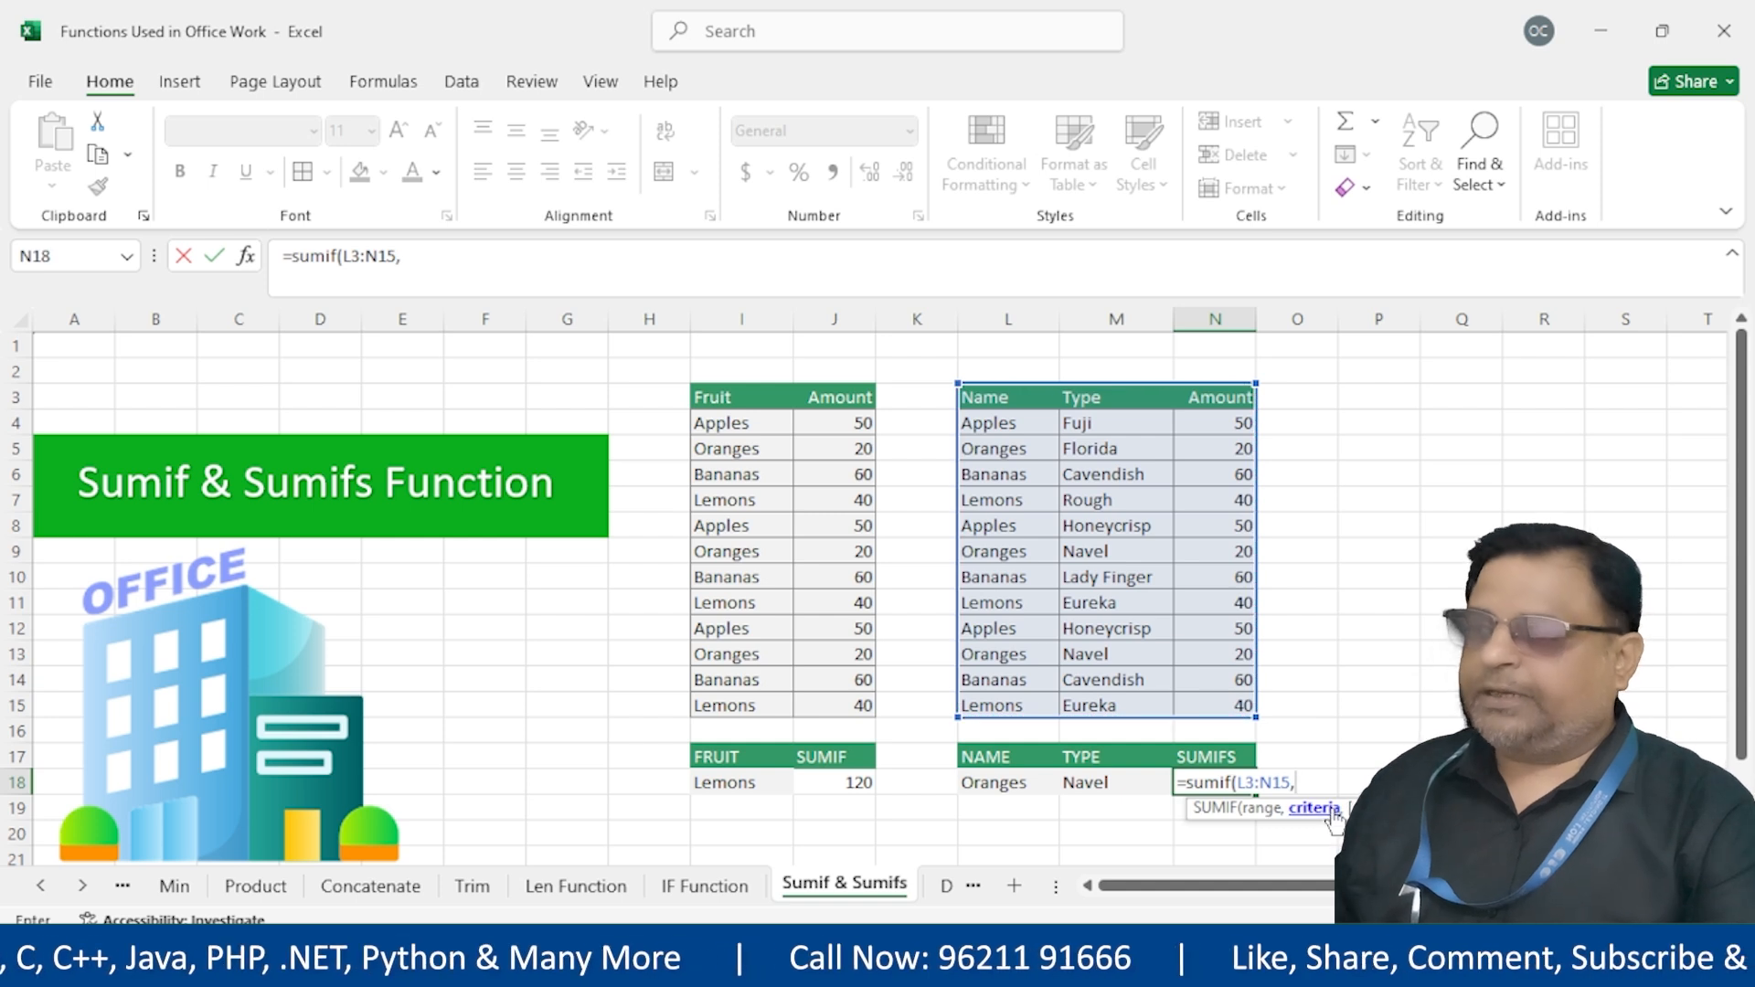
left_click(1001, 788)
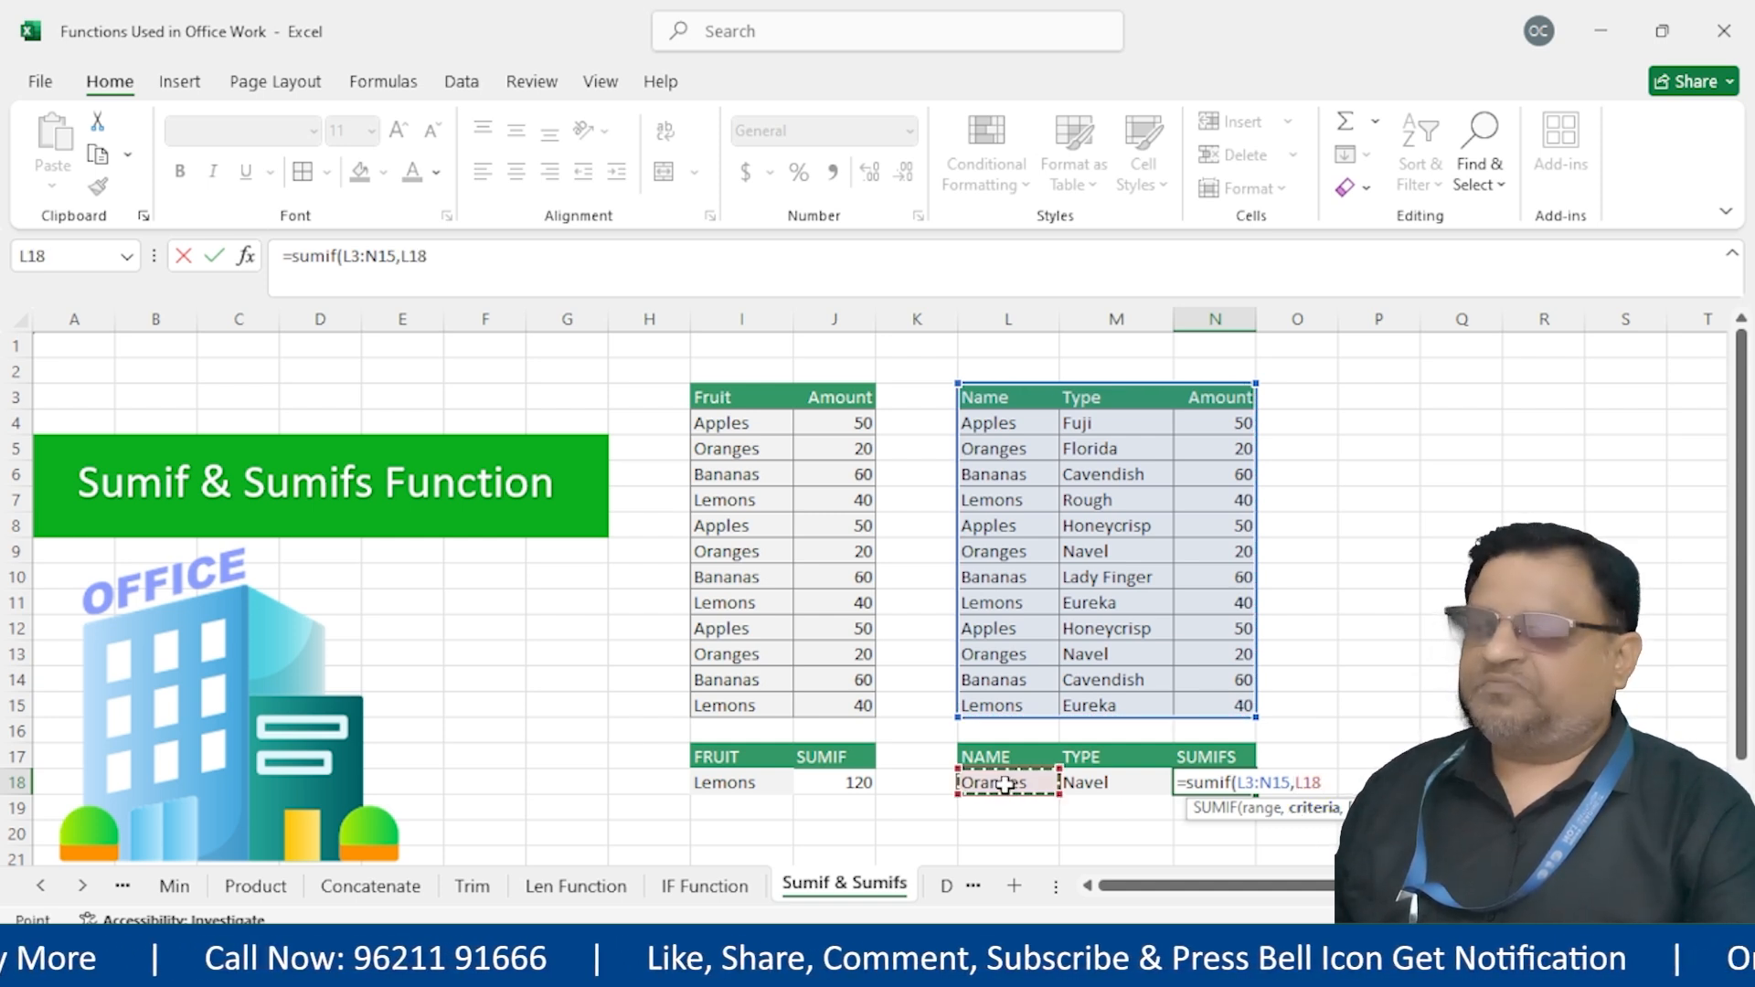
type(",")
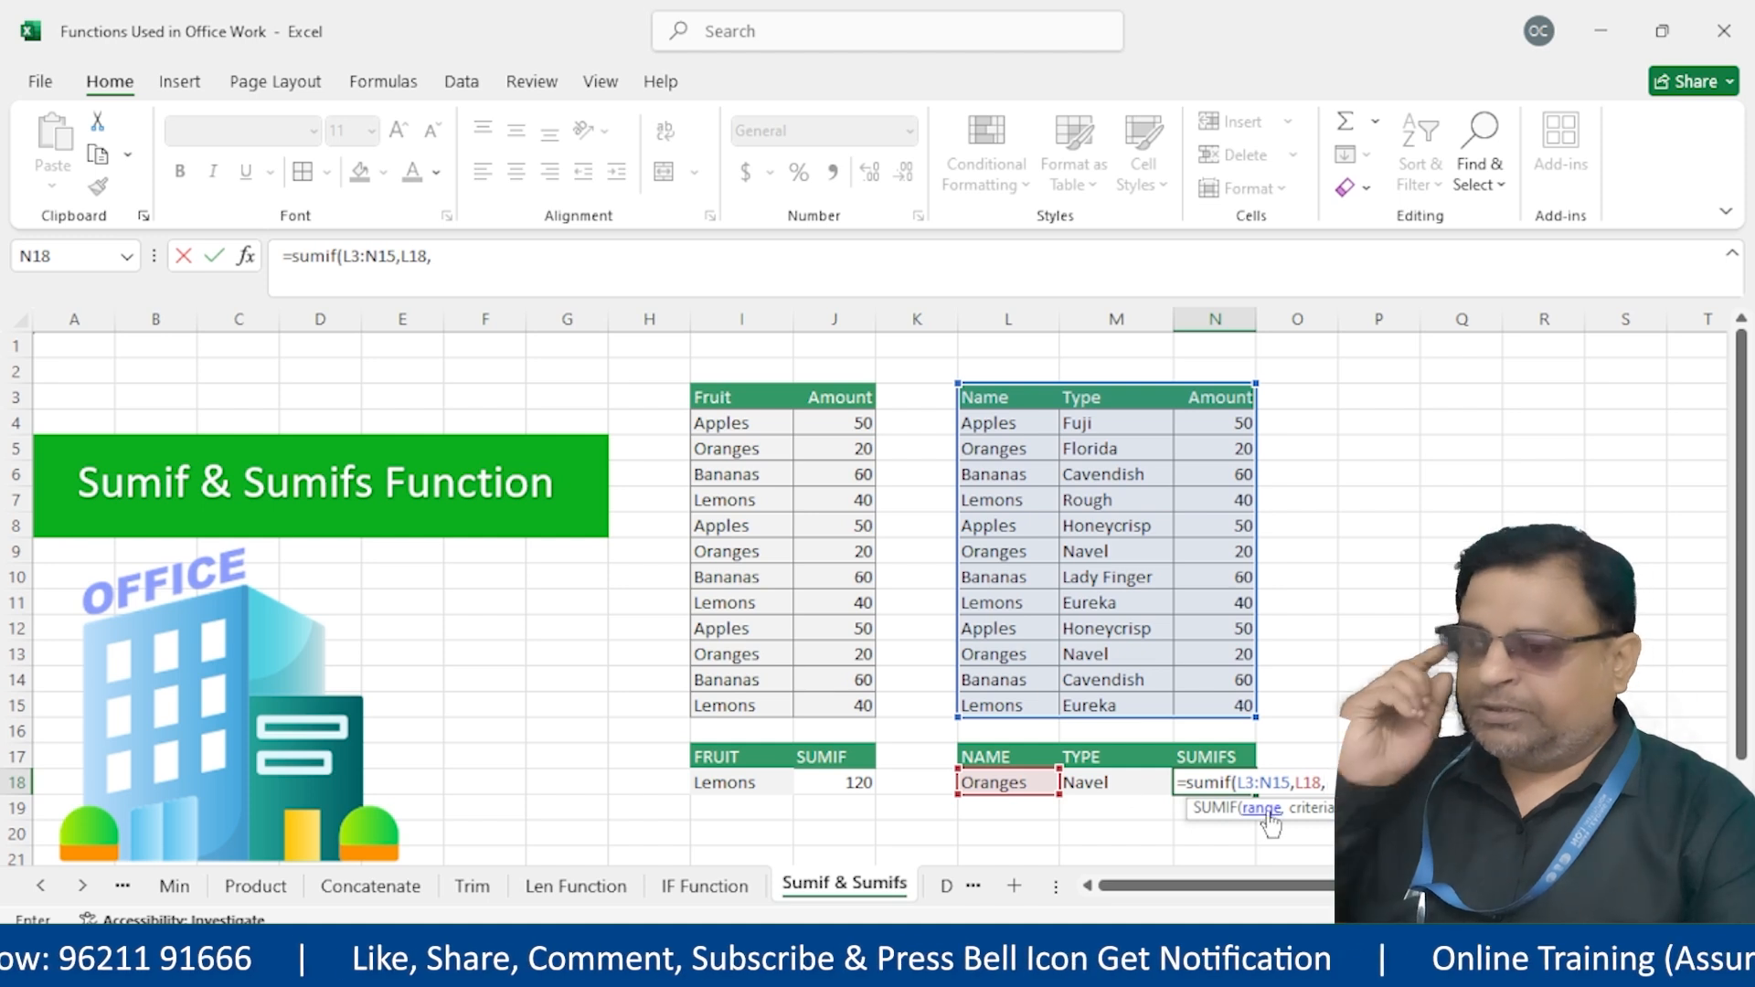
left_click(1233, 782)
type("s")
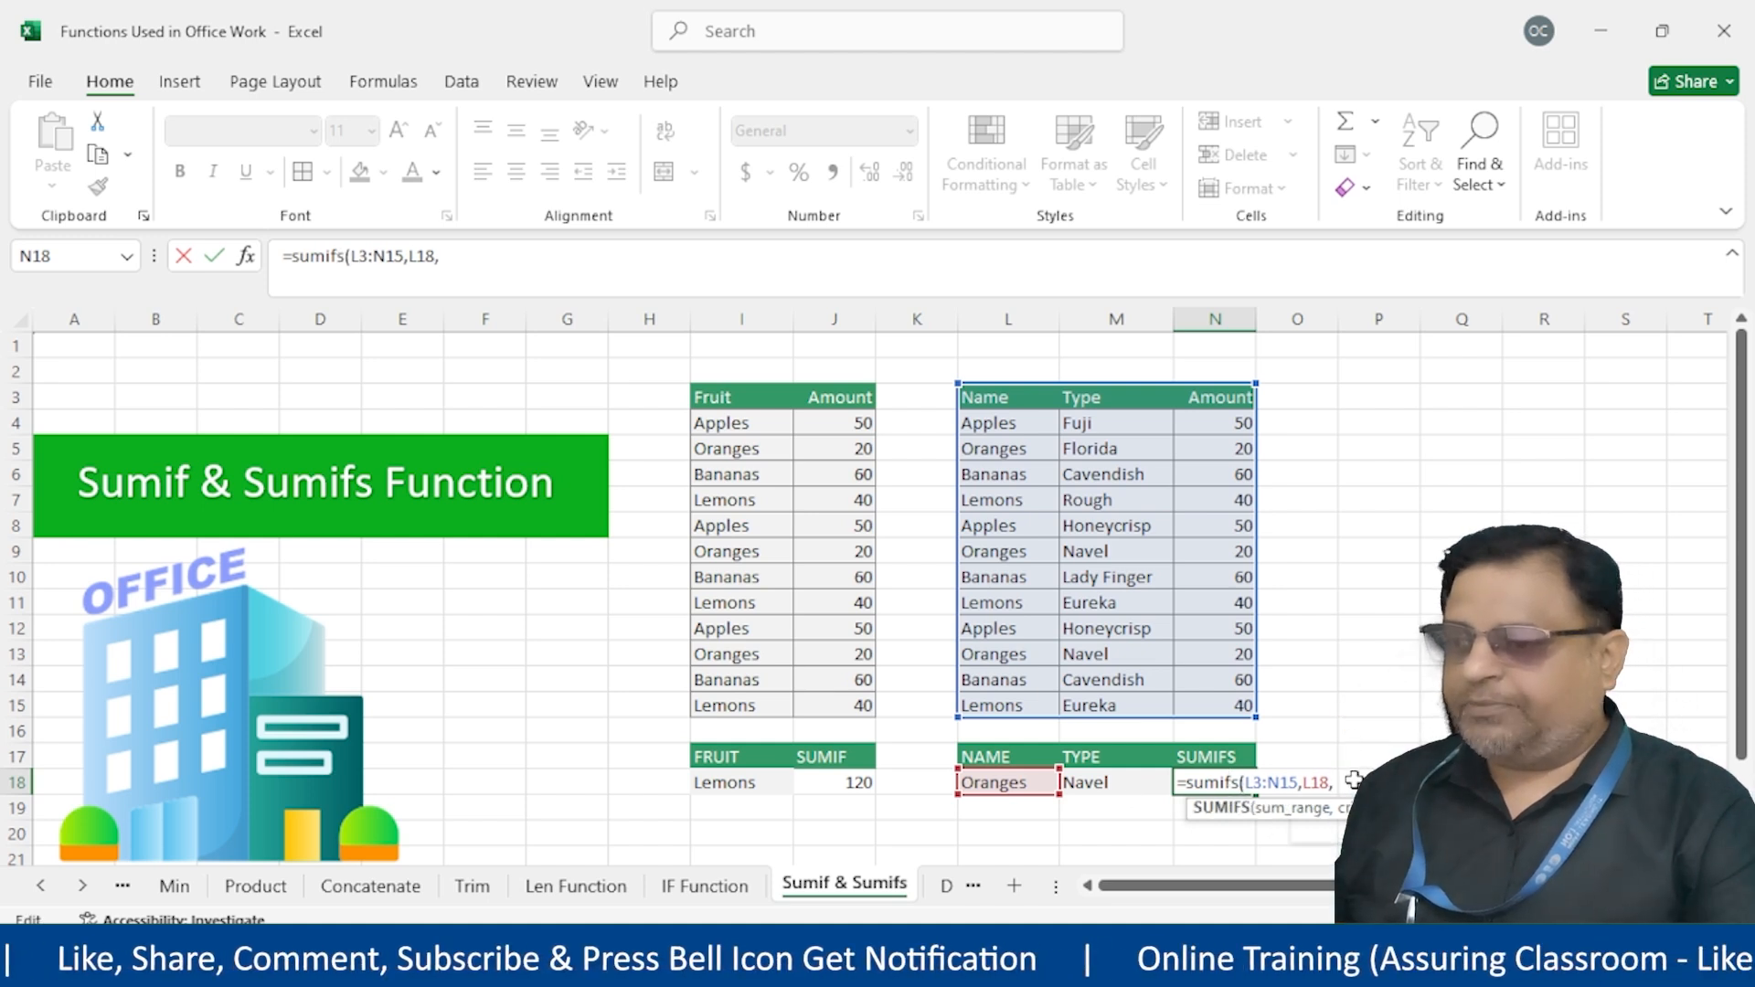
key("Return")
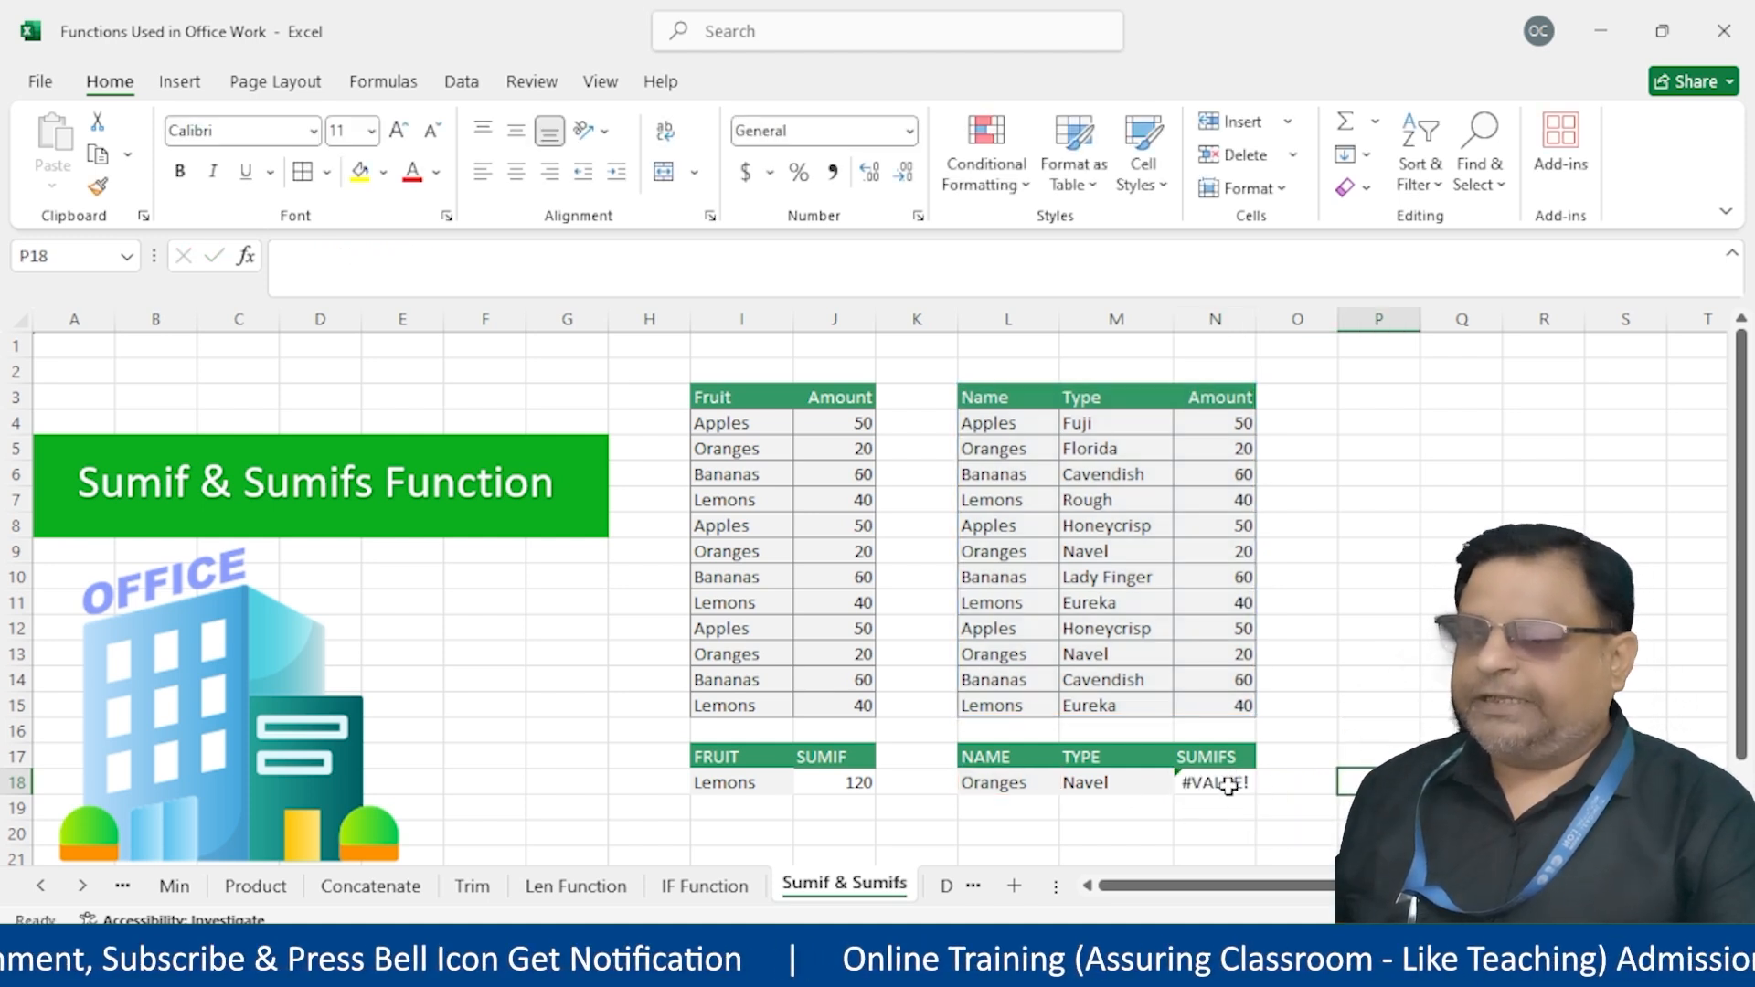
Clear the broken formula from N18 and start a fresh =sumifs(
double_click(1228, 785)
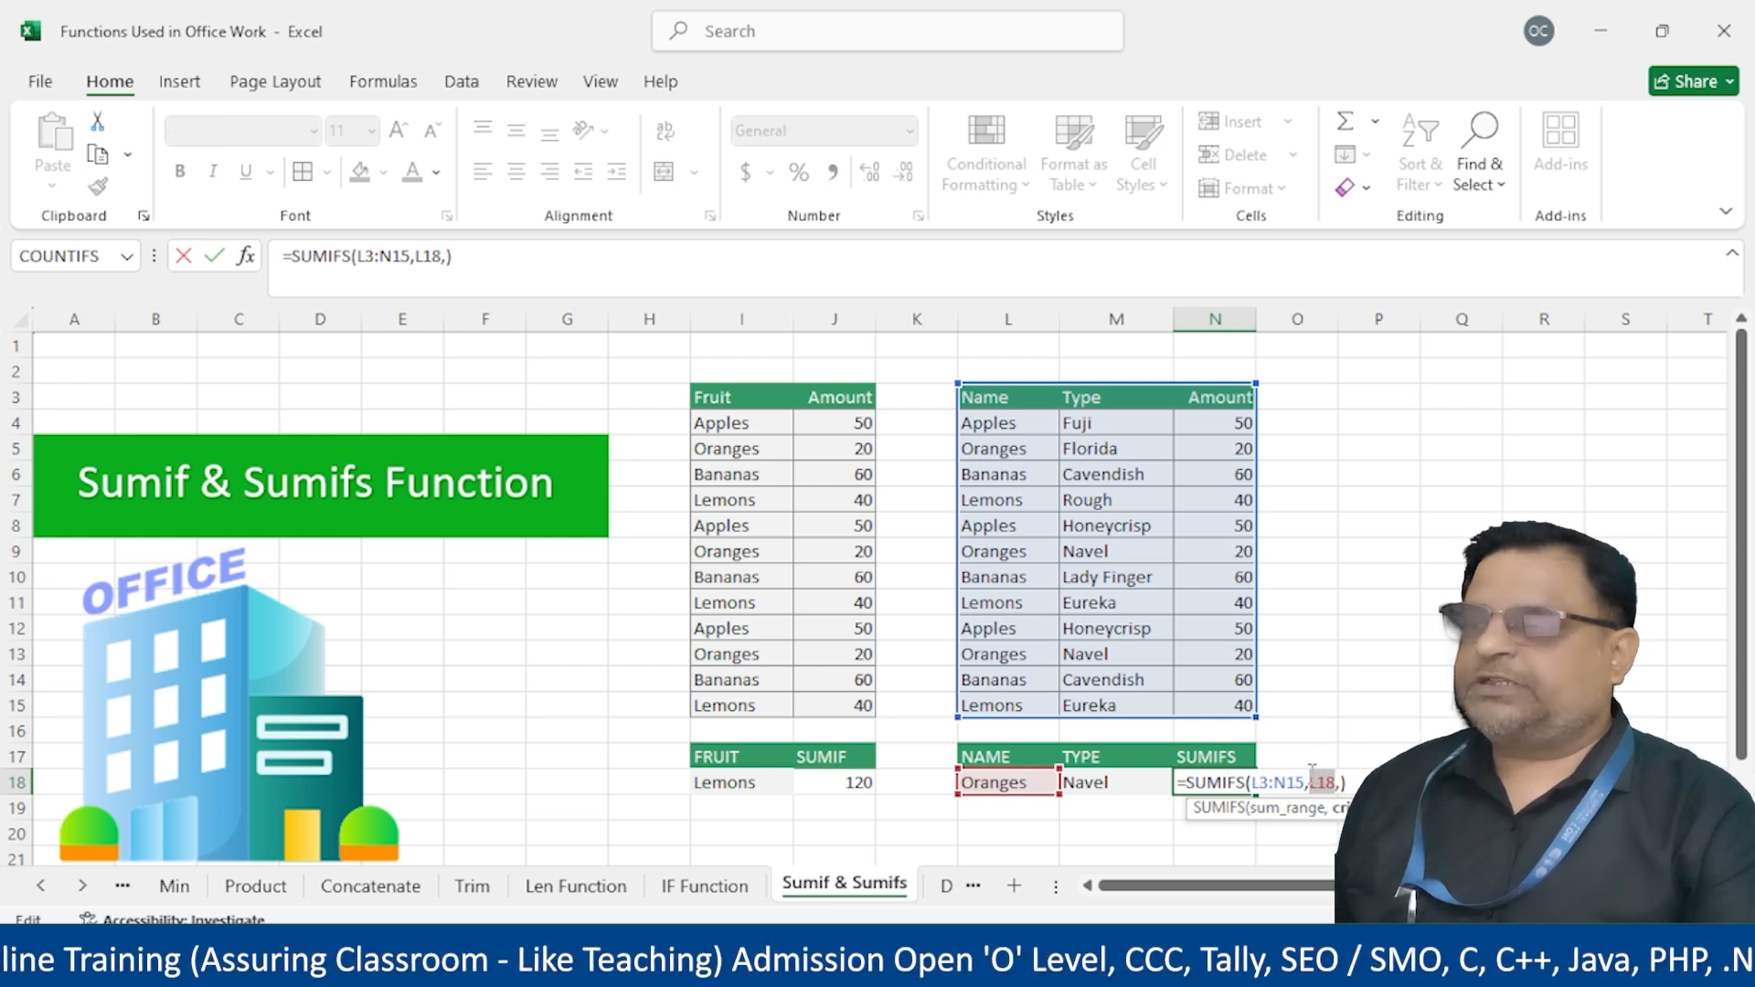
left_click_drag(1006, 397, 999, 594)
key("Escape")
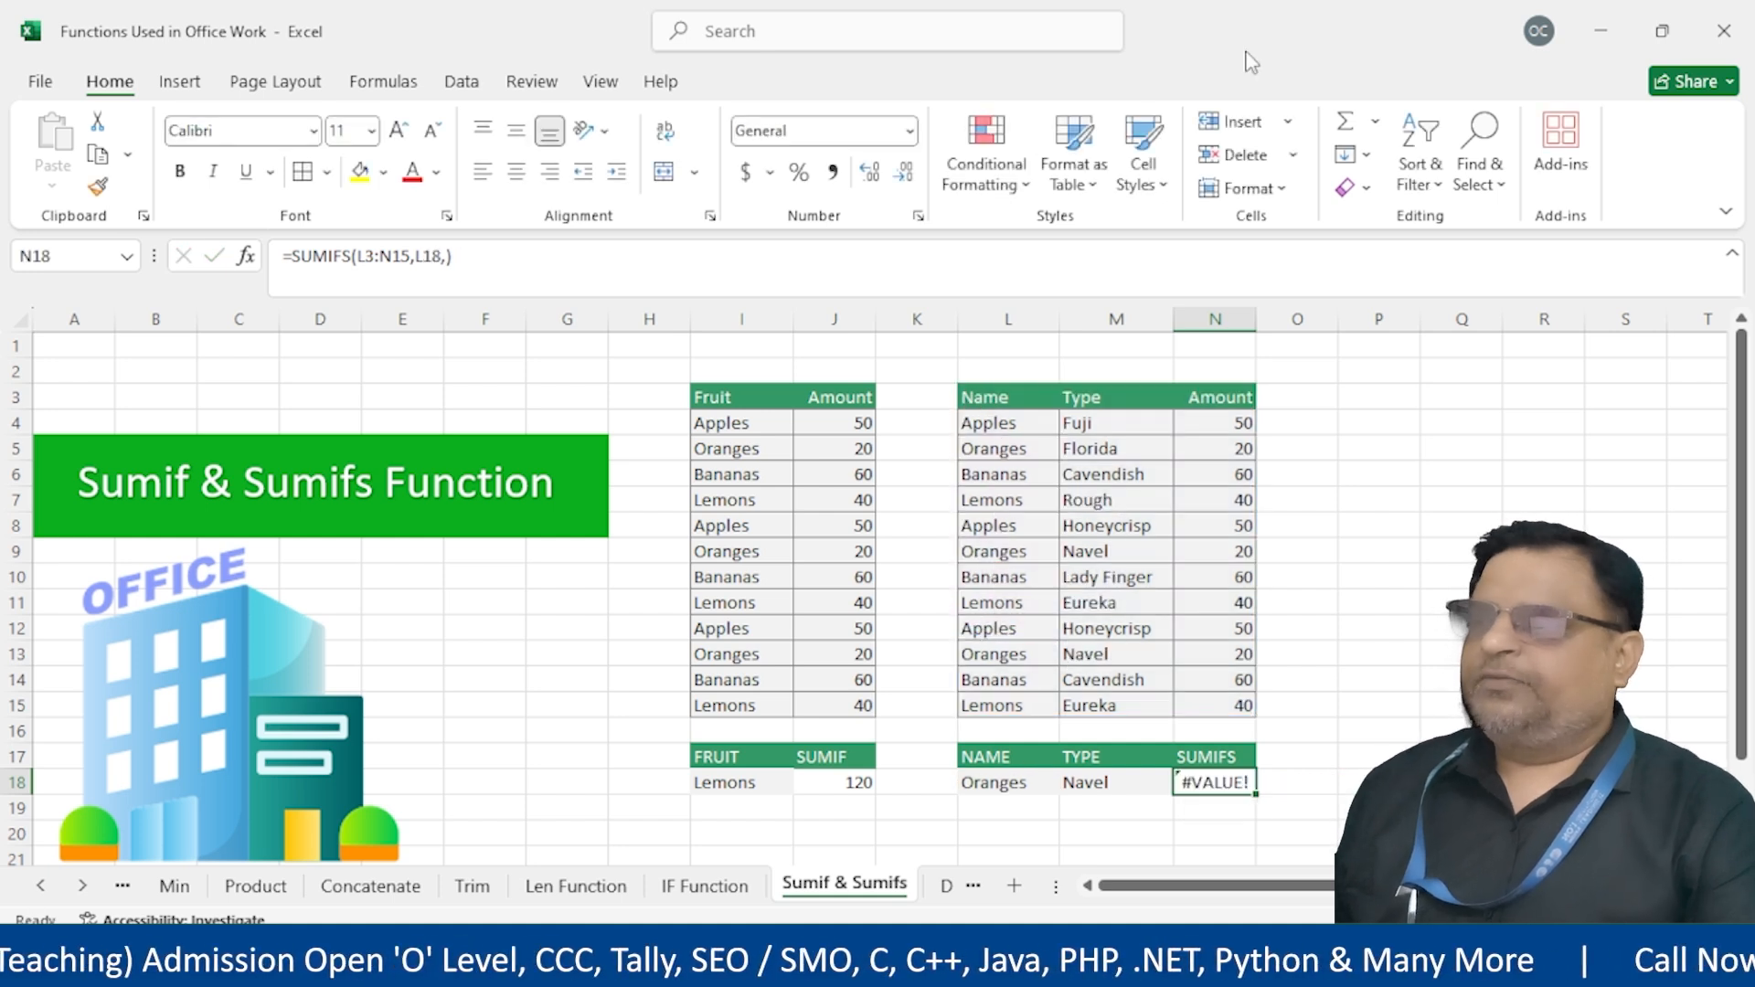
key("Delete")
type("=sum")
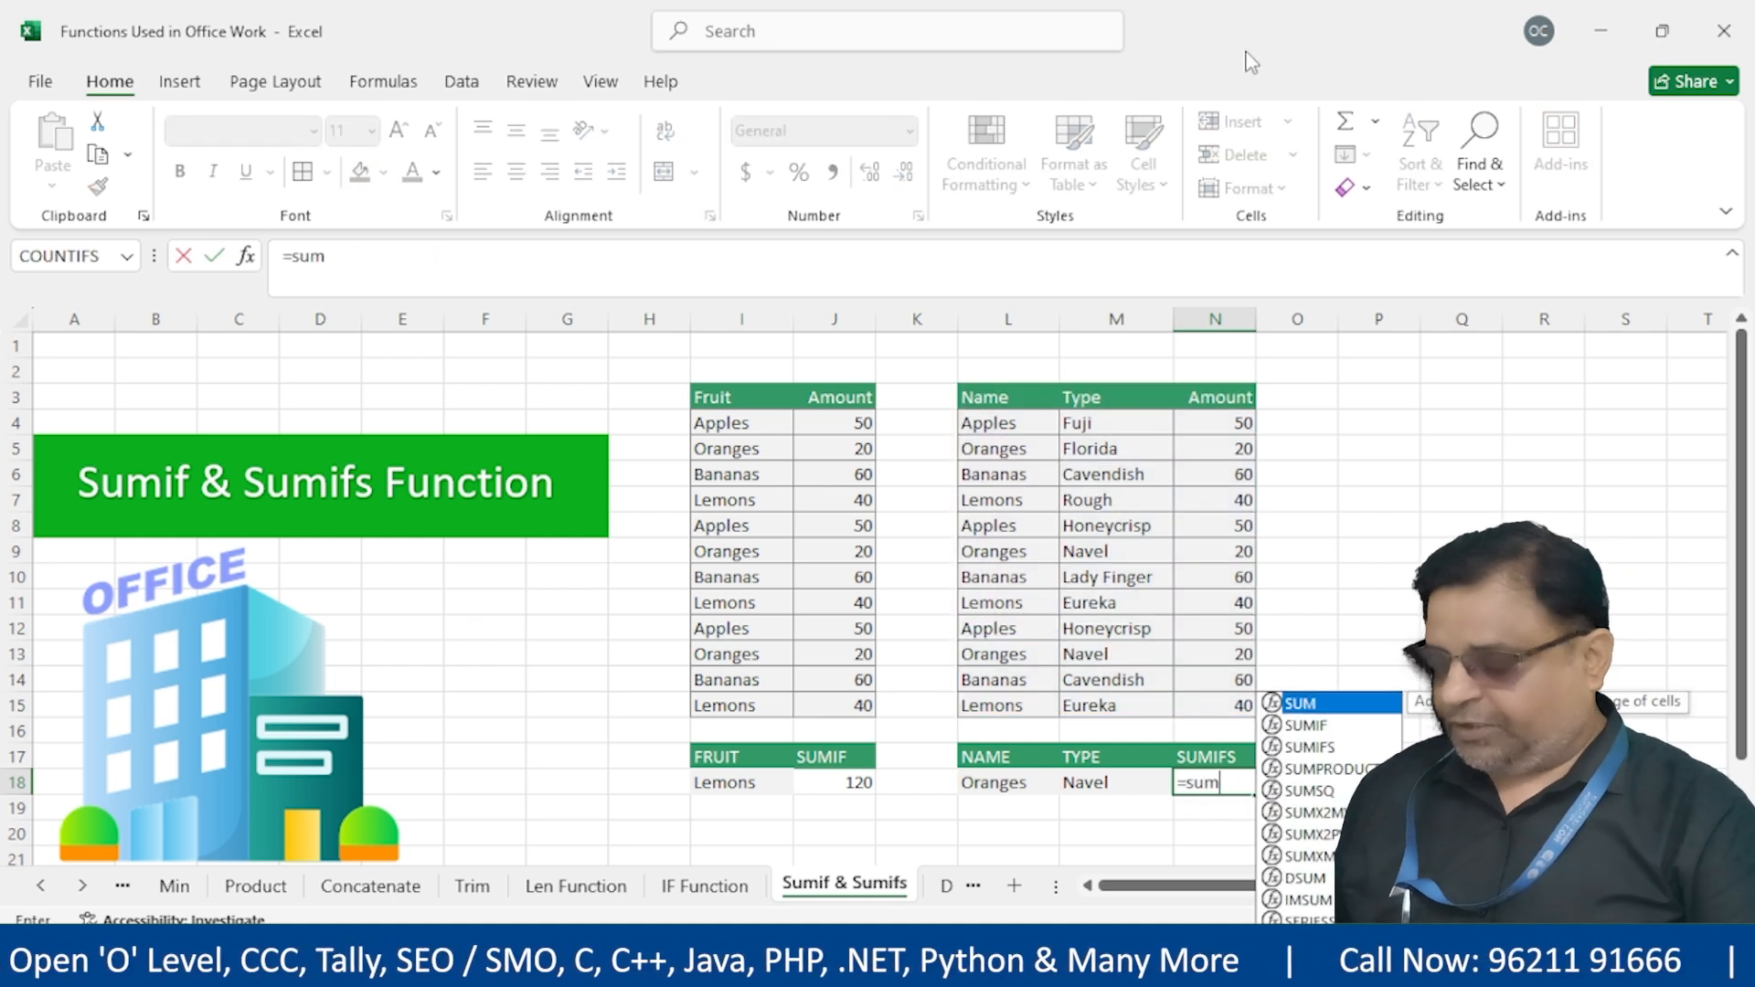
type("ifs")
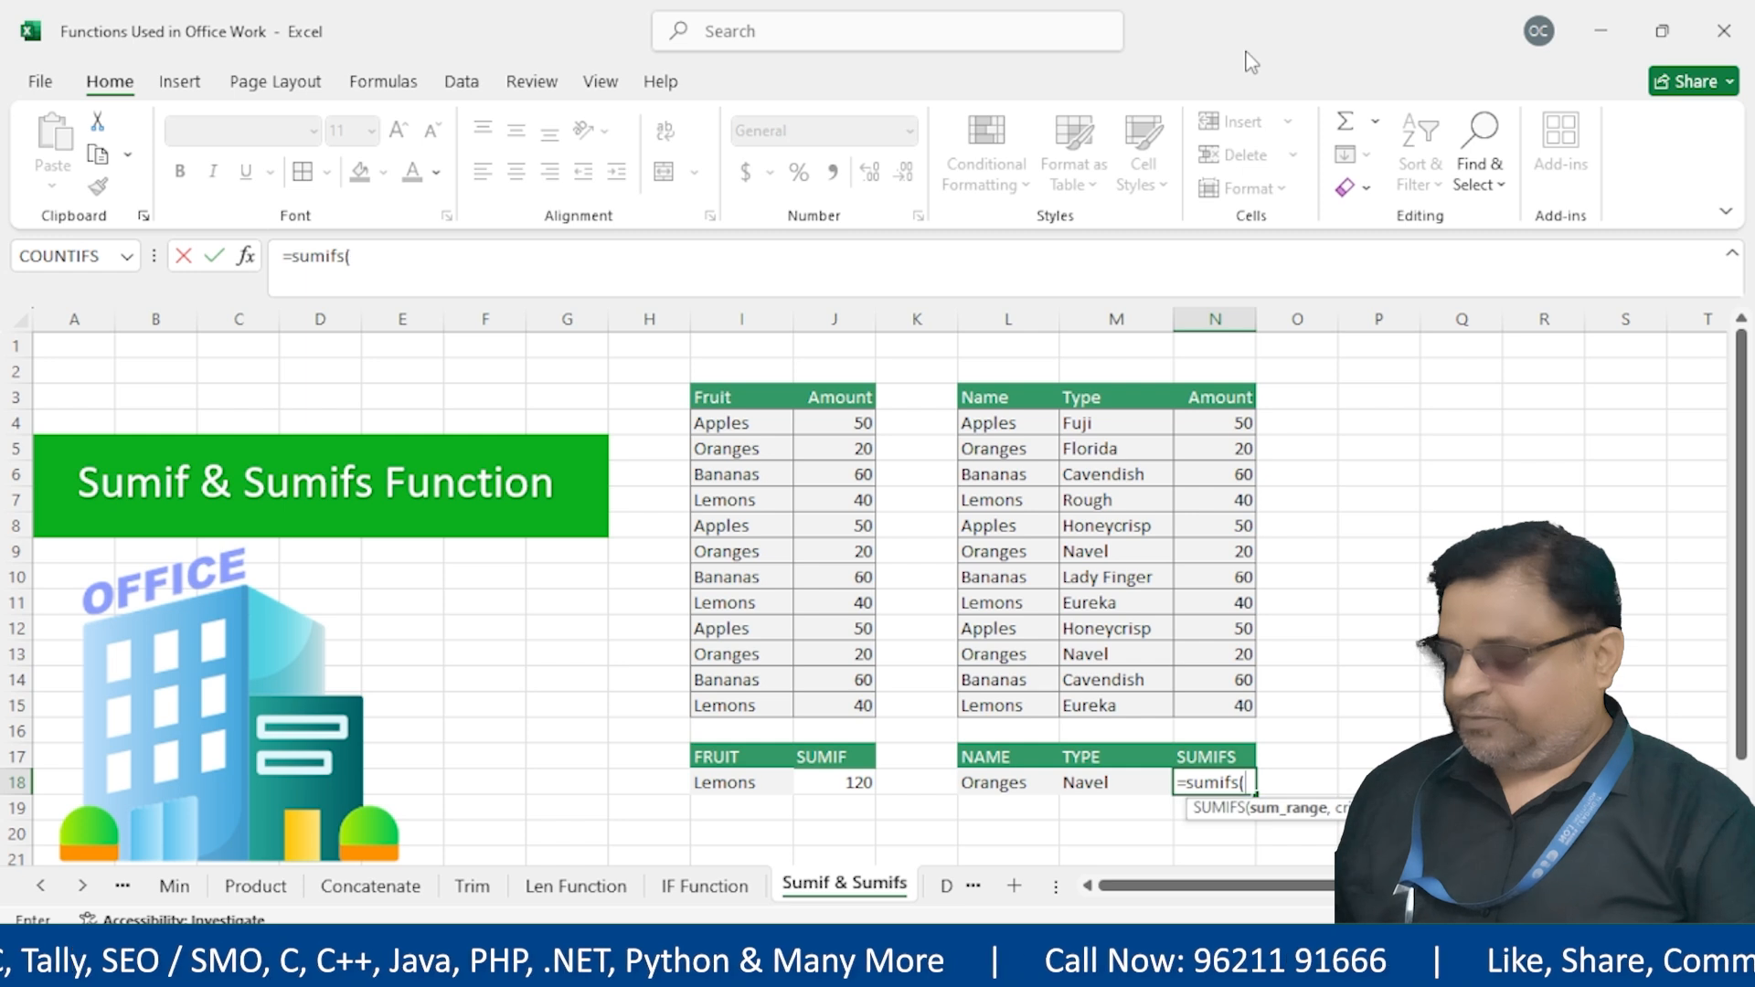
type("(")
Complete =SUMIFS(N3:N15,L3:L15,L18,M3:M15,M18) in N18, returning 40 for Oranges Navel
left_click_drag(1198, 402, 1292, 731)
type(",")
left_click_drag(994, 403, 1011, 695)
type(",")
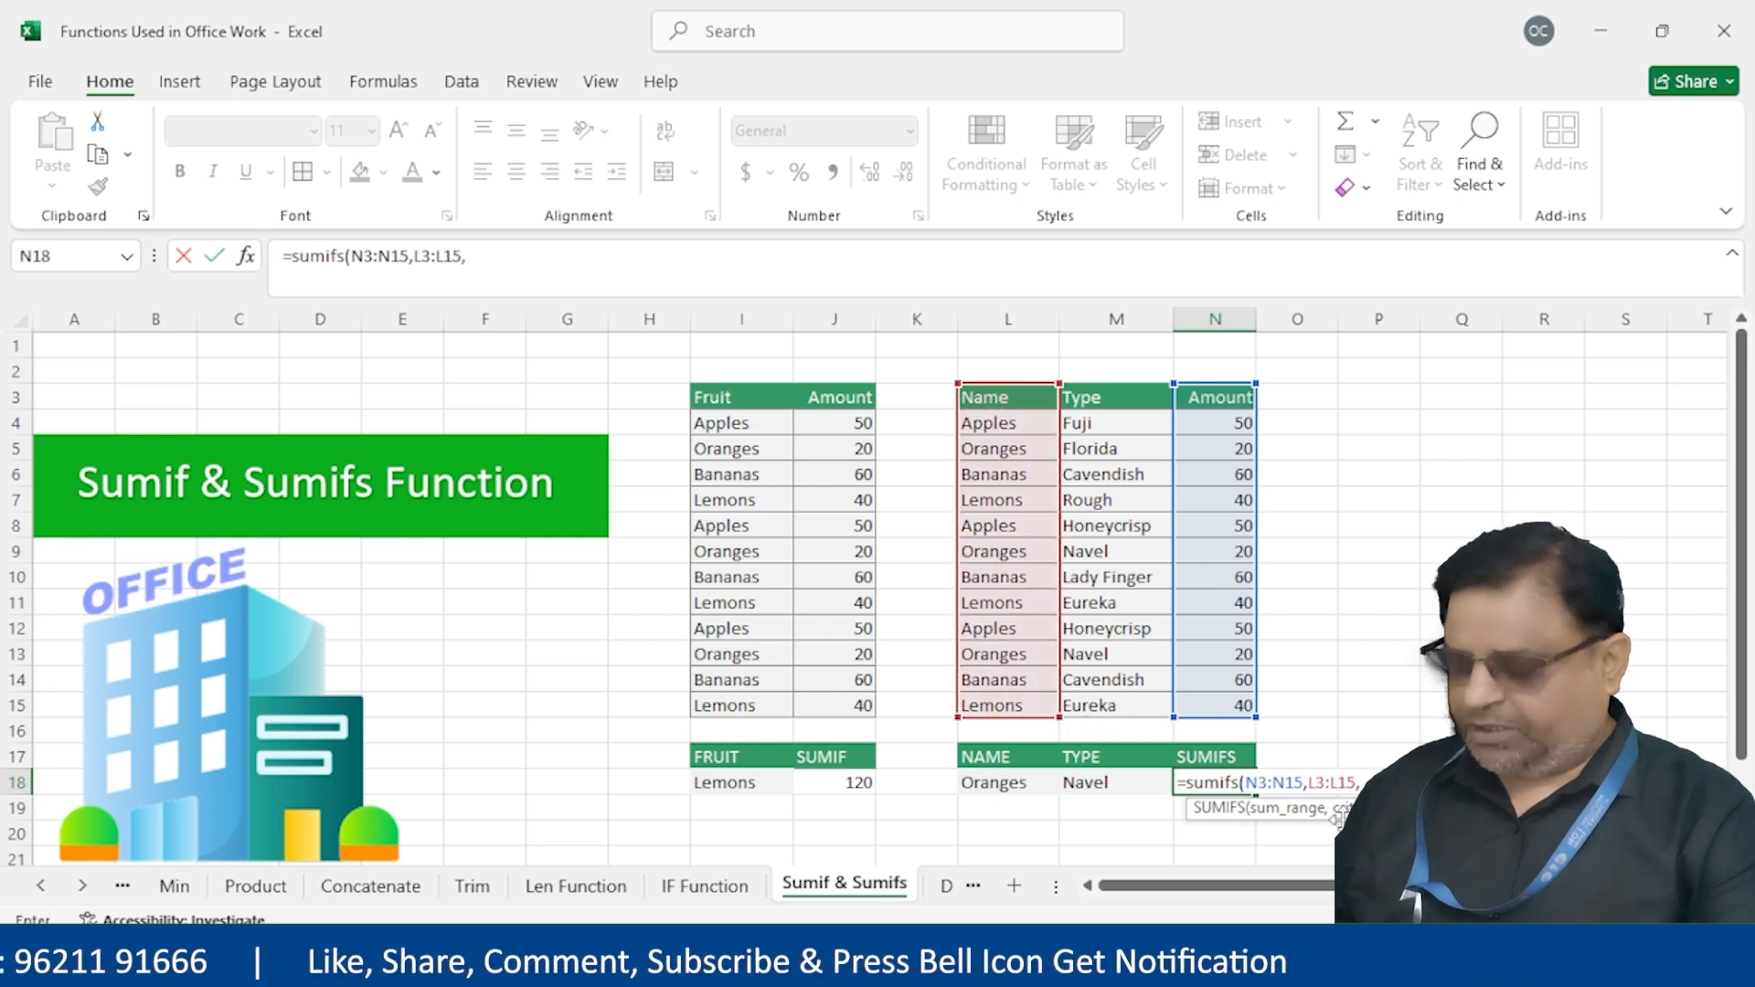
left_click(1029, 782)
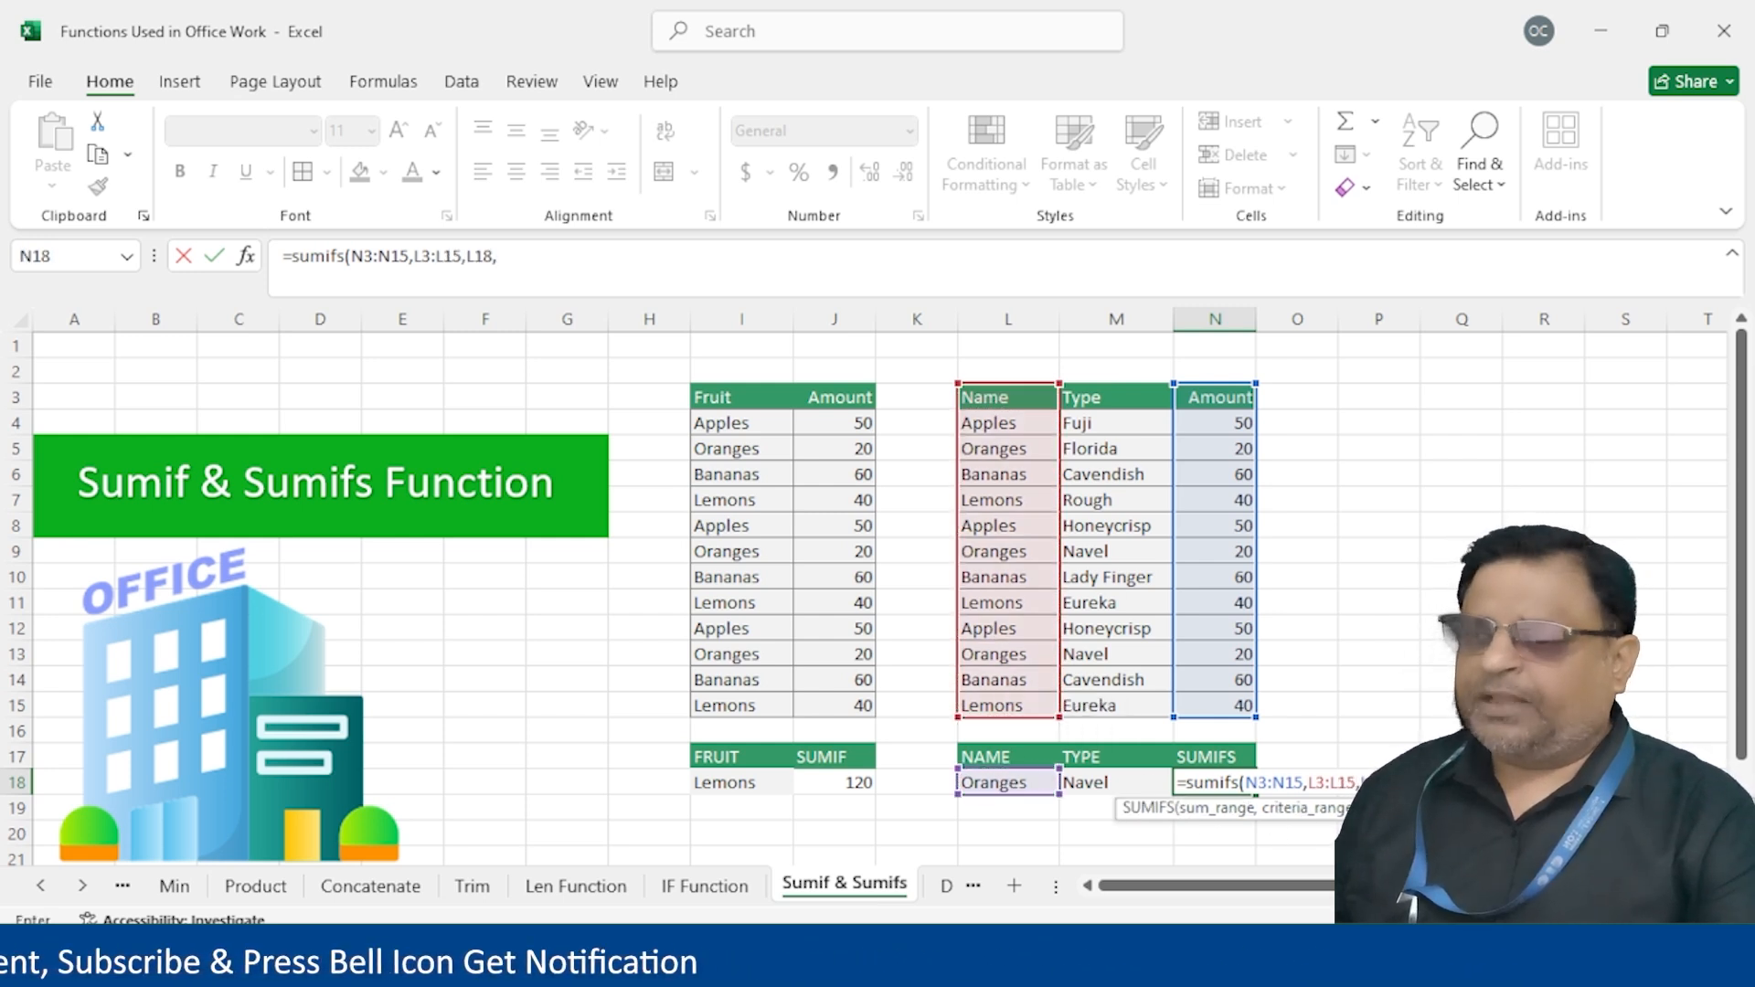
left_click_drag(1116, 396, 1120, 702)
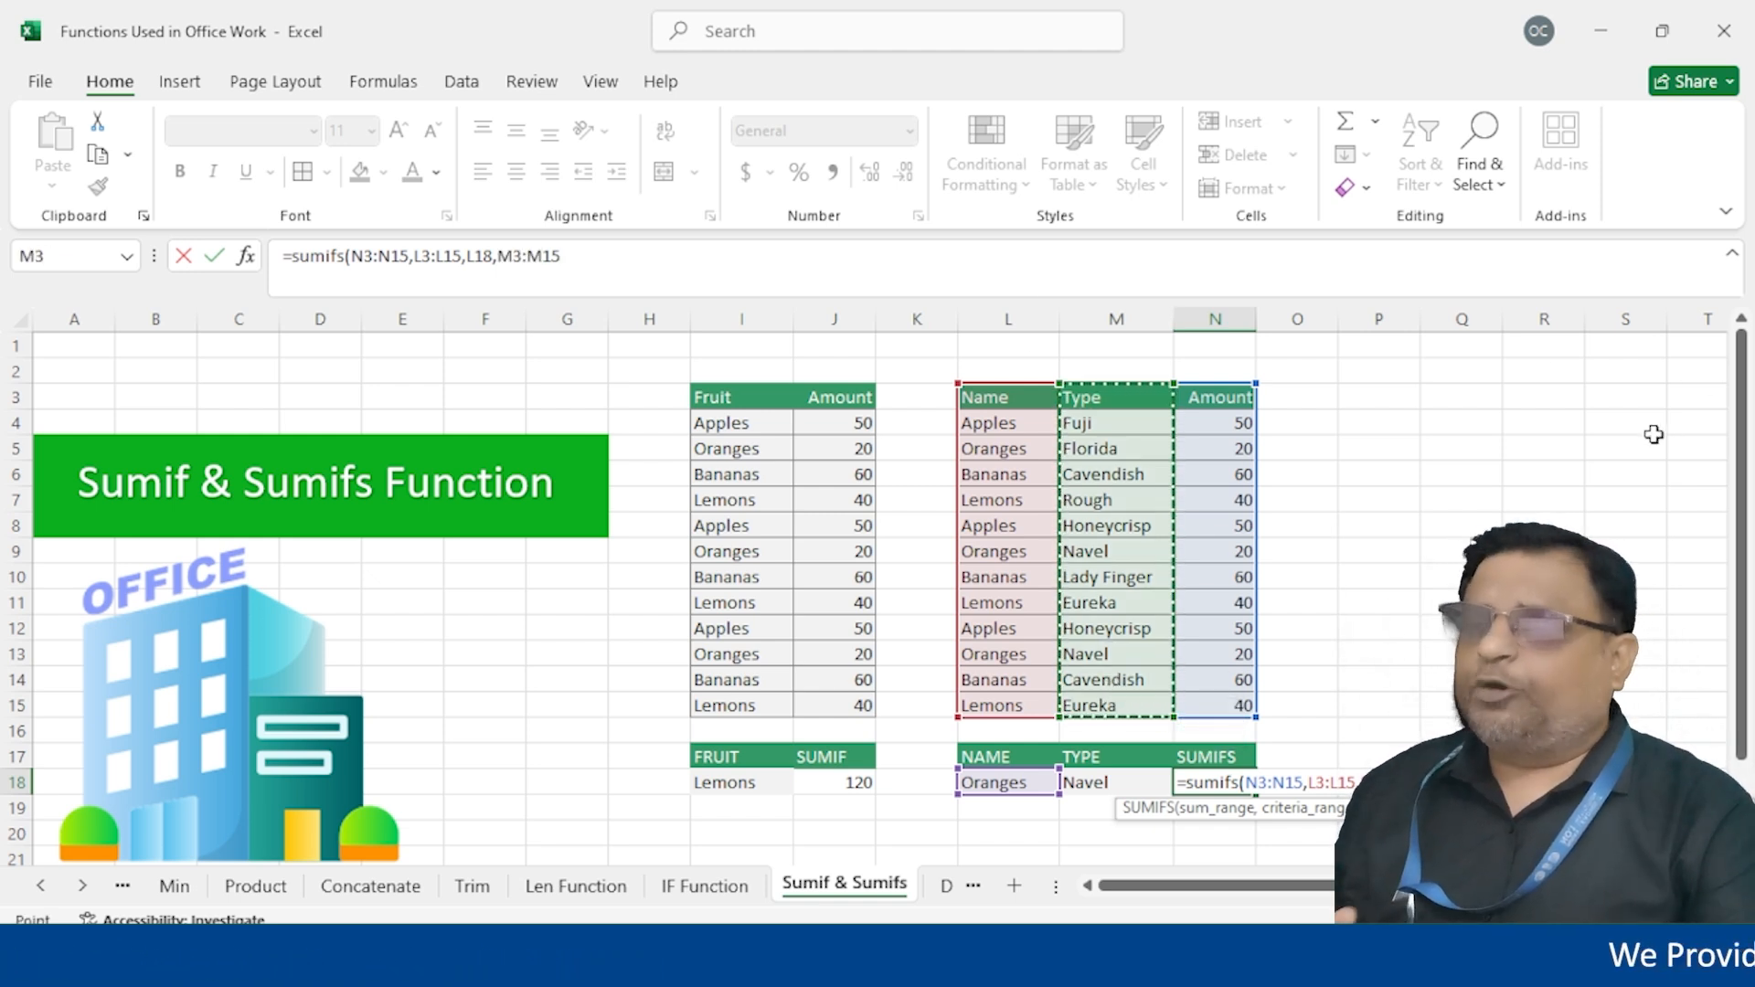
type(",")
left_click(1133, 780)
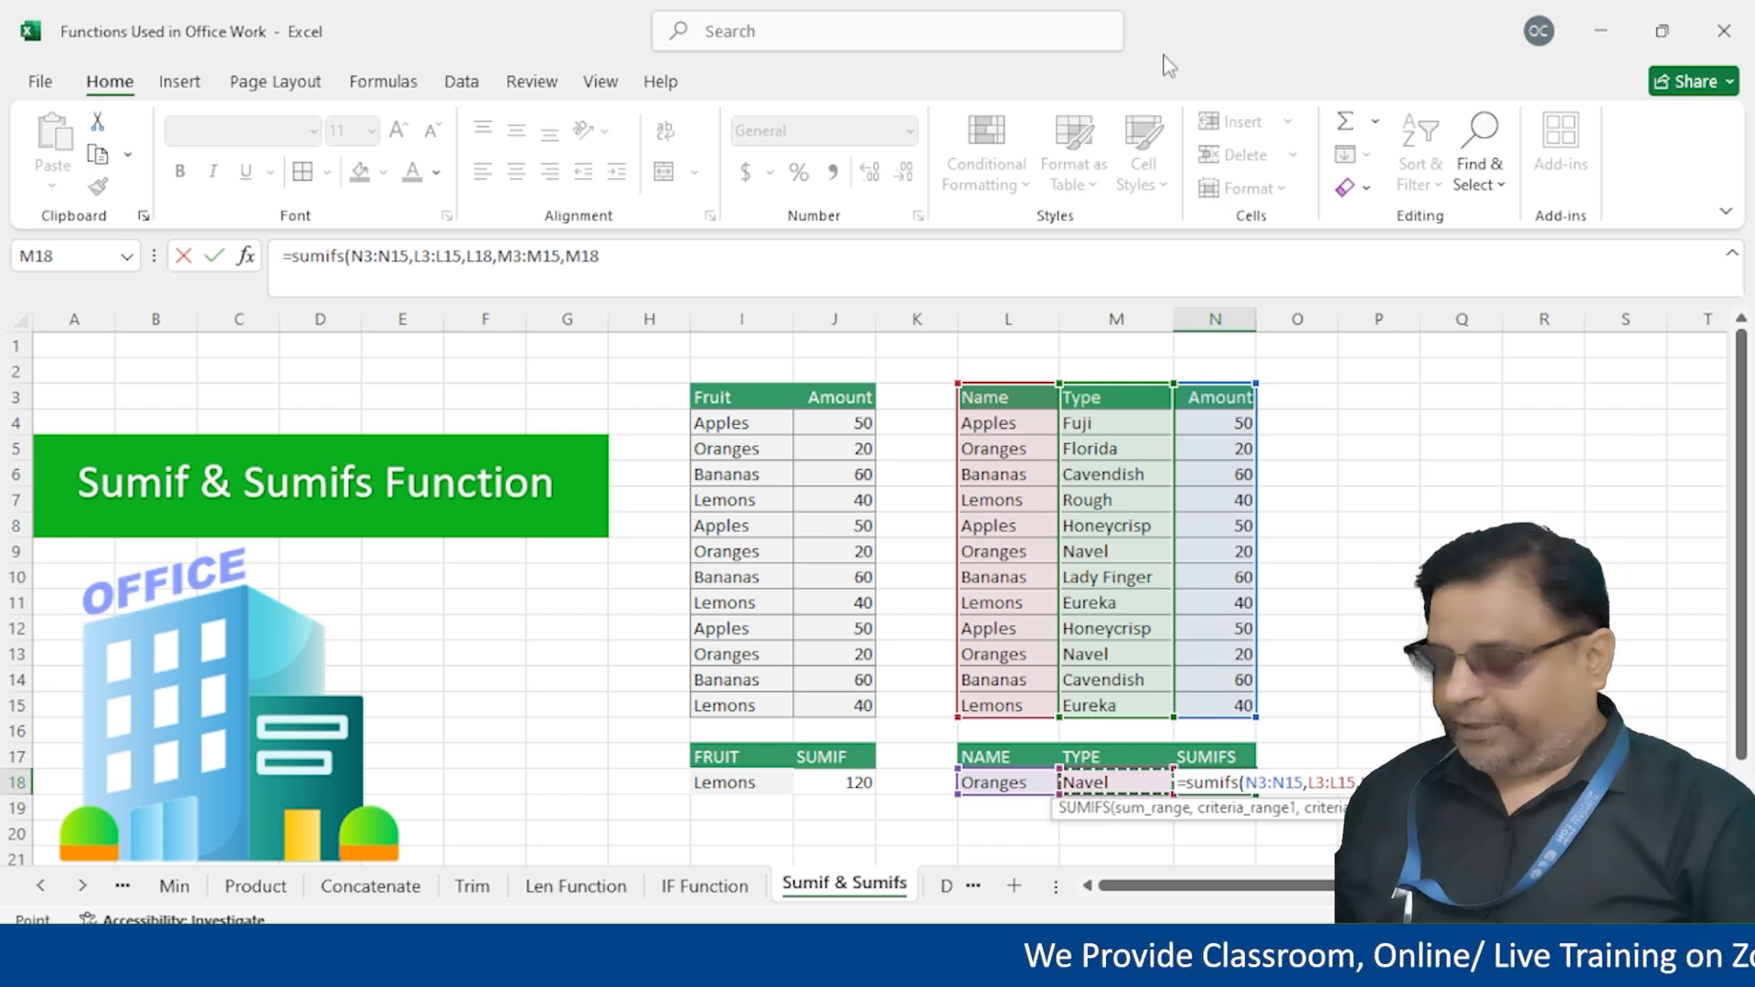
type(")")
key("Return")
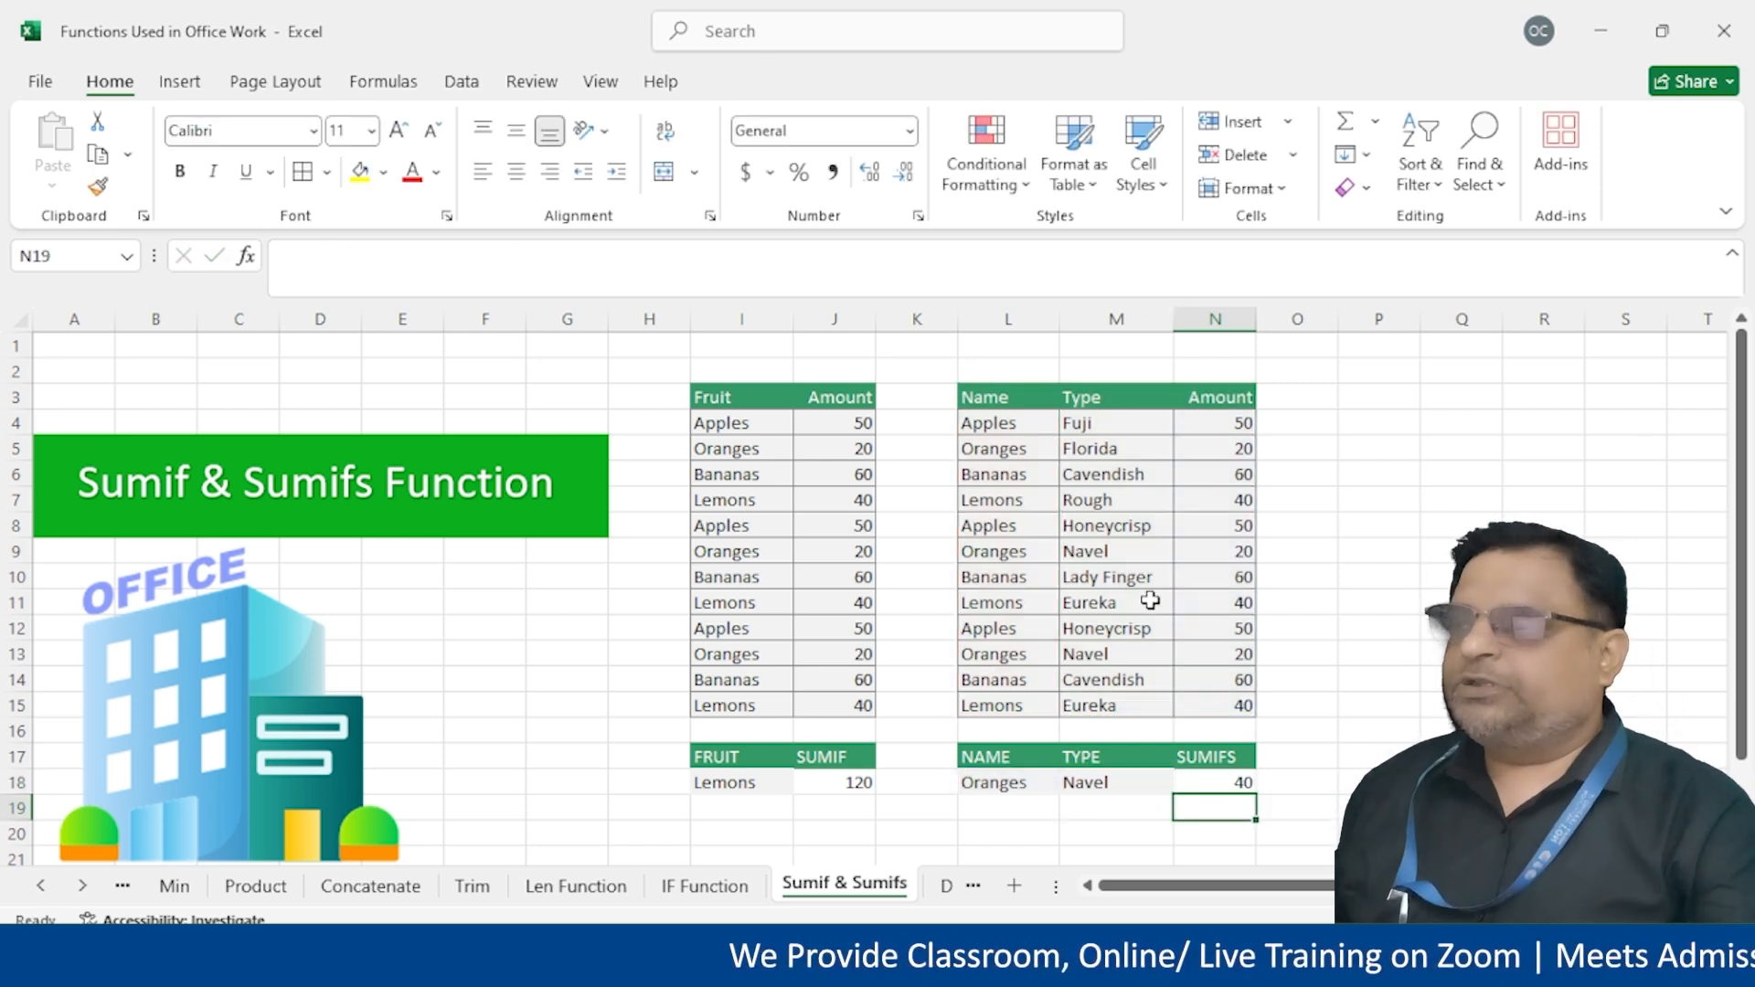
Change the row 13 type in M13 from Navel to Honeycrisp
left_click(1075, 552)
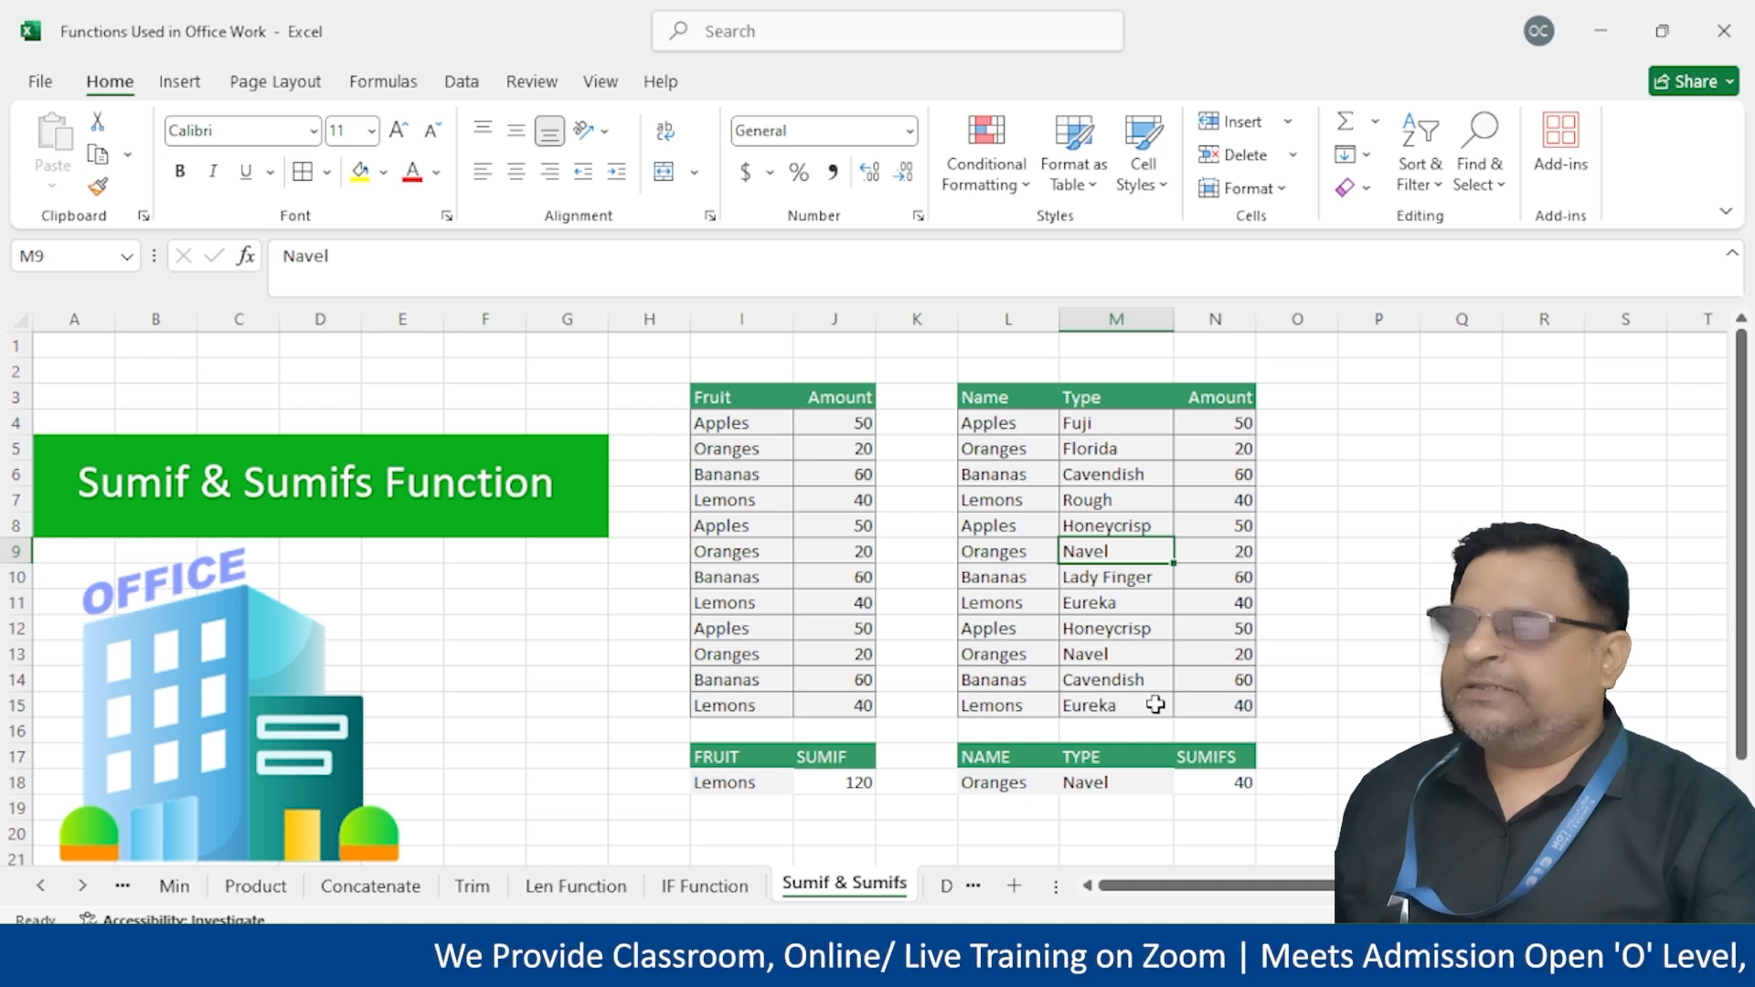
left_click(1229, 554)
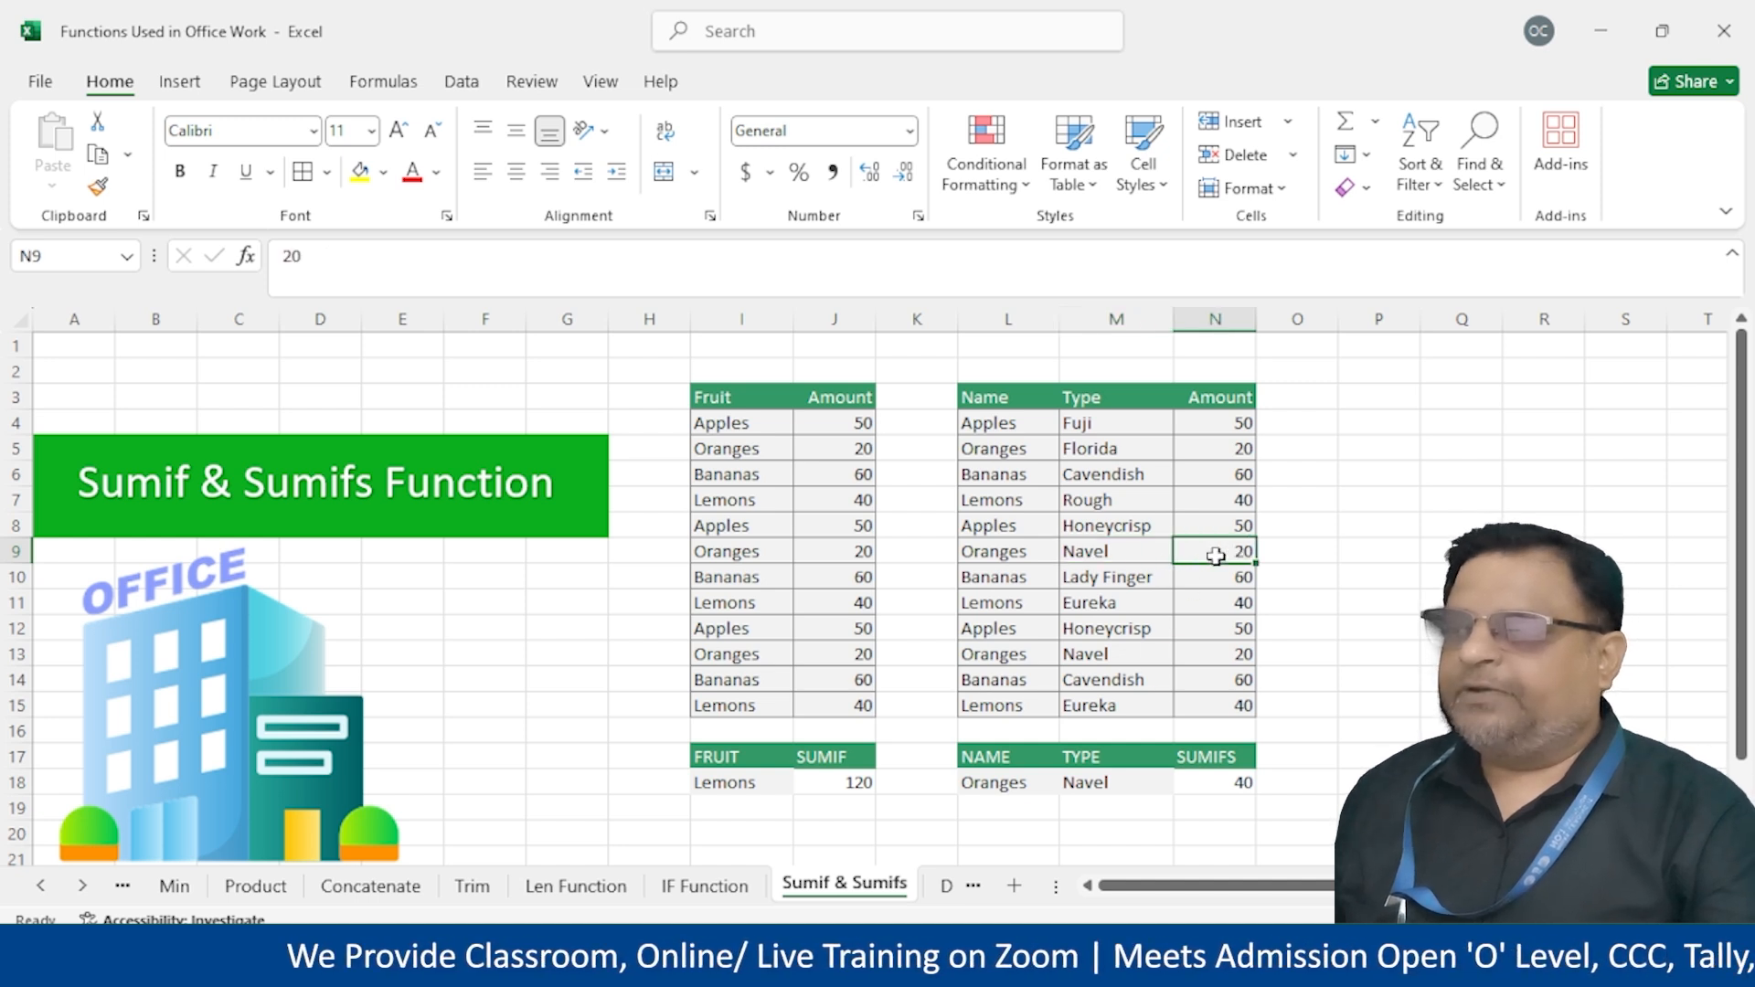
left_click(1242, 653)
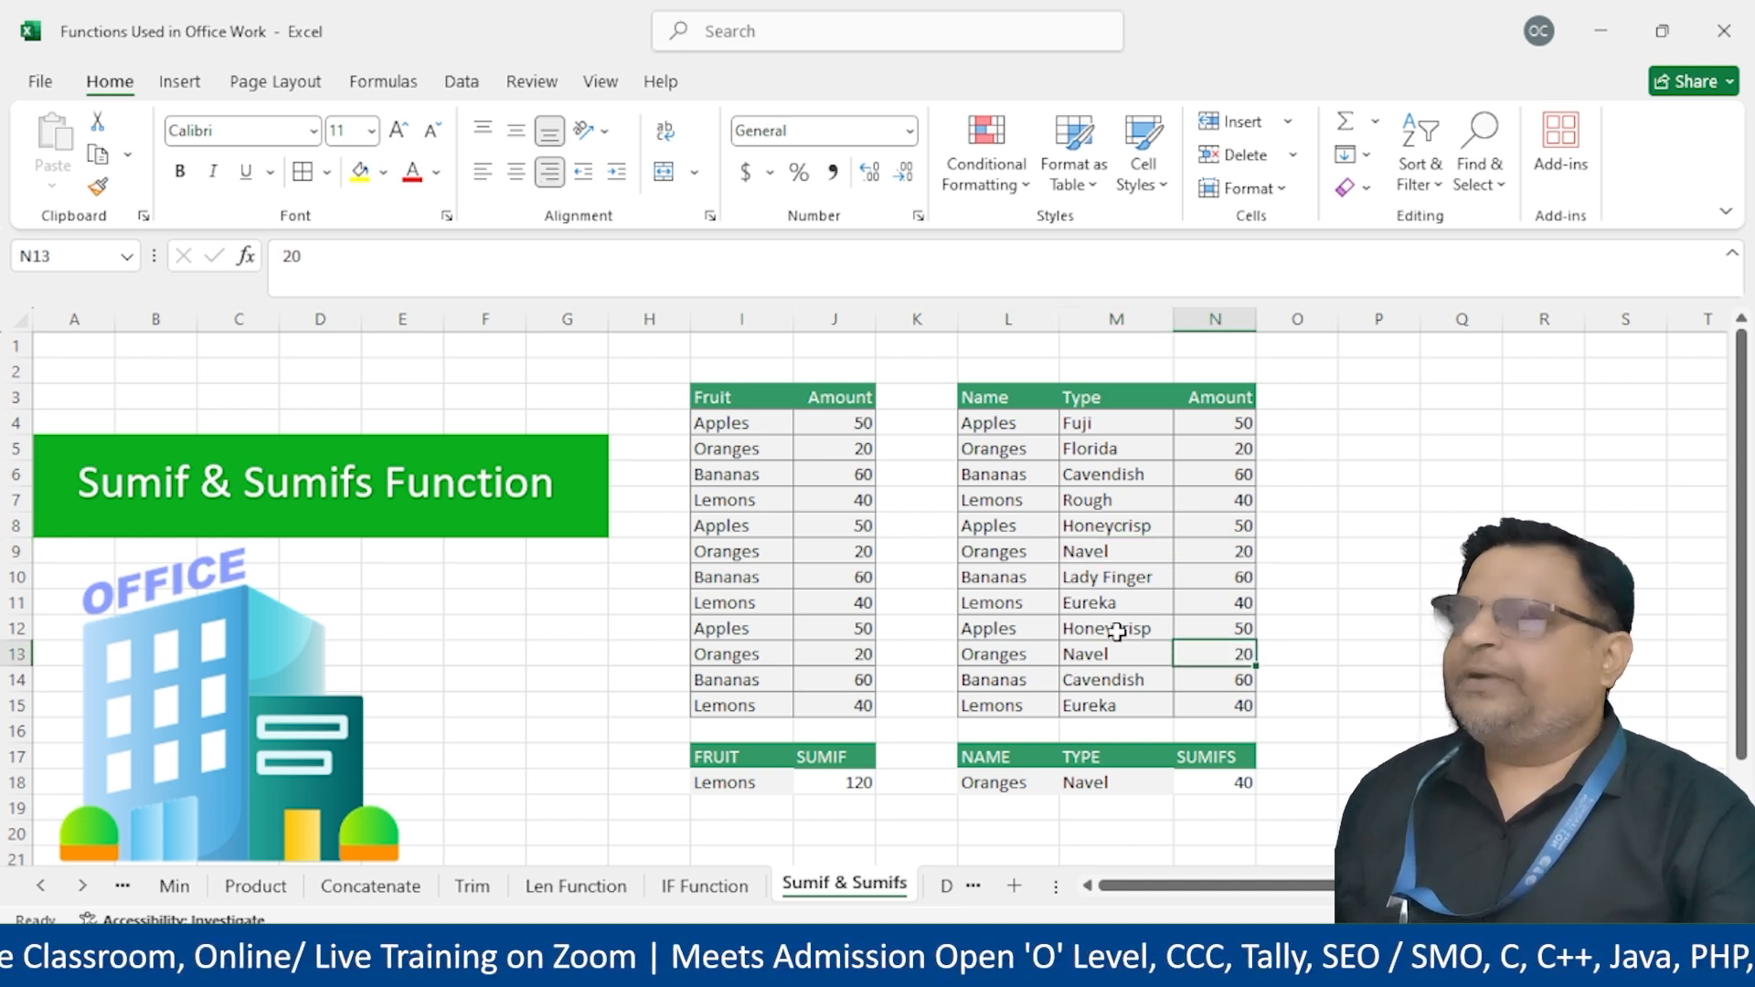
left_click(1108, 652)
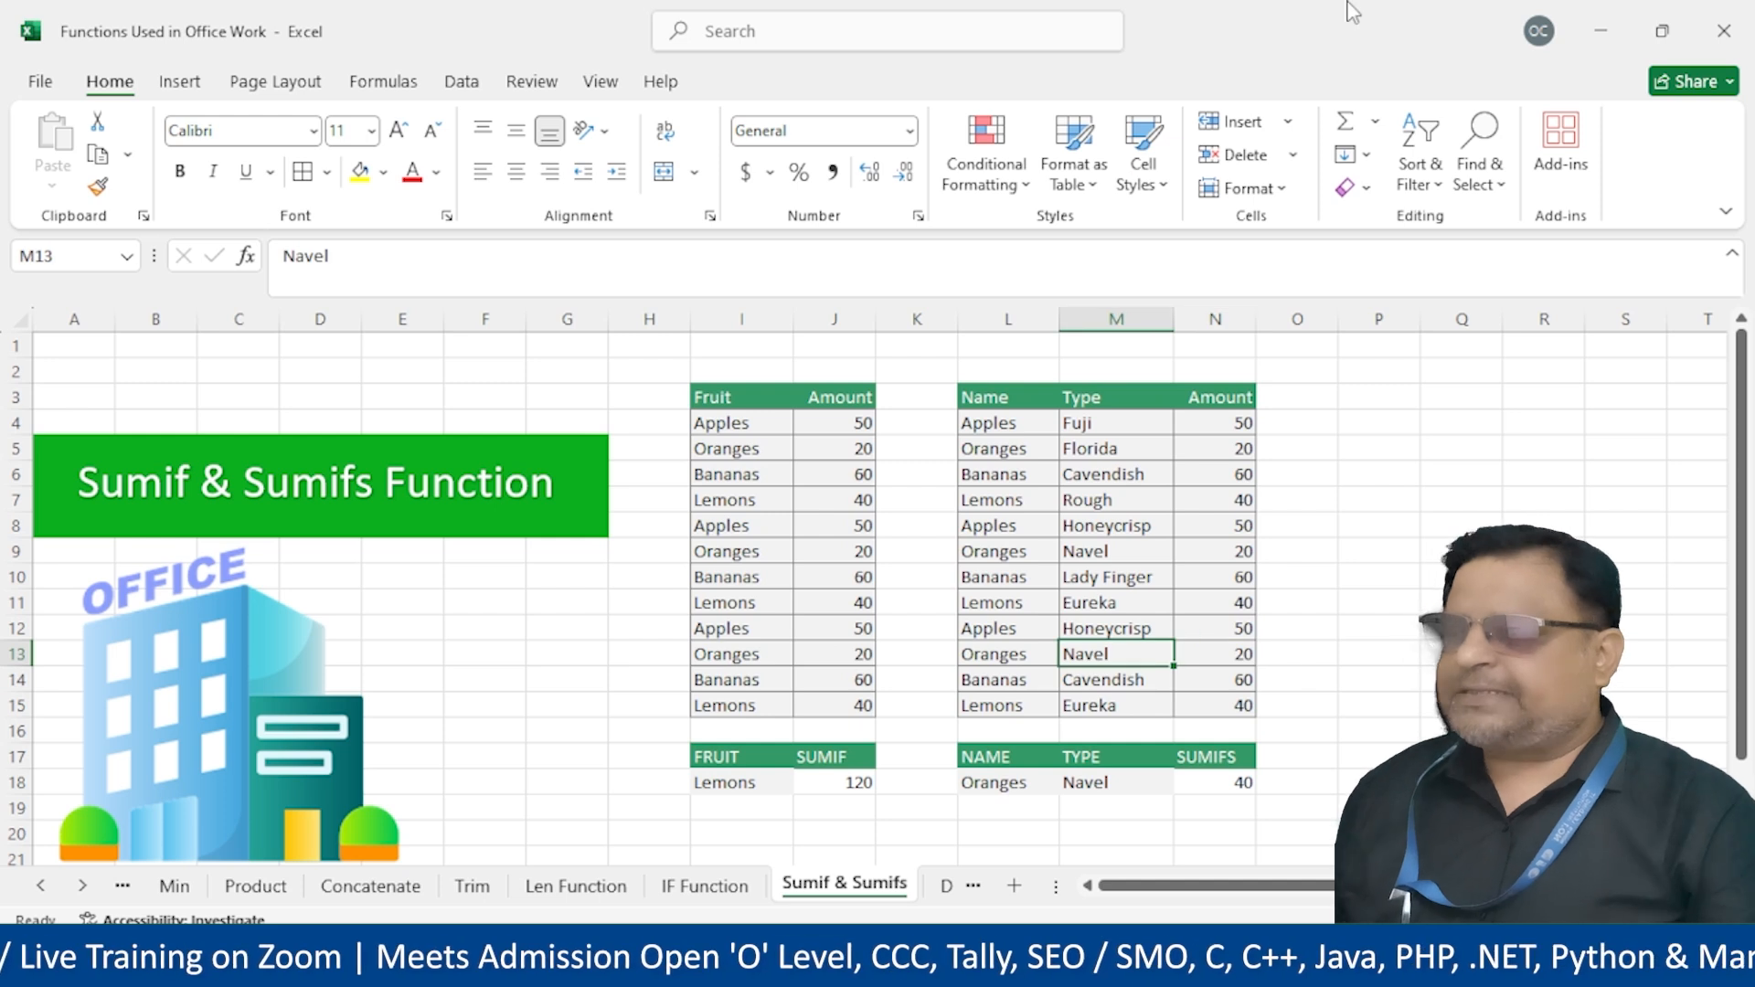
type("Honeycrisp")
key("Return")
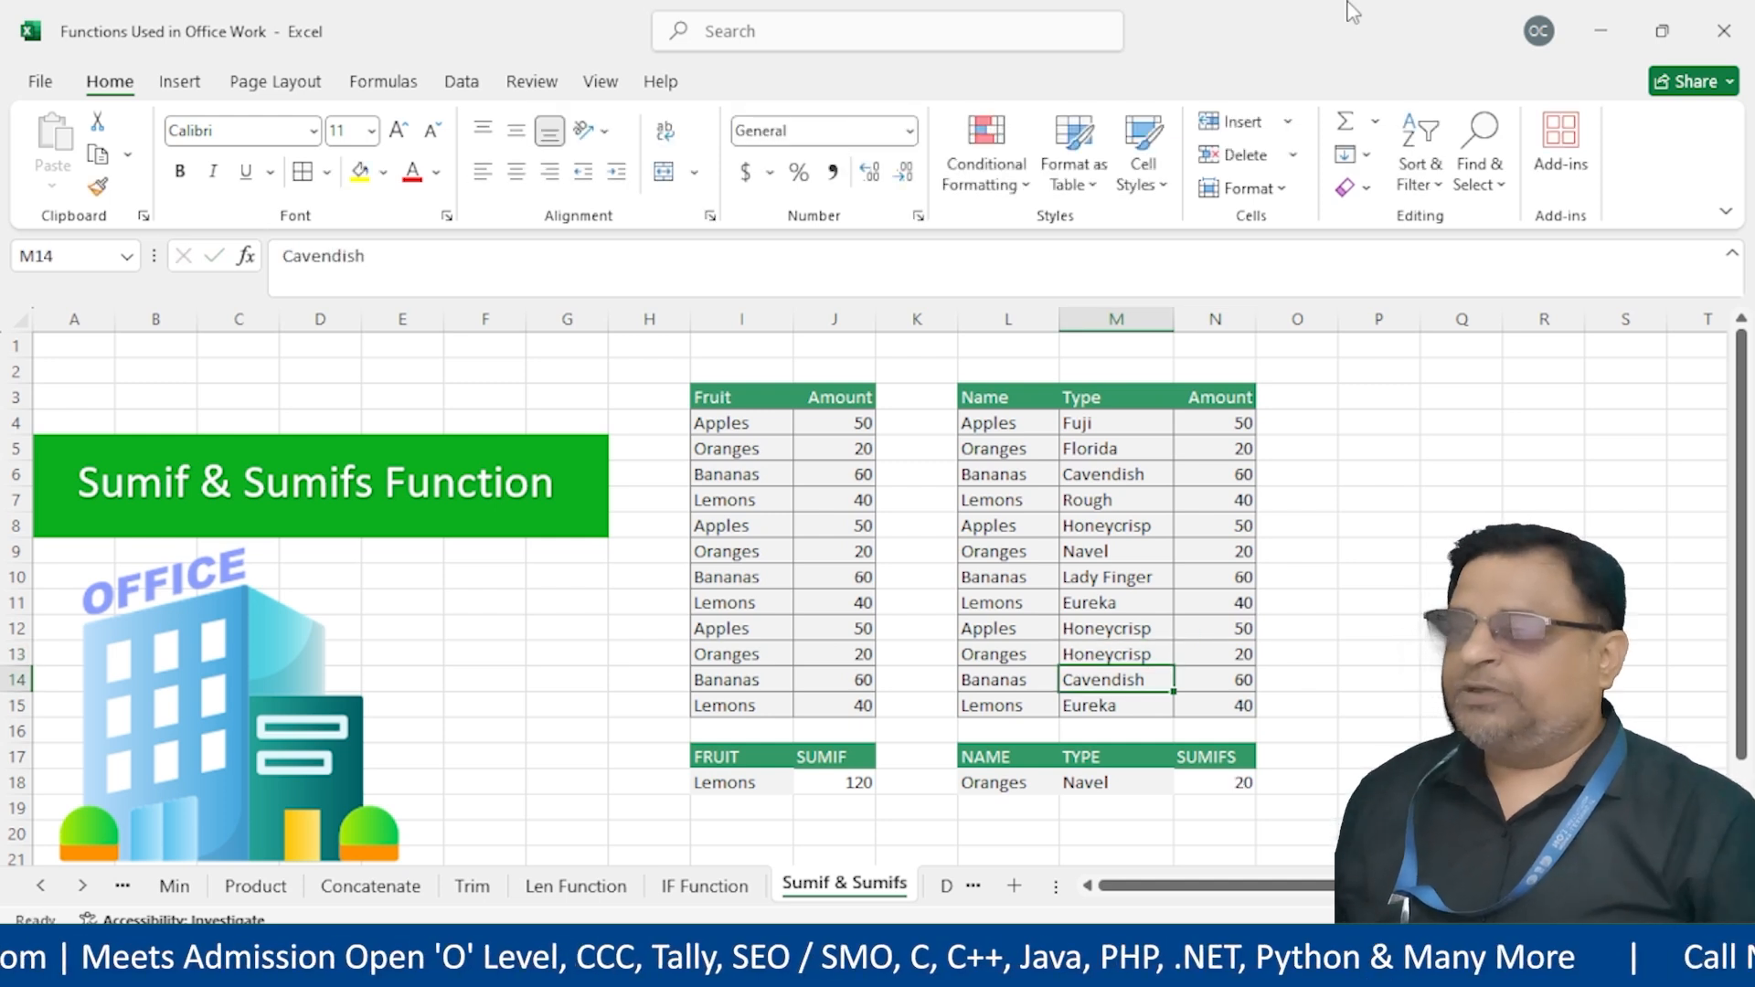
Set the SUMIFS criteria to Apples in L18 and Honeycrisp in M18, giving 100
key("Left")
key("Up")
key("Right")
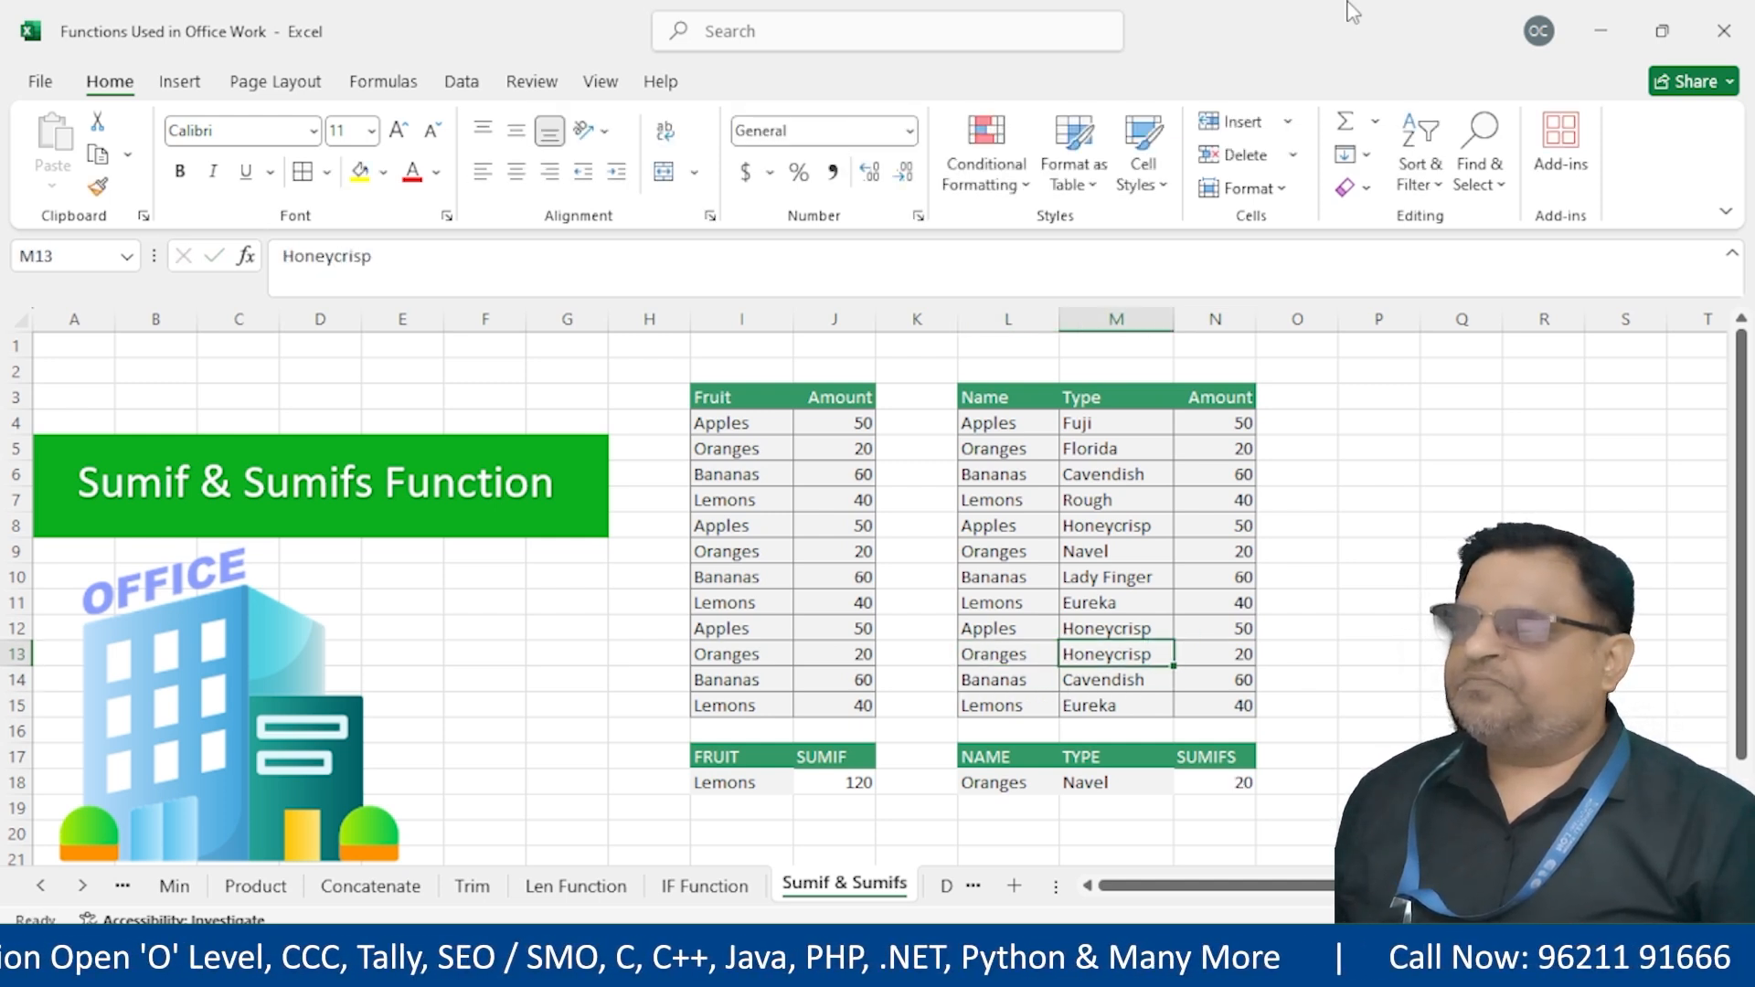
key("Left")
key("Down")
key("Down")
key("Down")
key("Down")
key("Down")
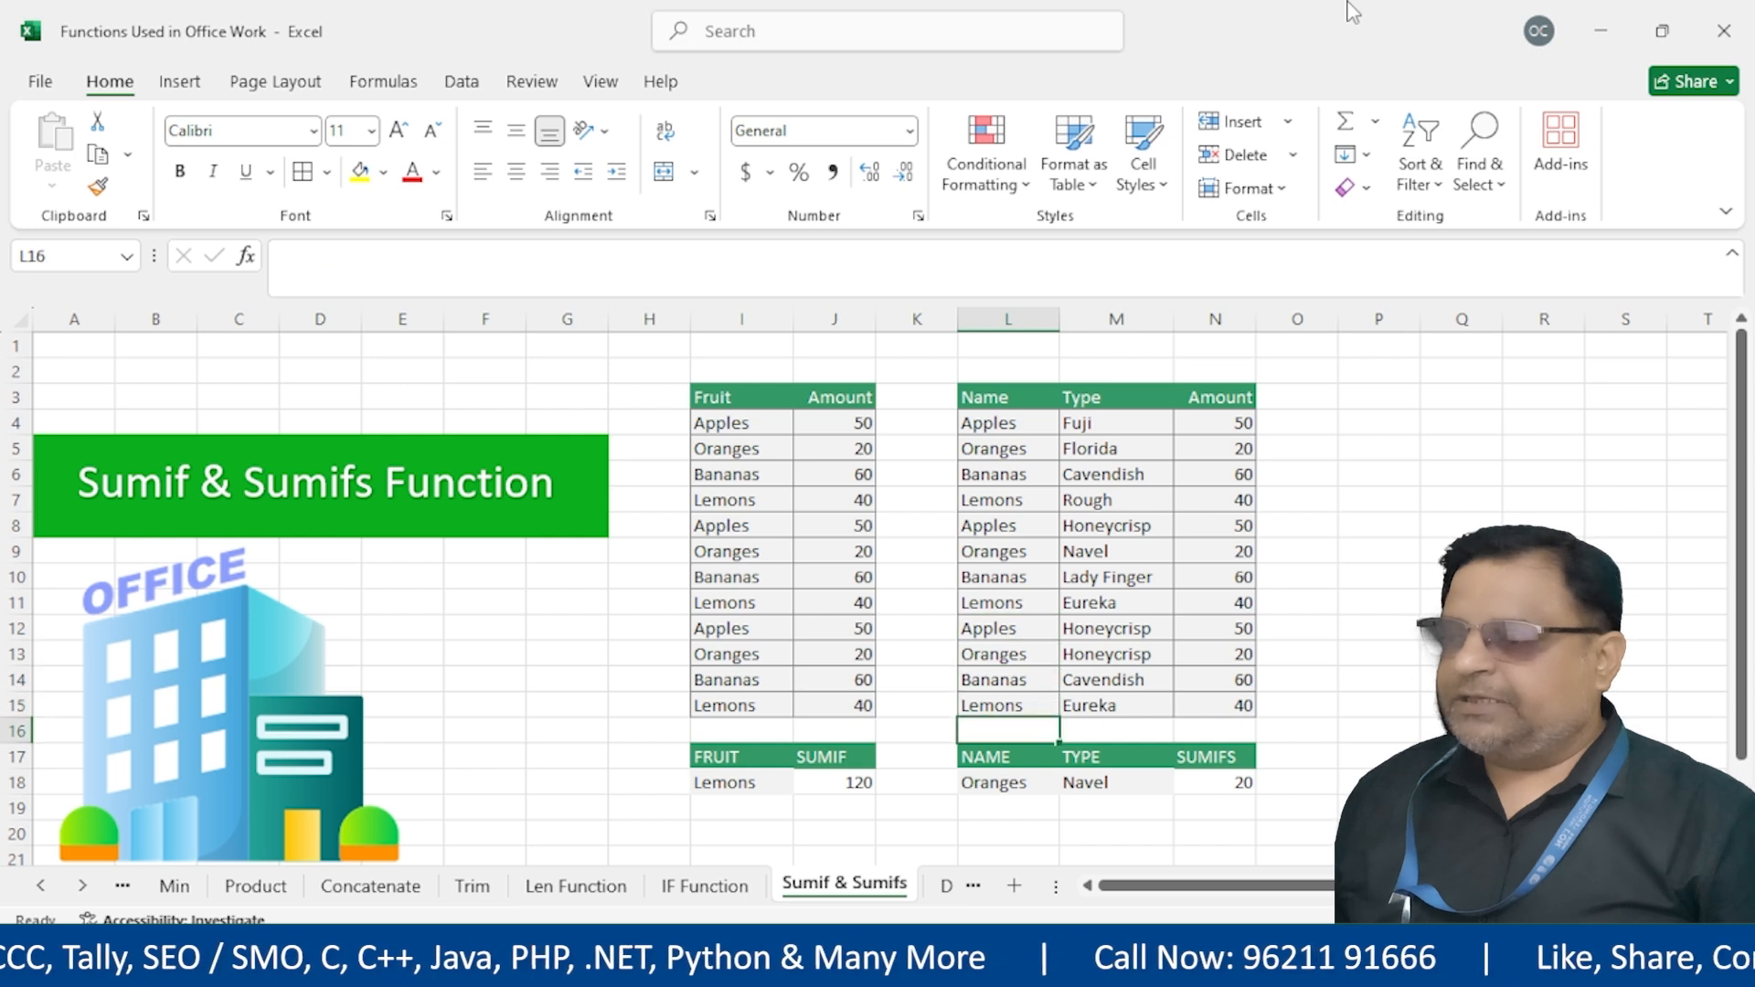
type("Apples")
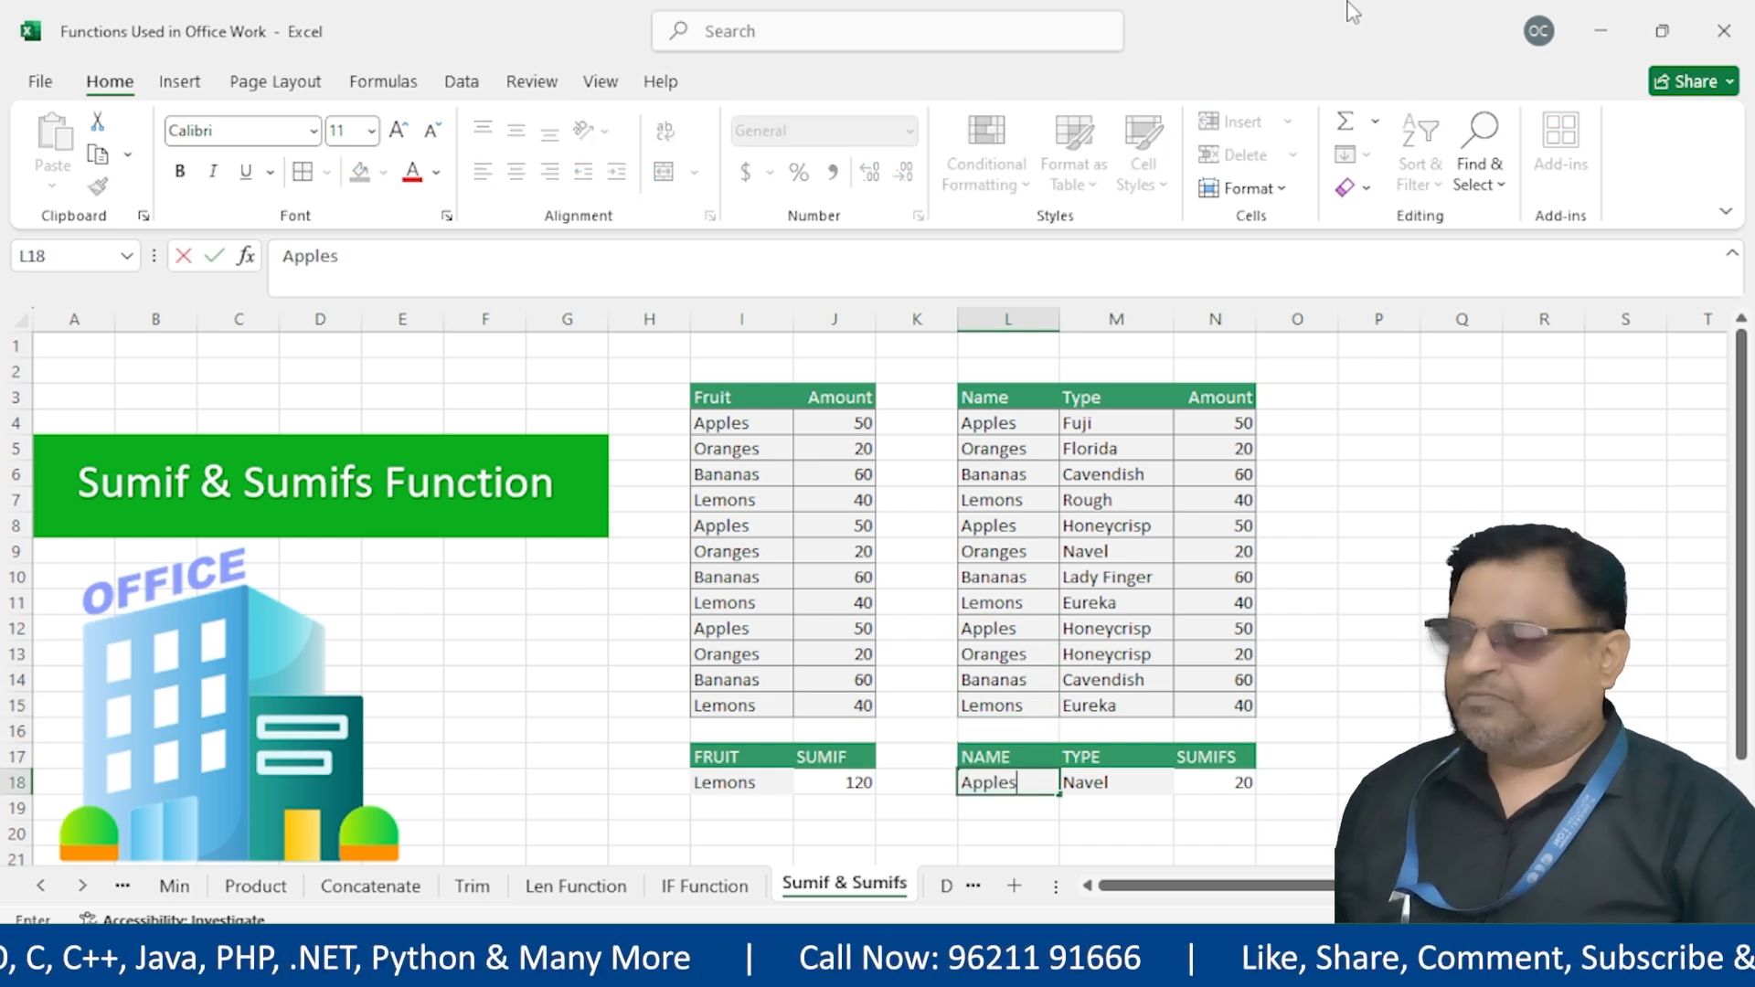
key("Return")
key("Up")
key("Right")
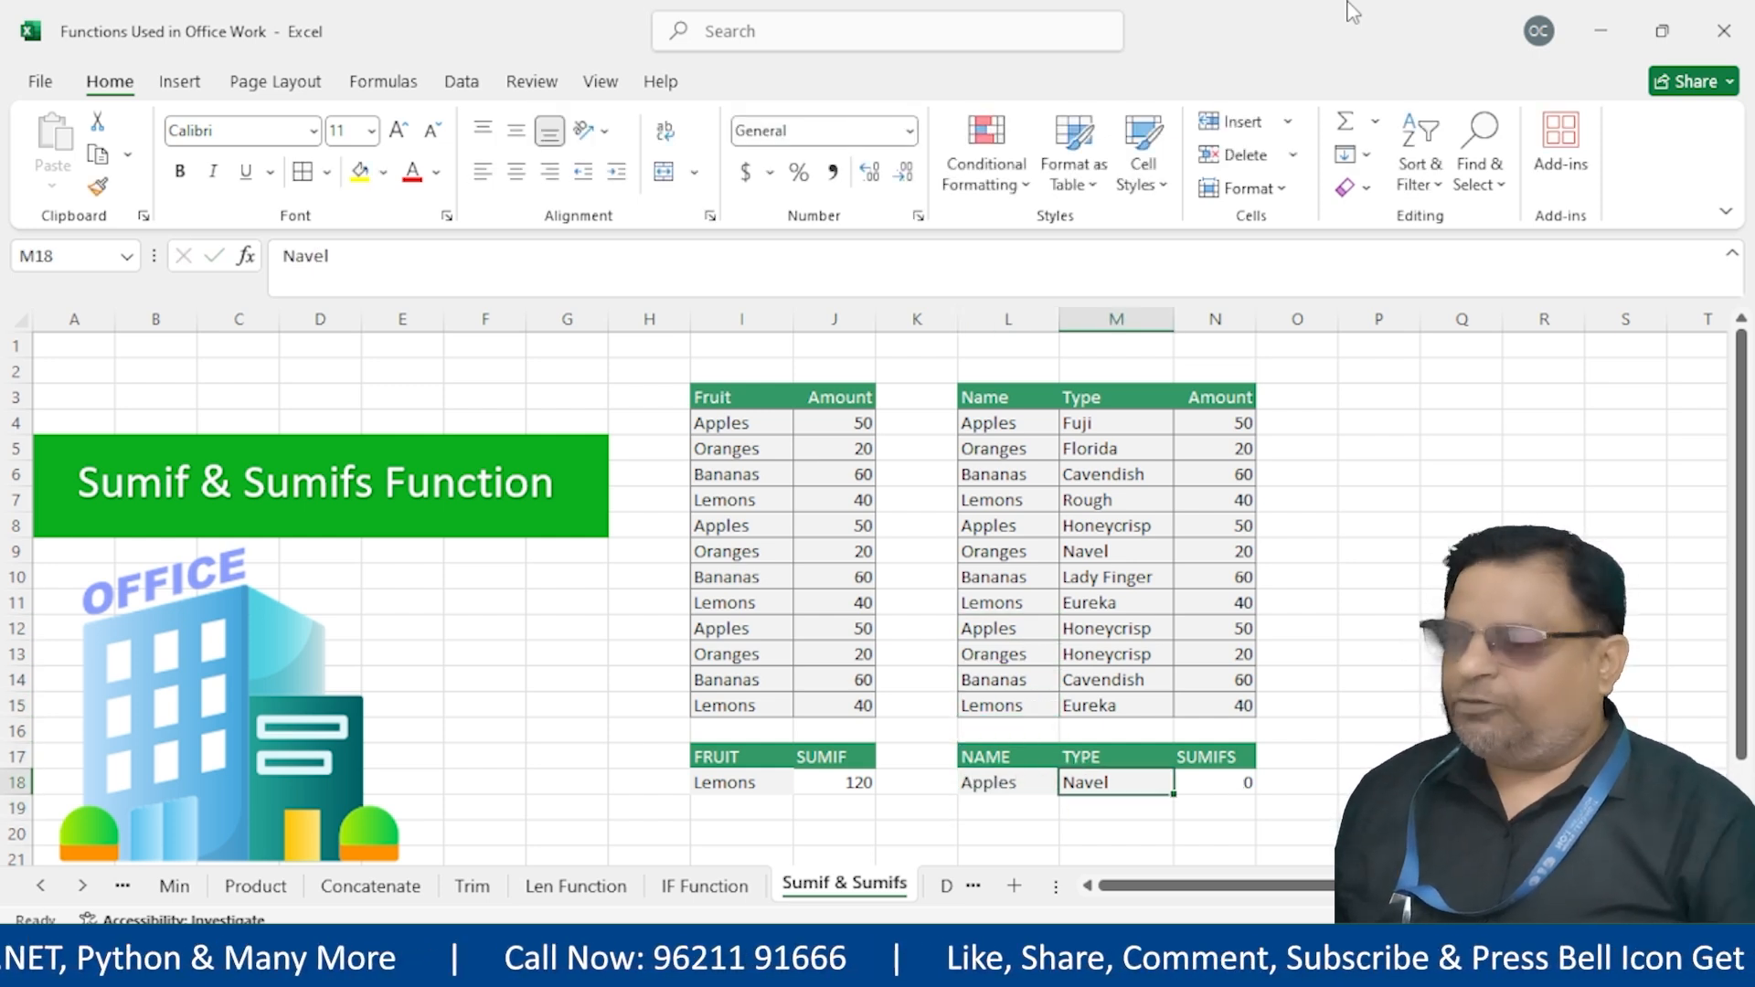
type("Hone")
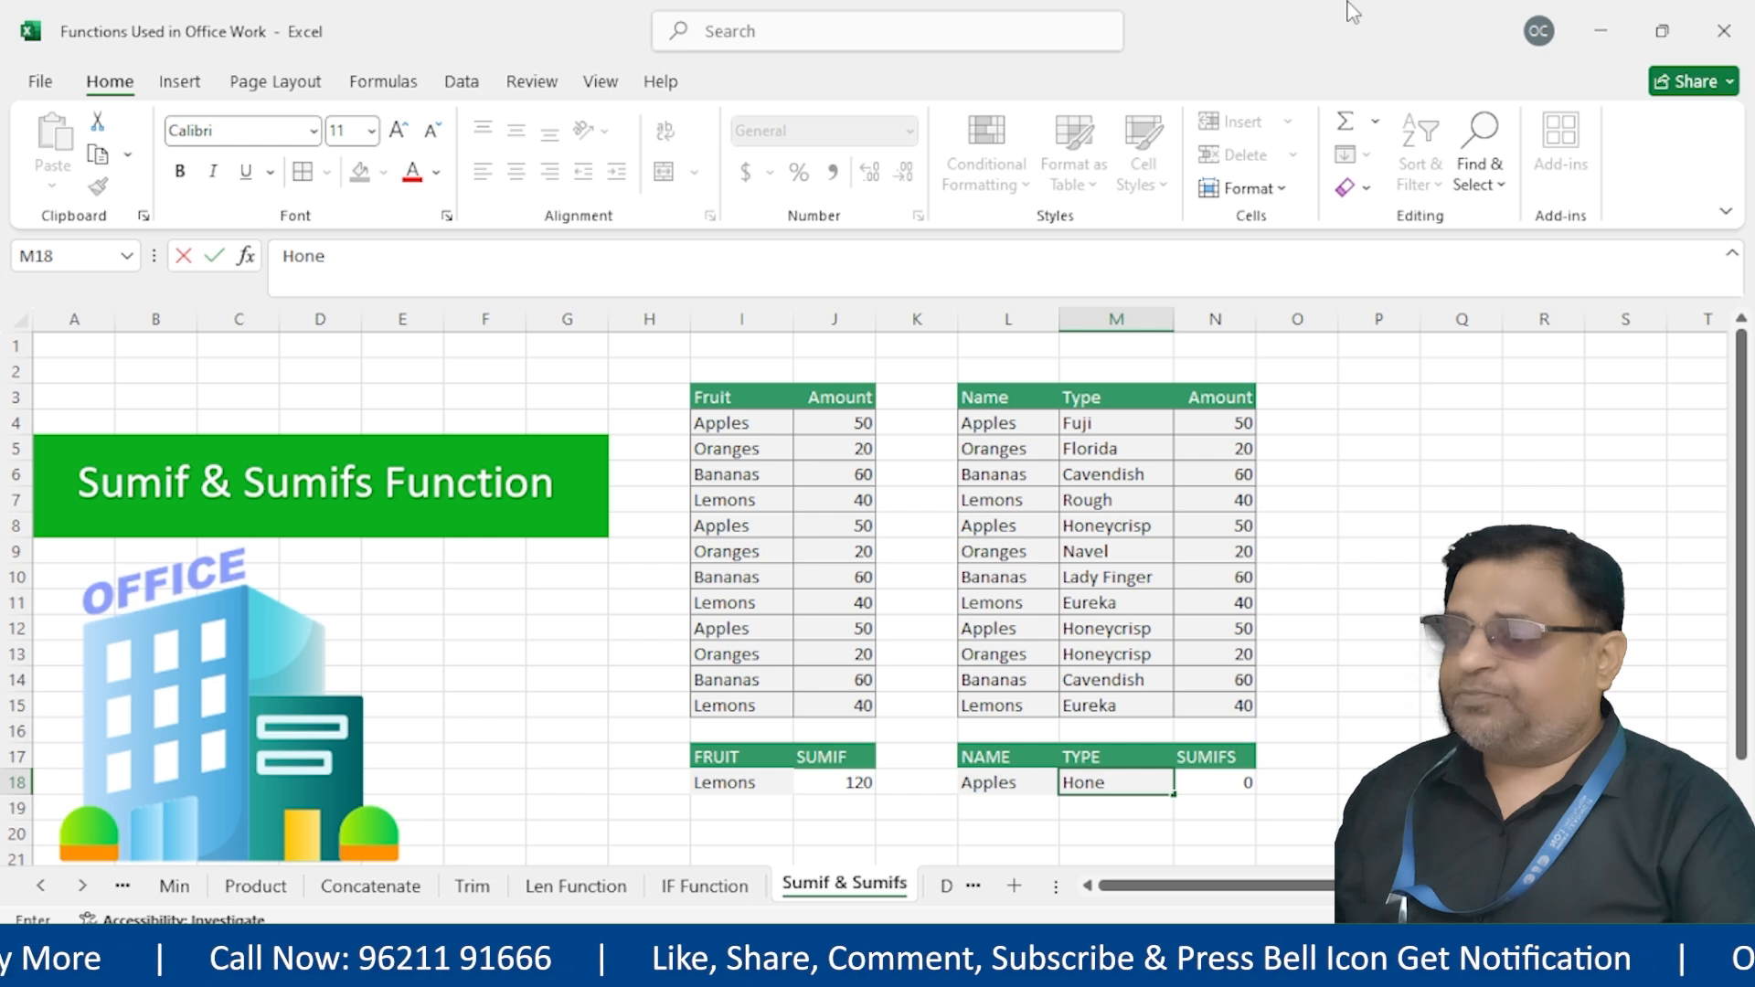
type("ycrisop")
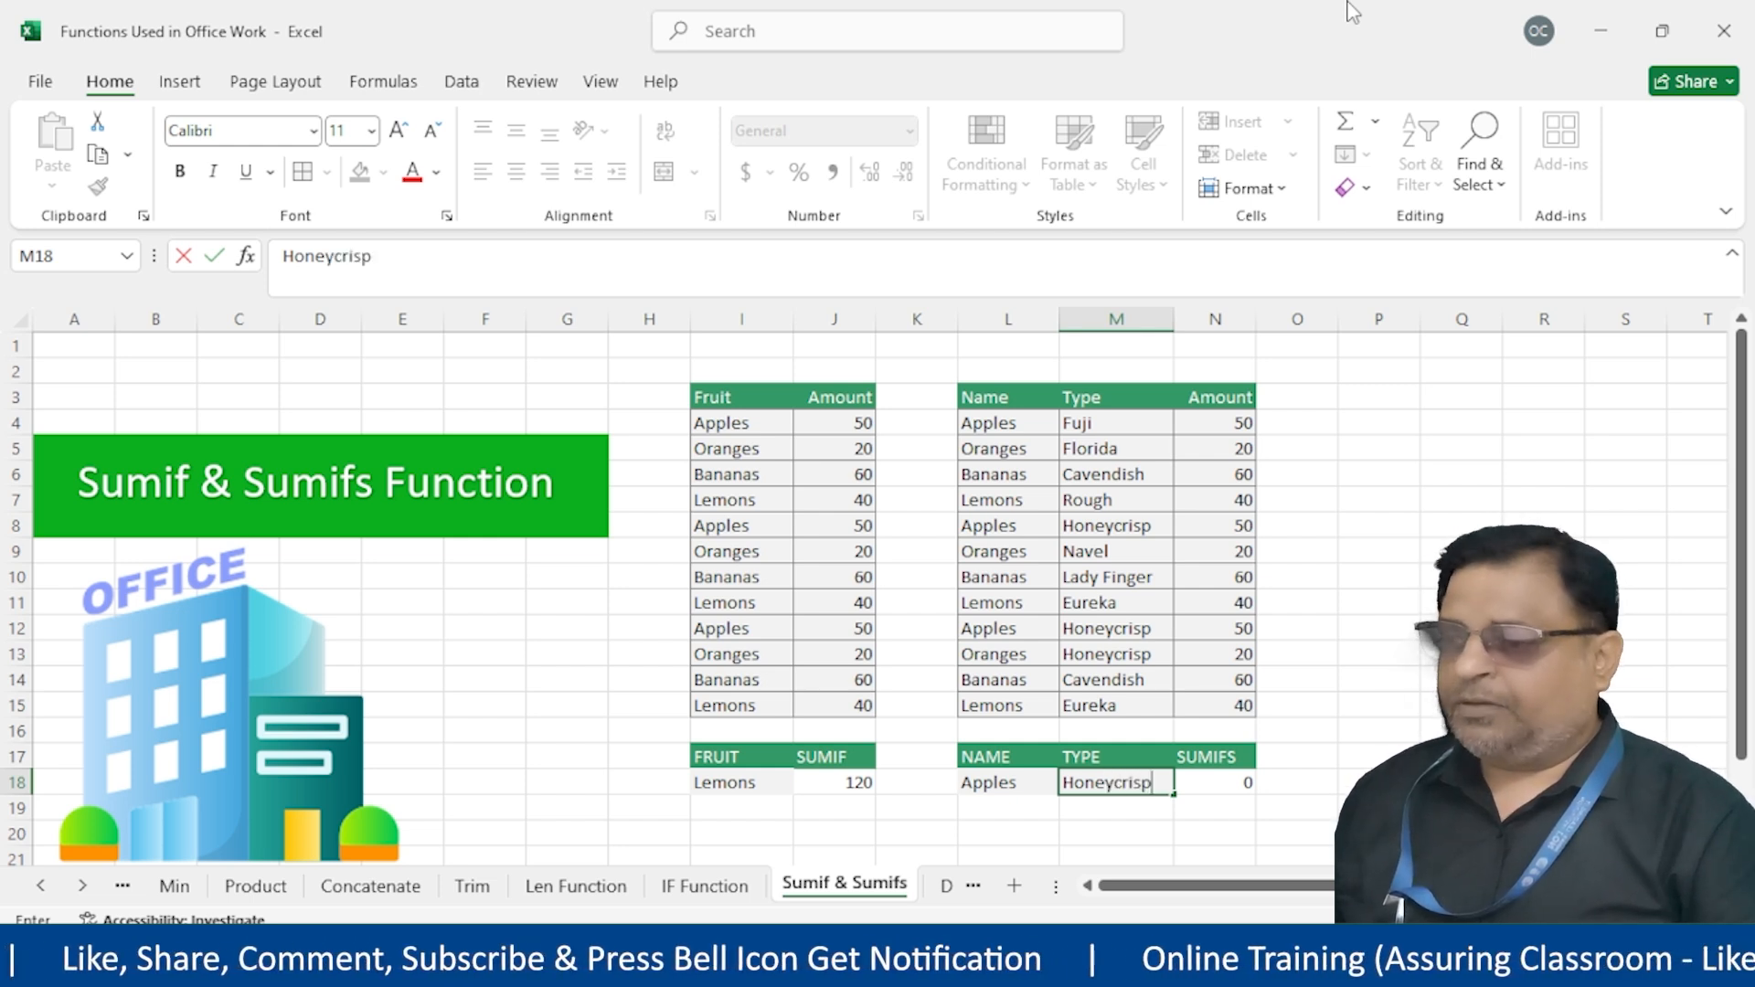
key("Return")
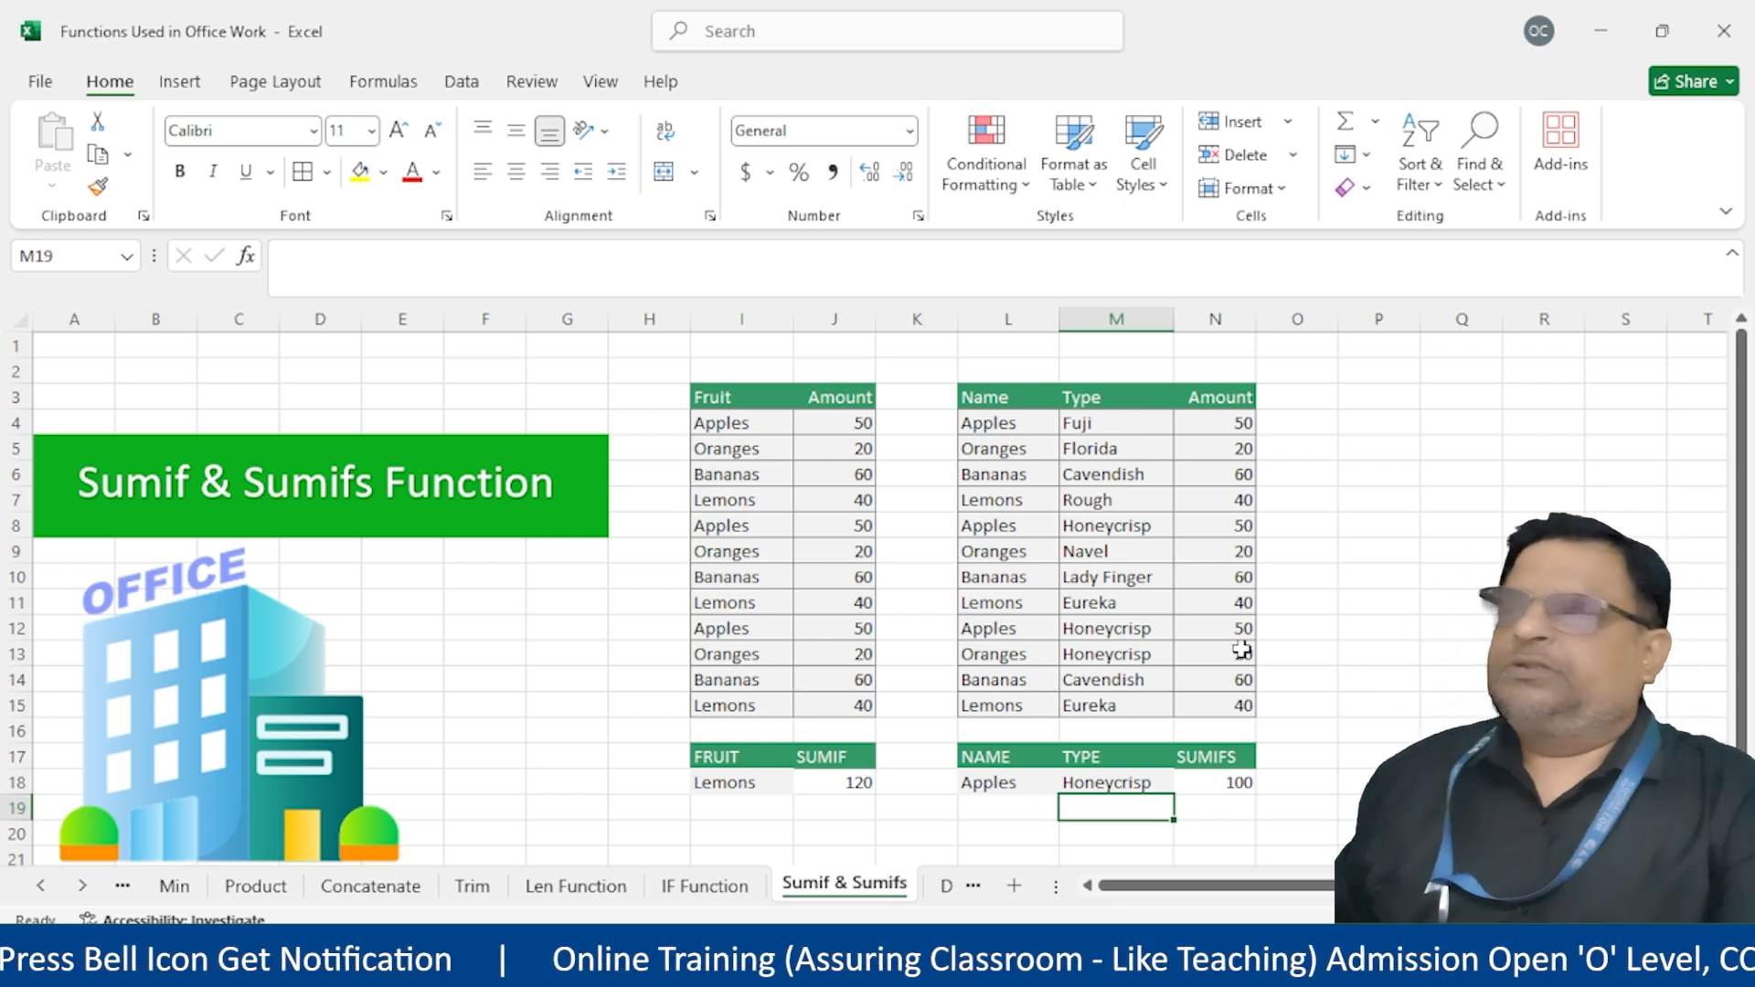
On the Index sheet, highlight the date functions TODAY, NOW, DATE, DAY, YEAR and MONTH
left_click(40, 885)
left_click(40, 885)
left_click(178, 885)
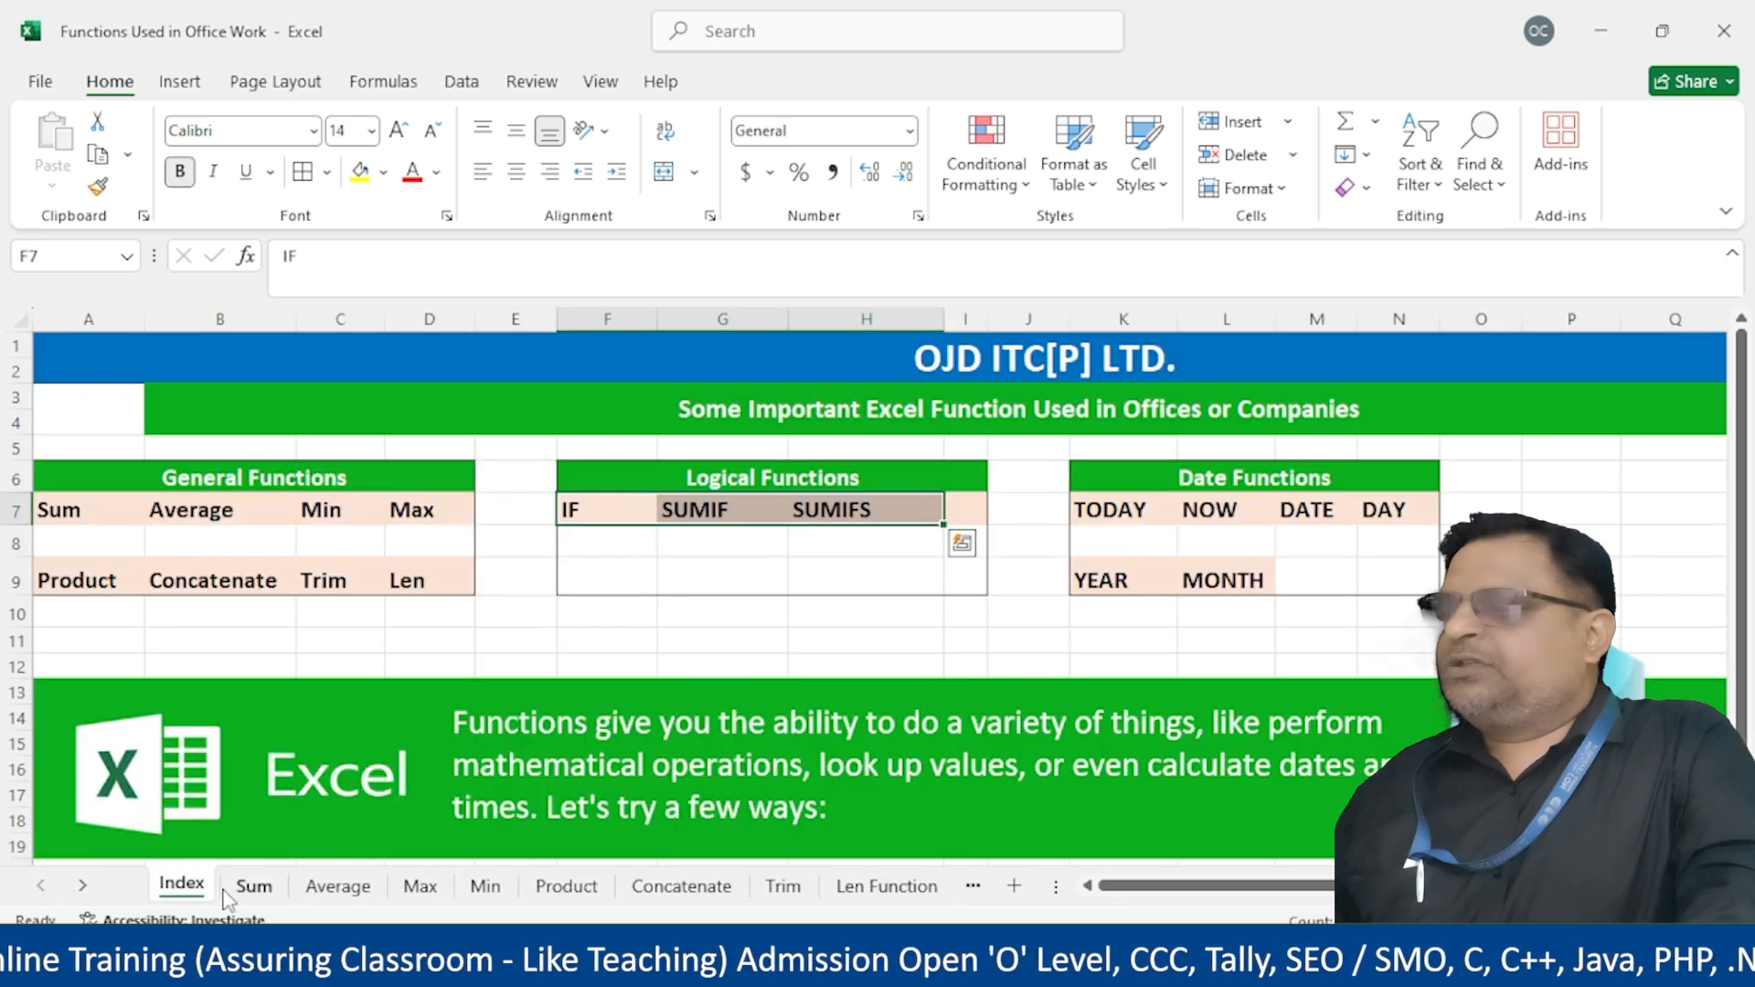
left_click(1198, 509)
left_click_drag(1122, 509, 1403, 573)
left_click(1141, 505)
left_click(1211, 503)
left_click(1347, 504)
left_click(1385, 509)
left_click(1124, 580)
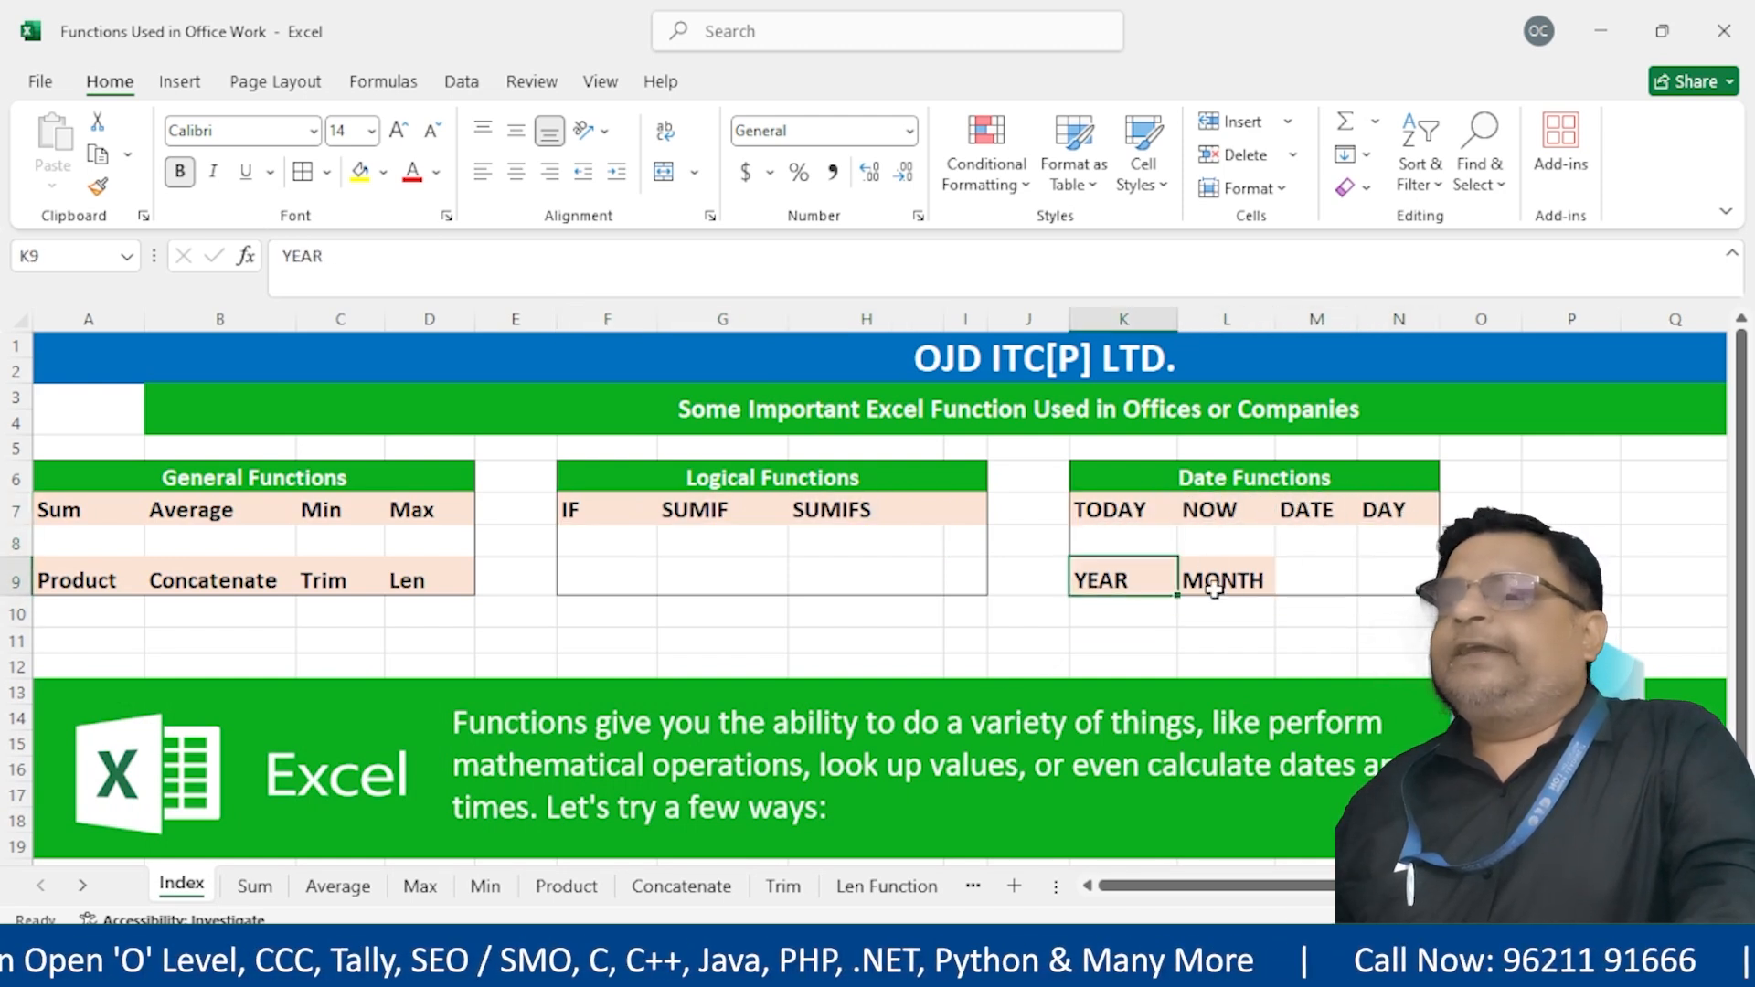
left_click(1230, 581)
Open the Date Function sheet and start typing =toda in the Today's Date cell
left_click(912, 900)
left_click(955, 893)
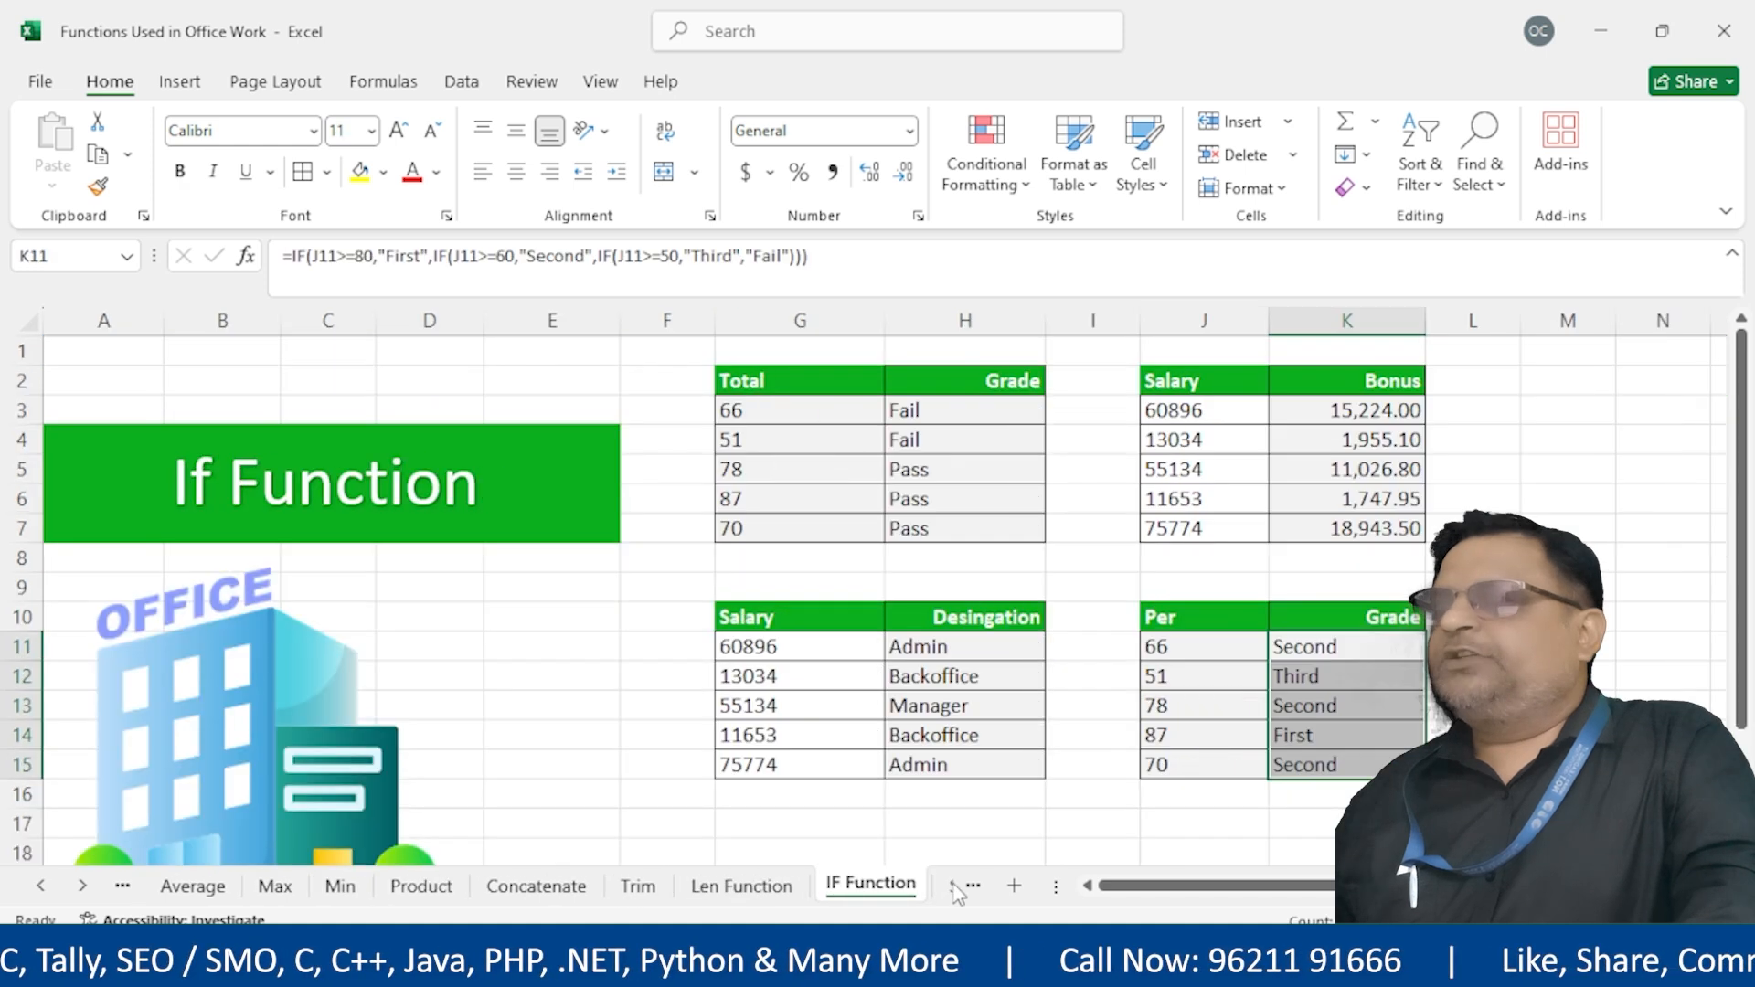
left_click(948, 893)
left_click(950, 894)
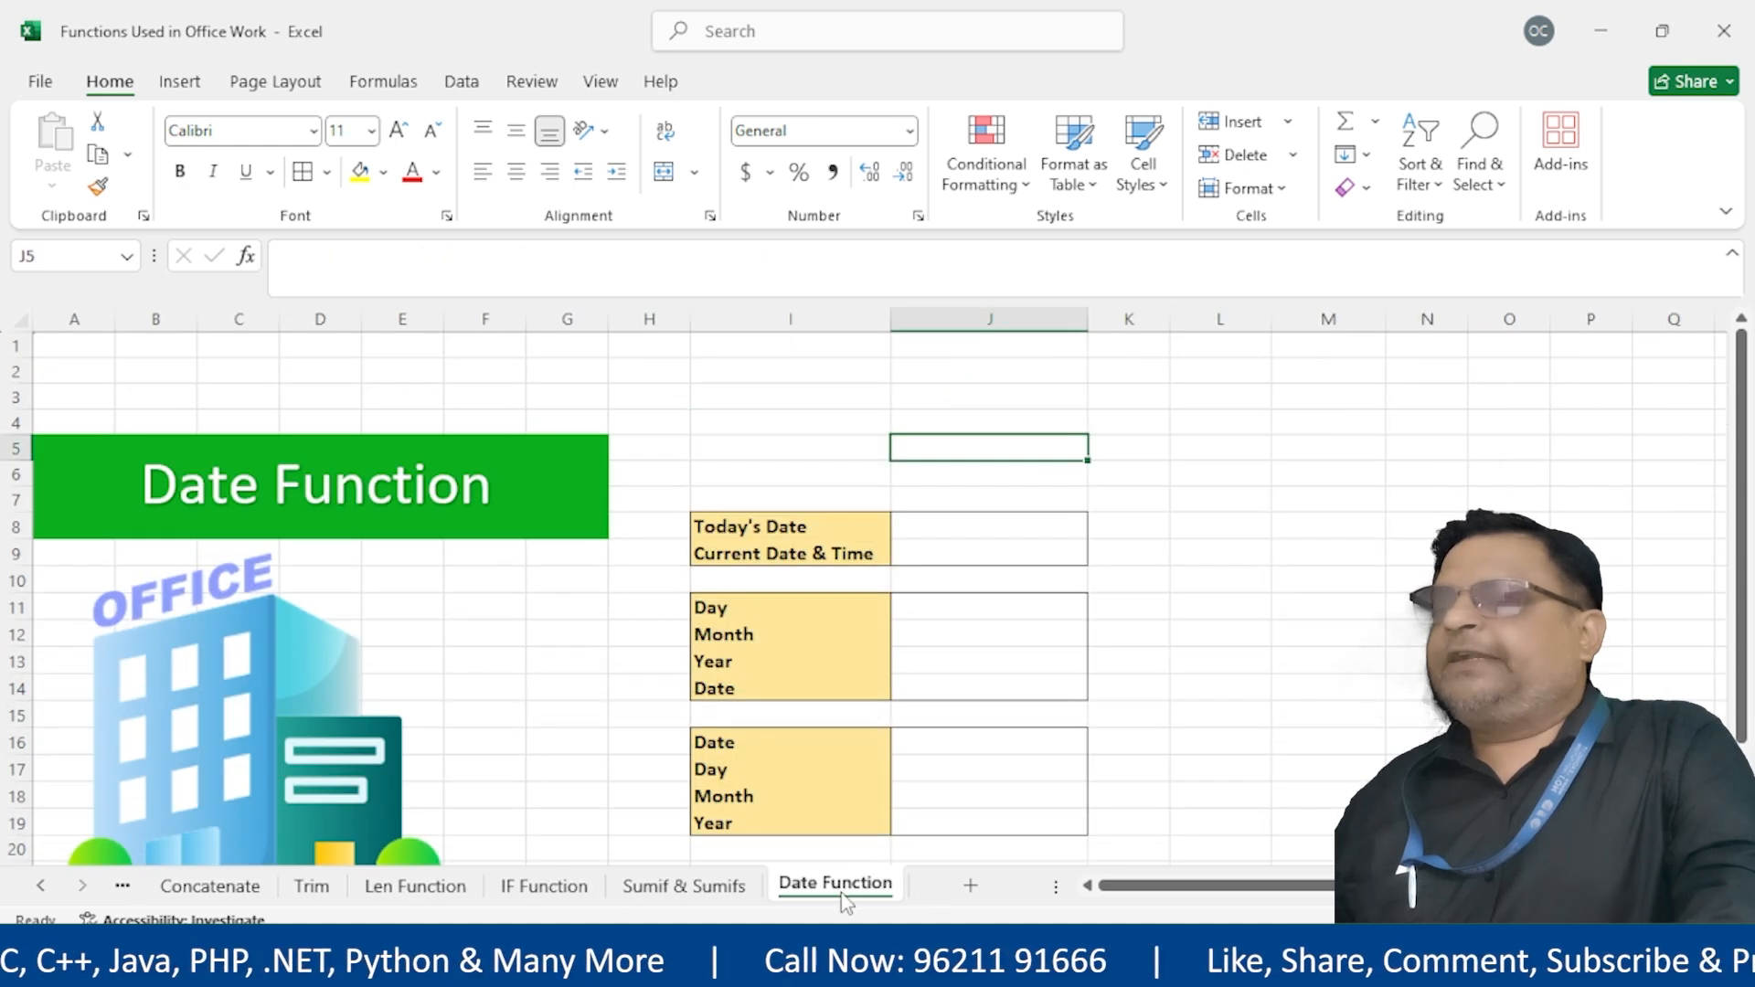
left_click(988, 521)
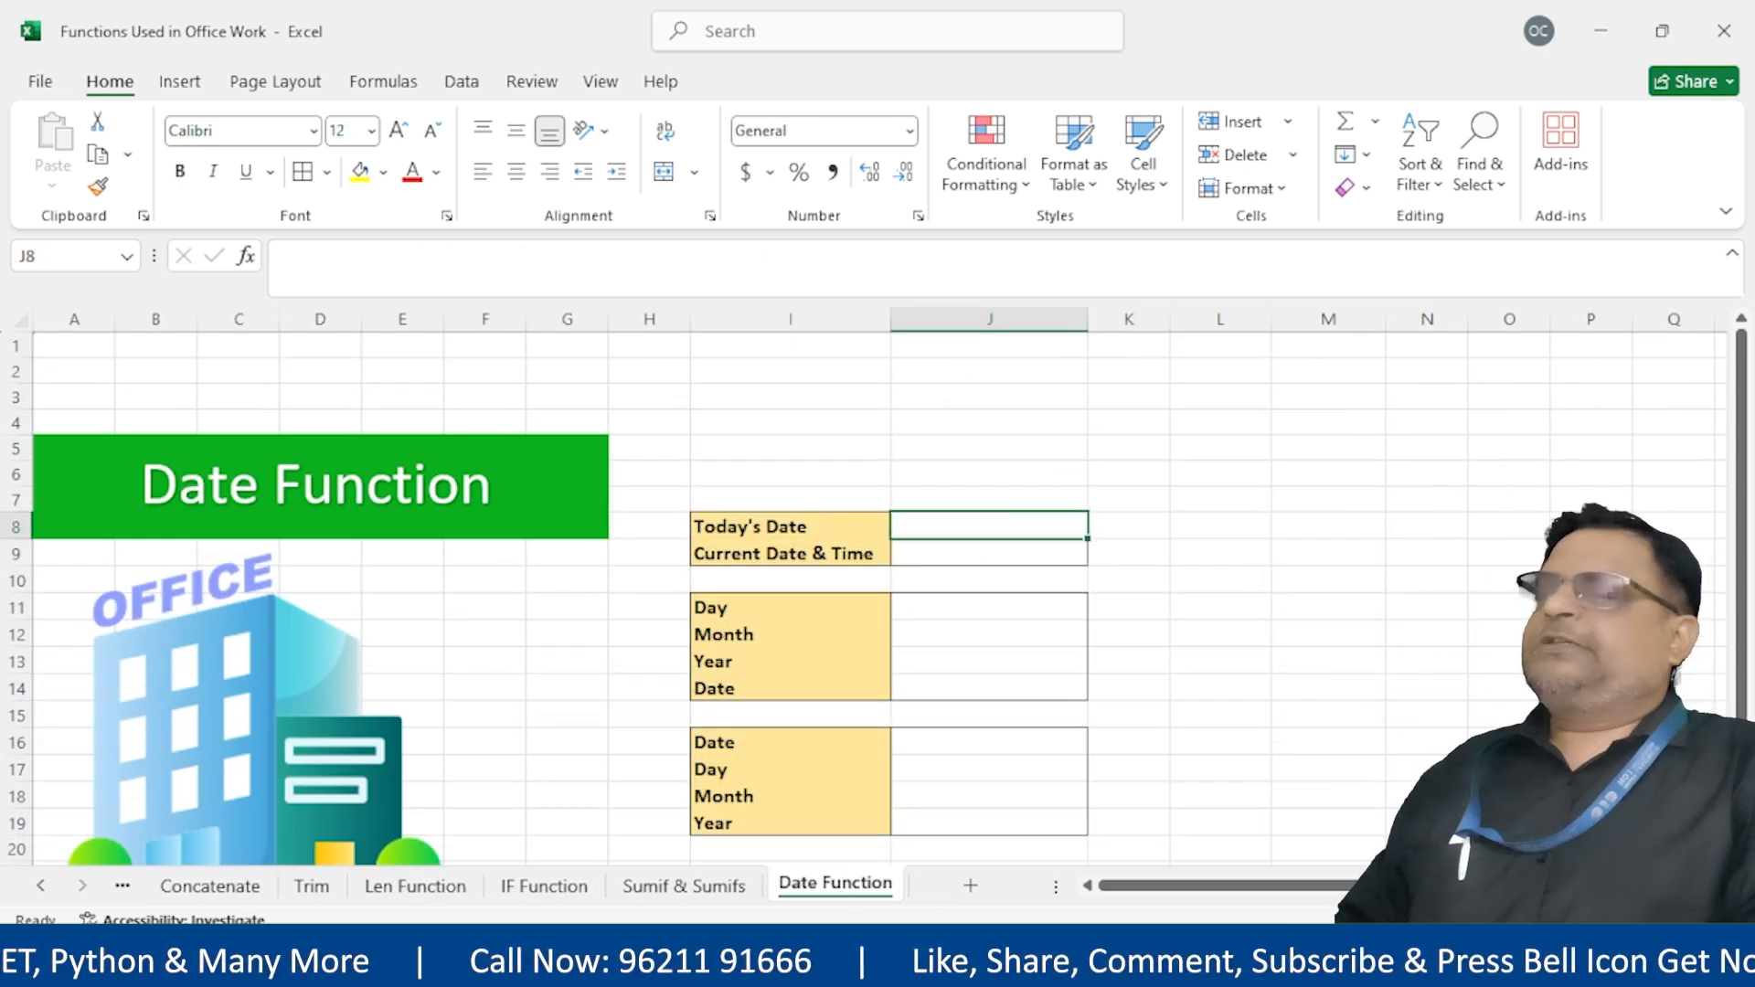
type("=")
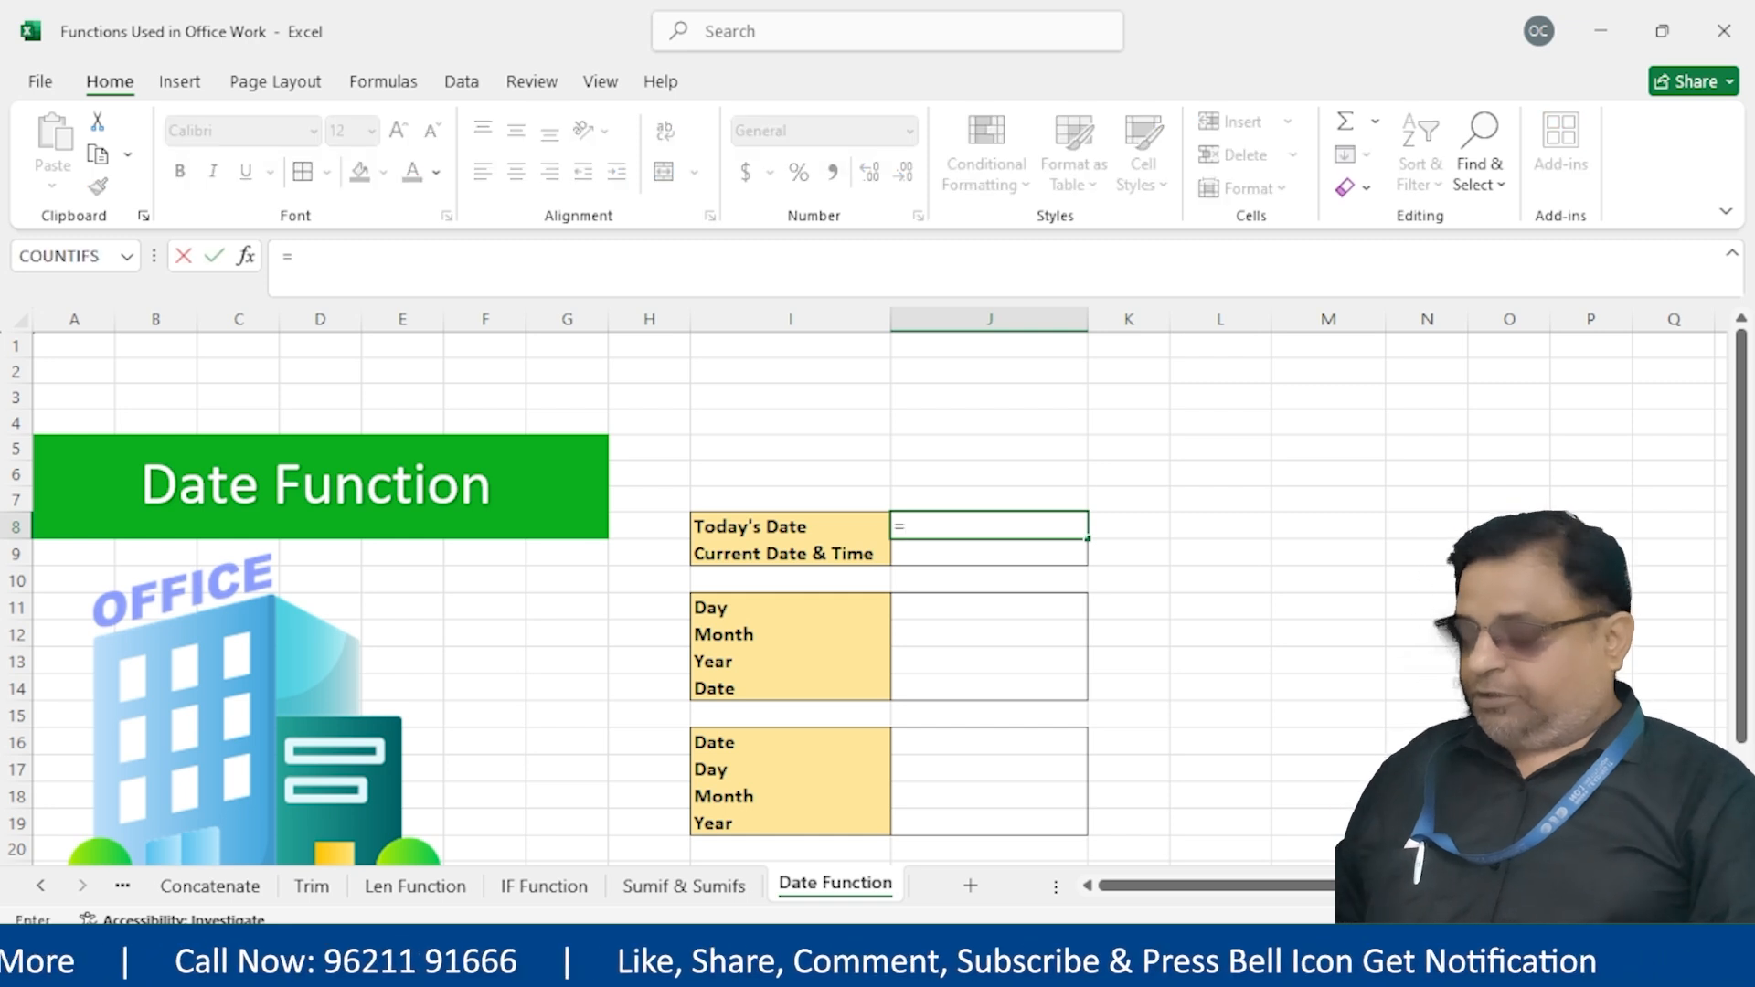
type("toda")
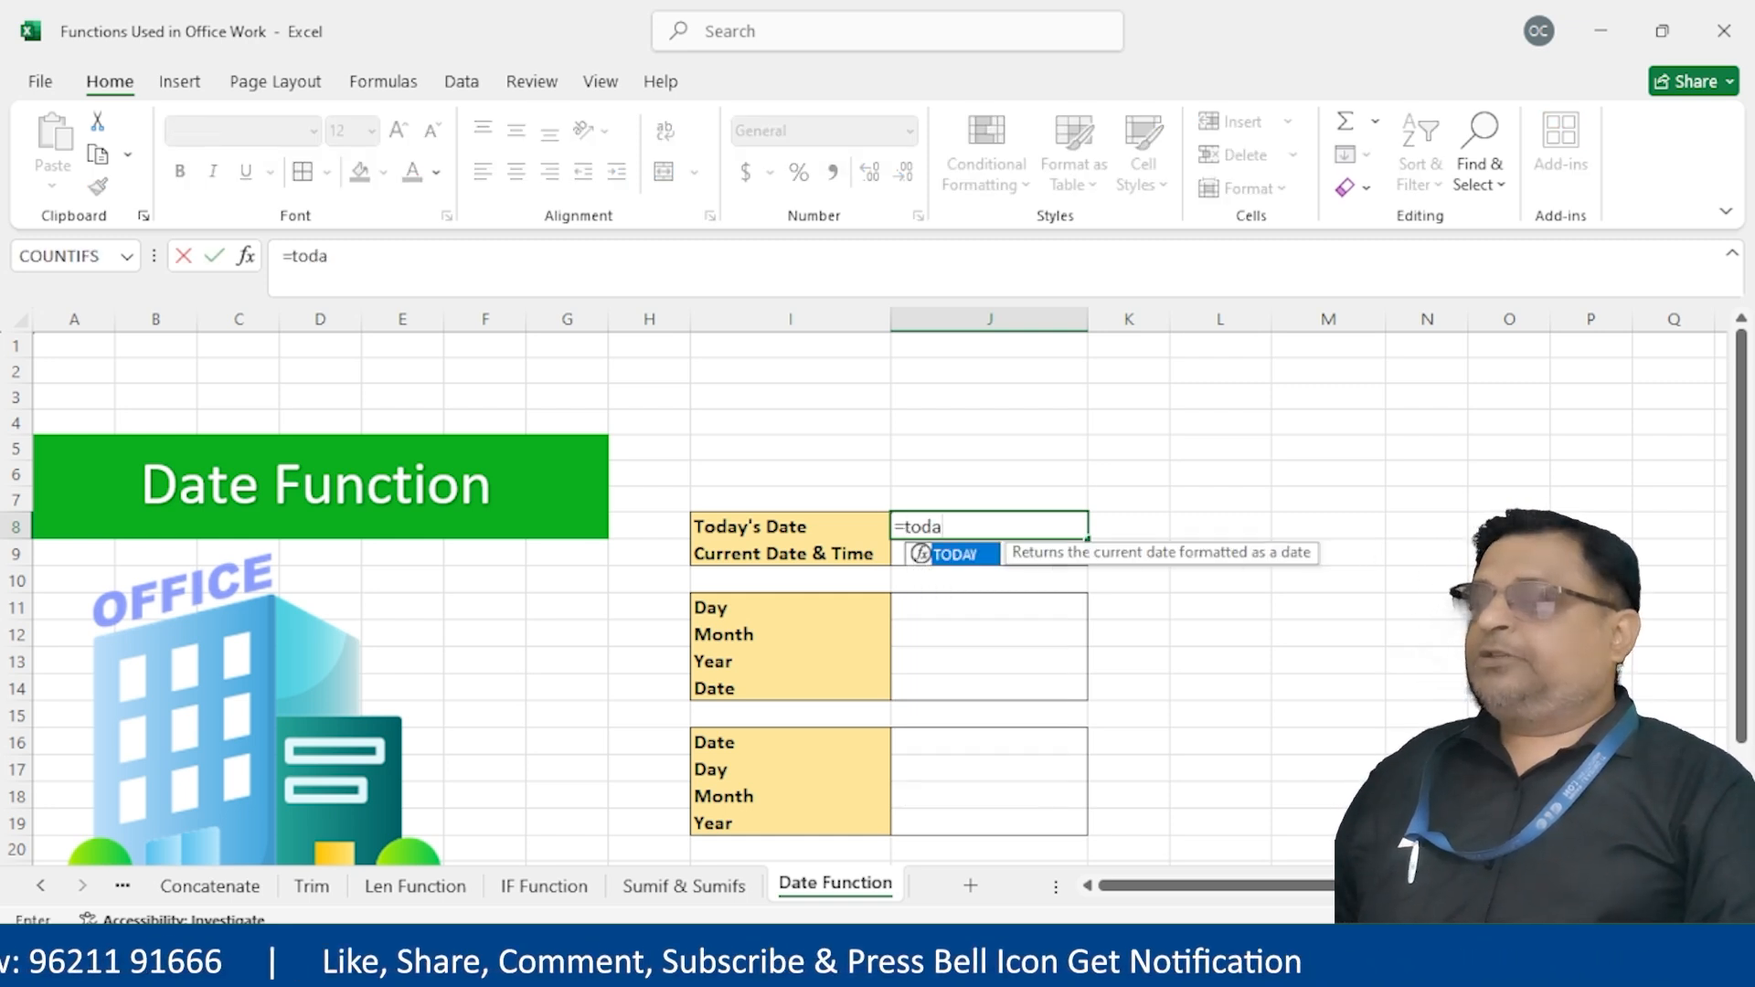
Enter =TODAY() in J8, removing an extra parenthesis, so it shows 3/13/2025
key("Tab")
type("()")
key("Return")
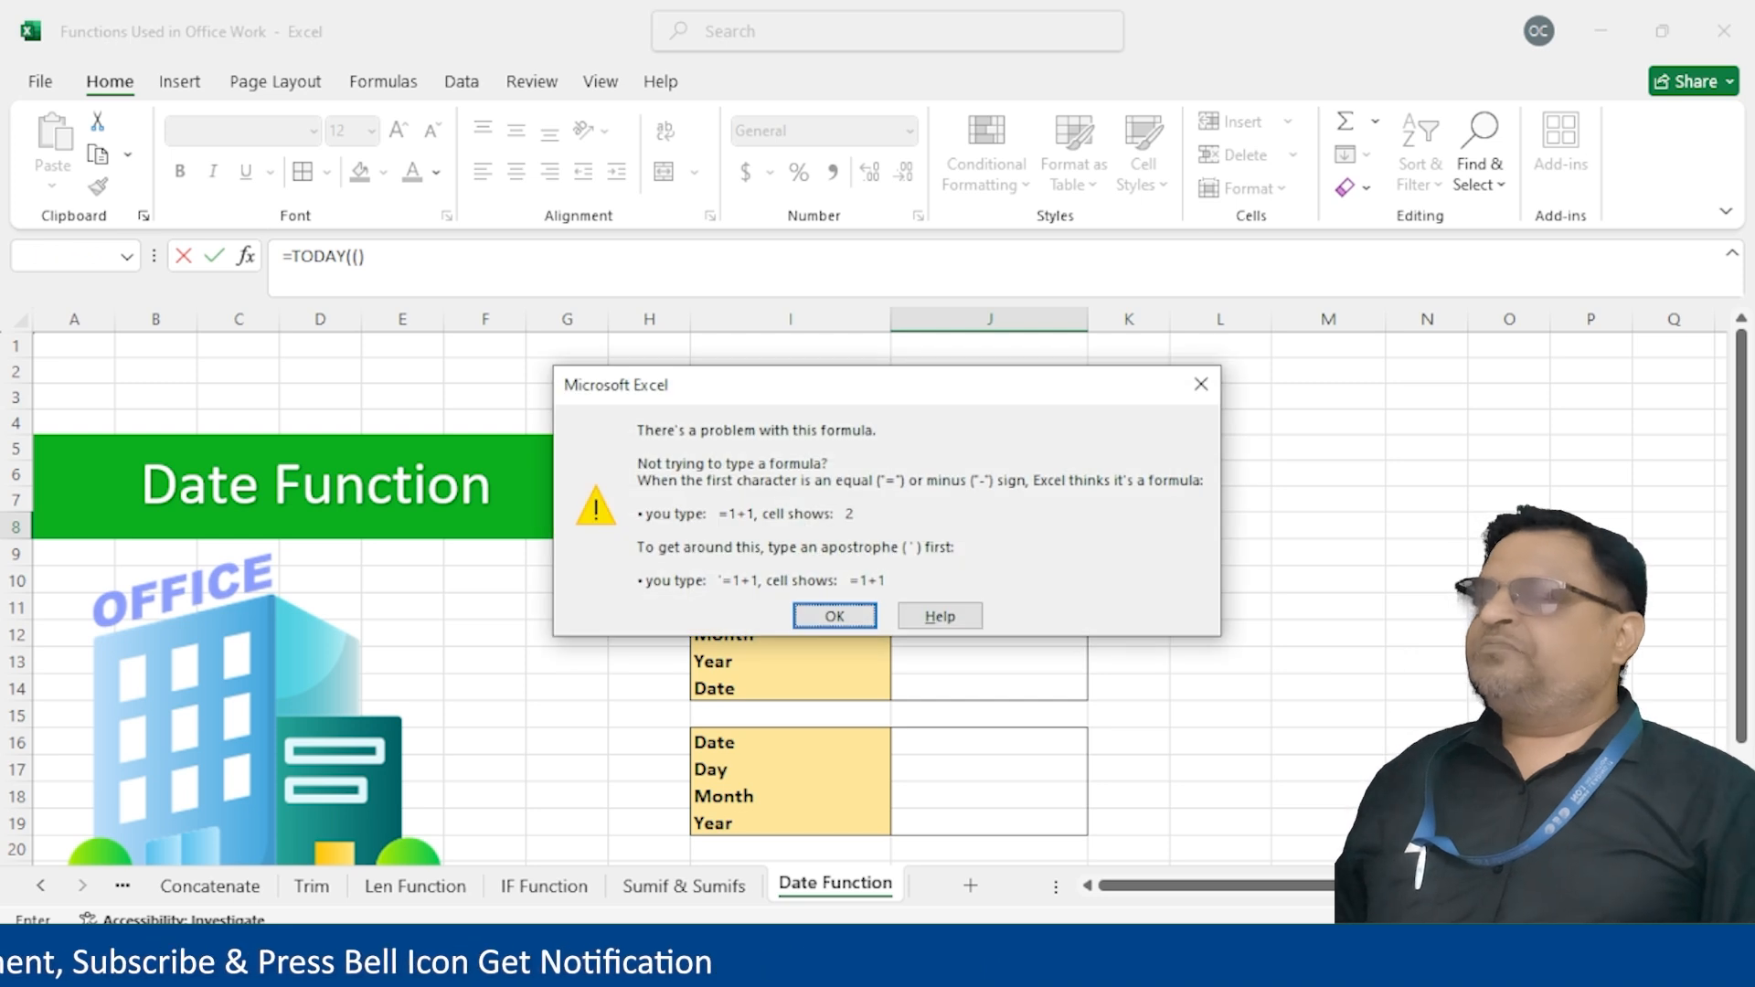
key("Return")
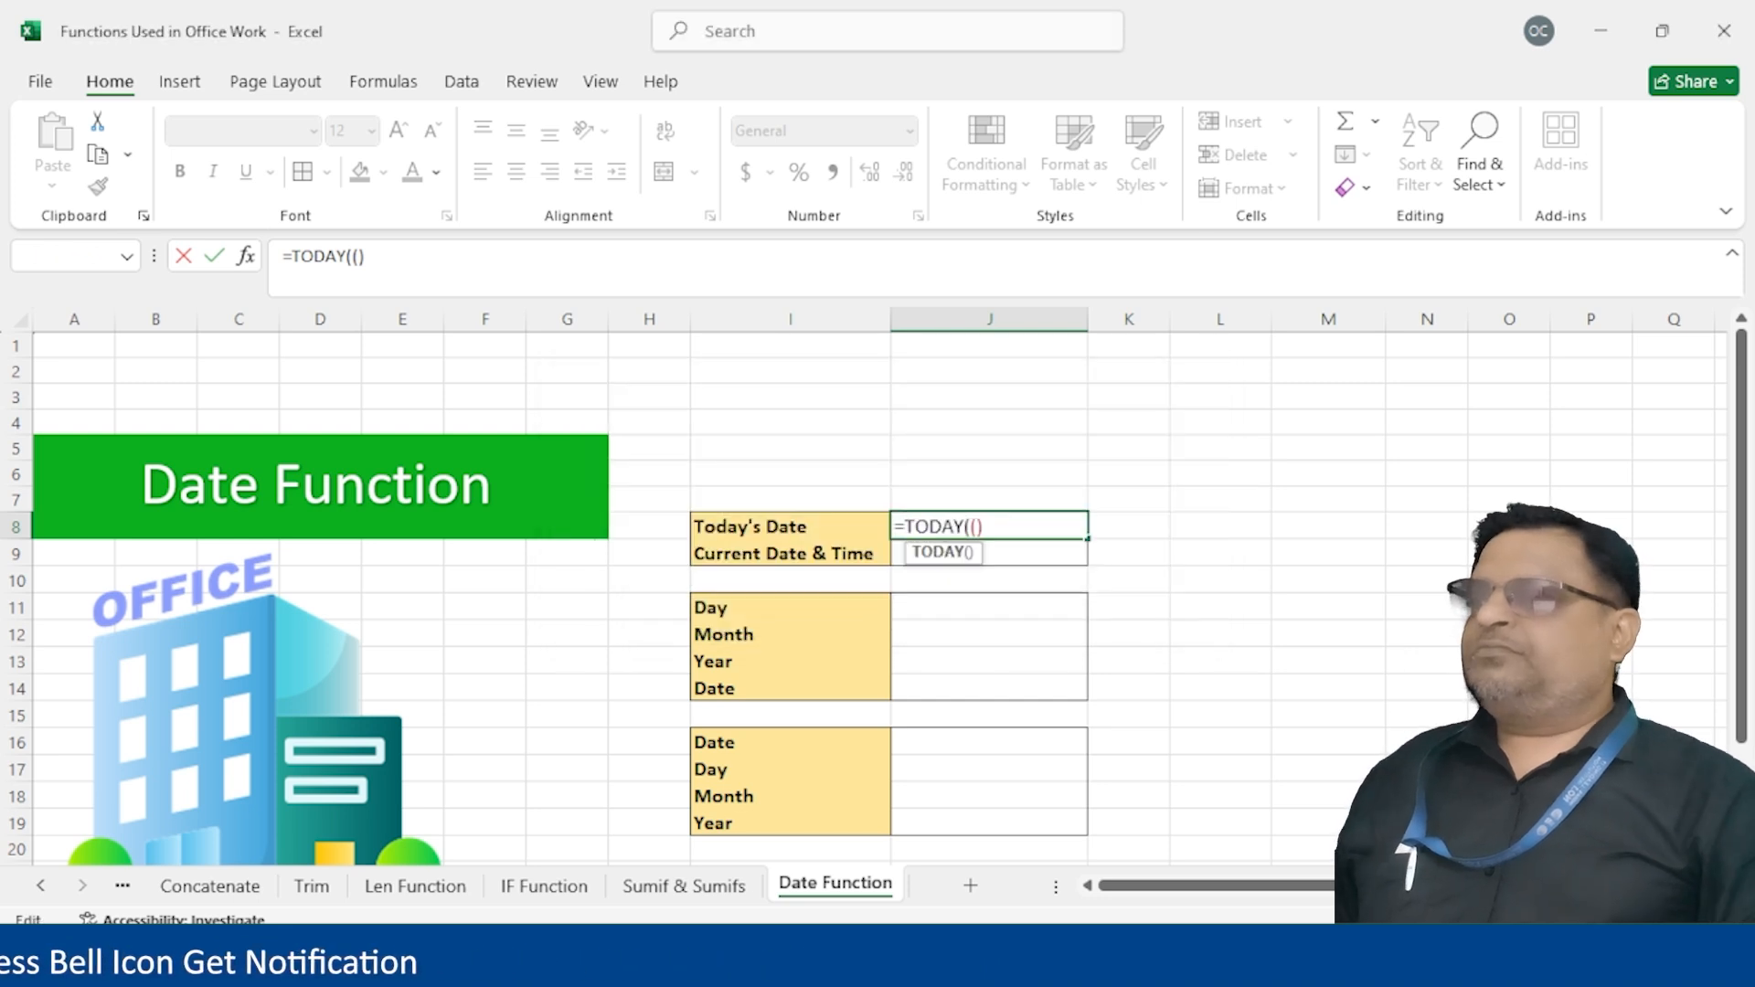
key("BackSpace")
key("Return")
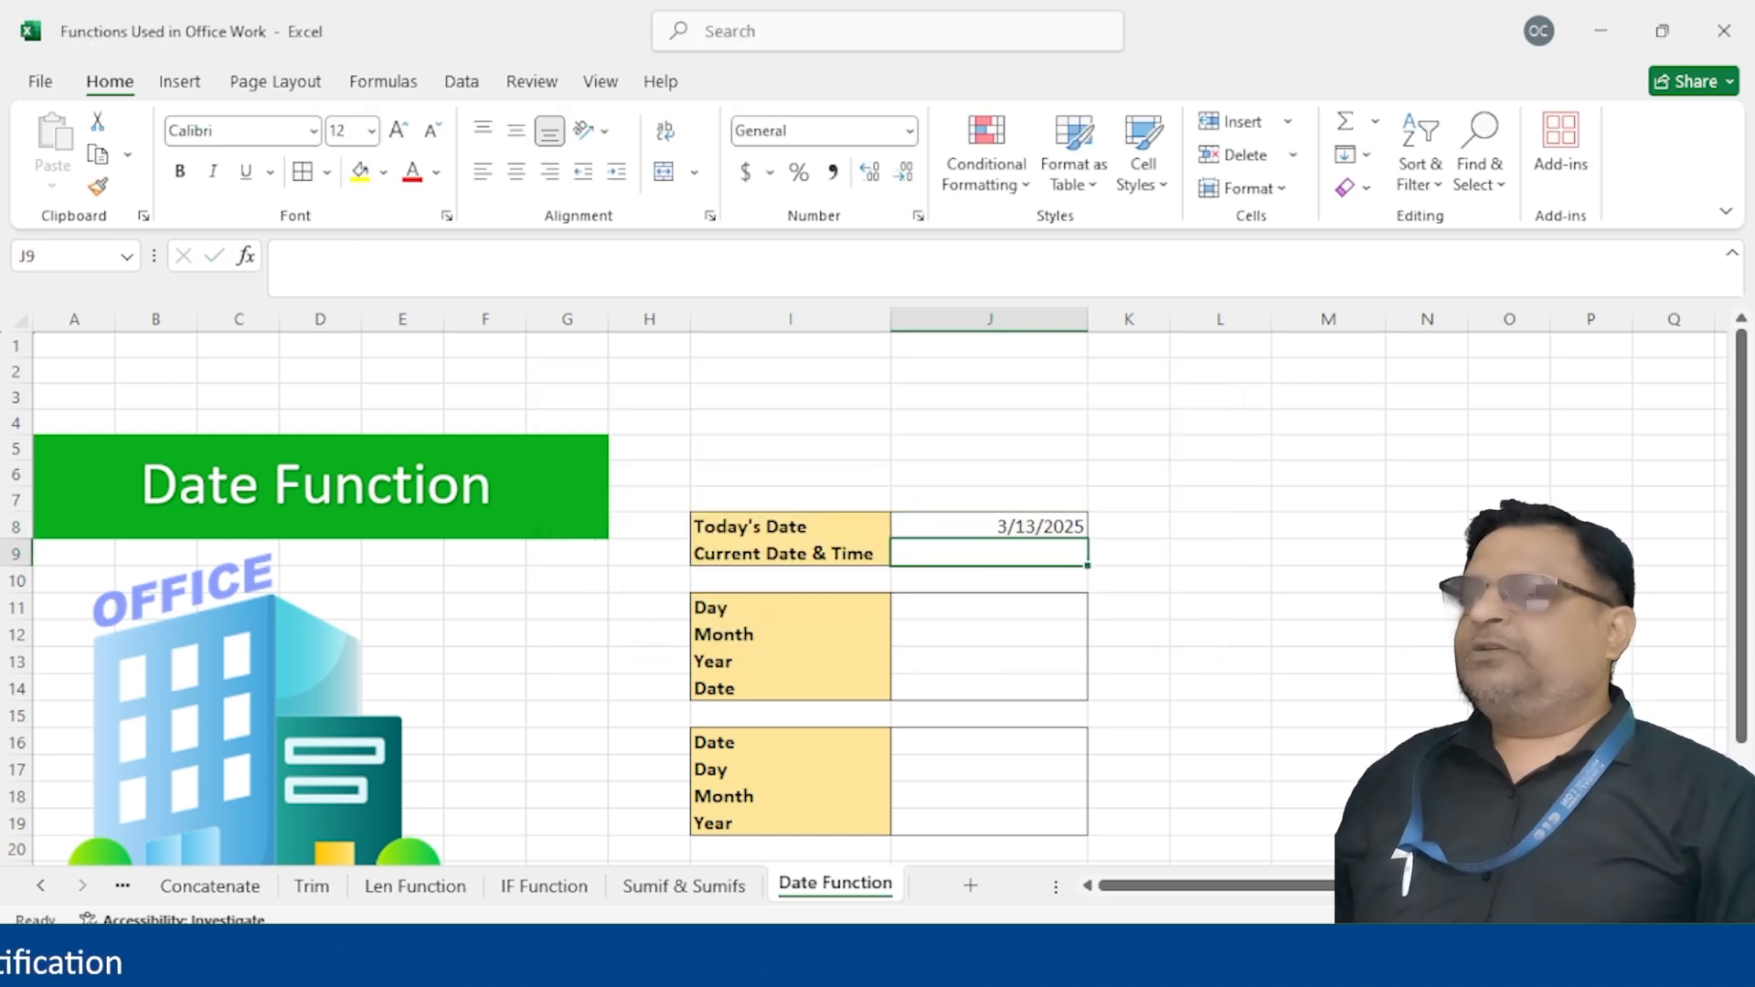
key("Up")
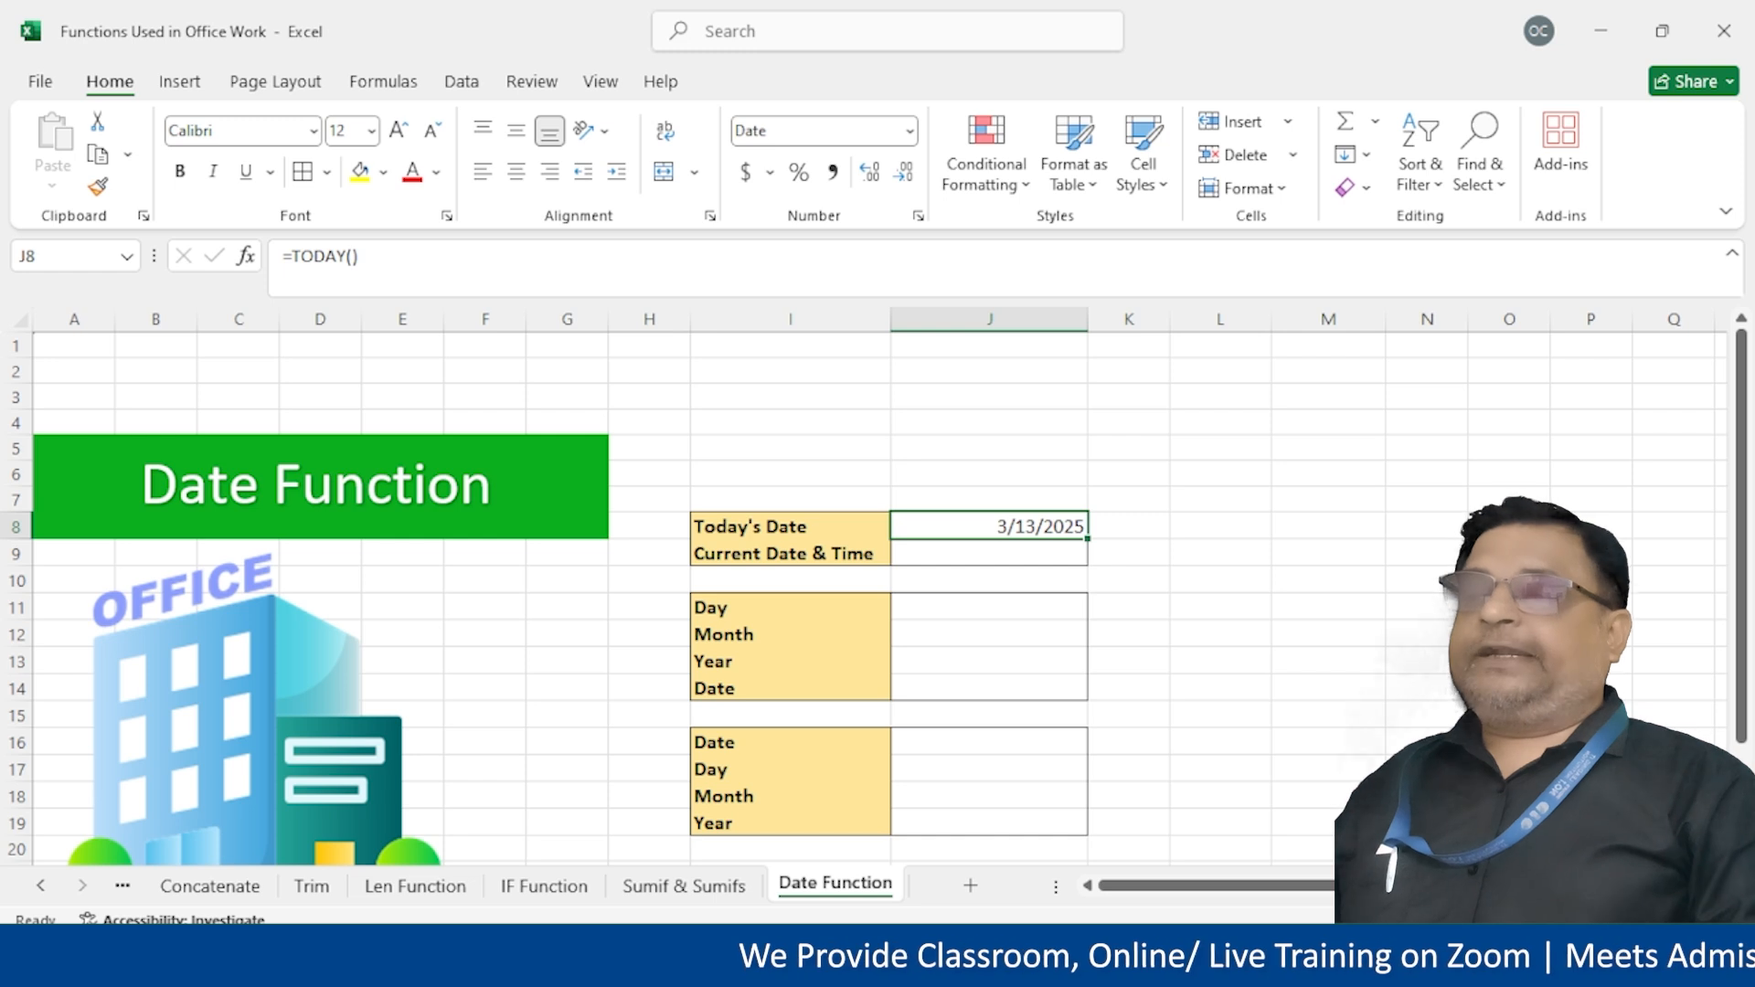
left_click(971, 561)
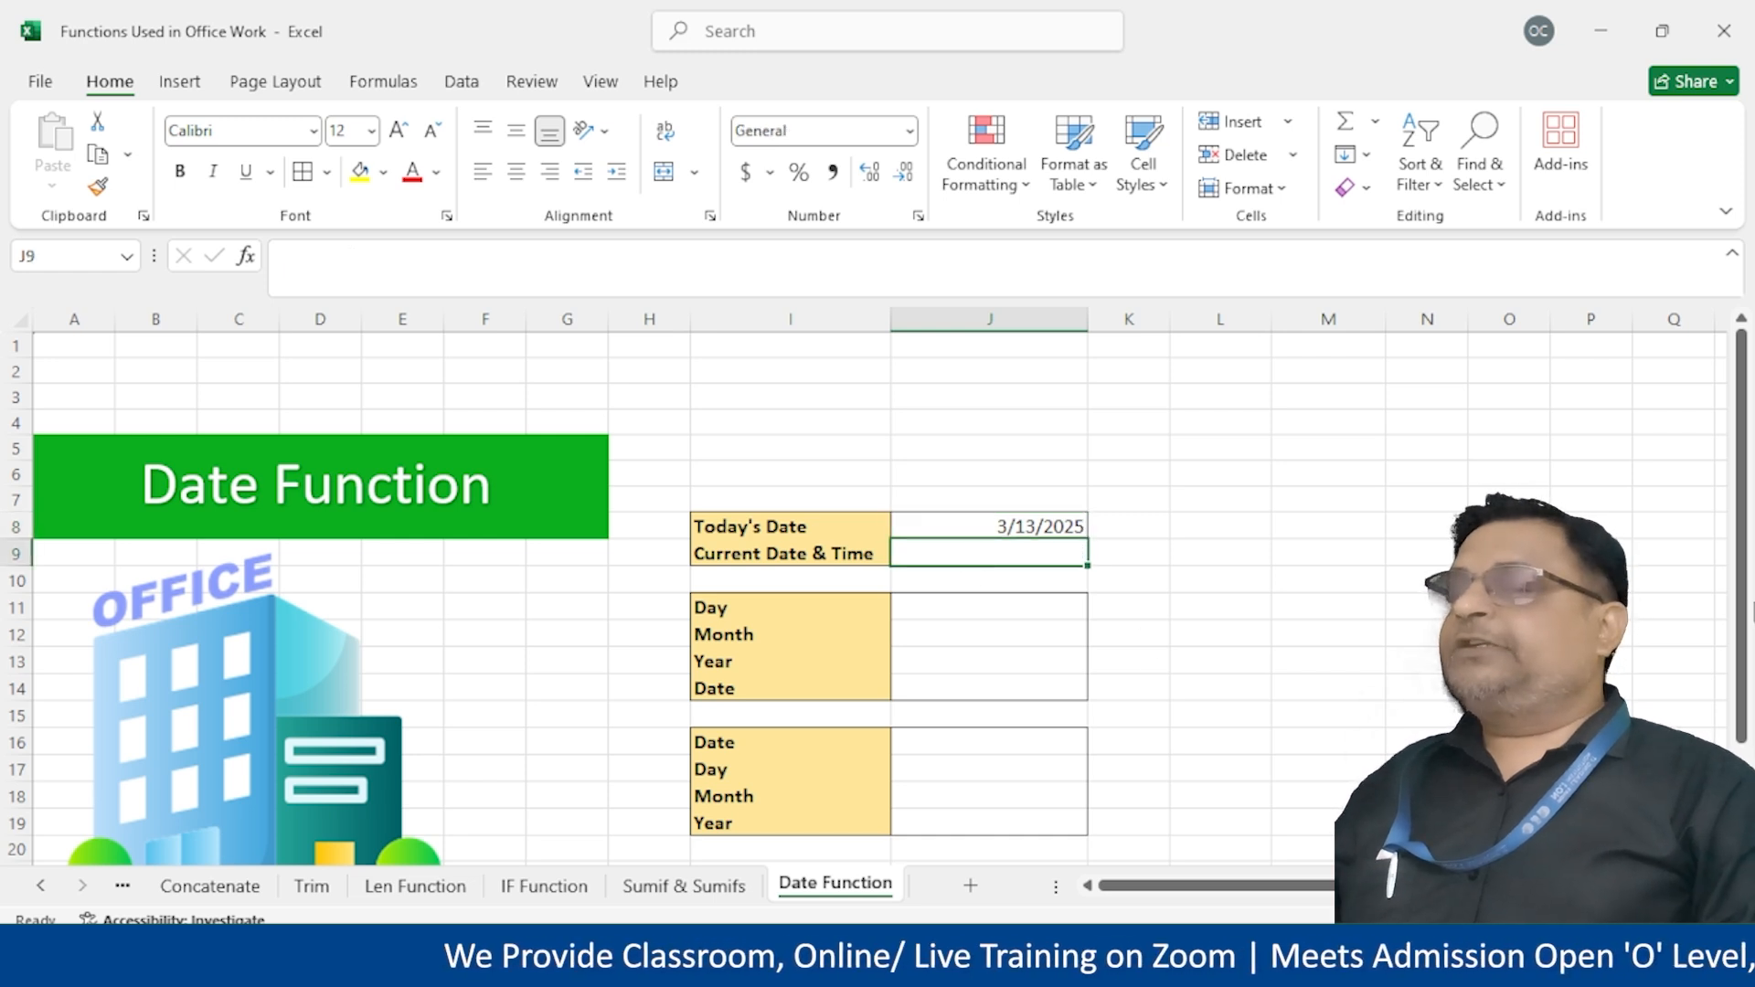
Enter =NOW() in J9 so Current Date & Time shows 3/13/2025 17:30
type("=nwo")
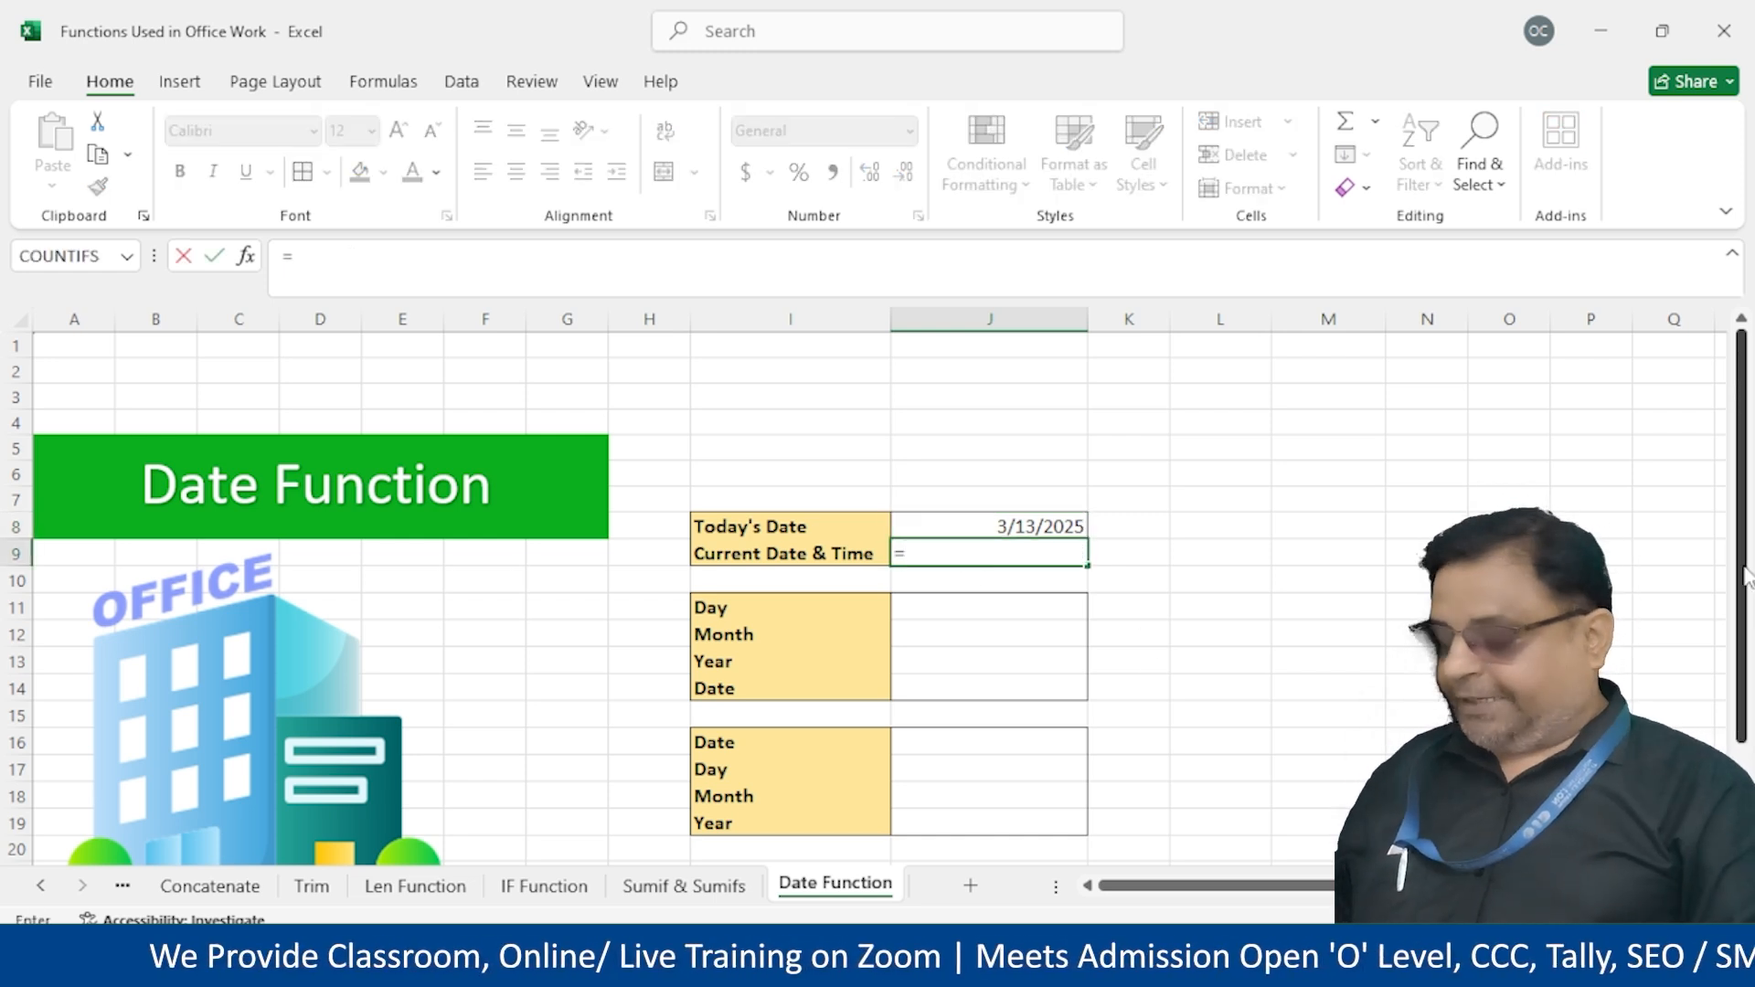
key("BackSpace")
key("BackSpace")
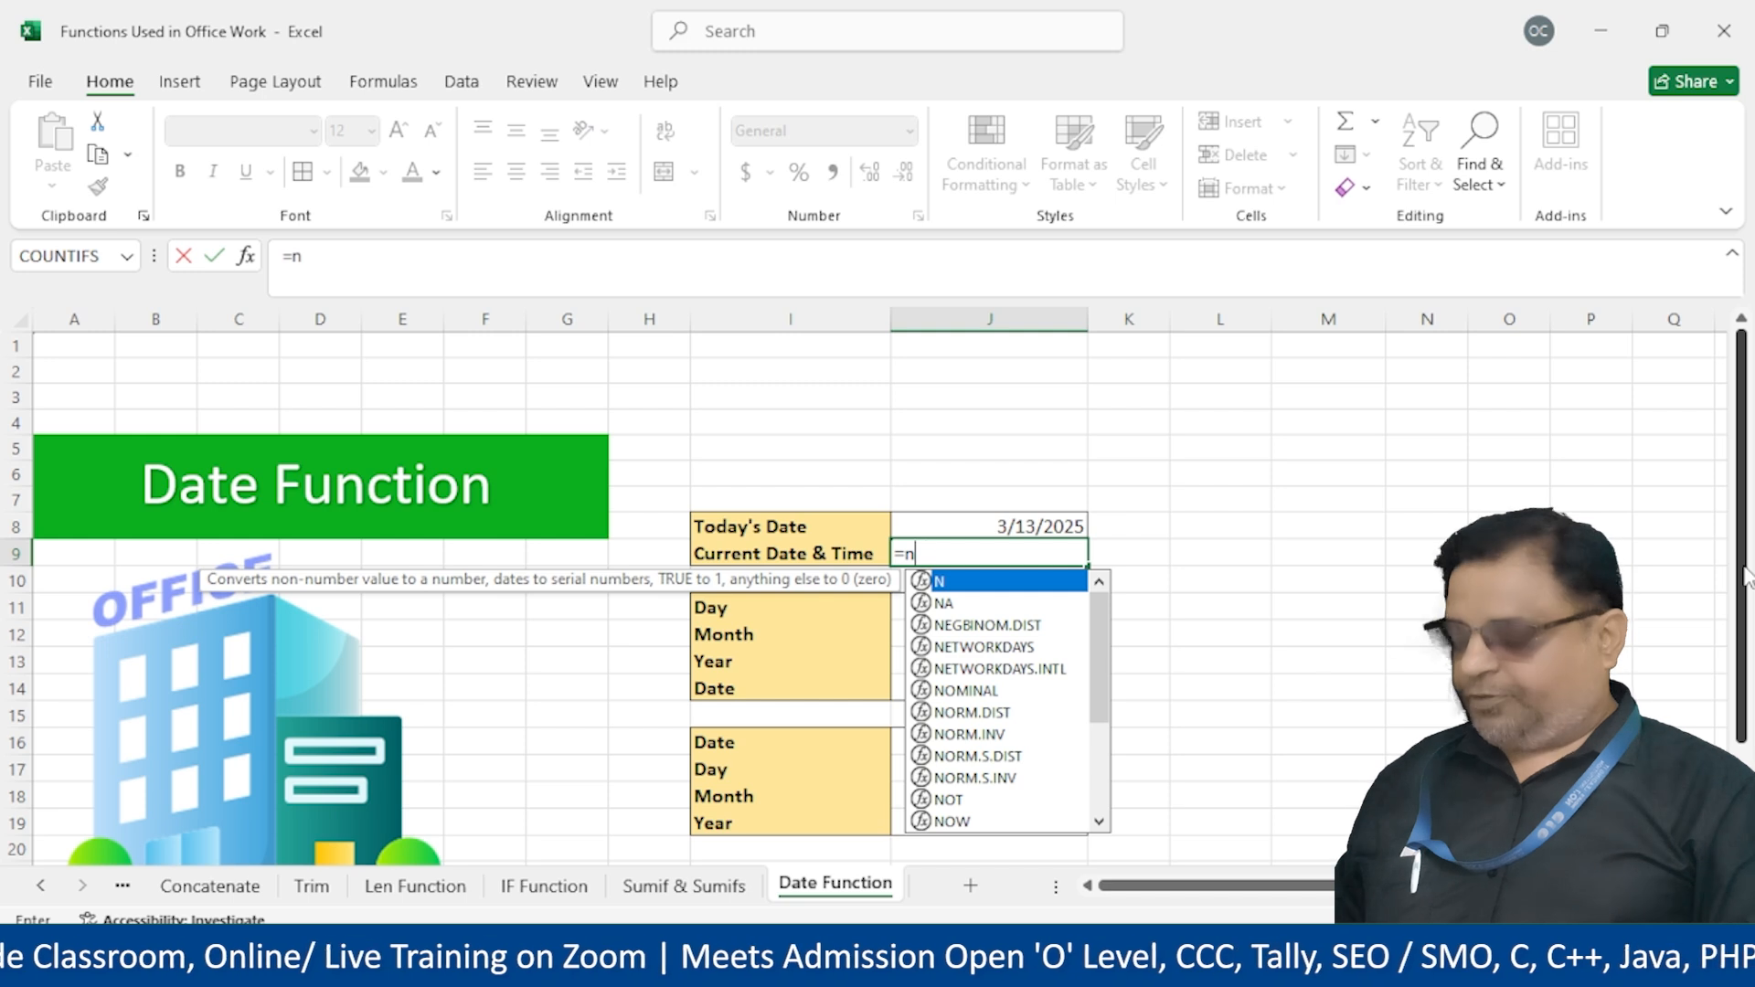
type("ow()")
key("Return")
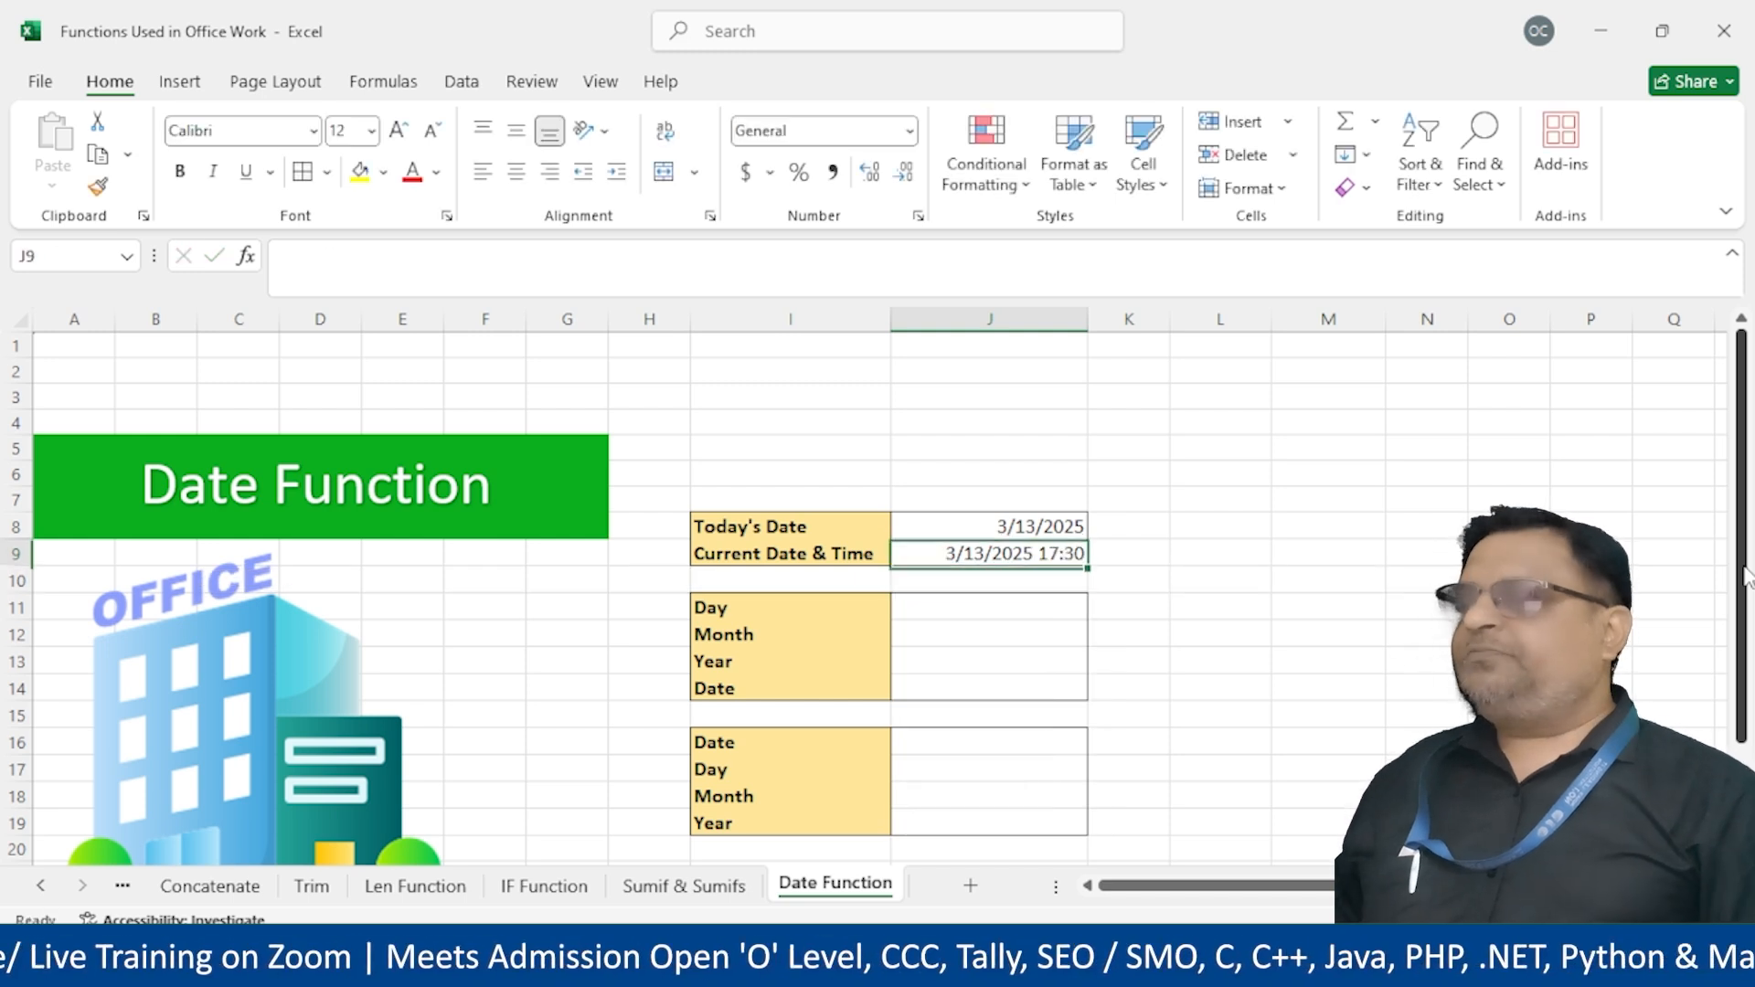
Move the selection to the Day input cell J11
key("Up")
key("Down")
key("Down")
key("Down")
key("Up")
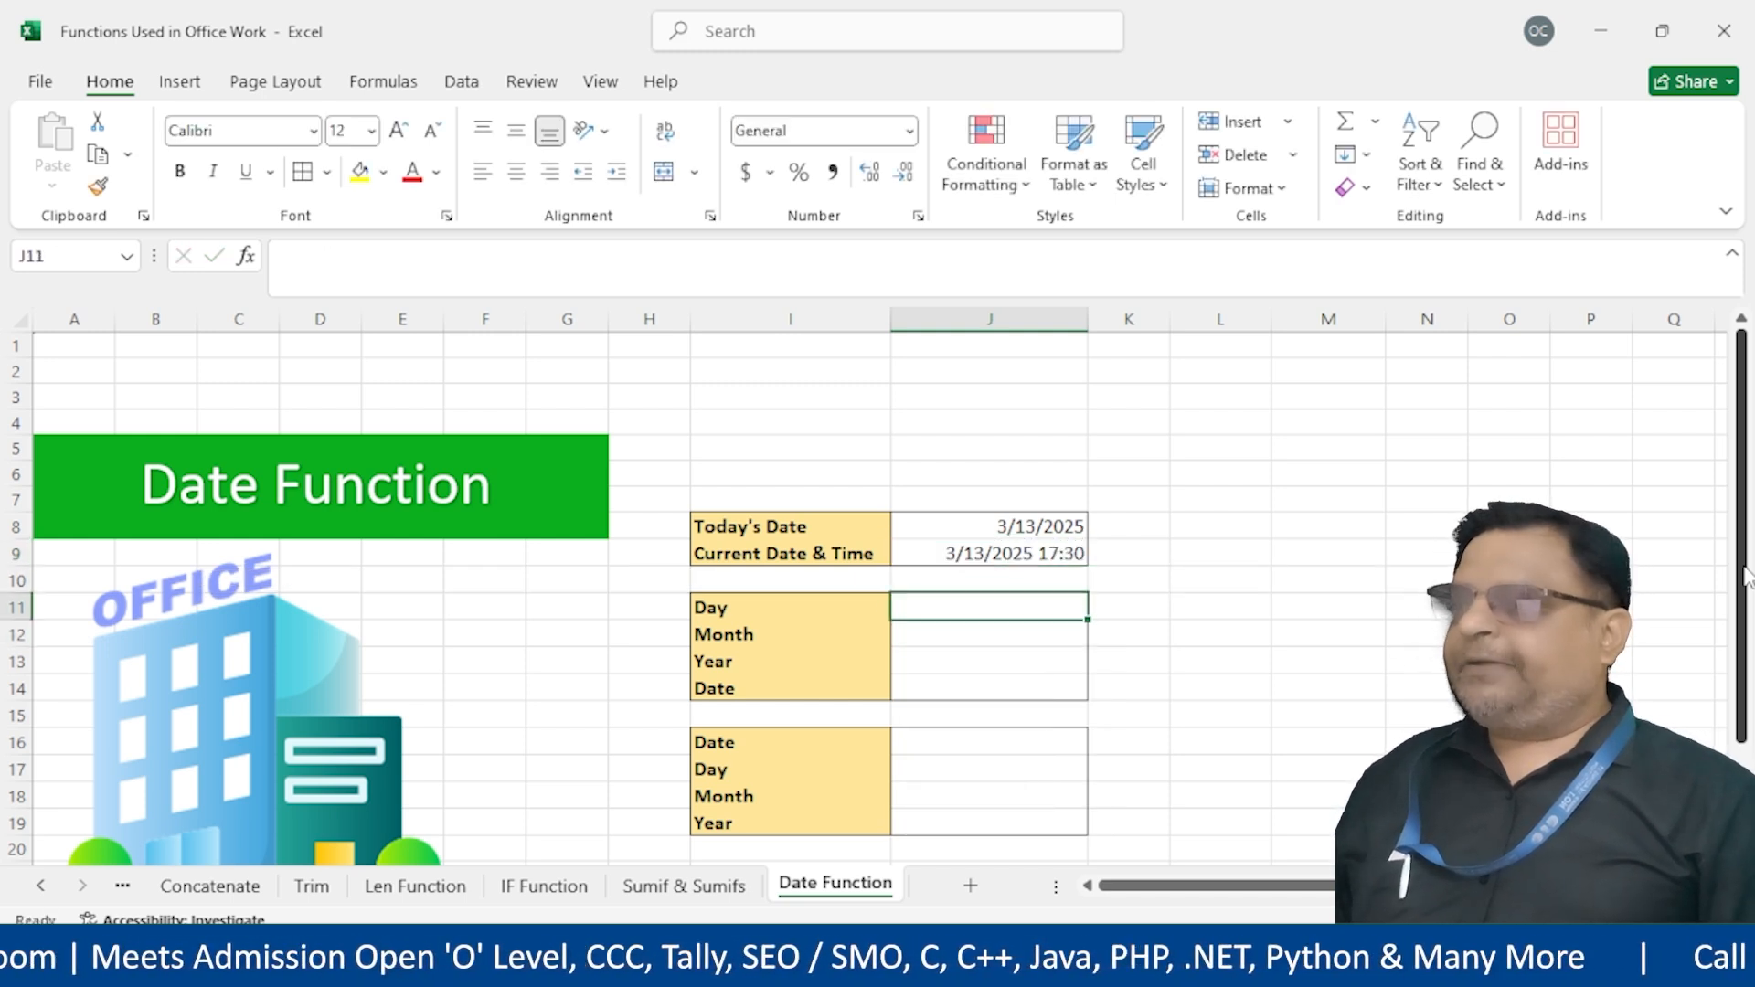
key("Down")
key("Up")
key("Down")
key("Down")
key("Down")
key("Down")
key("Up")
key("Up")
key("Up")
key("Up")
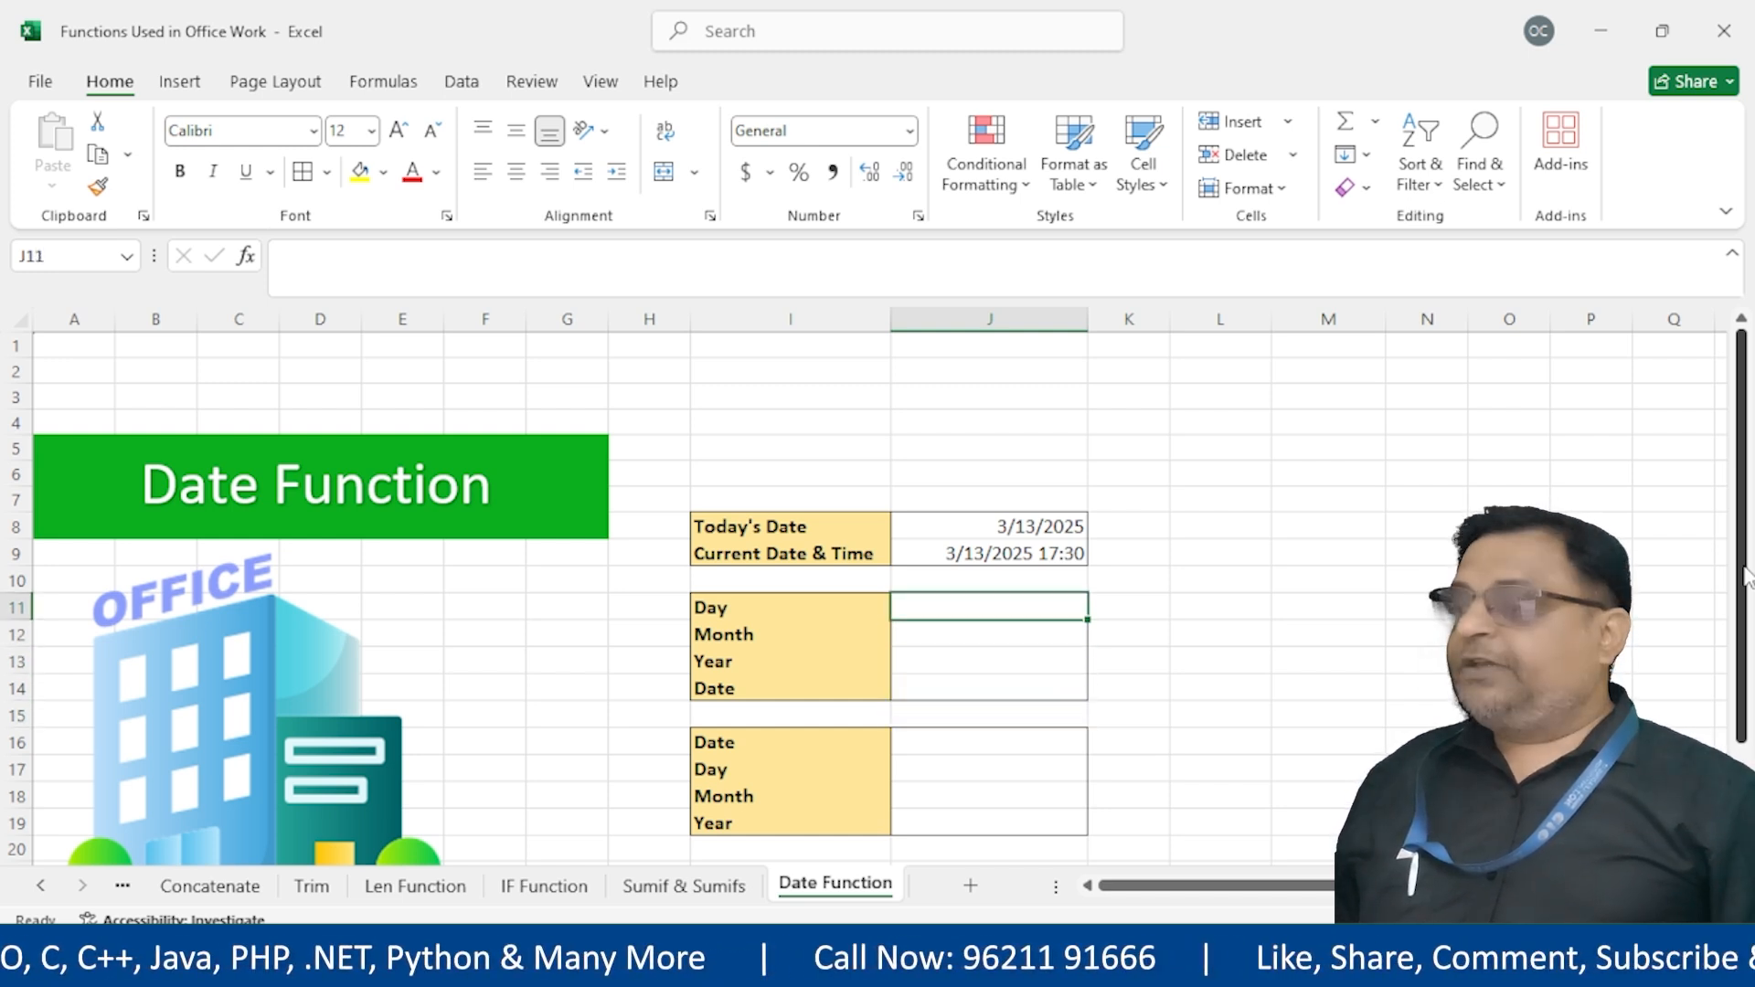
Enter Day 25, Month 12 and Year 2024 in J11, J12 and J13
type("25")
key("Return")
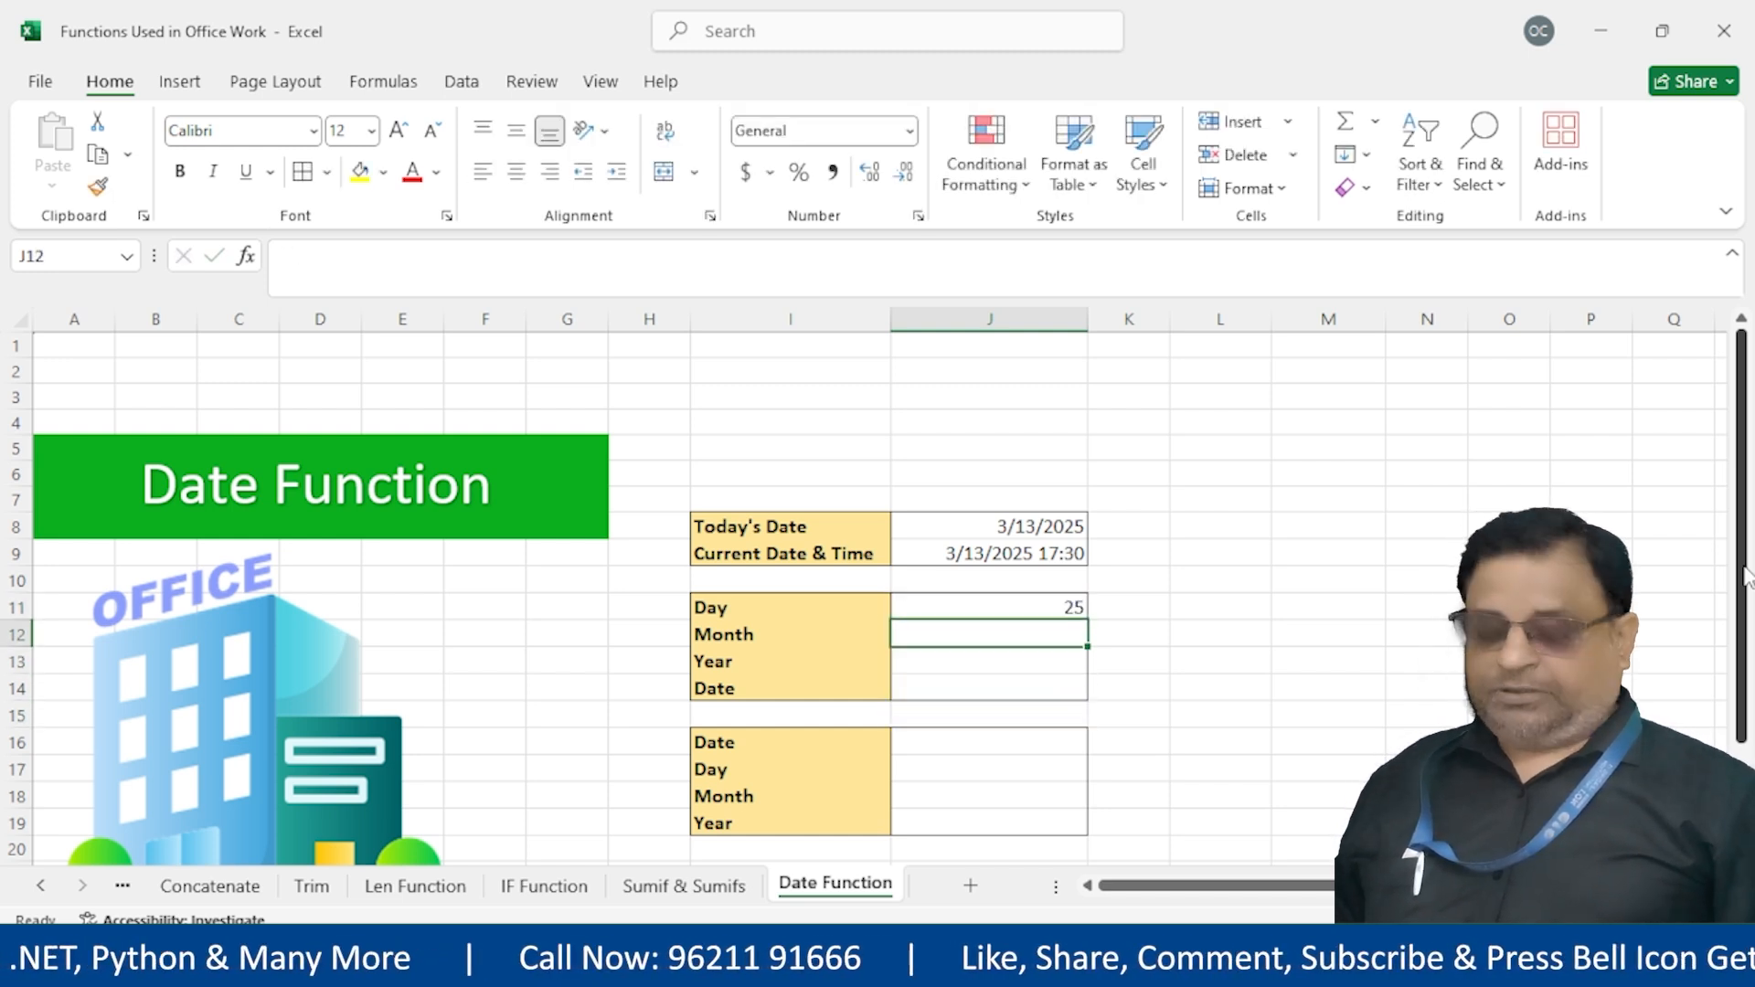
type("12")
key("Return")
type("2")
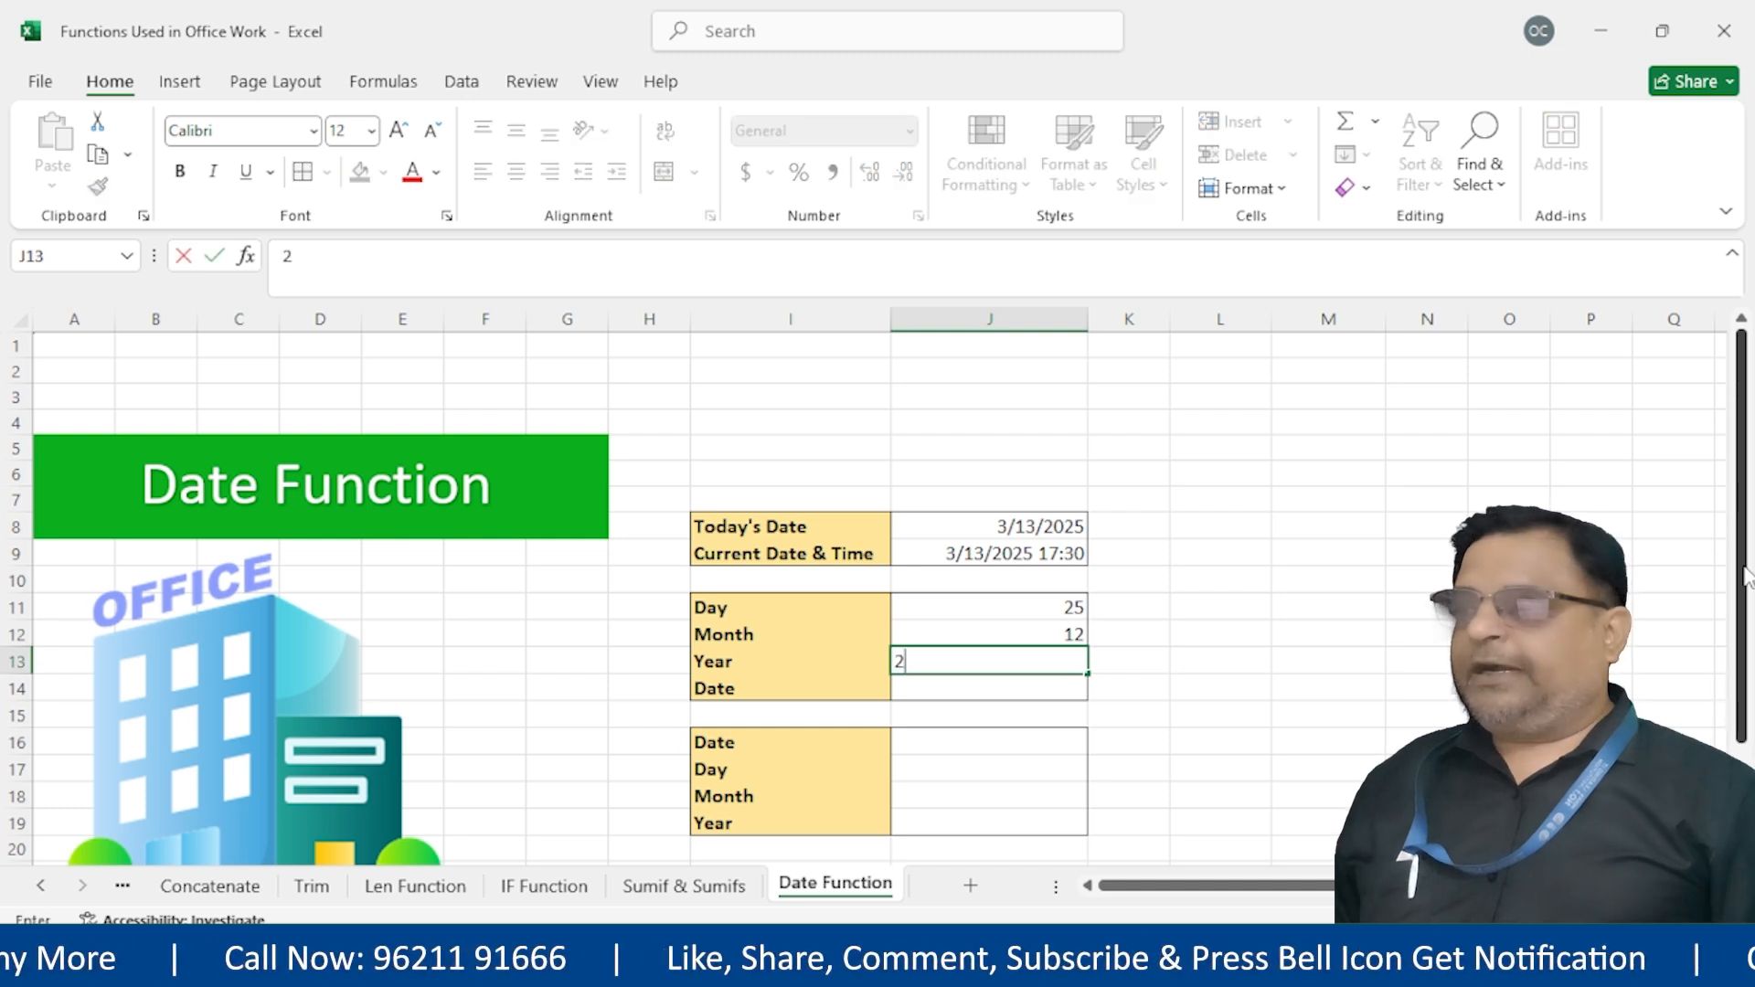
key("Escape")
key("Up")
key("Up")
key("Down")
key("Up")
key("Down")
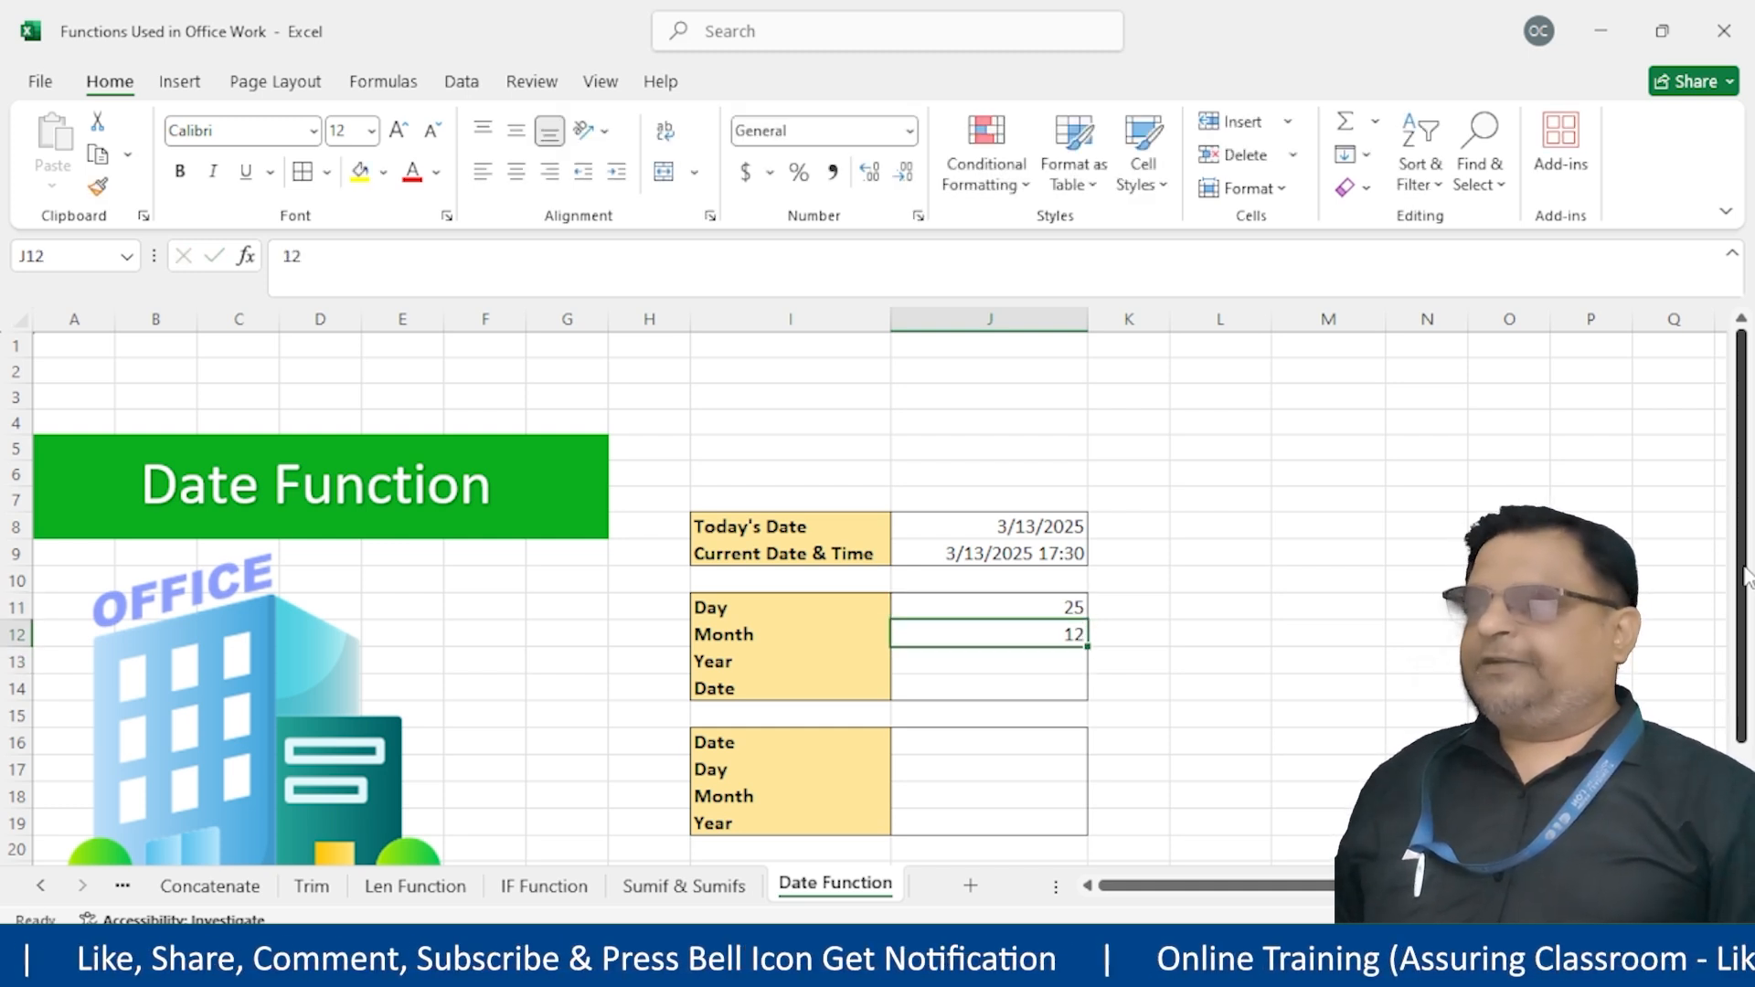
key("Down")
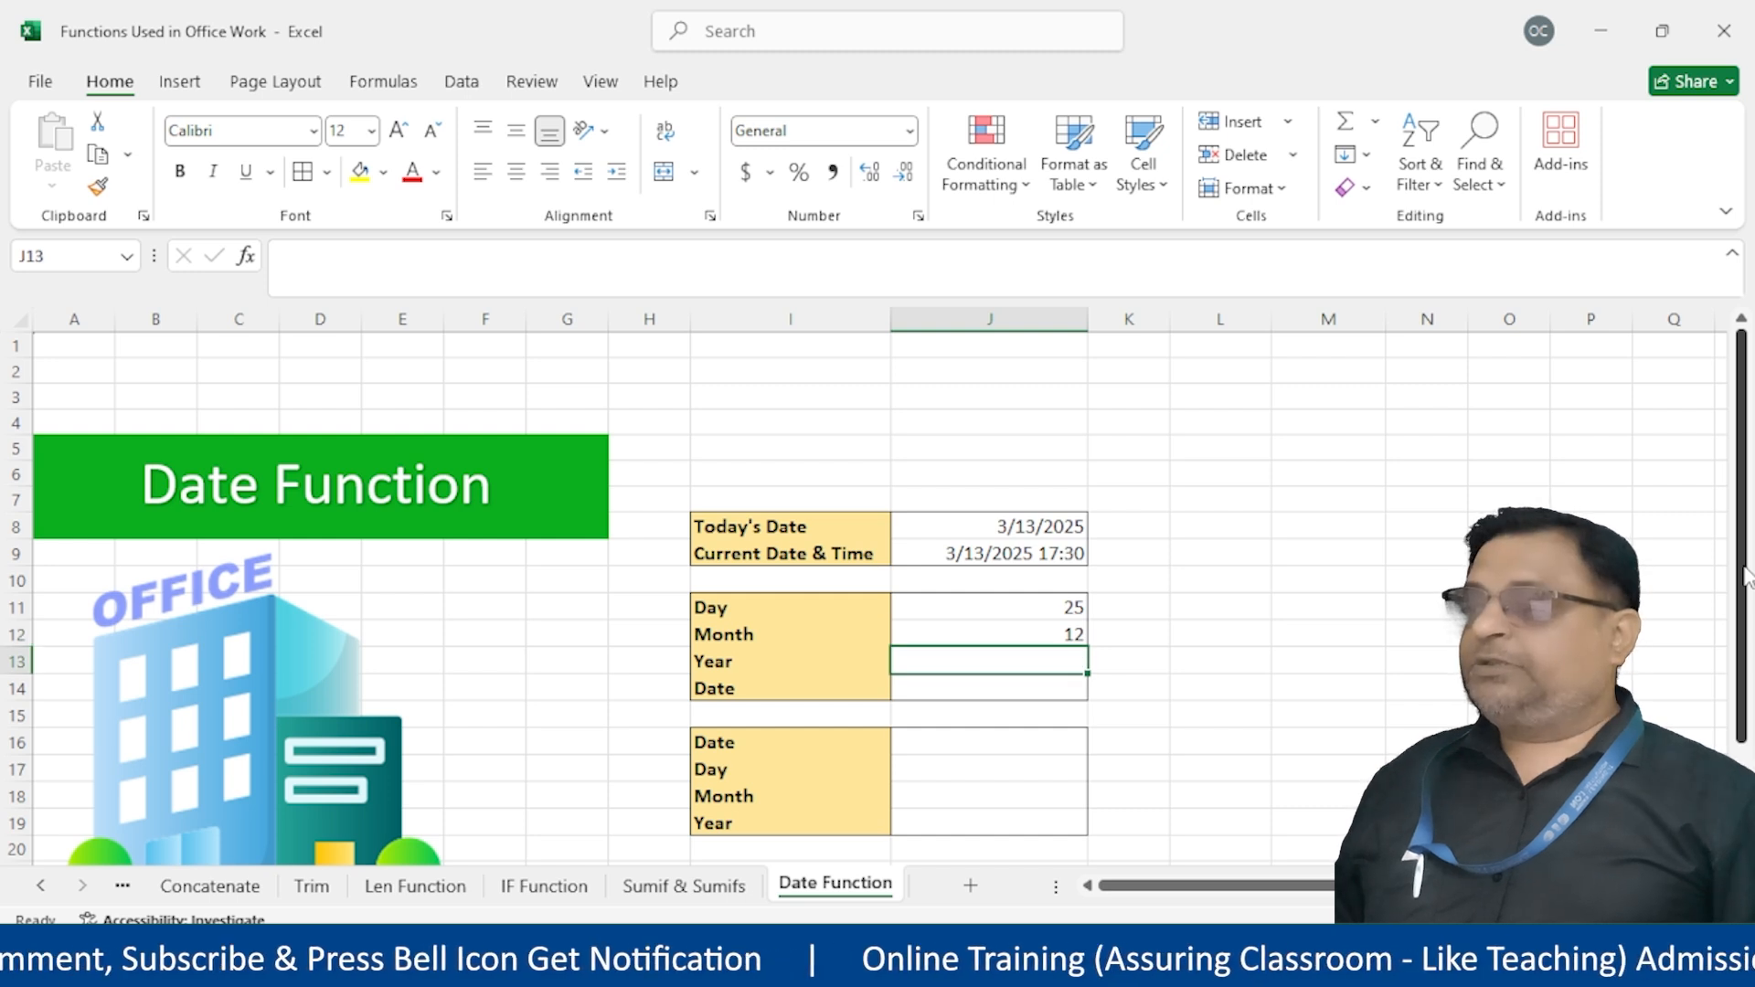
type("2024")
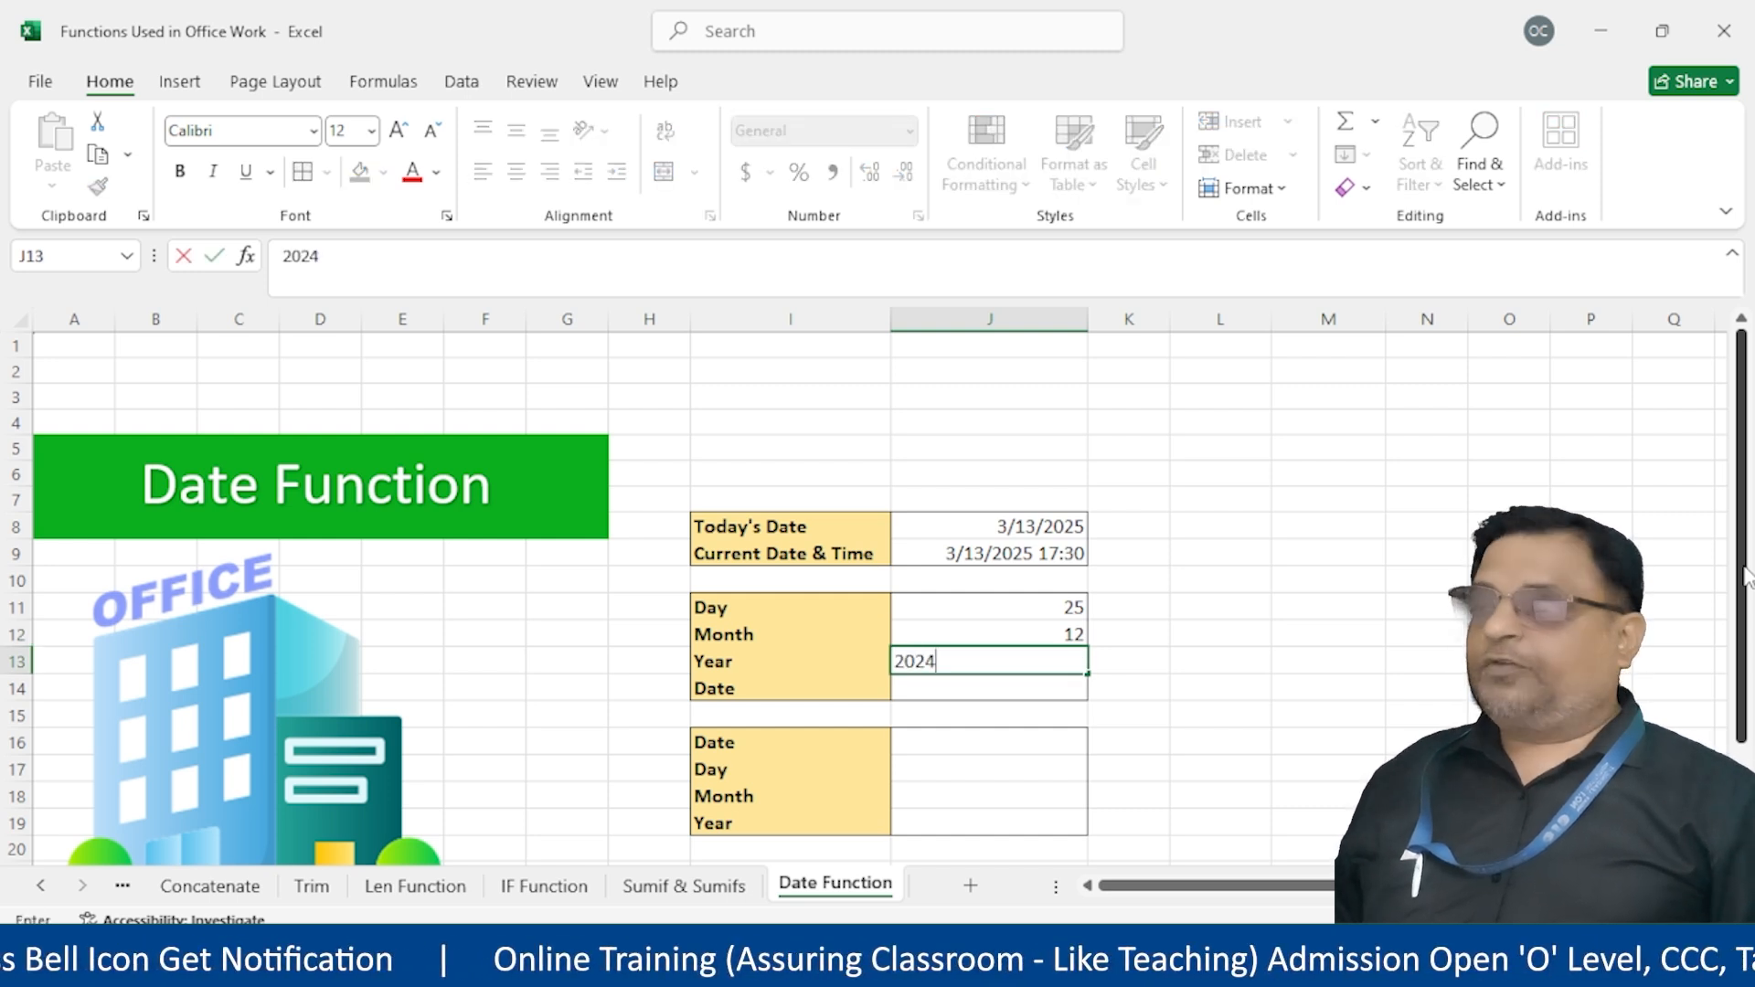
key("Return")
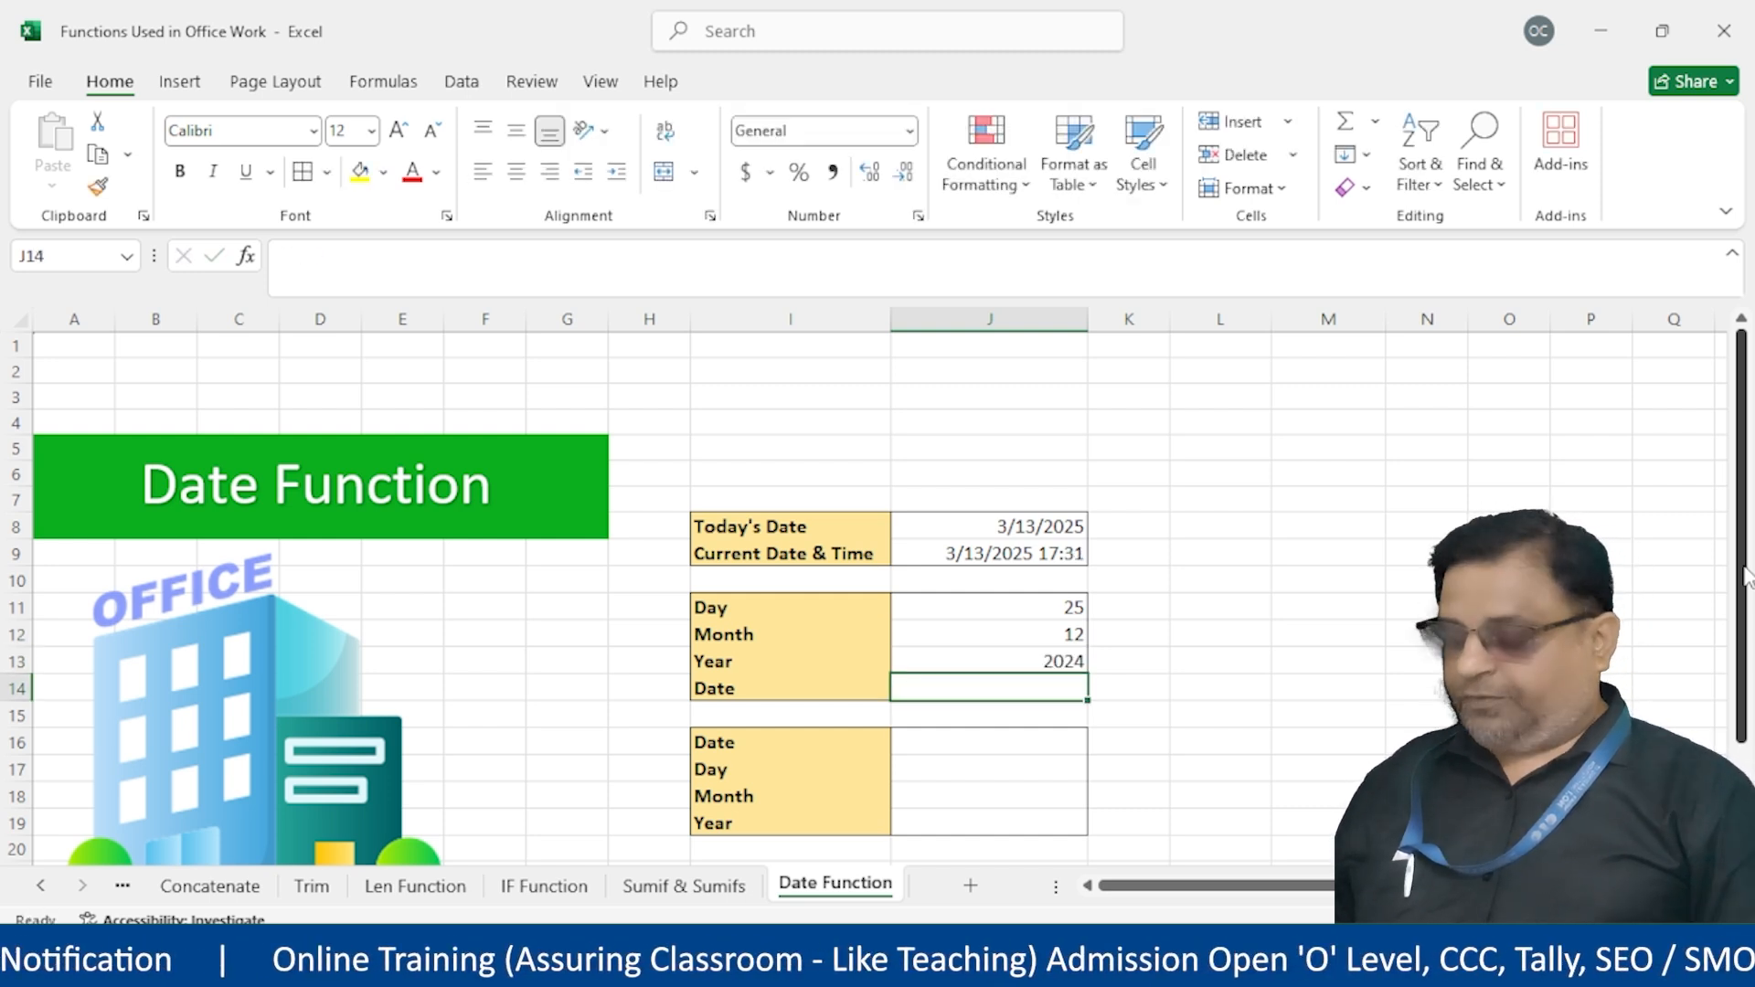
Build =DATE(J13,J12,J11) in J14 so it shows 12/25/2024
type("=date")
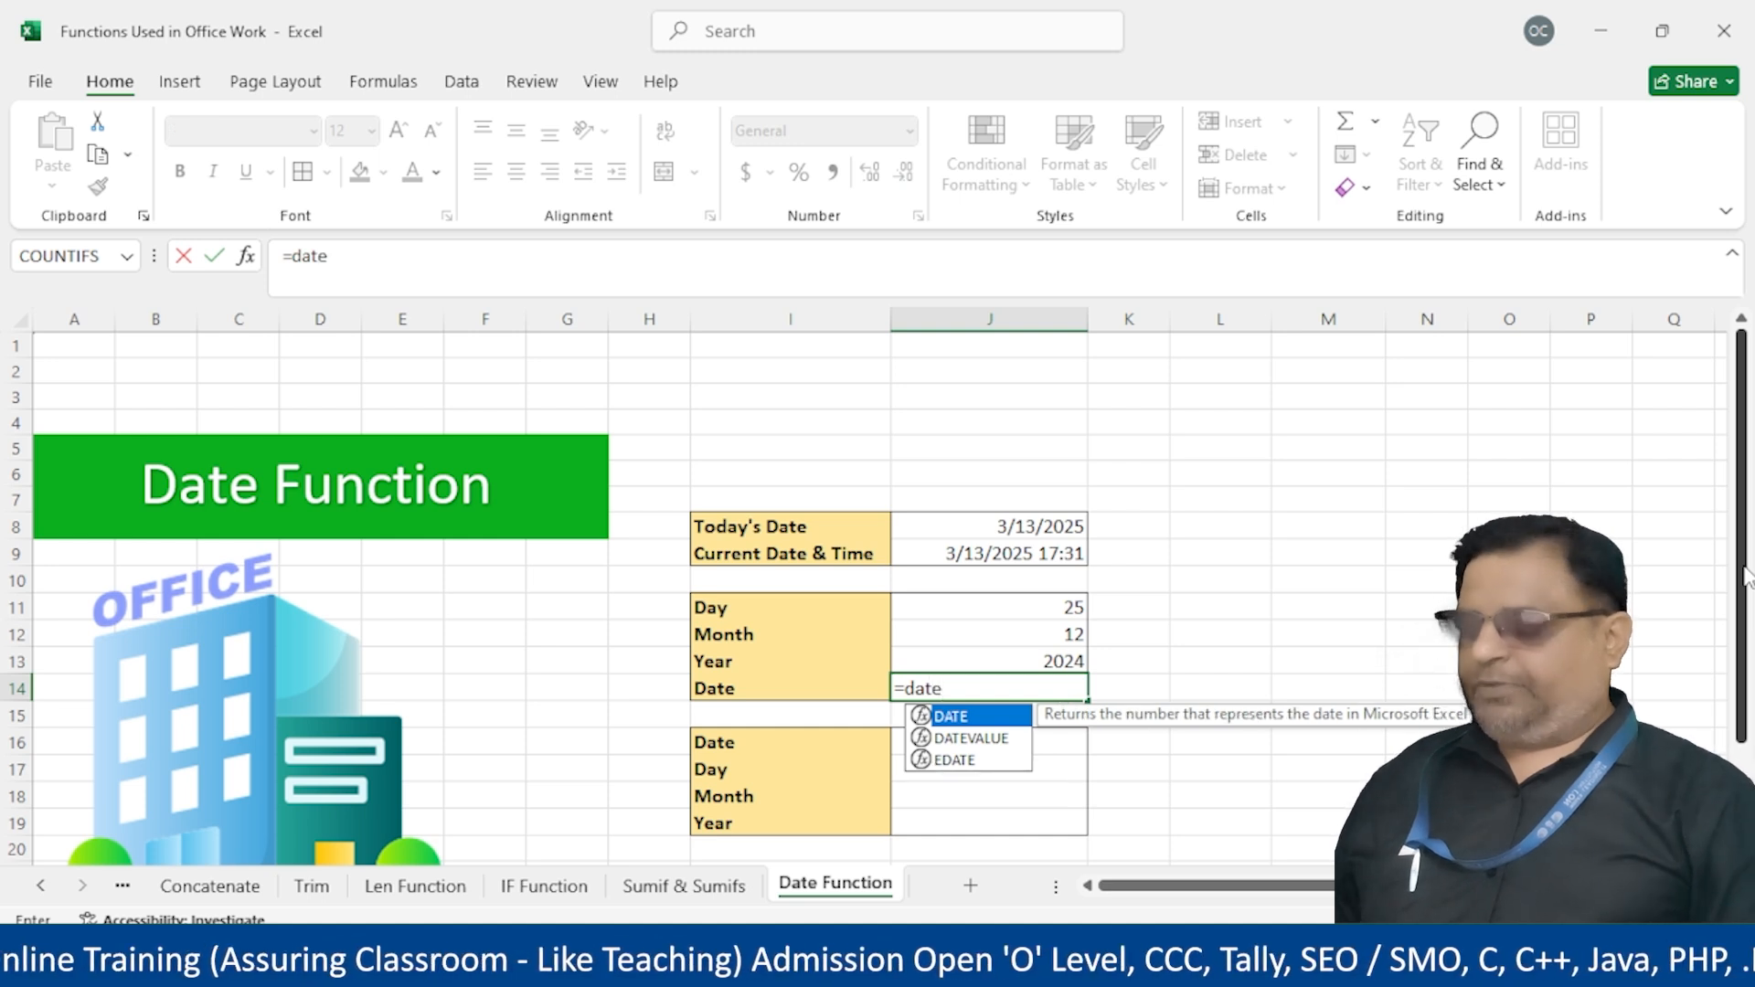
type("(")
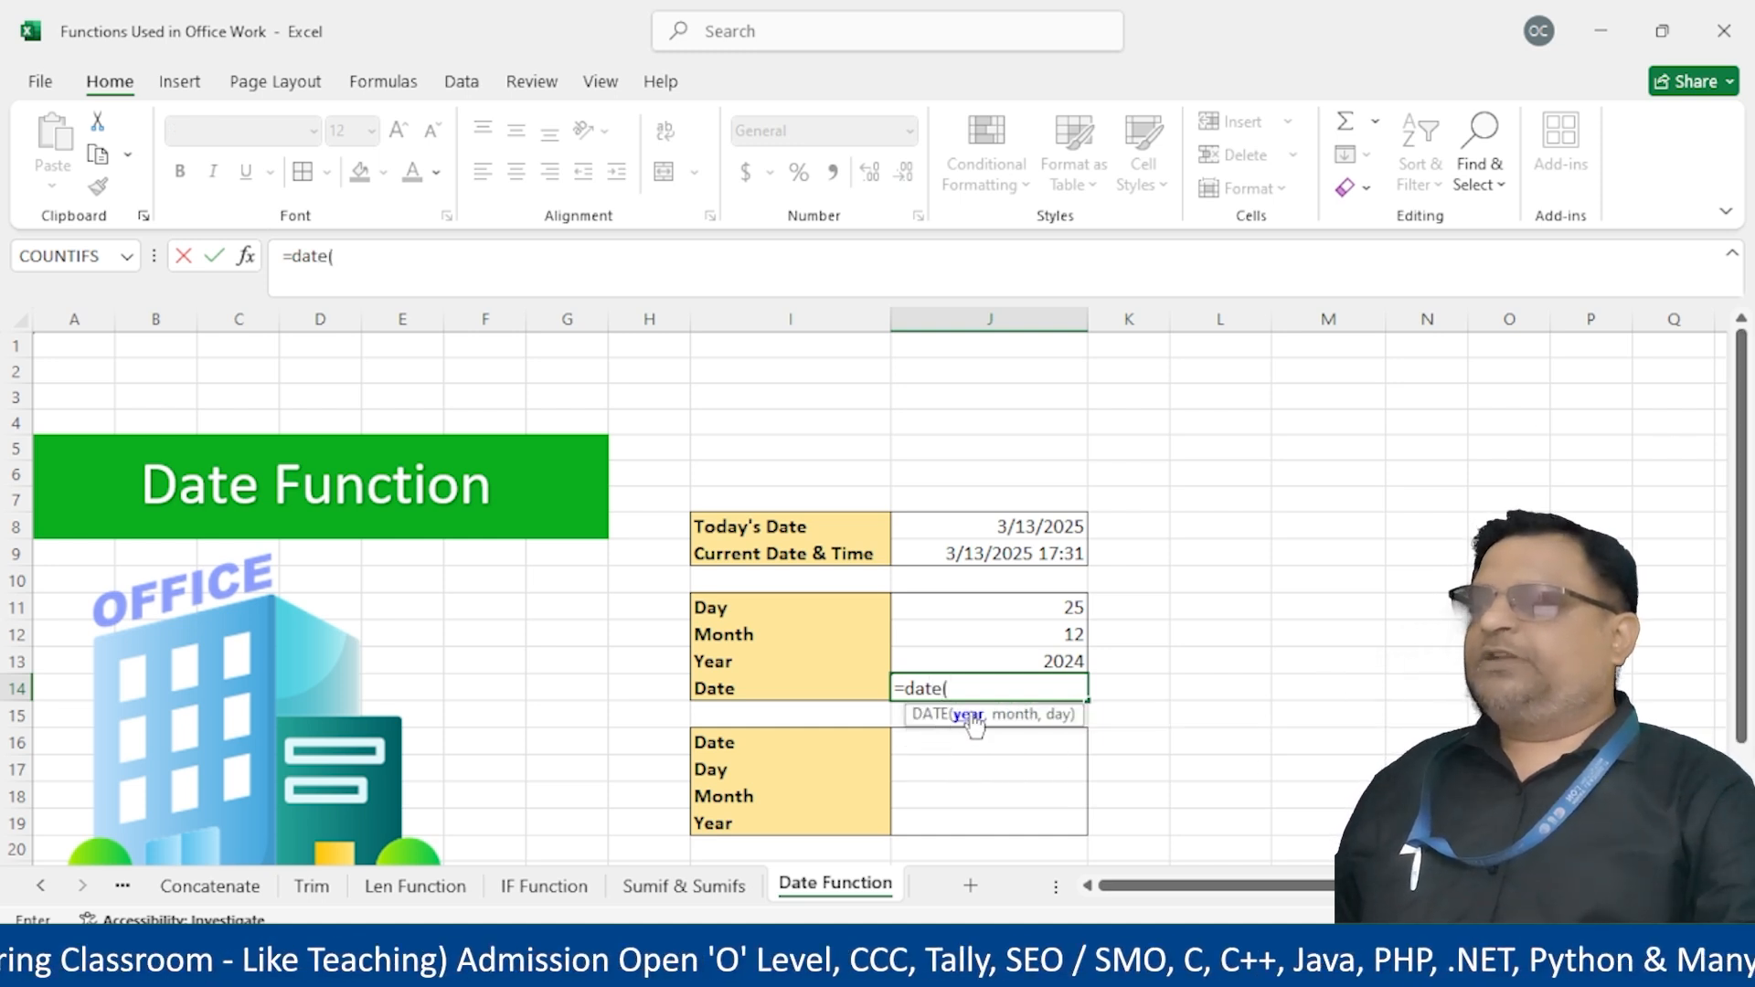
left_click(1032, 660)
type(",")
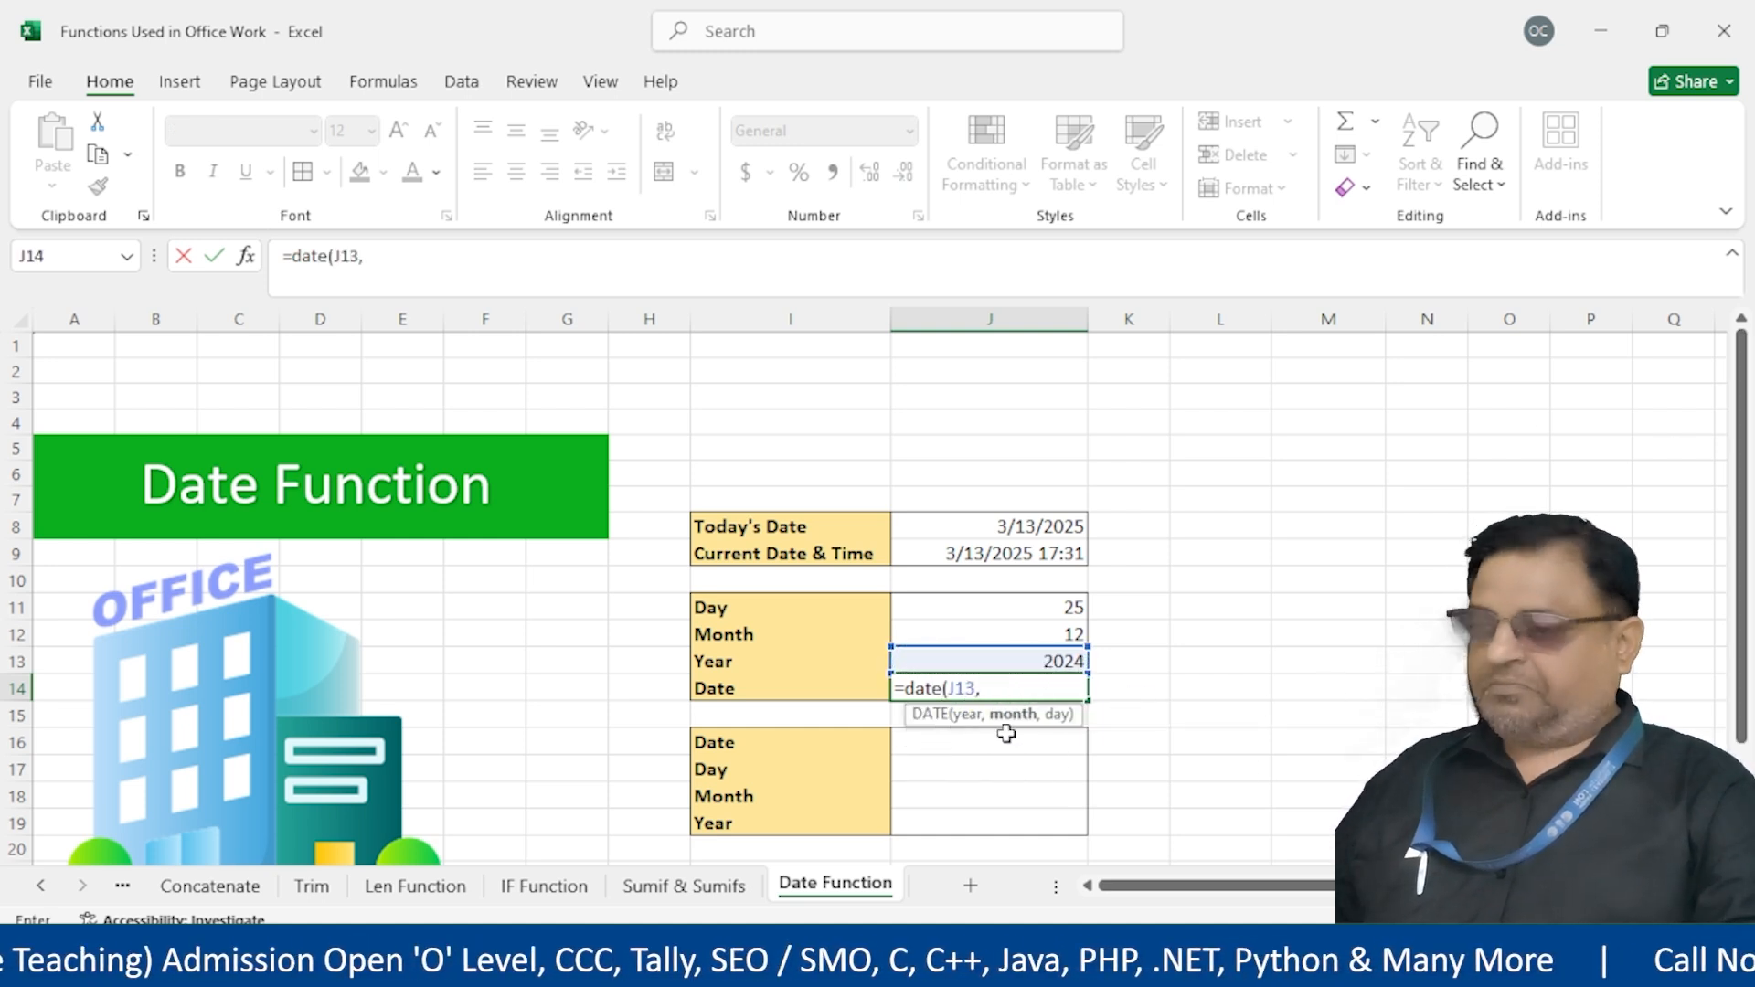
left_click(1019, 640)
type(",")
left_click(1008, 598)
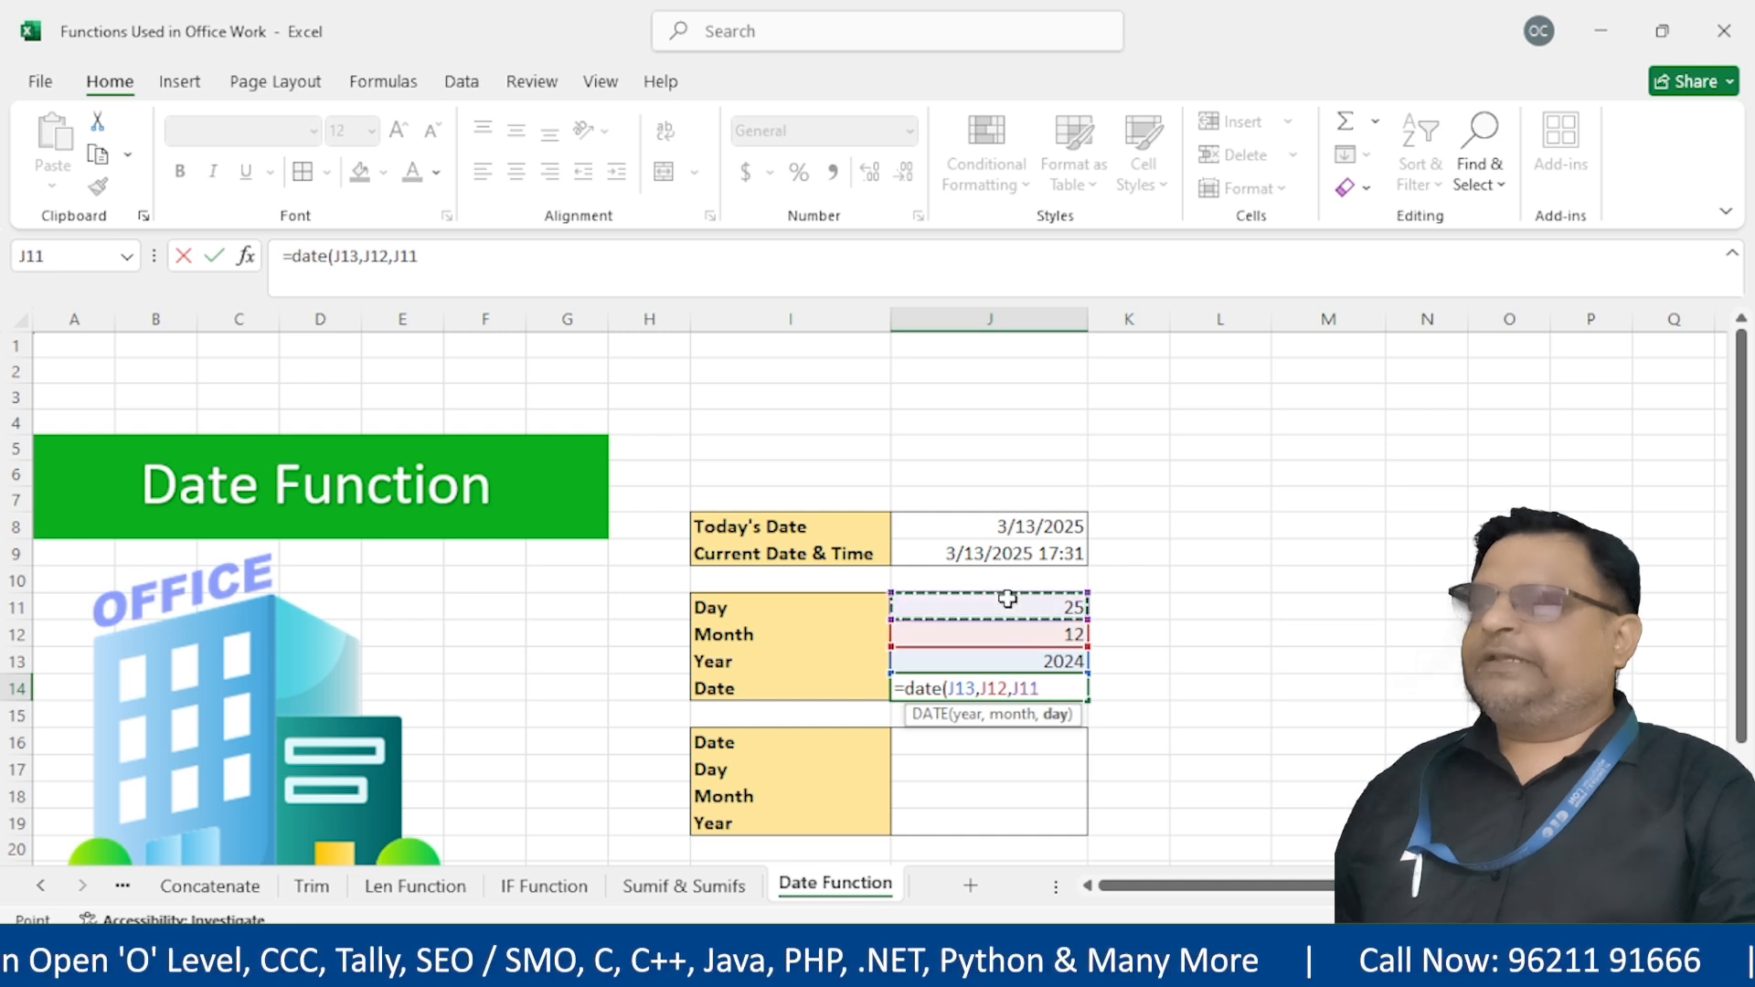
type("(")
key("BackSpace")
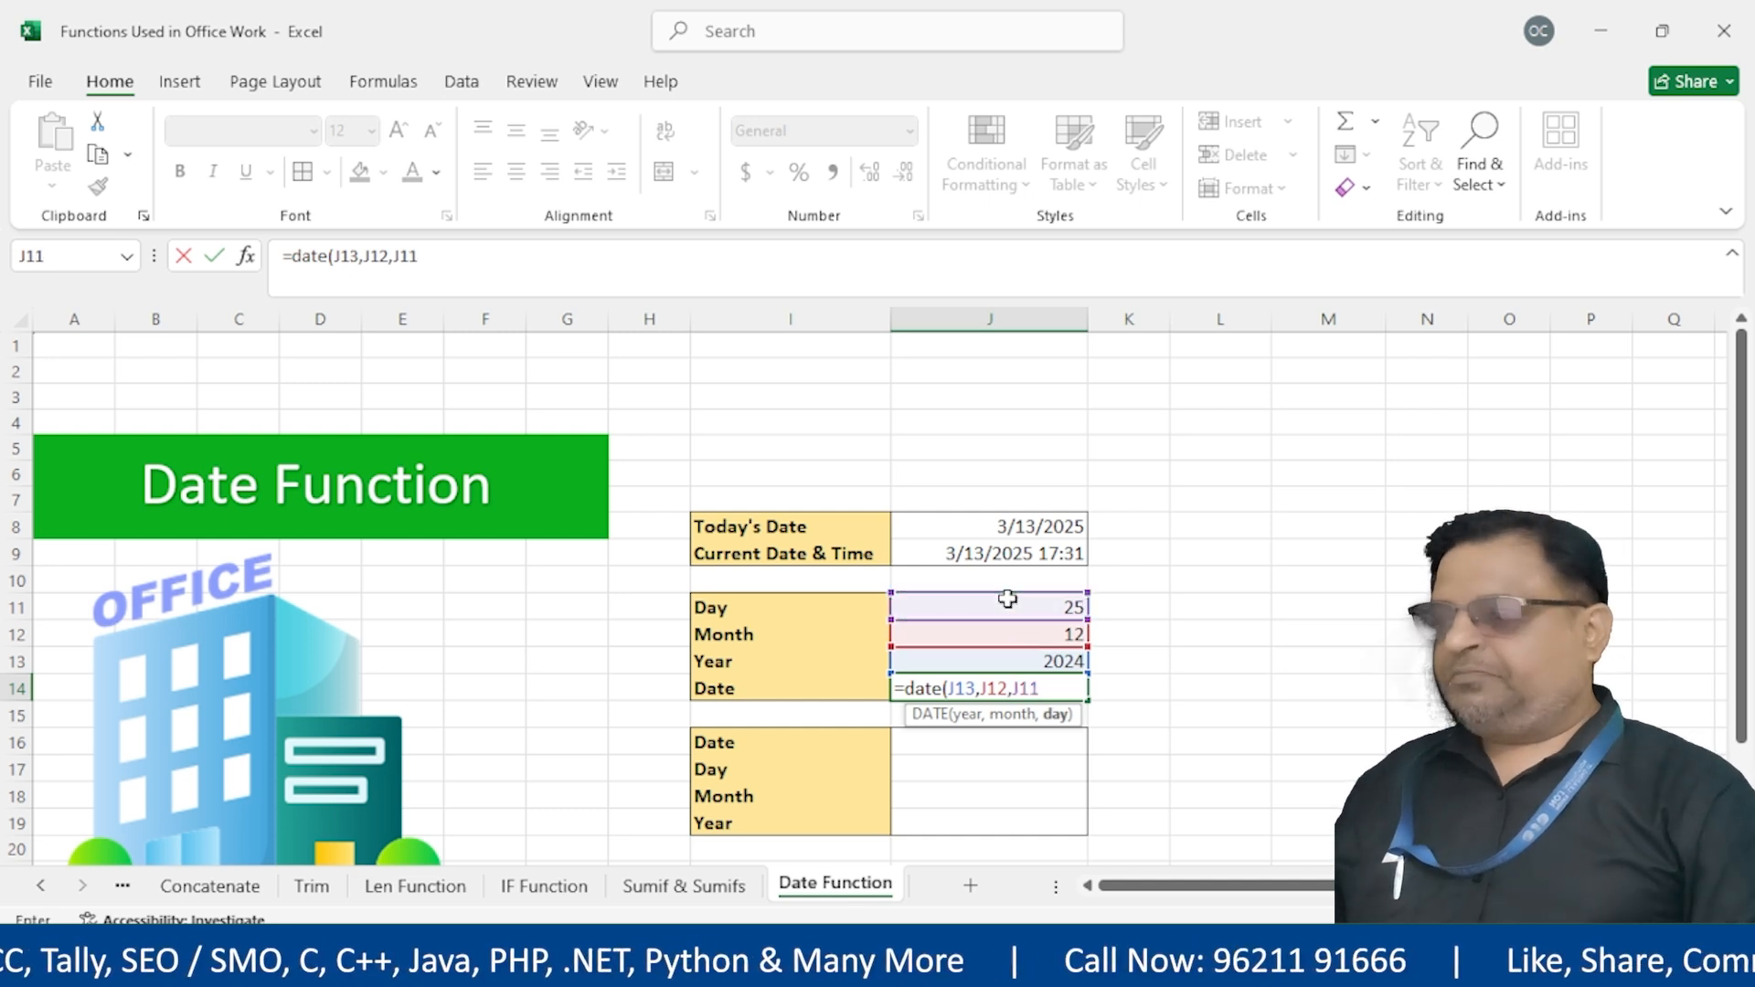
key("Return")
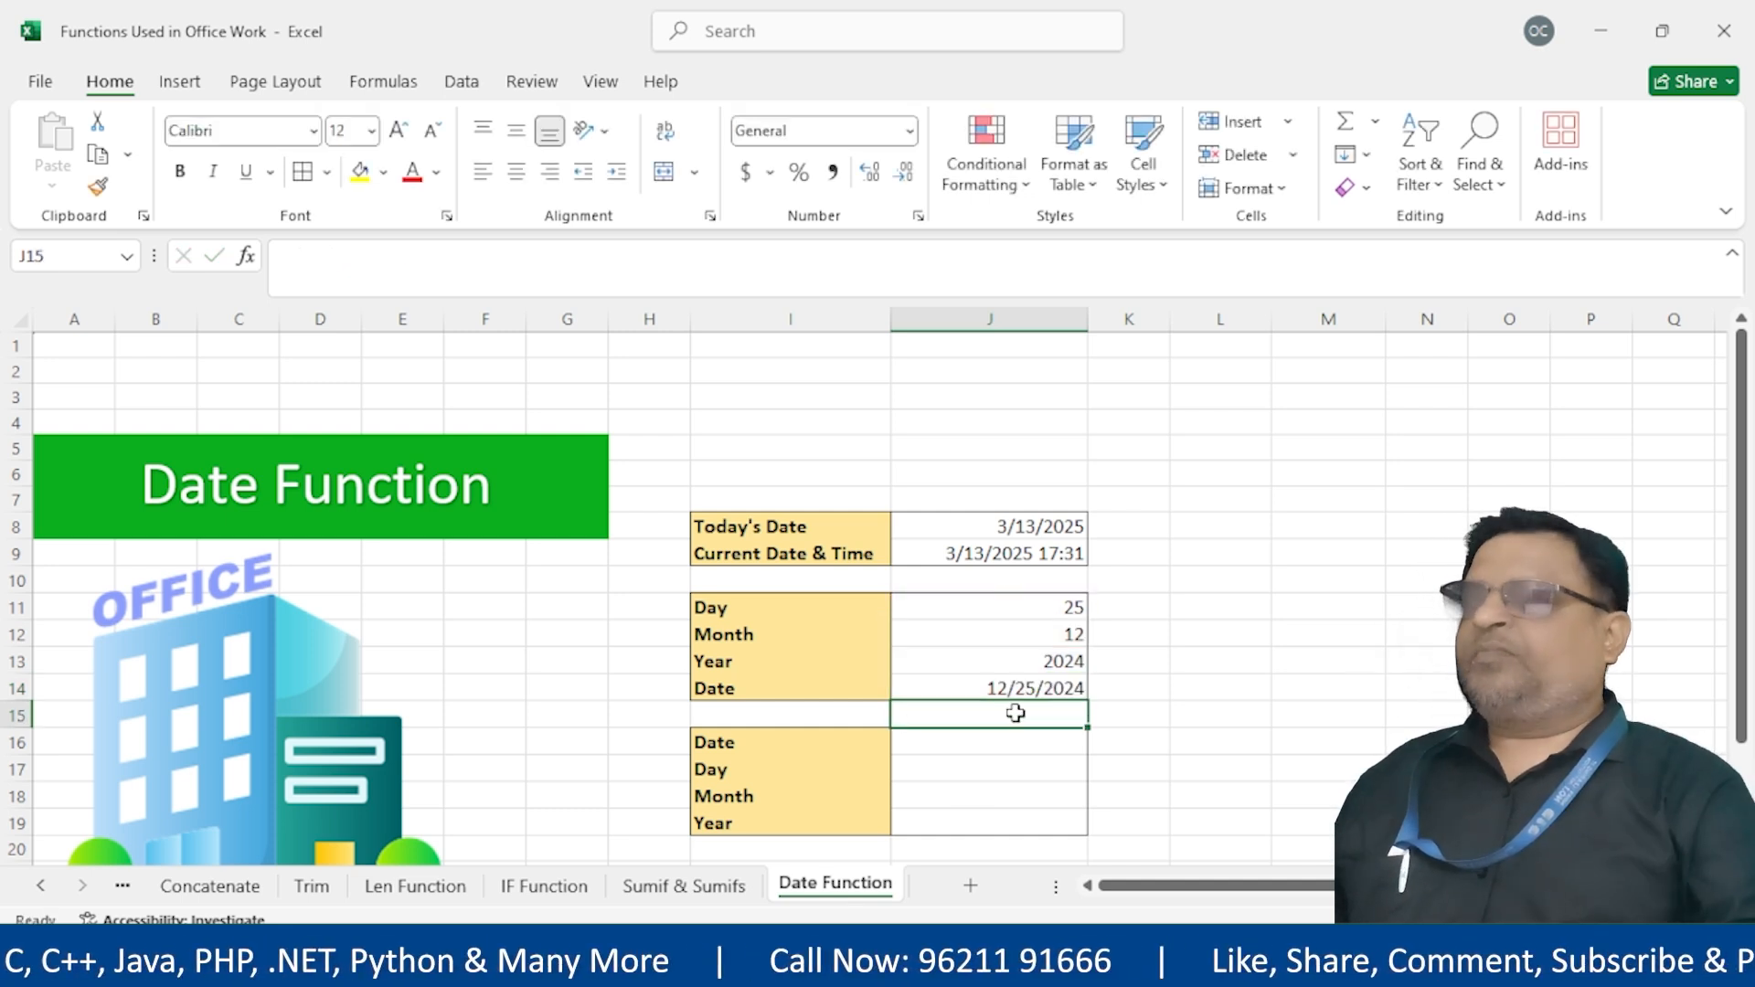
Review J14's DATE formula and its Day, Month and Year input references, leaving it unchanged
left_click(965, 688)
double_click(965, 685)
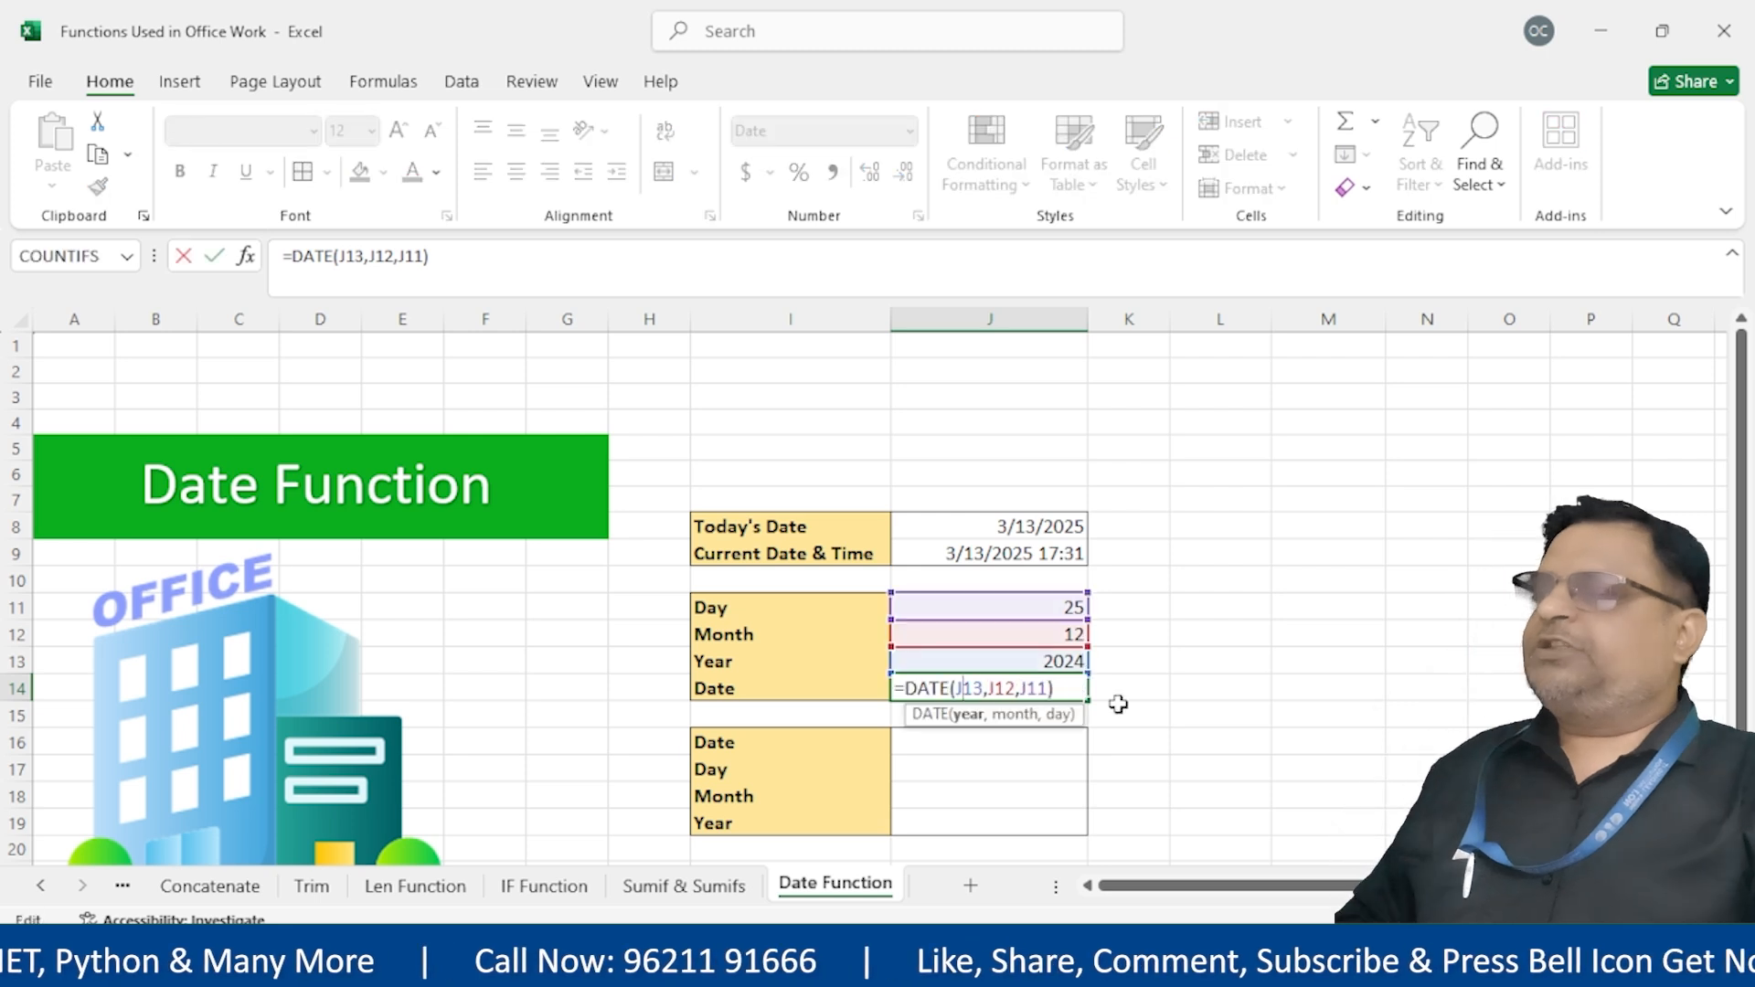
key("Escape")
left_click_drag(1010, 606, 805, 660)
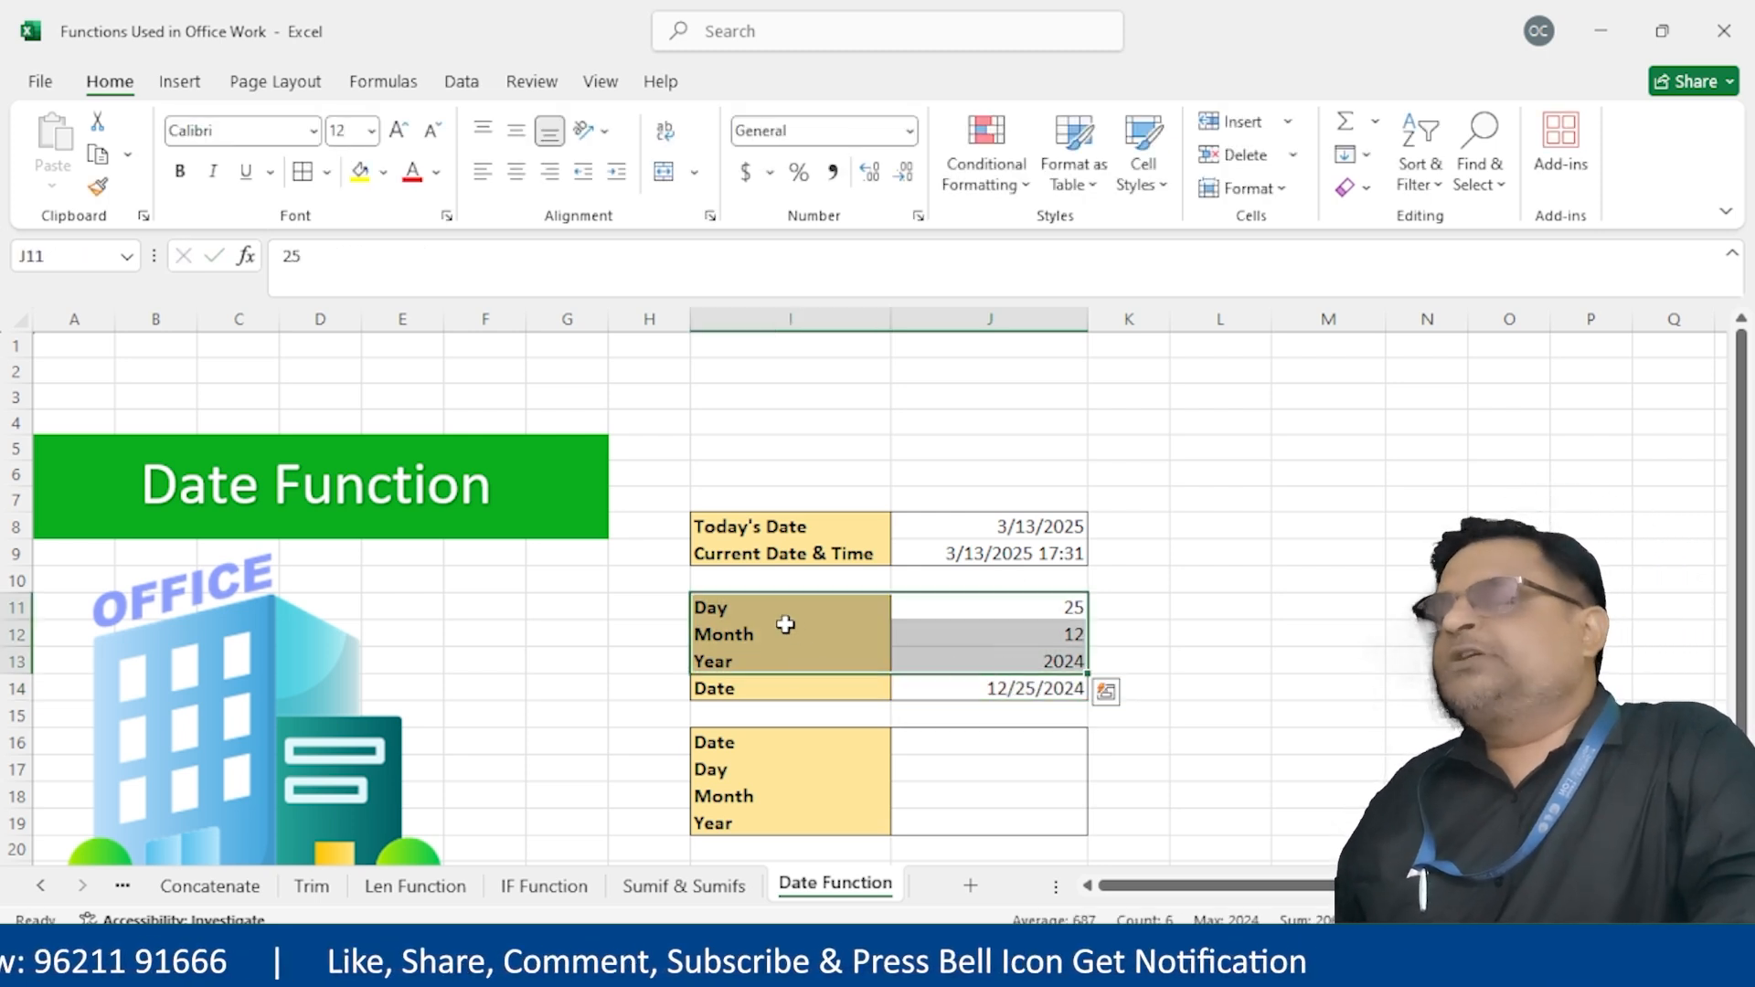
left_click(1063, 692)
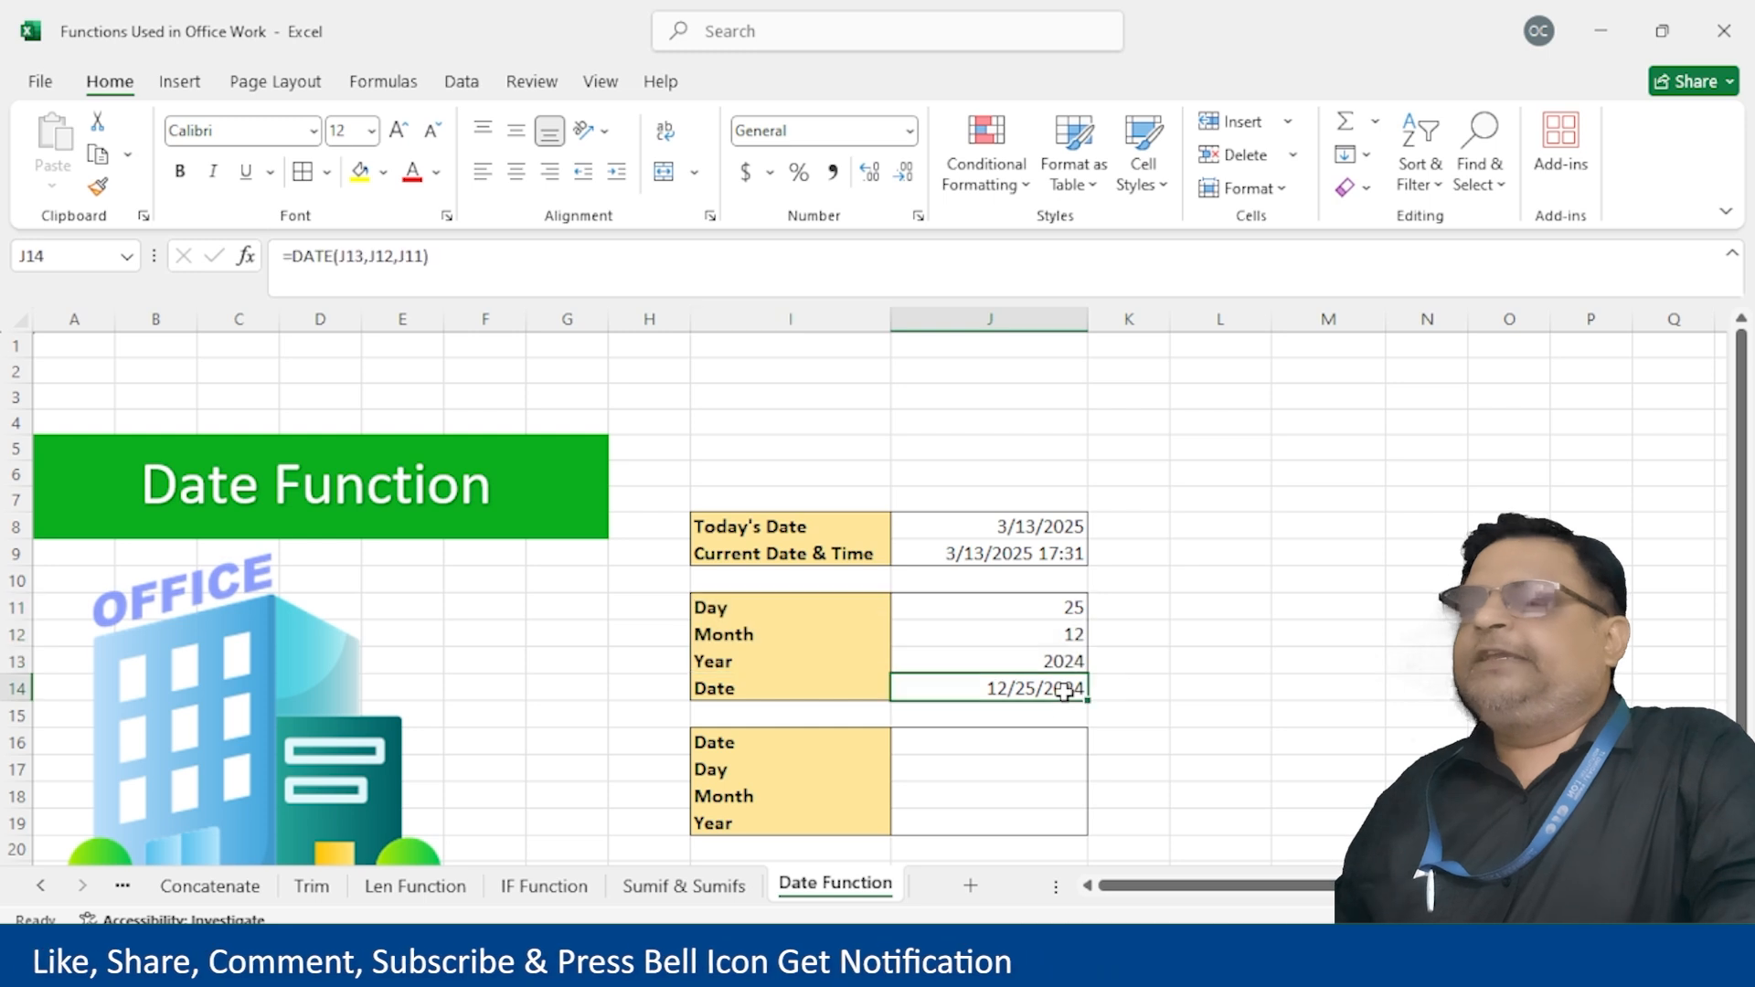
double_click(1063, 692)
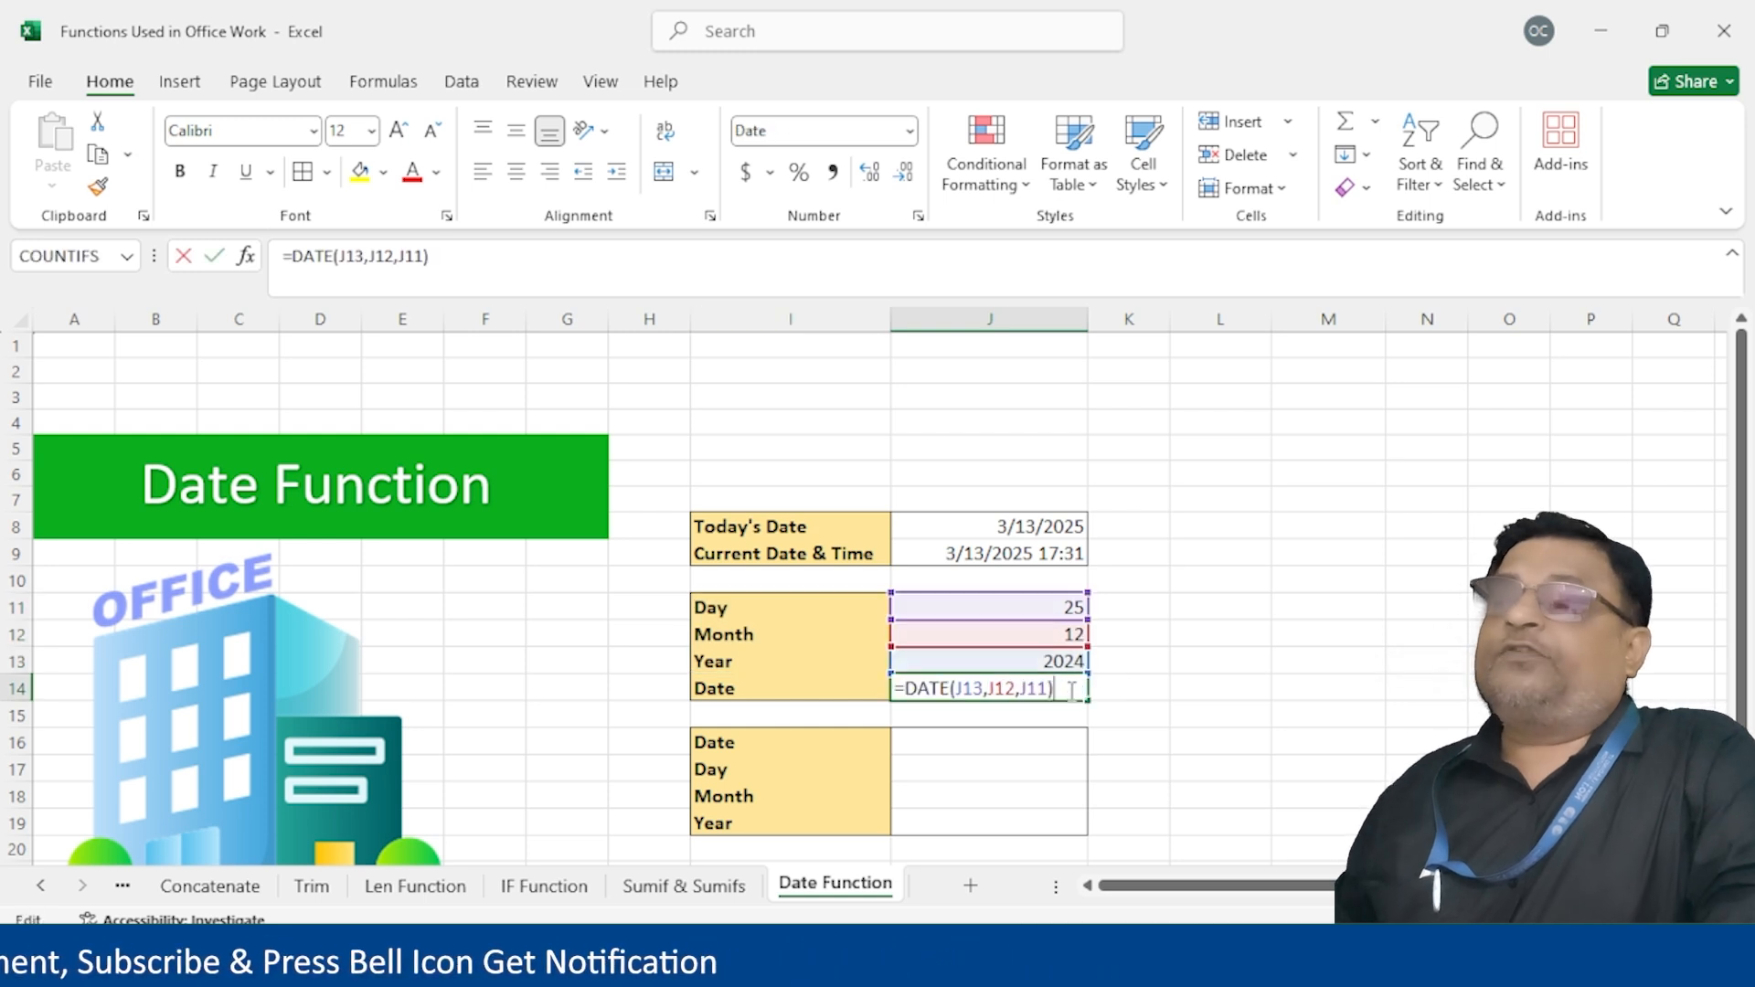
key("Escape")
double_click(1082, 692)
key("ctrl+Return")
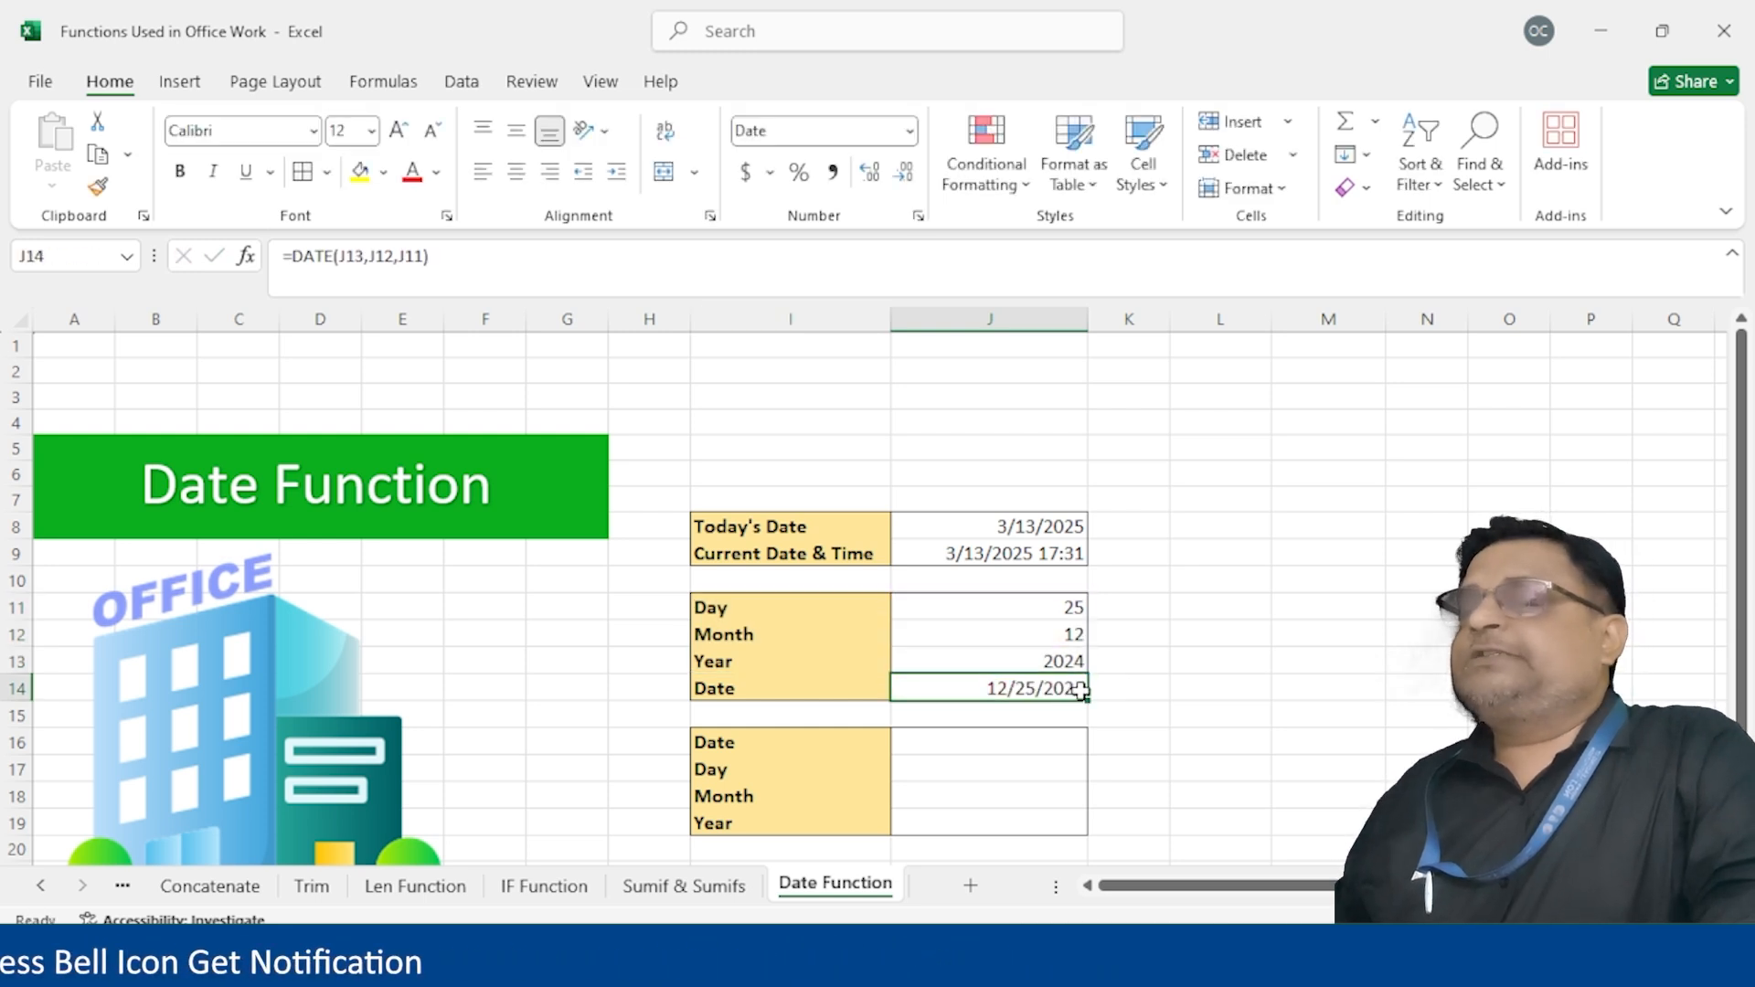
left_click(954, 744)
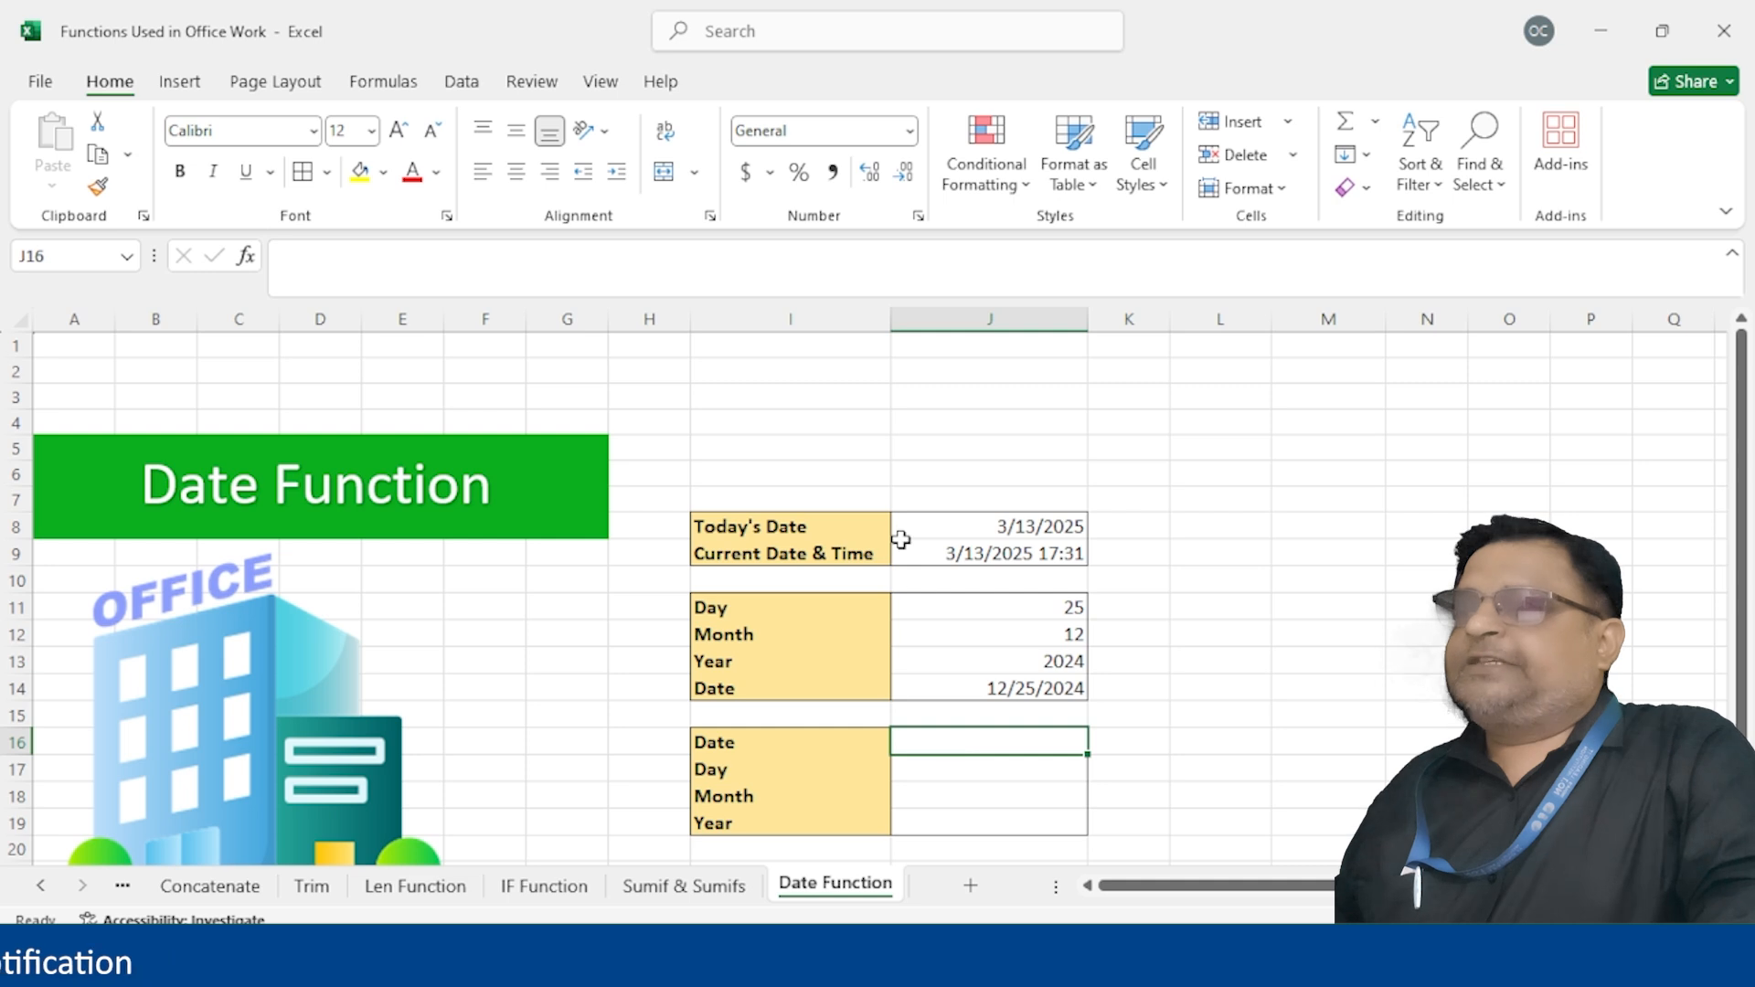
Enter 13-Mar-2025 in J16 and extract its day 13 with =DAY(J16)
type("13")
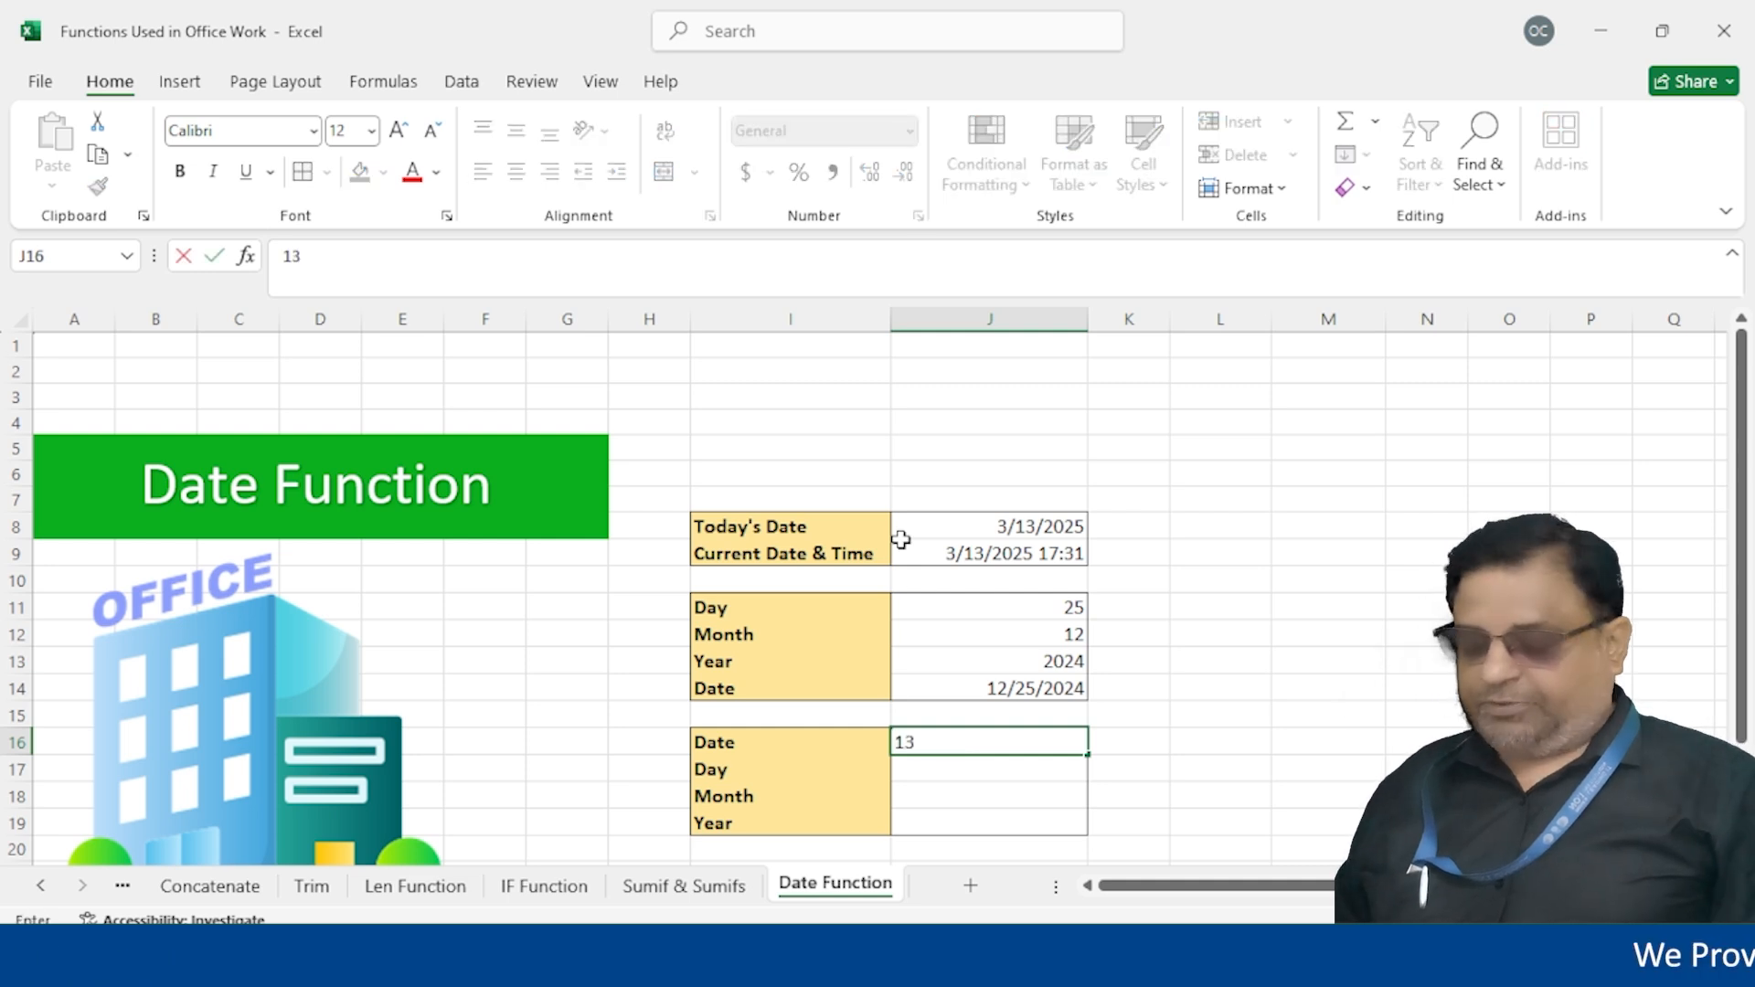
type("-Mar-2025")
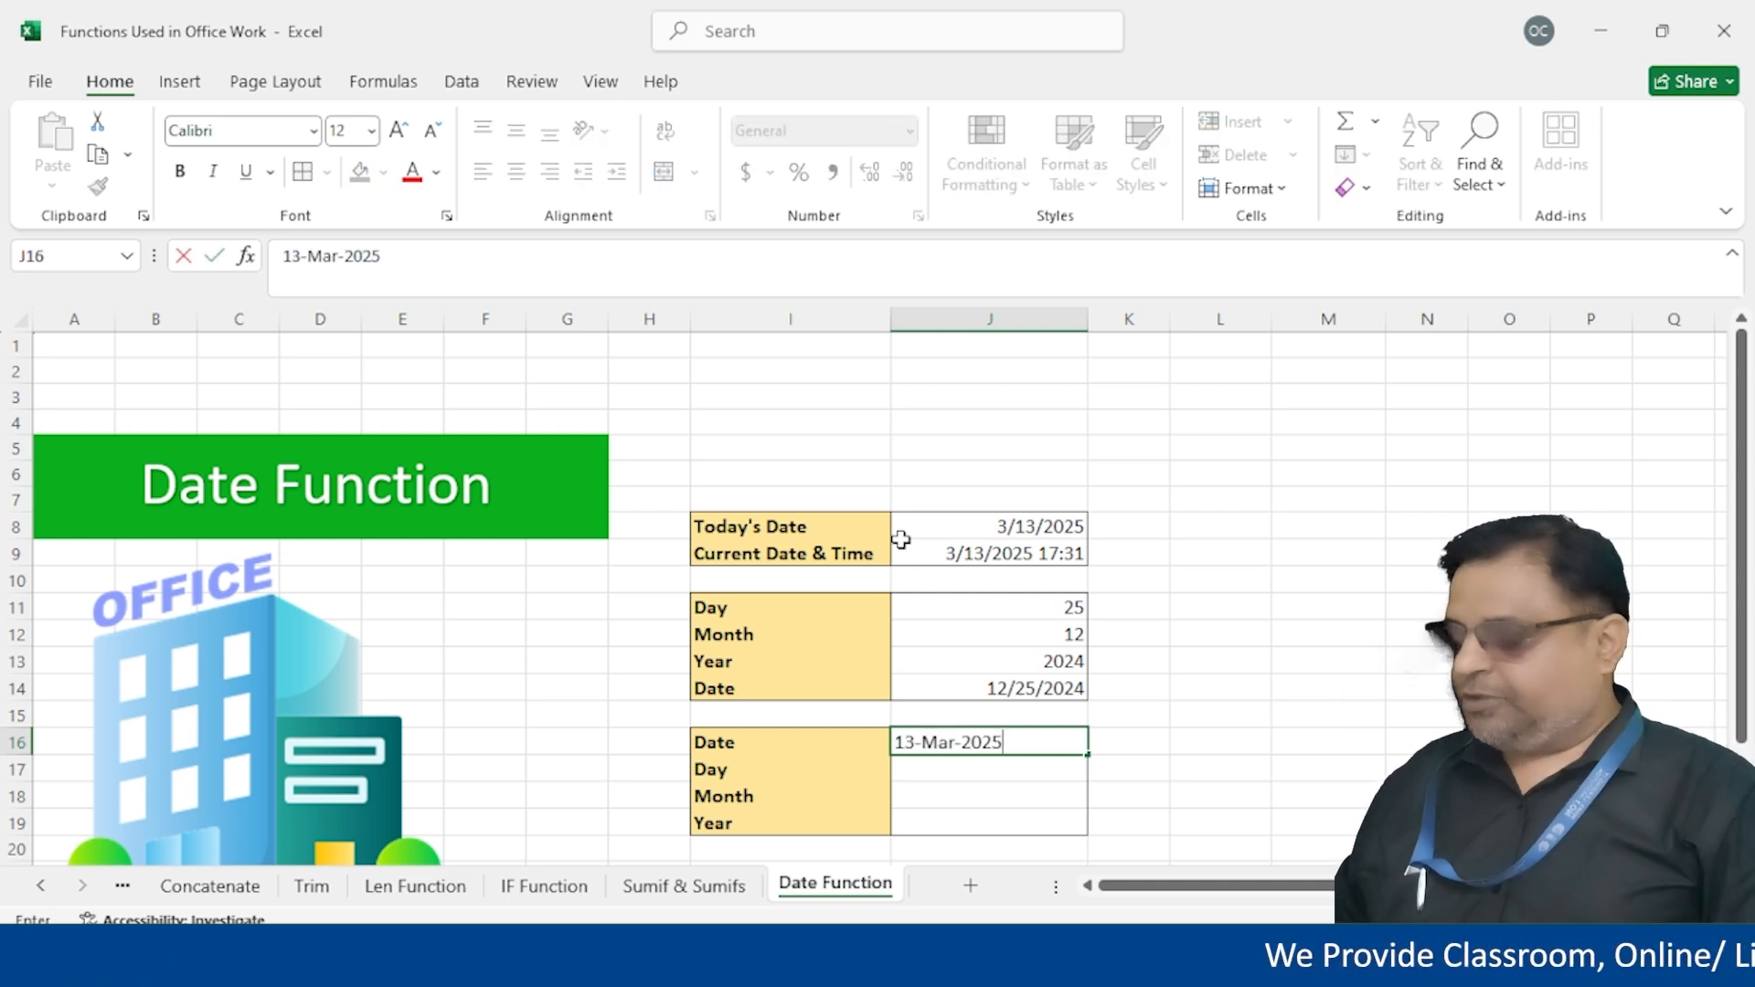
key("Return")
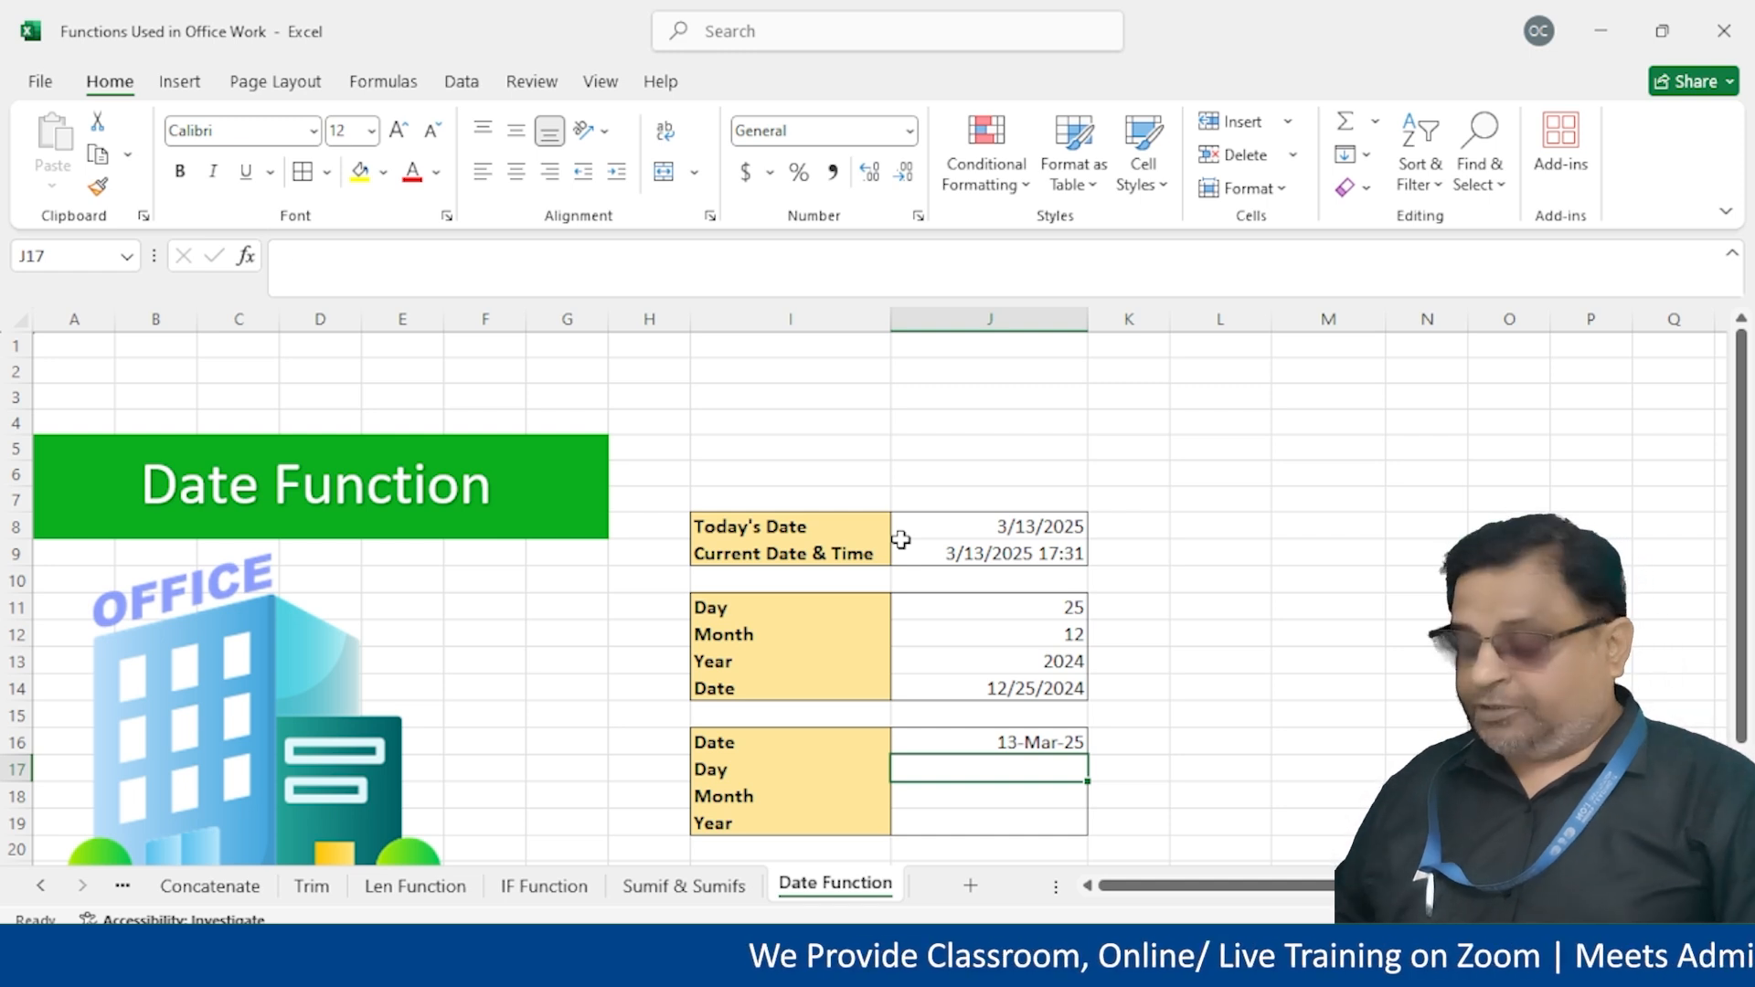
type("=day(")
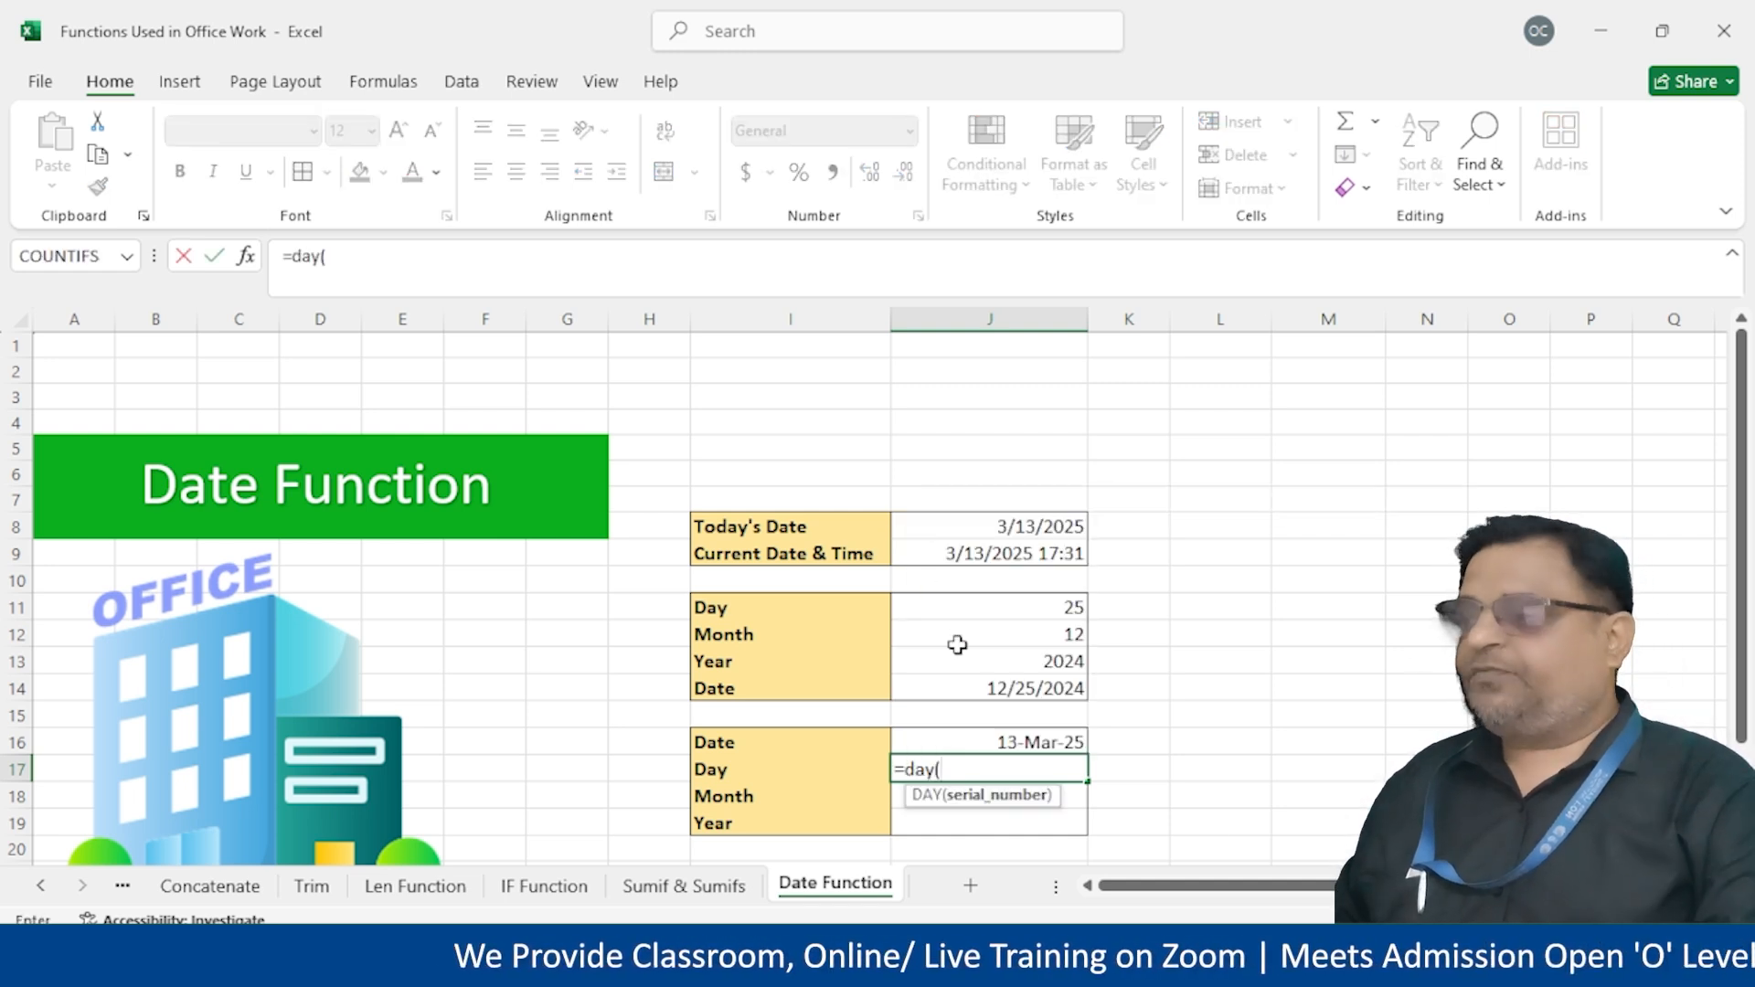
left_click(969, 741)
type(")")
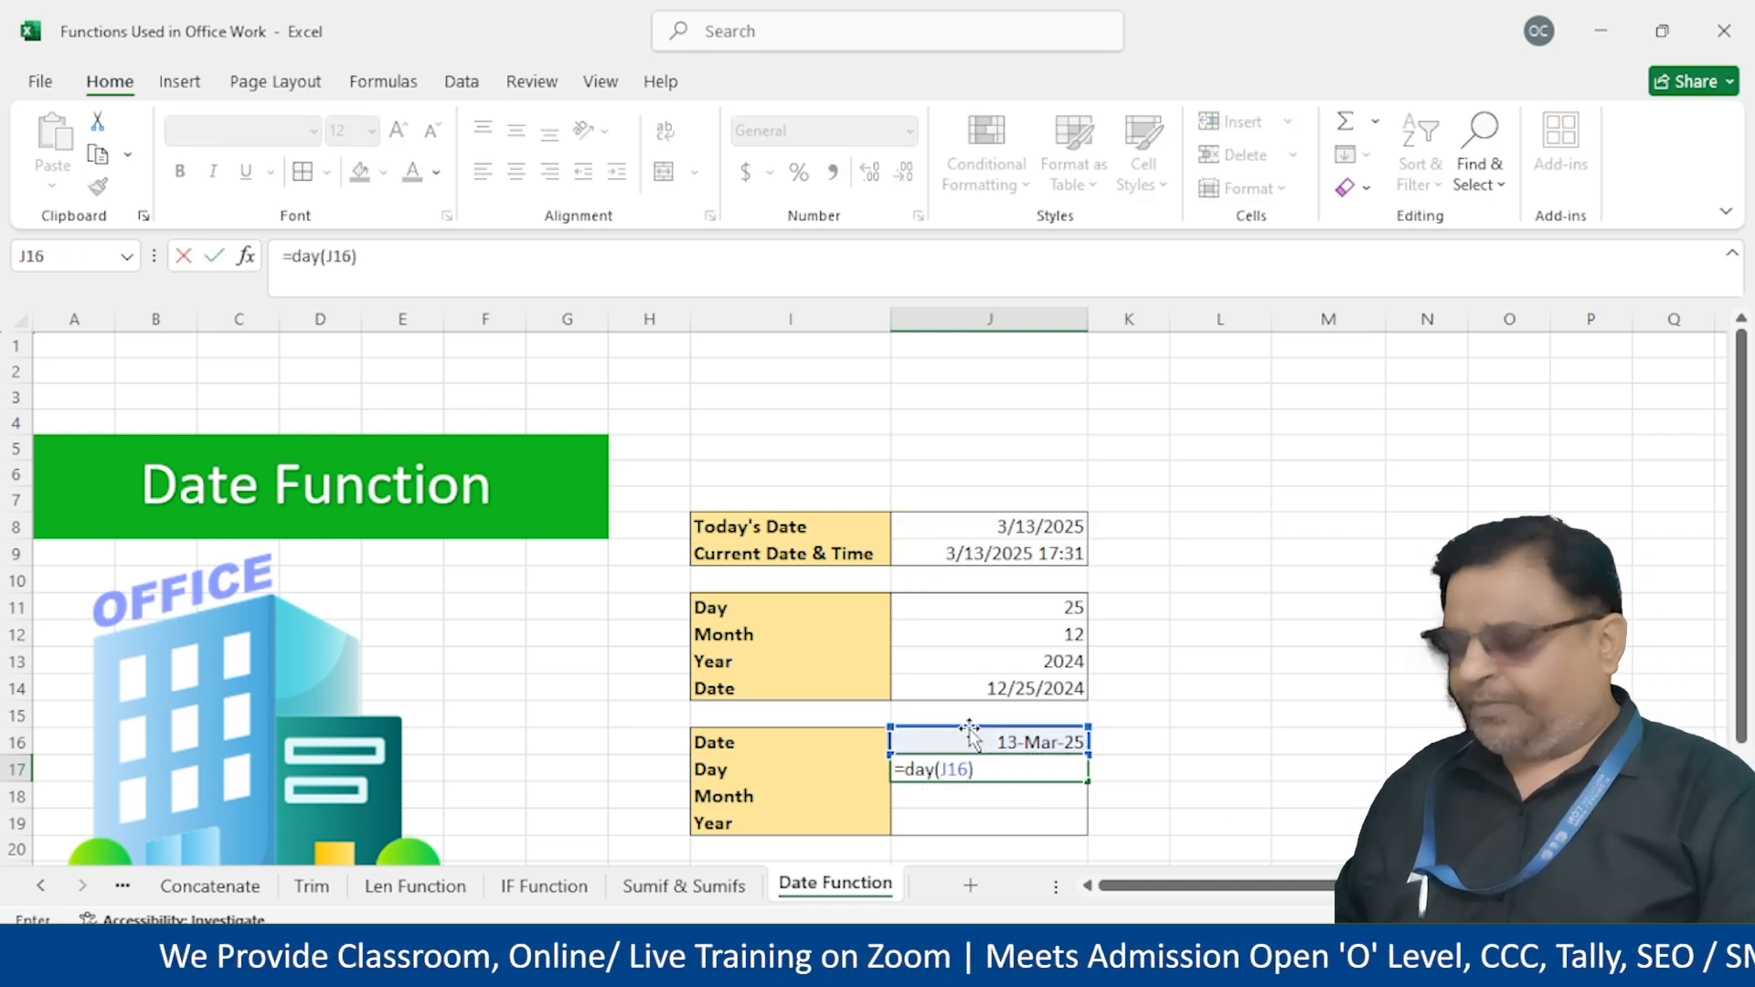
key("Return")
Extract the month 3 with =MONTH(J16) in J18
type("=")
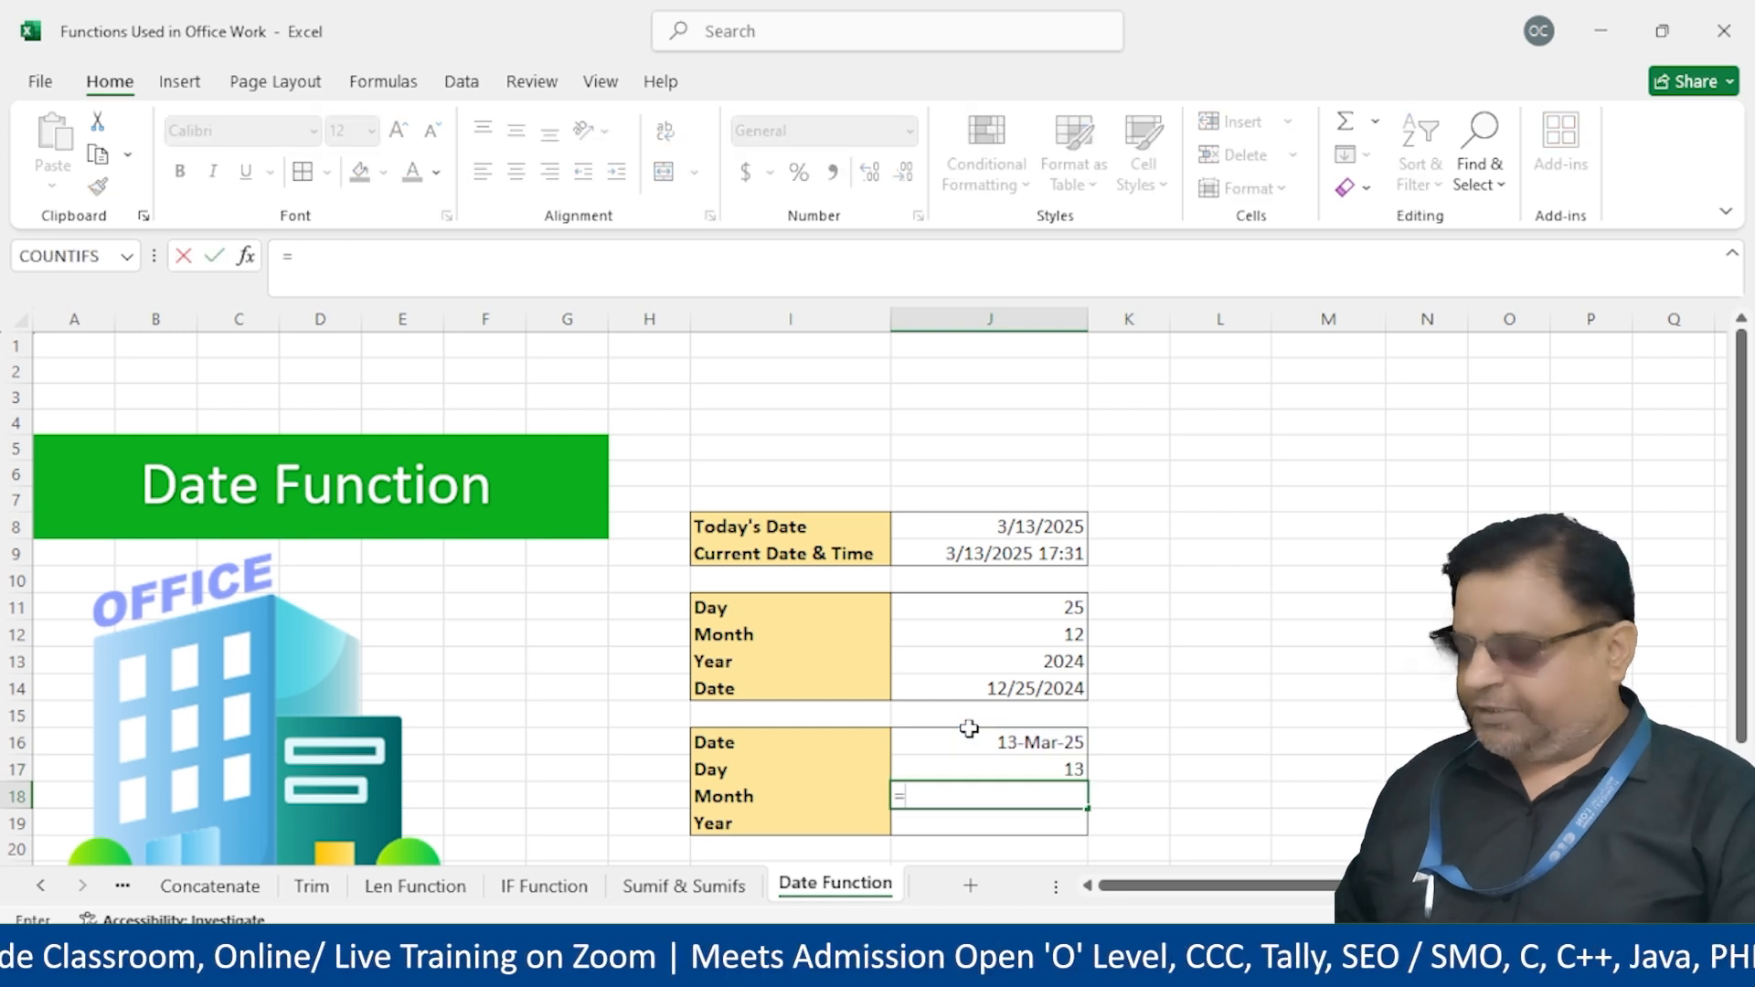
type("mon")
key("Tab")
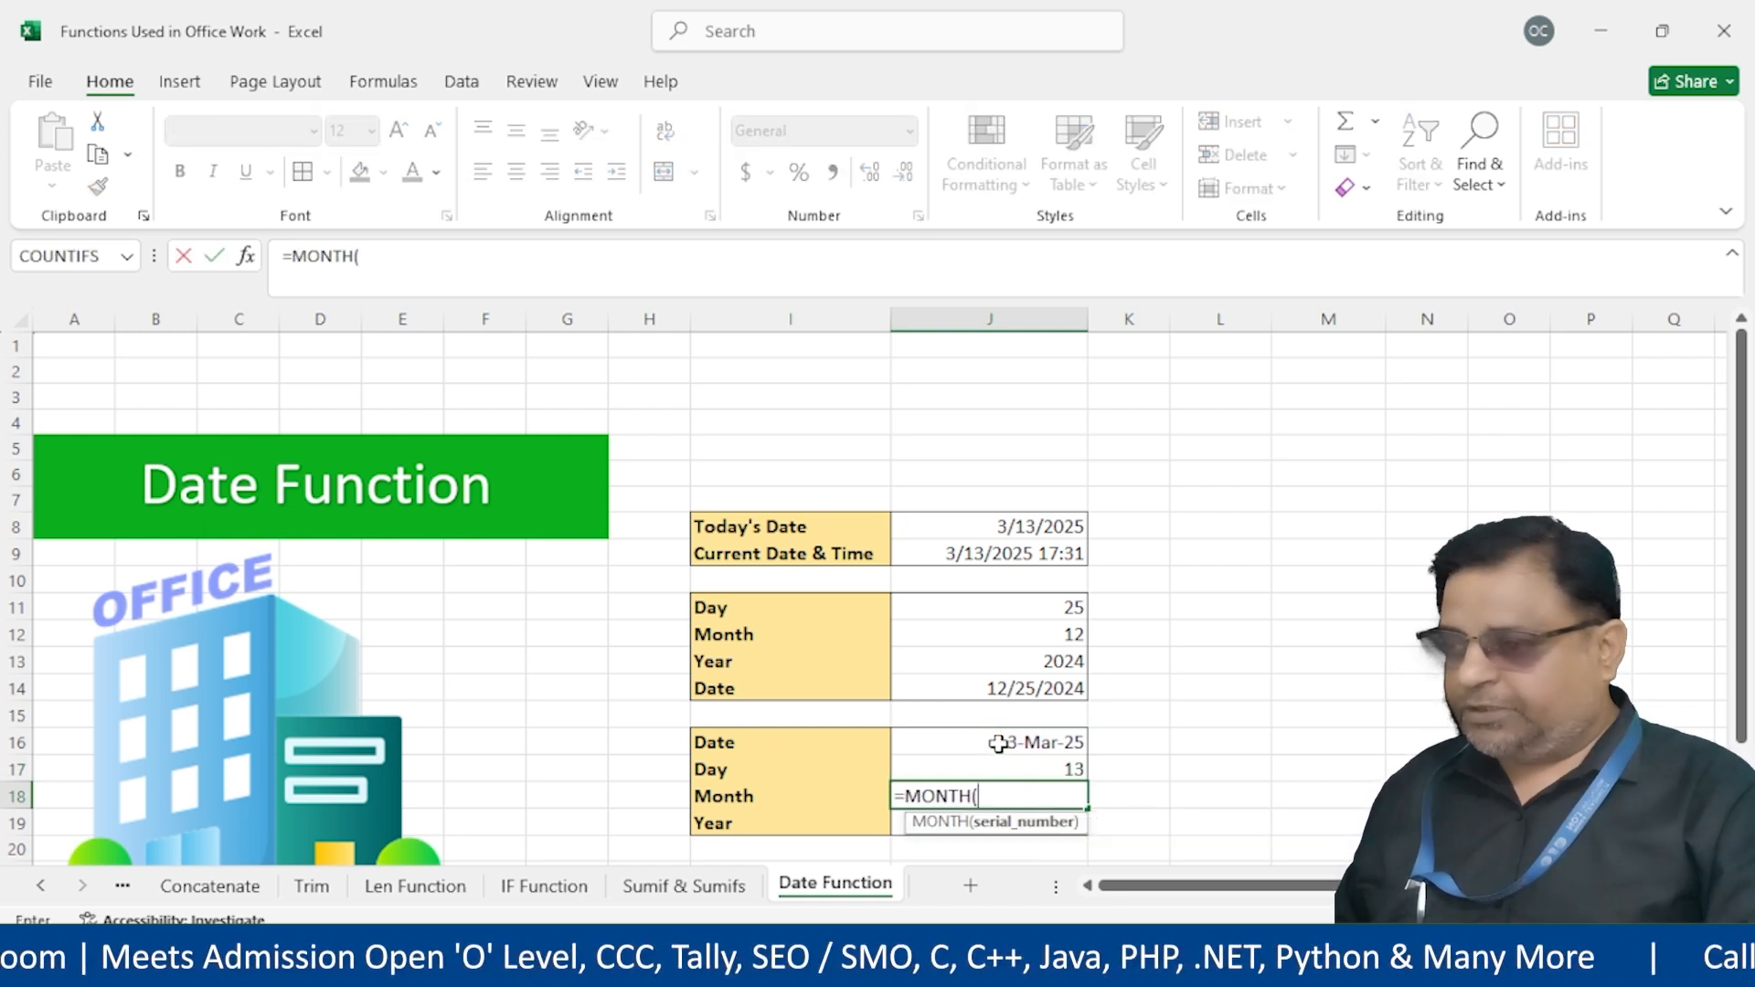
left_click(1000, 742)
type(")")
key("Return")
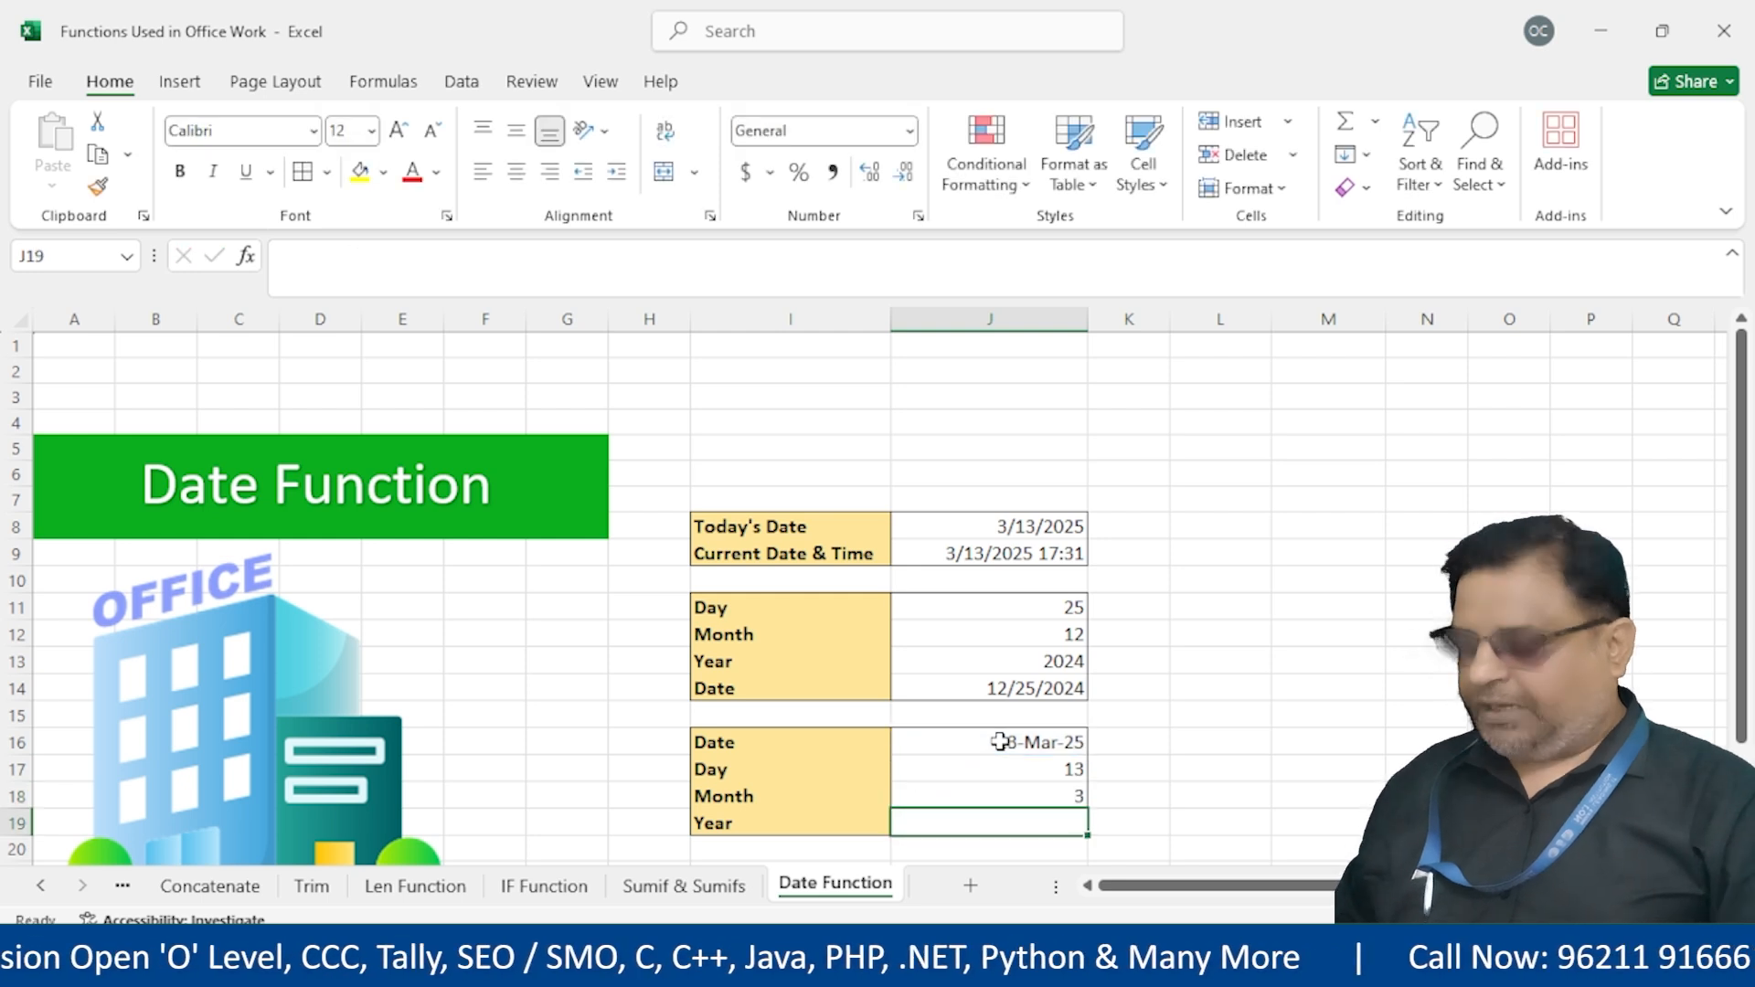
Extract the year 2025 with =YEAR(J16) in J19 and review the formula
type("=year(")
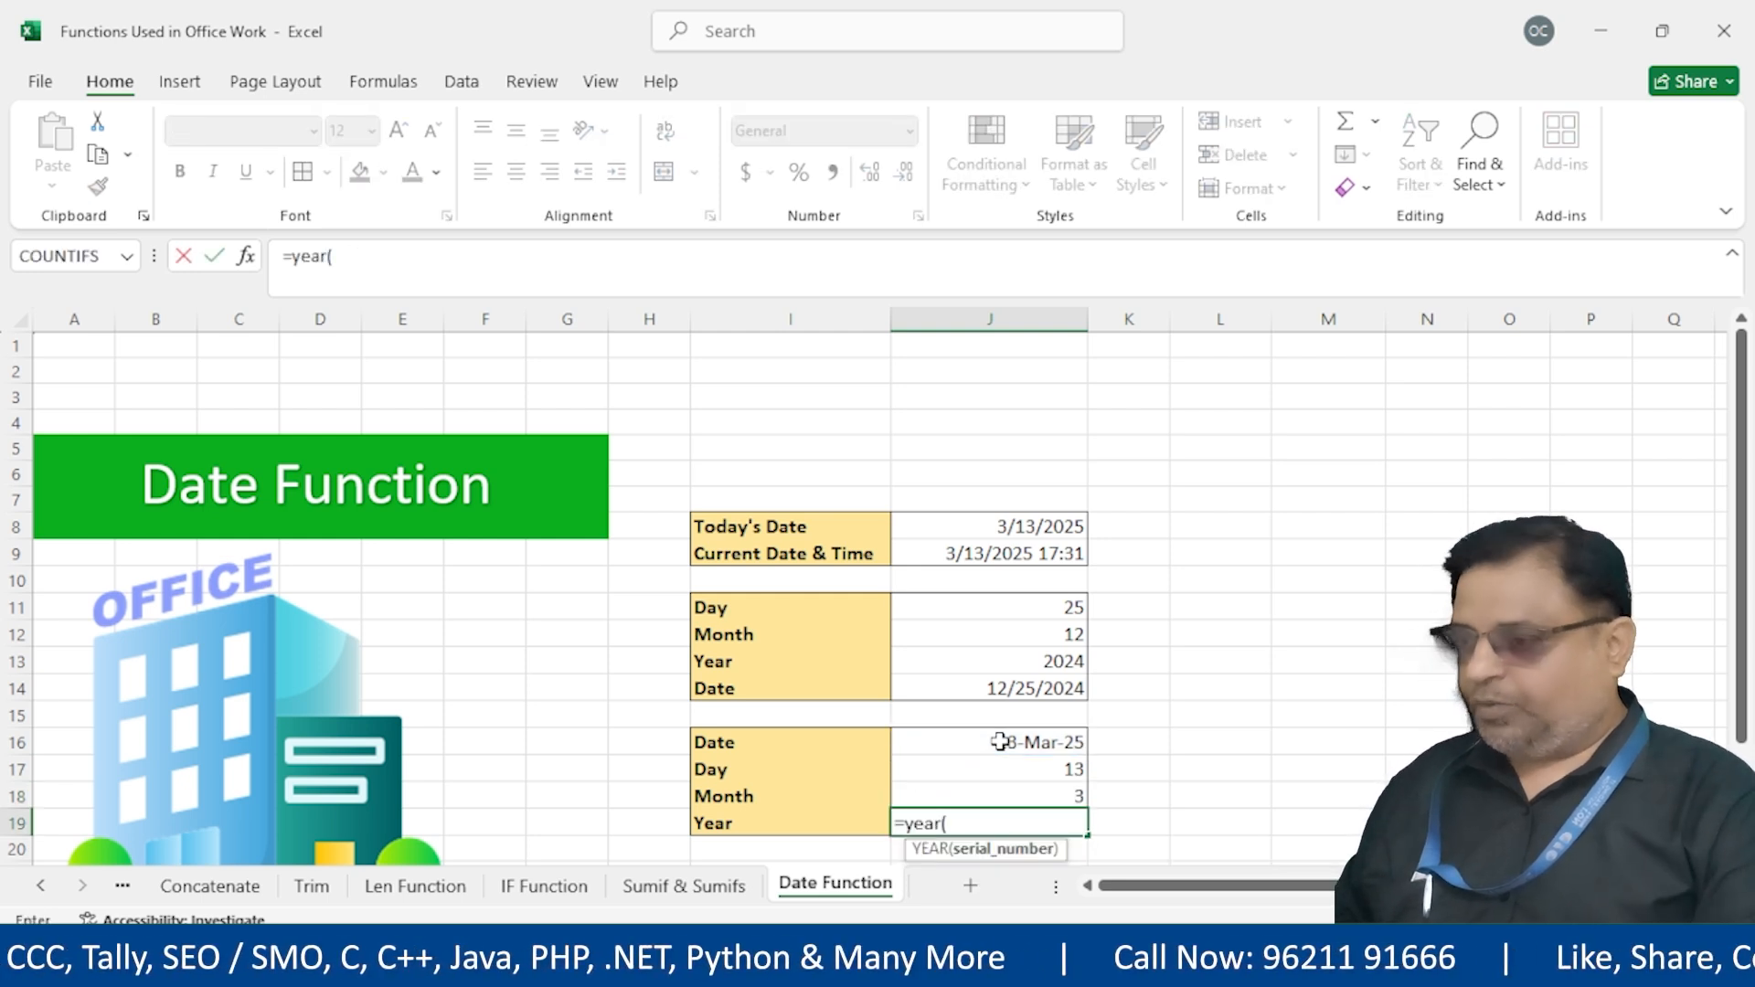
left_click(1000, 742)
type(")")
key("Return")
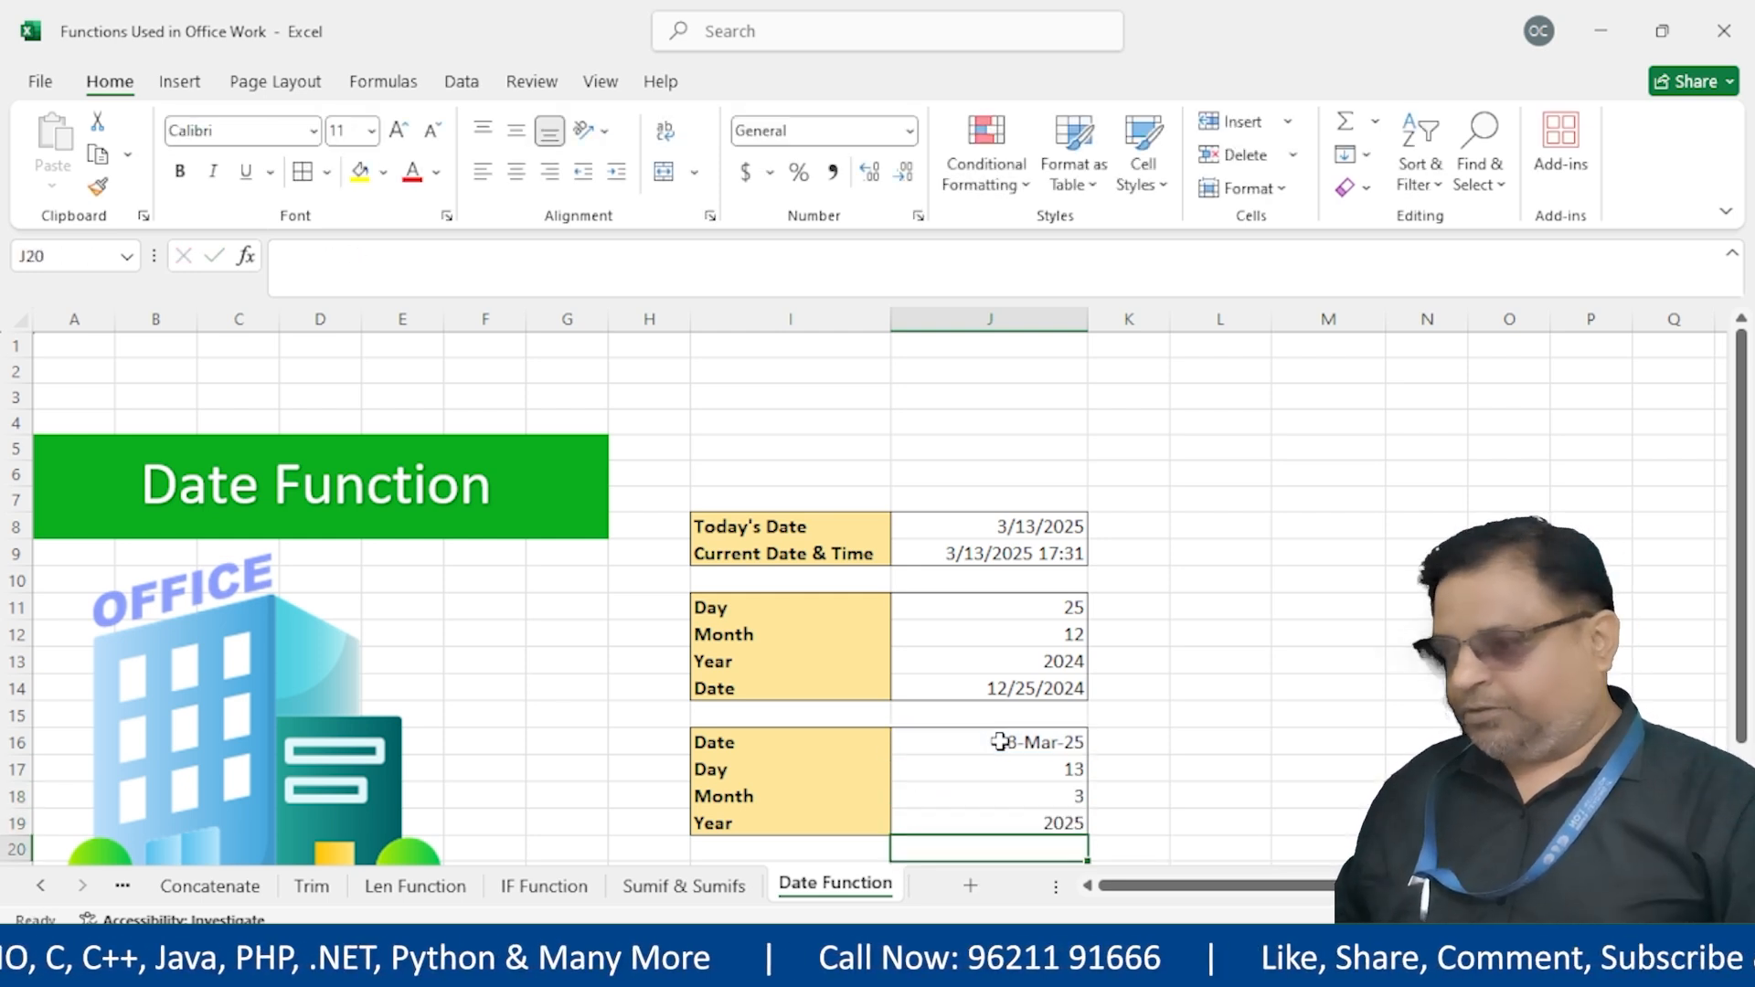
double_click(1046, 823)
left_click(1315, 825)
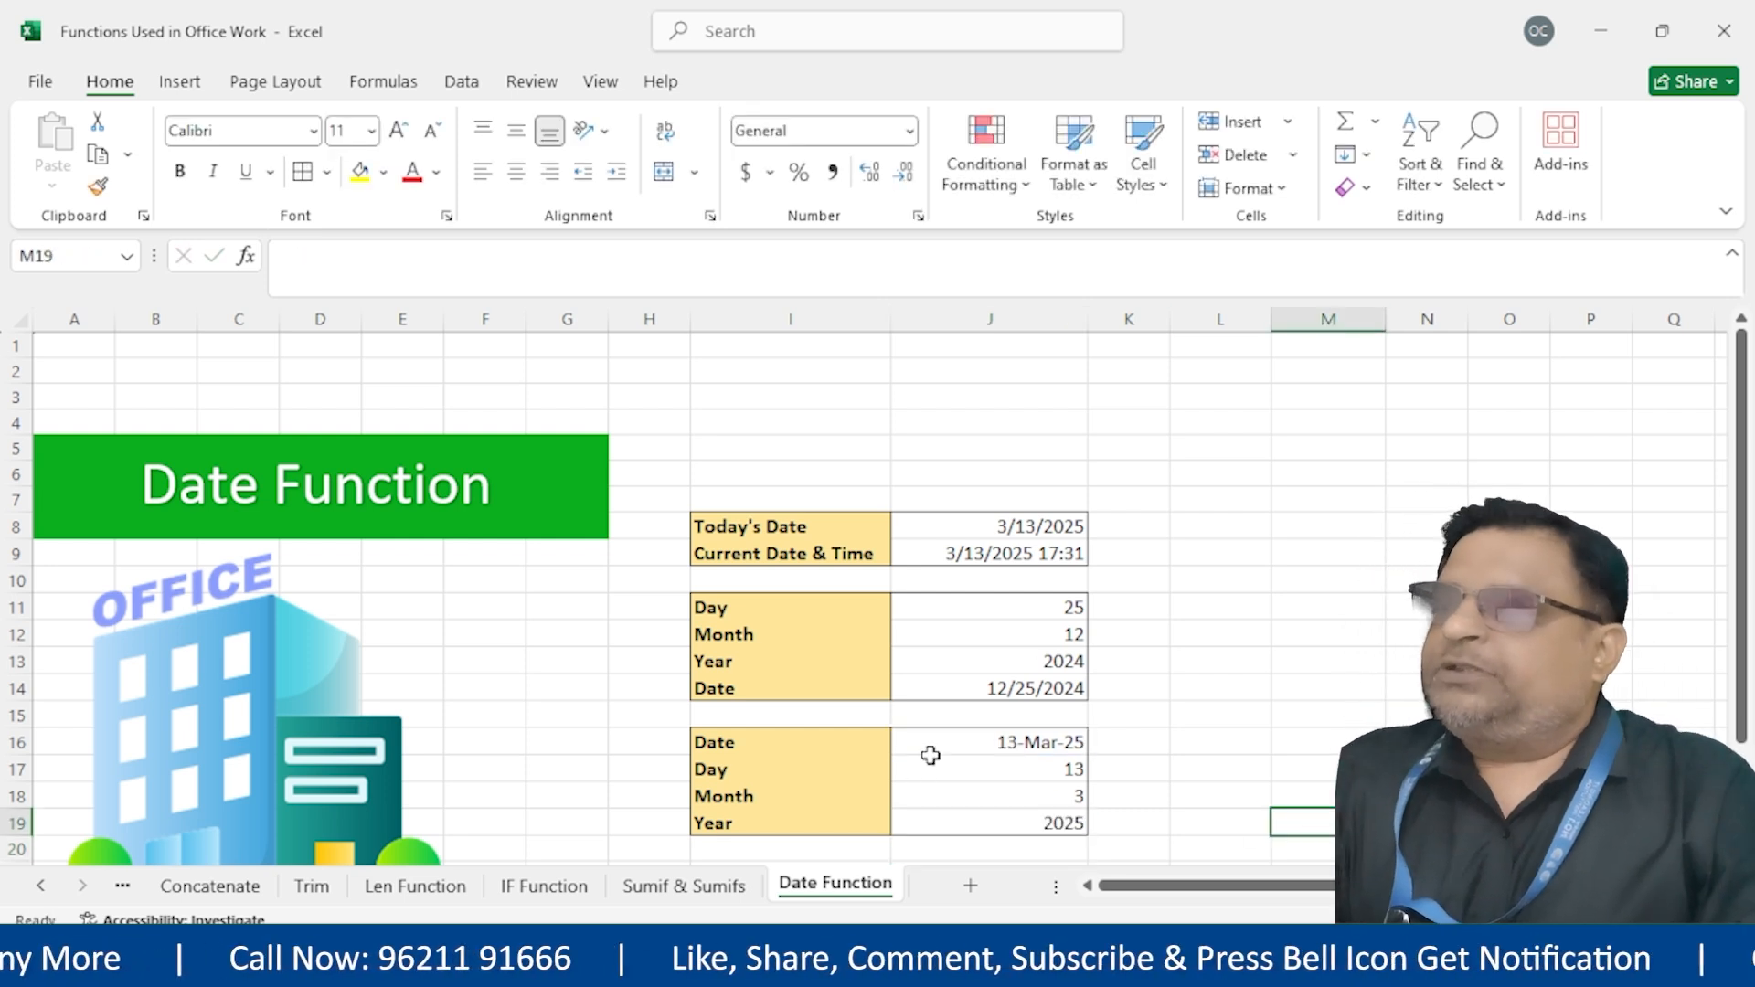